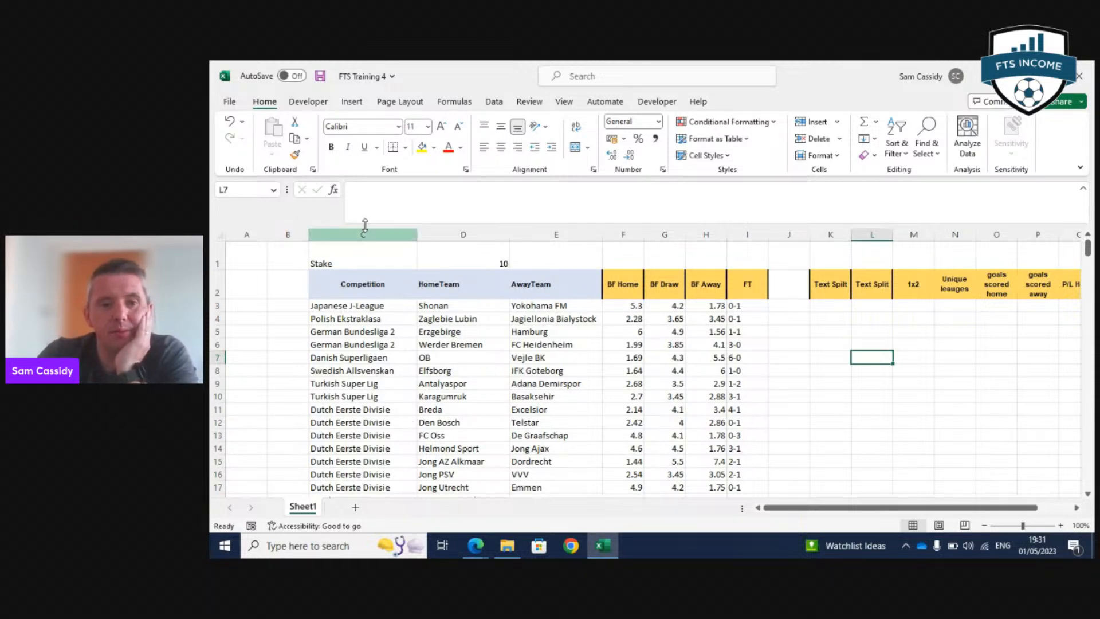
Review the match data in columns C to I, from Competition through the odds to FT, and the stake in row 1.
left_click_drag(367, 234, 757, 219)
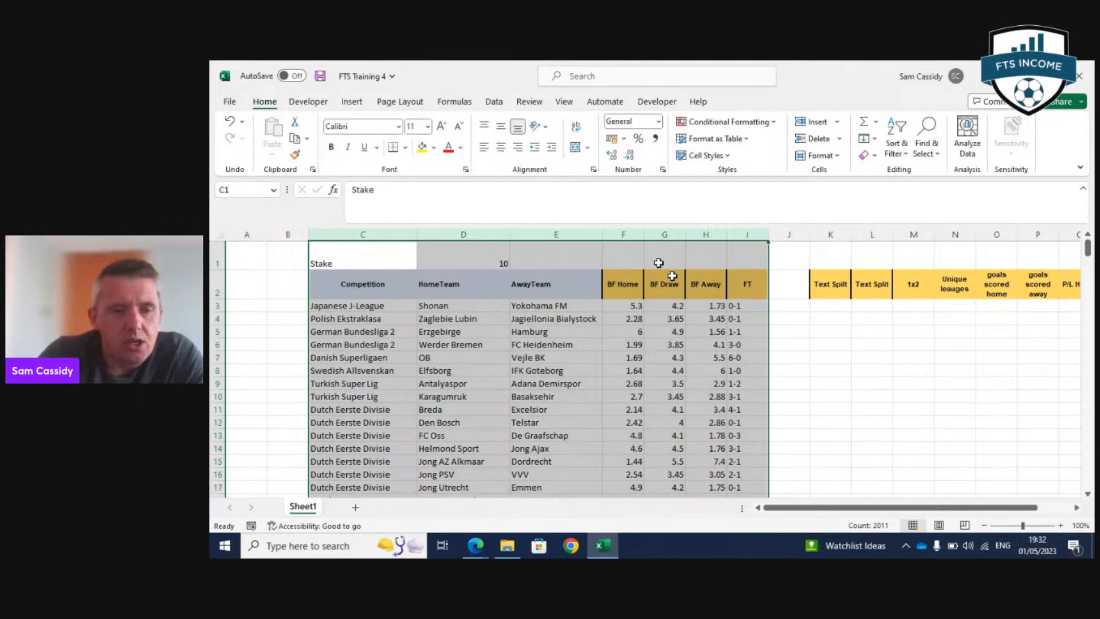
left_click(843, 375)
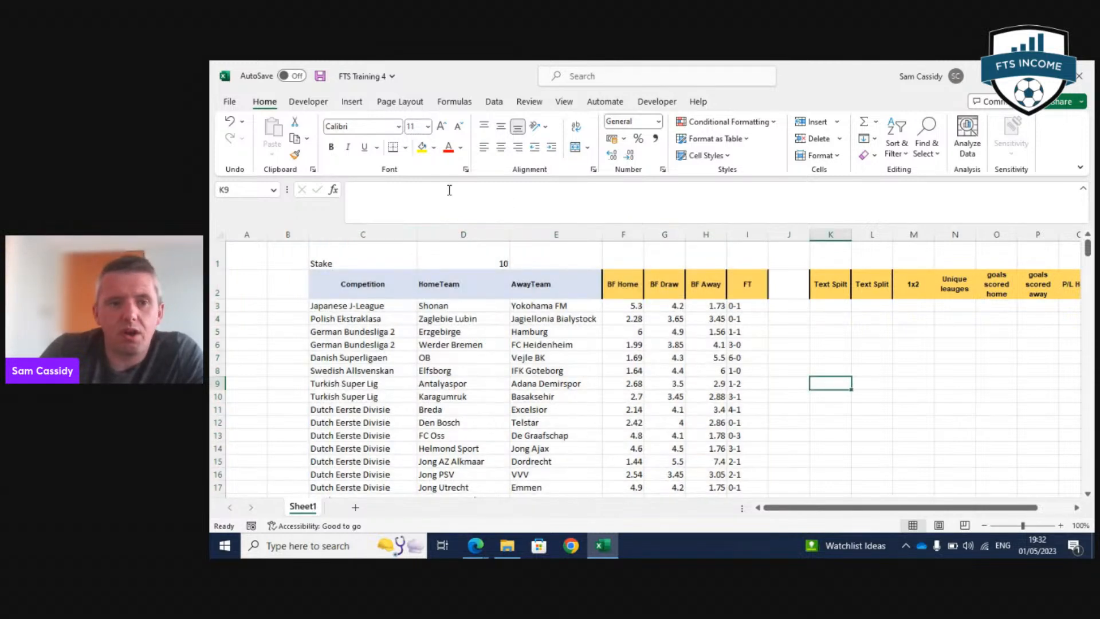
left_click(365, 232)
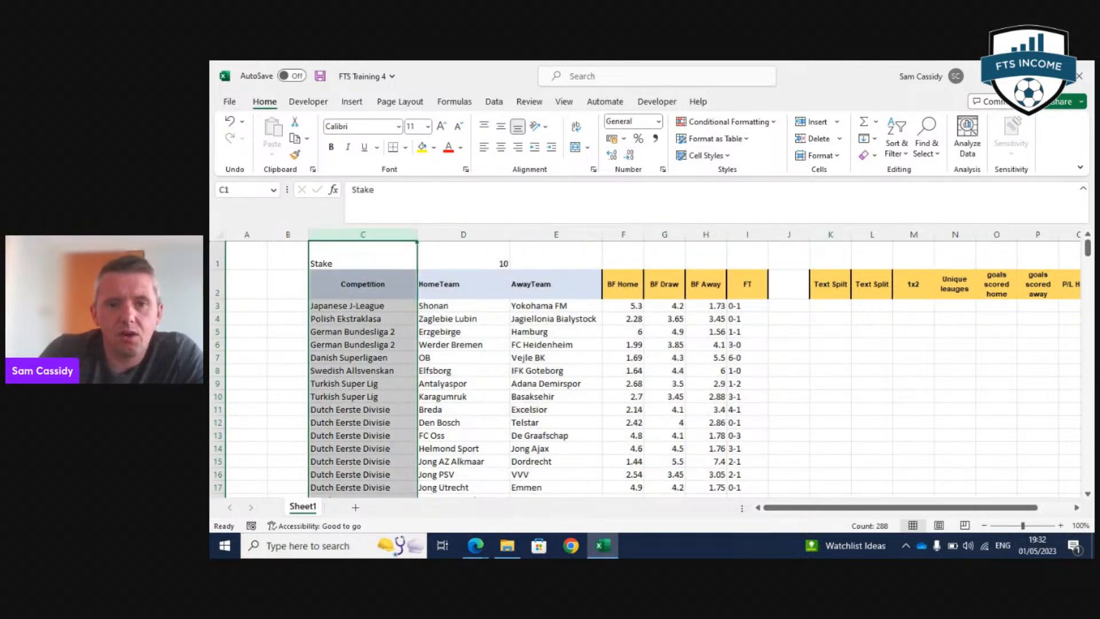
left_click(498, 233)
left_click(548, 234)
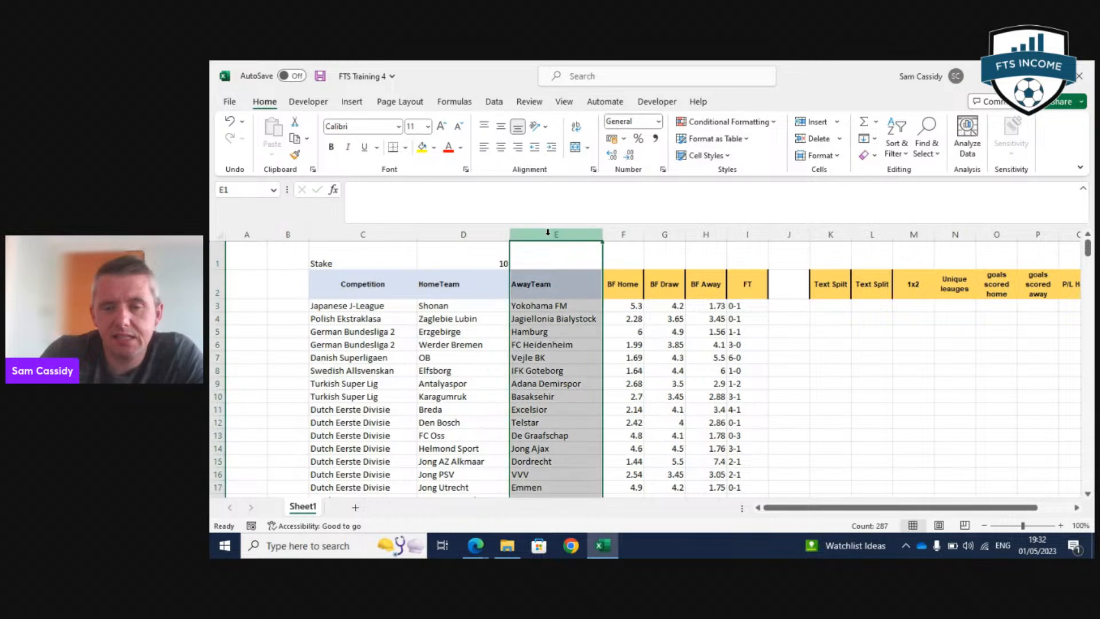
left_click(624, 234)
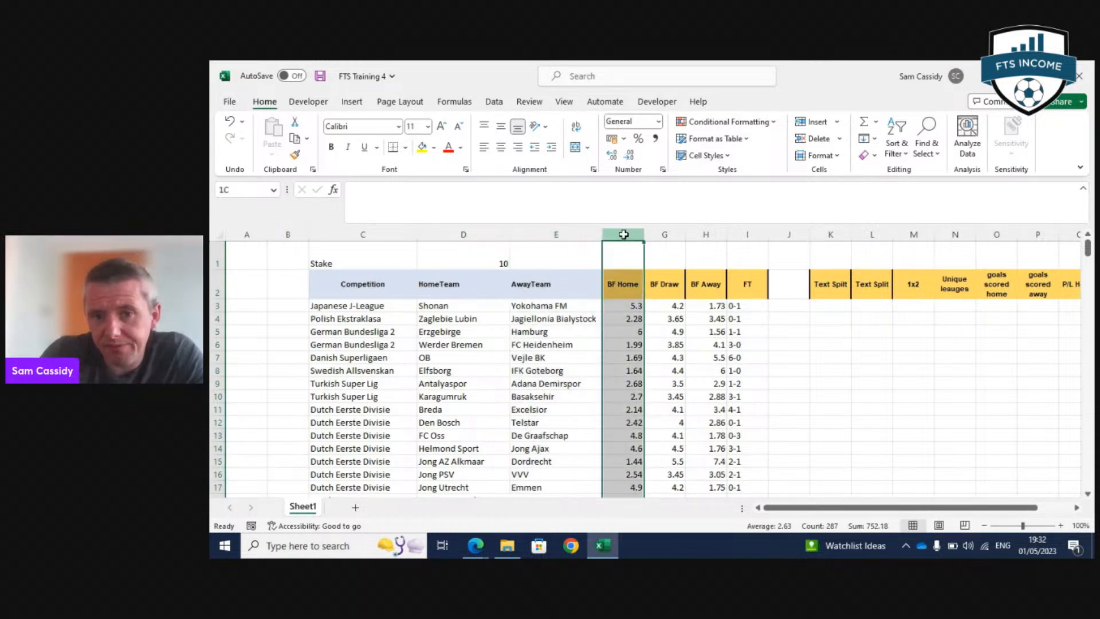
left_click_drag(627, 237, 746, 236)
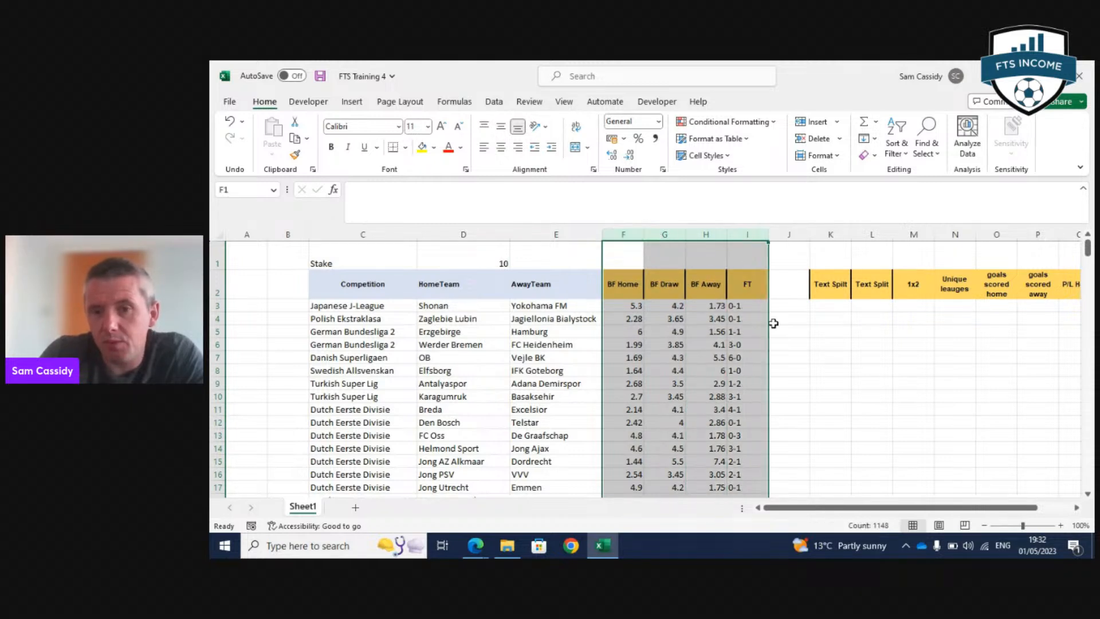
left_click(745, 306)
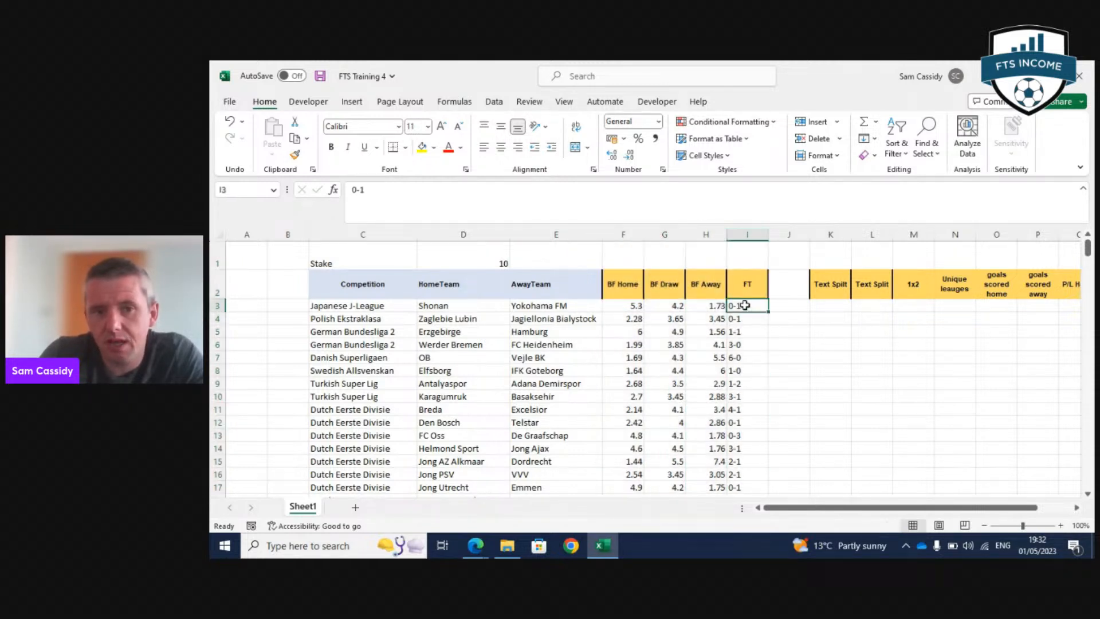
left_click_drag(369, 258, 449, 255)
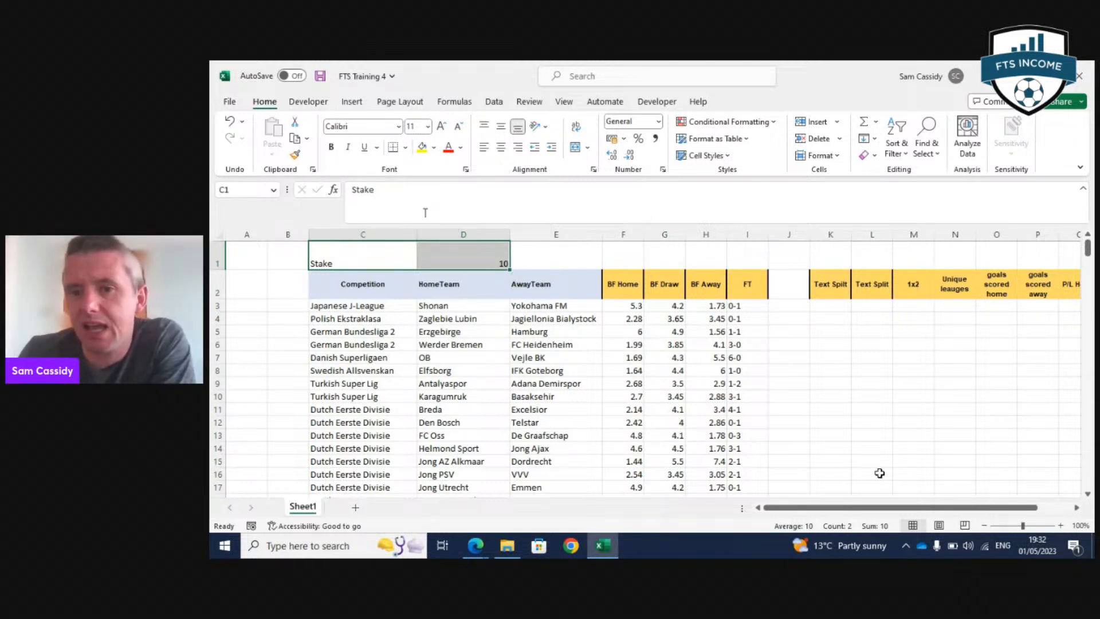
Look over the empty calculation columns K to S, from Text Split through 1x2, leagues and goals scored to P/L Away.
left_click_drag(877, 507, 971, 505)
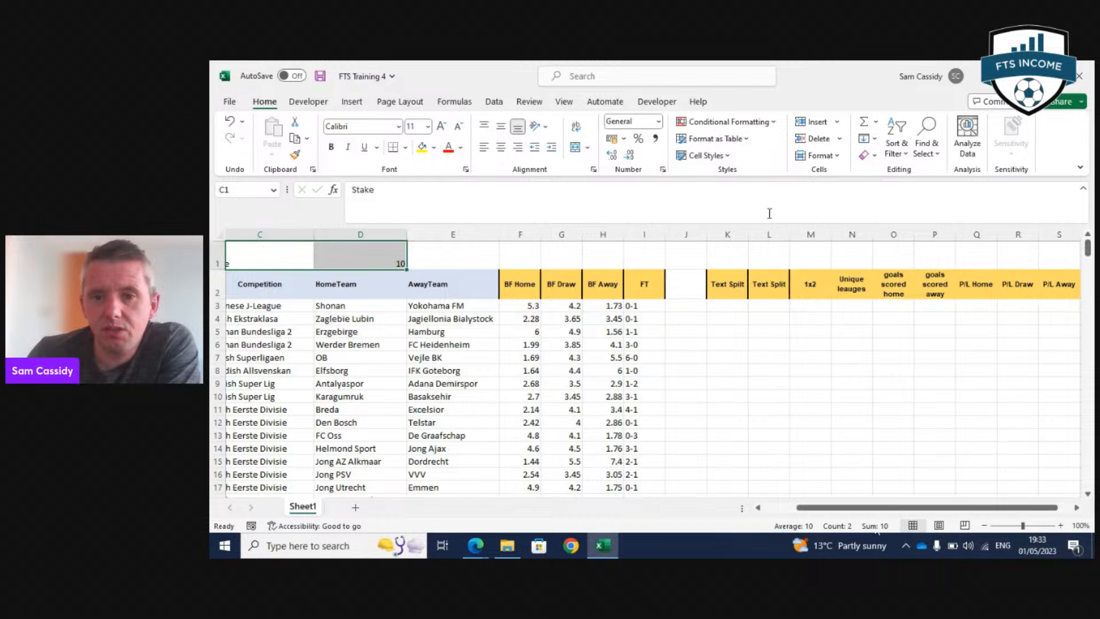
left_click_drag(723, 233, 761, 228)
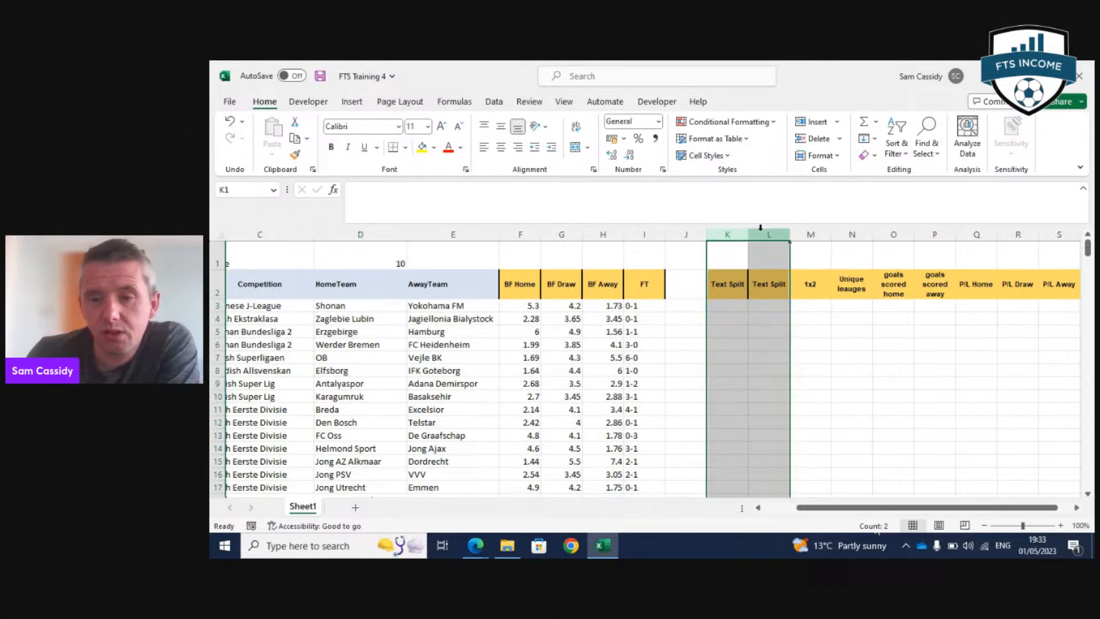
left_click(812, 233)
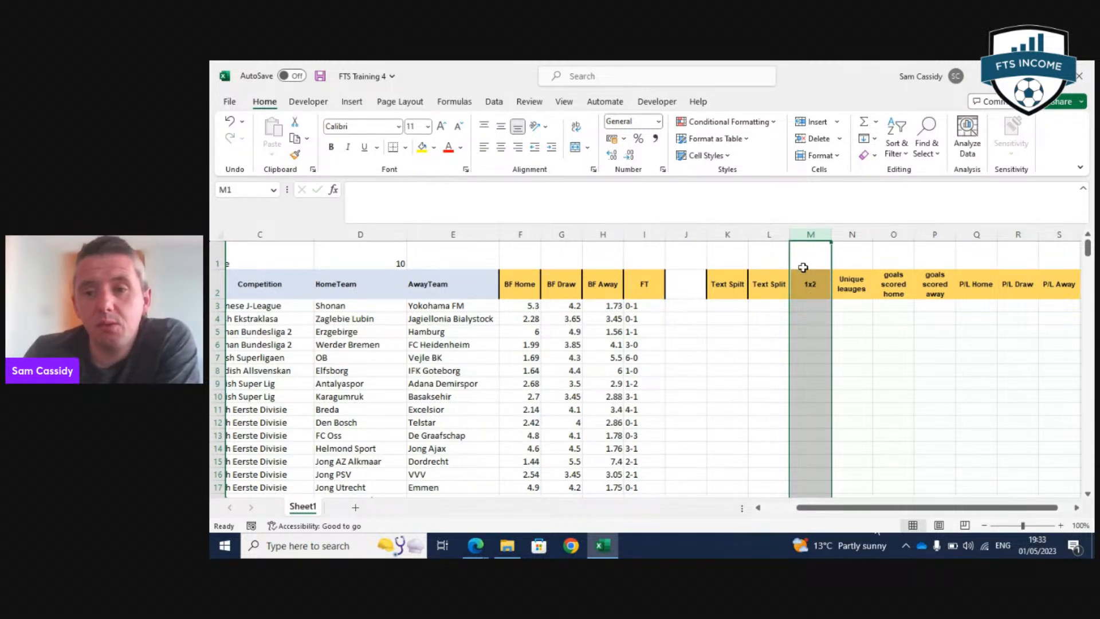
left_click(853, 234)
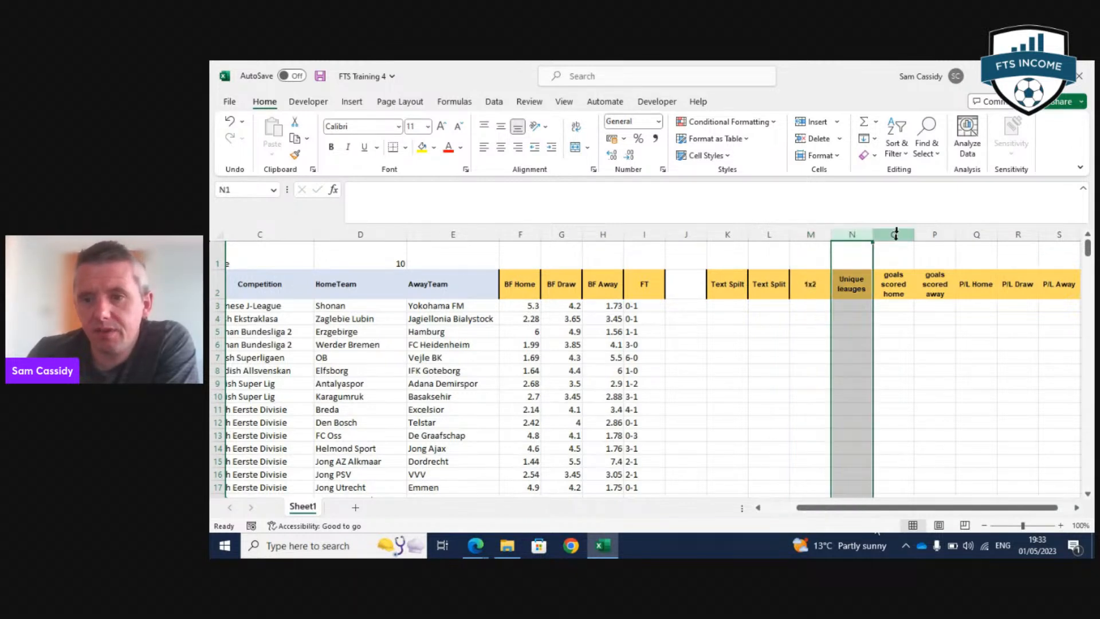
left_click(895, 231)
left_click(934, 232)
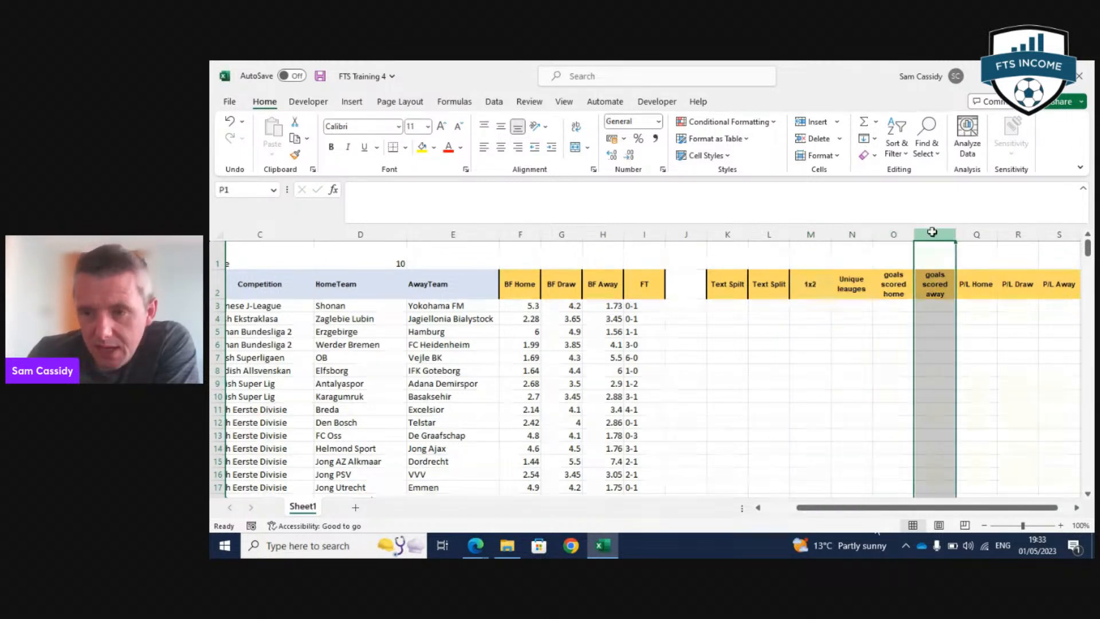
left_click(977, 234)
left_click_drag(977, 234, 882, 236)
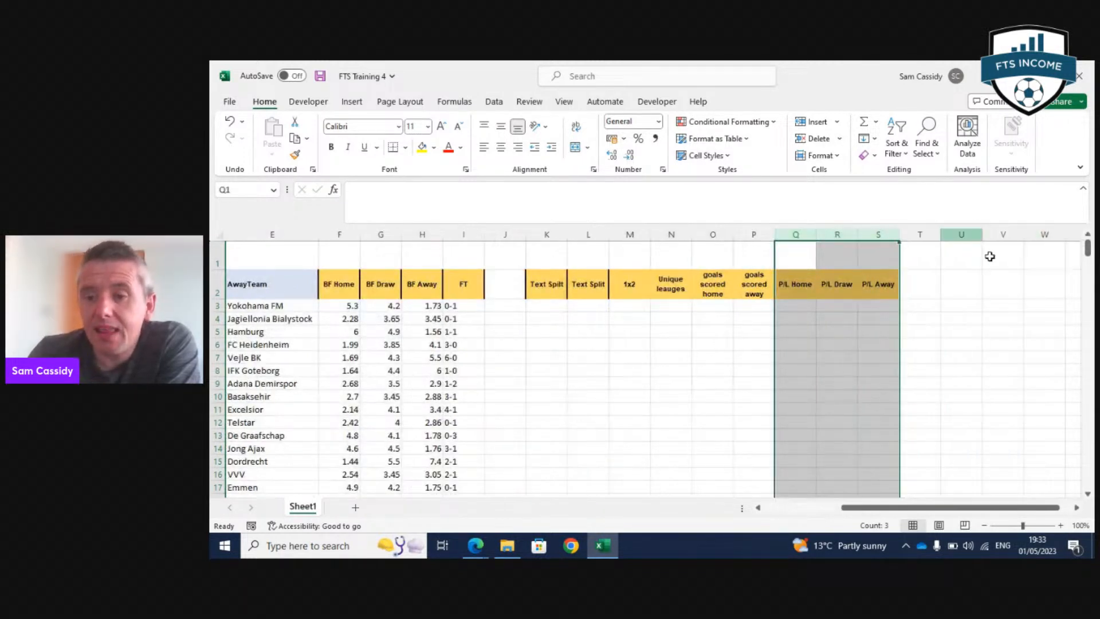
left_click_drag(974, 509, 880, 523)
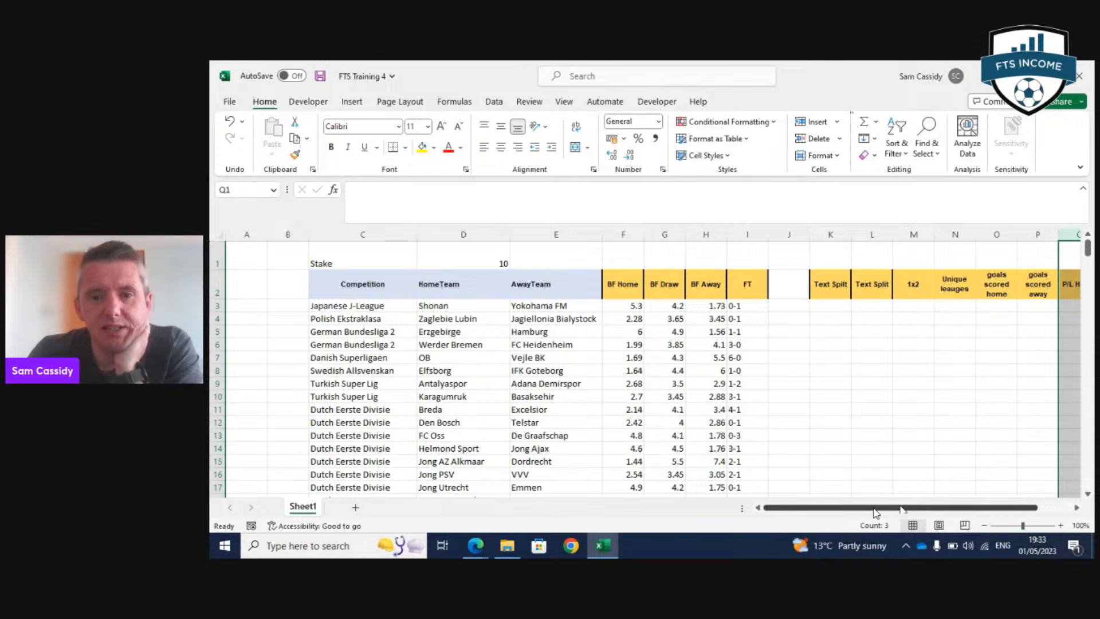
left_click_drag(901, 508, 840, 502)
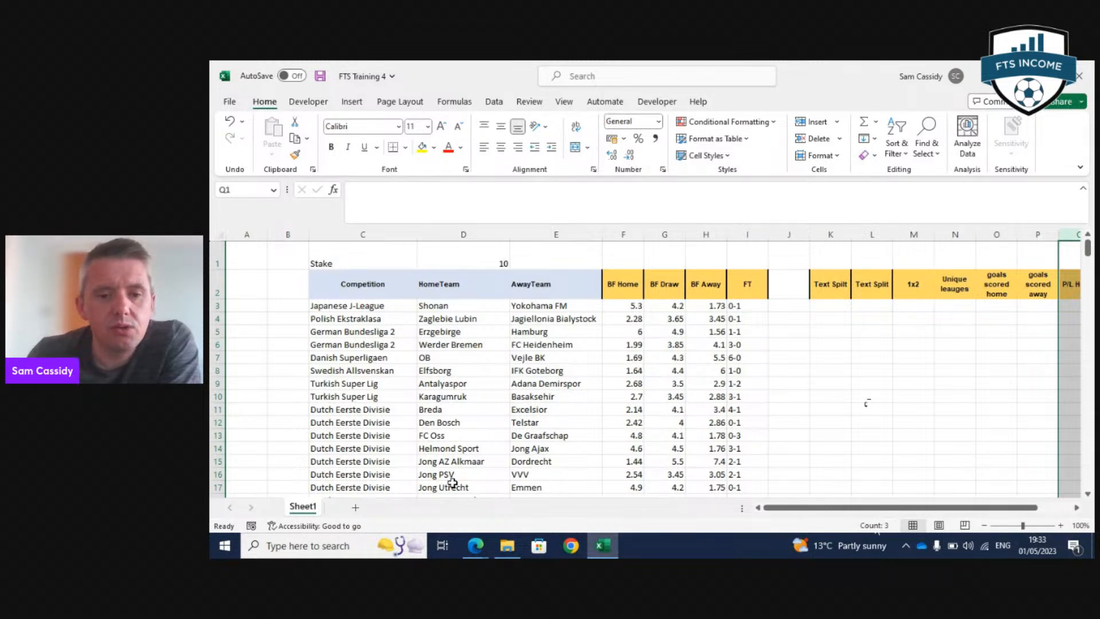
Insert three blank columns between the AwayTeam and BF Home columns.
left_click_drag(373, 300, 565, 312)
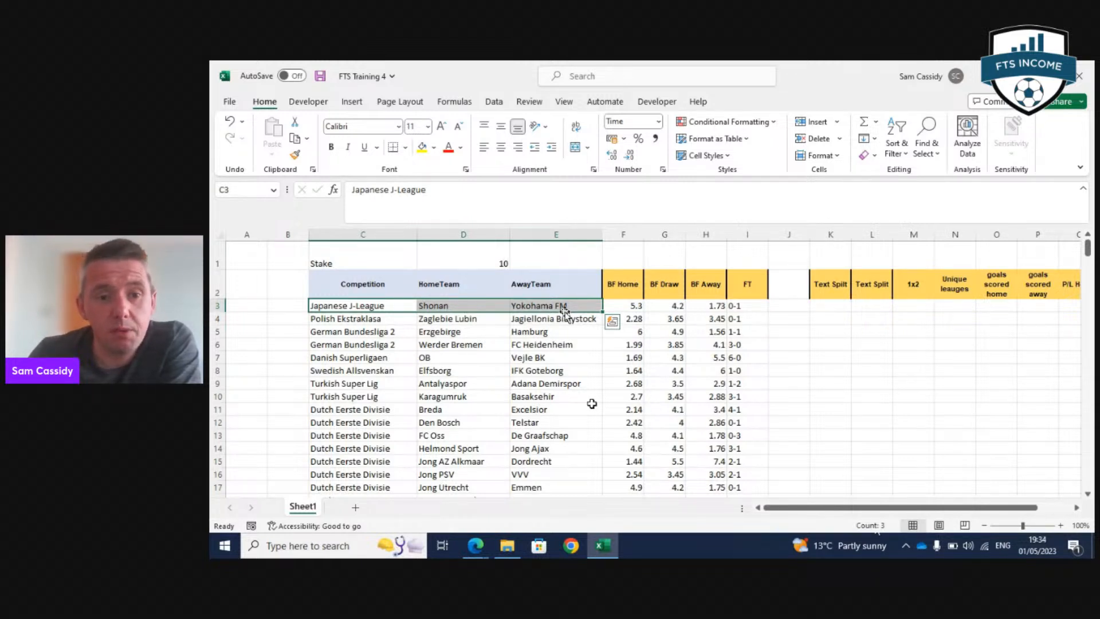
left_click(621, 346)
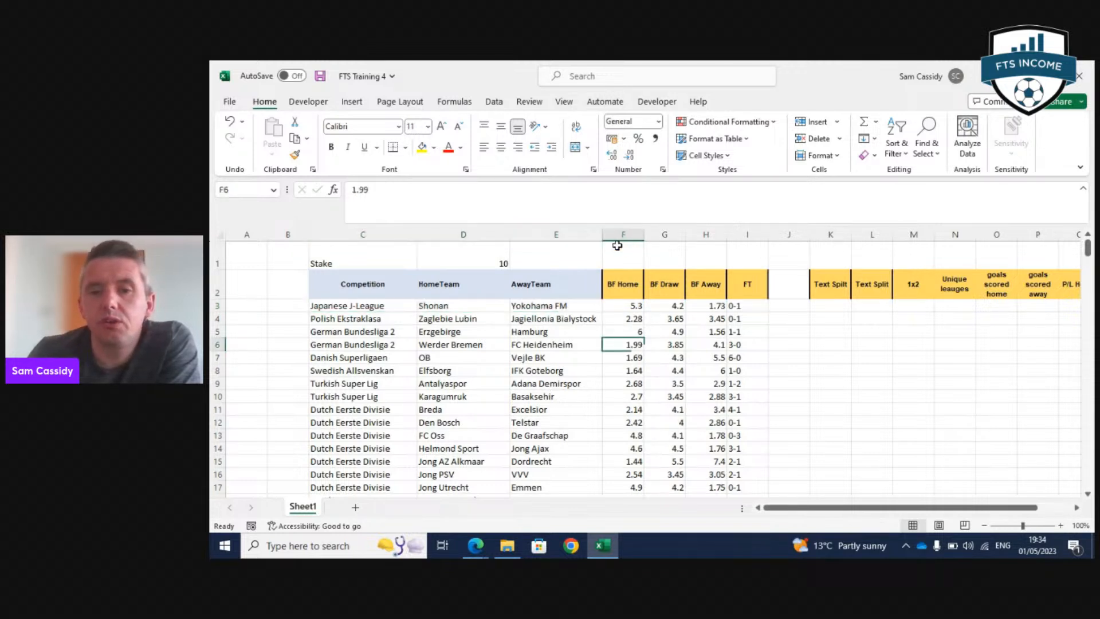
left_click_drag(622, 235, 708, 238)
right_click(708, 239)
left_click(776, 365)
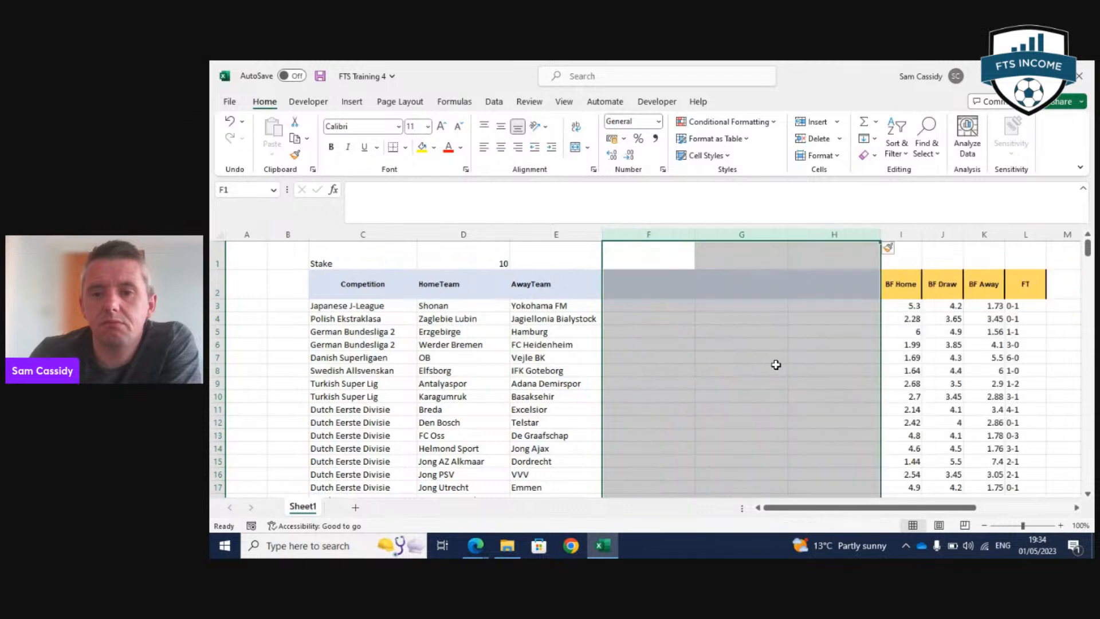
left_click(776, 365)
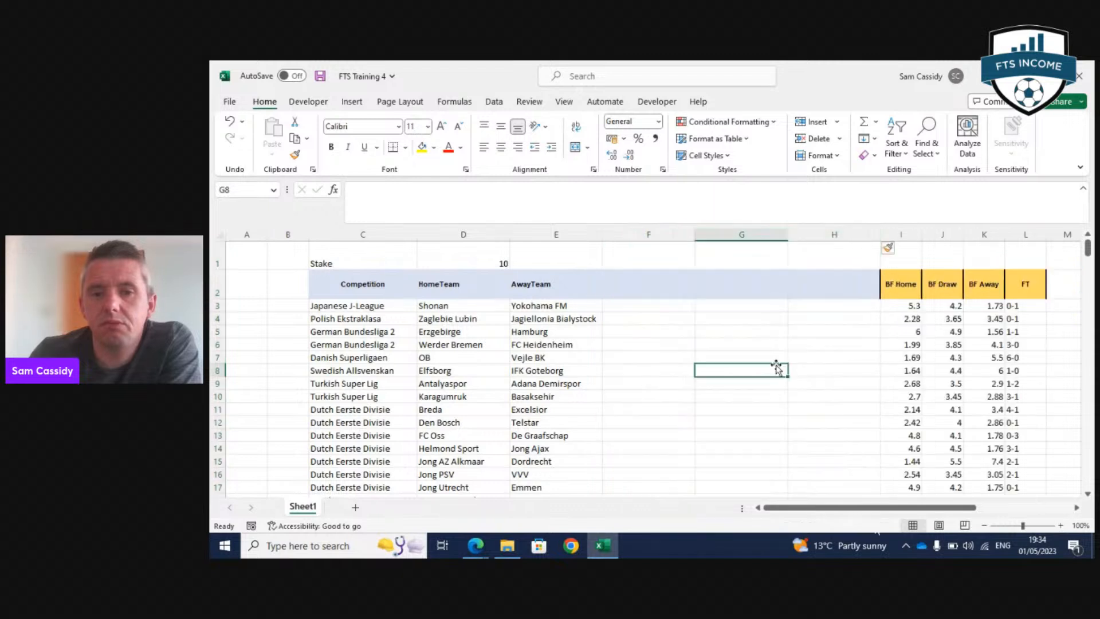
Copy the Competition, HomeTeam and AwayTeam headers from C2:E2 into the blank header cells F2:H2.
left_click(363, 285)
left_click_drag(375, 285, 513, 272)
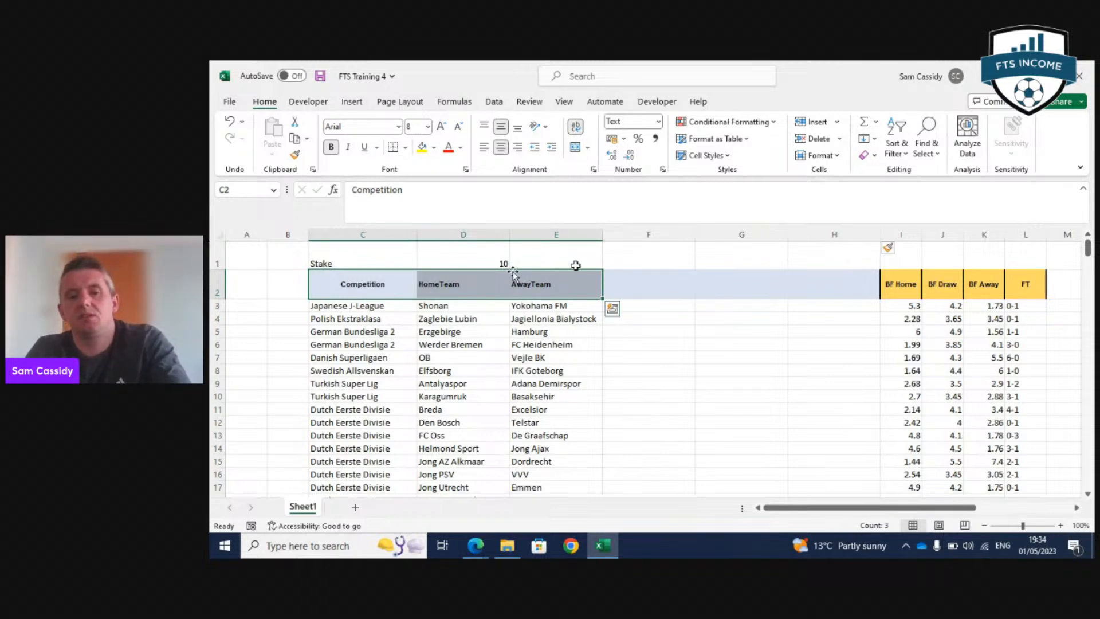
key("ctrl+c")
left_click(671, 287)
key("ctrl+v")
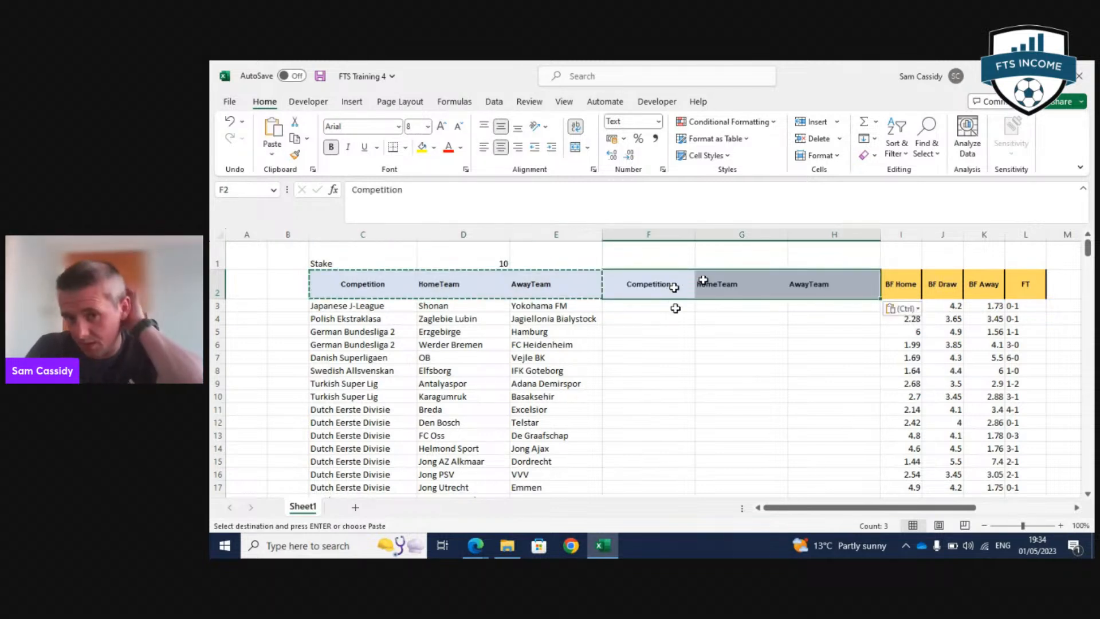
Enter a TRIM formula in F3 that cleans the competition name in C3.
left_click(671, 305)
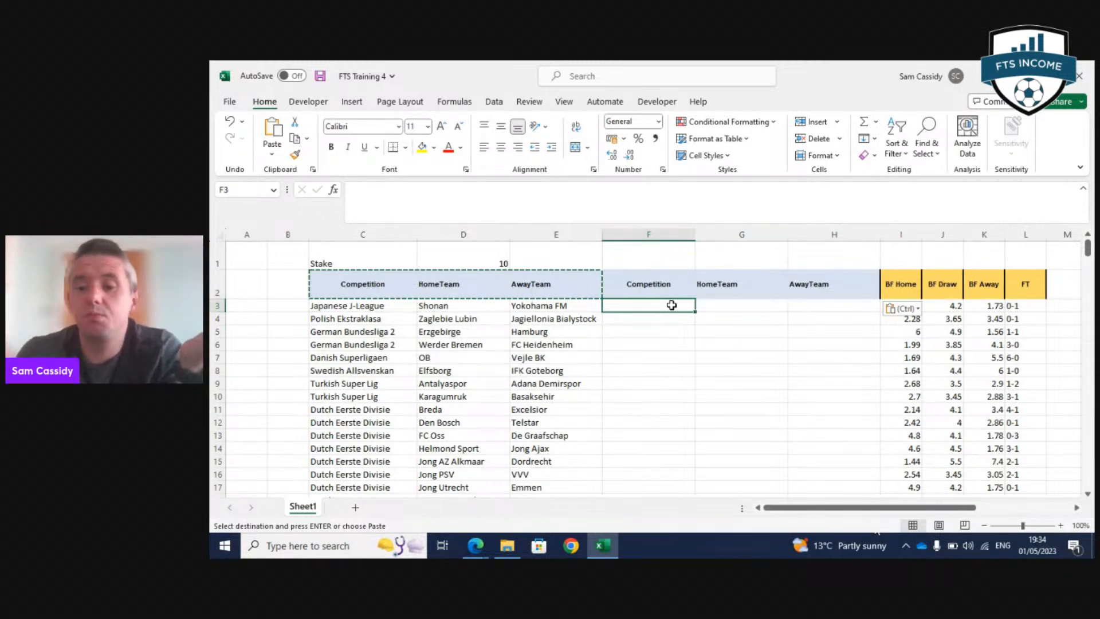
type("=")
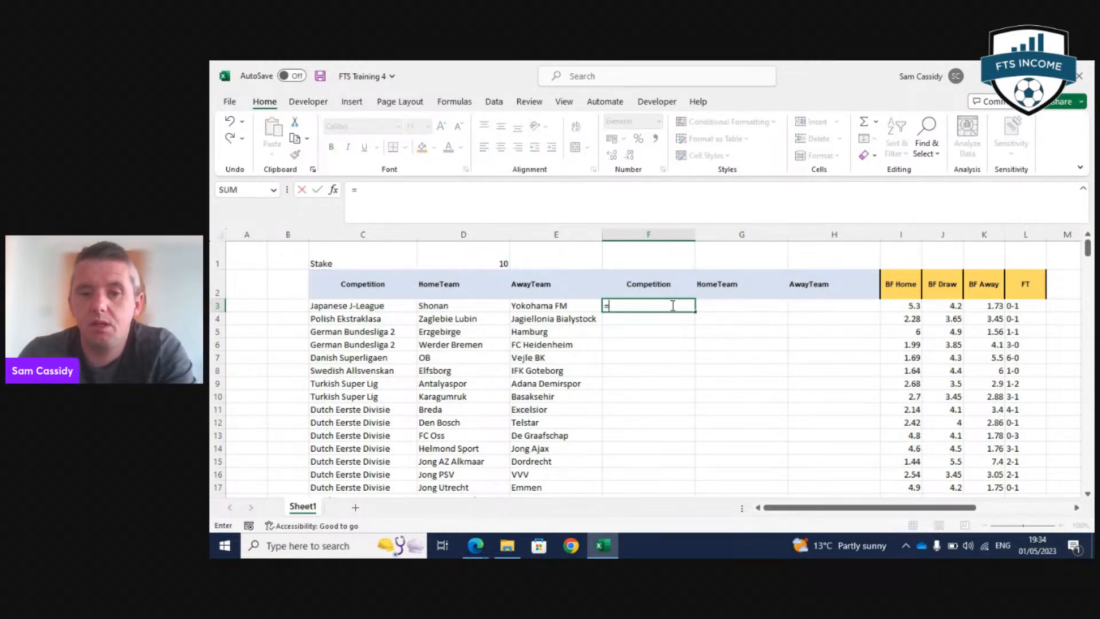
type("trim")
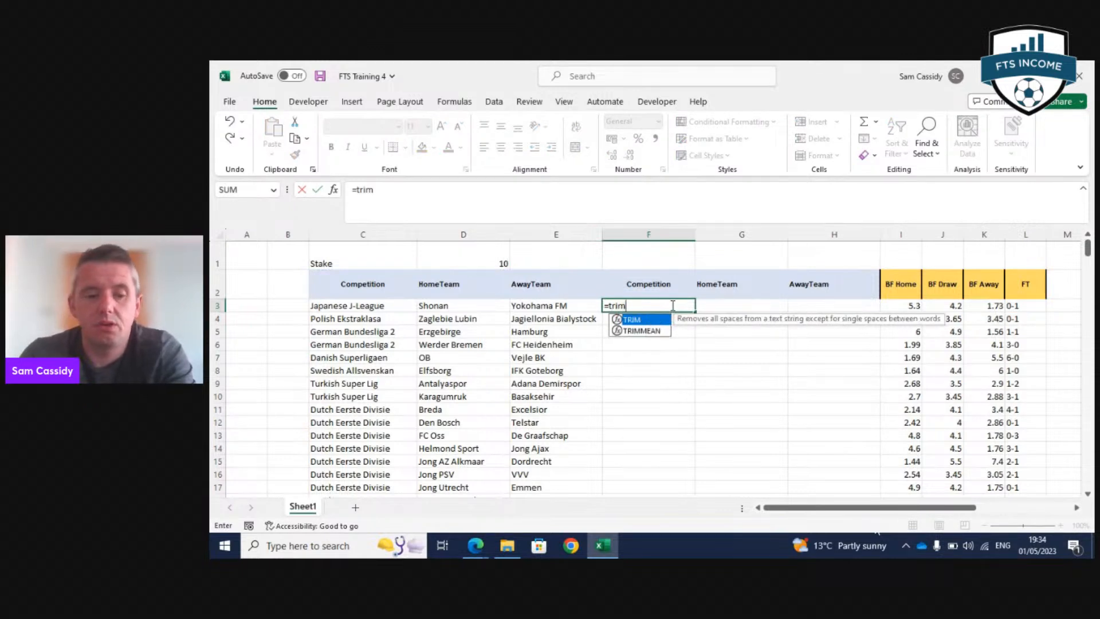
key("Tab")
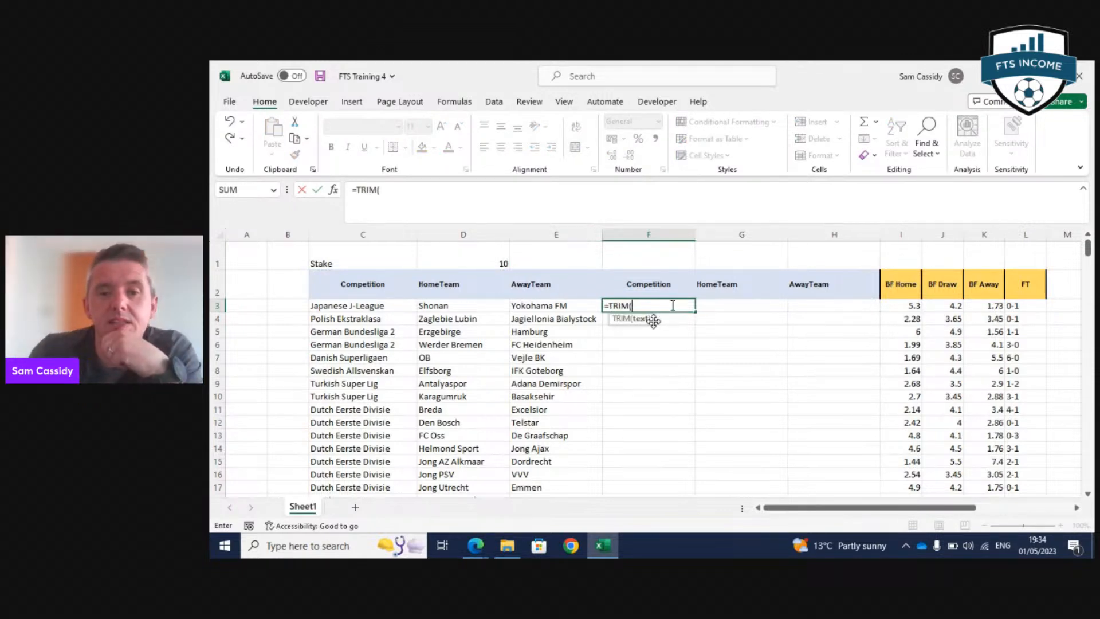
left_click(364, 304)
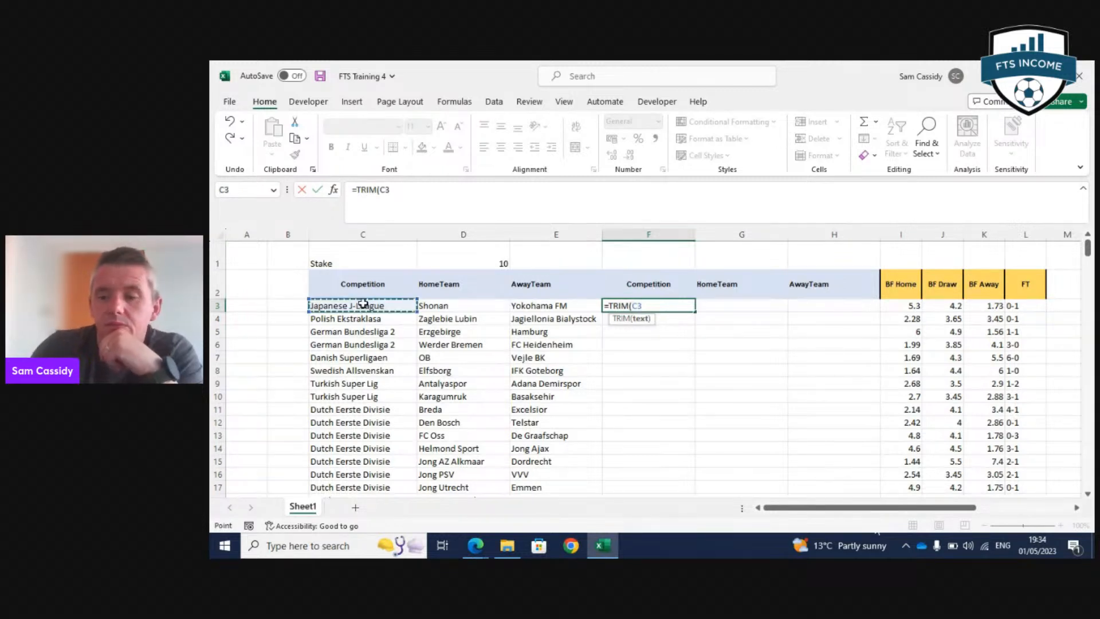
key("Return")
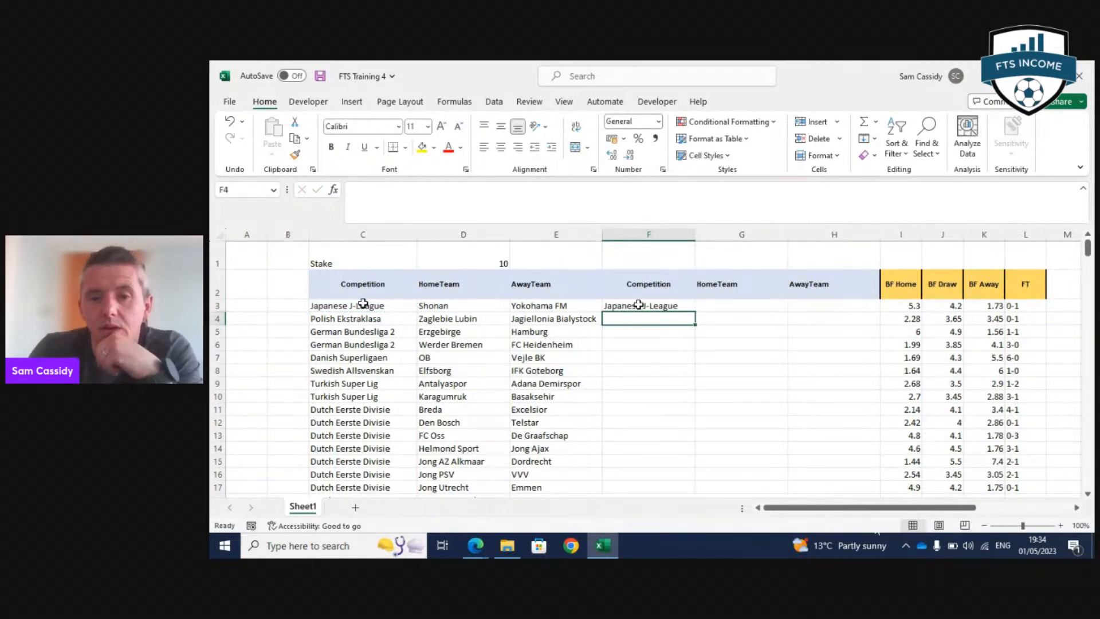
Enter a TRIM formula in G3 that cleans the home team name in D3.
left_click(703, 304)
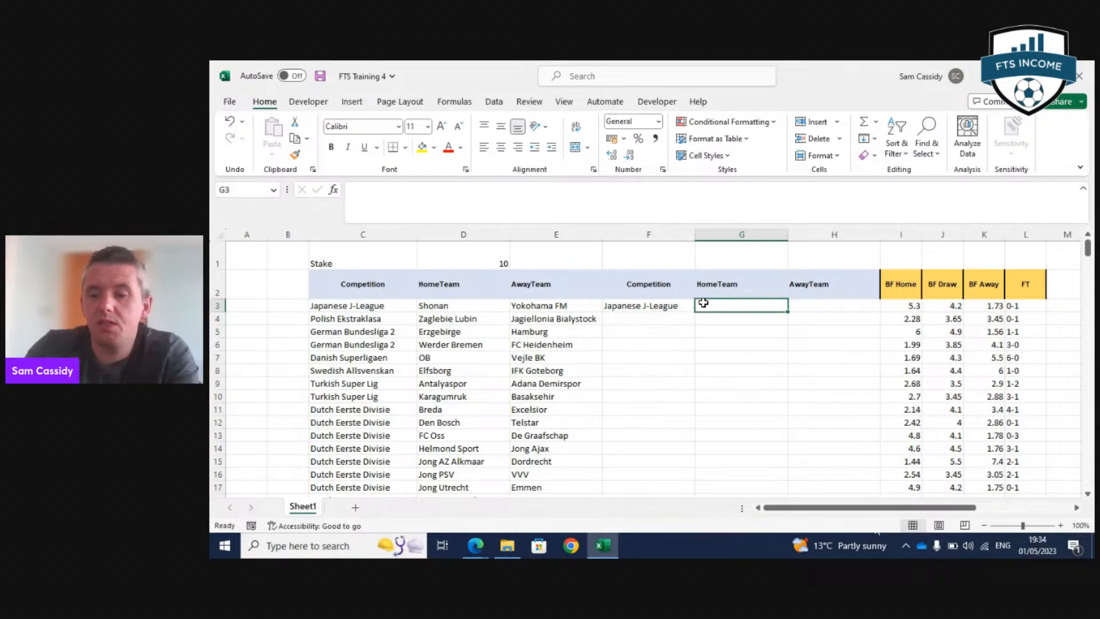
type("=trim")
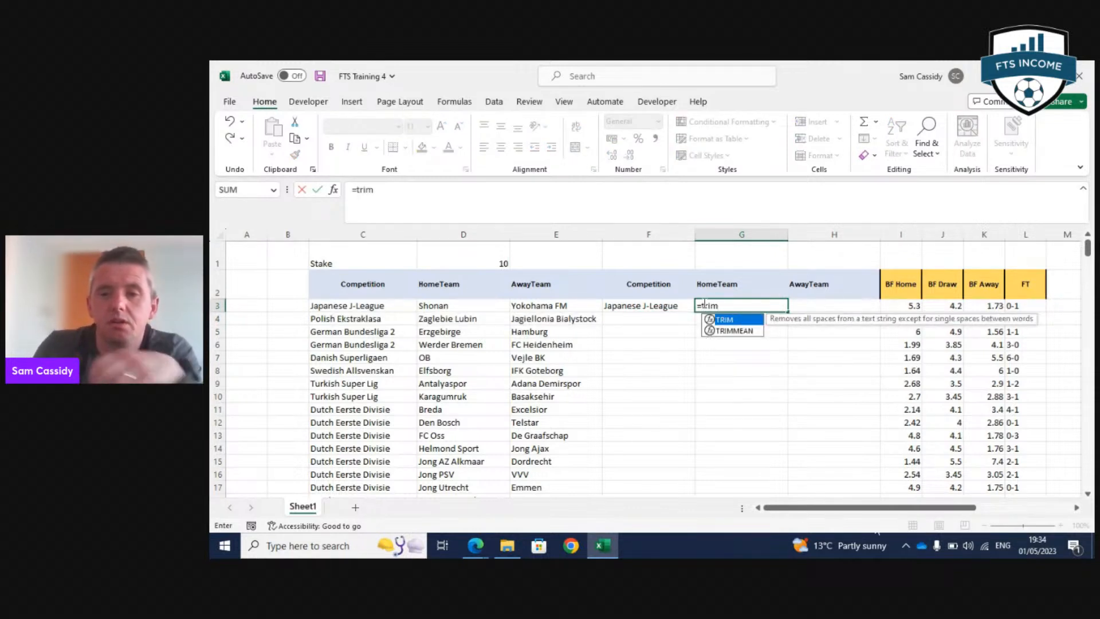
key("Tab")
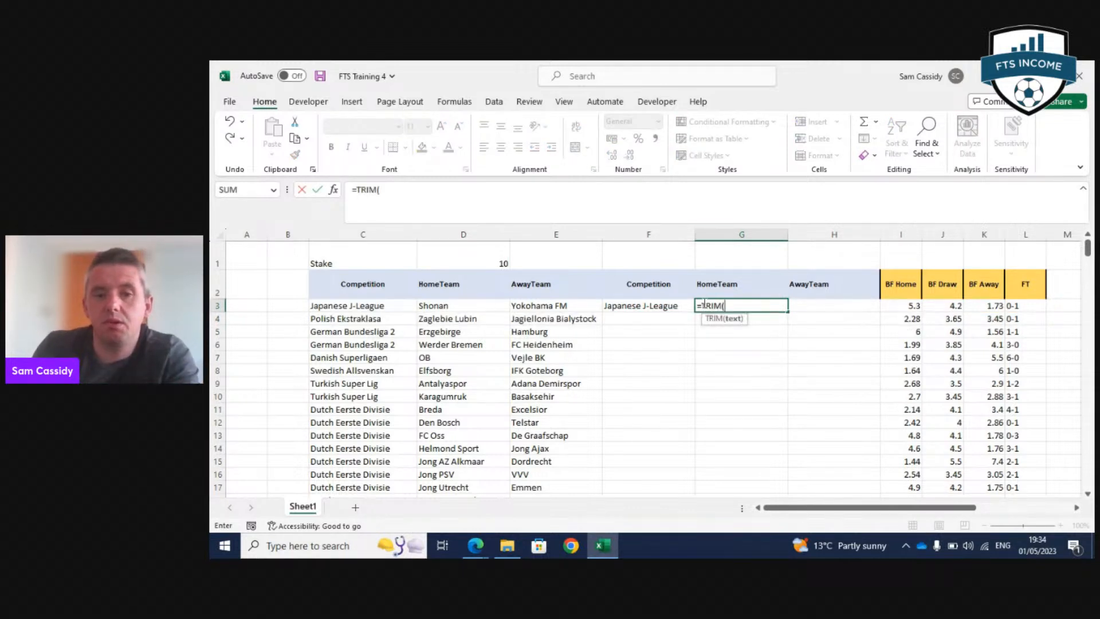
left_click(429, 304)
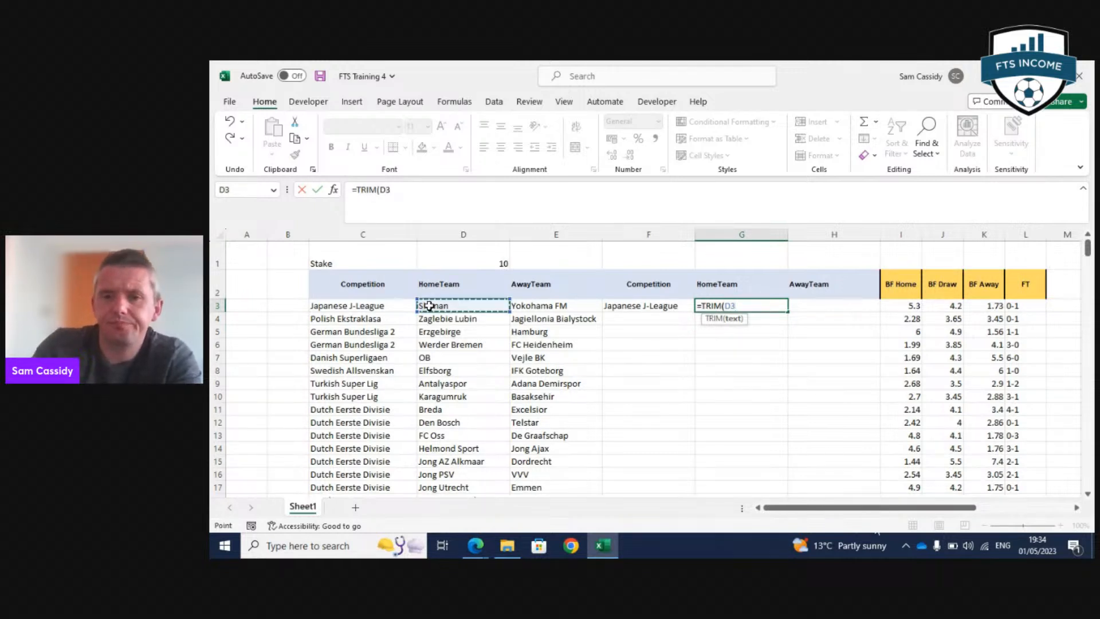
key("Tab")
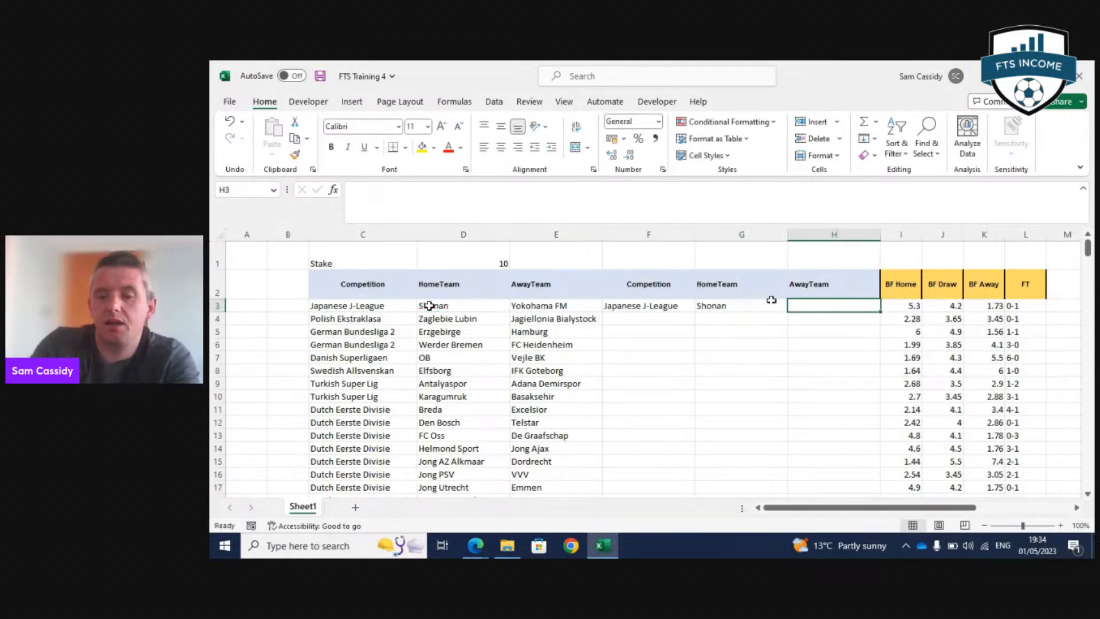
Enter a TRIM formula in H3 that cleans the away team name in E3.
type("=tri")
key("Tab")
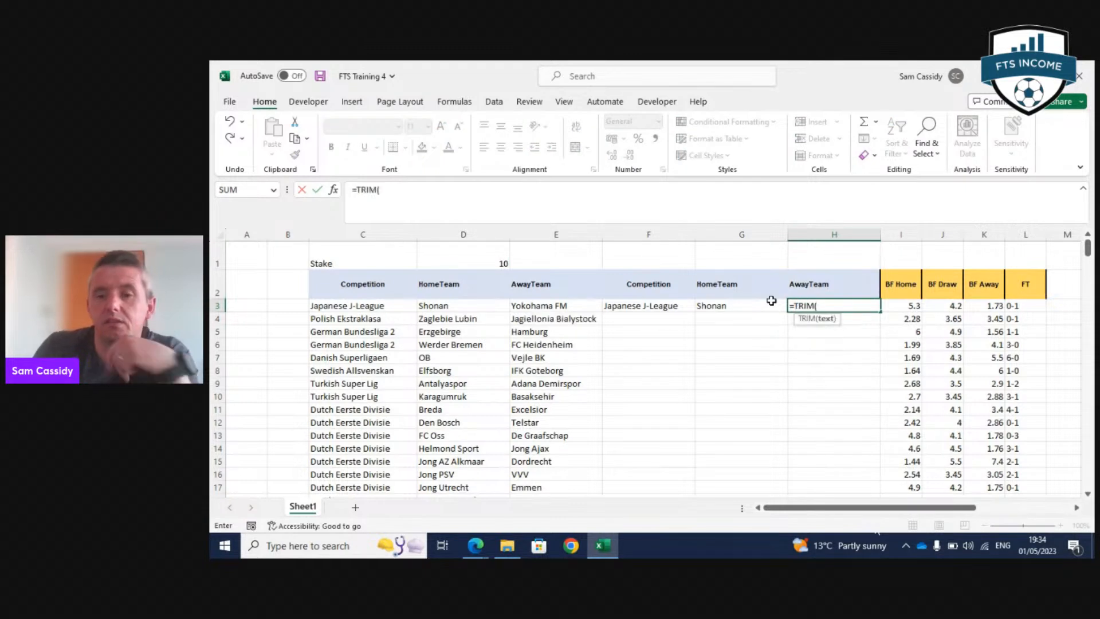
left_click(538, 306)
key("Return")
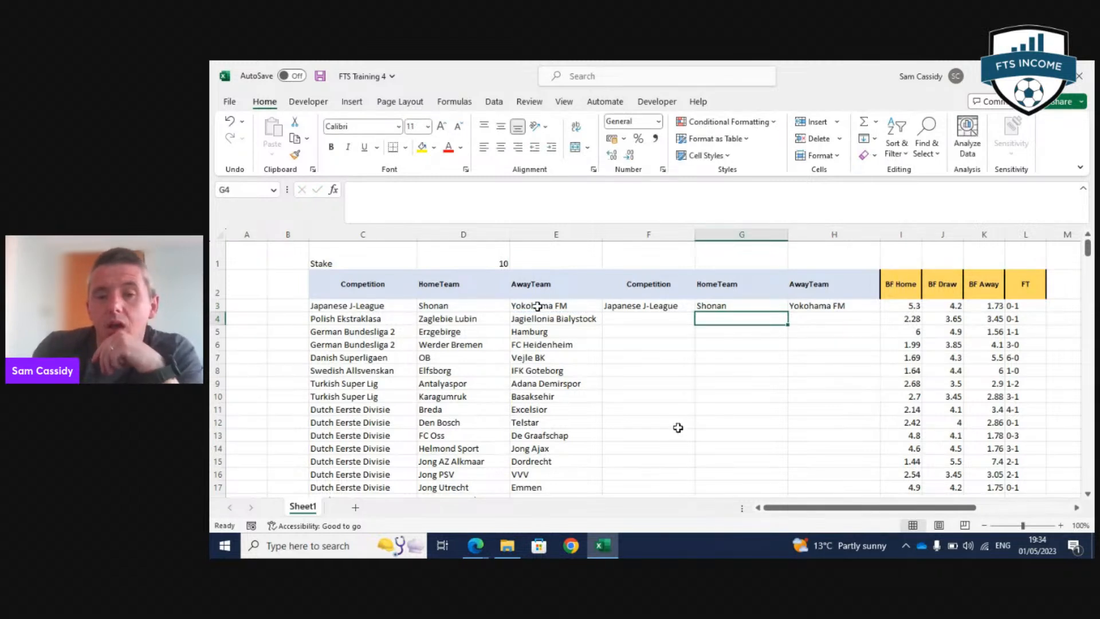
Fill the TRIM formula from F3 across to G3 and H3.
left_click(639, 306)
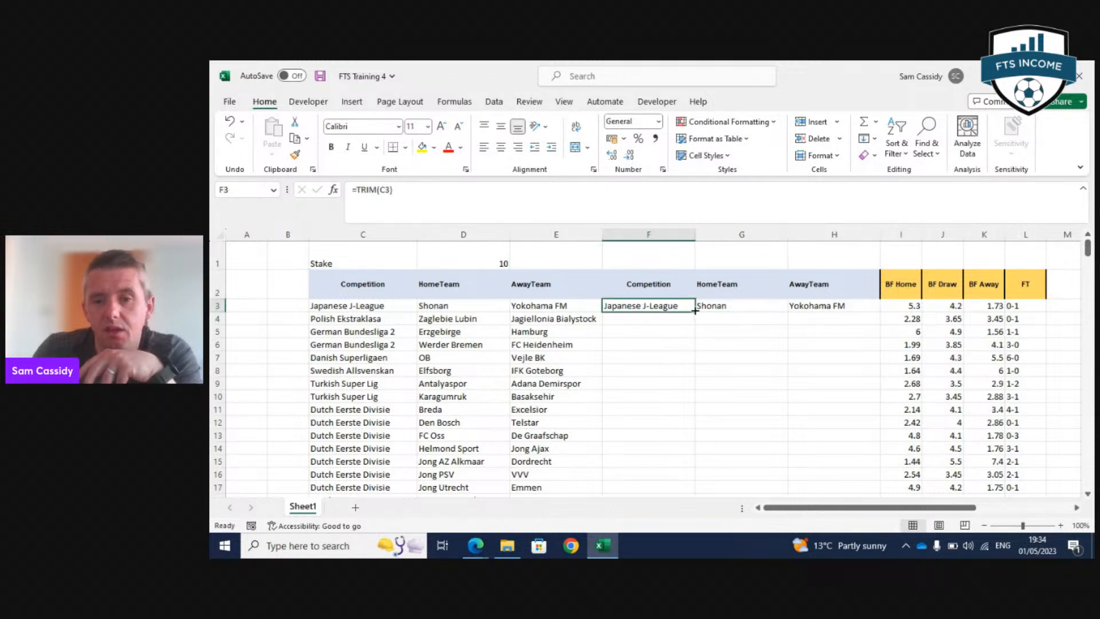
left_click_drag(695, 311, 837, 306)
left_click(760, 334)
Inspect the cell references in the TRIM formulas in G3 and H3 without changing them.
left_click(739, 302)
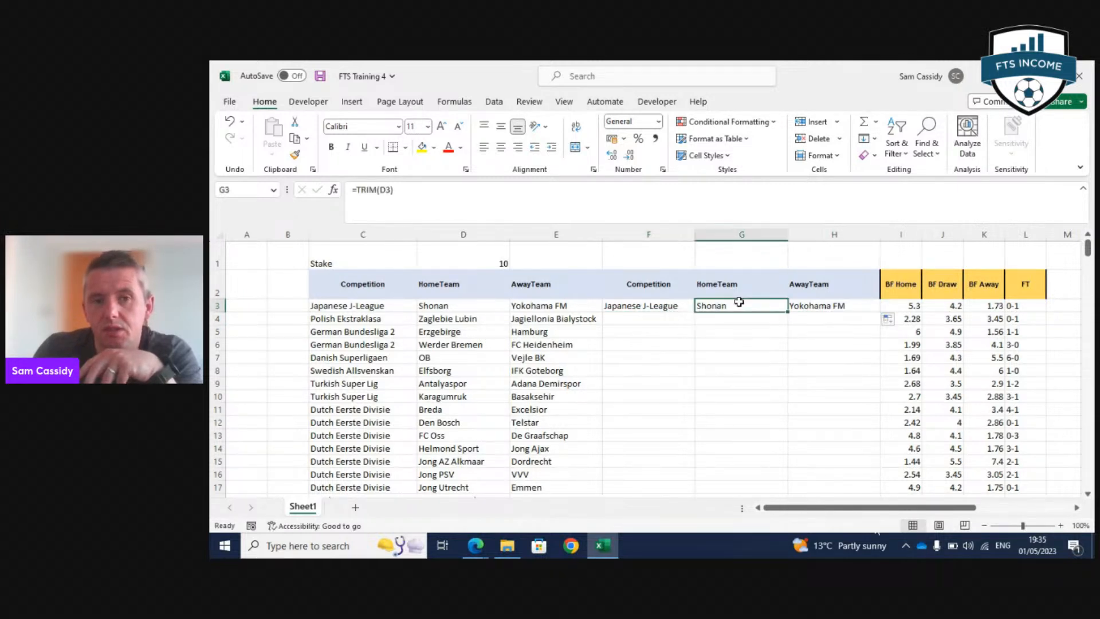
double_click(739, 302)
key("Escape")
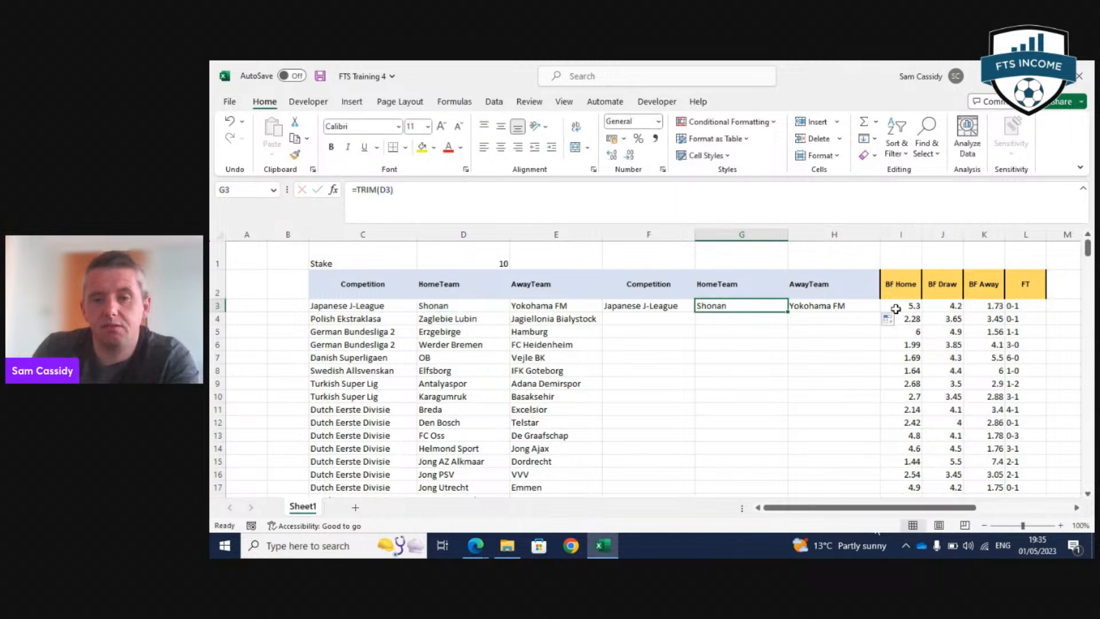
left_click(852, 305)
left_click(790, 192)
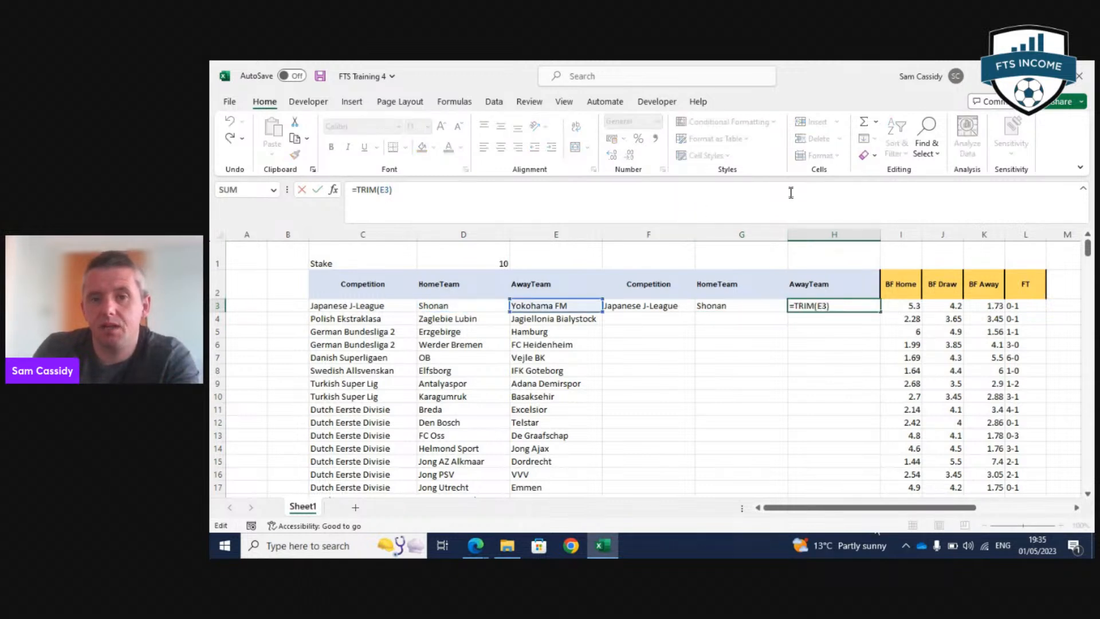
key("Escape")
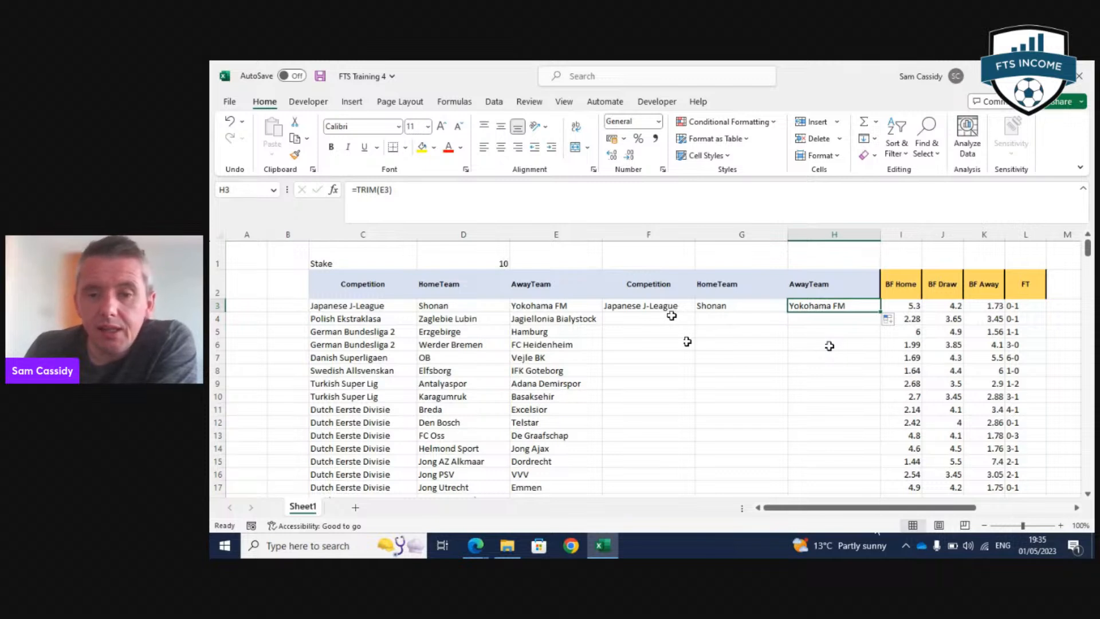
Fill the TRIM formulas in F3:H3 down to the last match row.
left_click_drag(666, 305, 810, 306)
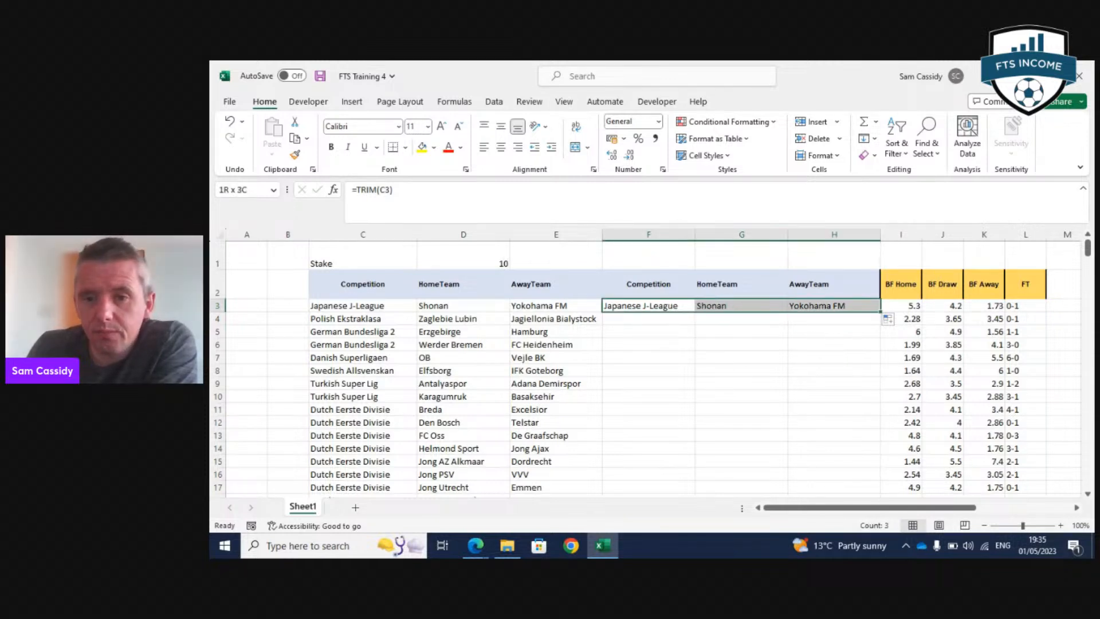
double_click(881, 312)
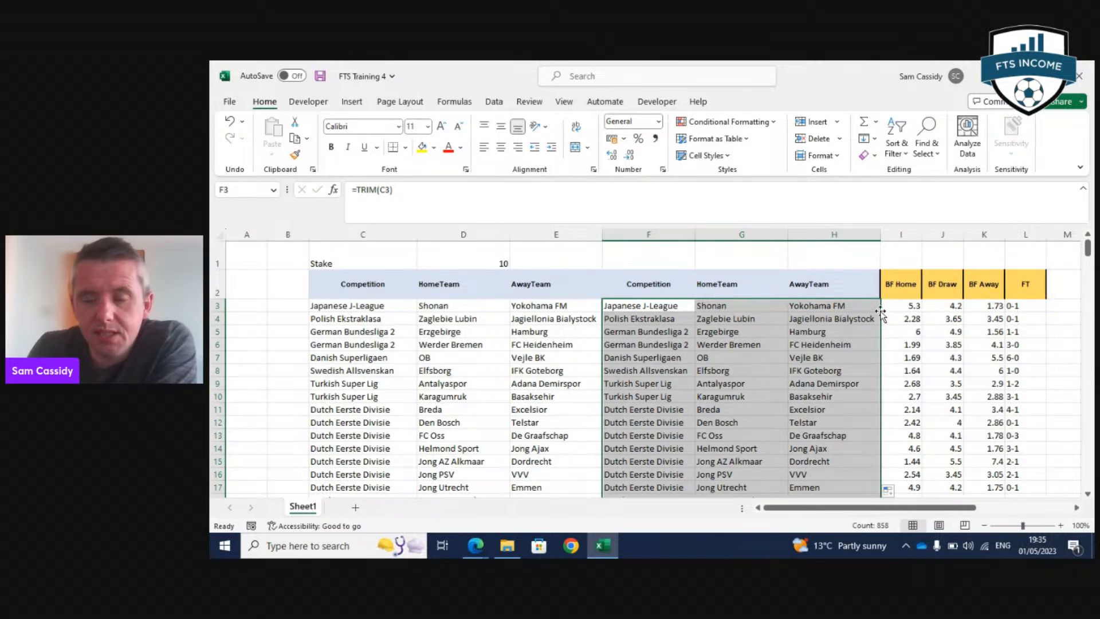
left_click(850, 371)
Check the TRIM formulas in F288, G288 and H288 at the end of the data.
key("ctrl+Down")
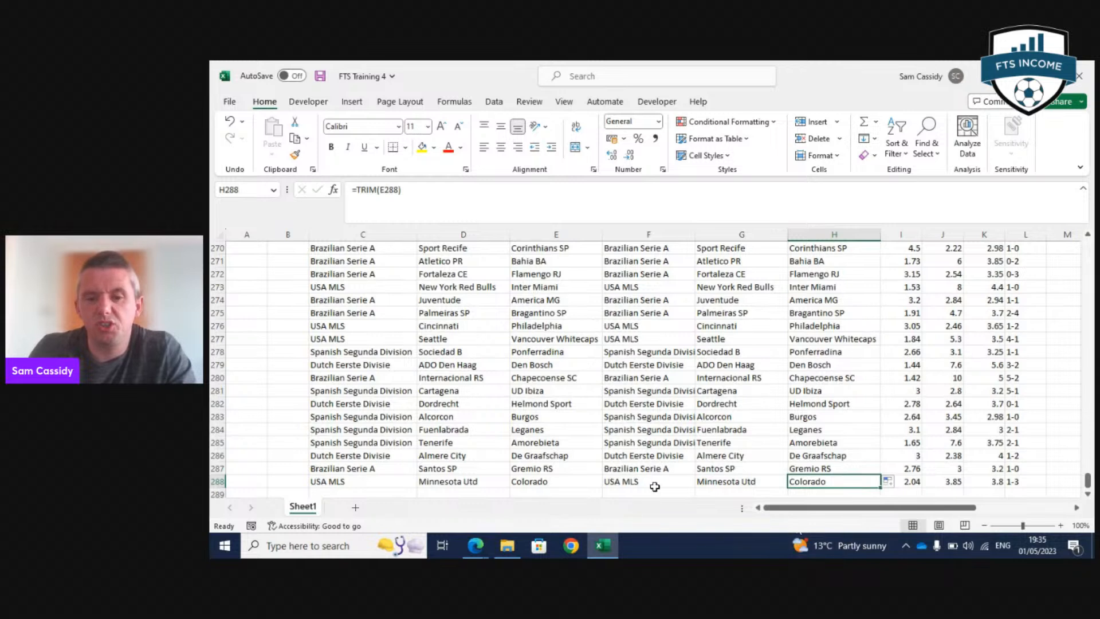
left_click(655, 484)
left_click(570, 193)
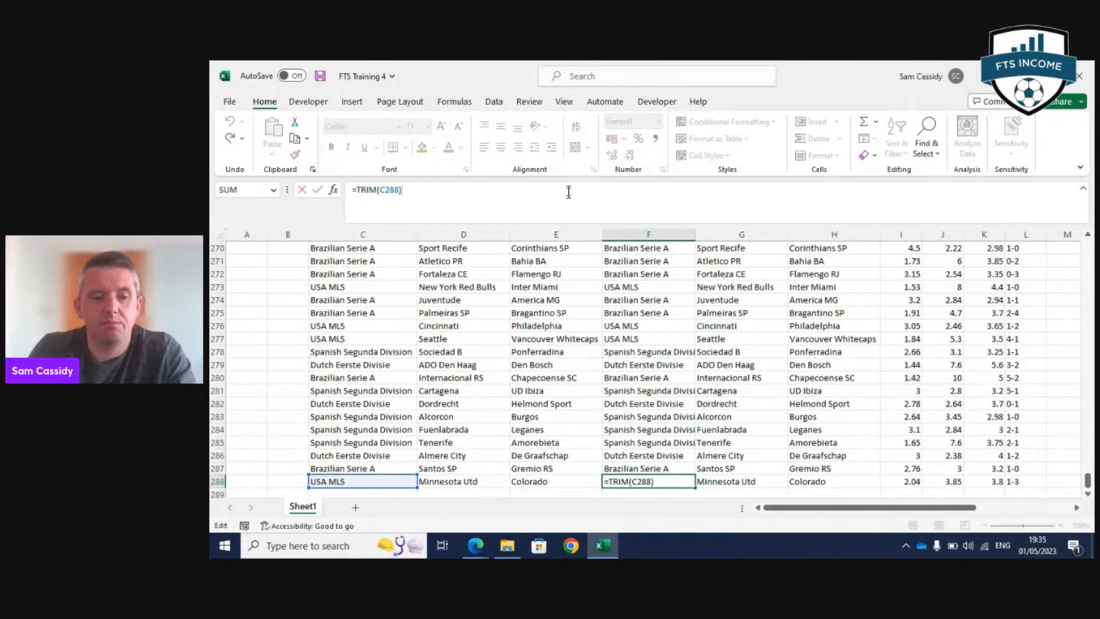
key("Escape")
left_click(753, 469)
left_click(754, 479)
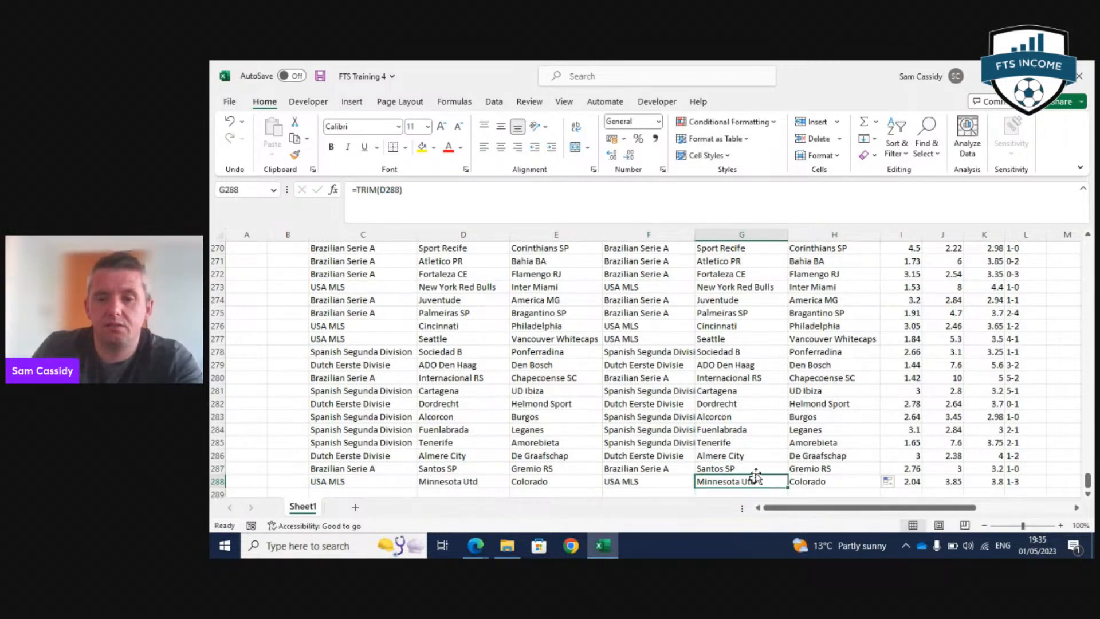
left_click(721, 187)
key("Escape")
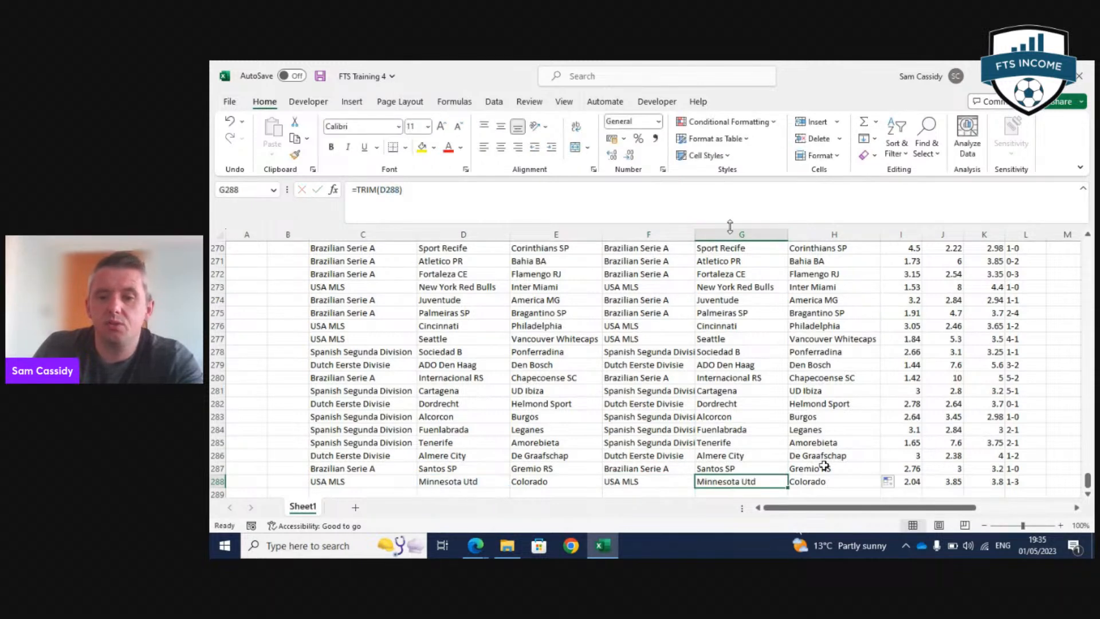
left_click(830, 482)
left_click(772, 214)
key("Escape")
Spot-check the TRIM formulas in G273 and H271, and return to the header row.
left_click(724, 290)
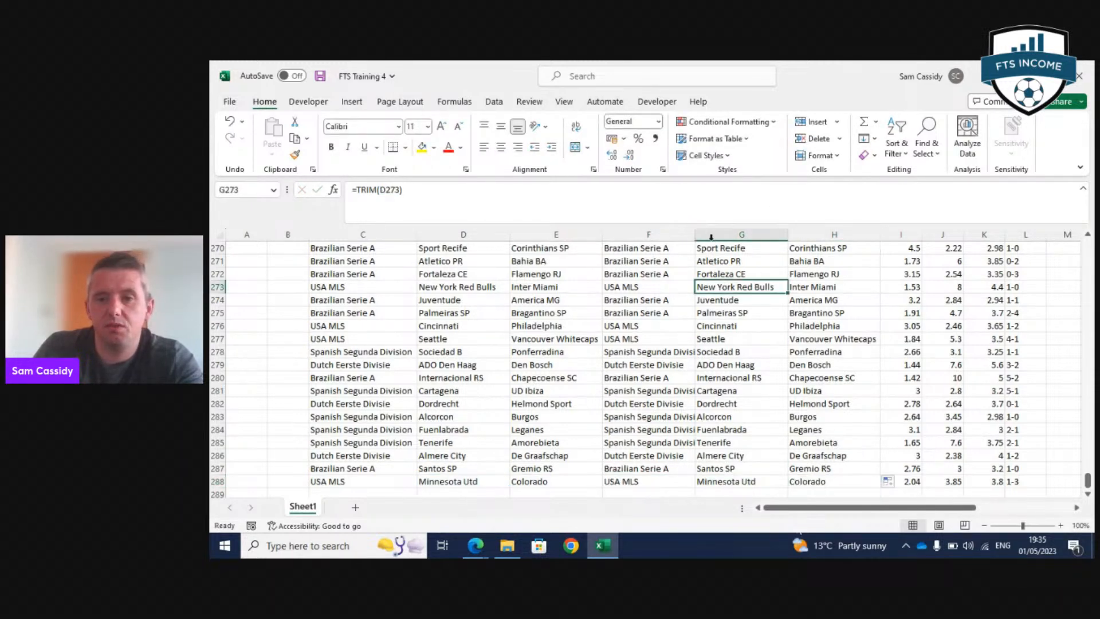
left_click(693, 197)
key("Escape")
left_click(802, 261)
double_click(798, 260)
key("Escape")
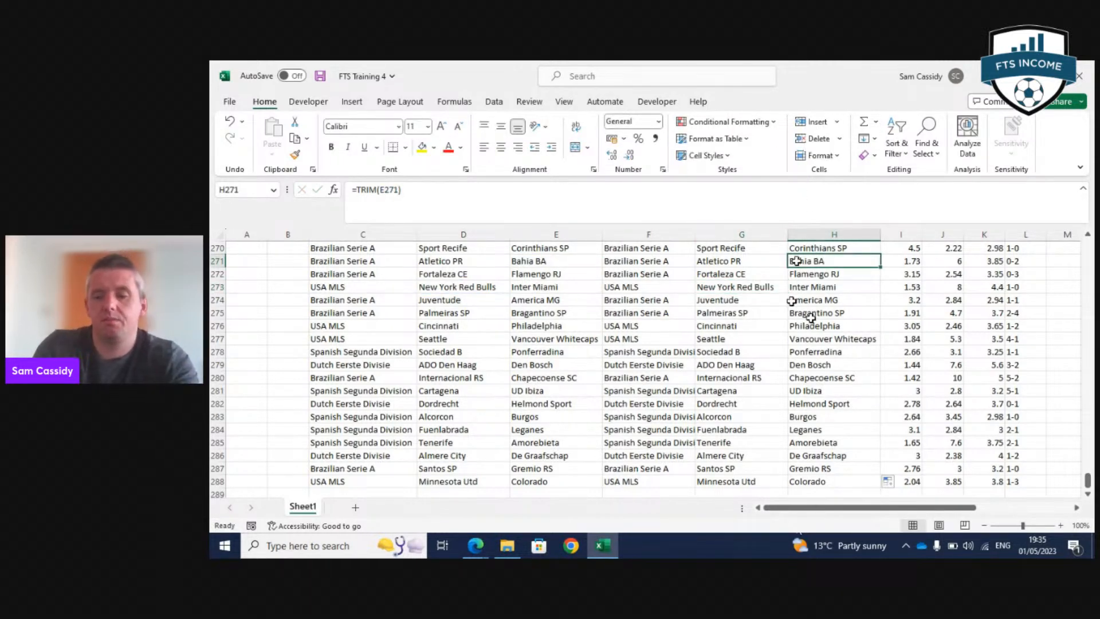
key("ctrl+Up")
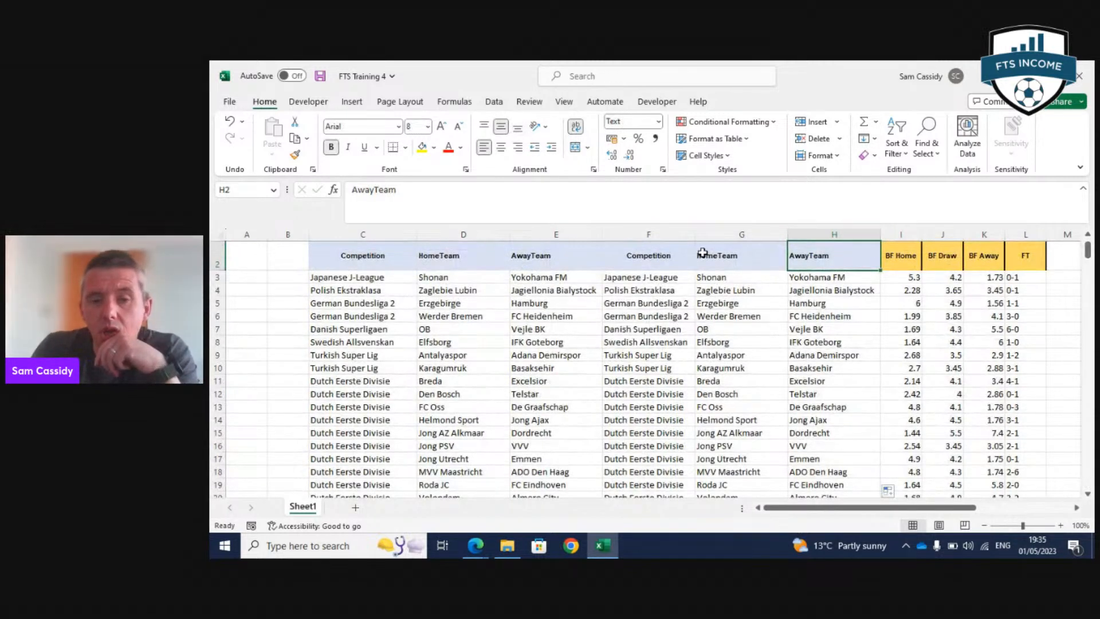
left_click(661, 279)
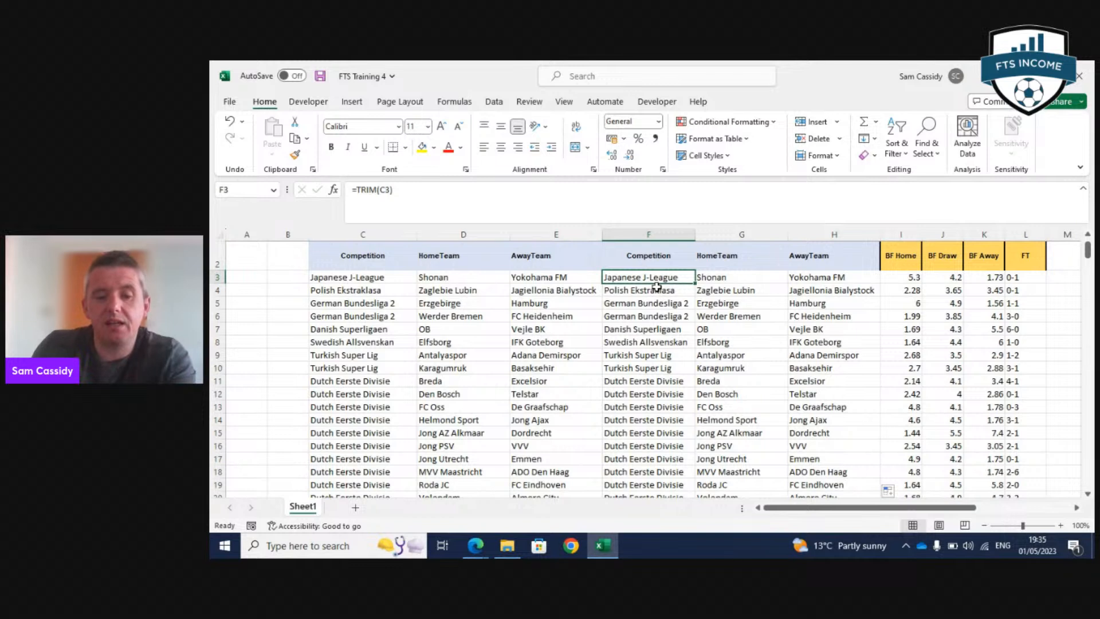
left_click_drag(632, 233, 798, 228)
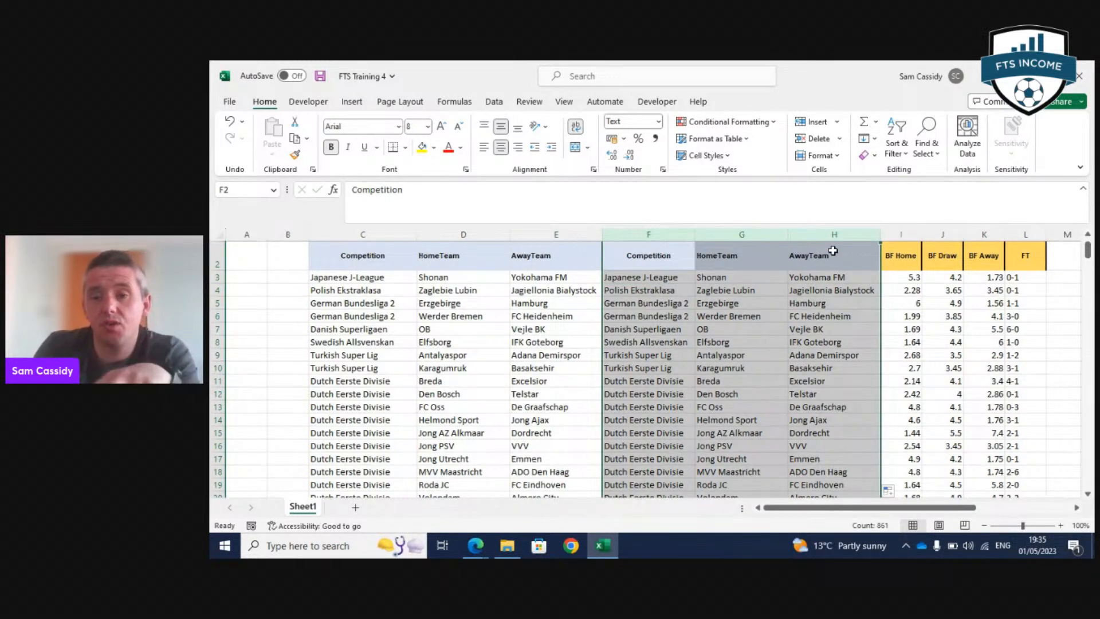
left_click_drag(361, 234, 518, 246)
Copy the trimmed names in F3:H288 and paste them as values over the original names starting at C3.
left_click(627, 278)
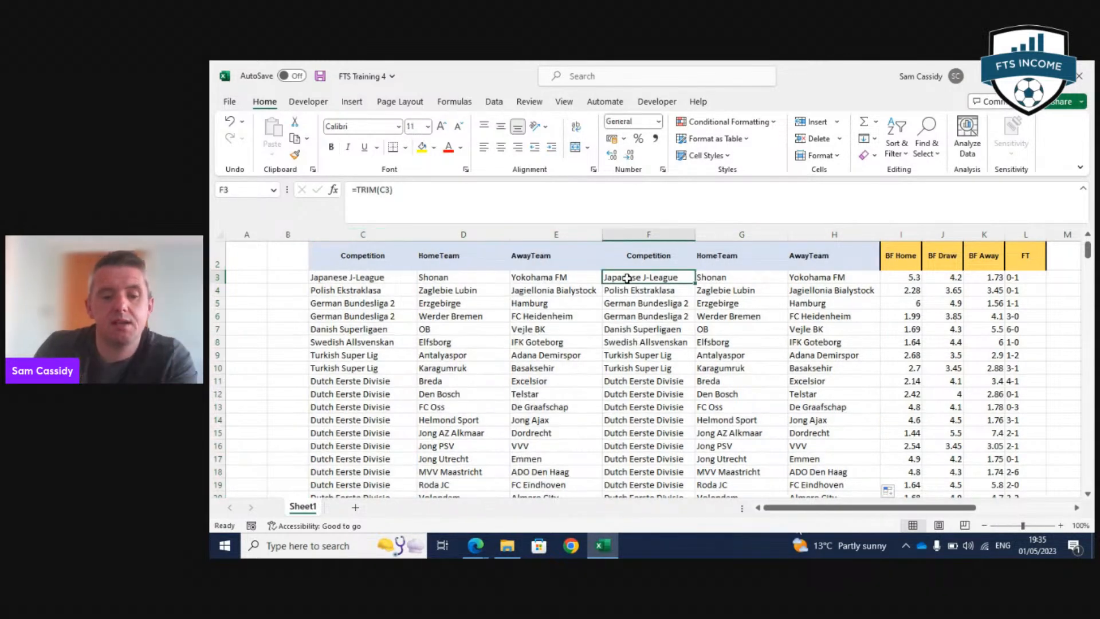
key("shift+Right")
key("shift+Right")
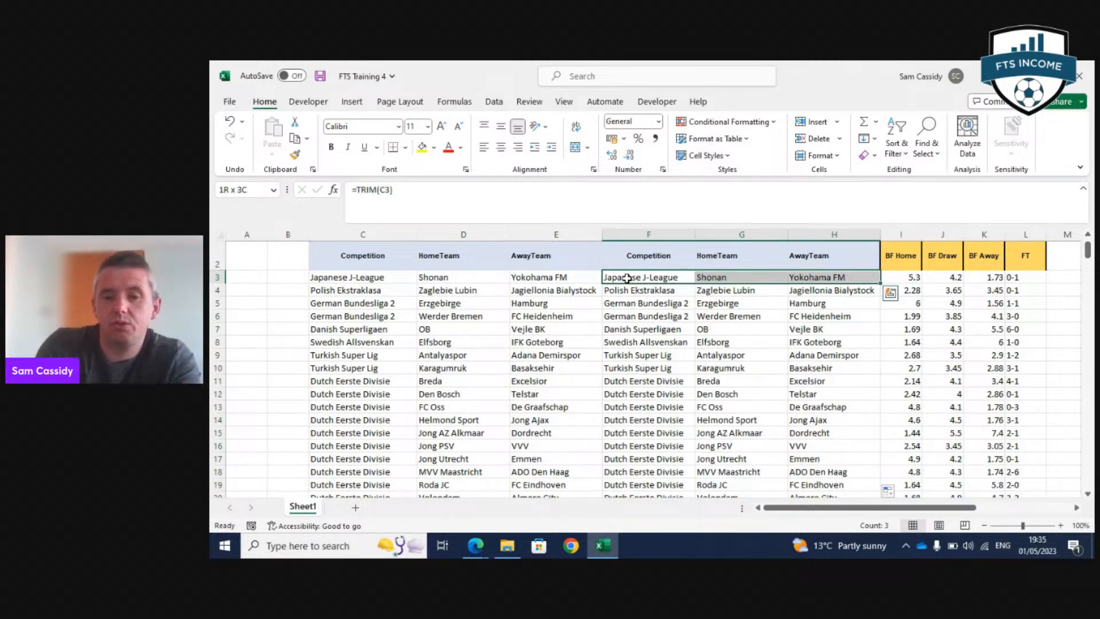
key("ctrl+shift+Down")
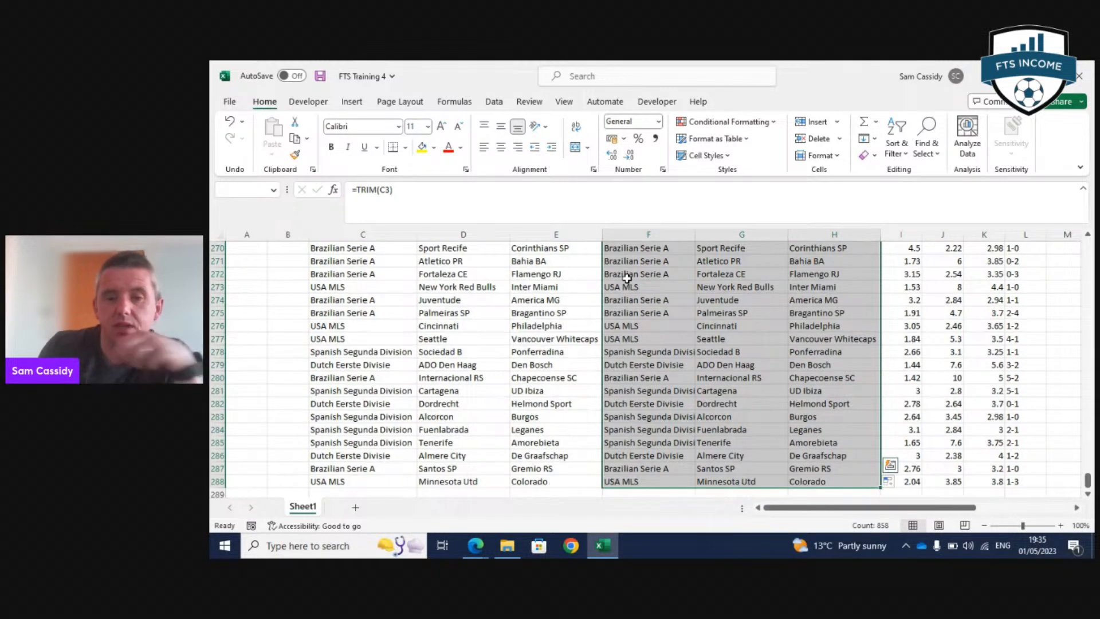
right_click(626, 278)
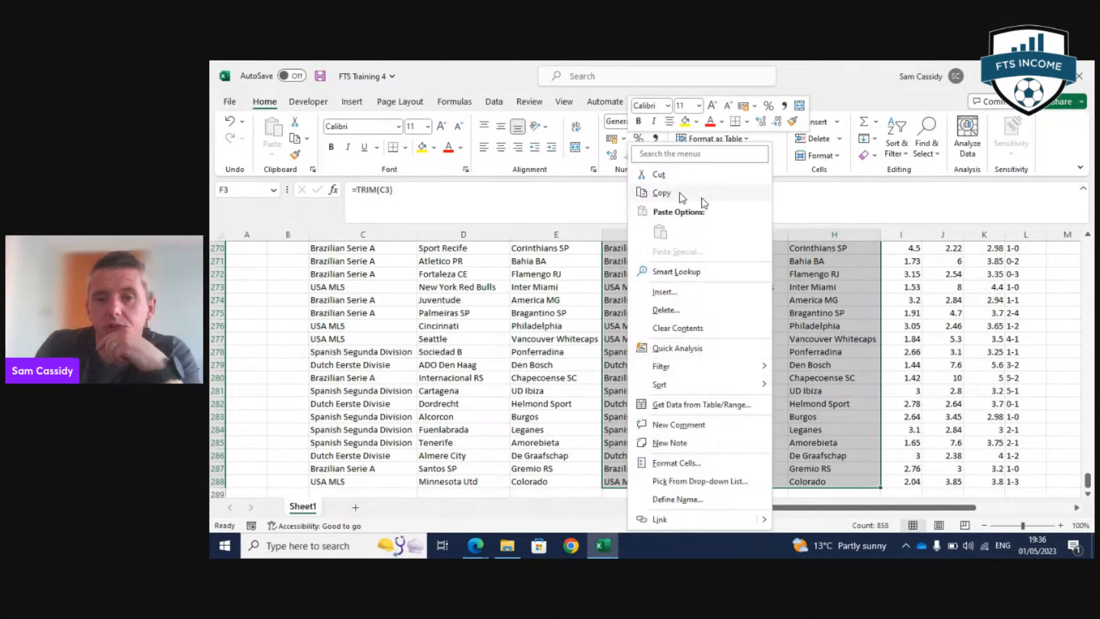
left_click(661, 193)
scroll(573, 344, "up", 20)
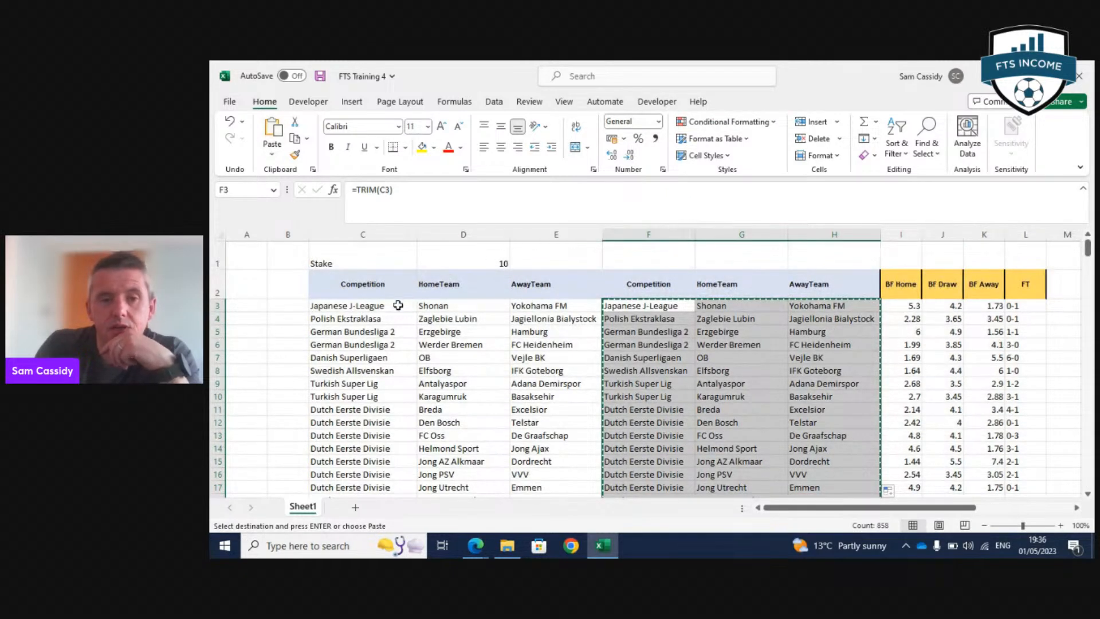
left_click(398, 306)
right_click(398, 305)
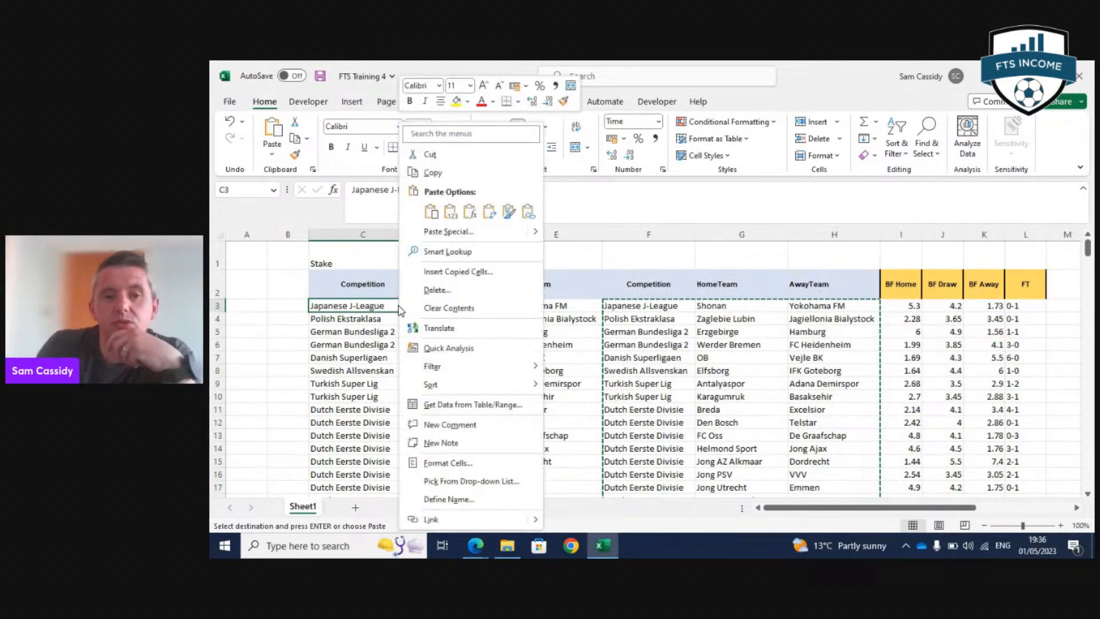
left_click(450, 213)
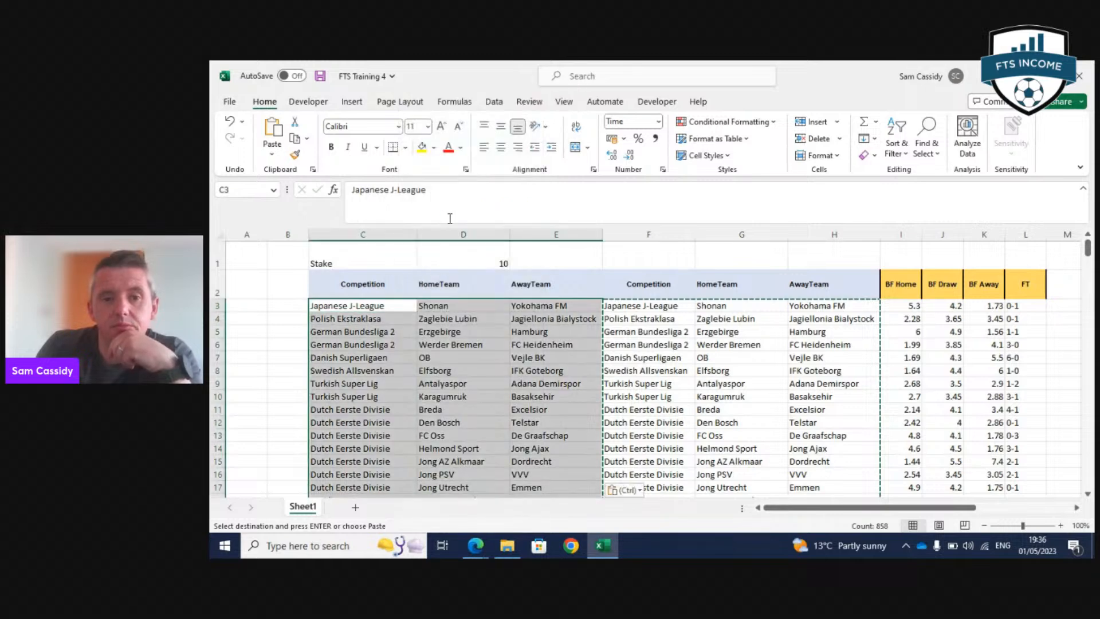
left_click(458, 303)
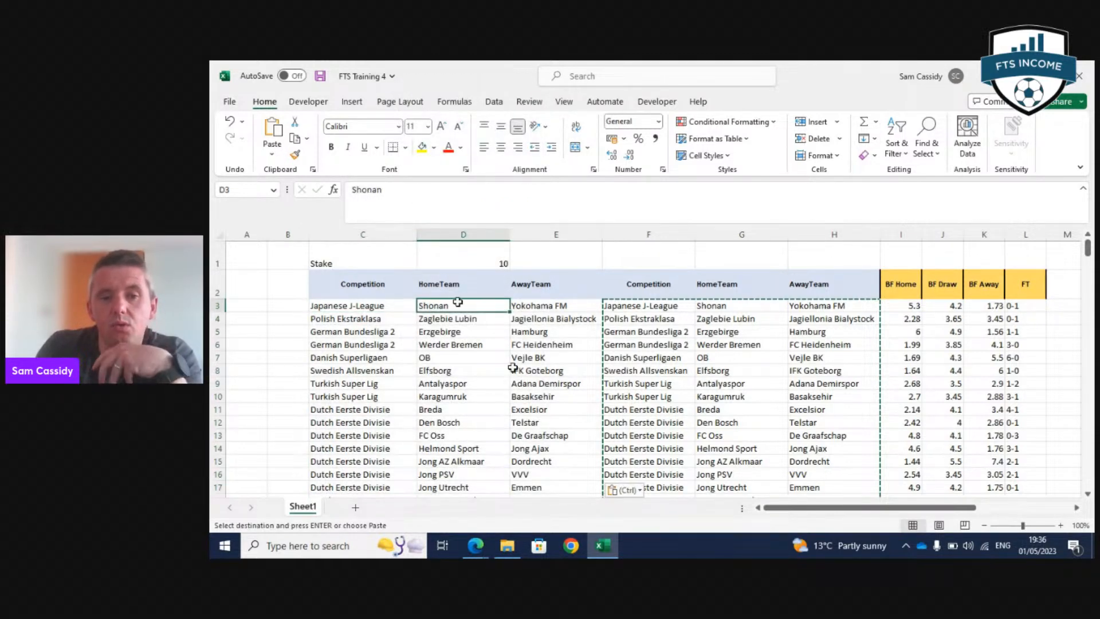
left_click_drag(369, 235, 525, 229)
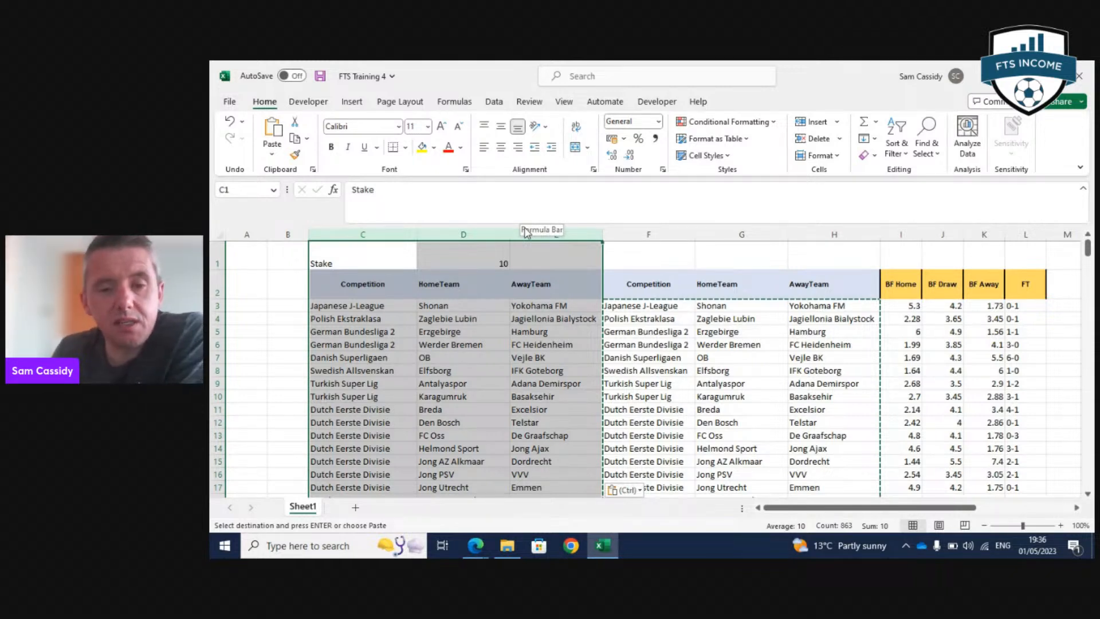
left_click(628, 306)
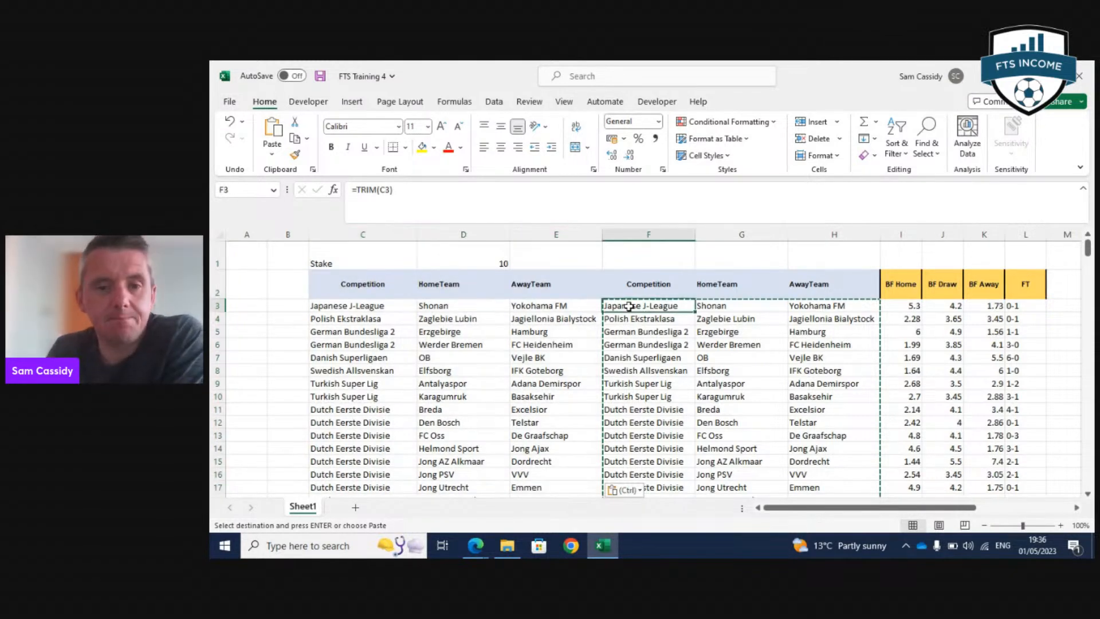
Delete the helper columns F to H that hold the TRIM formulas.
left_click(649, 239)
left_click_drag(650, 239, 802, 245)
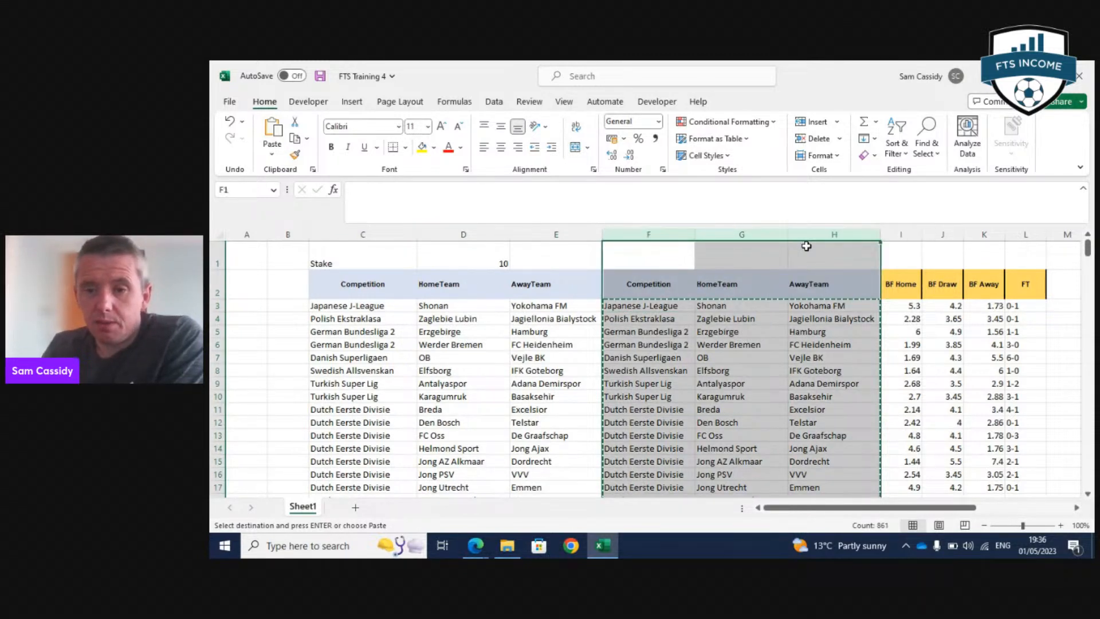
right_click(806, 247)
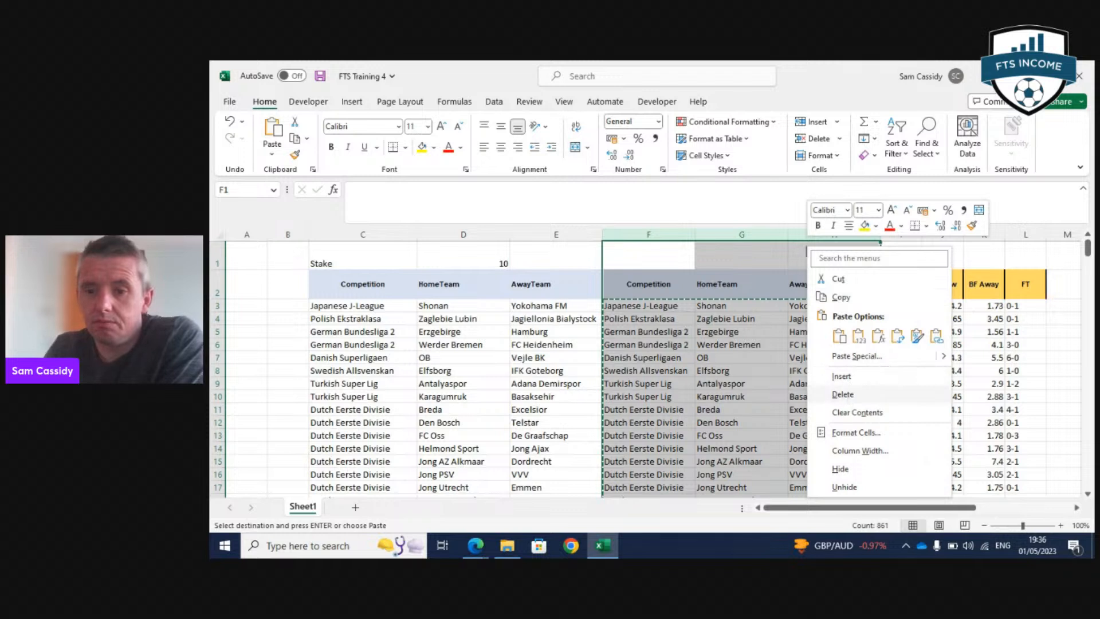
left_click(845, 395)
left_click(849, 393)
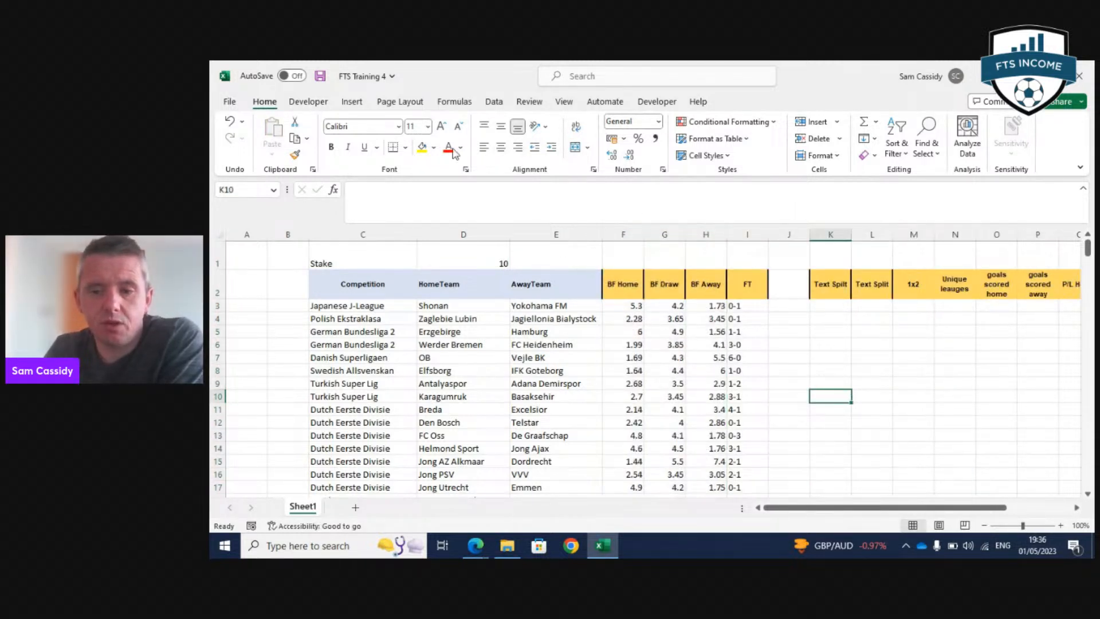
left_click_drag(381, 235, 537, 249)
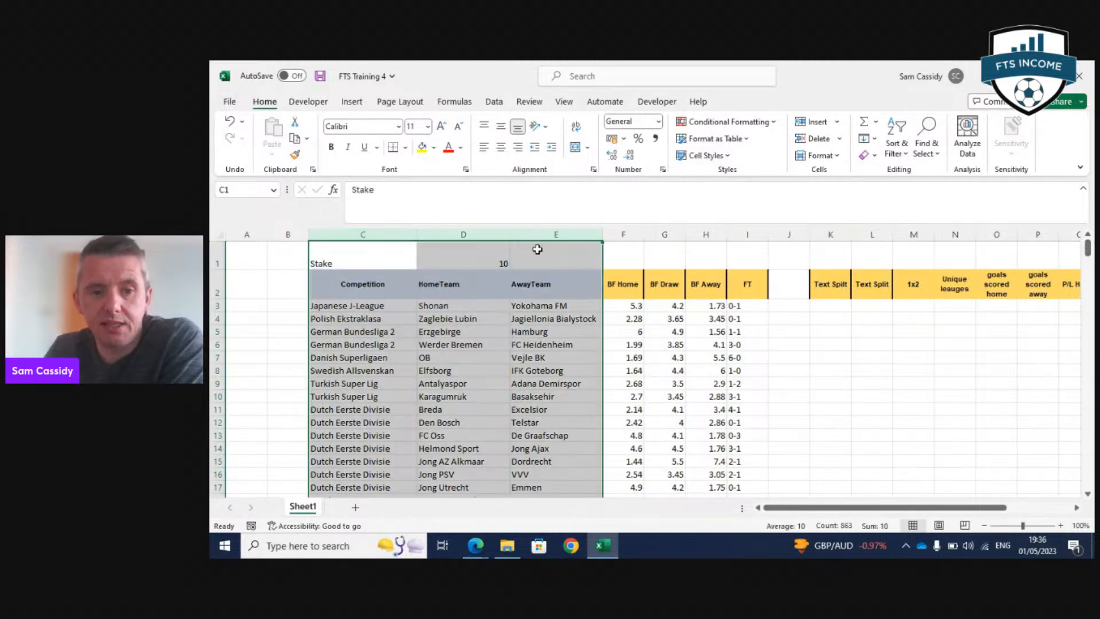
left_click(1077, 508)
left_click(1077, 508)
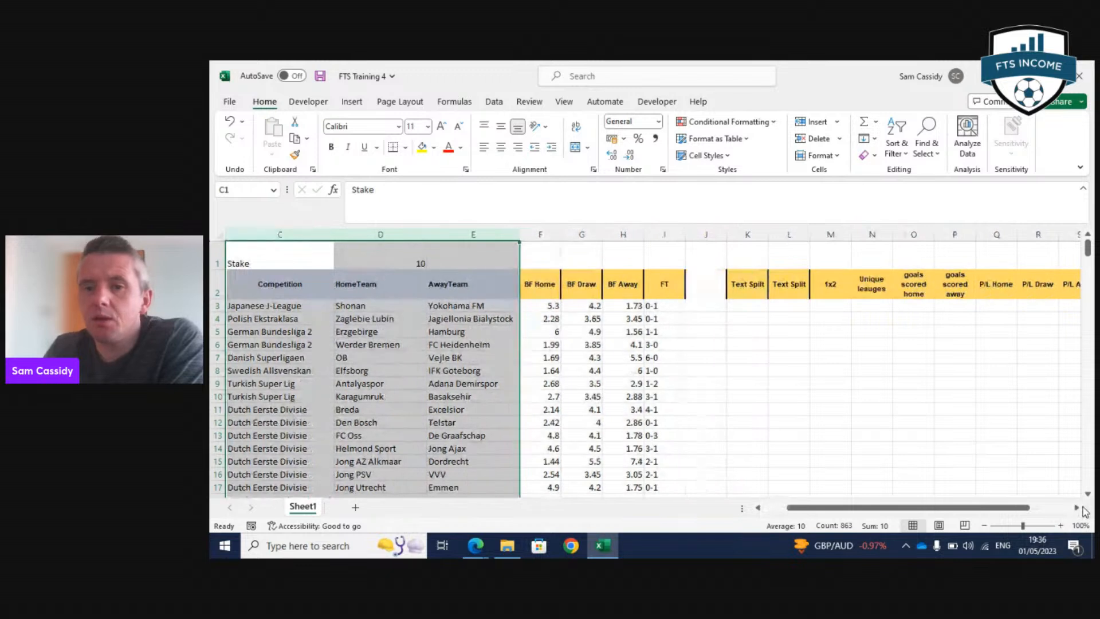
left_click(871, 306)
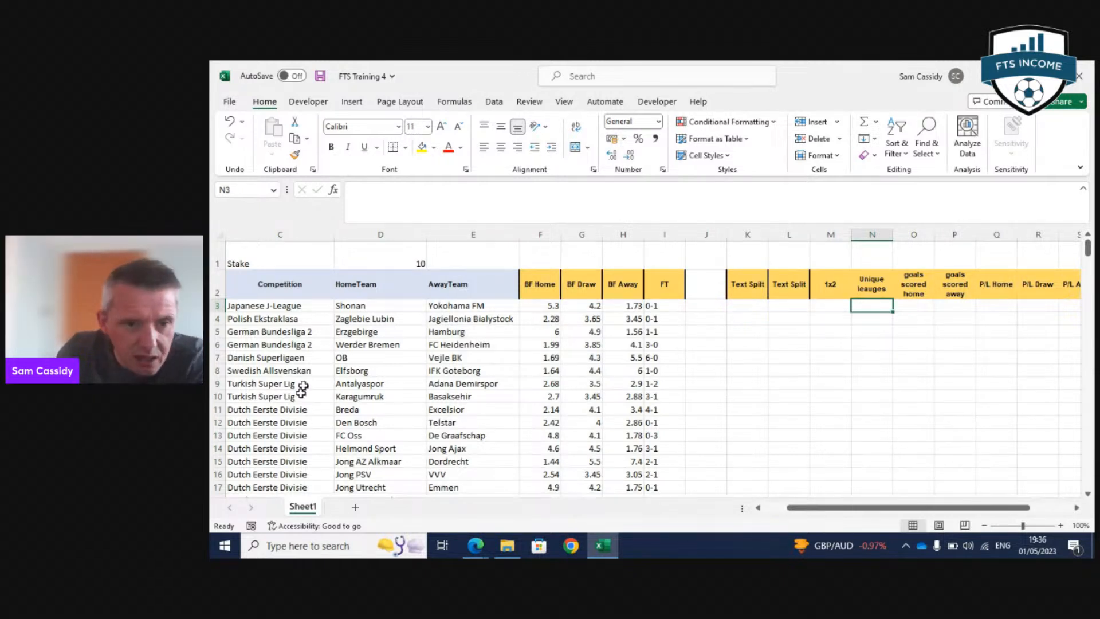
Try adding a stray full stop after the competition name in C5.
left_click(307, 333)
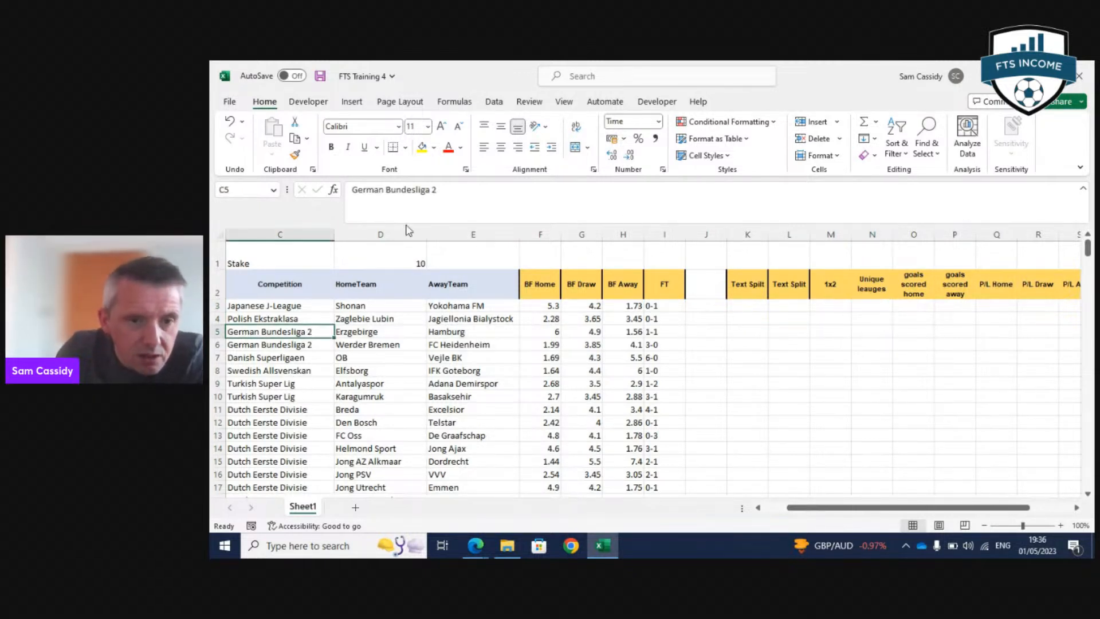
left_click(438, 188)
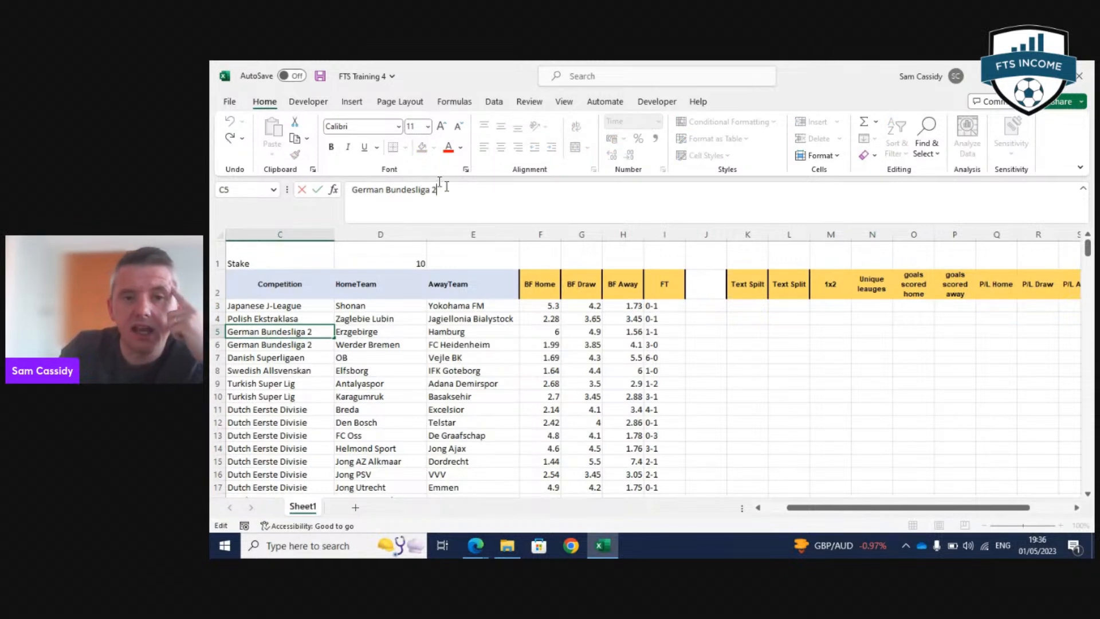
type(".")
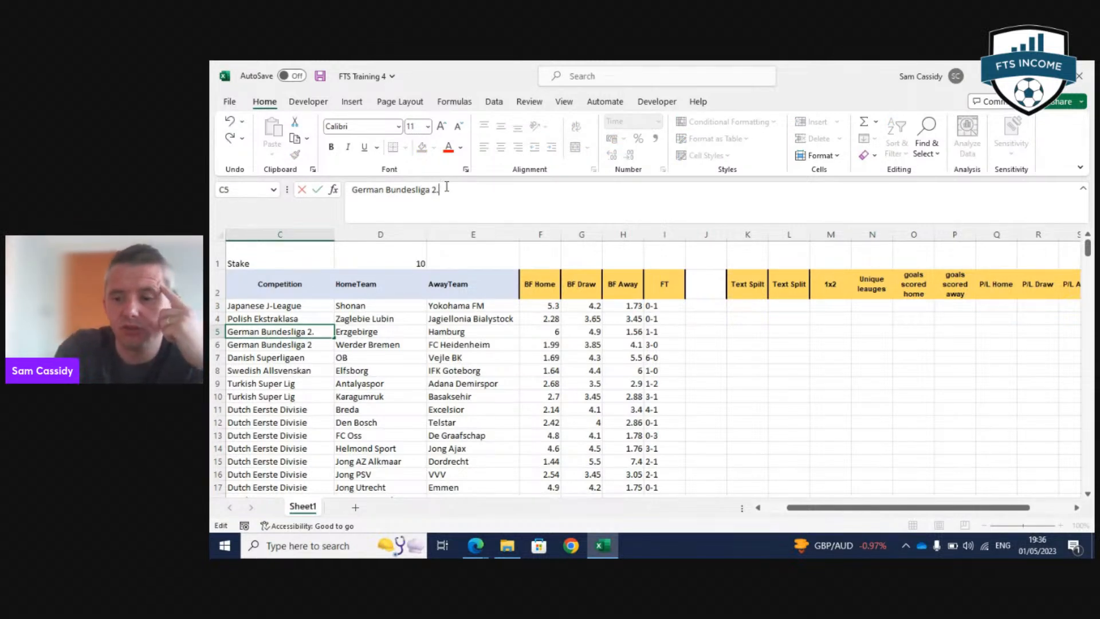
Try misspelling the competition name in C9 as Turkish Super Lige, restore the original spelling, and select the Competition column.
left_click(284, 383)
left_click(421, 190)
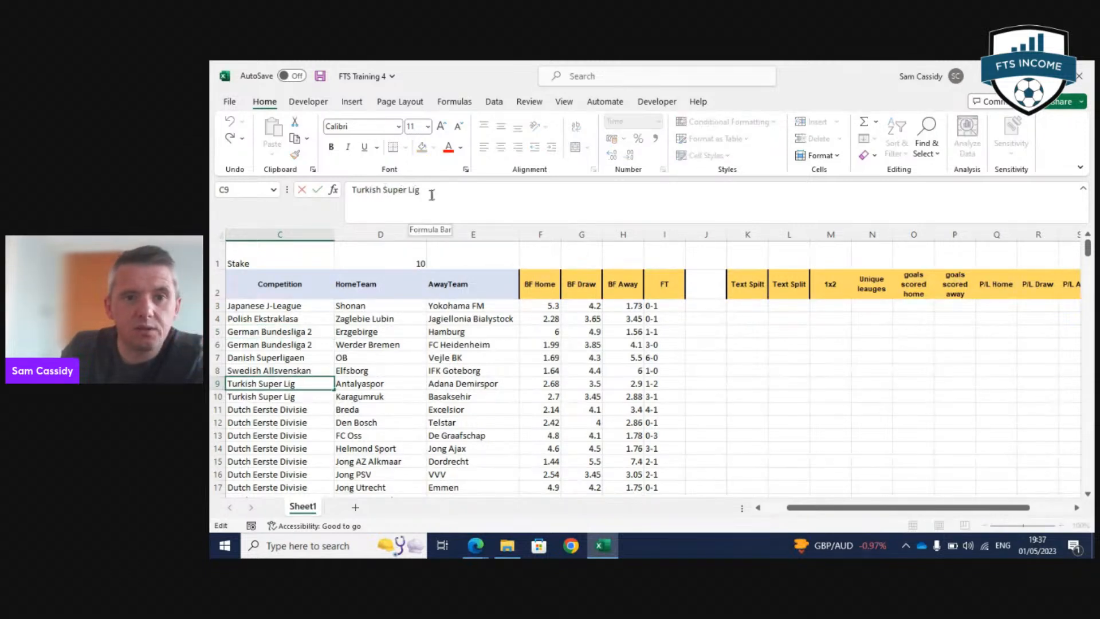
type("e")
left_click(733, 359)
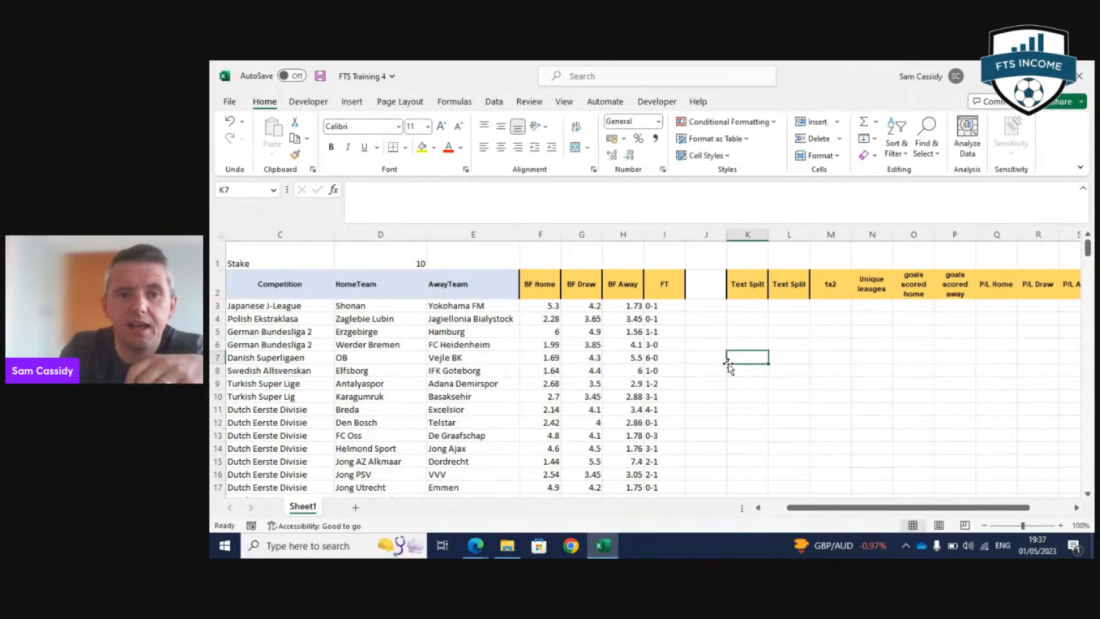
left_click(310, 383)
left_click(441, 189)
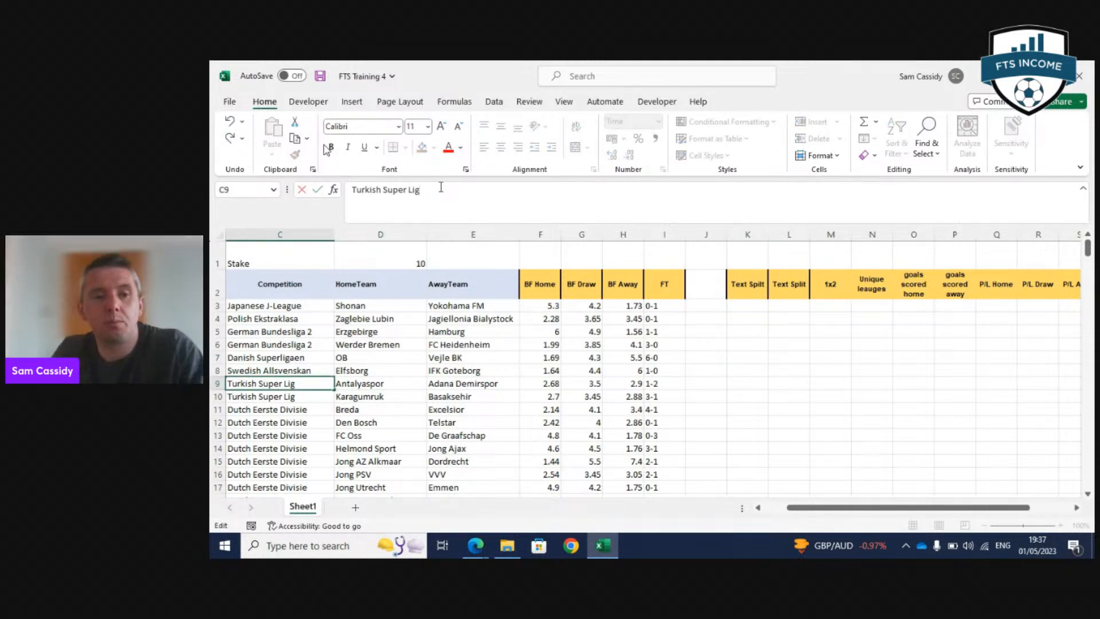
left_click(281, 233)
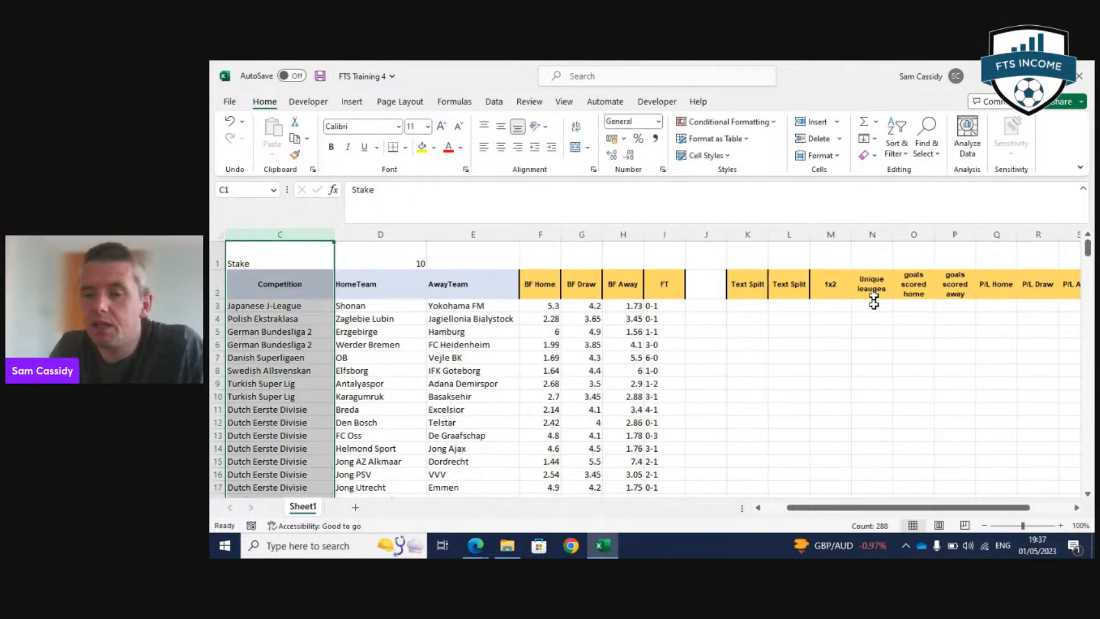
Enter =UNIQUE(C3:C288) in N3 to list the unique leagues, and autofit the width of column N.
left_click(873, 304)
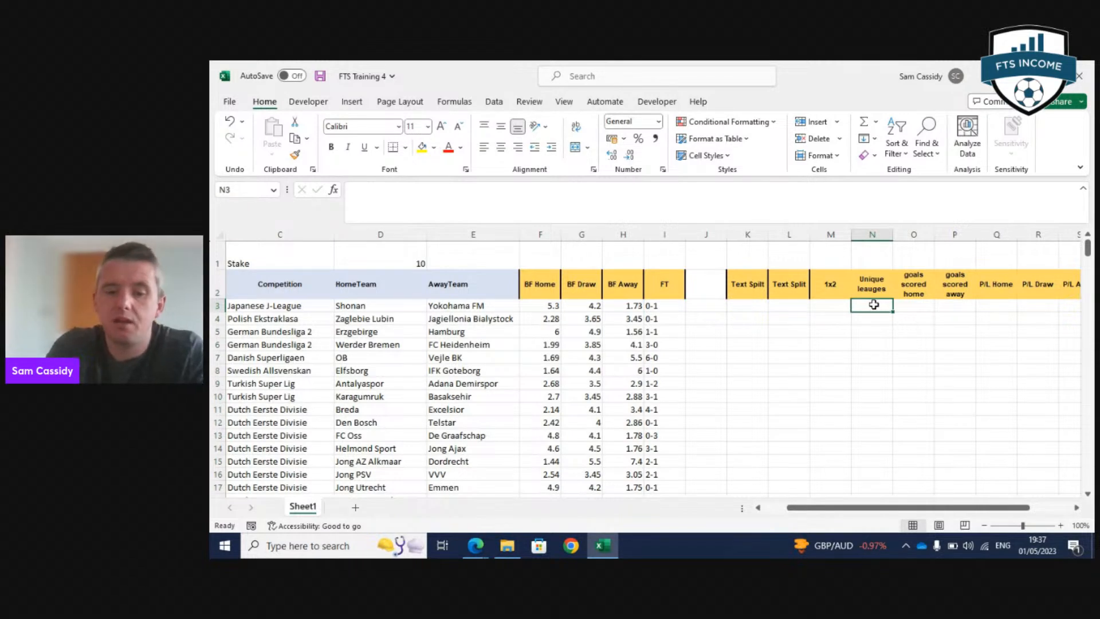
type("=uniqu")
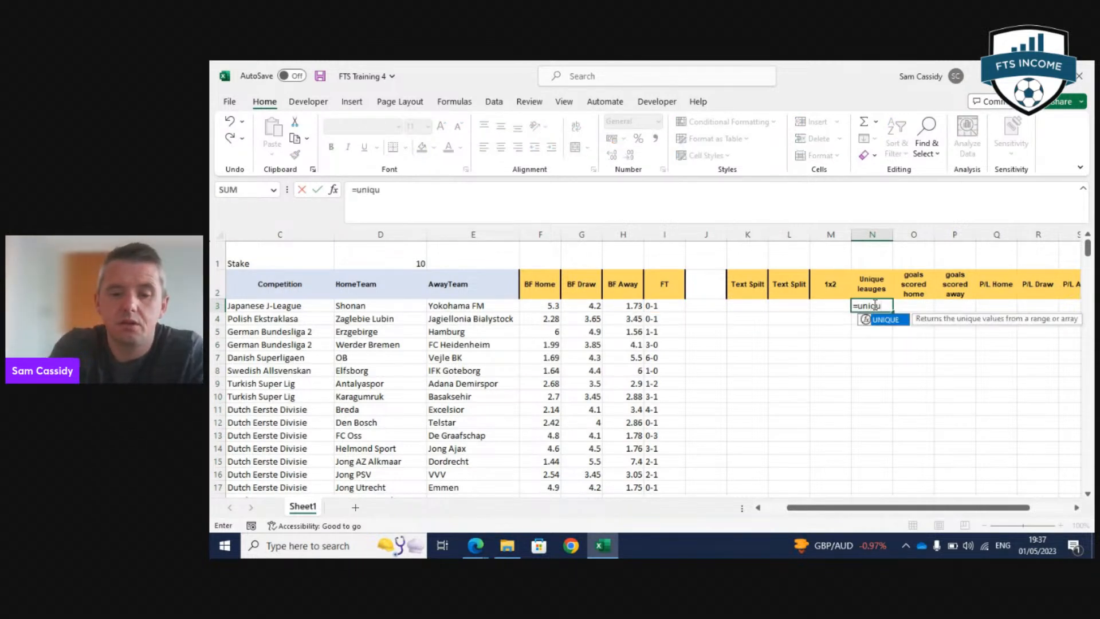
type("e")
key("Tab")
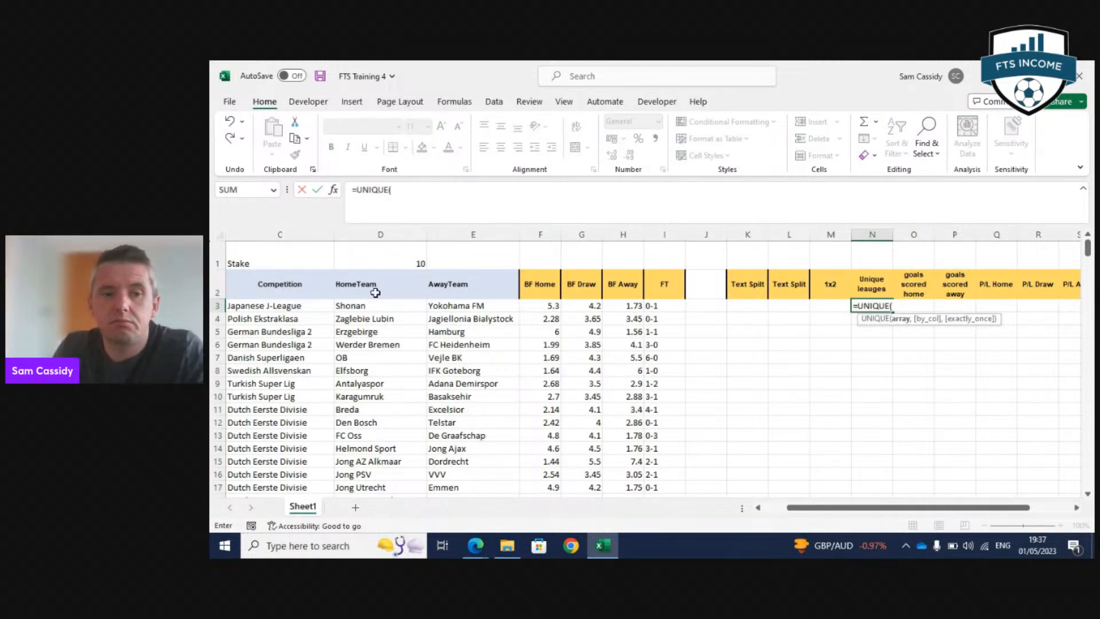
left_click(302, 305)
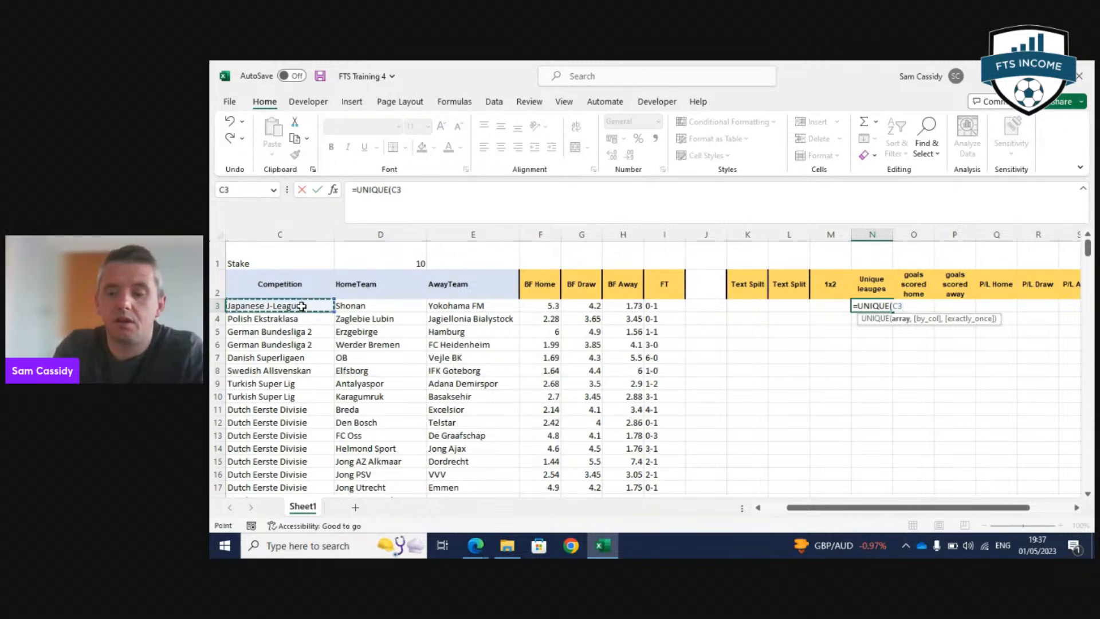
key("ctrl+shift+Down")
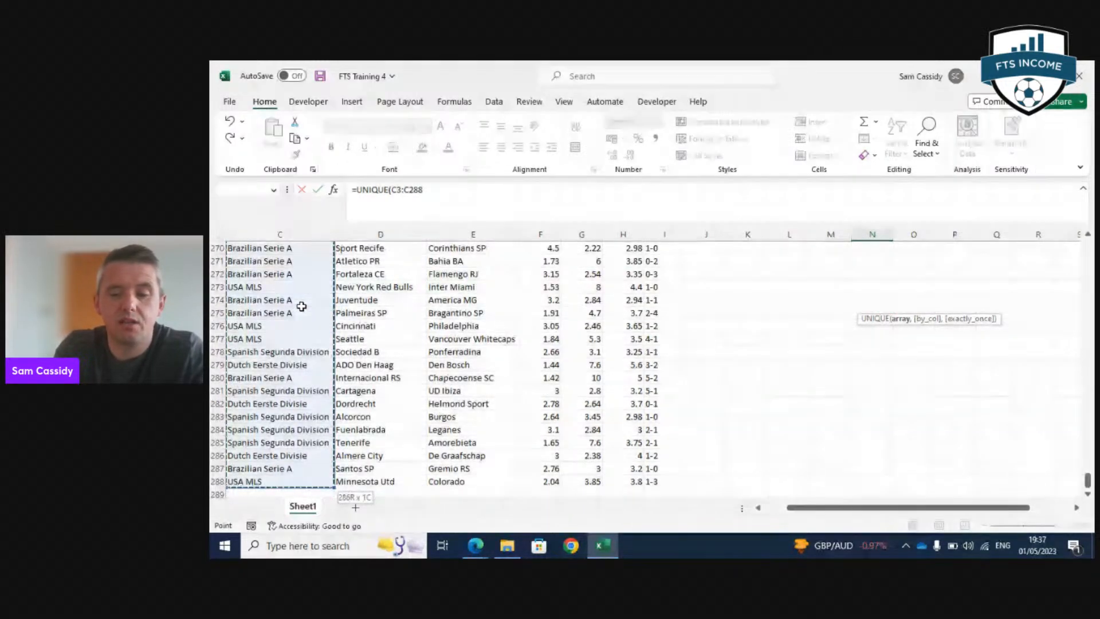
key("Return")
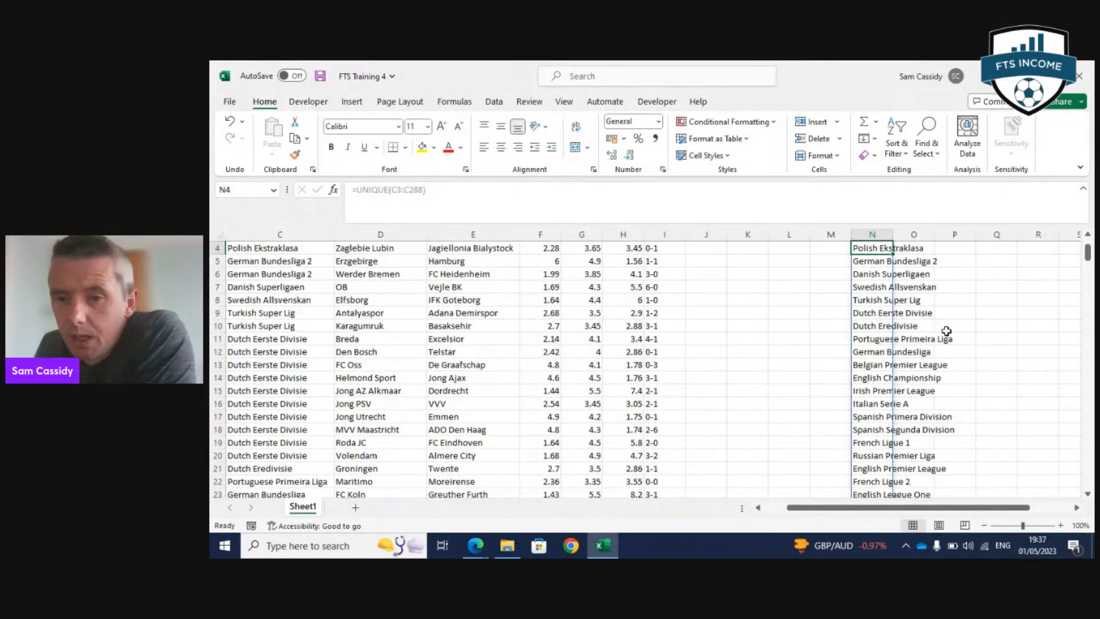
double_click(894, 233)
scroll(942, 284, "up", 1)
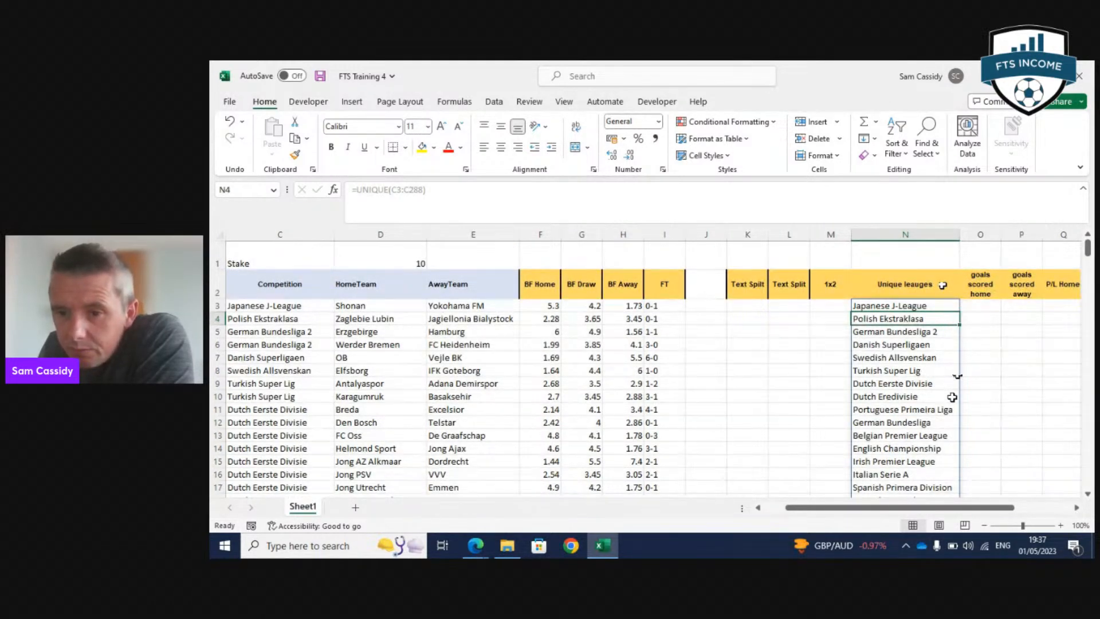
Review the whole unique leagues list in column N for duplicated or misspelled league names.
scroll(944, 425, "down", 1)
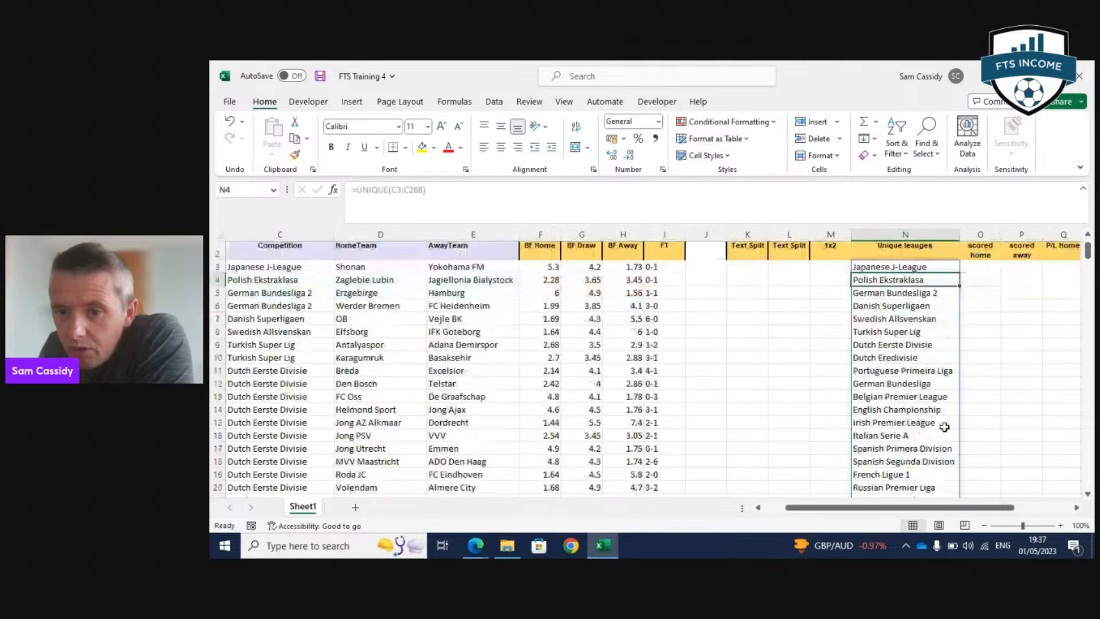
scroll(944, 426, "down", 1)
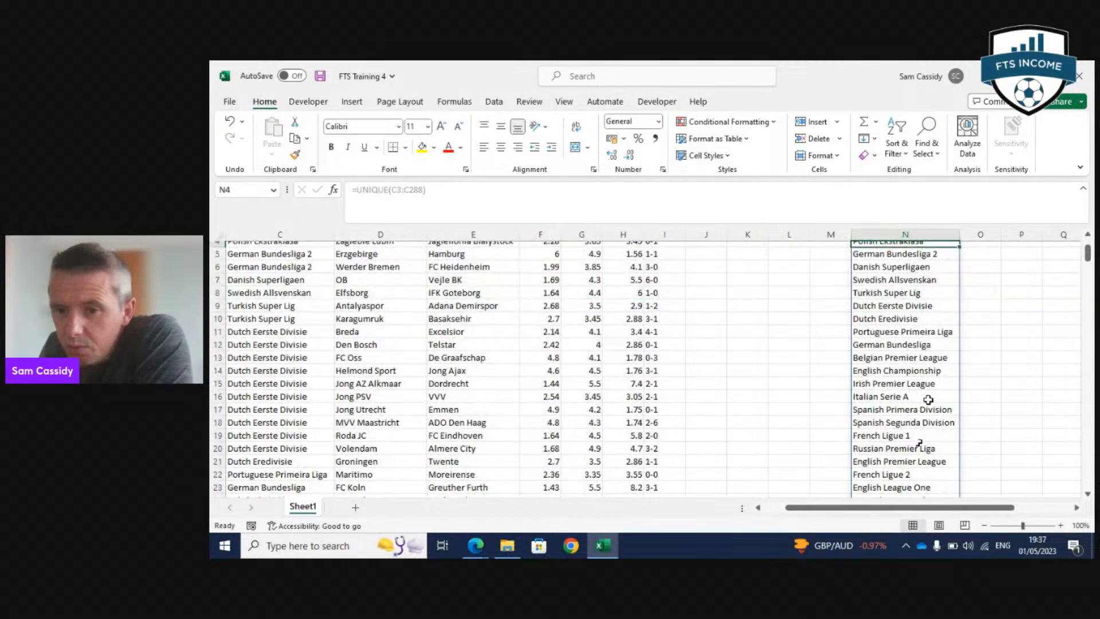
scroll(922, 438, "down", 2)
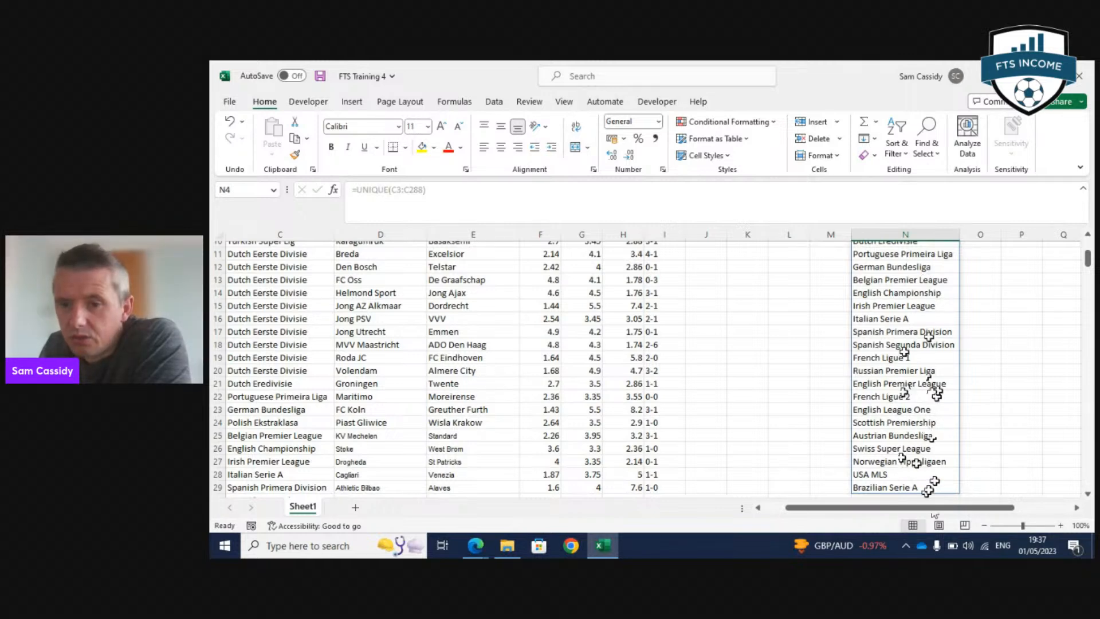
scroll(931, 484, "up", 4)
scroll(934, 480, "down", 5)
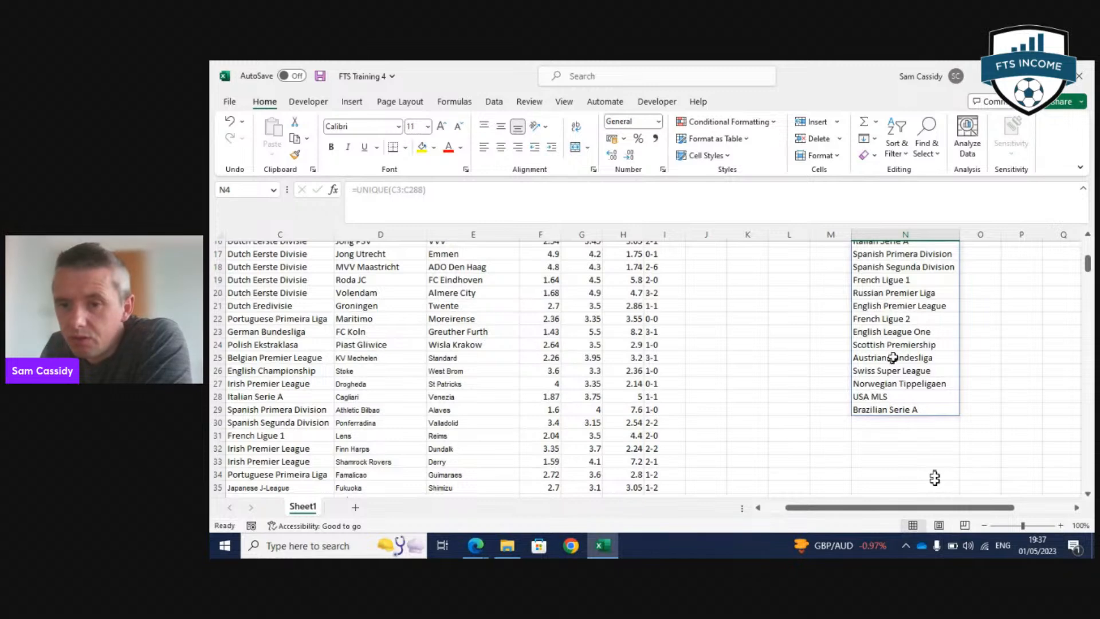
scroll(893, 355, "up", 1)
scroll(893, 355, "up", 1)
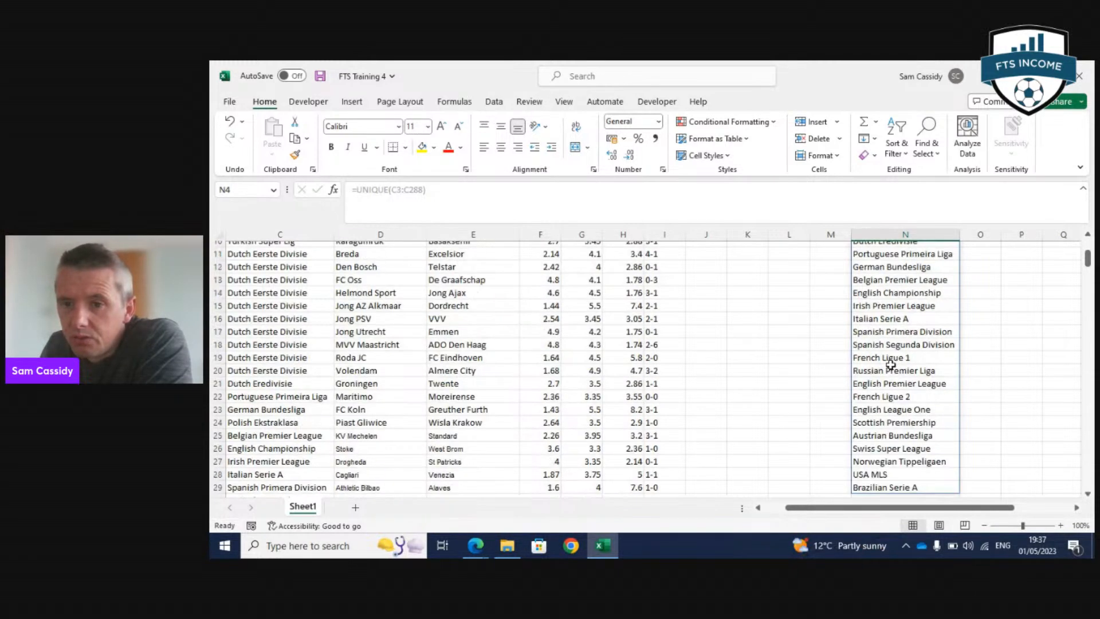
scroll(914, 275, "up", 2)
scroll(914, 274, "up", 1)
Copy the unique leagues list starting at N3 and paste it over itself as values to replace the UNIQUE formula.
left_click(917, 305)
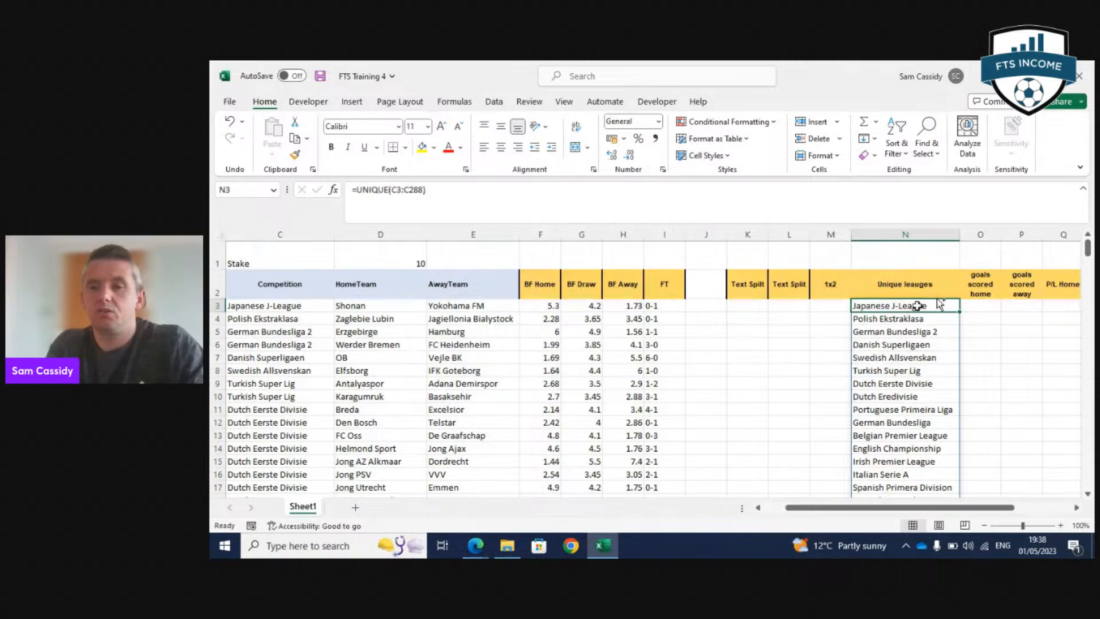
key("ctrl+shift+Down")
key("ctrl+q")
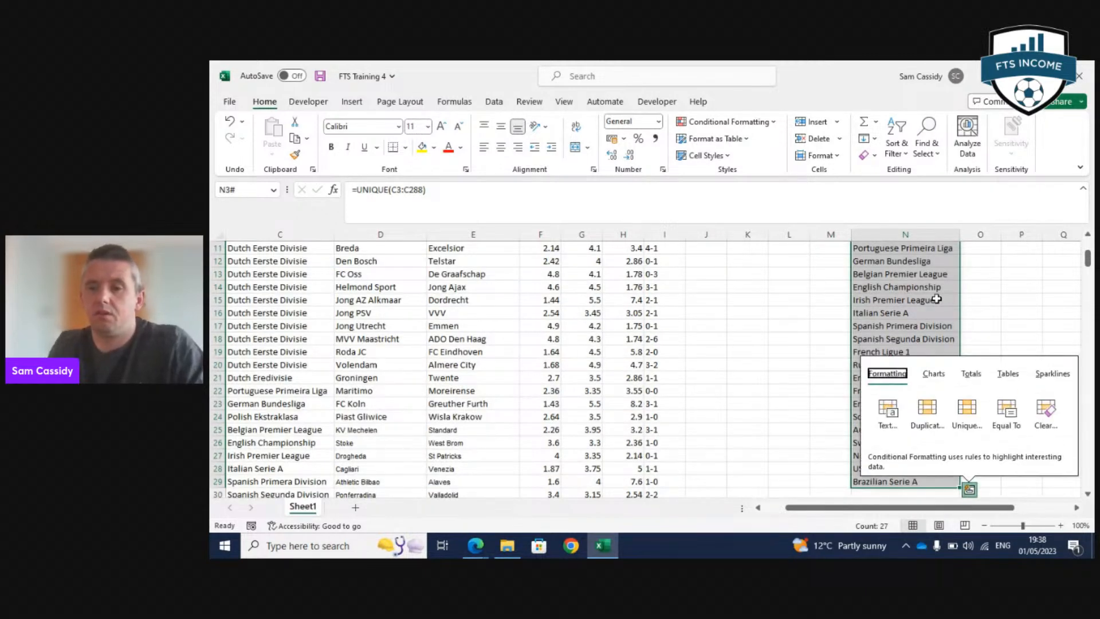
right_click(937, 298)
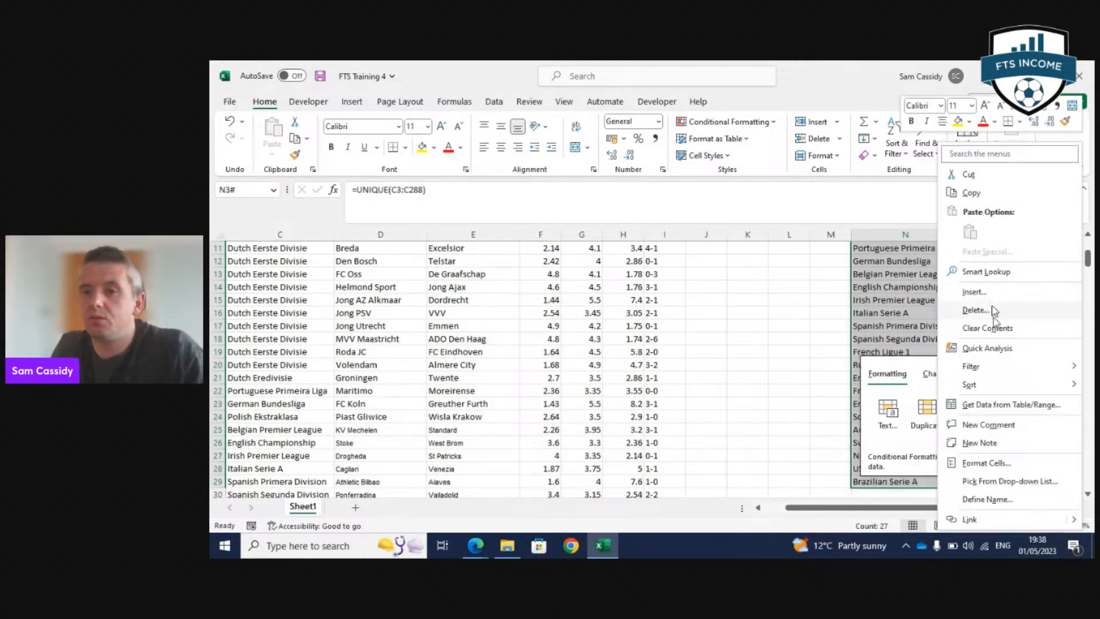
left_click(969, 194)
scroll(945, 292, "up", 3)
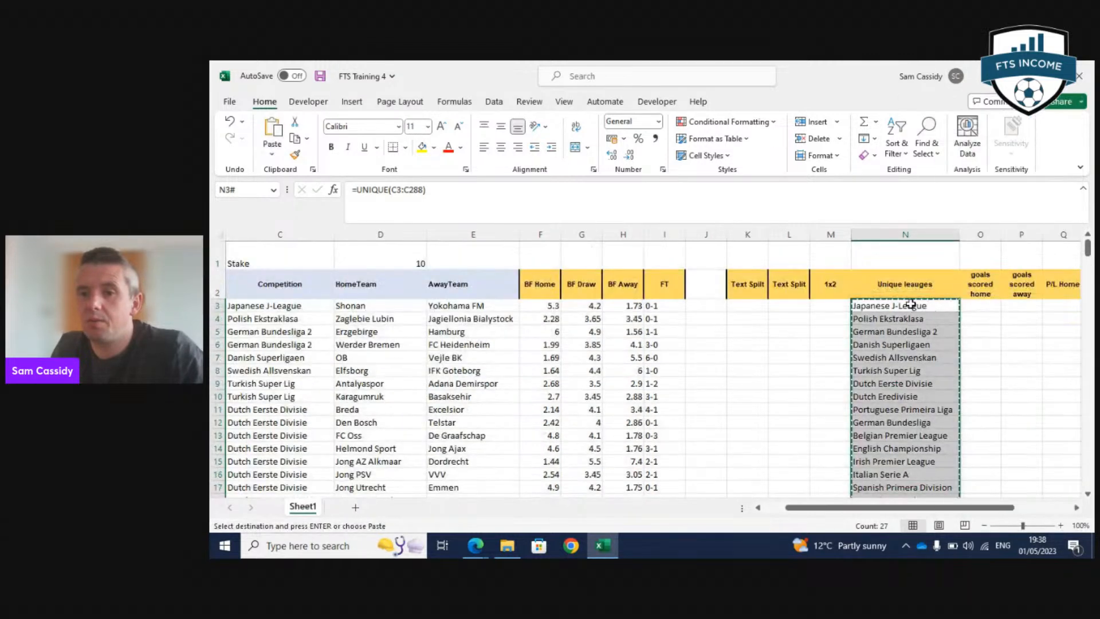
right_click(912, 304)
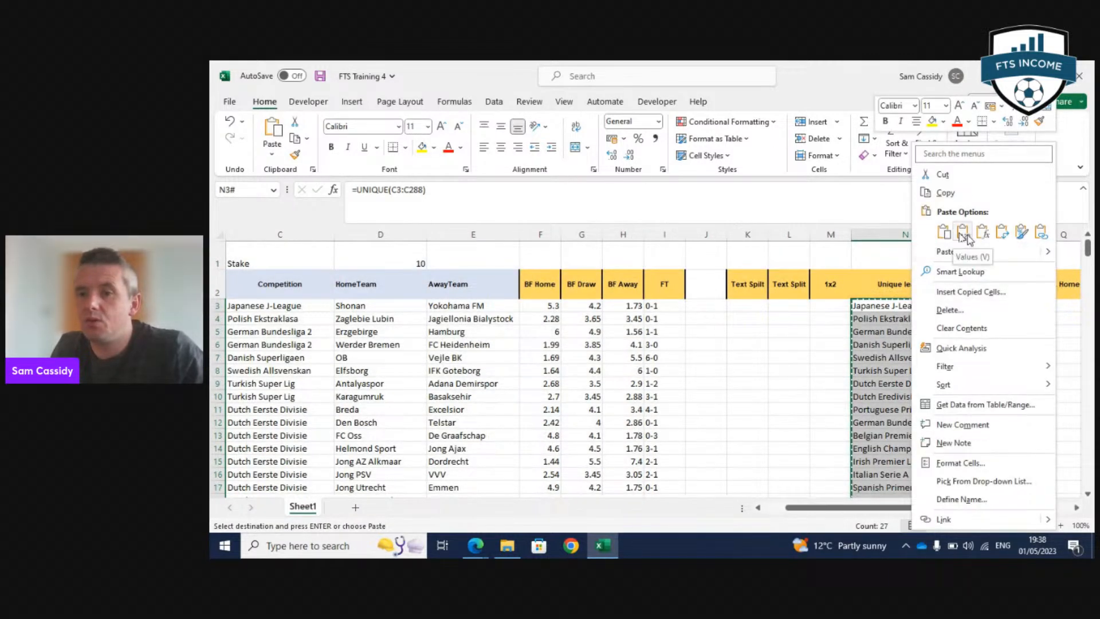
left_click(962, 235)
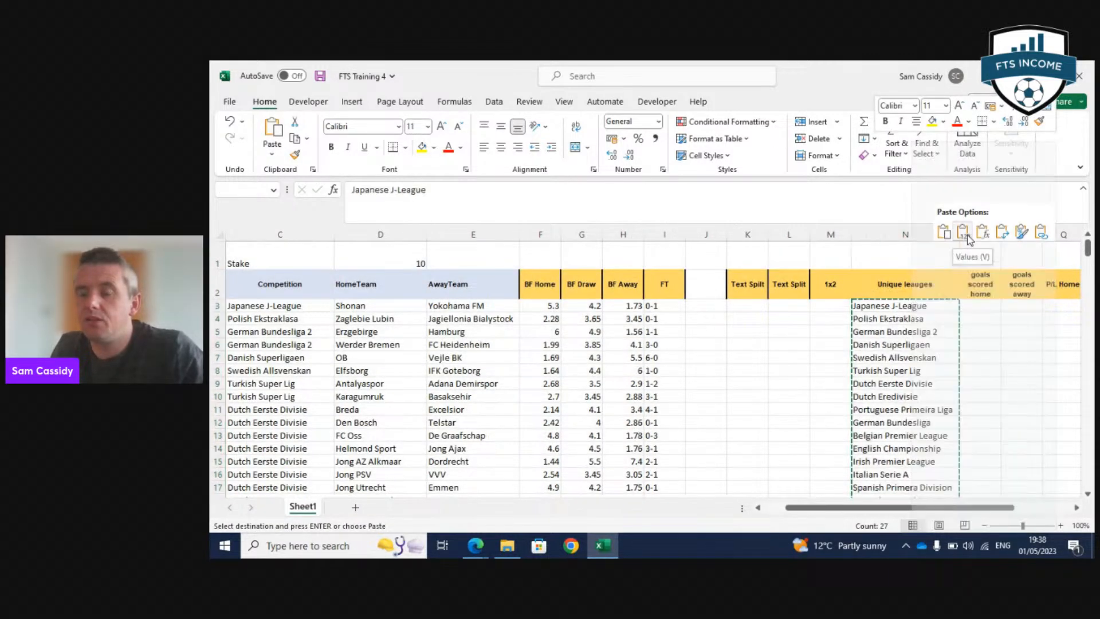
left_click(949, 305)
left_click(914, 231)
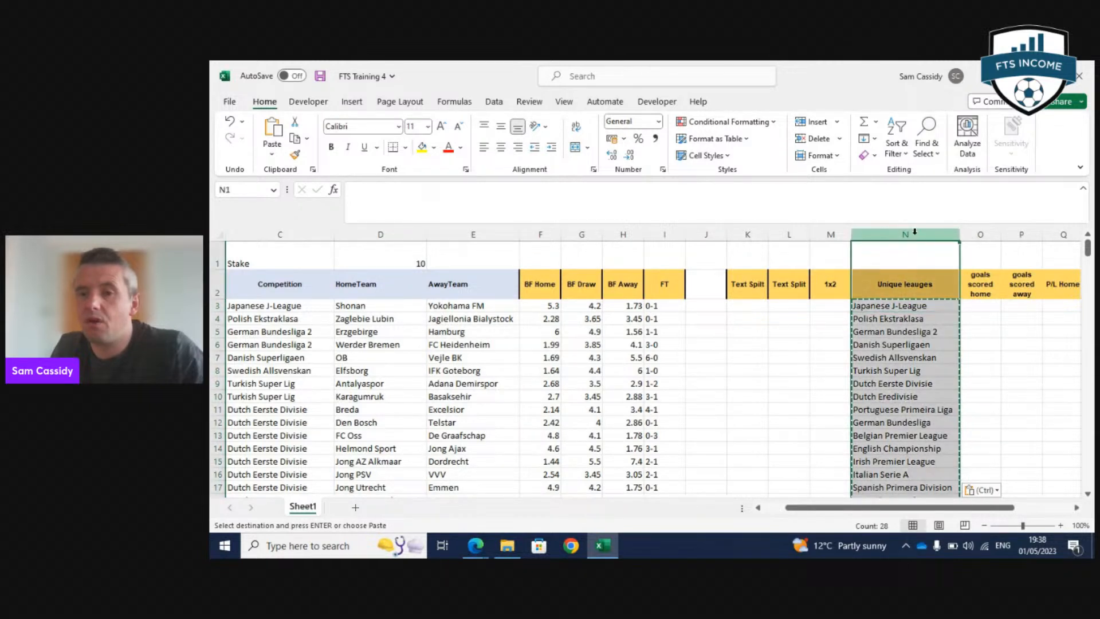
left_click(921, 307)
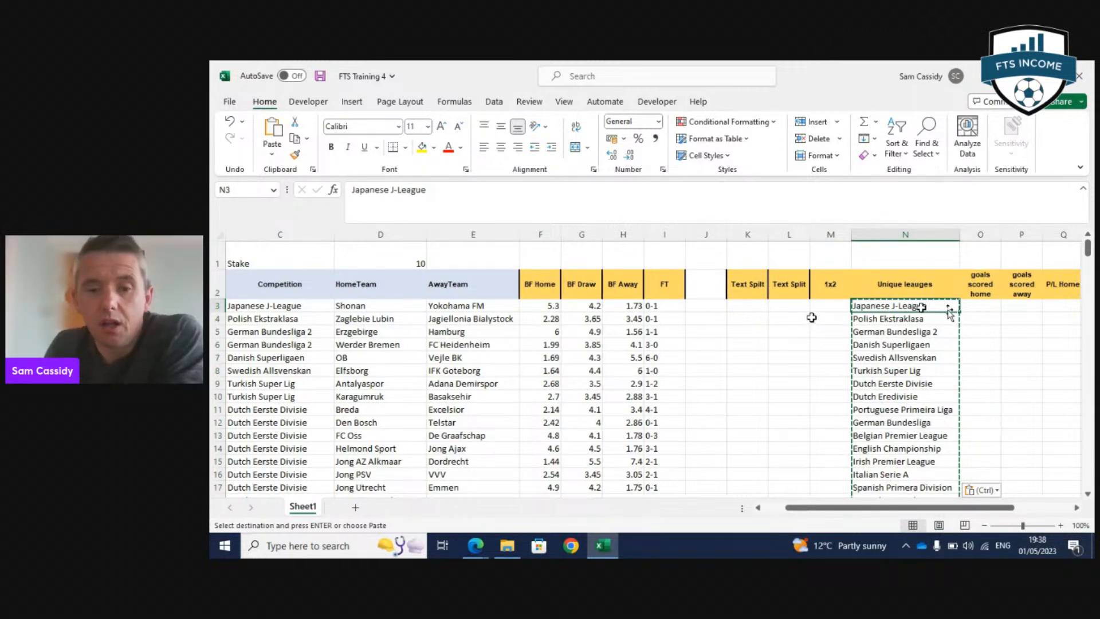
Enter =TEXTSPLIT(I3,"-",,0) in K3 to split the first match's full-time score into home and away goals.
left_click(751, 305)
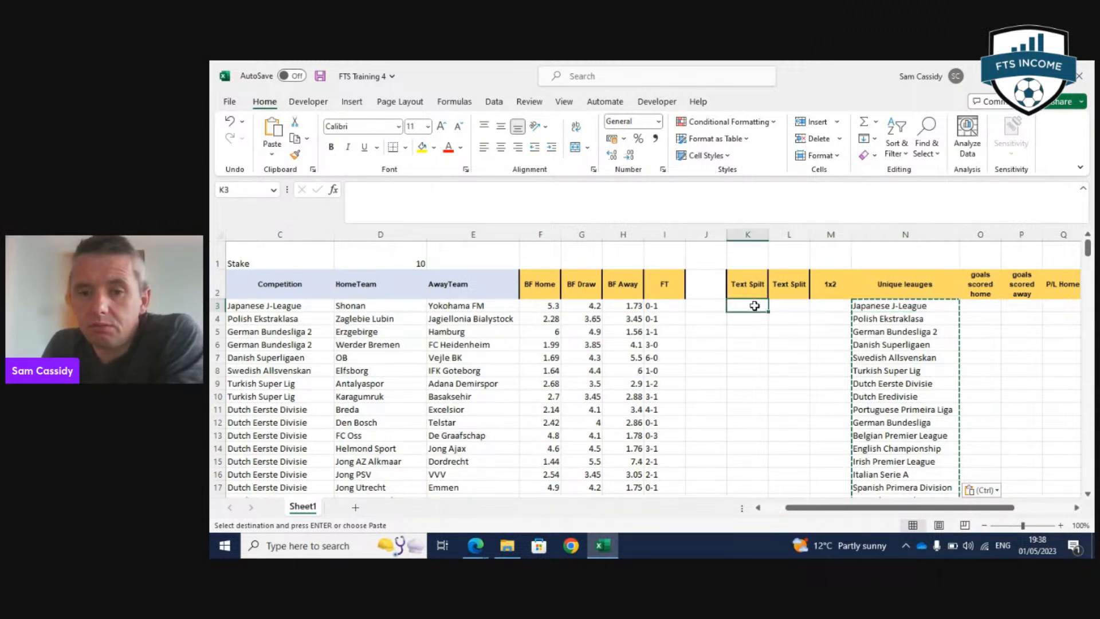
left_click(661, 304)
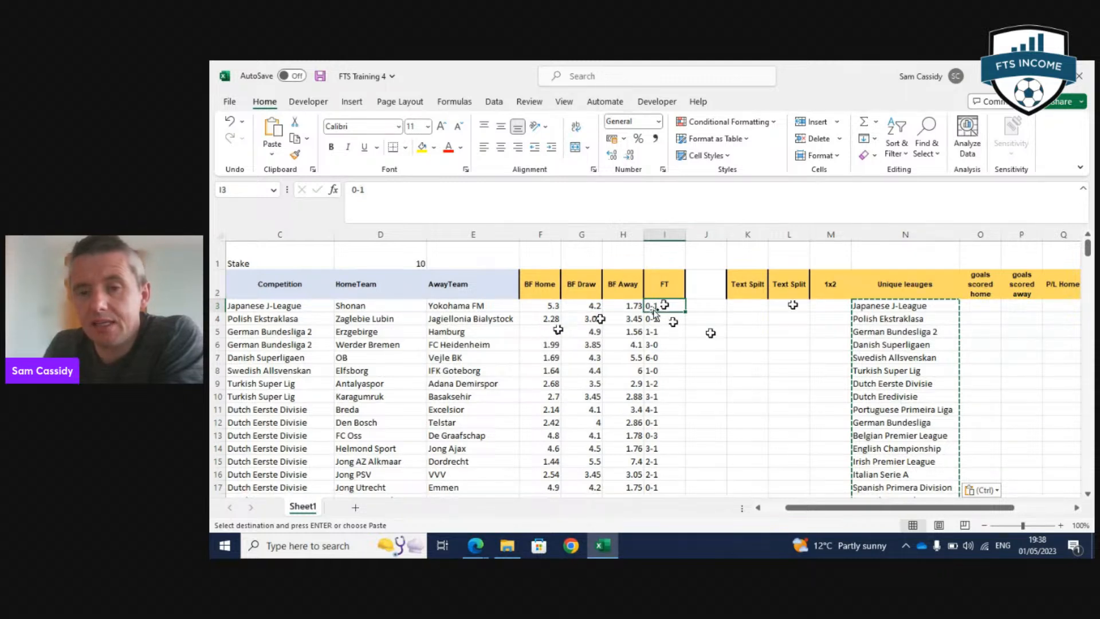
left_click(748, 304)
type("=")
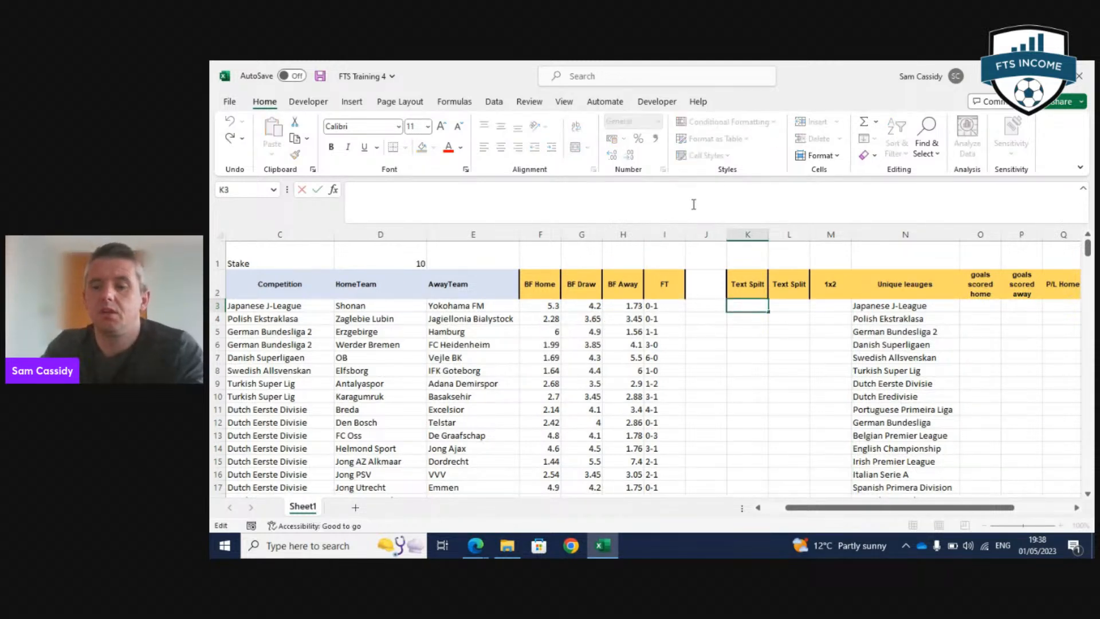
type("text")
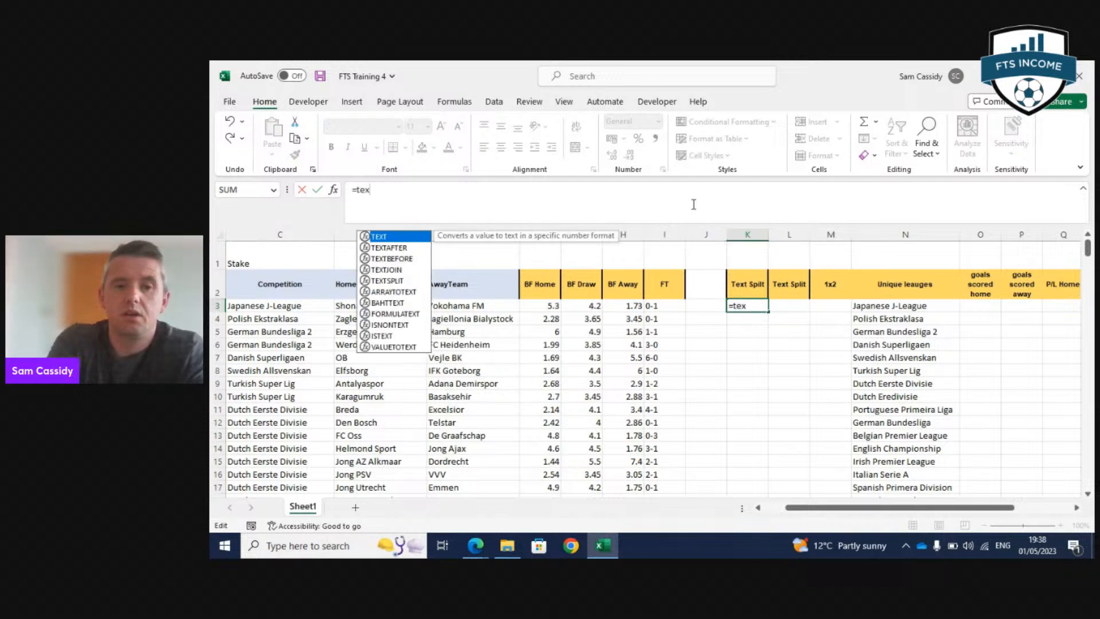
key("Down")
key("Down")
key("Down")
key("Down")
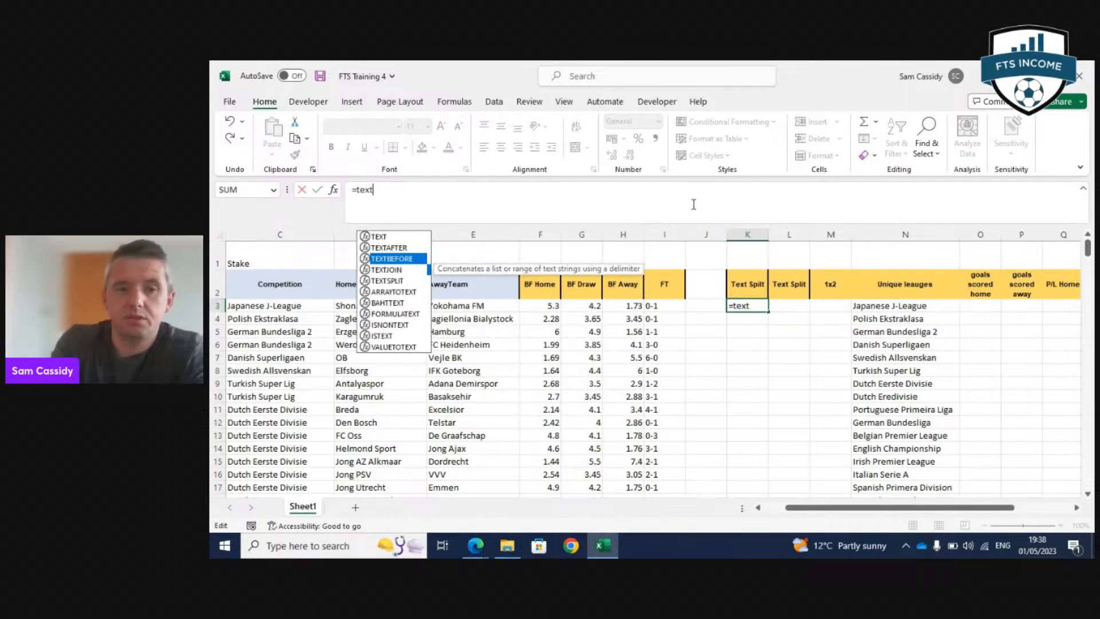
key("Tab")
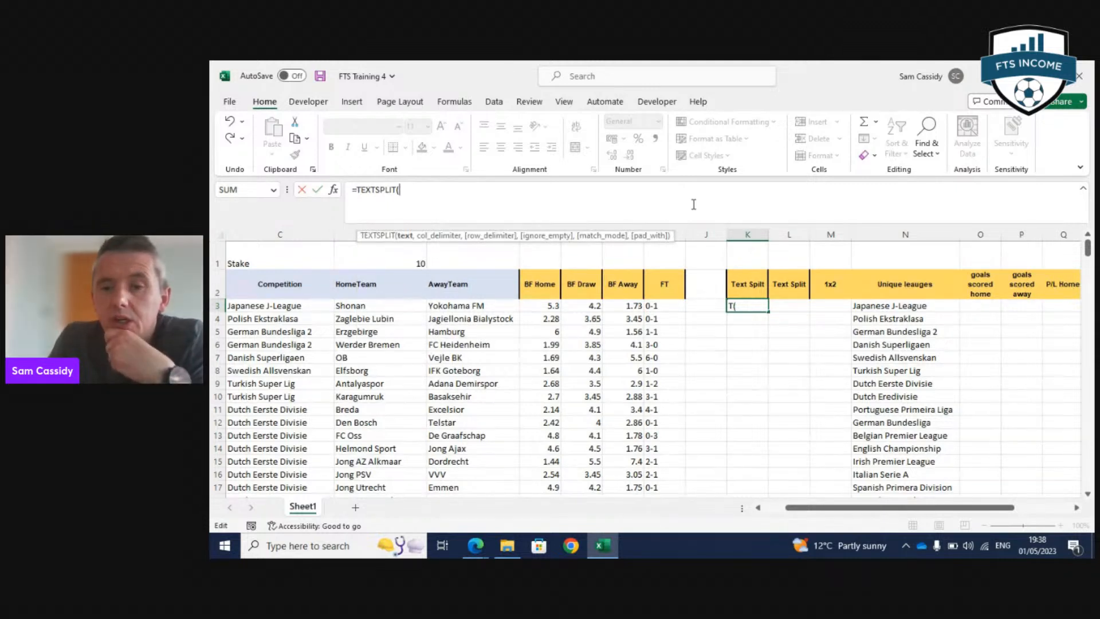
left_click(664, 306)
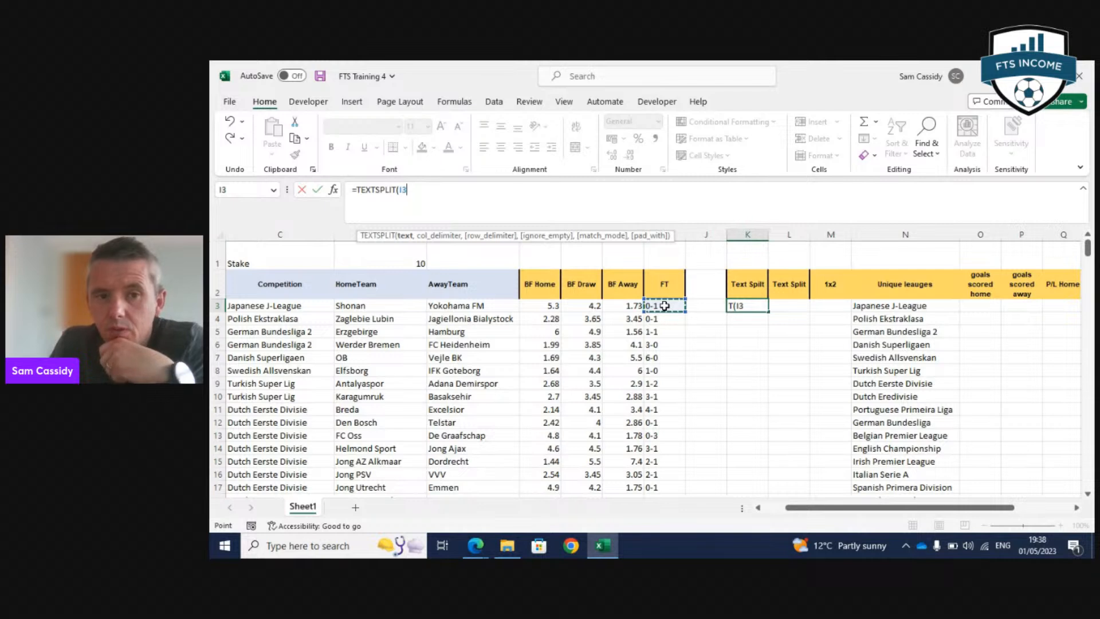
type(",\"-")
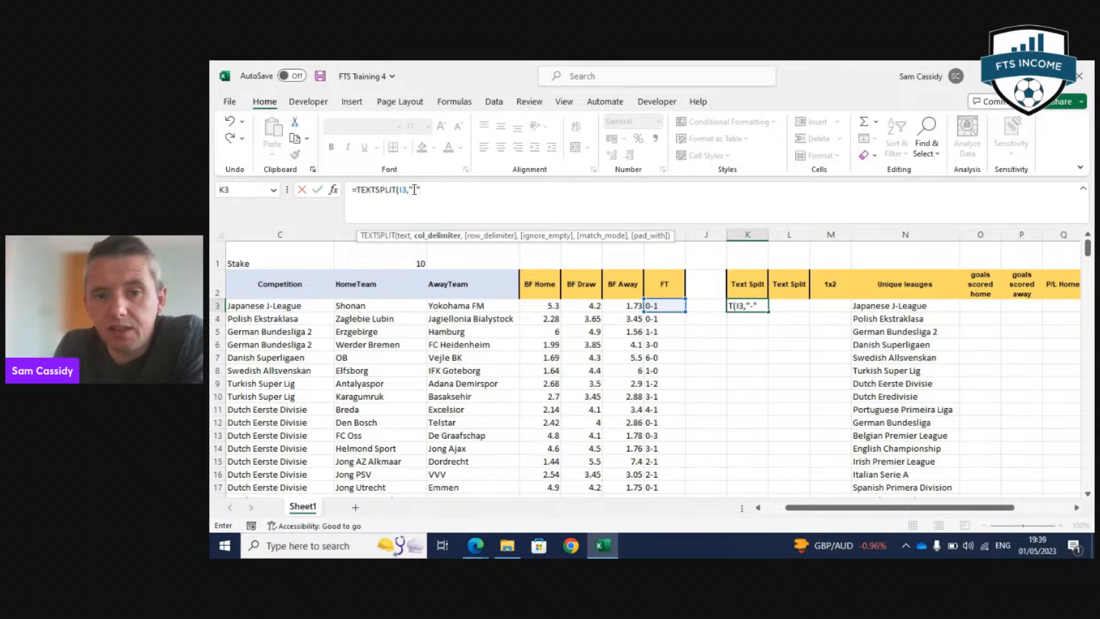
type(",,0)")
key("Return")
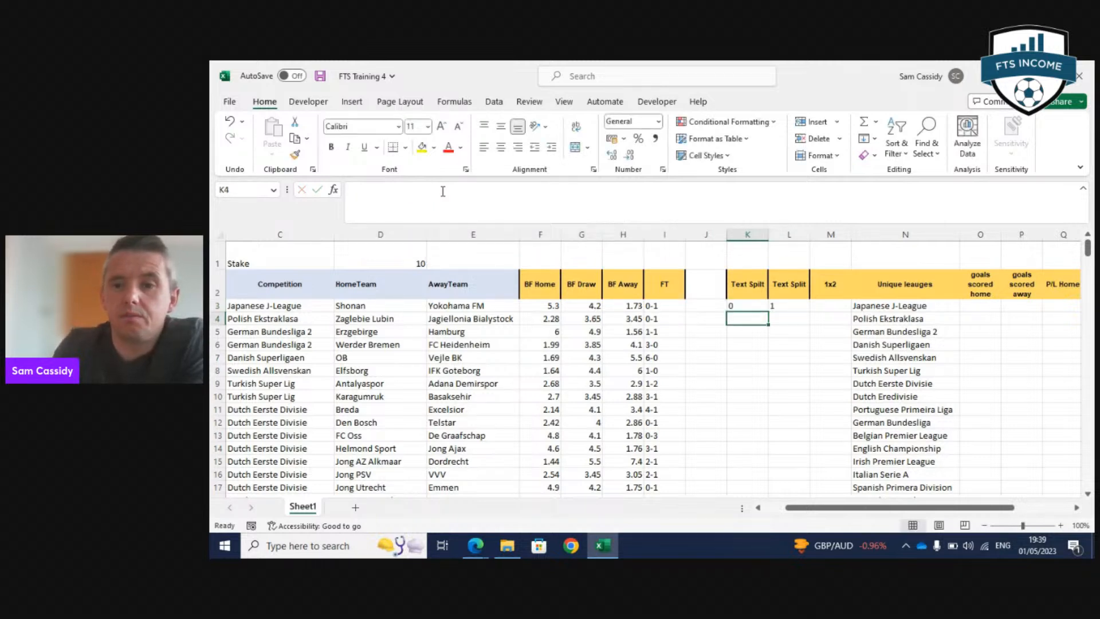
Fill the score-splitting formula in K3:L3 down to row 288.
left_click(746, 304)
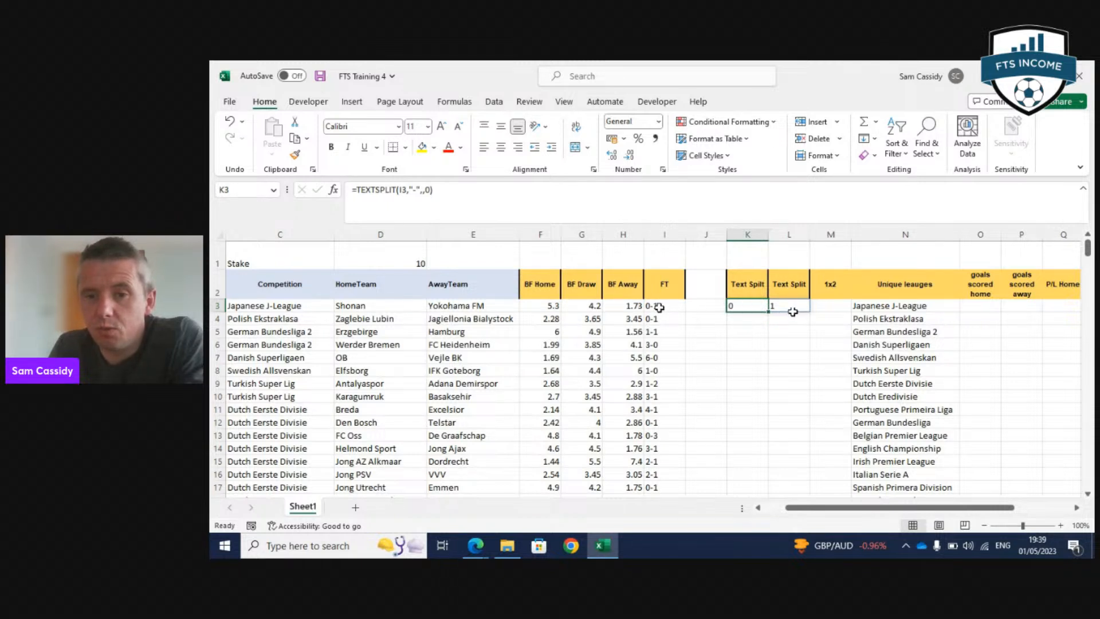
left_click(788, 355)
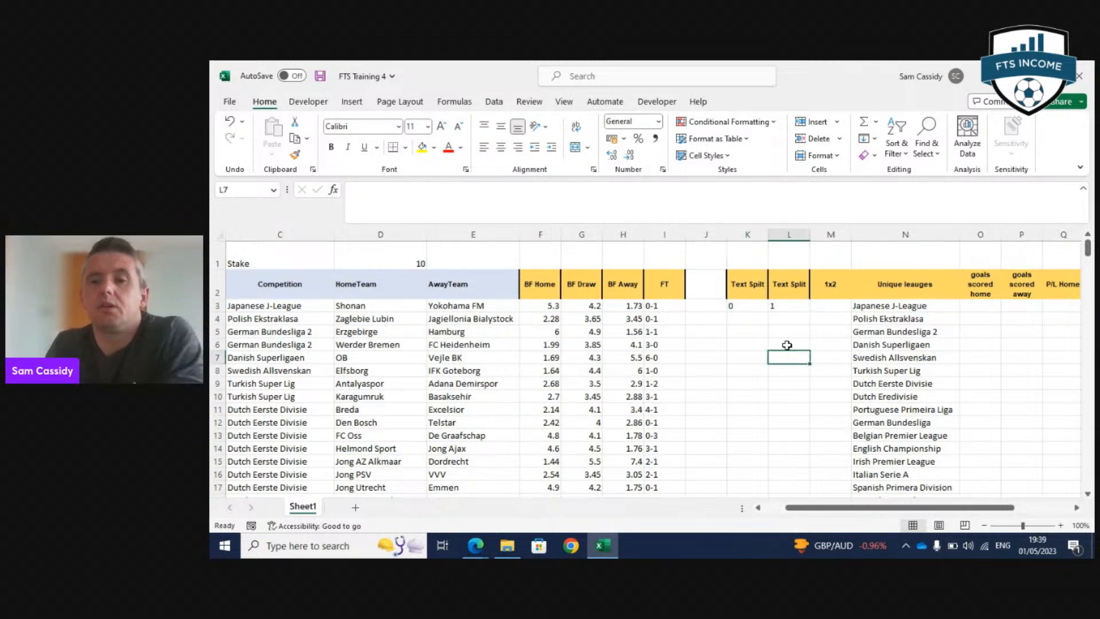
left_click_drag(744, 305, 785, 304)
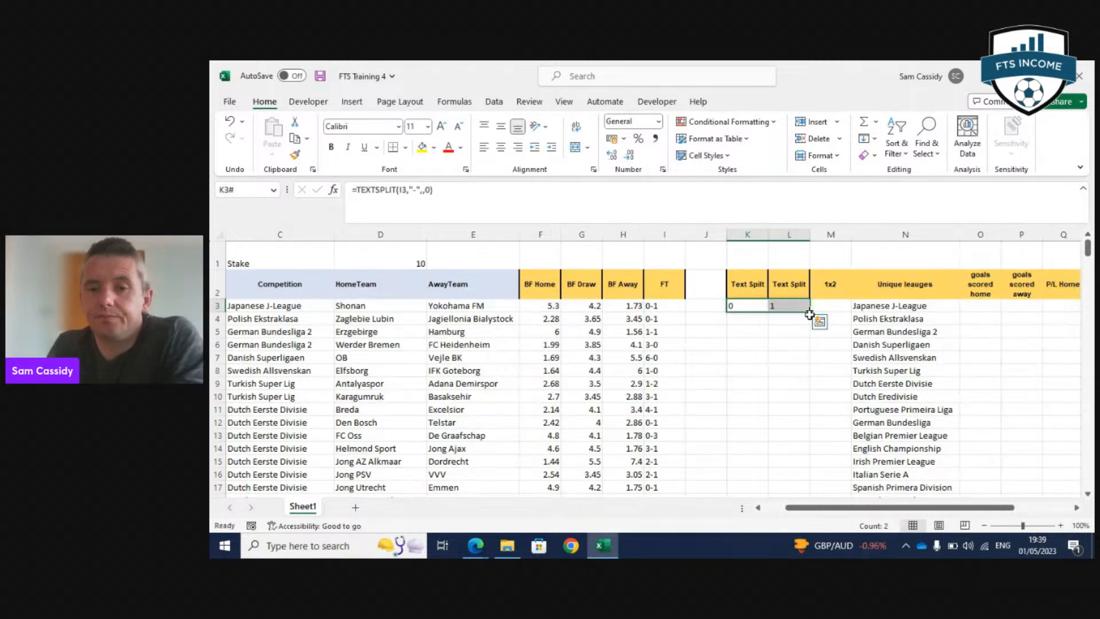
left_click_drag(810, 312, 810, 455)
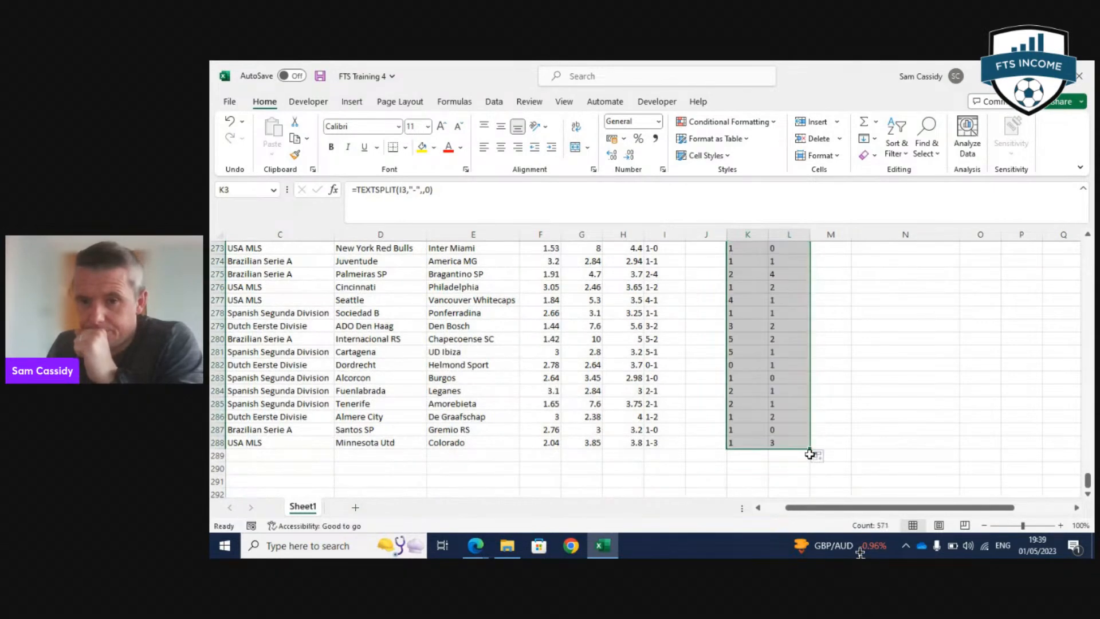
left_click_drag(1087, 482, 1087, 243)
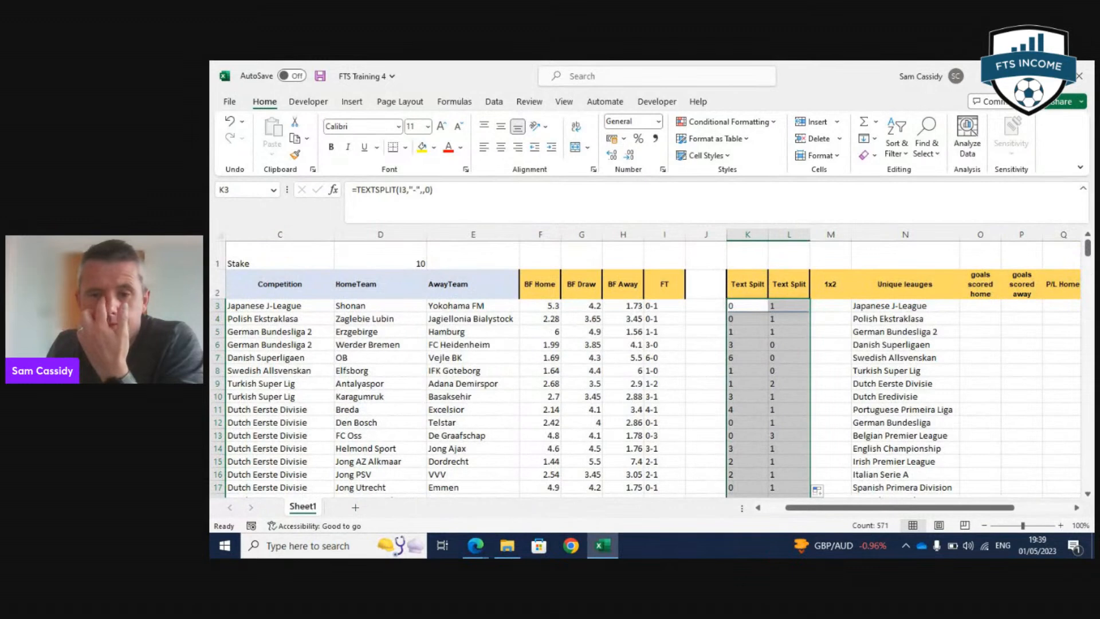
left_click(755, 307)
Add filters to the two Text Split headings in K2:L2.
left_click(746, 286)
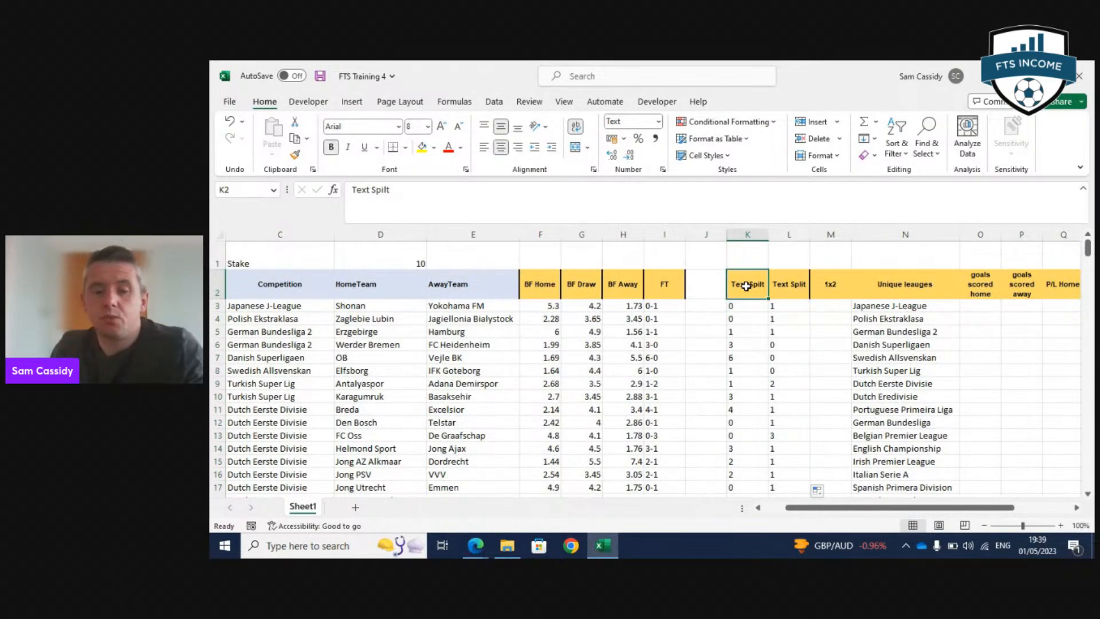
left_click_drag(746, 286, 785, 280)
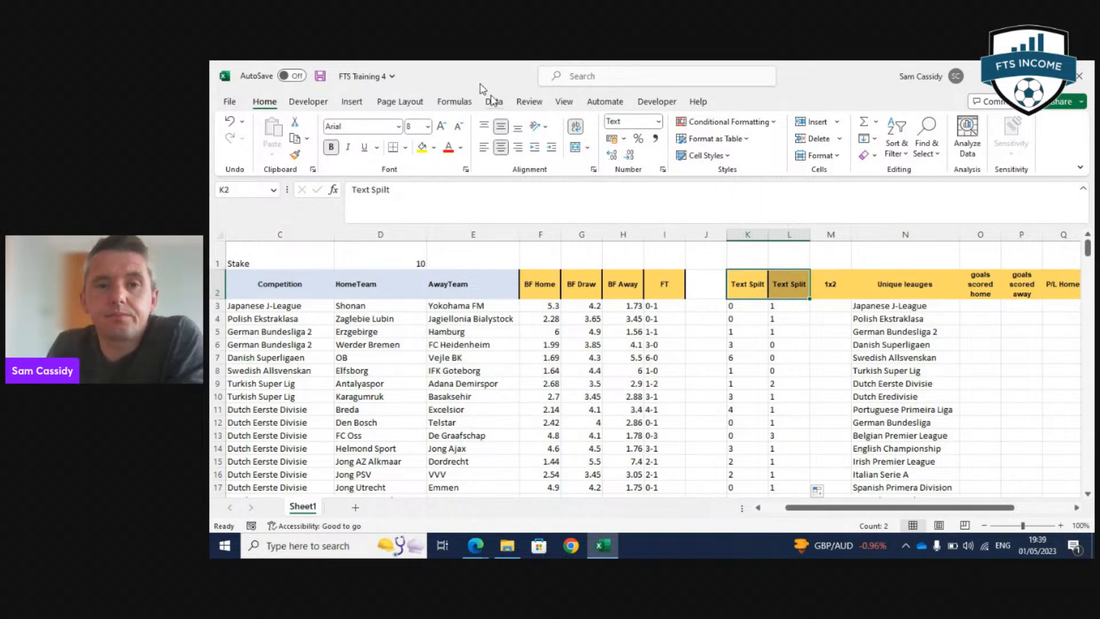
left_click(494, 101)
left_click(779, 134)
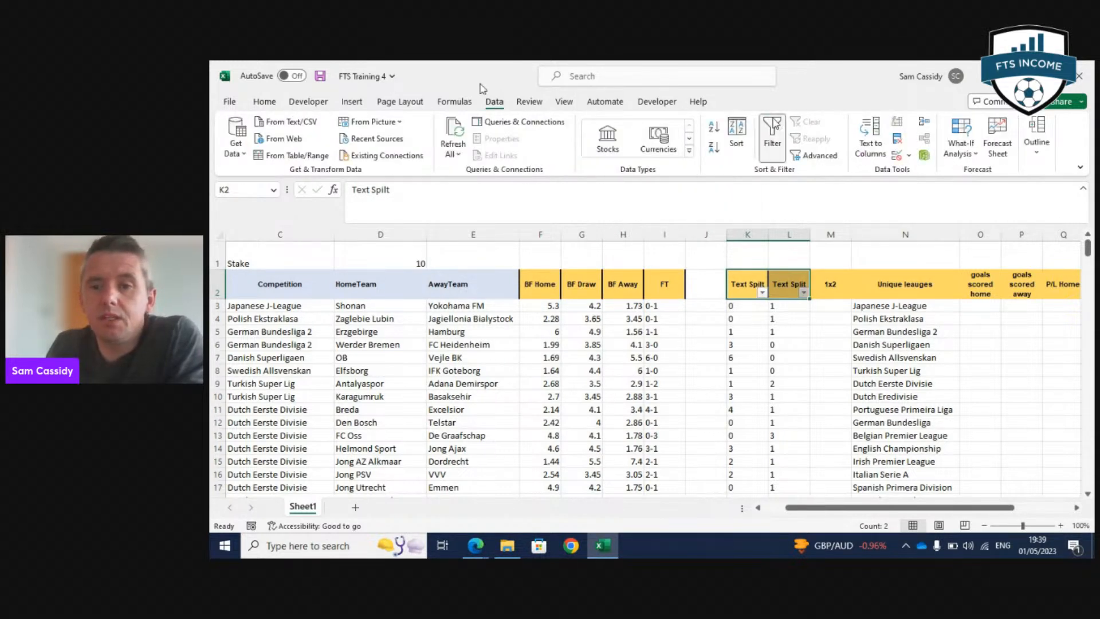
left_click(751, 331)
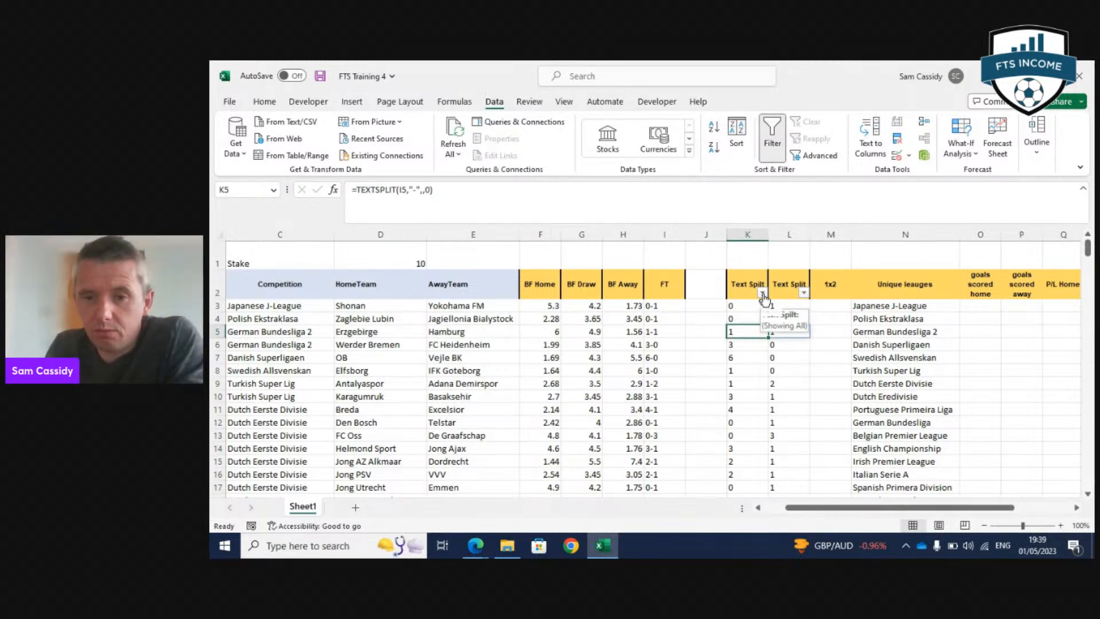
Filter the first Text Split column to show only the #N/A rows.
left_click(762, 293)
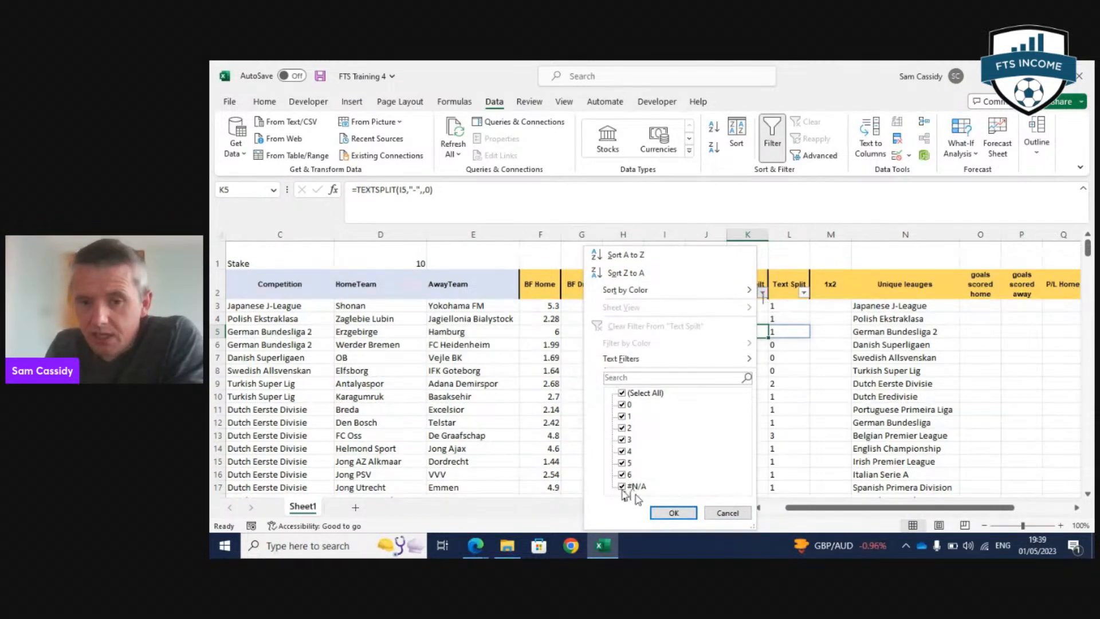
left_click(622, 393)
left_click(622, 404)
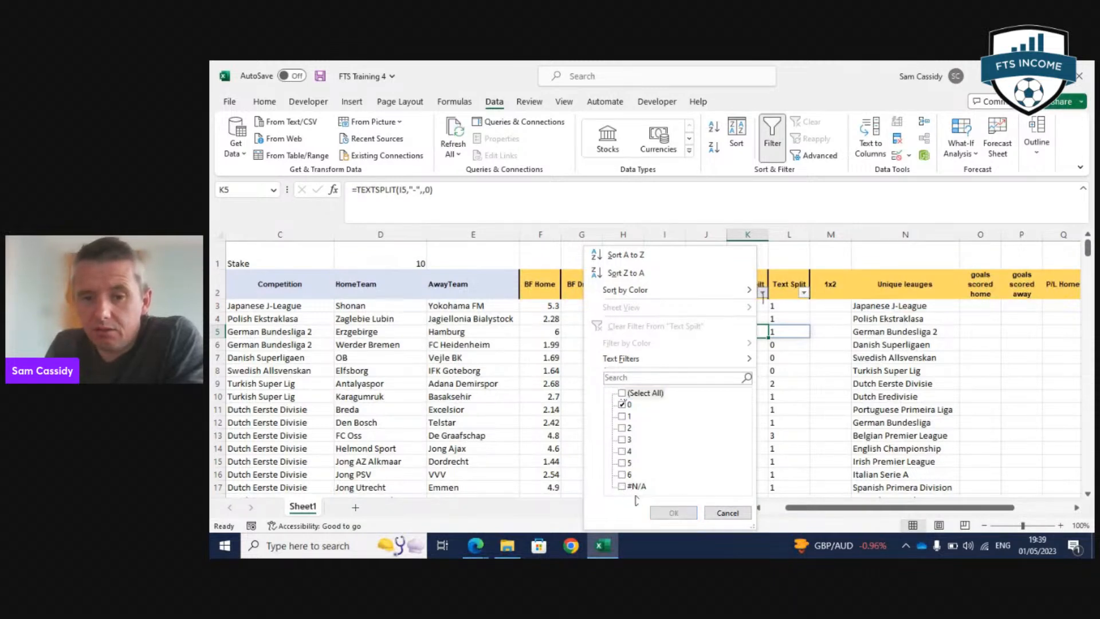
left_click(636, 486)
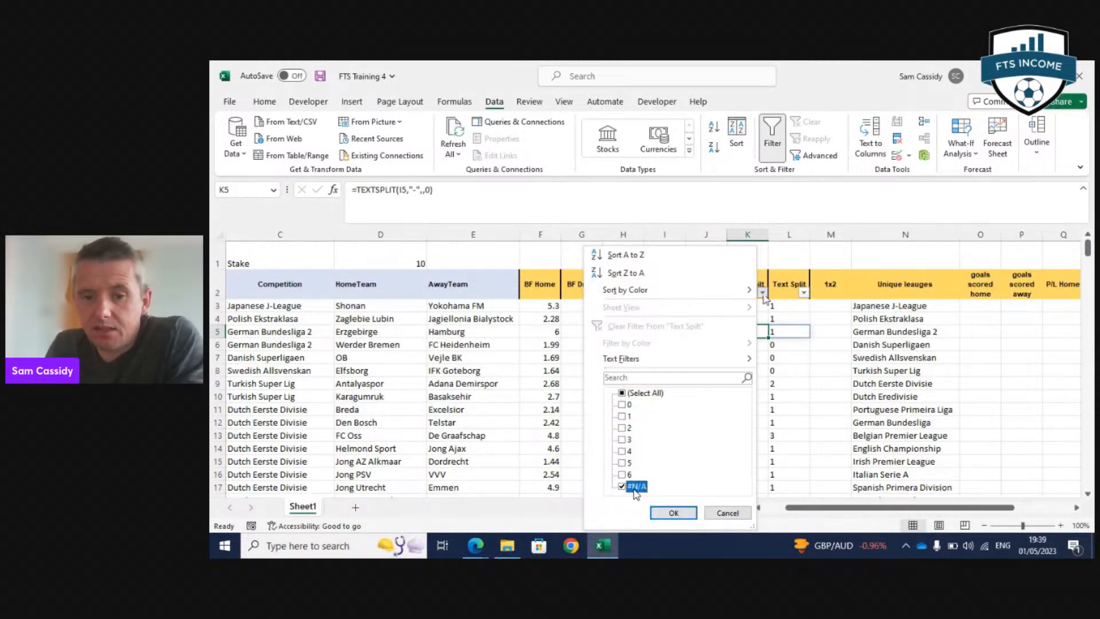
left_click(690, 513)
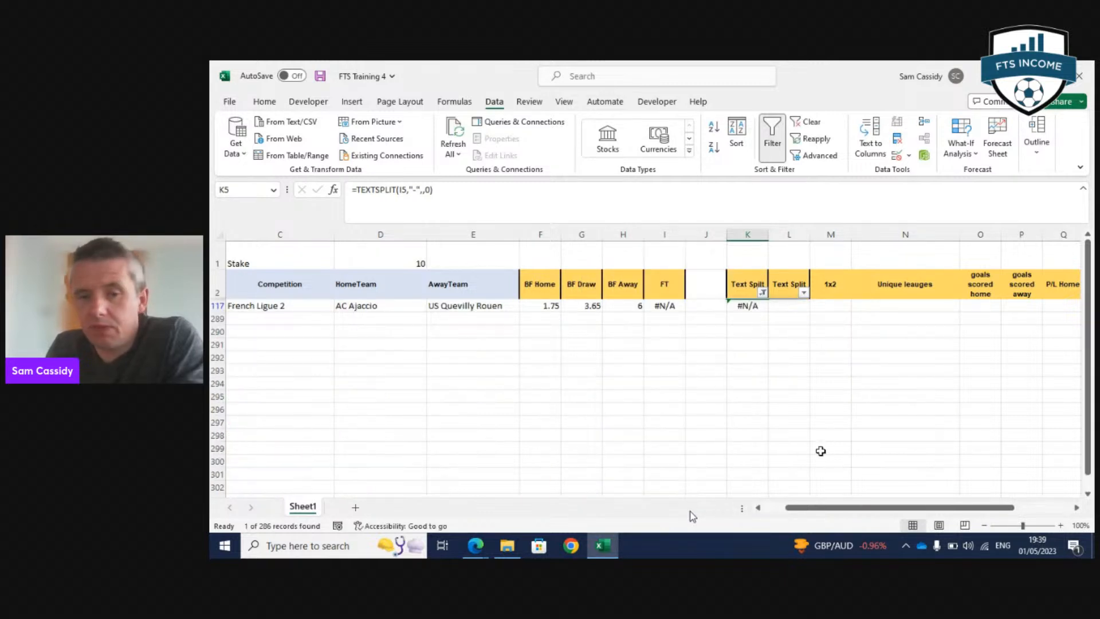
Try entering 2-1 as the full-time score of the AC Ajaccio match in I117.
left_click_drag(265, 306, 478, 306)
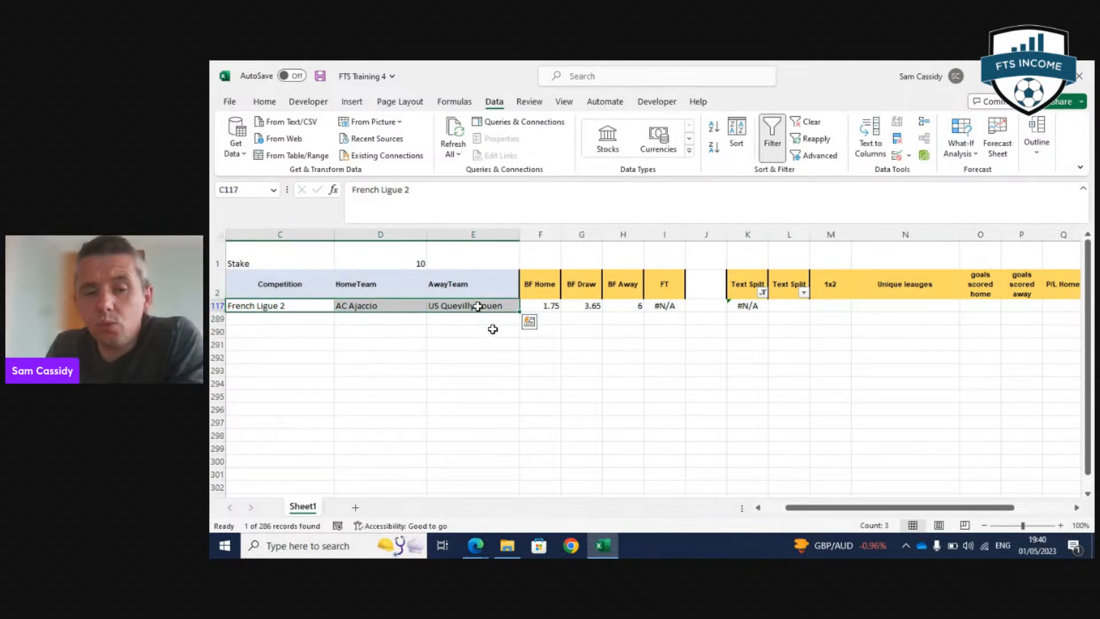
left_click(670, 305)
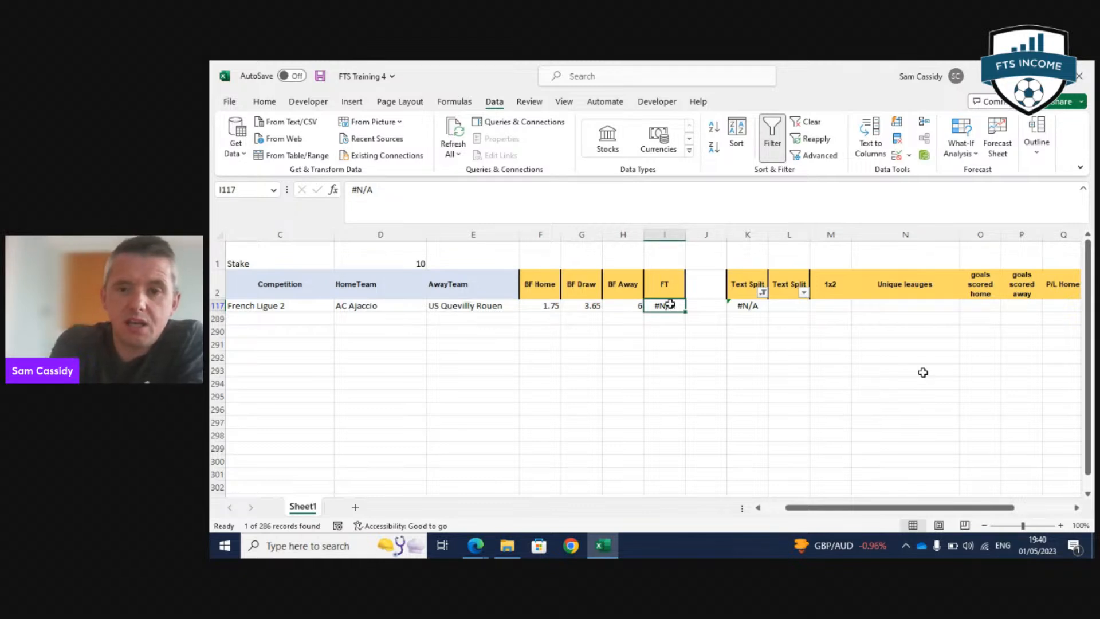
type("2-1")
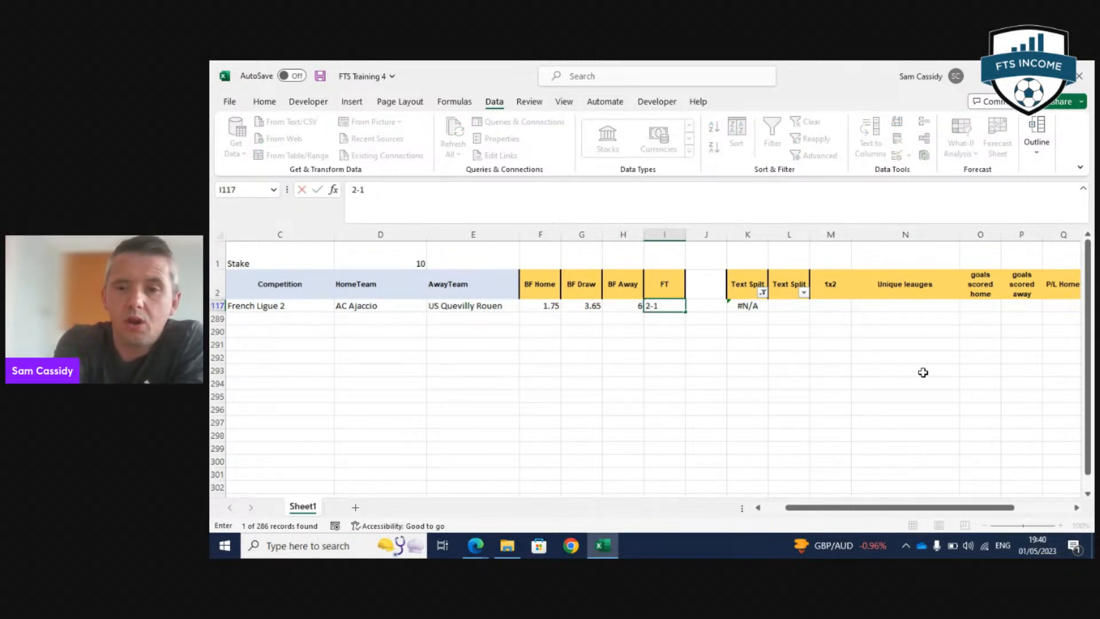
left_click(923, 372)
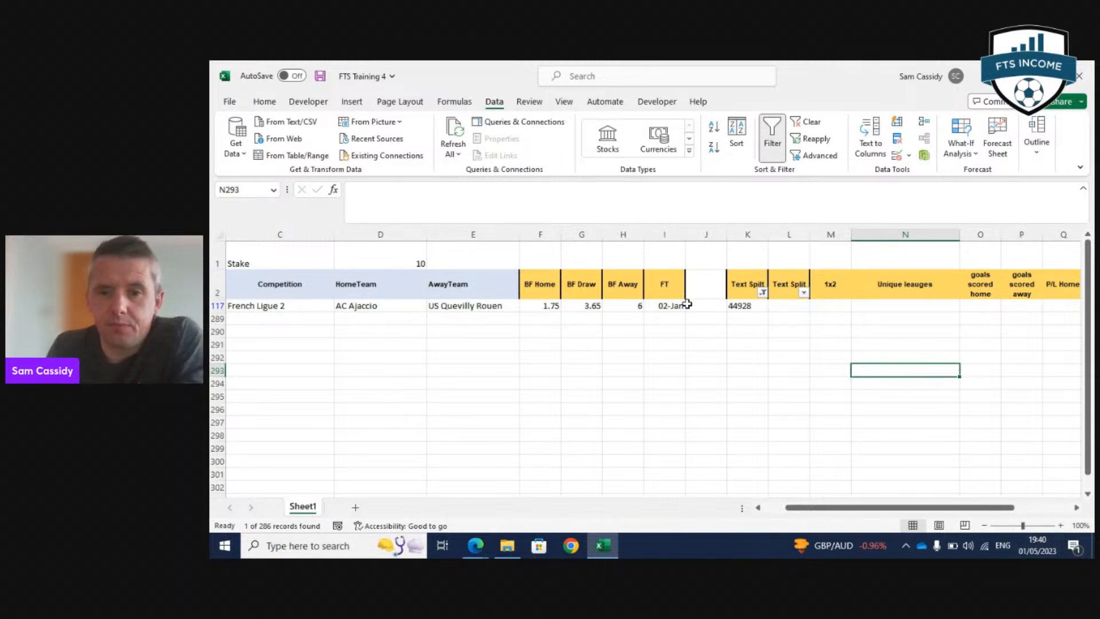
Enter '2-1 in I117, with a leading apostrophe, to store the AC Ajaccio match score as text.
left_click(662, 305)
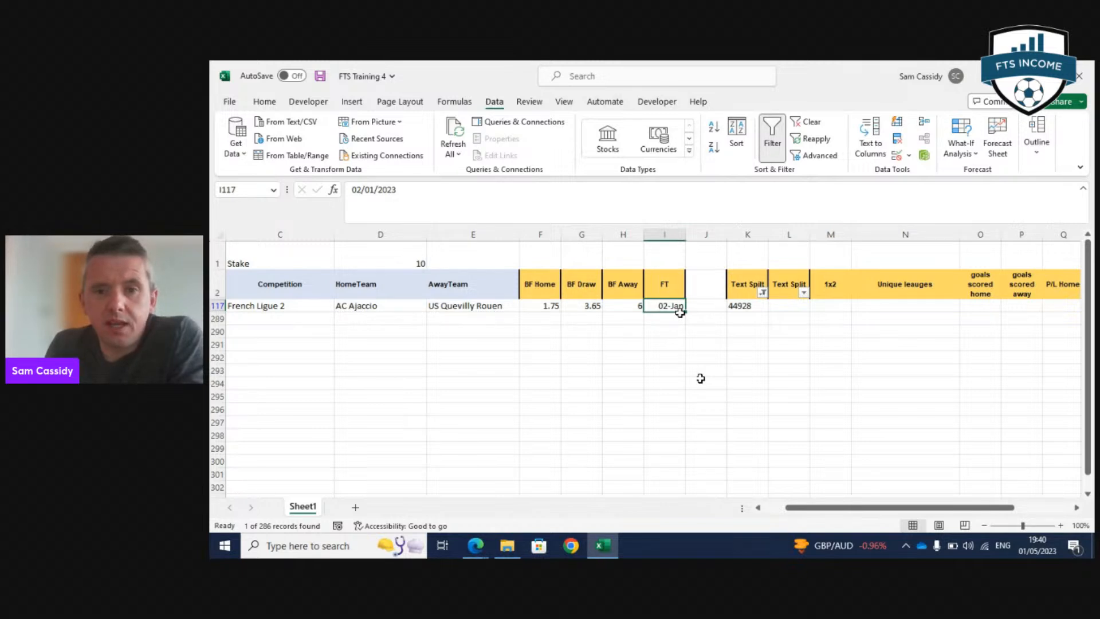
left_click(265, 102)
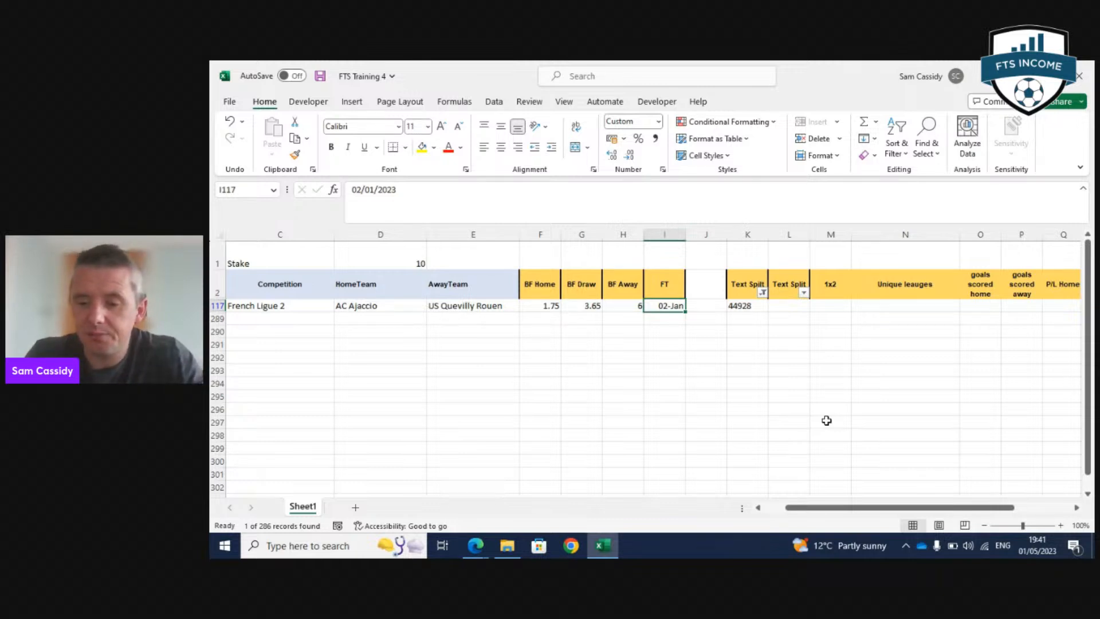
type("'")
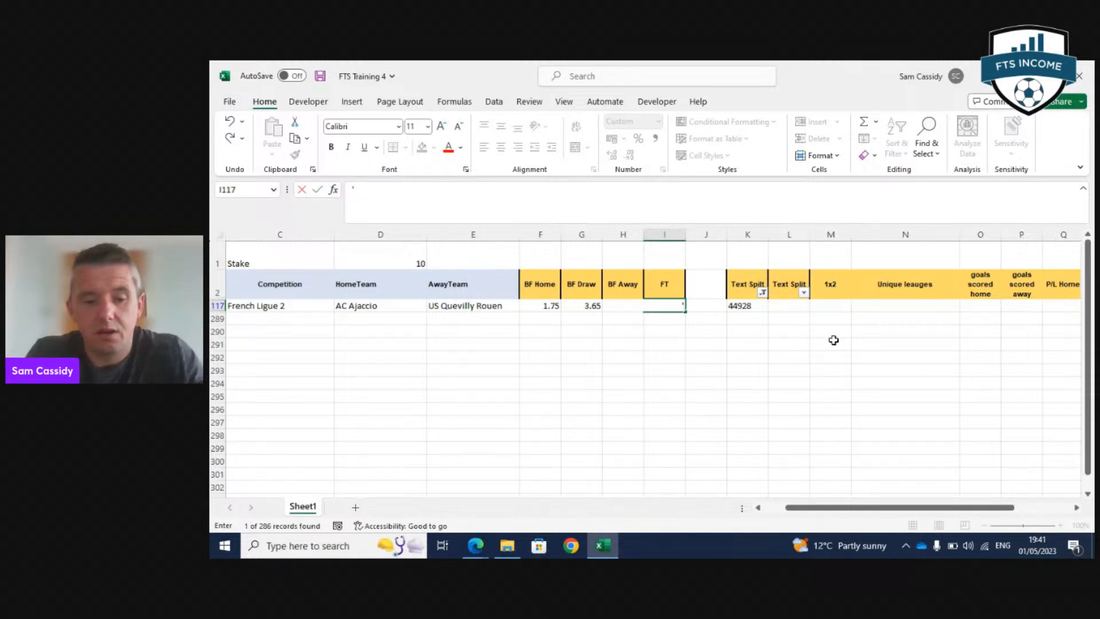
type("2-1")
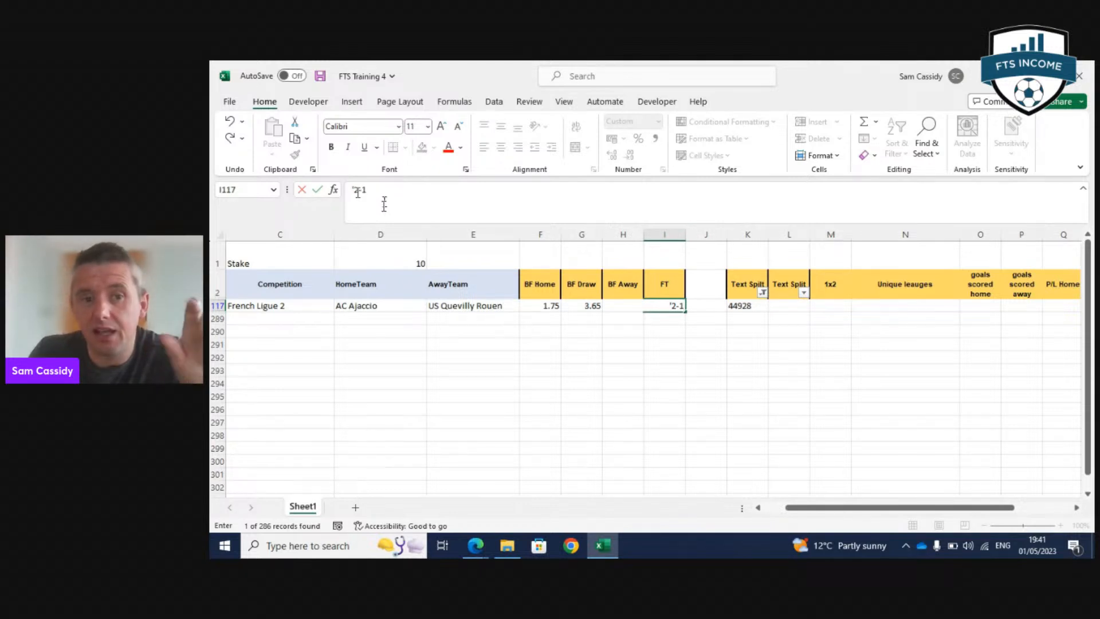
key("Return")
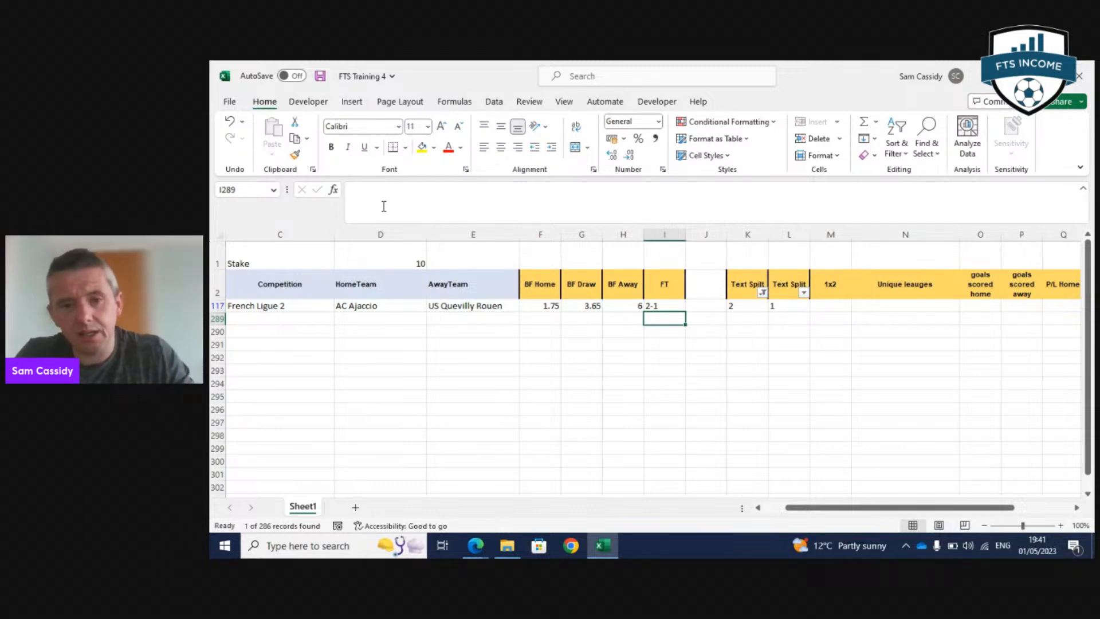
Remove the #N/A filter from the first Text Split column to show all matches, and select header row 2.
left_click(763, 292)
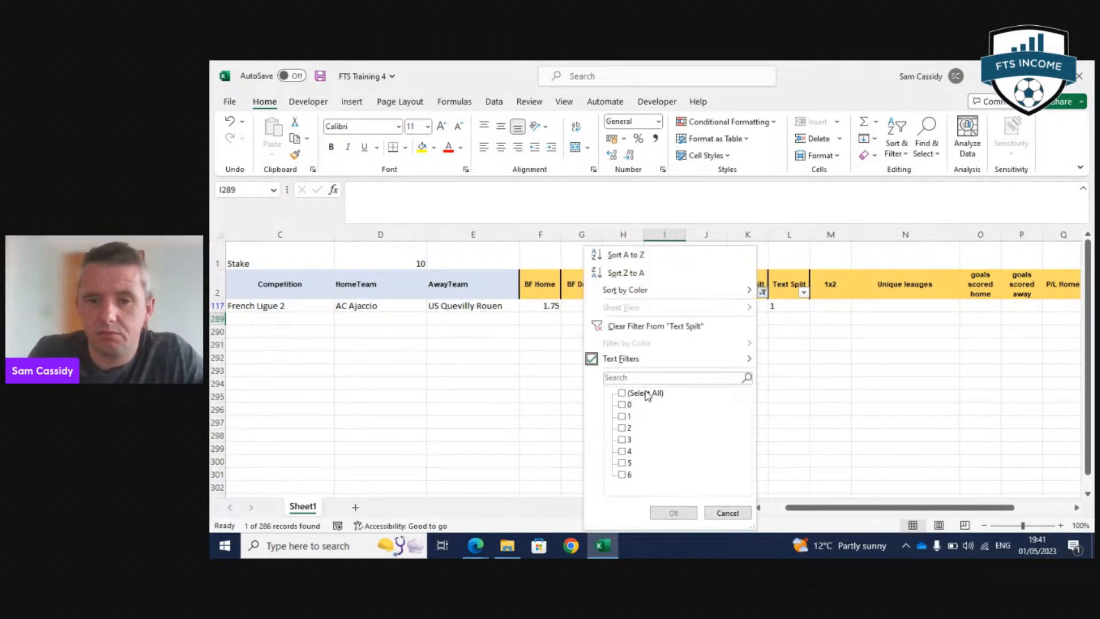
left_click(690, 513)
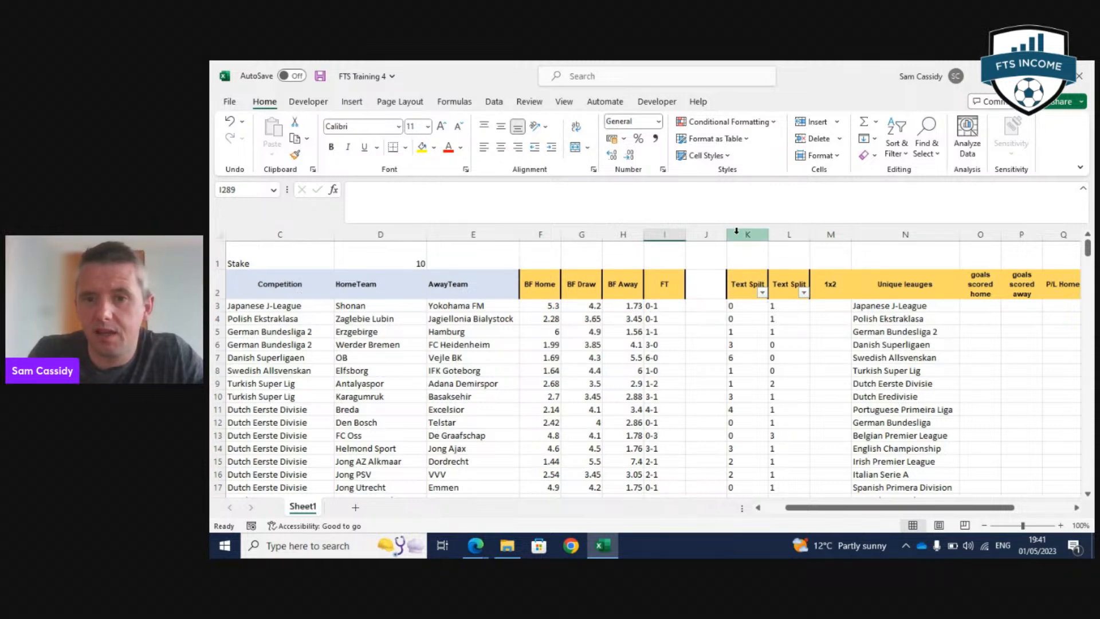
left_click_drag(737, 230, 789, 232)
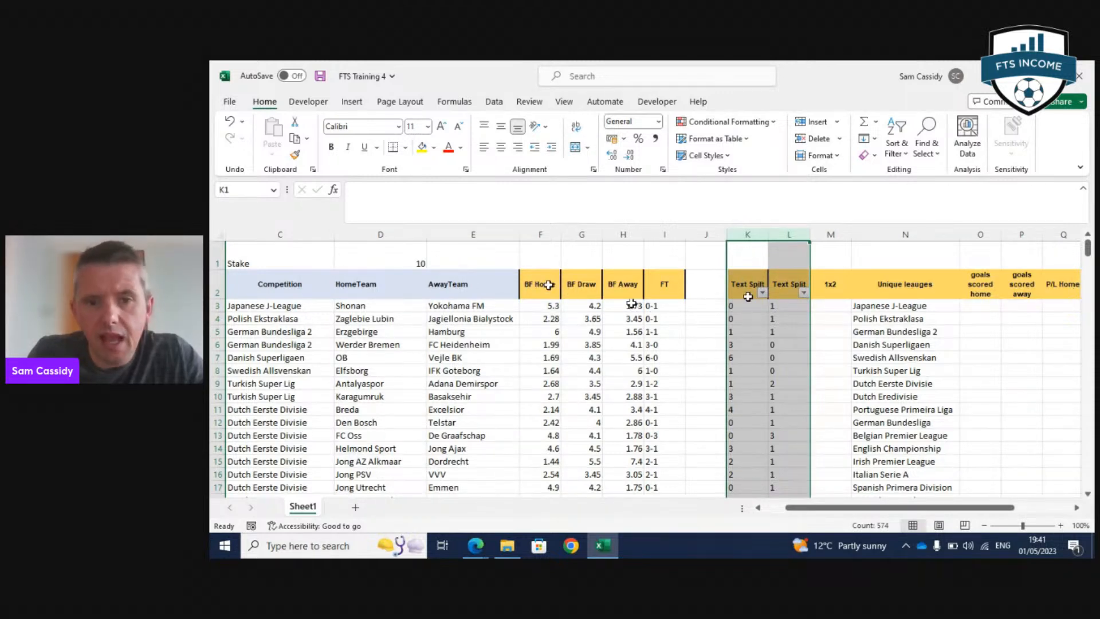
left_click(218, 290)
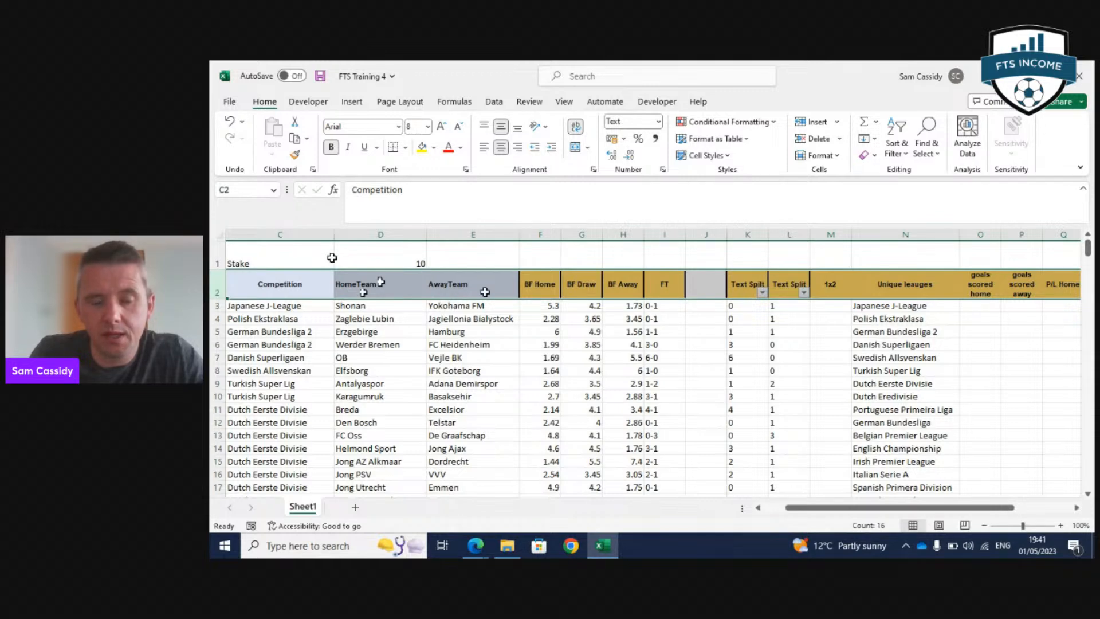
Look through the home and away team names down the match list.
scroll(484, 321, "down", 8)
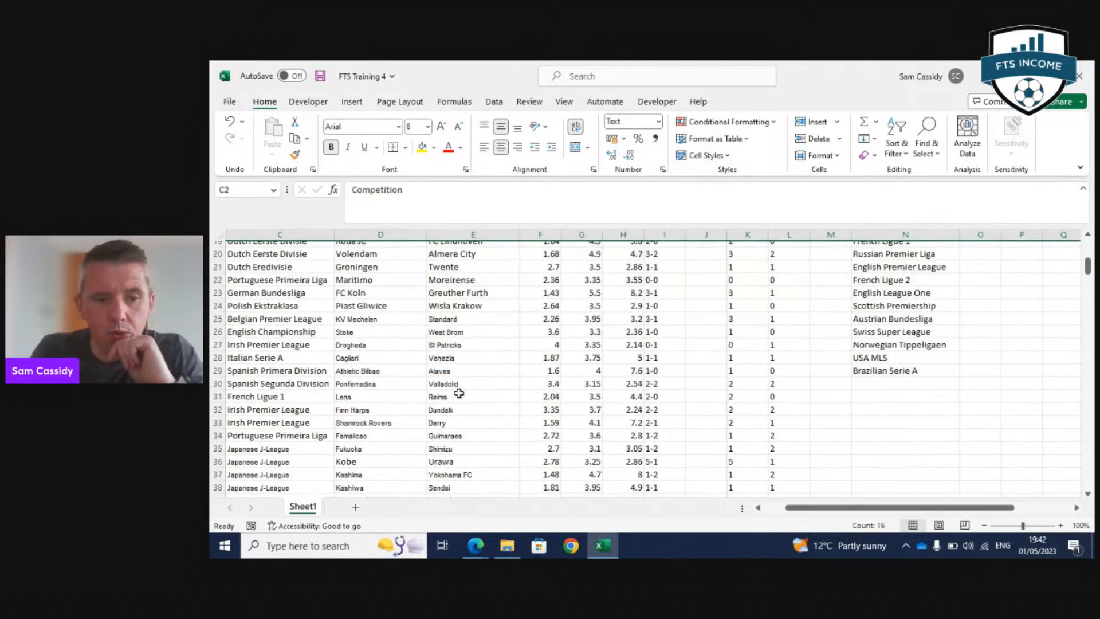
scroll(461, 436, "down", 19)
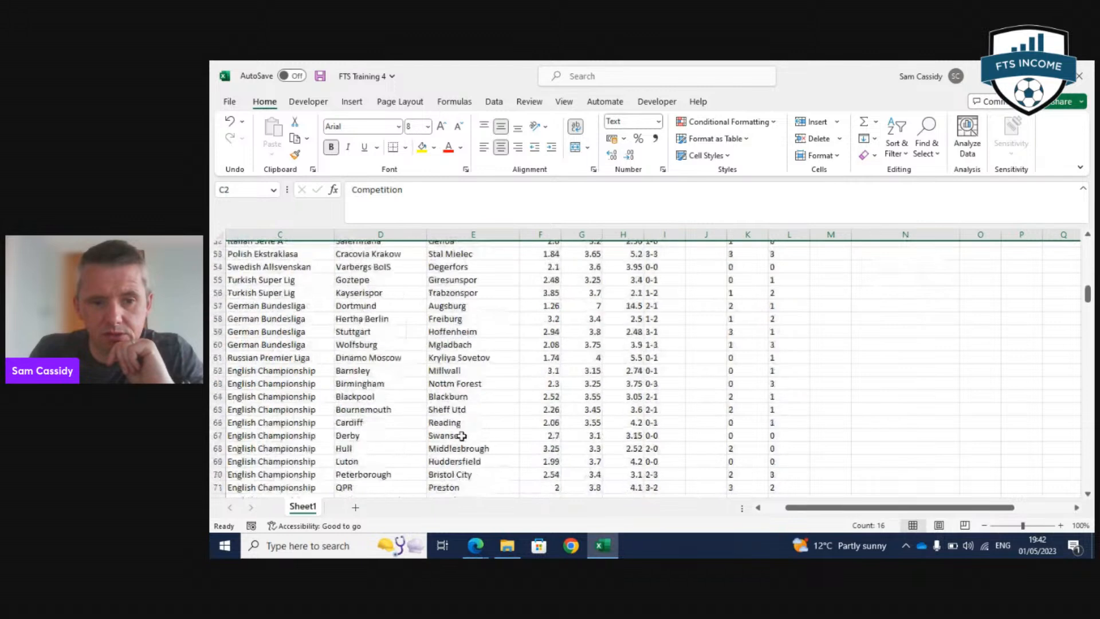
scroll(459, 445, "down", 17)
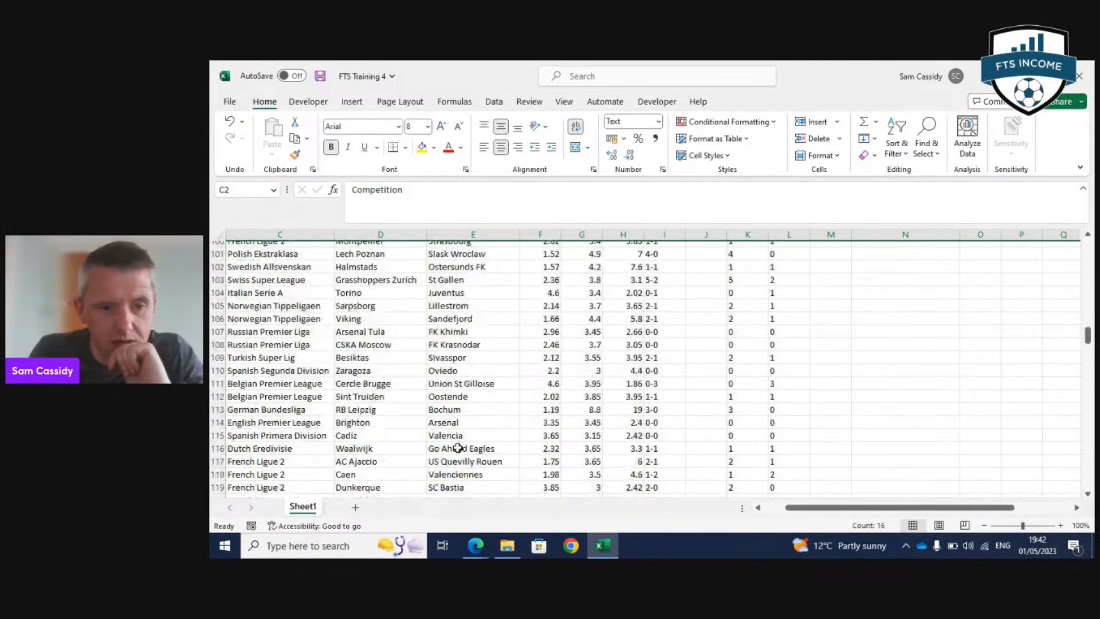
scroll(453, 448, "down", 4)
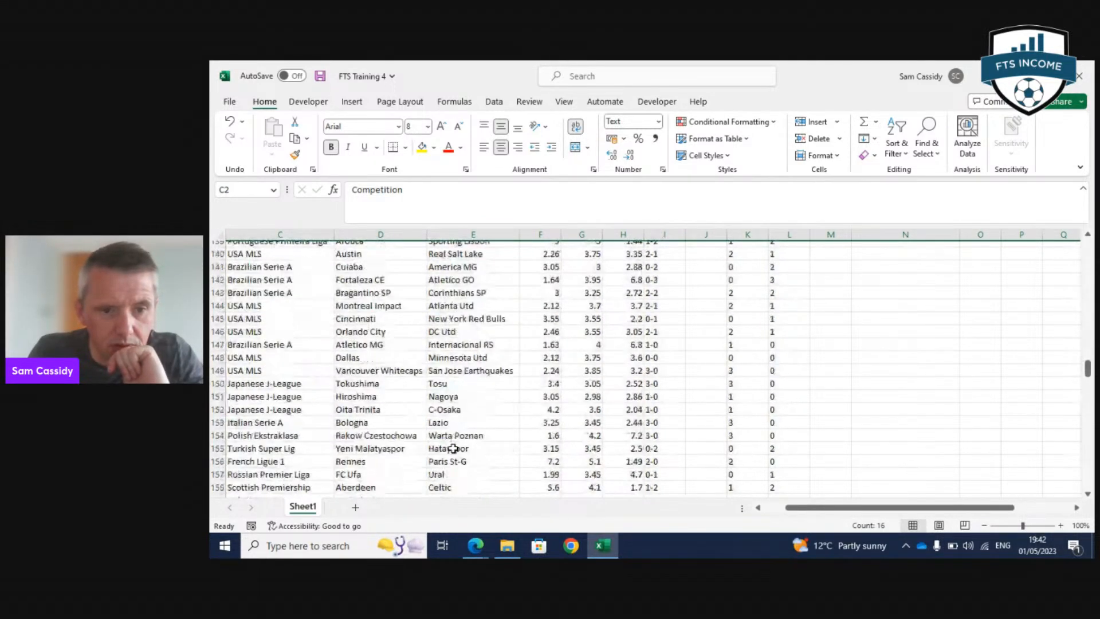
scroll(452, 449, "up", 6)
scroll(452, 449, "up", 20)
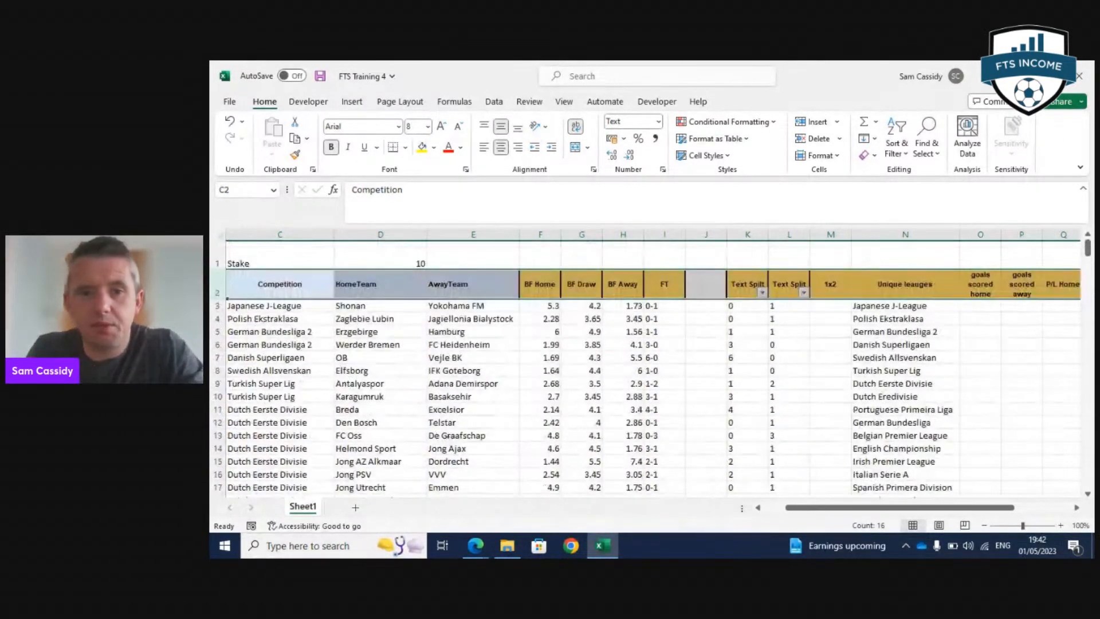
Insert three blank columns between the AwayTeam and BF Home columns.
left_click(583, 373)
left_click_drag(541, 233, 606, 229)
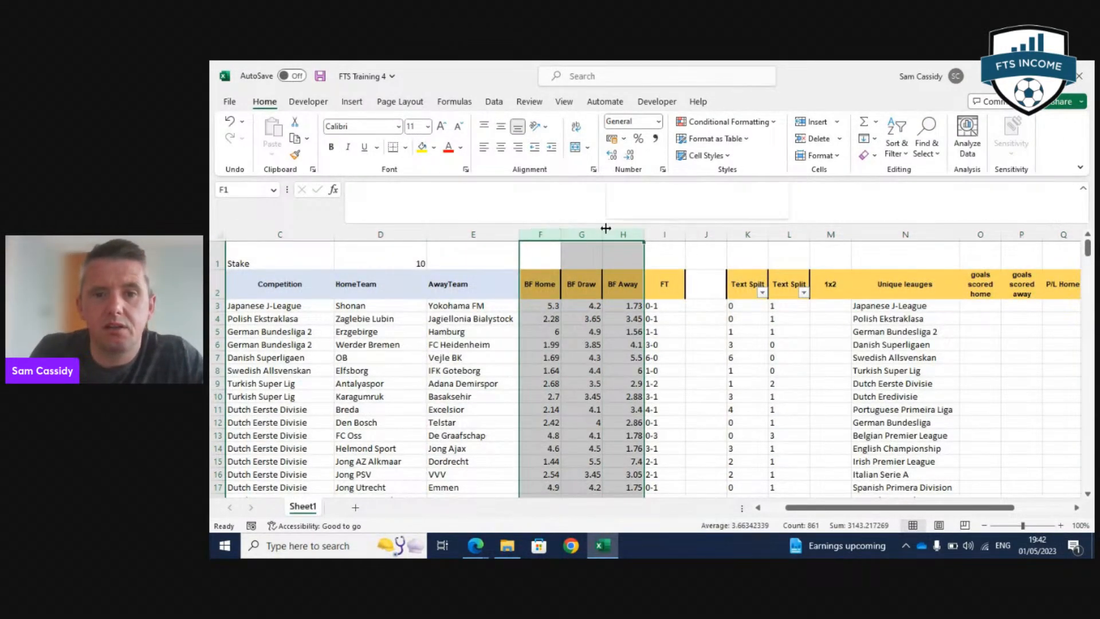
right_click(606, 229)
left_click(618, 358)
left_click(571, 349)
Copy the HomeTeam and AwayTeam headings from D2:E2 into the new columns, starting at F2.
left_click_drag(368, 285, 452, 289)
key("ctrl+c")
left_click(551, 288)
key("ctrl+v")
Enter =UNIQUE(D3:D288) in F3 to list each home team once under the copied HomeTeam heading.
left_click(558, 304)
type("=unique")
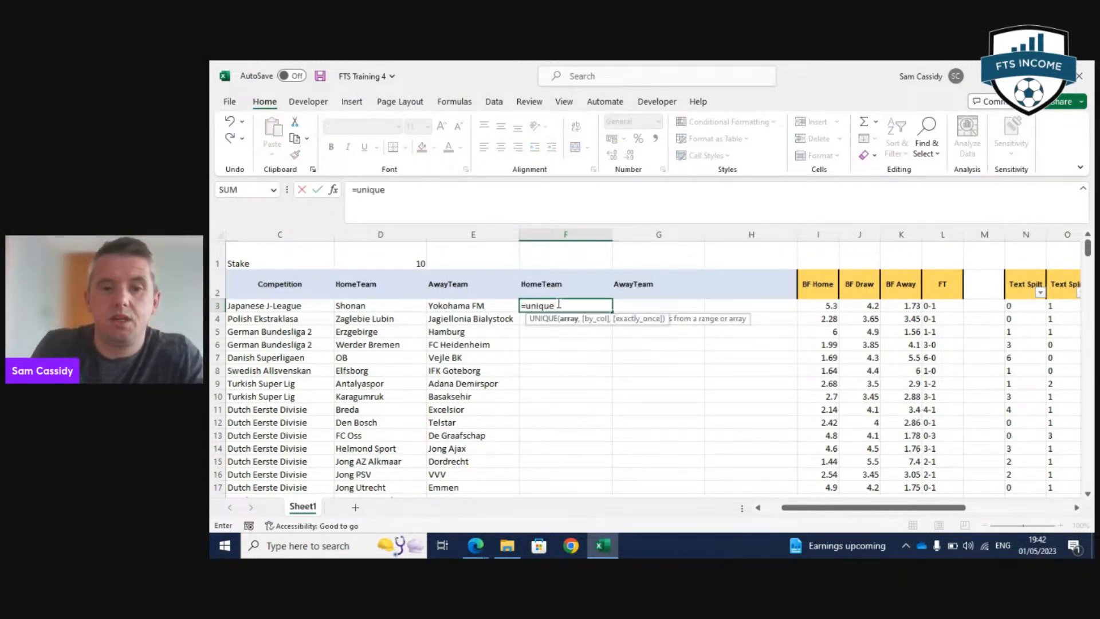
key("Tab")
left_click(362, 302)
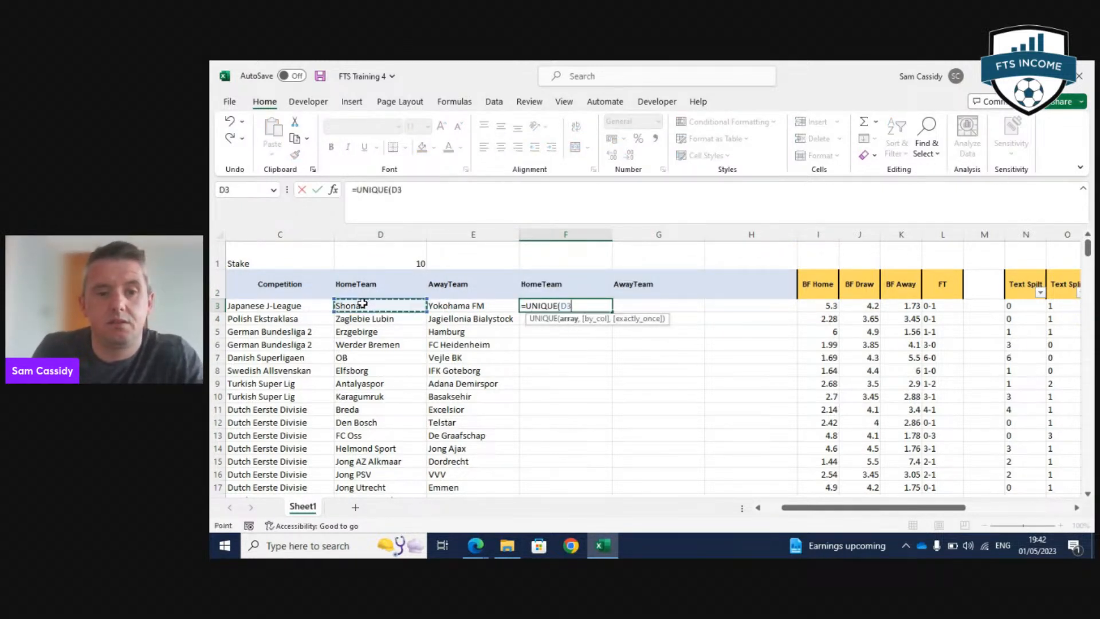
key("ctrl+shift+Down")
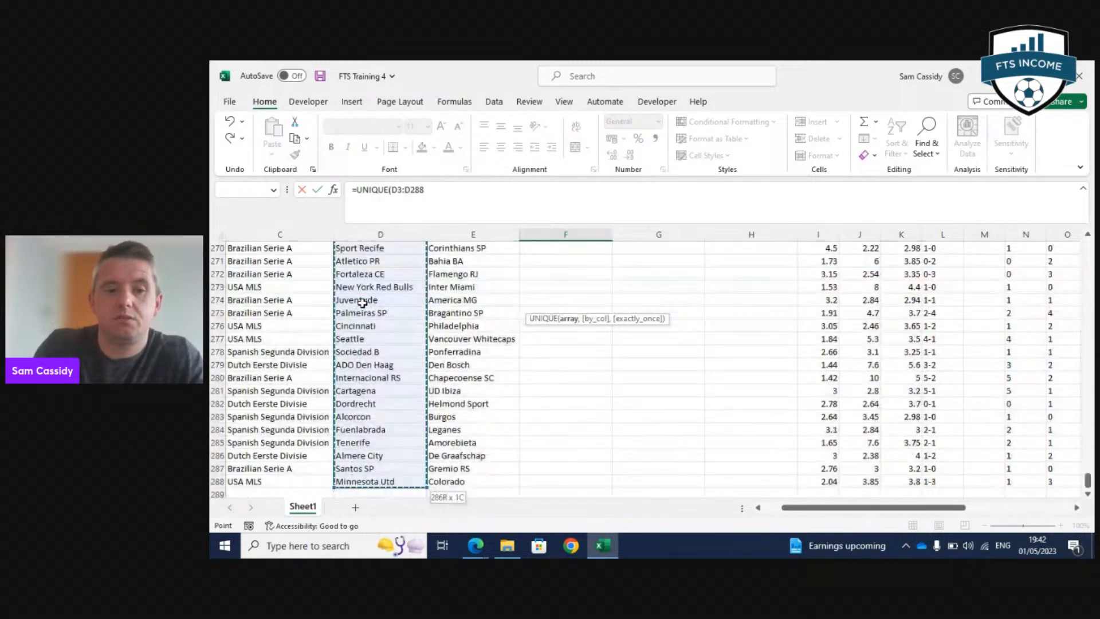
key("Return")
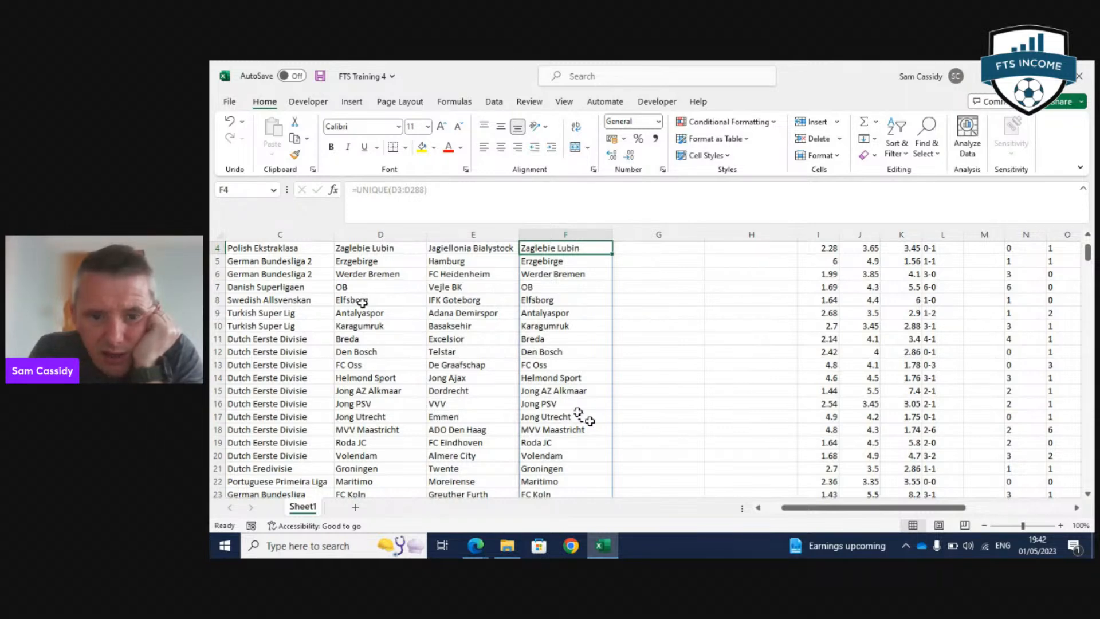
Examine the unique home team list in column F down to its last entry for duplicate or inconsistent names.
scroll(589, 421, "down", 3)
scroll(589, 421, "down", 4)
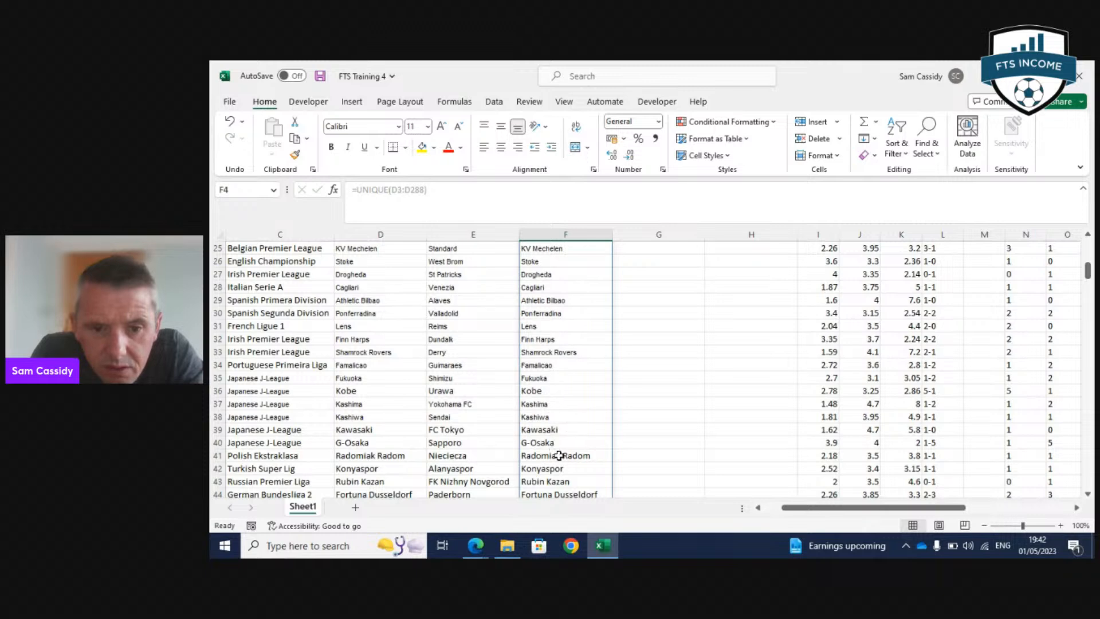
scroll(559, 453, "down", 4)
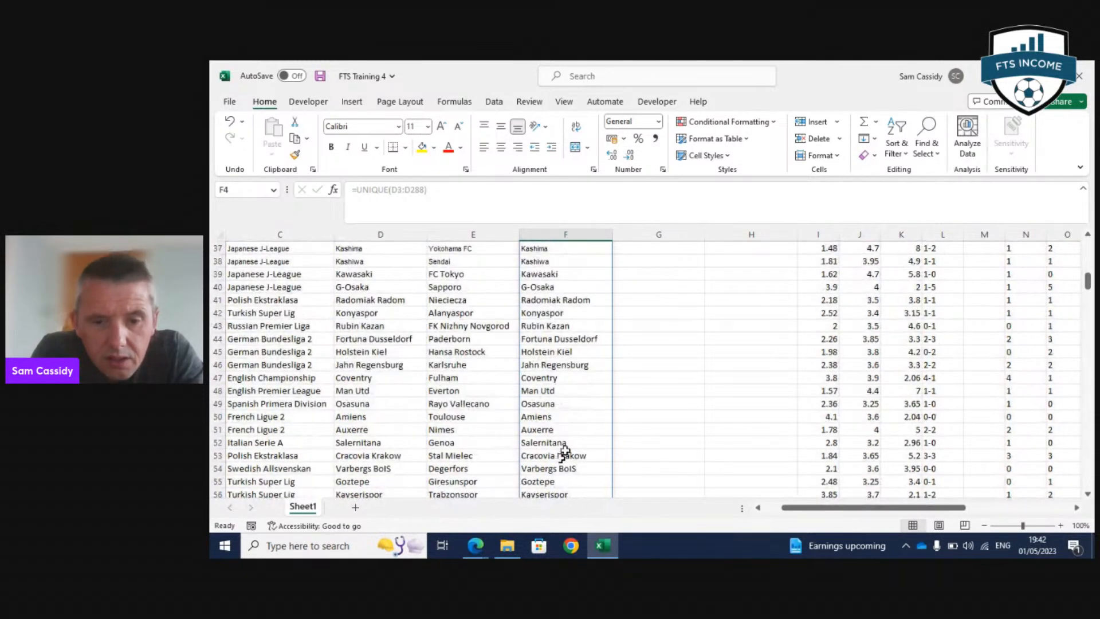
scroll(564, 453, "down", 9)
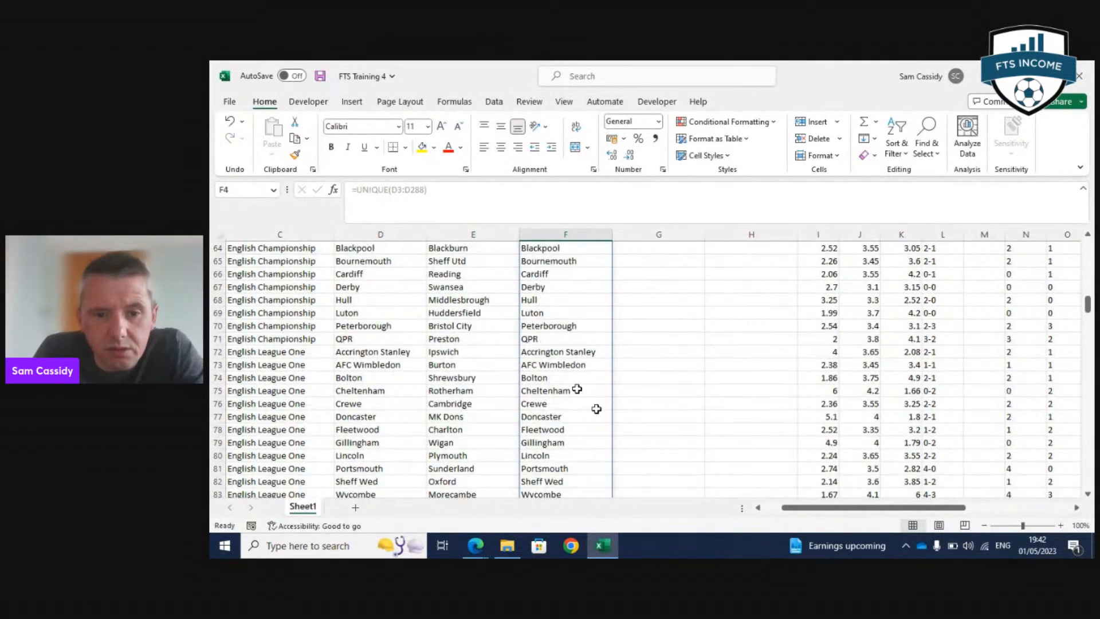
scroll(573, 395, "down", 6)
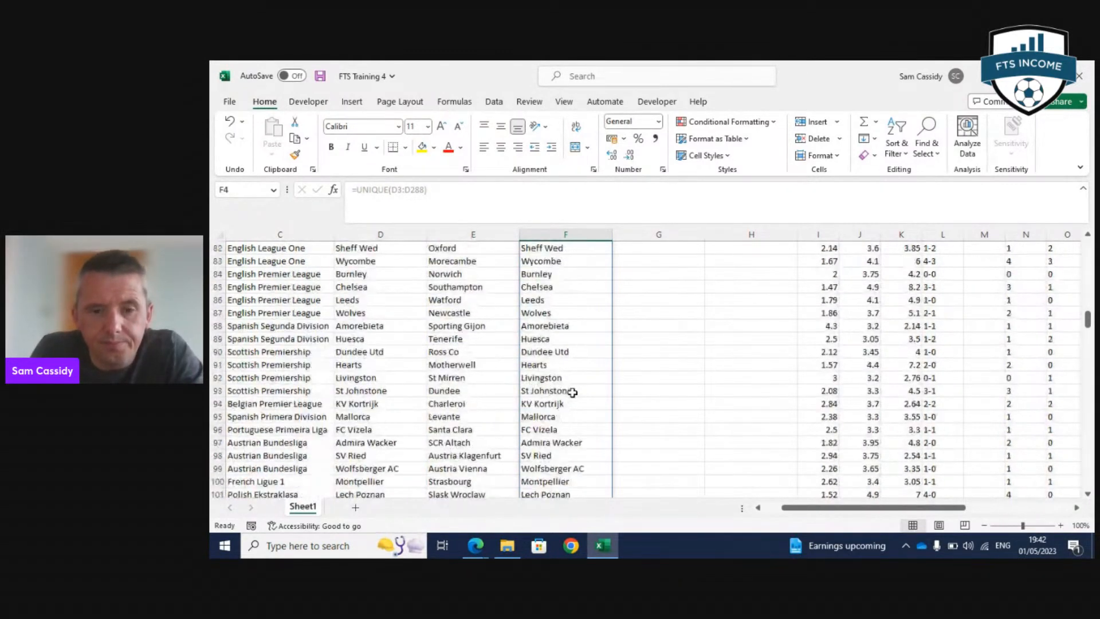
scroll(573, 408, "down", 2)
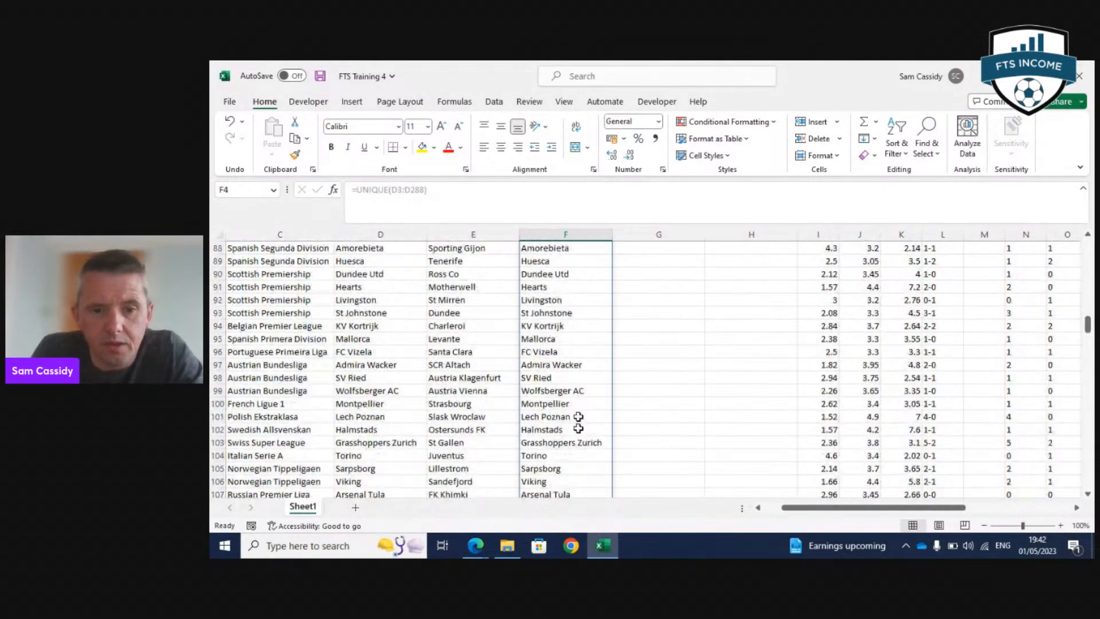
scroll(578, 429, "down", 5)
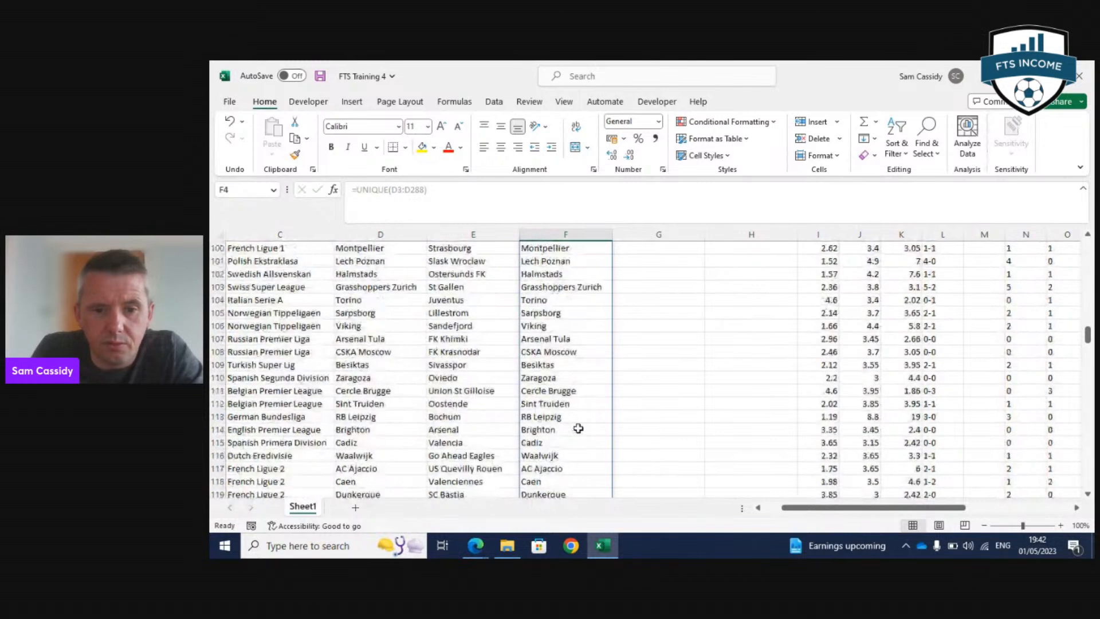
scroll(578, 429, "down", 5)
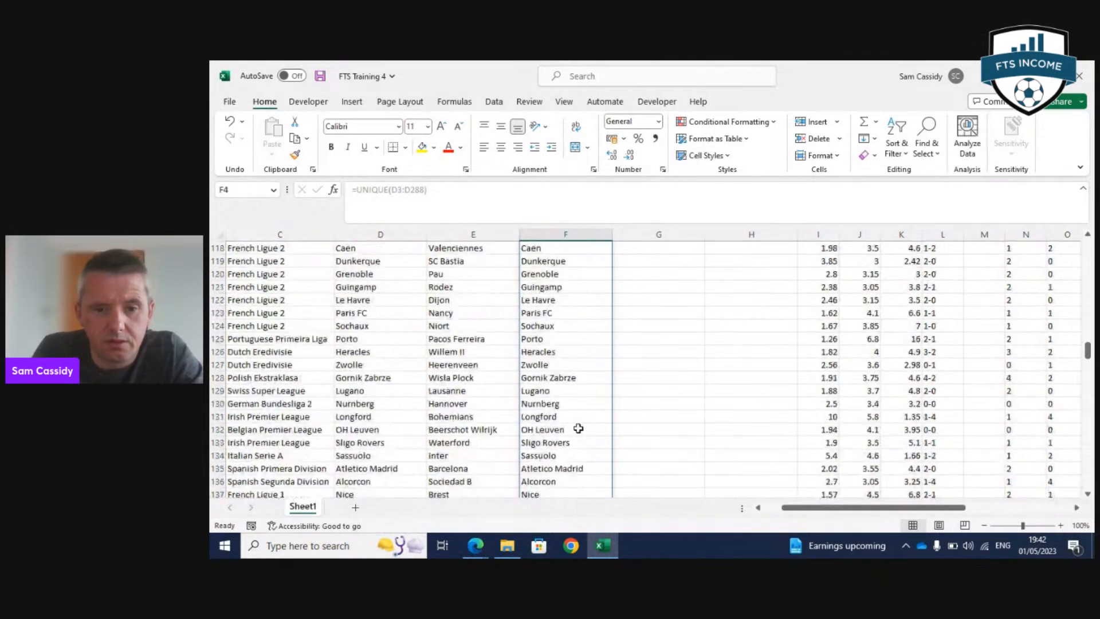
scroll(578, 429, "down", 7)
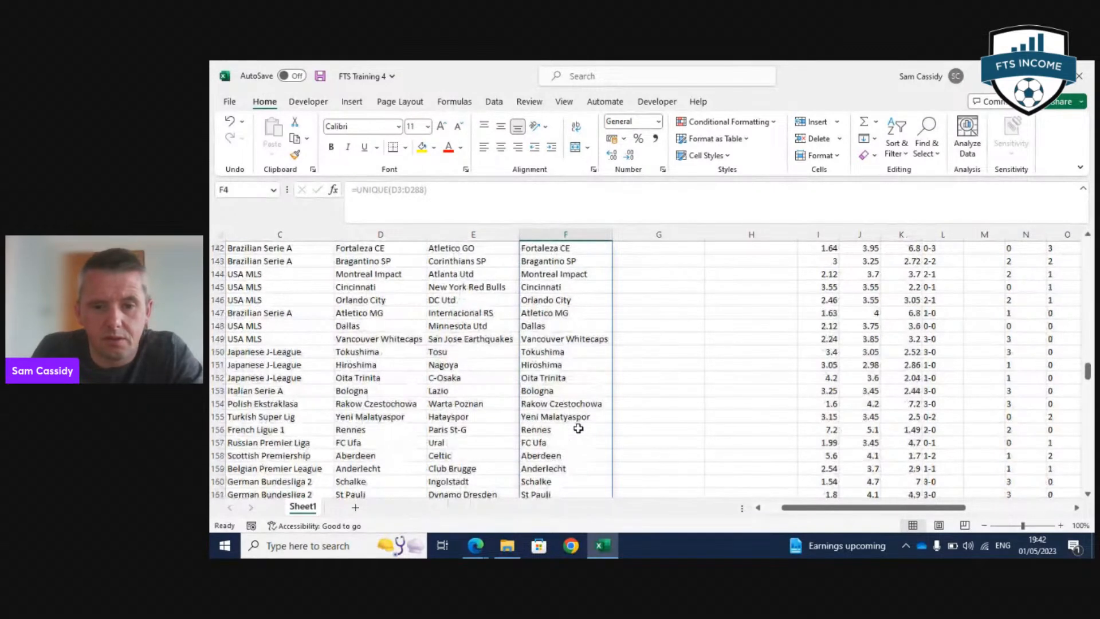
scroll(578, 428, "down", 8)
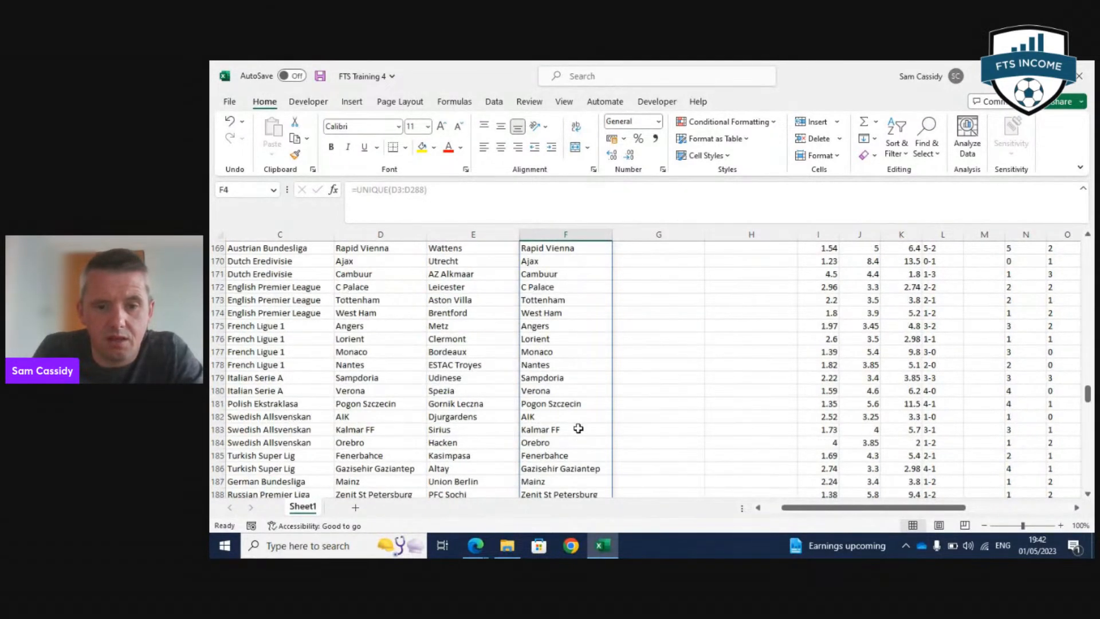
scroll(578, 428, "down", 10)
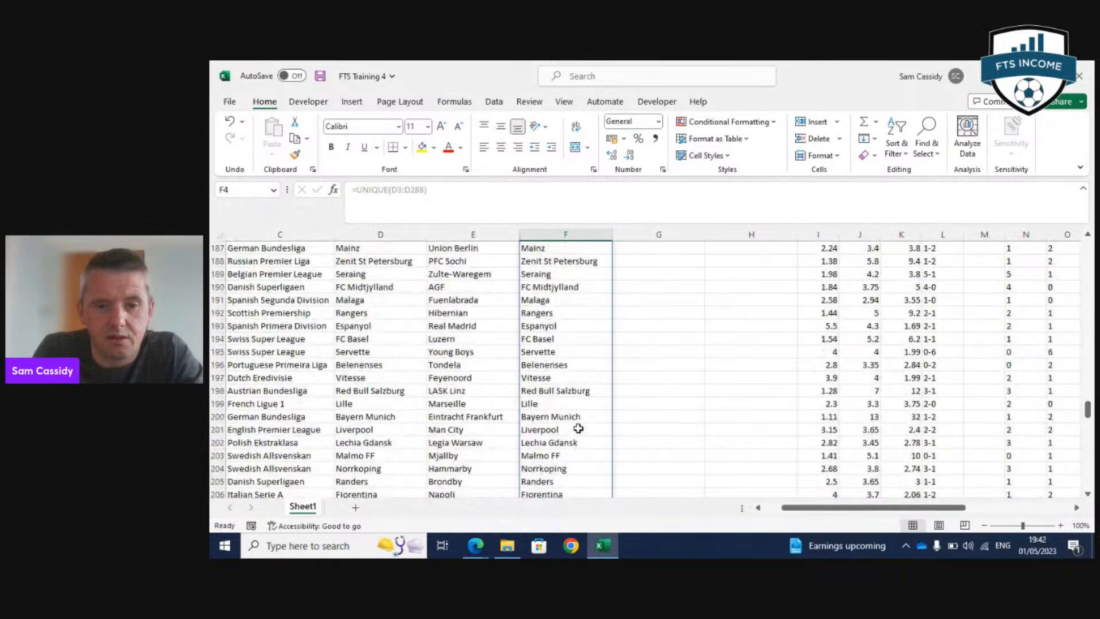
scroll(578, 428, "down", 14)
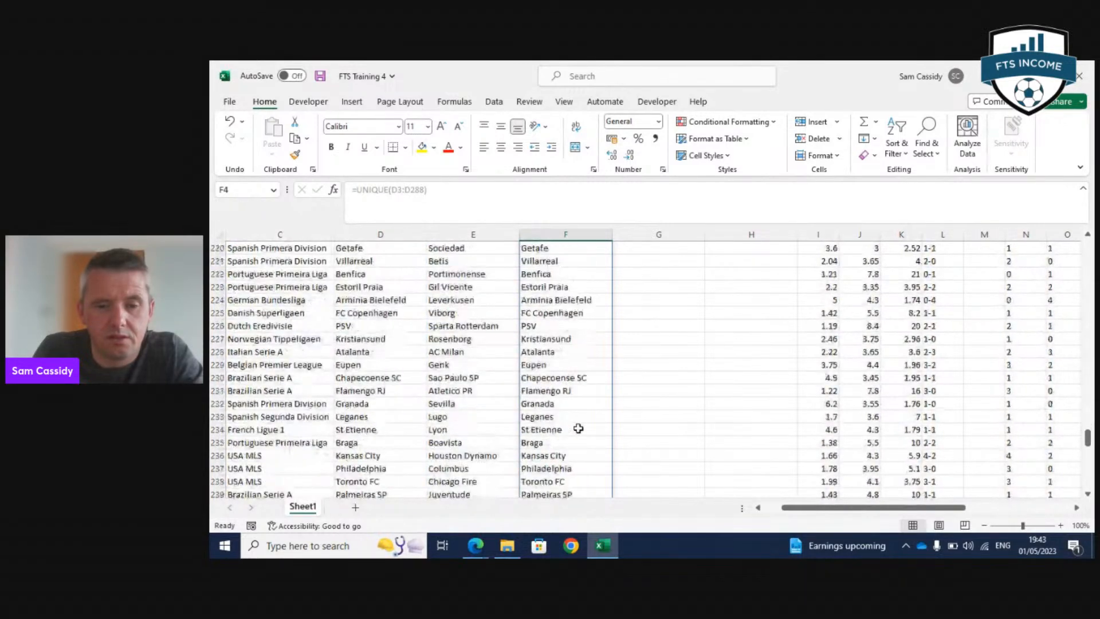
scroll(578, 428, "down", 4)
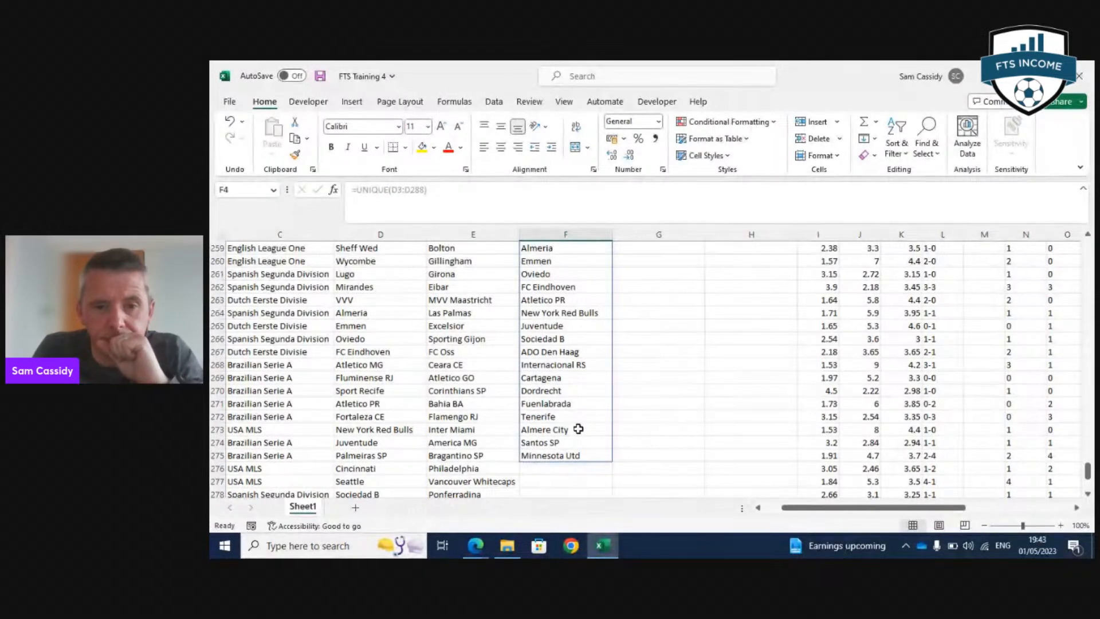
scroll(578, 429, "up", 1)
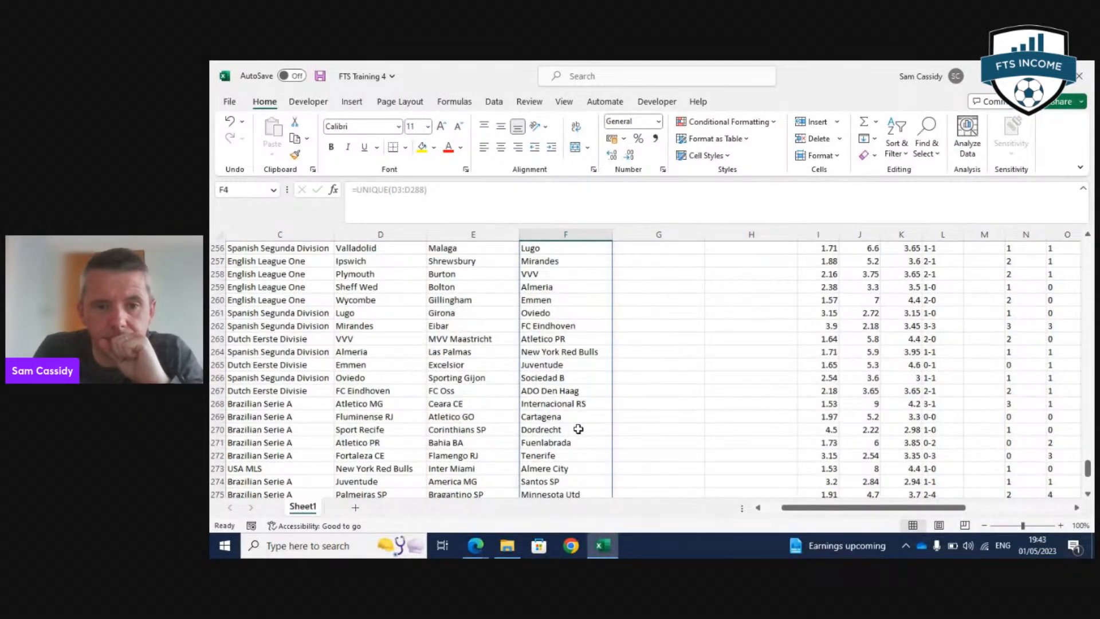
scroll(578, 429, "up", 9)
scroll(581, 426, "up", 9)
left_click_drag(1087, 429, 1069, 247)
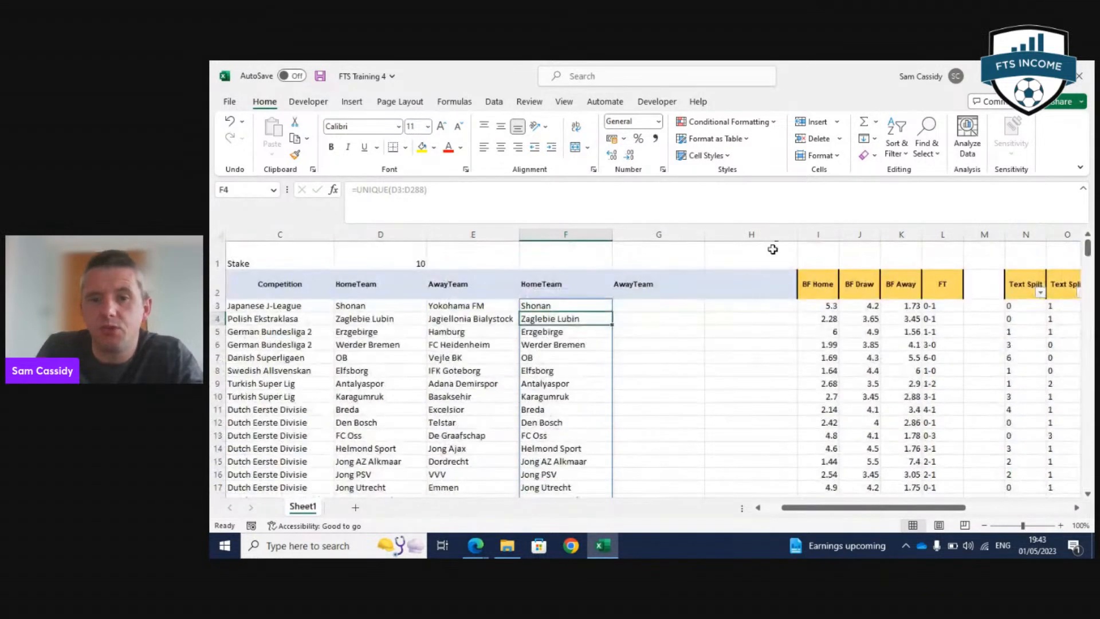
Delete the temporary HomeTeam and AwayTeam columns and the remaining blank column before BF Home.
left_click(661, 280)
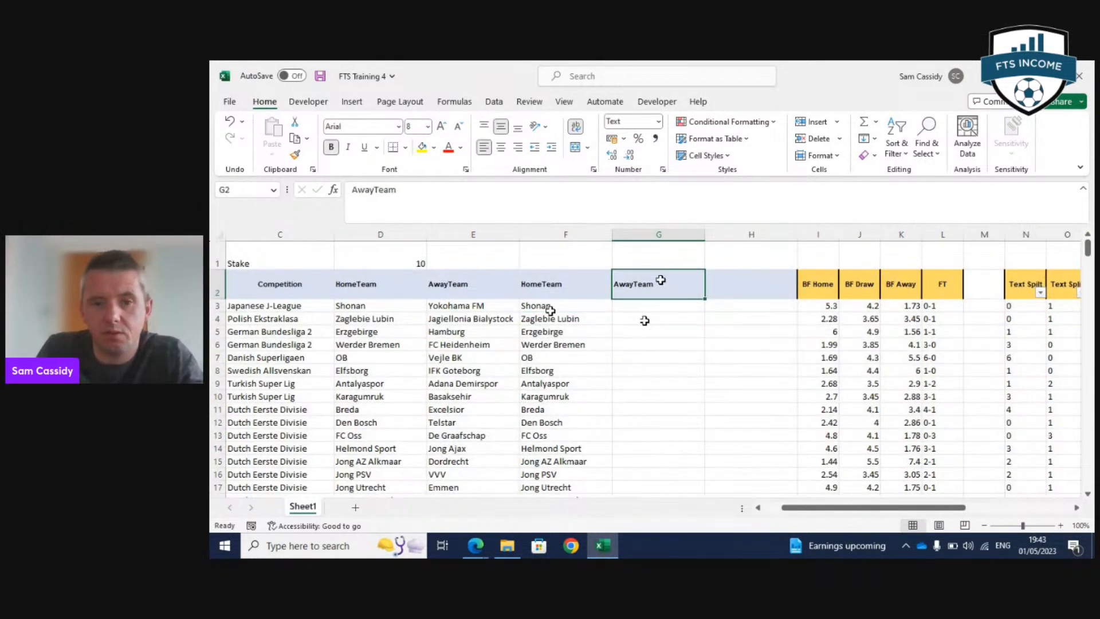
left_click_drag(540, 235, 646, 234)
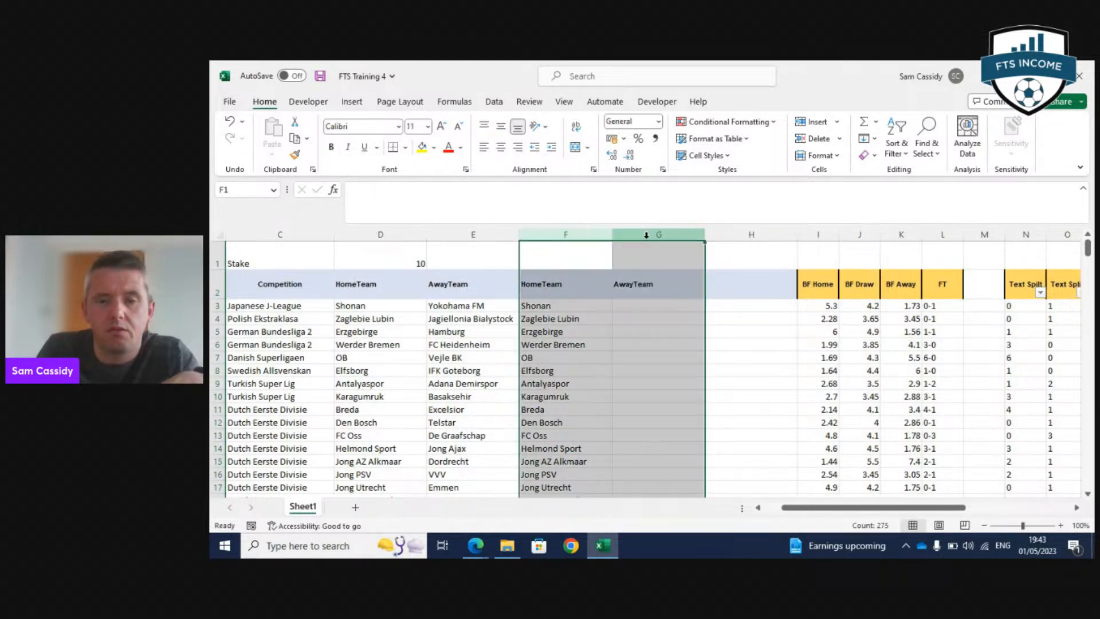
right_click(645, 235)
left_click(681, 382)
left_click(593, 370)
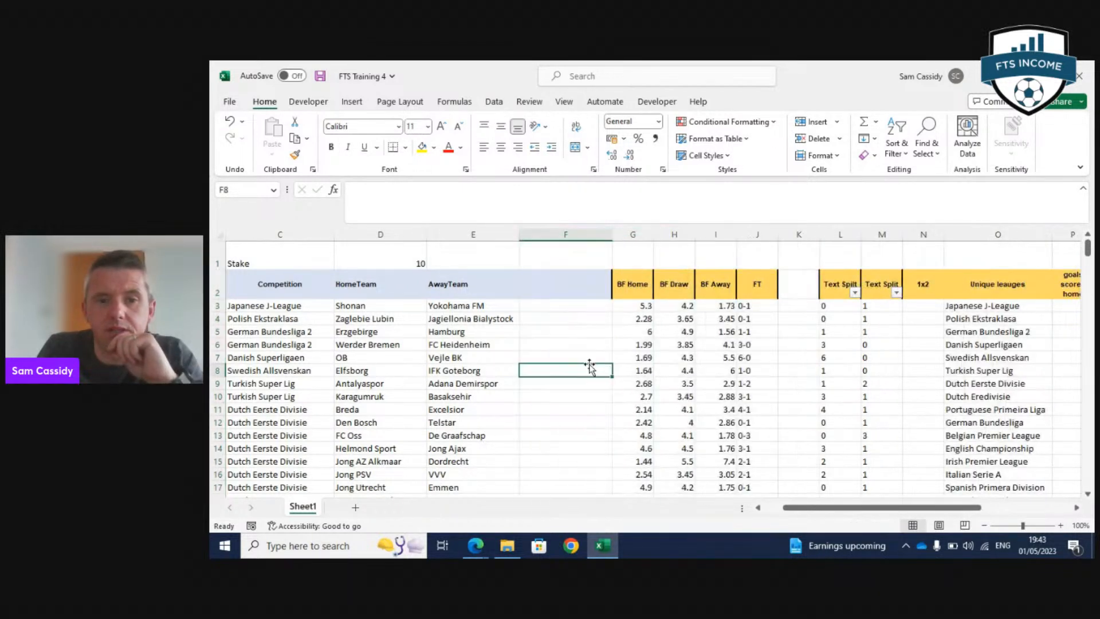
left_click(543, 235)
right_click(546, 237)
left_click(591, 392)
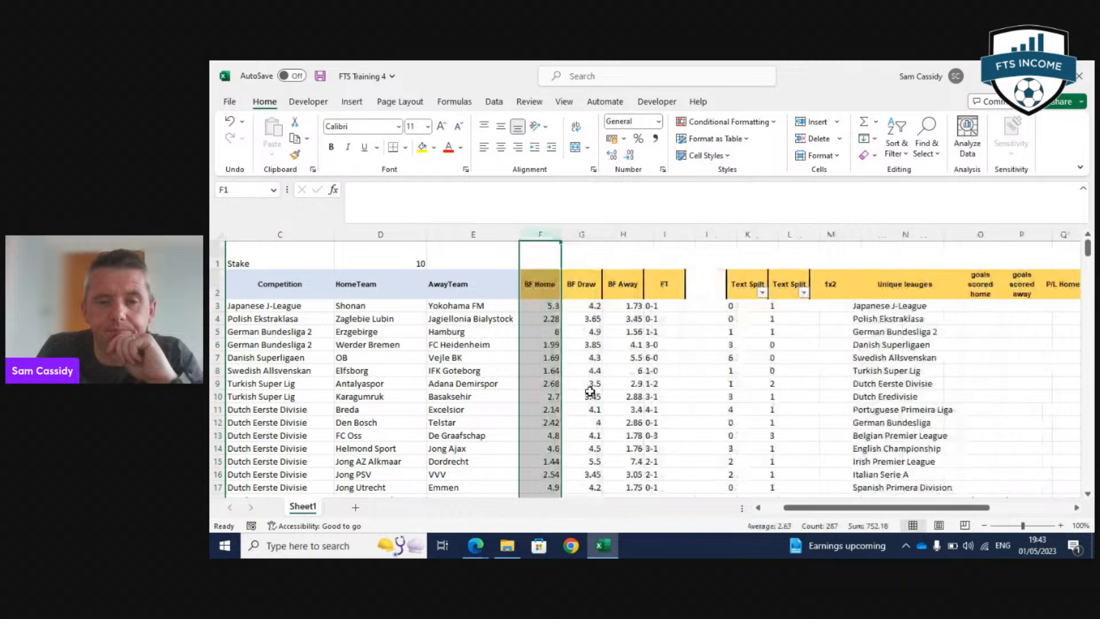
left_click(590, 396)
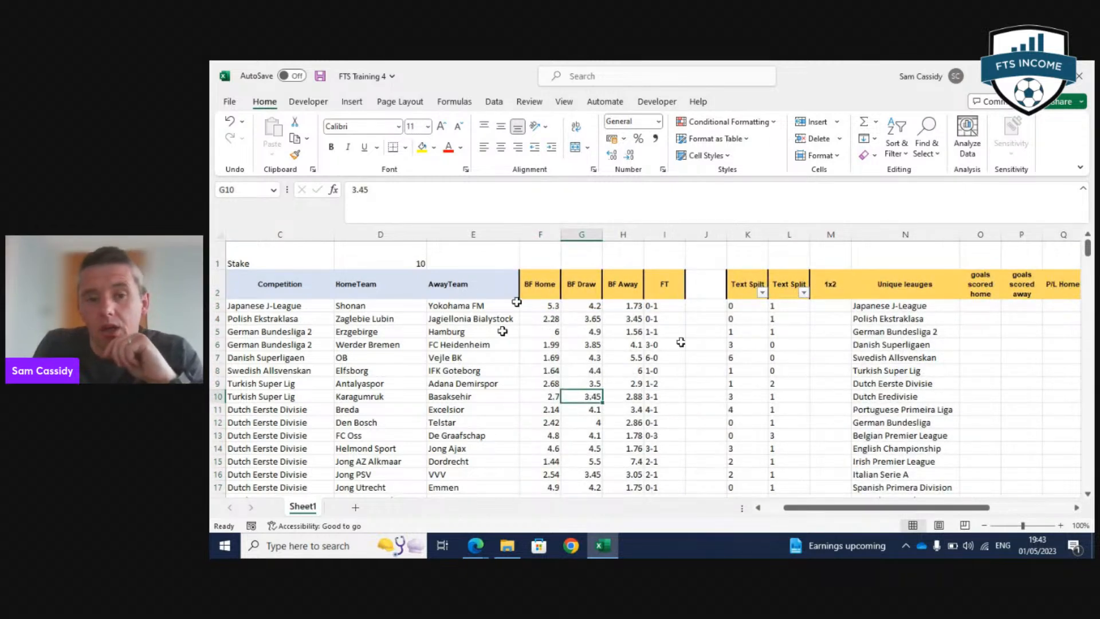
Review the TEXTSPLIT score cells K3 and L3 and the columns that follow, and select the first 1x2 cell, M3.
left_click(828, 309)
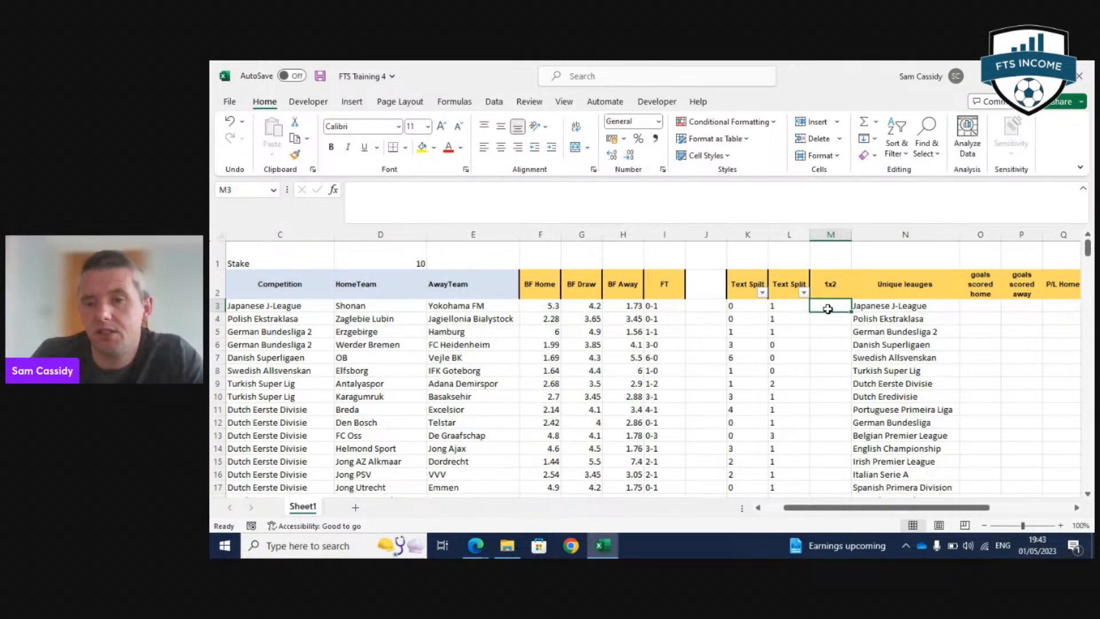
left_click(750, 305)
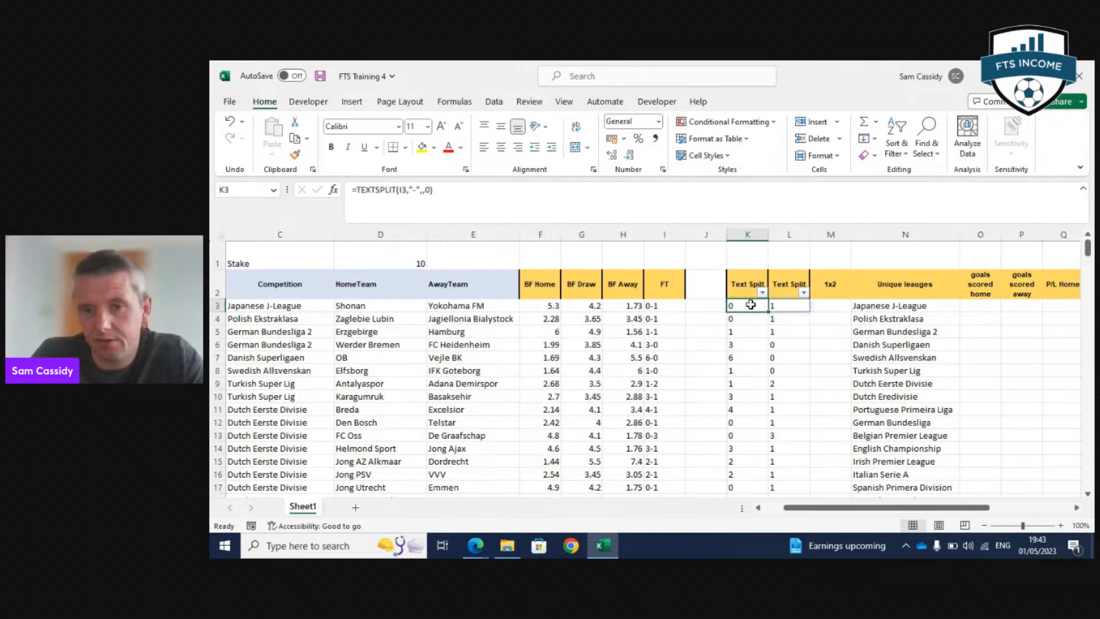
left_click(789, 307)
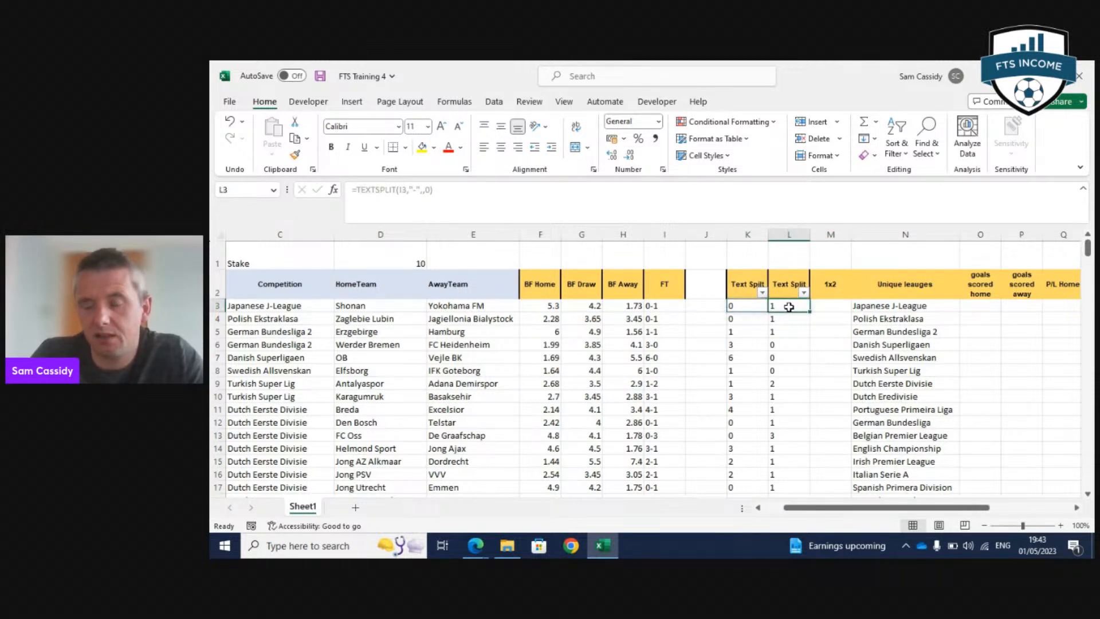
left_click(746, 307)
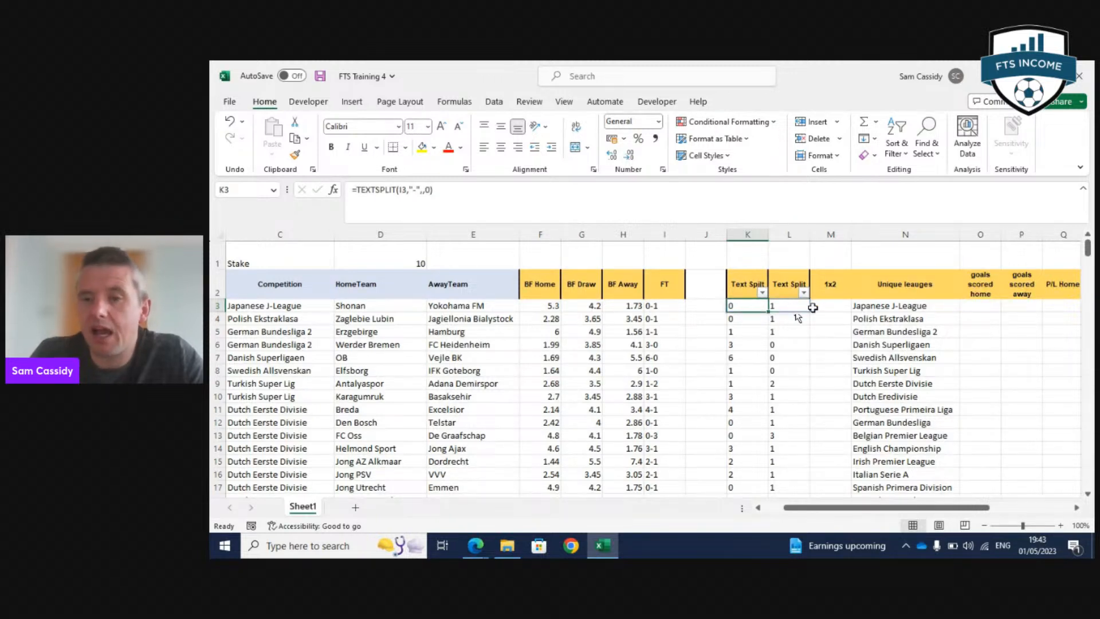
left_click_drag(830, 236, 974, 237)
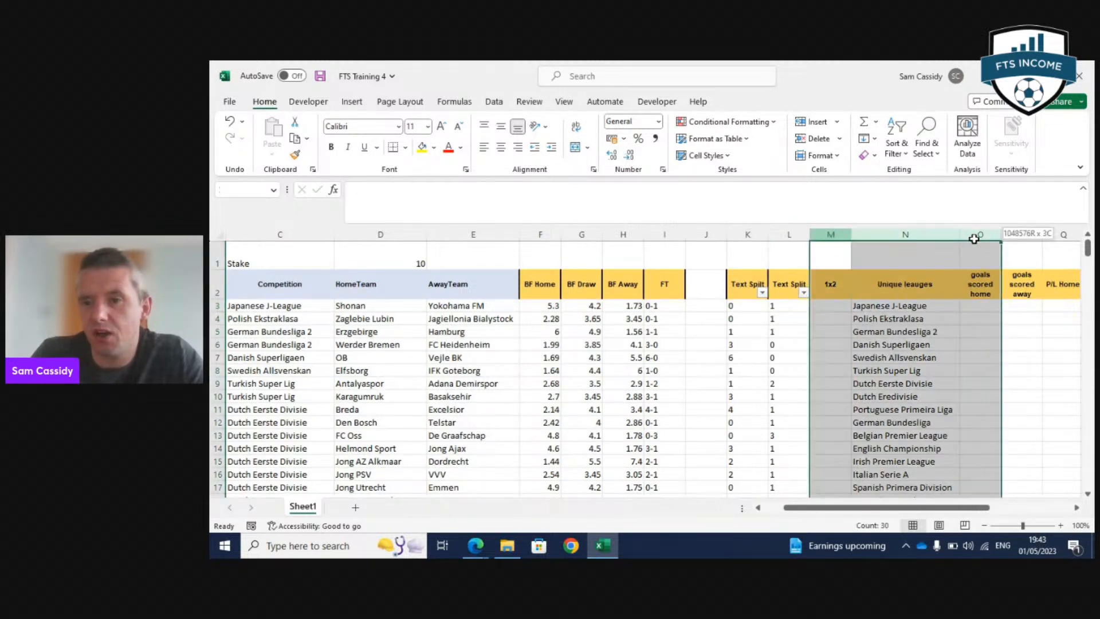
left_click(814, 306)
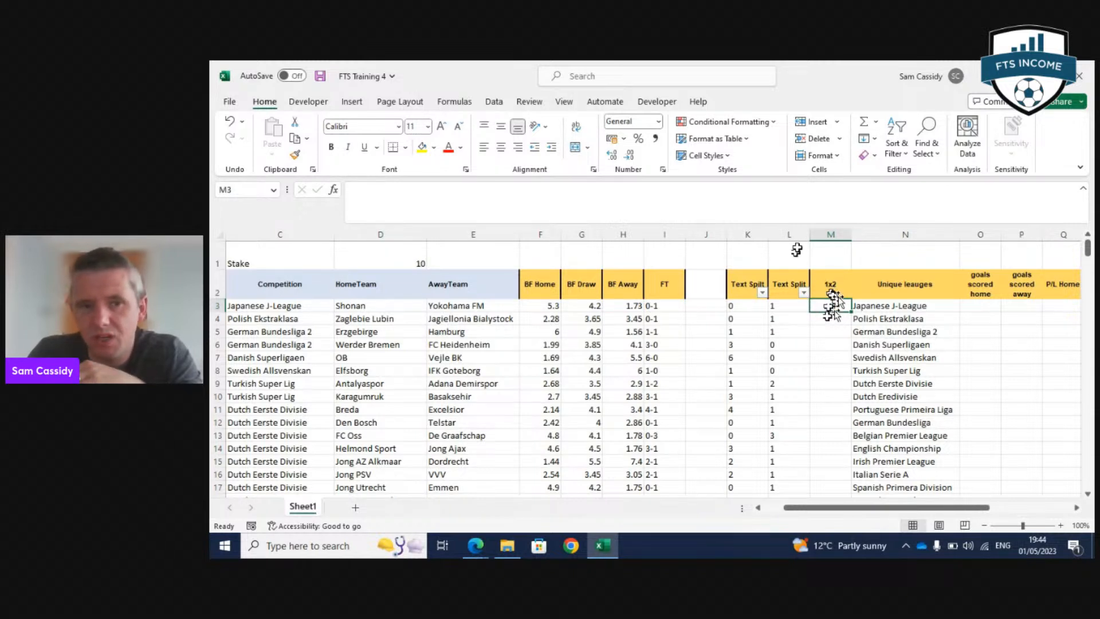
Start an IF formula in M3 that returns 1 when K3 is greater than L3: =IF(K3>L3,1,.
left_click(476, 195)
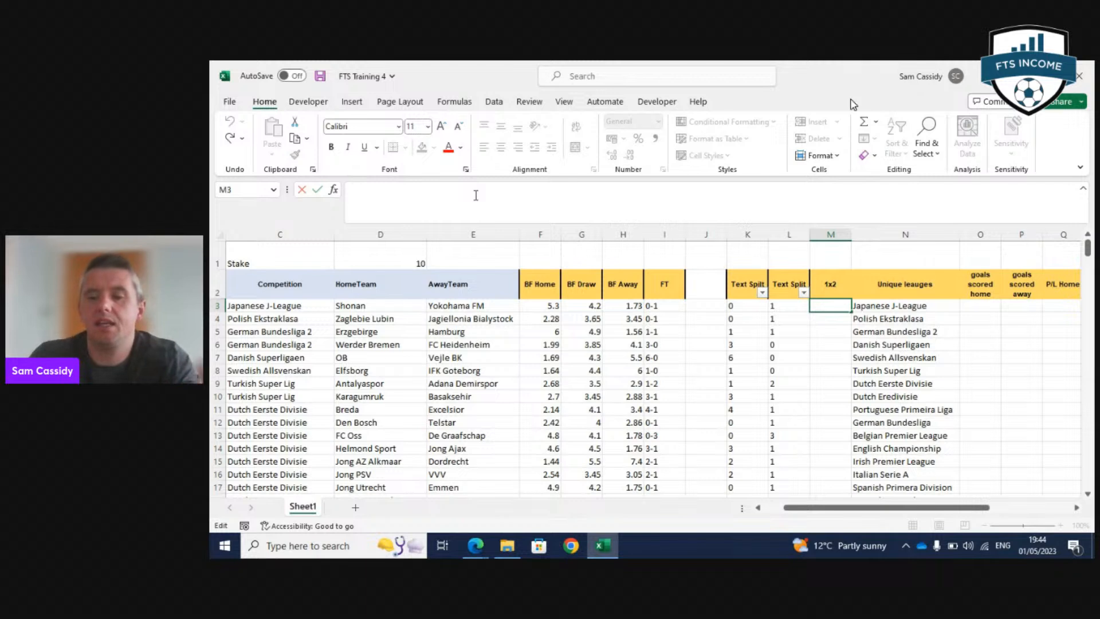
type("=IF(")
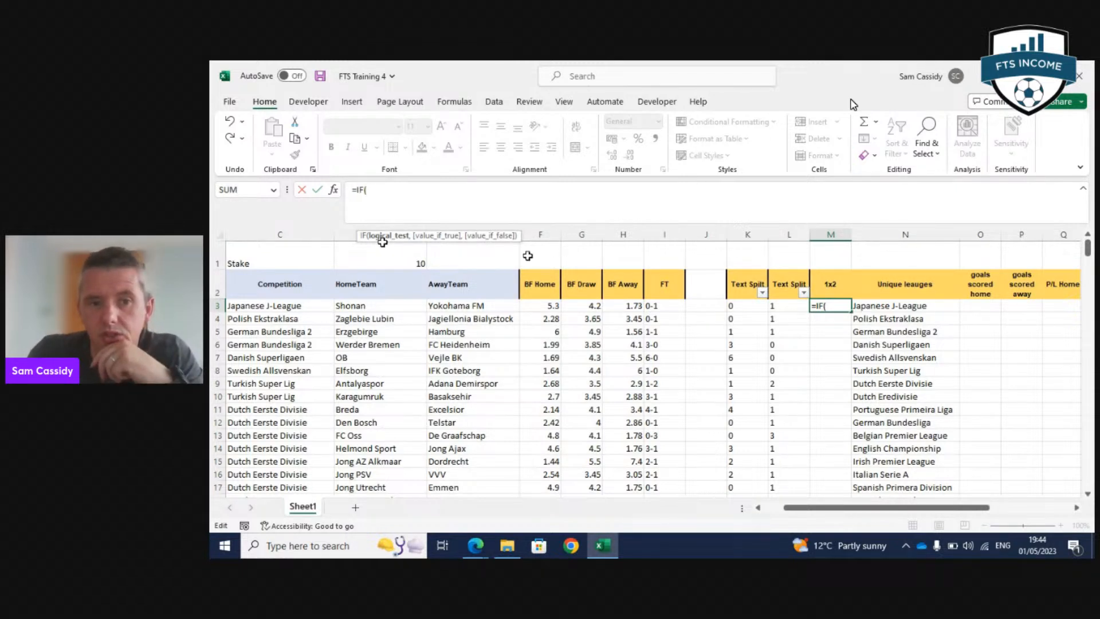
left_click(737, 306)
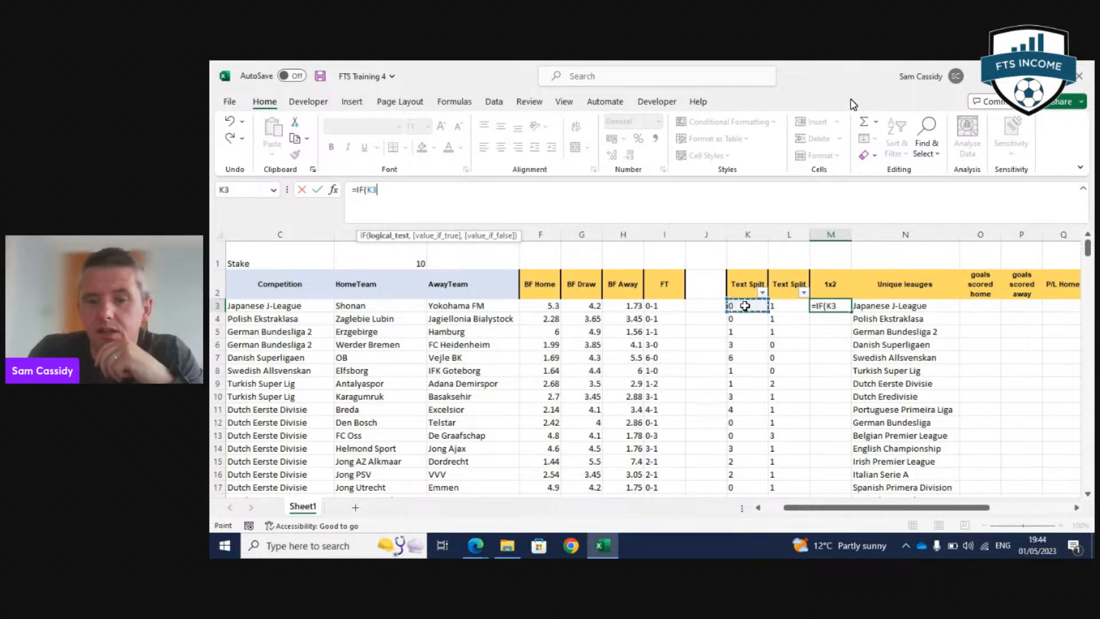
type(">")
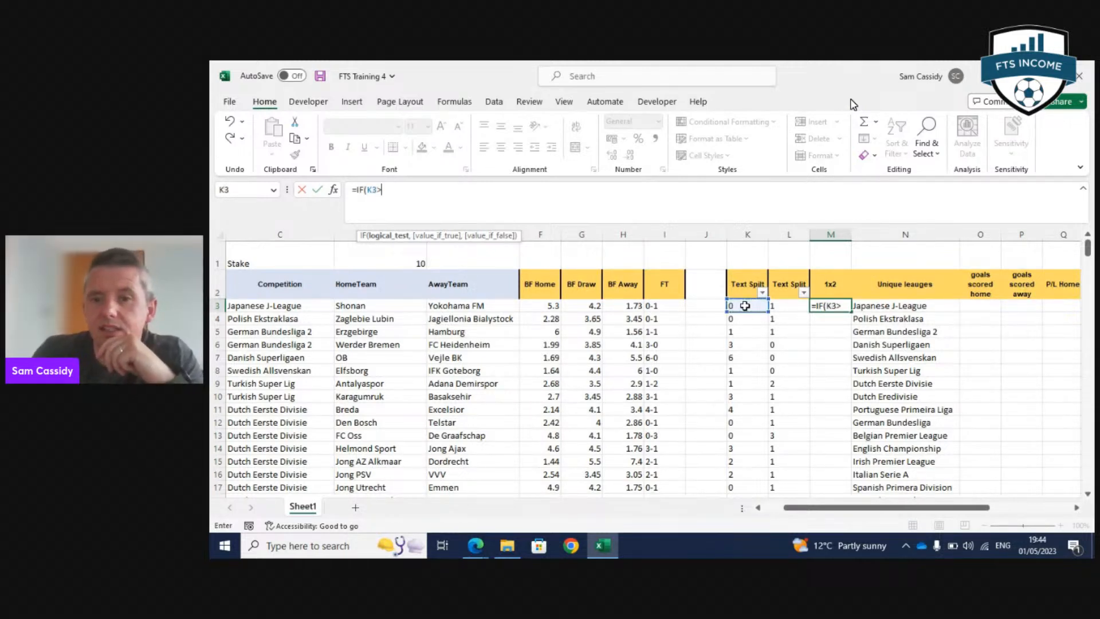
left_click(788, 304)
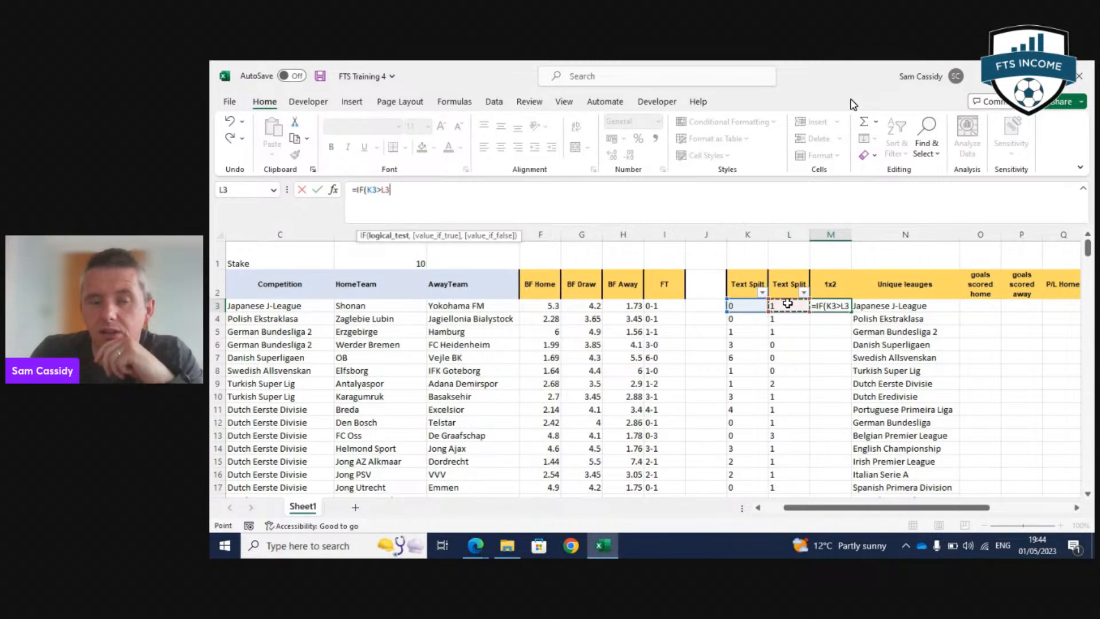
type(",1")
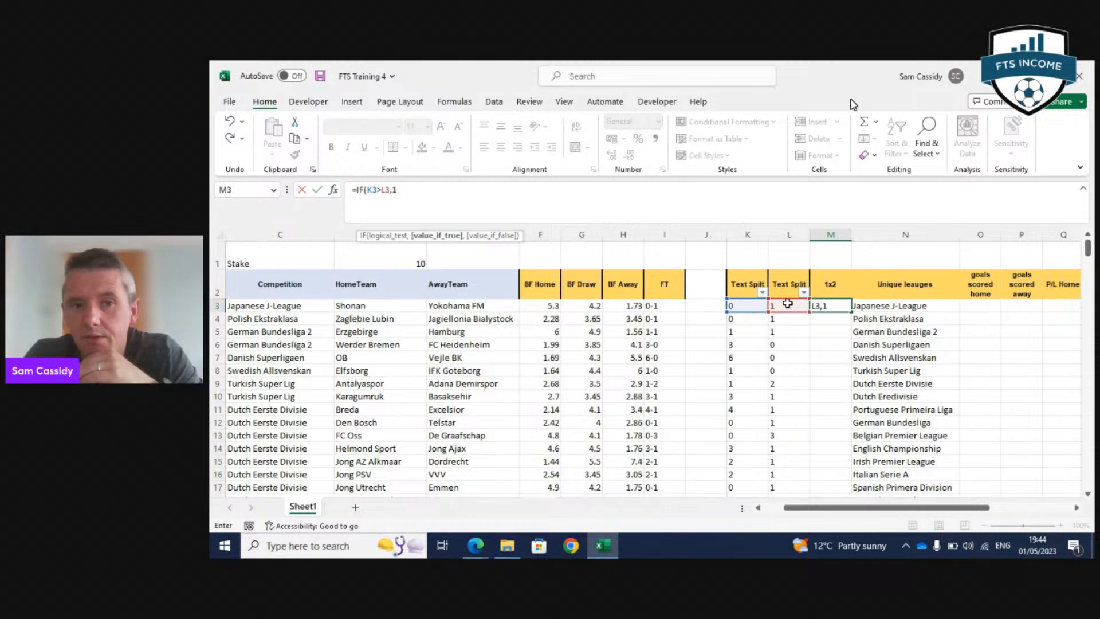
type(",")
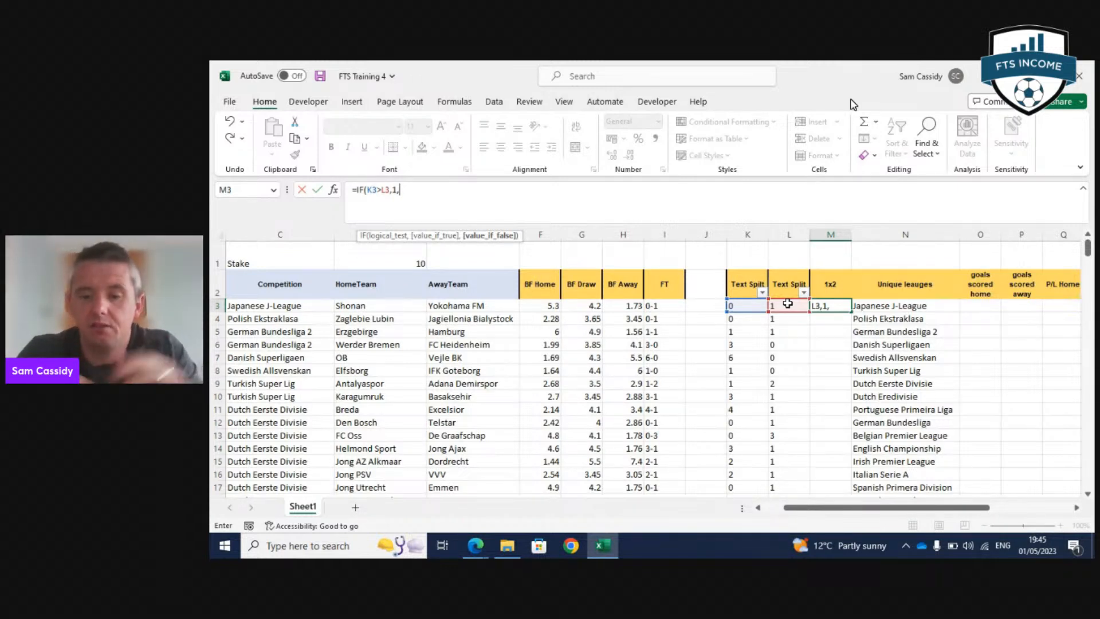
Add a nested IF for the false case that returns "X" for a draw: IF(K3=L3,"X",.
type("if")
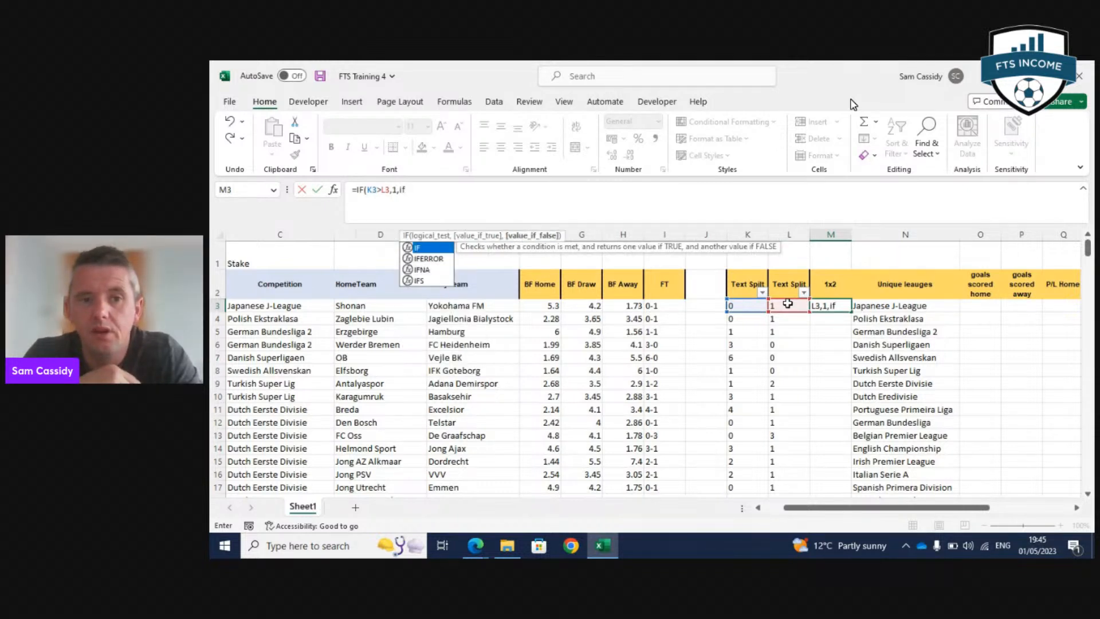
key("Tab")
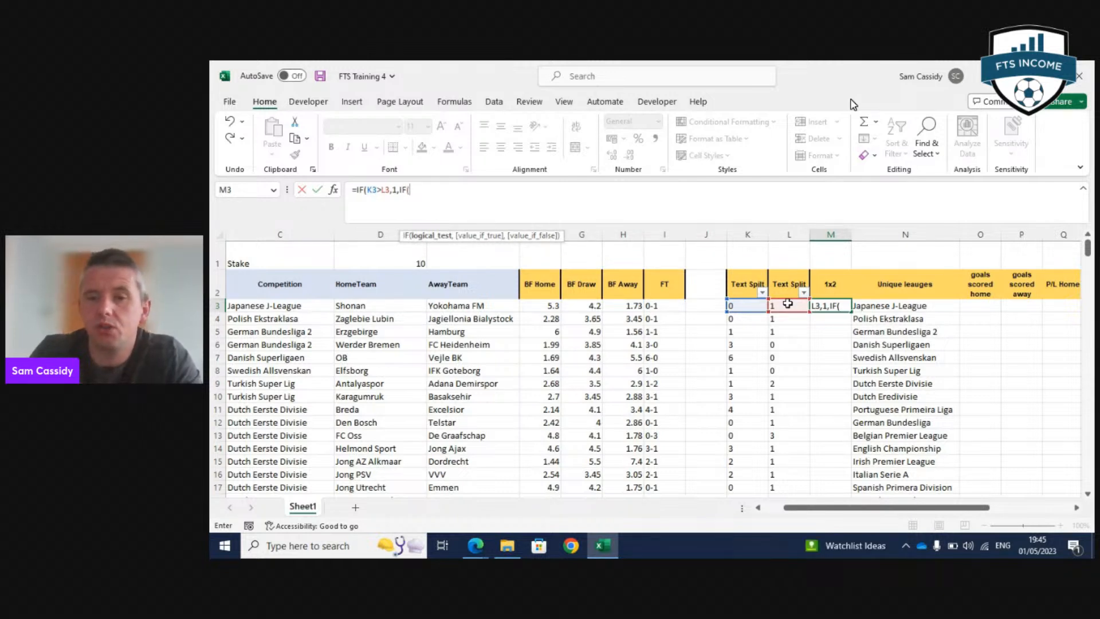
left_click(746, 304)
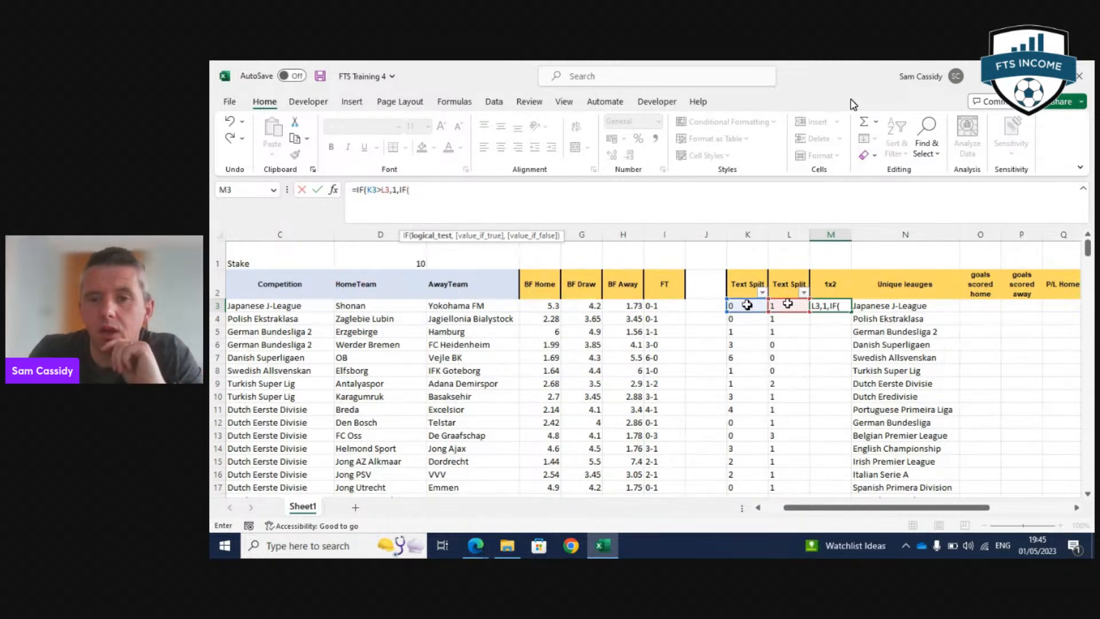
type("=")
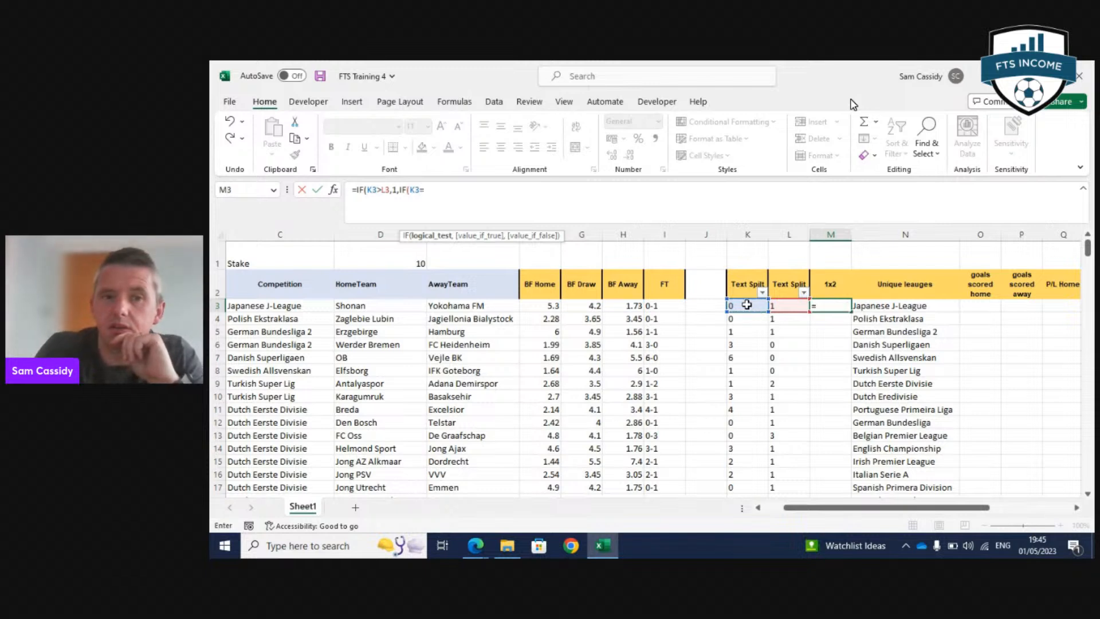
left_click(782, 303)
type(",")
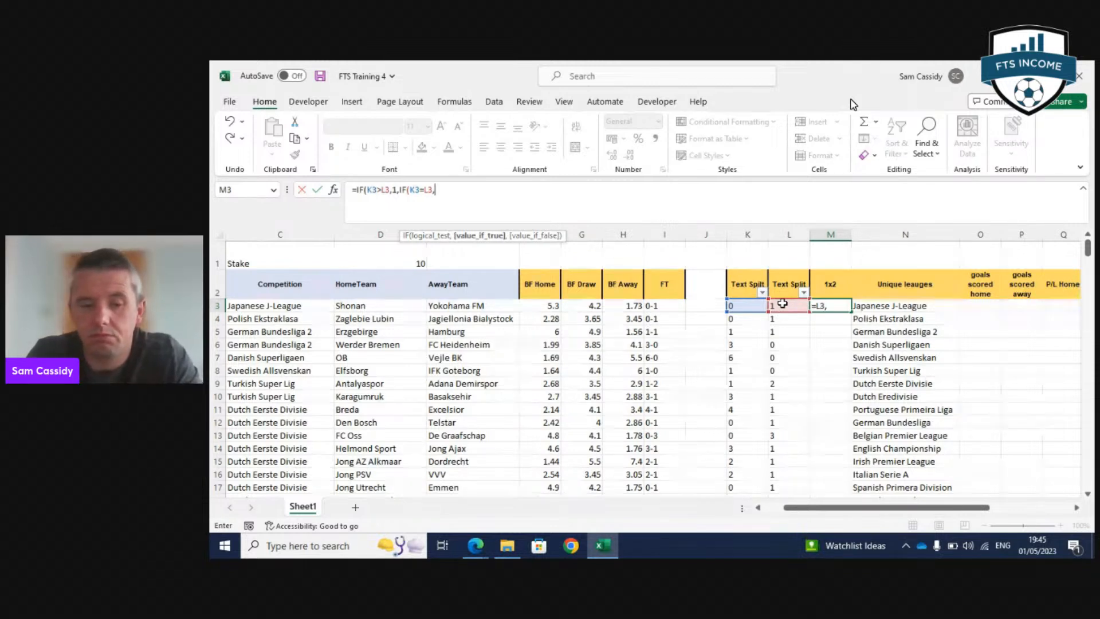
type("\"X\"")
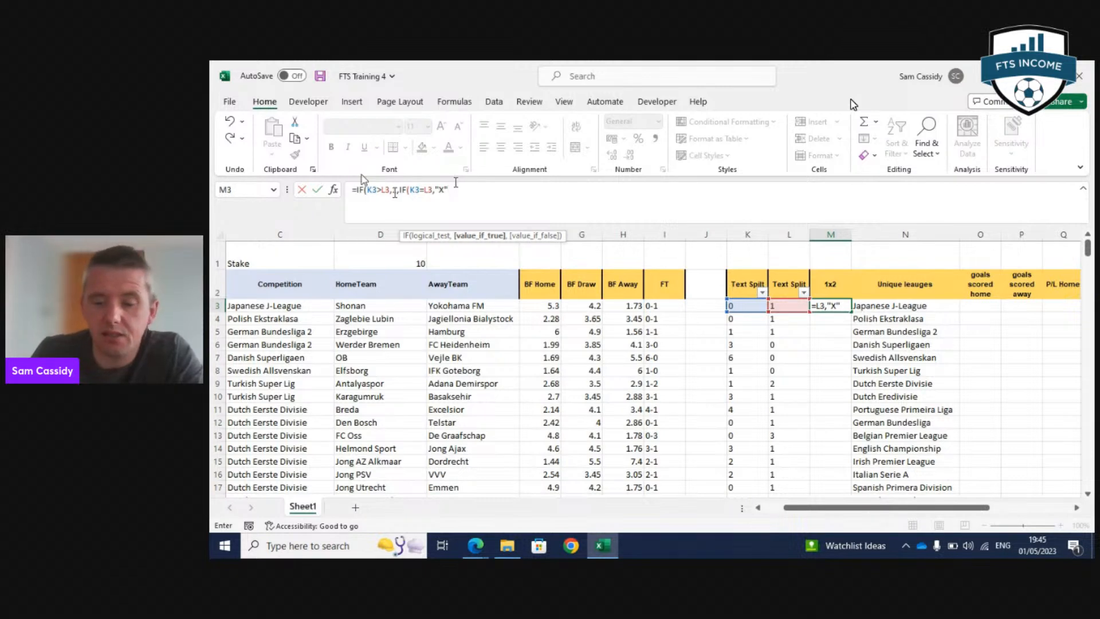
type(",")
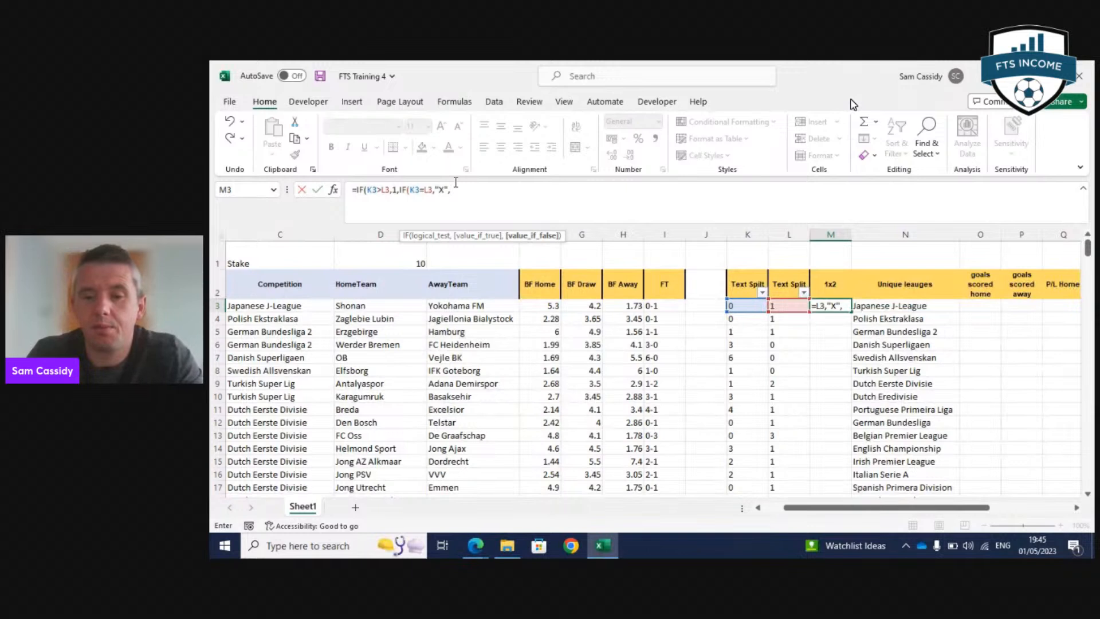
Try to add the away-win test K3<L3 with result 2 without its own IF, and remove the result again.
type("K")
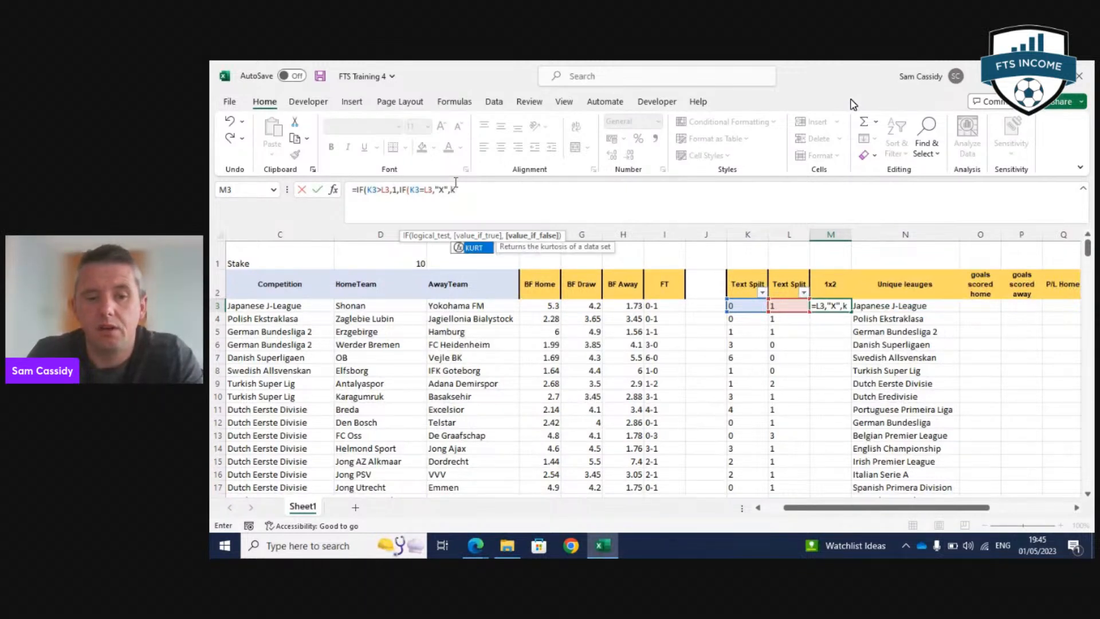
type("3<")
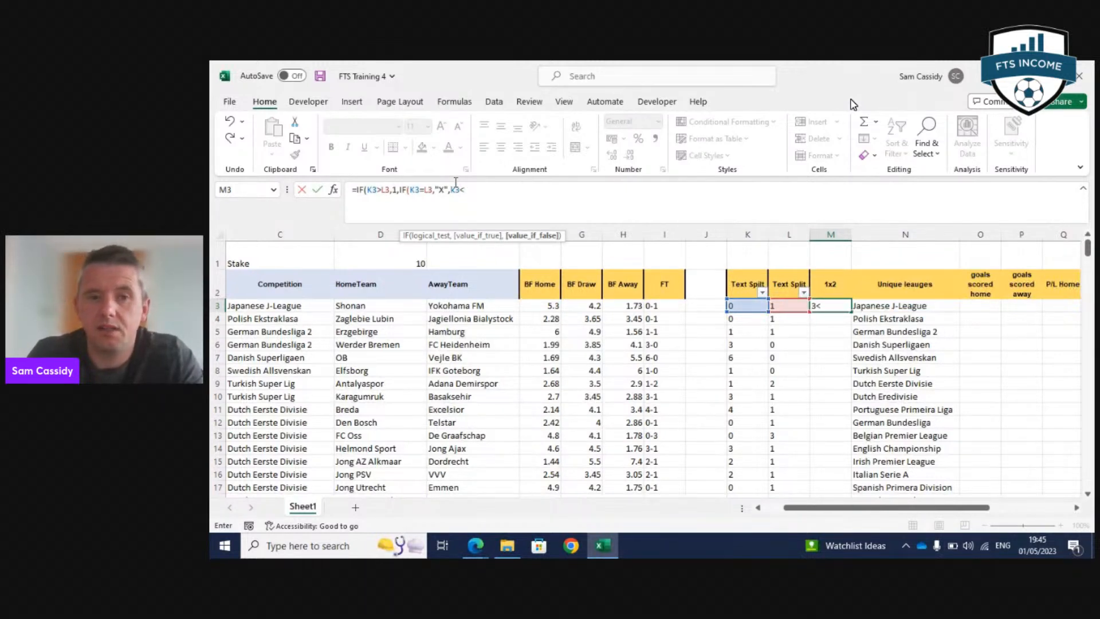
type("l3")
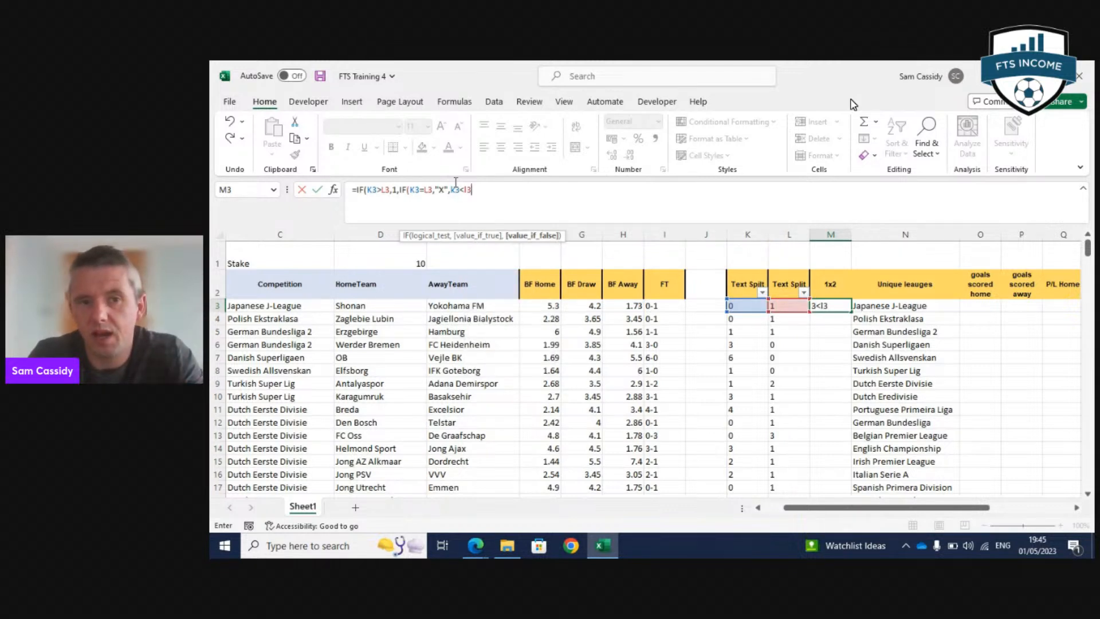
type(",")
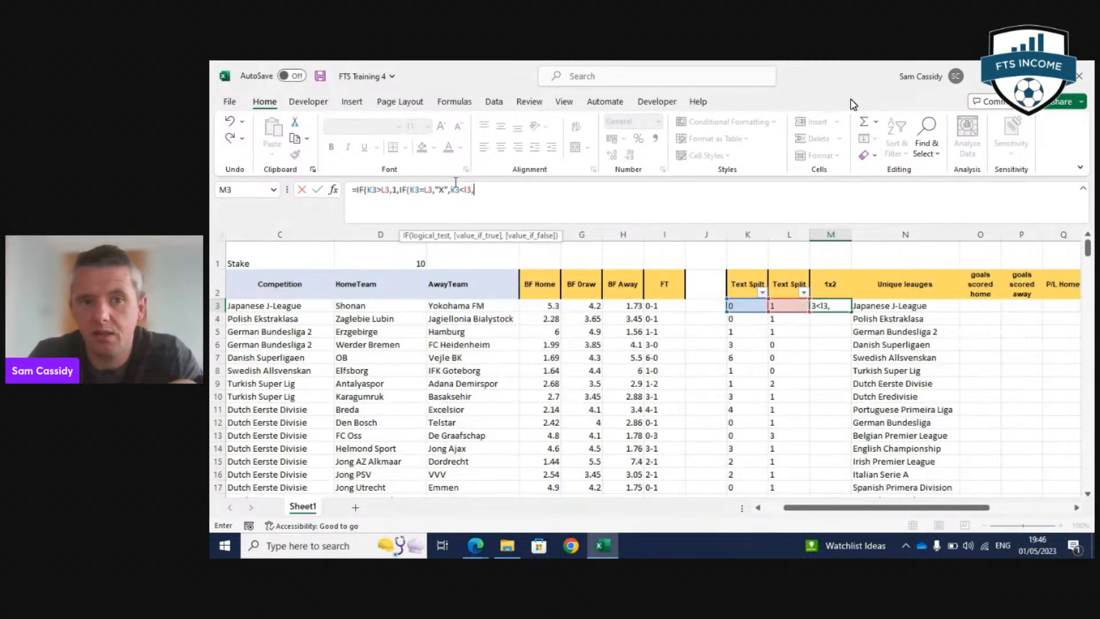
type("2")
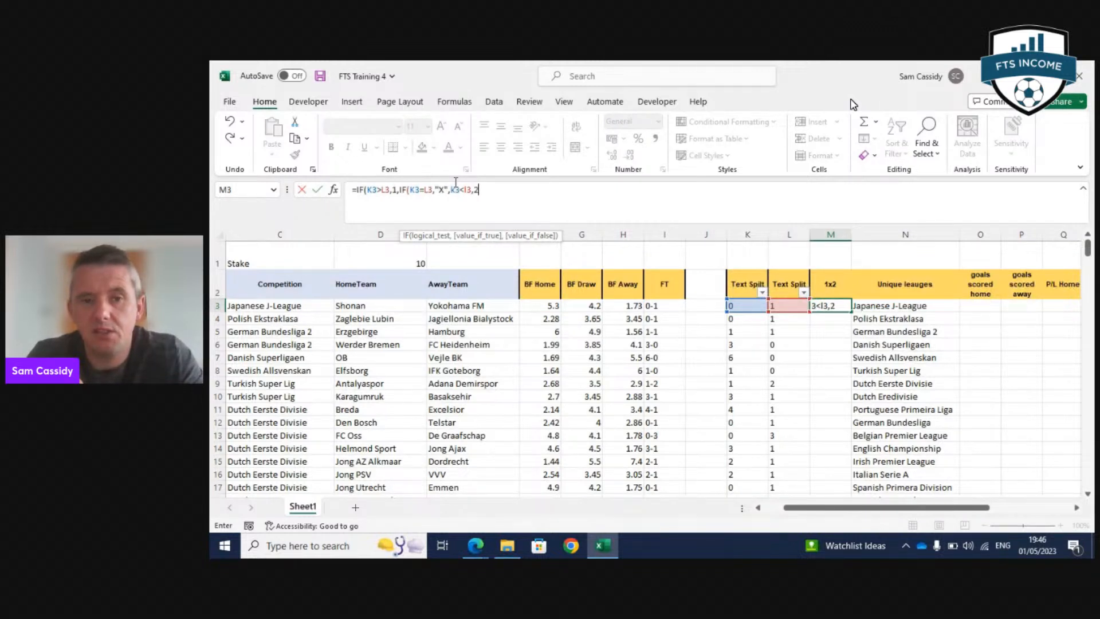
type(",")
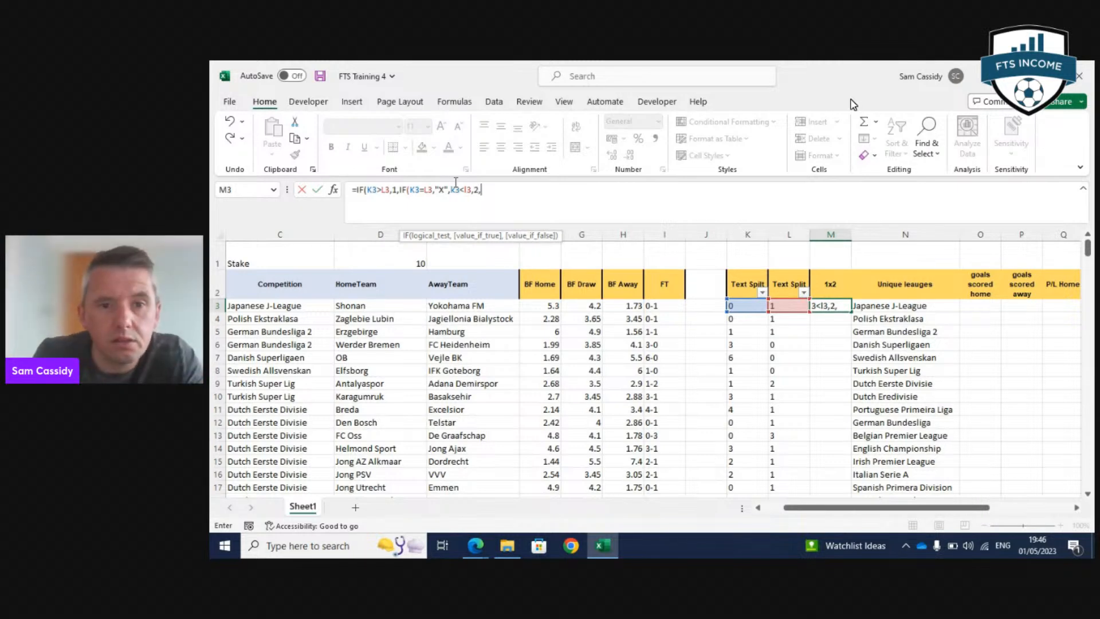
key("BackSpace")
key("BackSpace")
key("BackSpace")
key("BackSpace")
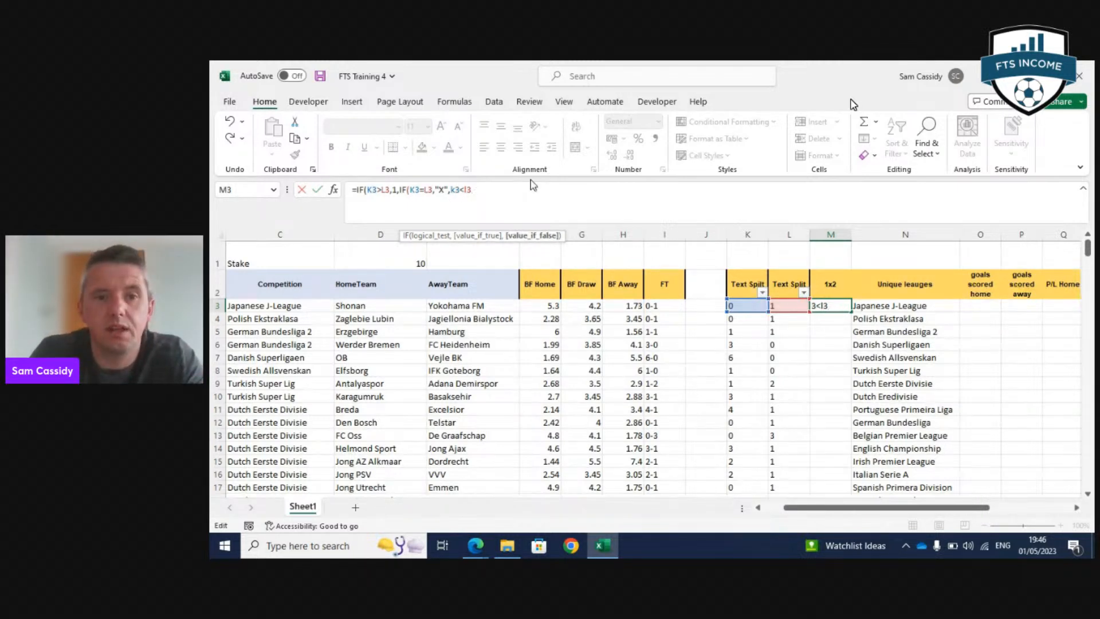
Append IF(K3<L3,2,0) as the away-win case in M3 and close all the open IF brackets.
type("3,")
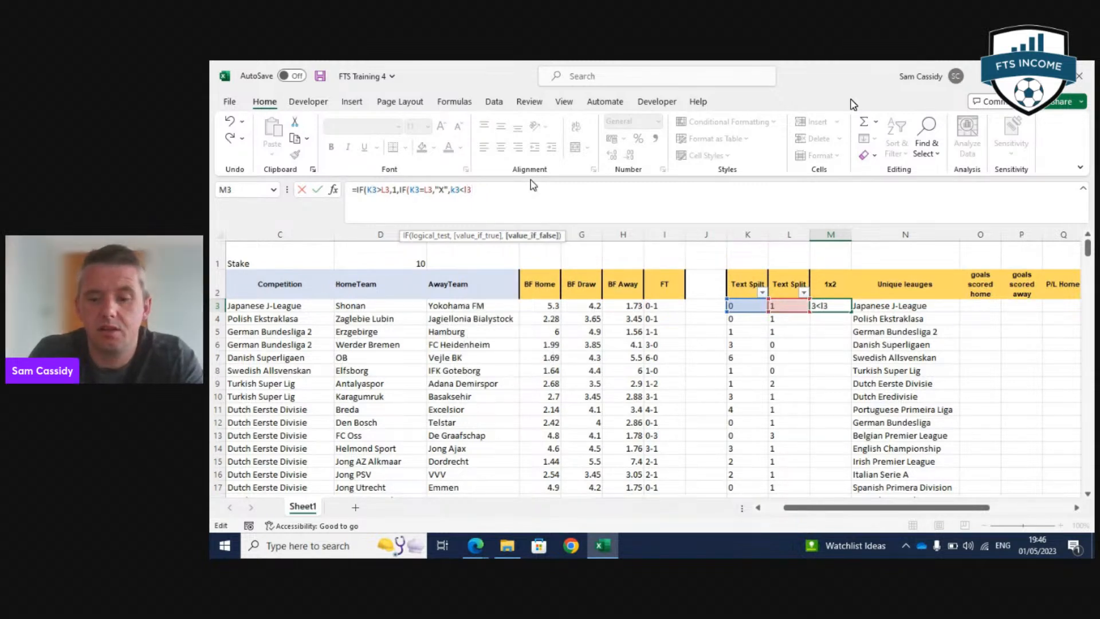
type("IF(")
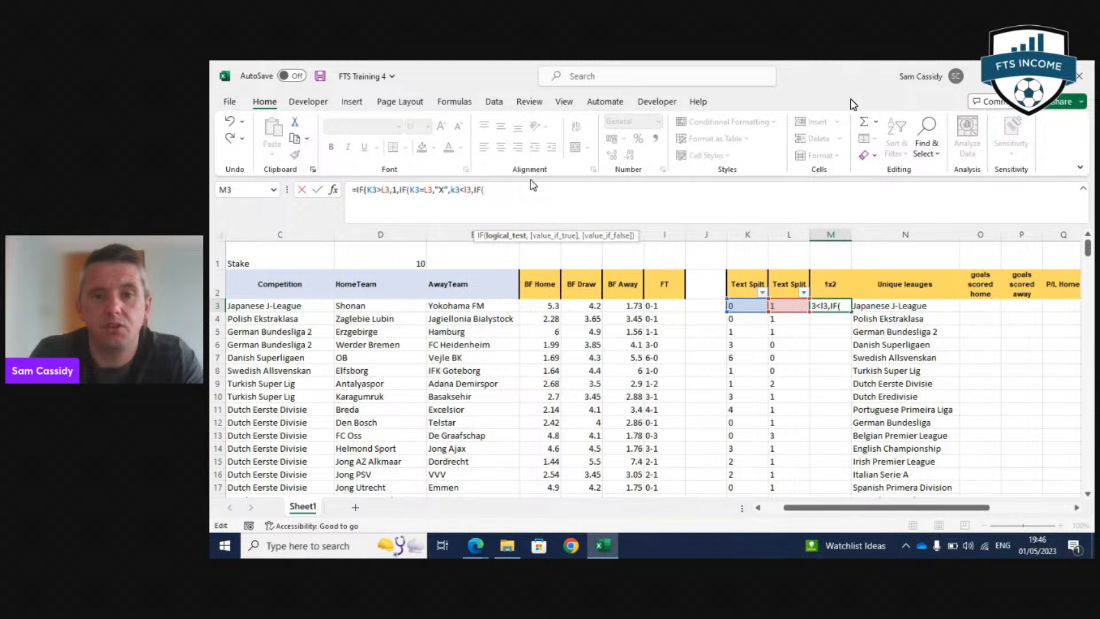
left_click(740, 308)
type("<")
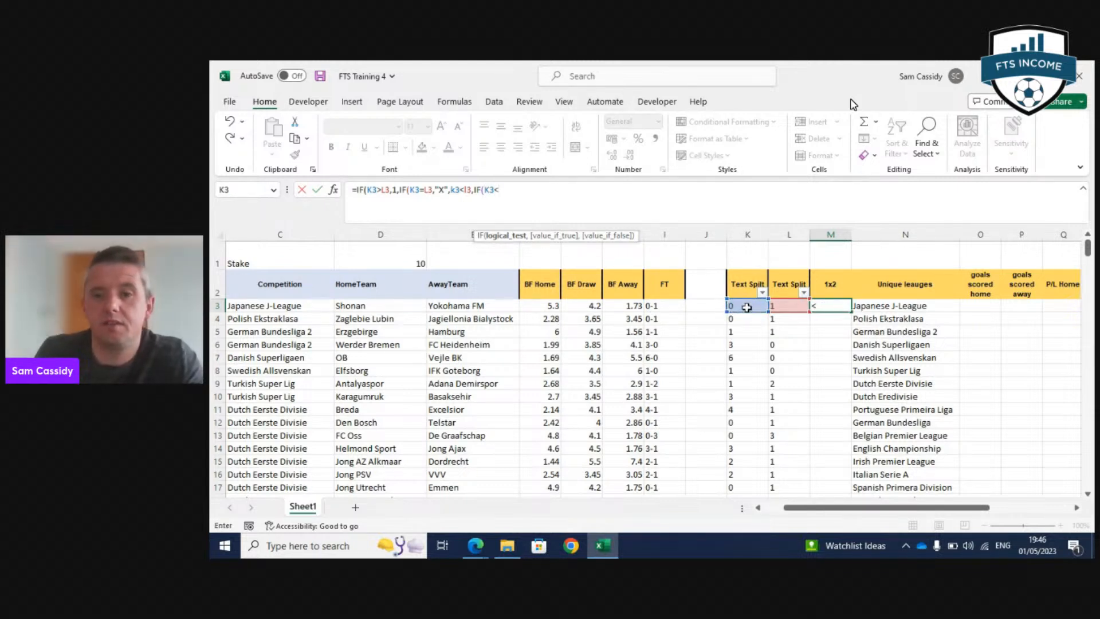
left_click(786, 305)
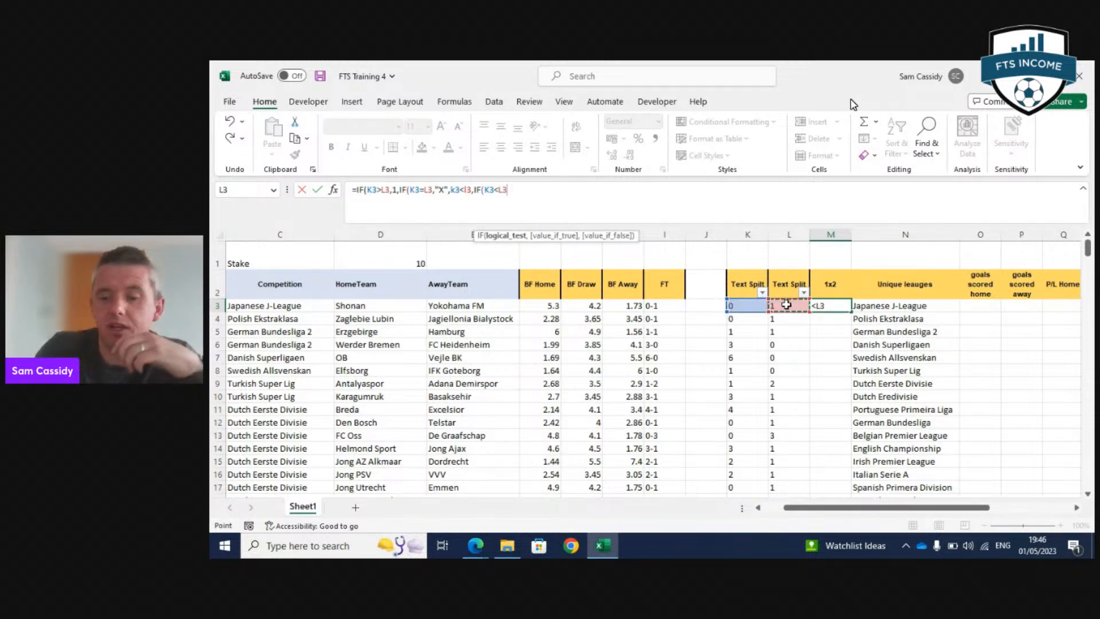
type(",2,0")
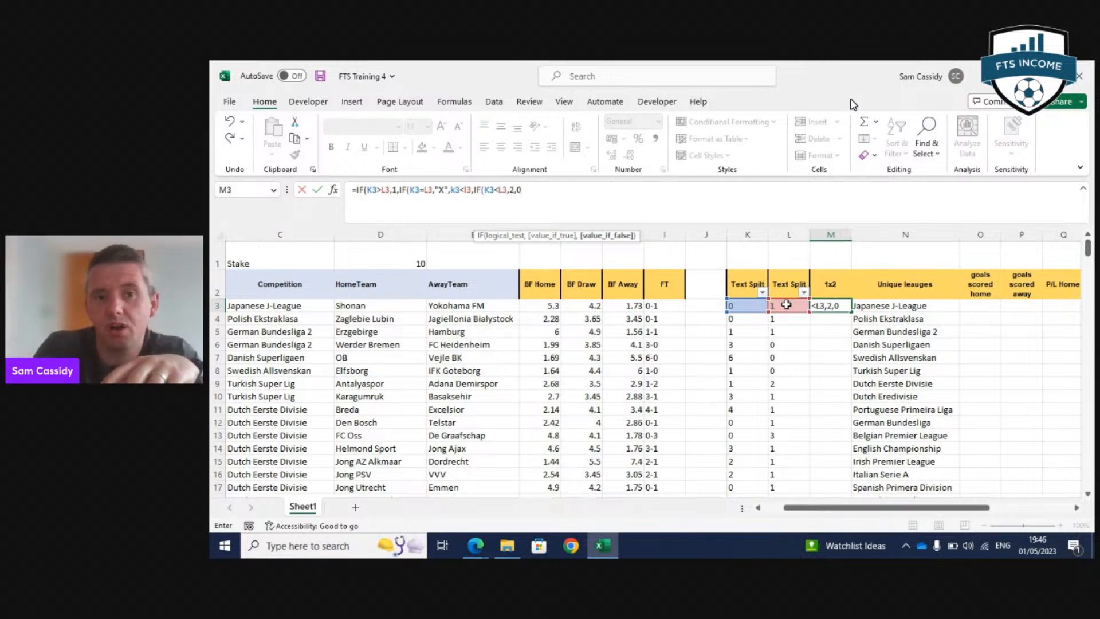
type("))")
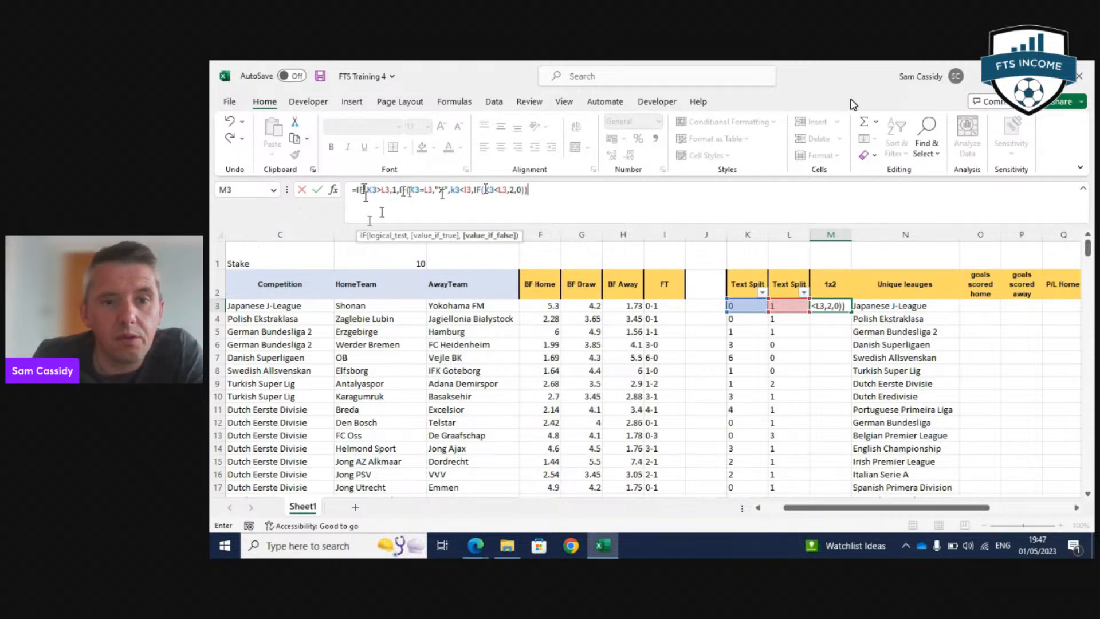
type(")")
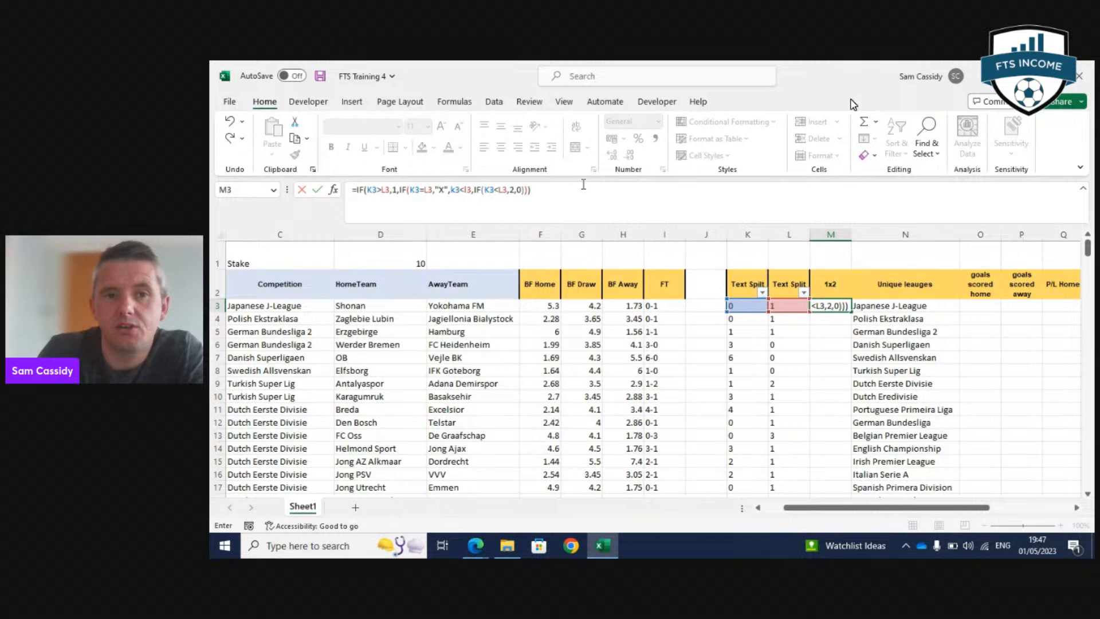
Try to enter the M3 formula, then remove one closing bracket and try again.
key("Return")
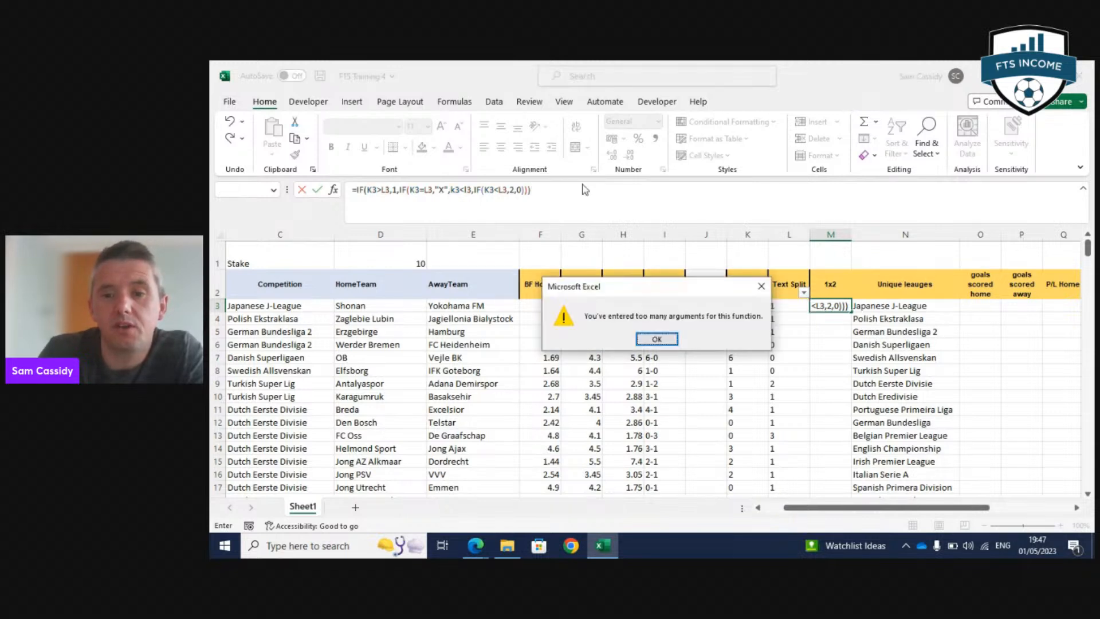
key("Return")
key("Delete")
key("Return")
key("Return")
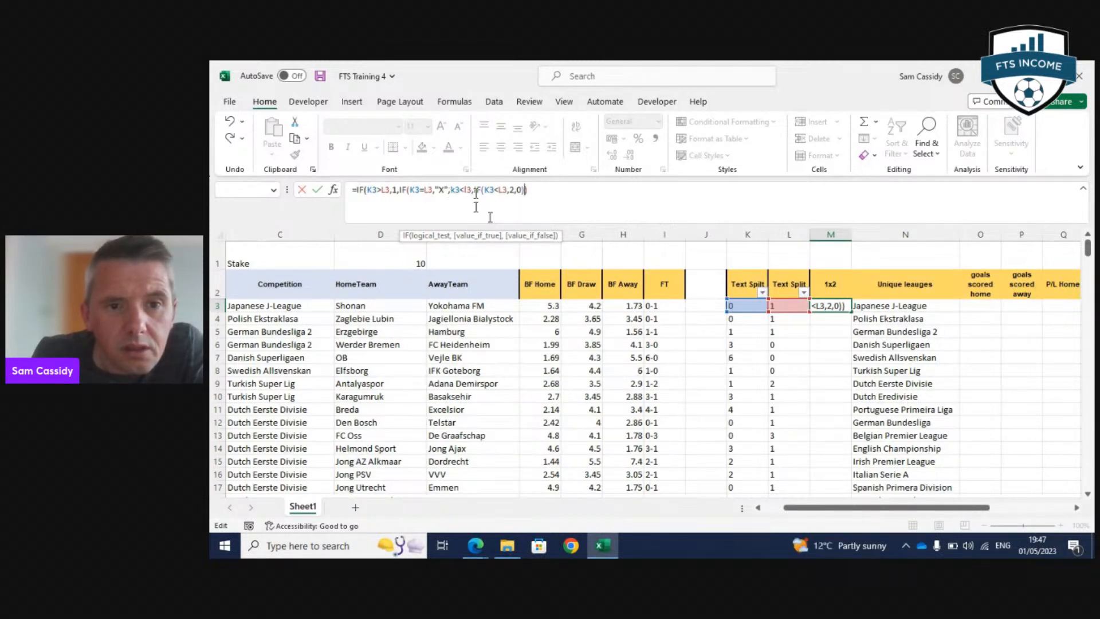
Delete the section k3<l3,IF(K3<L3, from the M3 formula, keeping the results 2,0 after "X".
left_click(482, 189)
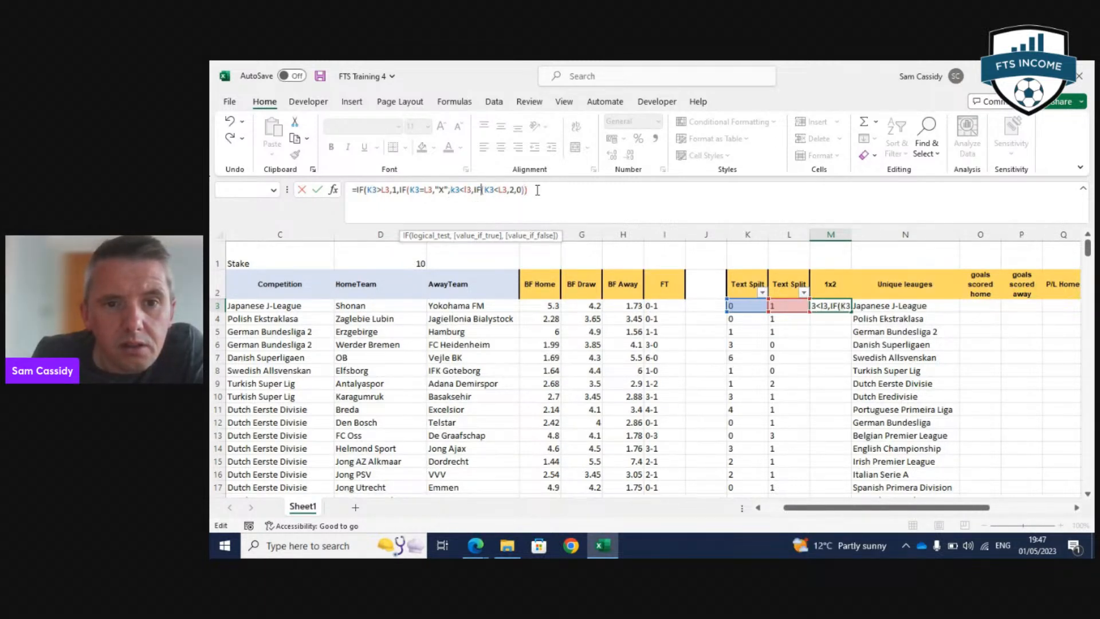
left_click(510, 190)
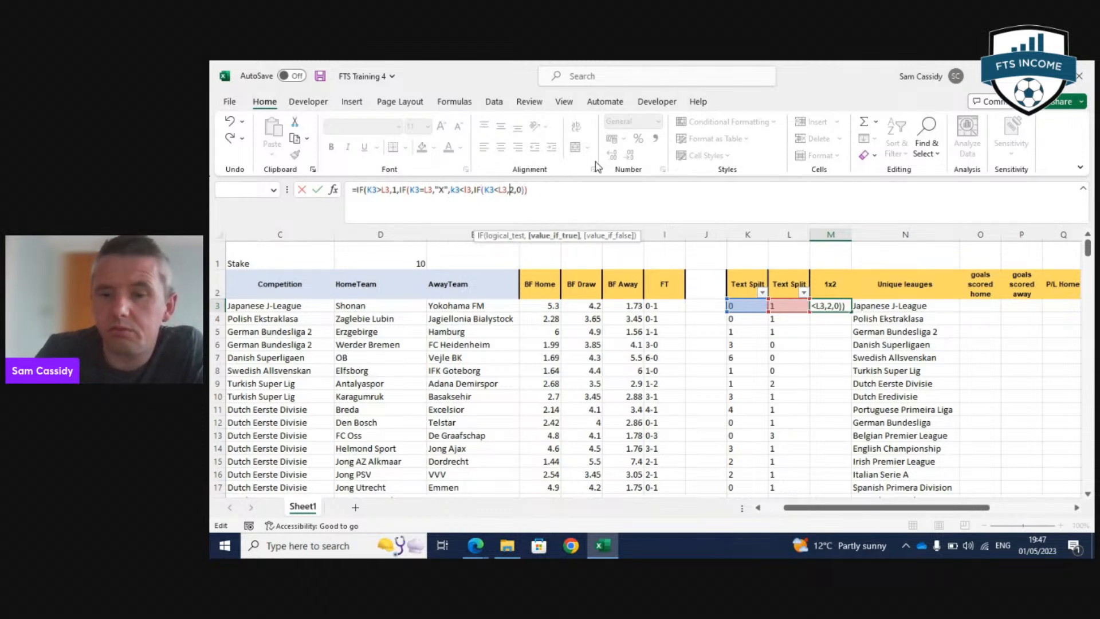
key("BackSpace")
key("BackSpace")
key("BackSpace")
key("BackSpace")
key("BackSpace")
key("BackSpace")
key("BackSpace")
key("BackSpace")
key("BackSpace")
key("BackSpace")
key("BackSpace")
key("BackSpace")
key("BackSpace")
key("BackSpace")
key("BackSpace")
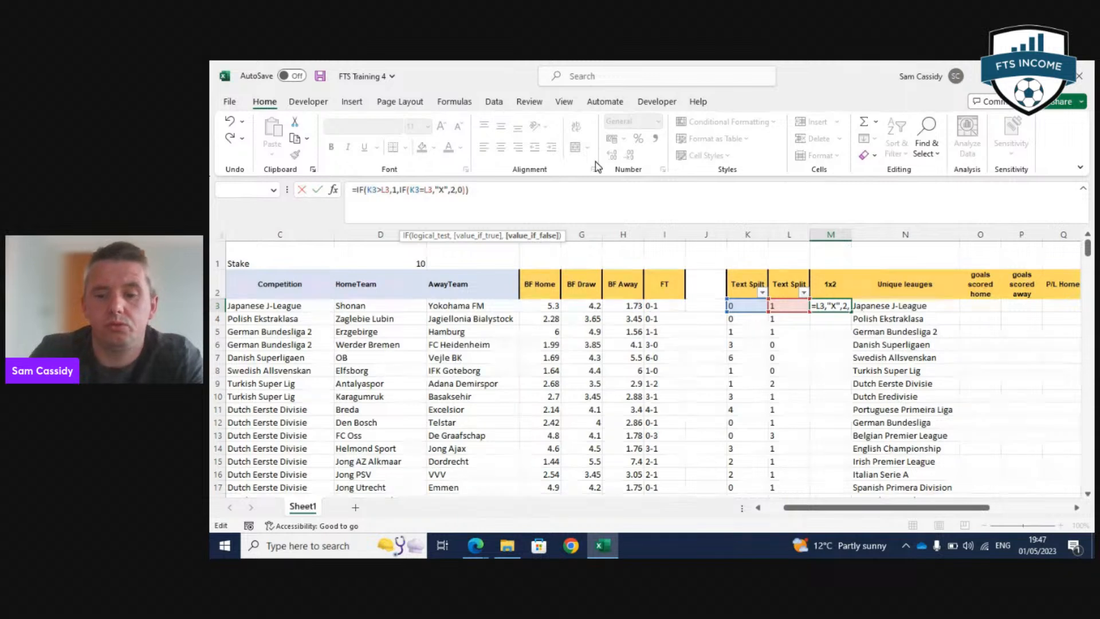
Insert IF(K3<L3, before 2,0 in the M3 formula and enter it, accepting the proposed bracket correction.
type("if")
key("Tab")
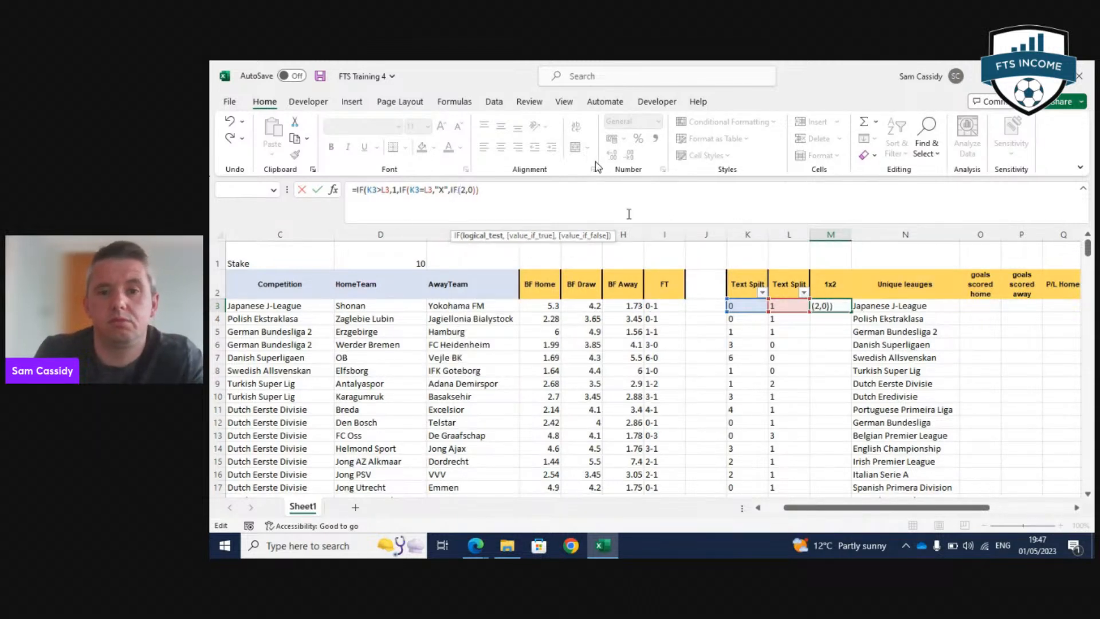
left_click(747, 305)
type("<")
left_click(782, 307)
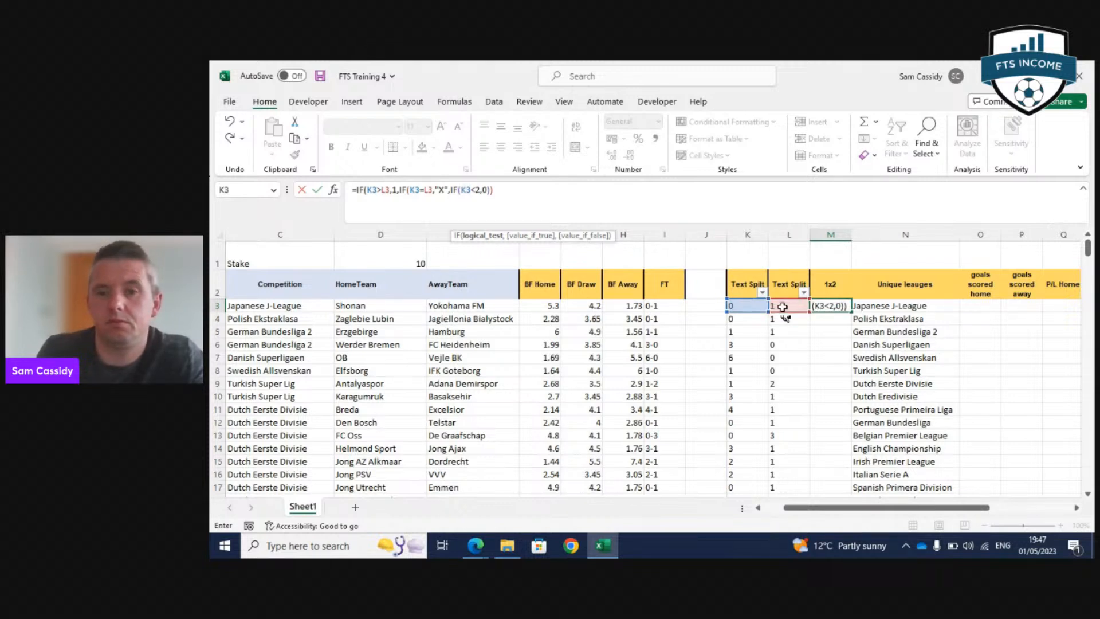
type(",")
key("Return")
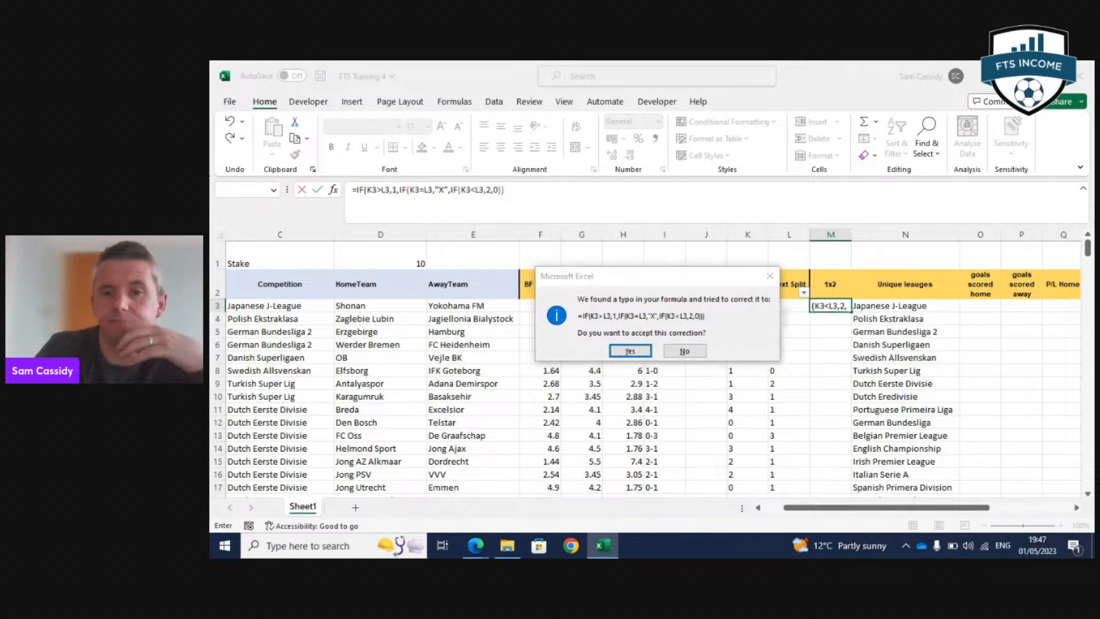
key("Return")
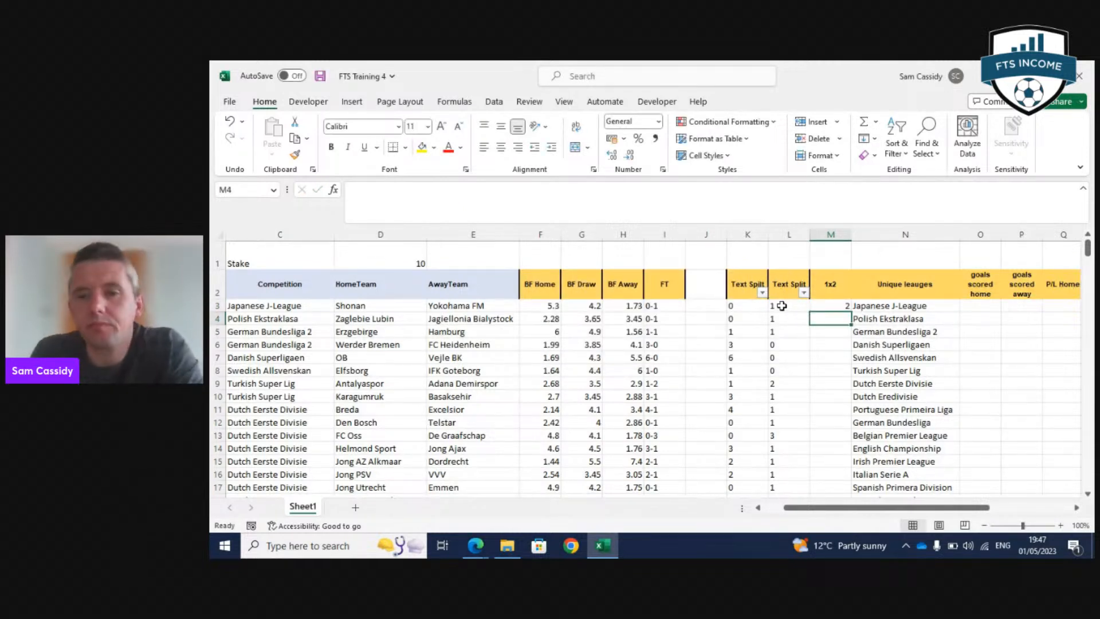
Review the home-win, draw and away-win IF sections of the M3 formula one by one, leaving the formula as it is.
left_click(837, 308)
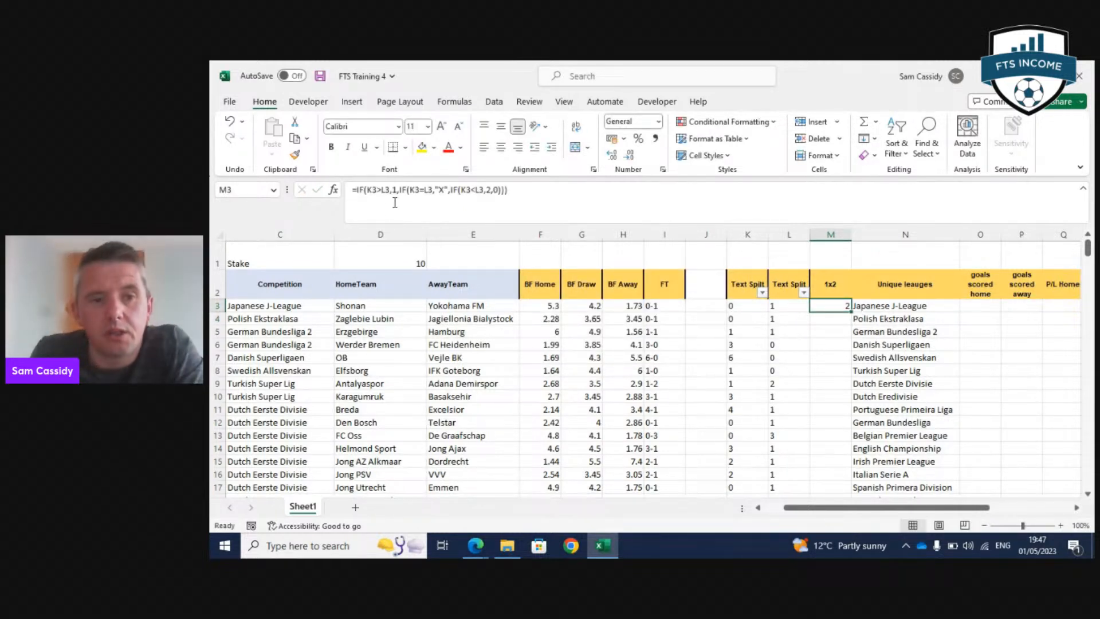
left_click_drag(357, 190, 392, 195)
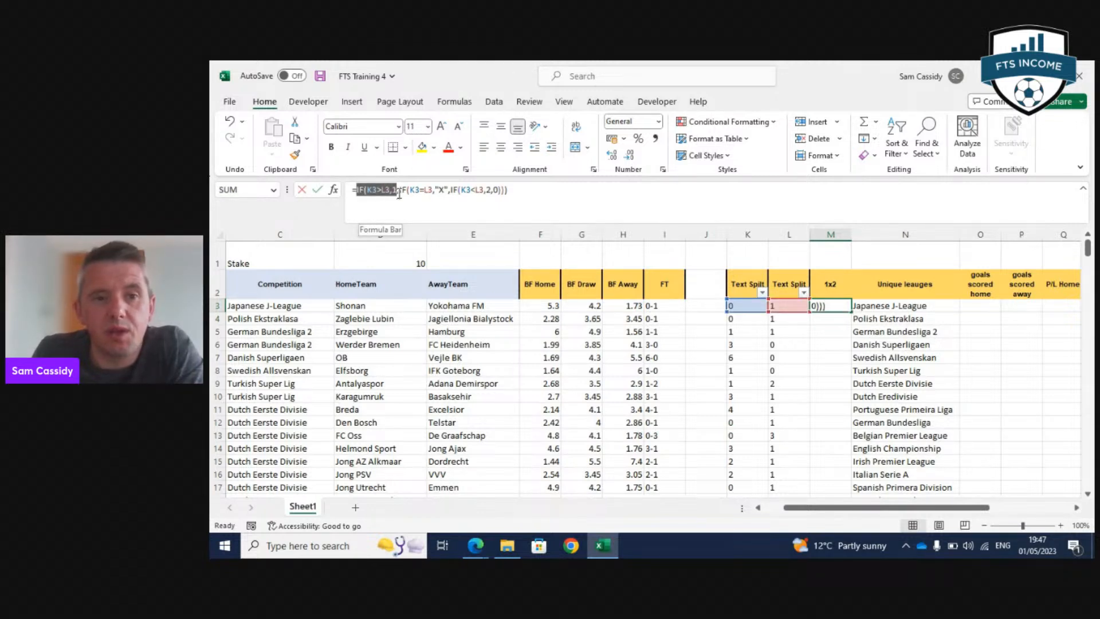
left_click(401, 197)
left_click_drag(401, 197, 492, 191)
left_click(460, 201)
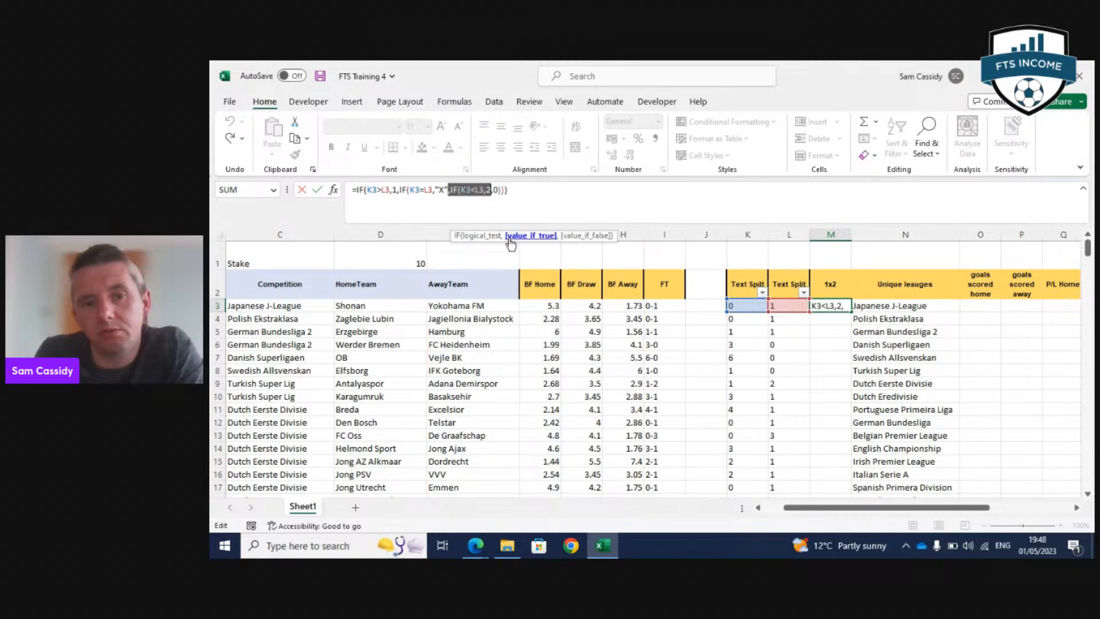
key("Return")
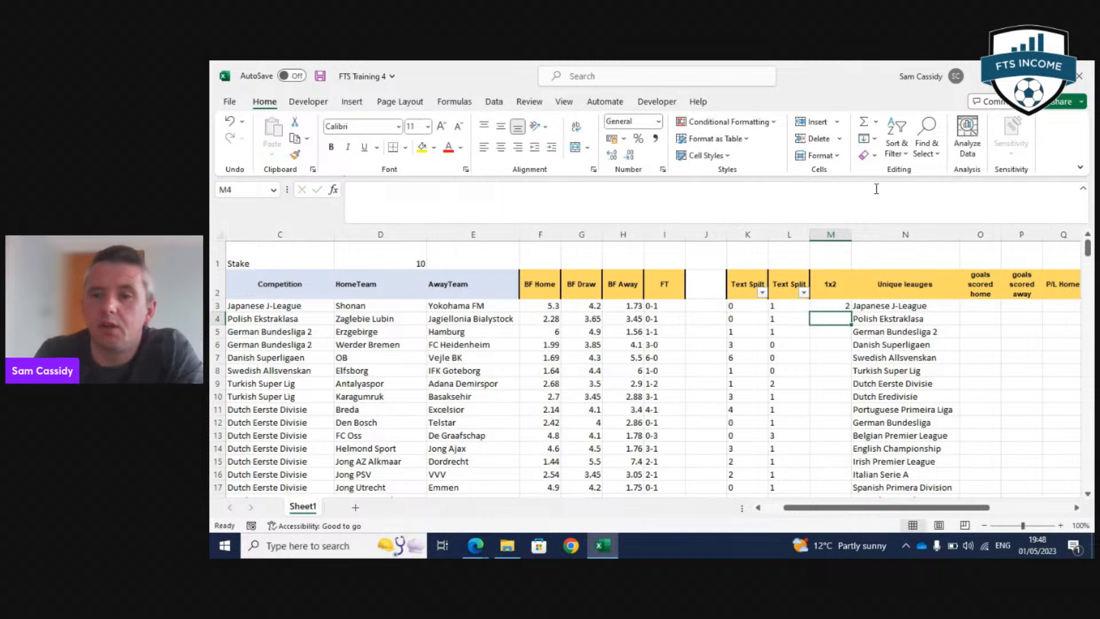
Try a home score of 2 in K3 and a full-time score of 2-1 in I3, and undo both entries.
left_click(741, 304)
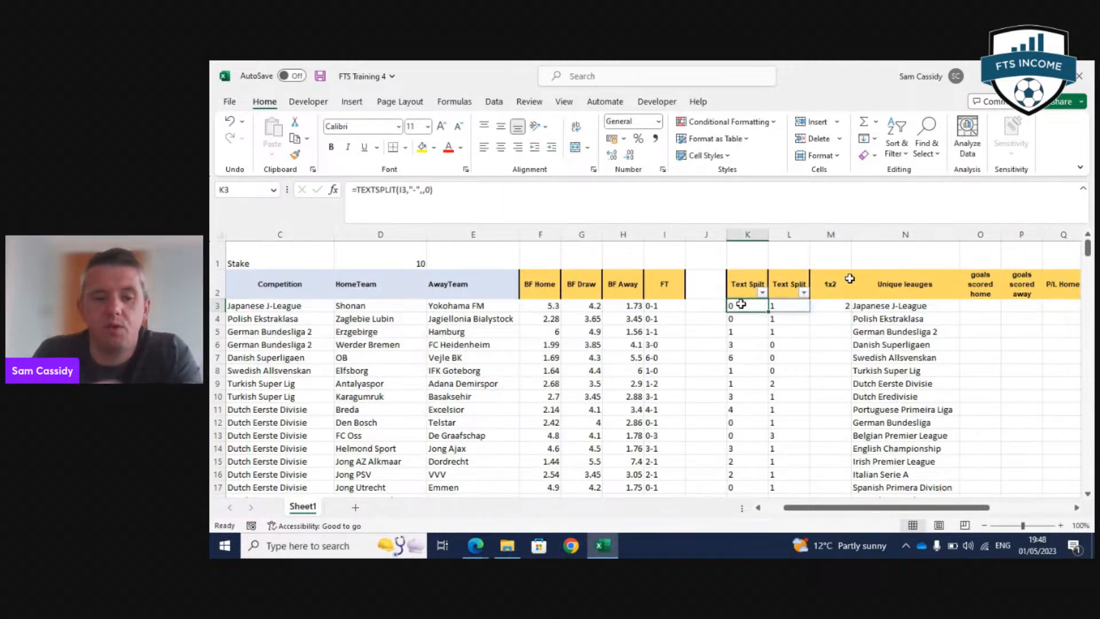
type("2")
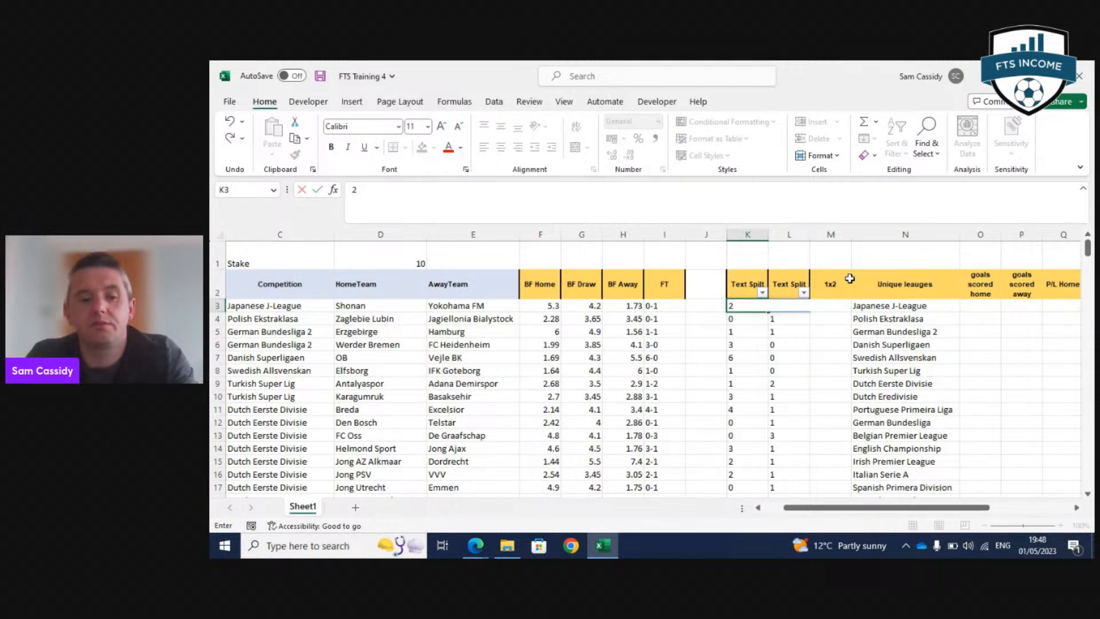
key("Escape")
left_click(655, 305)
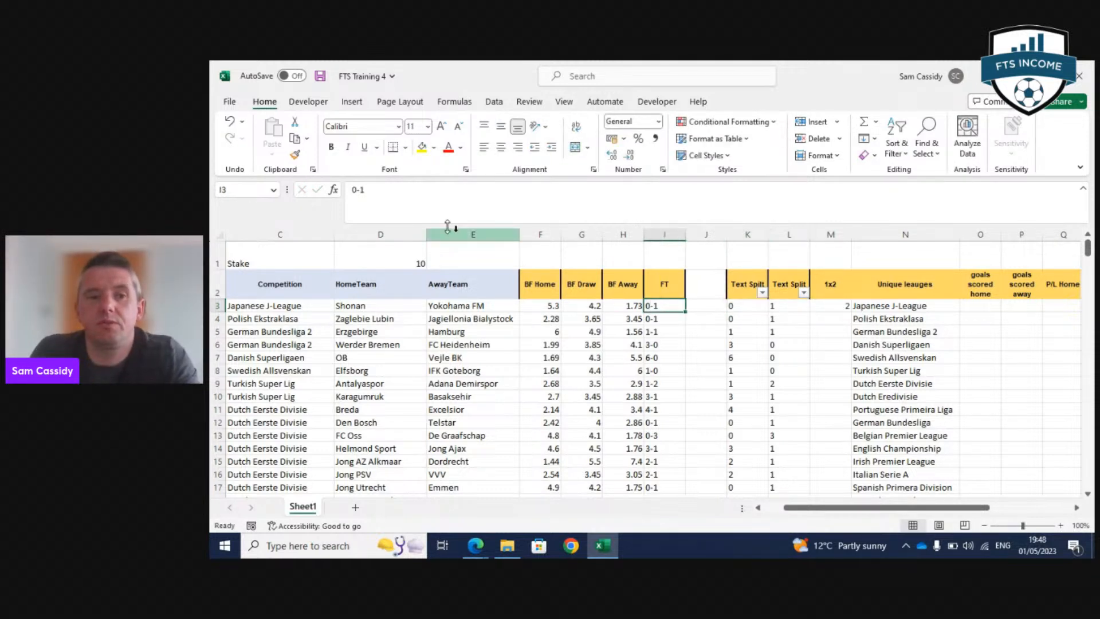
left_click(357, 189)
key("BackSpace")
type("2")
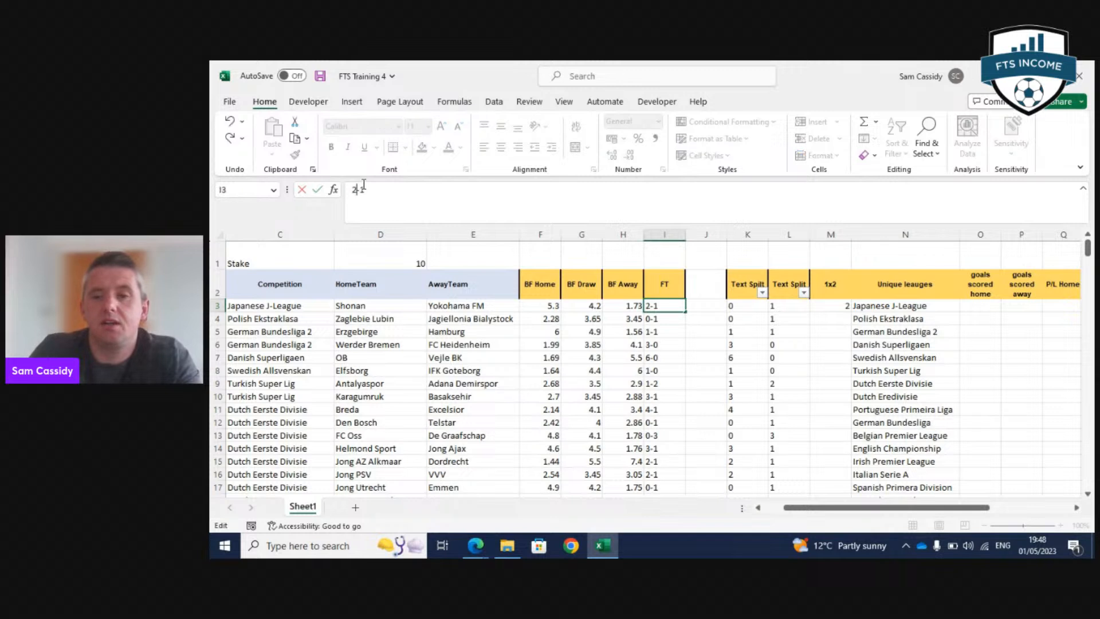
key("Return")
key("ctrl+z")
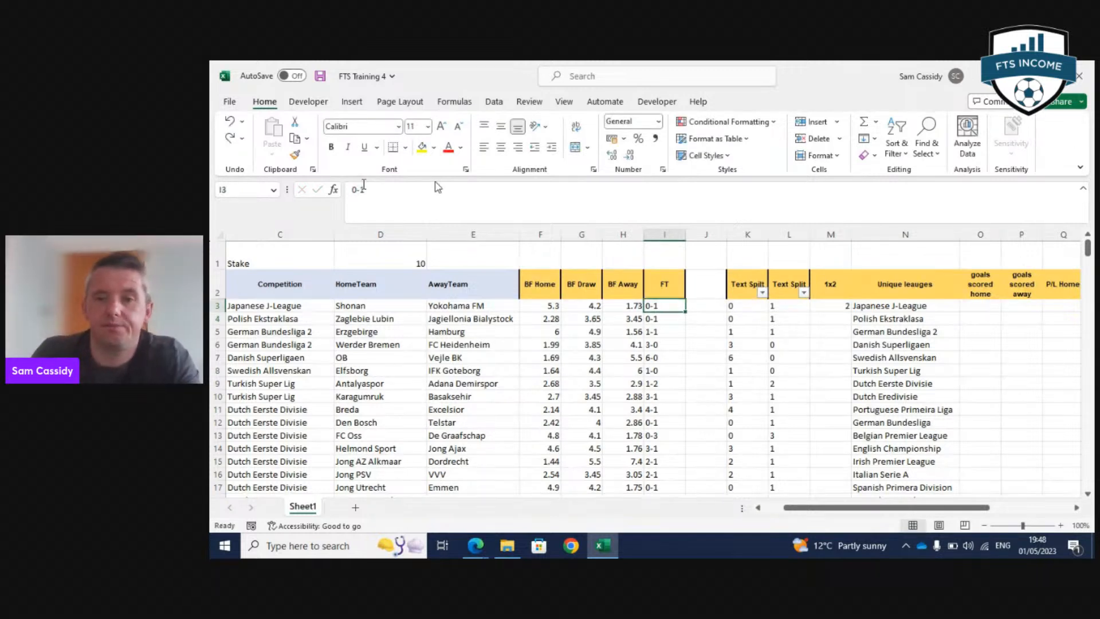
Test the home-win case by entering 2 in K3 and 1 in L3.
left_click(735, 306)
type("2")
key("Return")
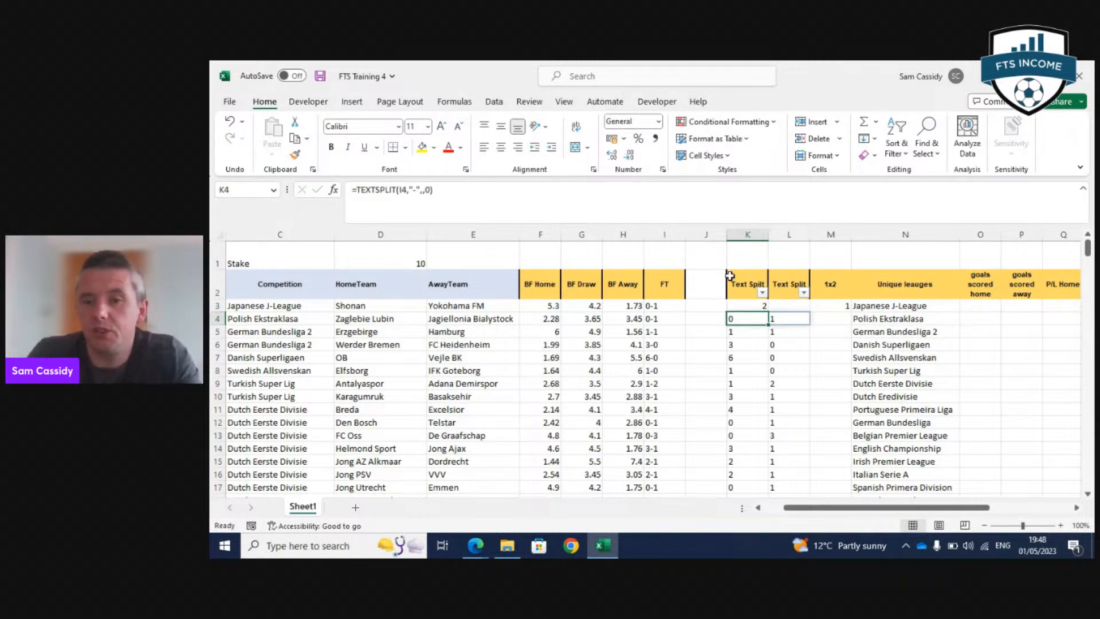
left_click(795, 305)
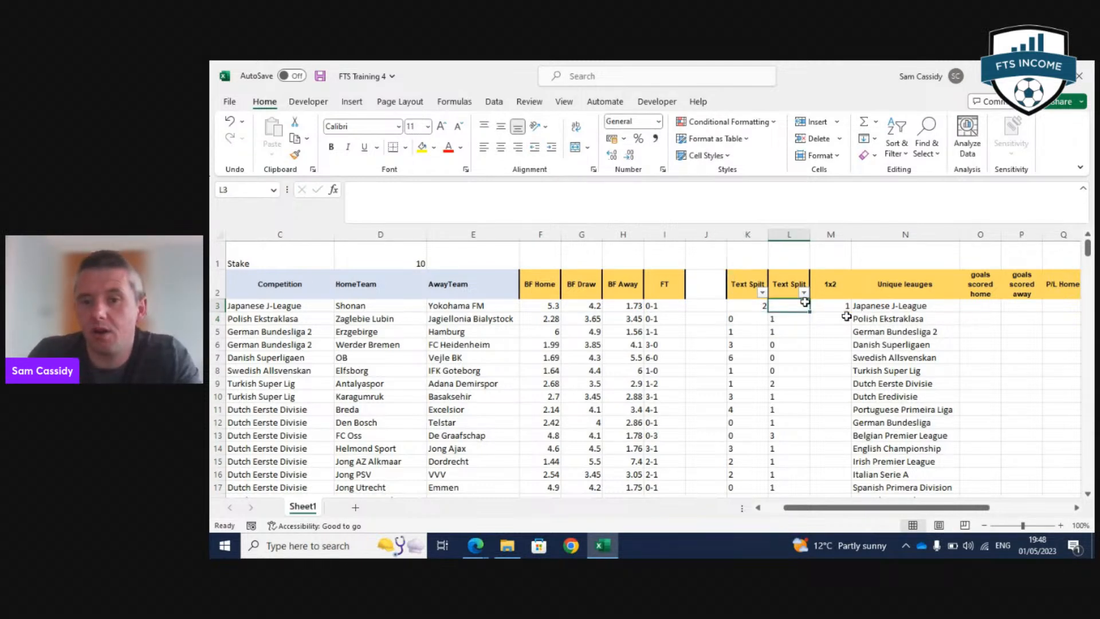
type("1")
key("Tab")
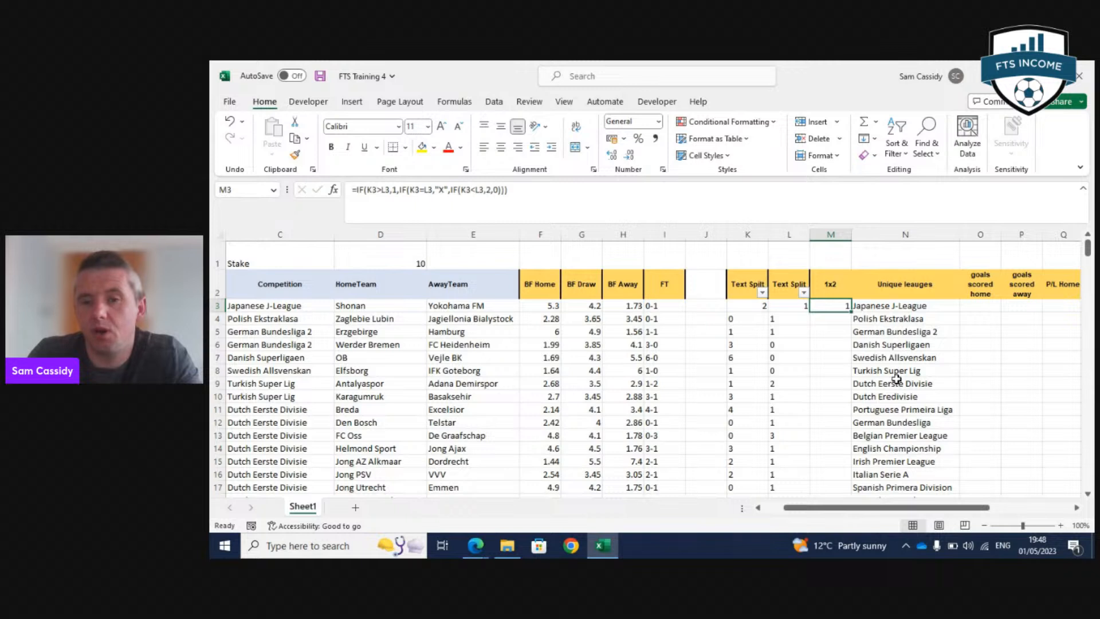
Test the draw case with 2 in L3, and restore the TEXTSPLIT formula for K3:L3 from the row below.
left_click(739, 307)
left_click(792, 307)
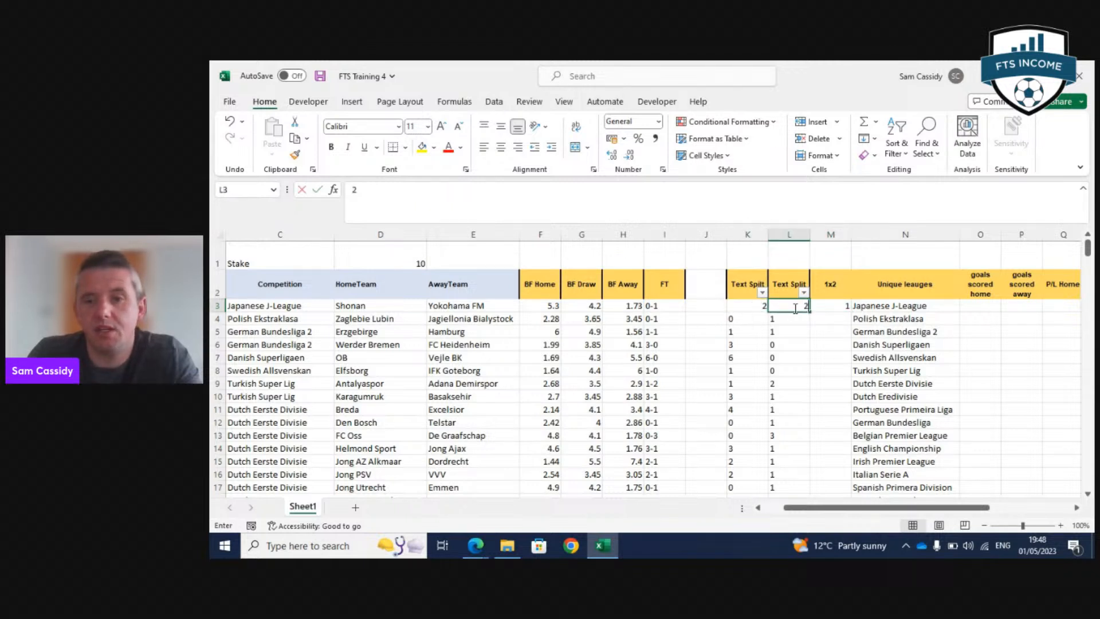
type("2")
key("Tab")
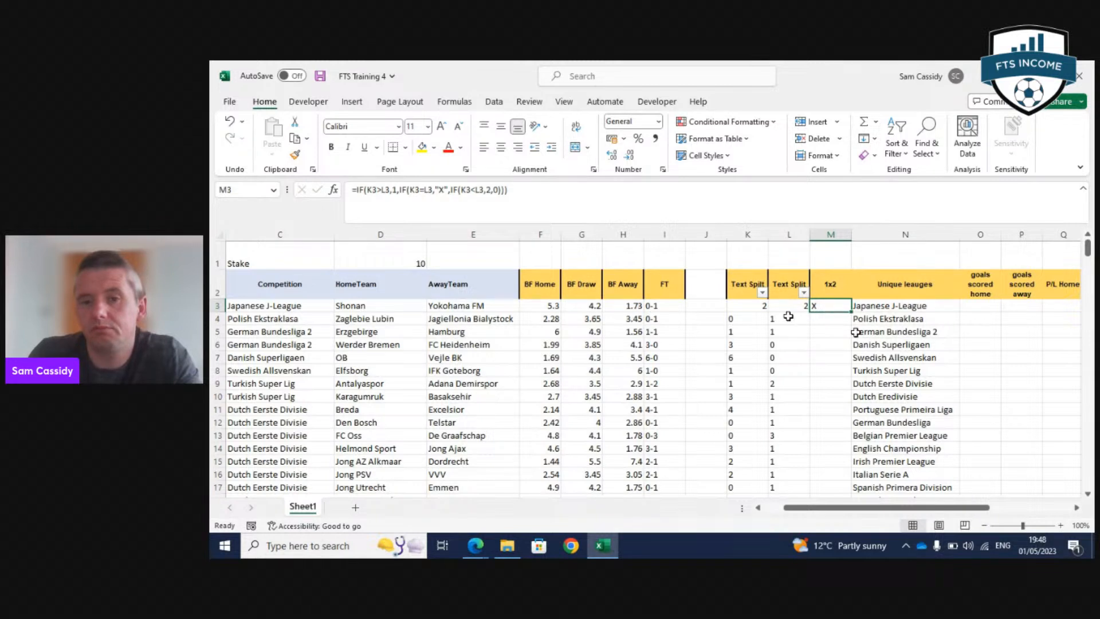
left_click_drag(742, 318, 810, 309)
left_click(818, 335)
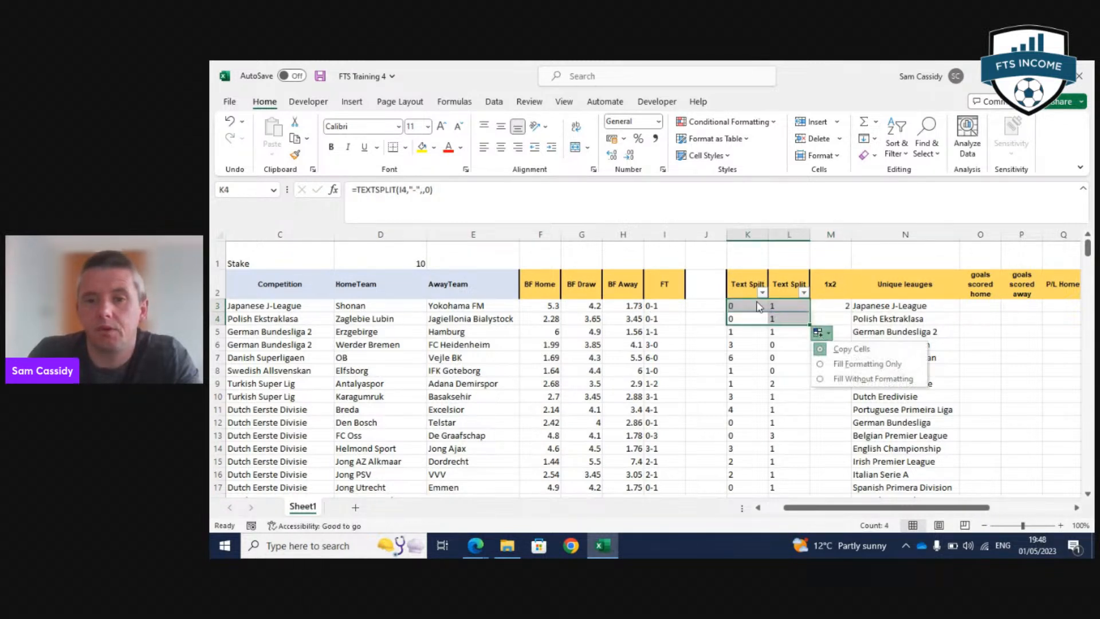
Replace the TEXTSPLIT formulas in K3:L288 with their values.
left_click(748, 307)
key("shift+Right")
key("ctrl+shift+Down")
key("ctrl+q")
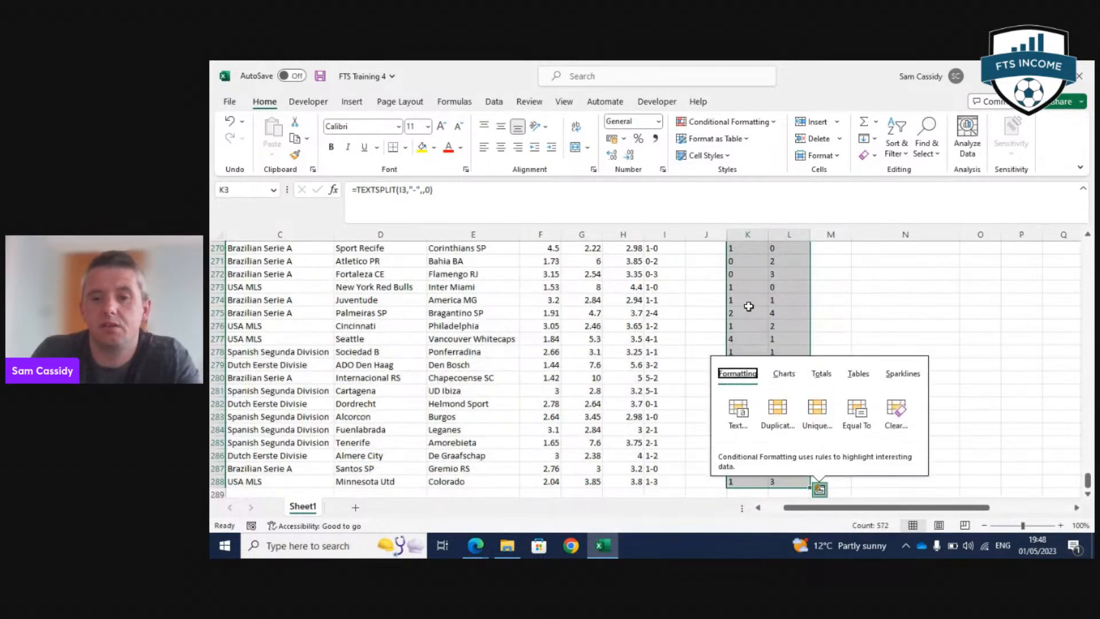
key("Escape")
key("ctrl+c")
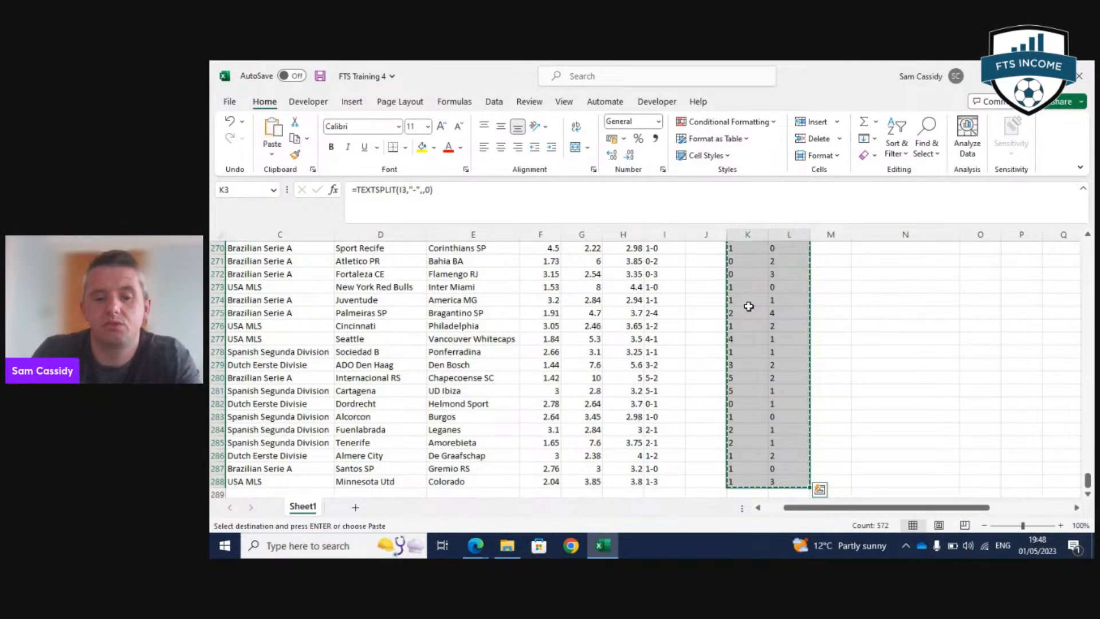
key("ctrl+alt+v")
key("v")
key("Return")
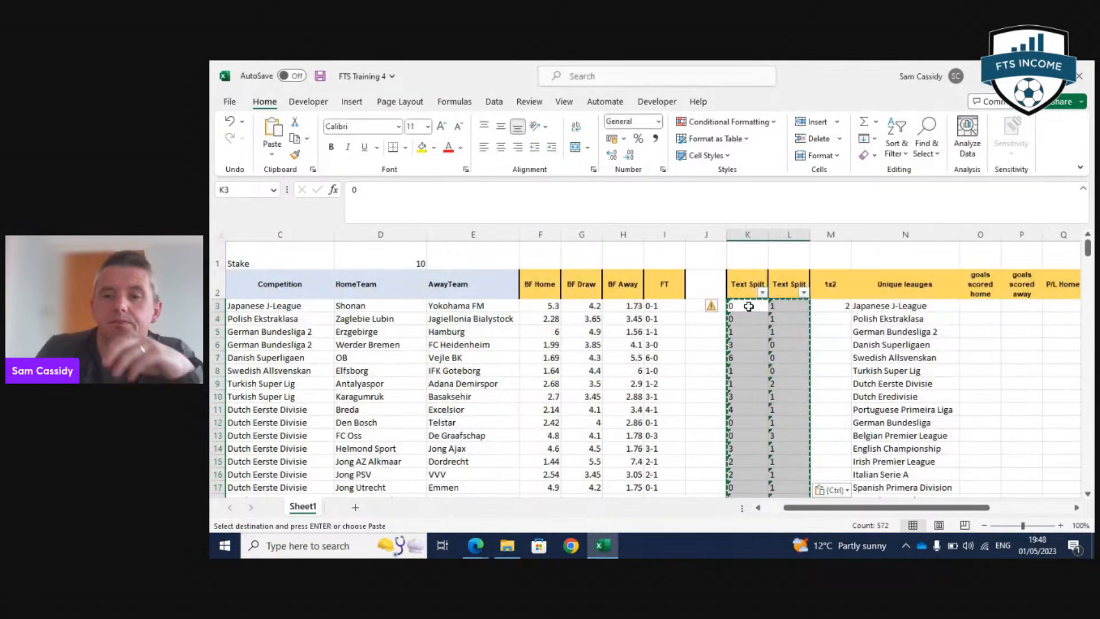
Convert the split scores stored as text in columns K and L to numbers.
left_click(714, 306)
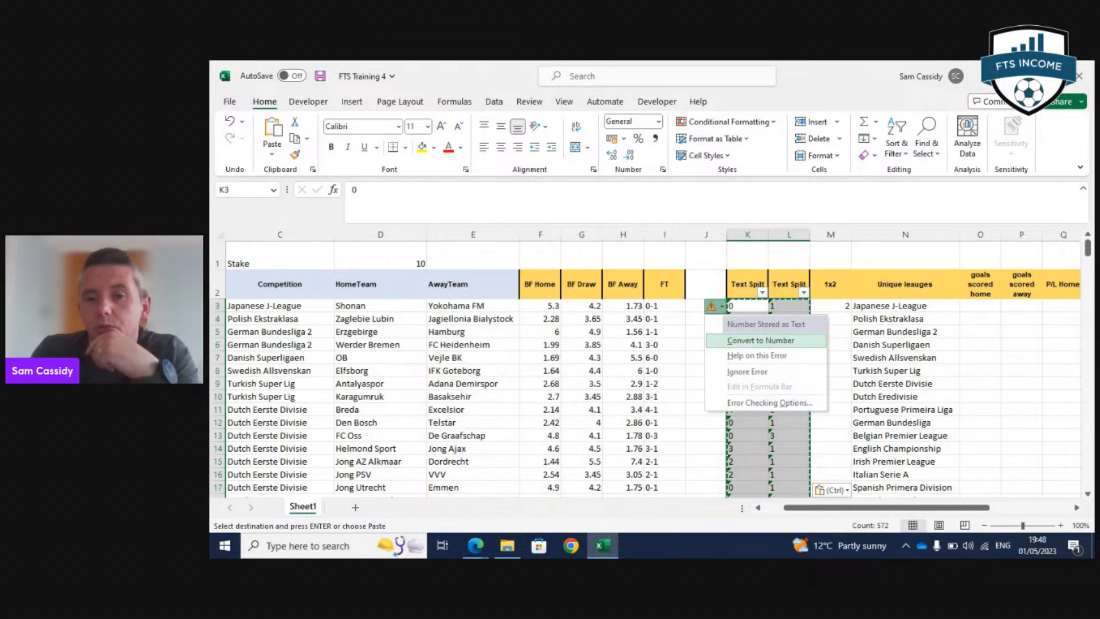
left_click(765, 341)
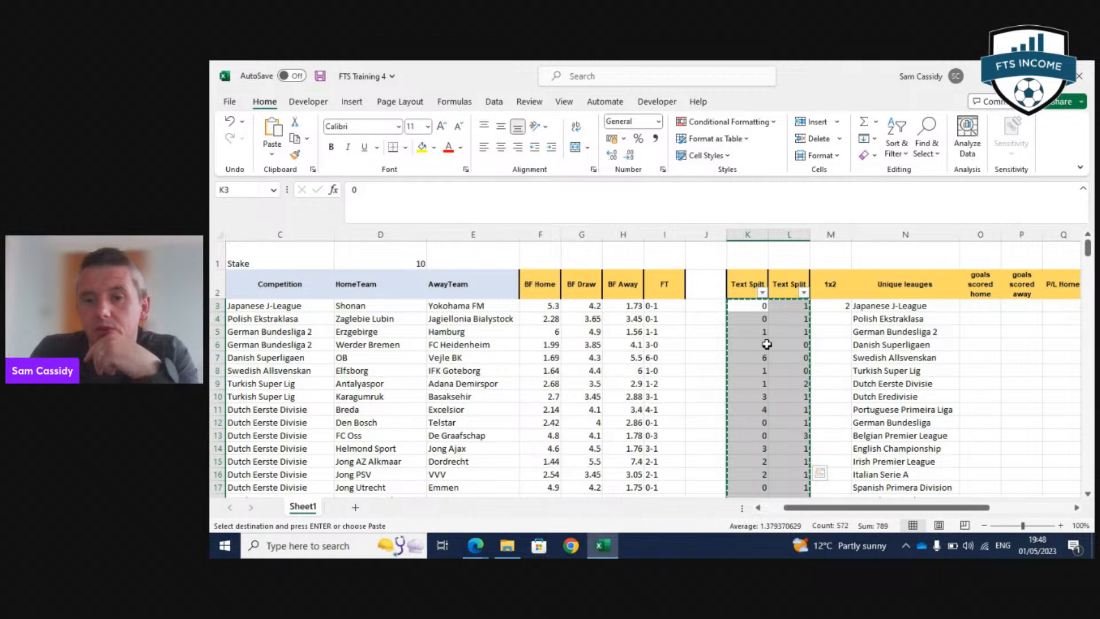
left_click(767, 345)
Fill the M3 formula down the 1x2 column and reapply the filter across the headers K2:M2.
left_click(832, 308)
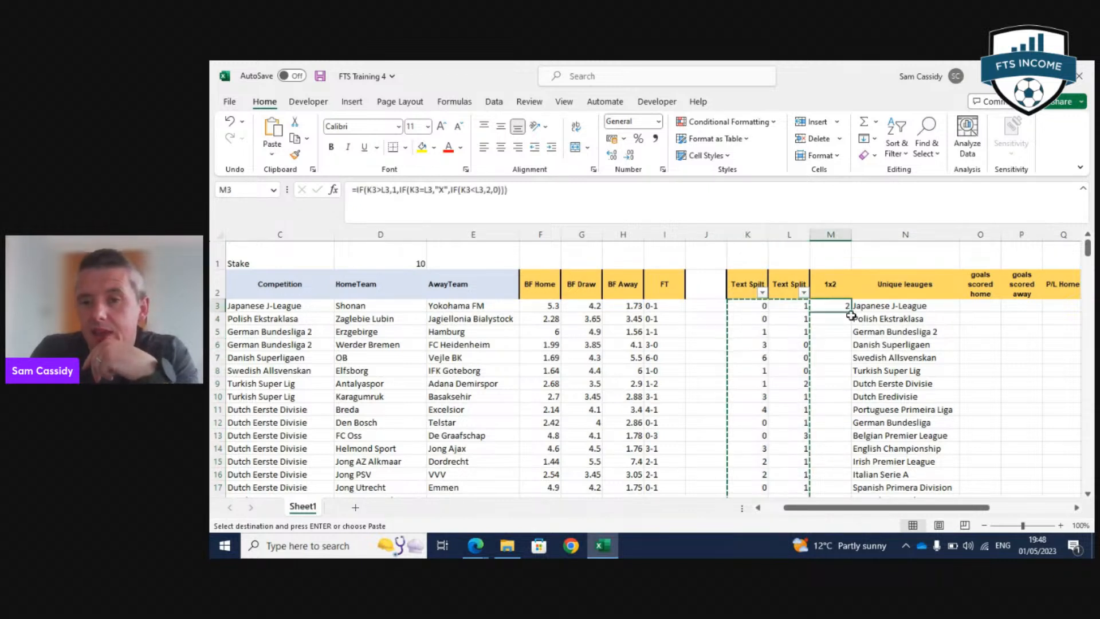
double_click(851, 314)
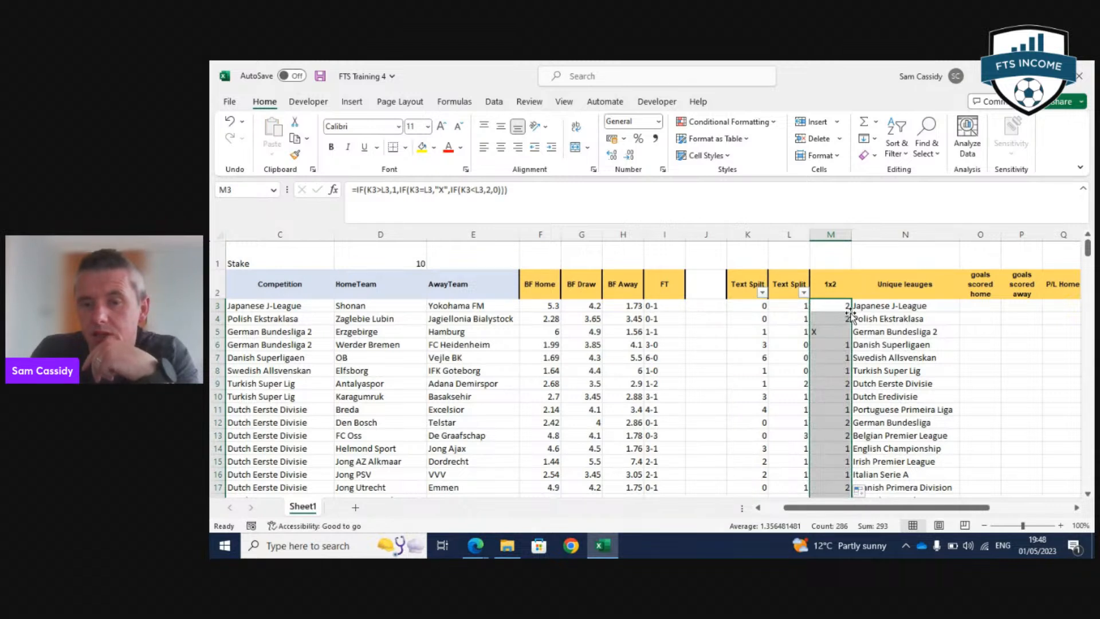
left_click(840, 290)
left_click_drag(755, 287, 833, 287)
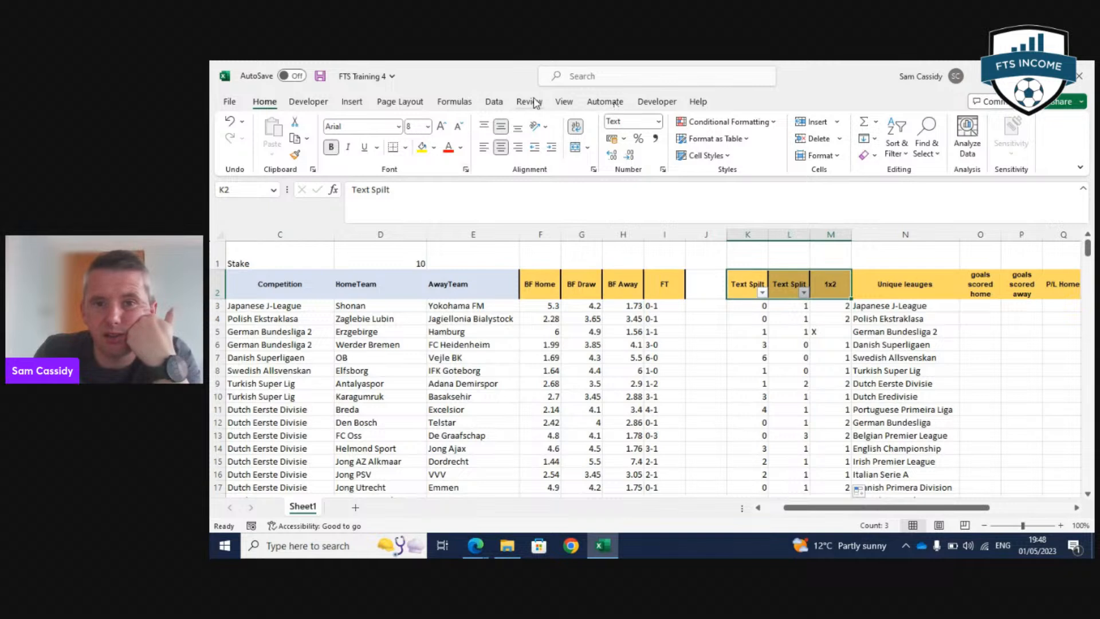
left_click(494, 102)
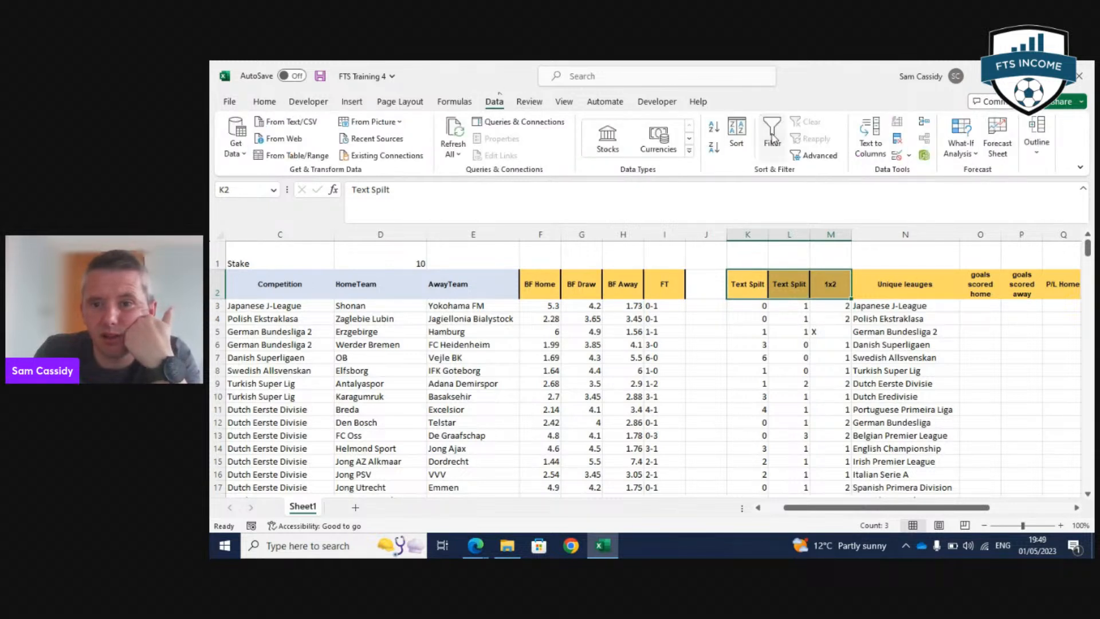
Filter the 1x2 column to X only and check the split scores of the listed matches.
left_click(847, 294)
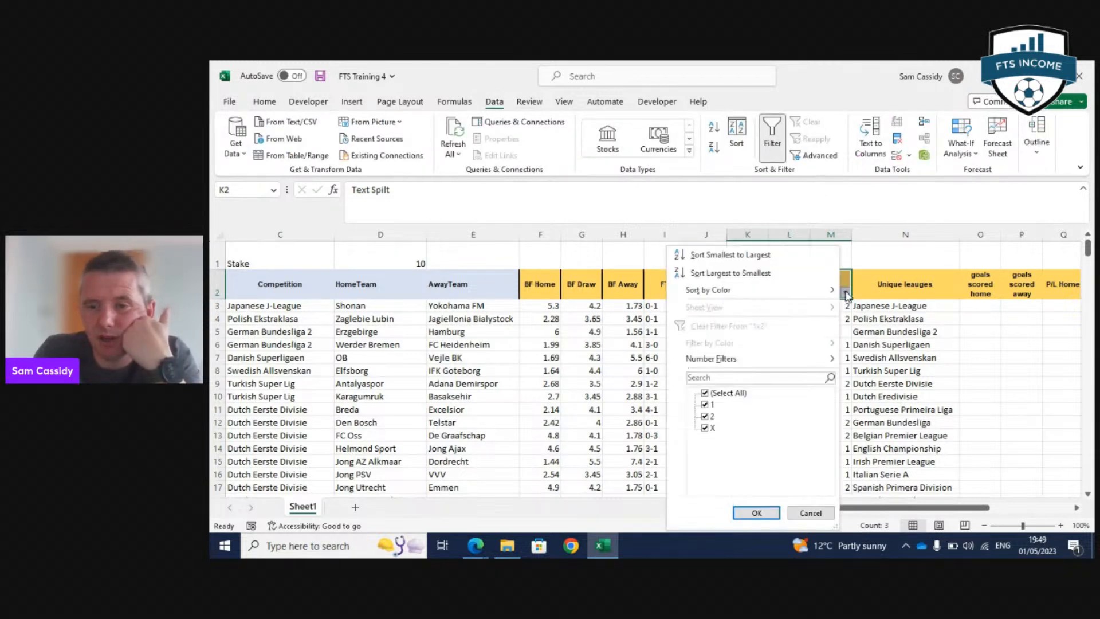
left_click(727, 393)
left_click(709, 428)
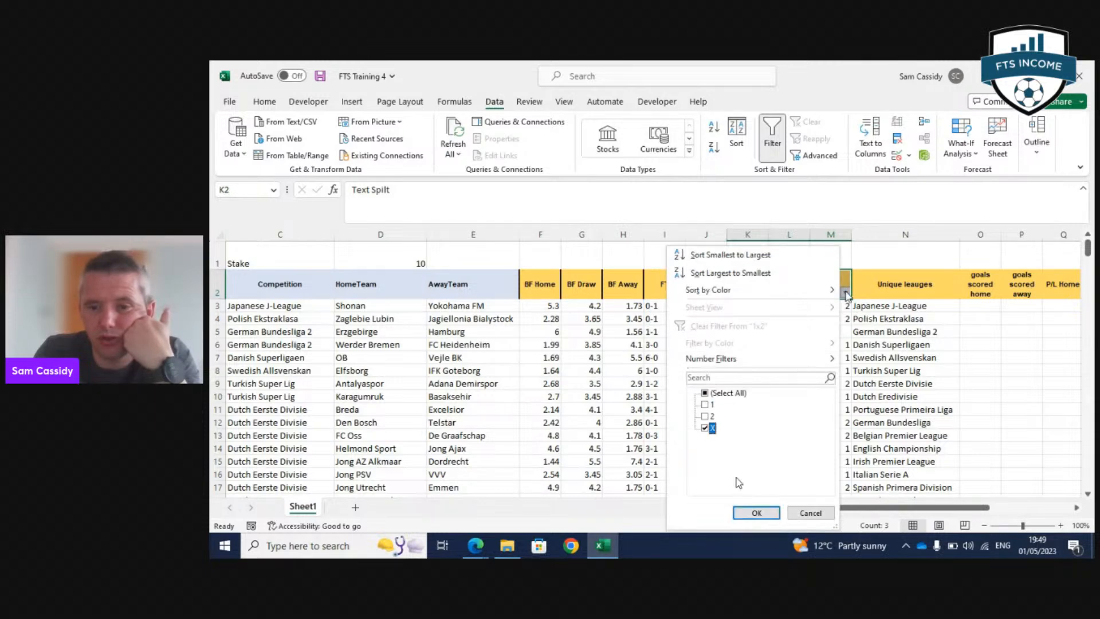
left_click(756, 513)
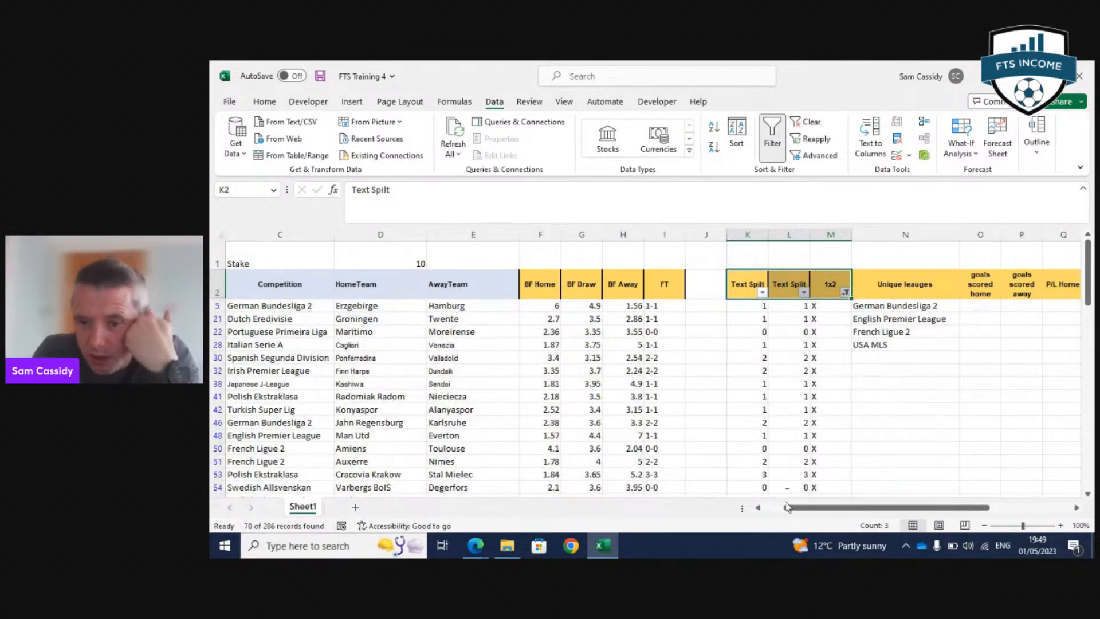
scroll(683, 407, "down", 3)
scroll(684, 411, "down", 5)
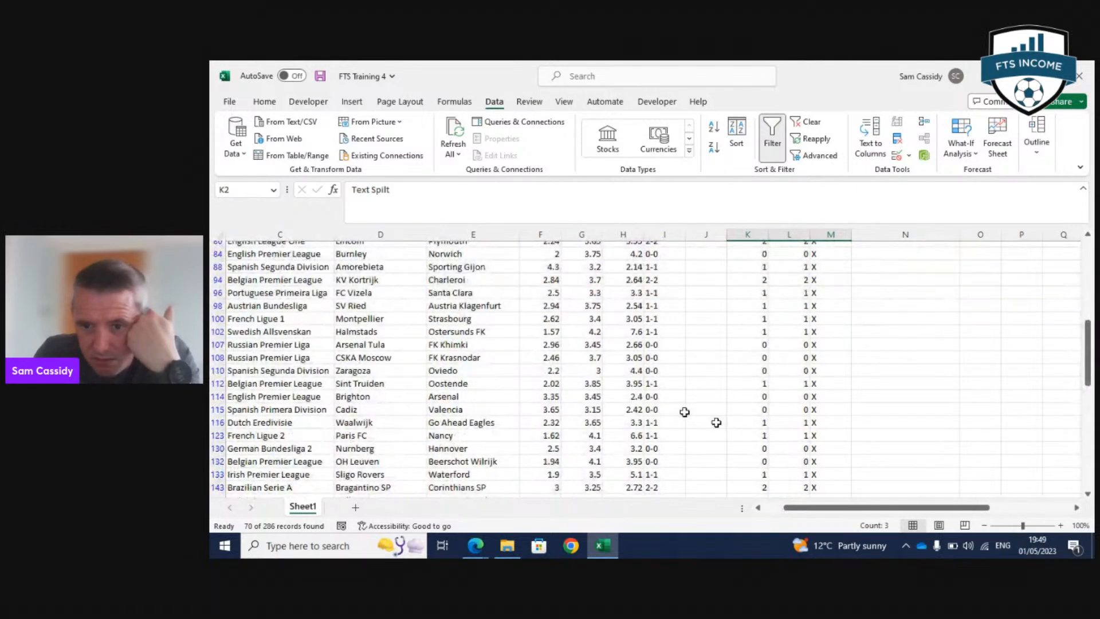
scroll(820, 455, "down", 3)
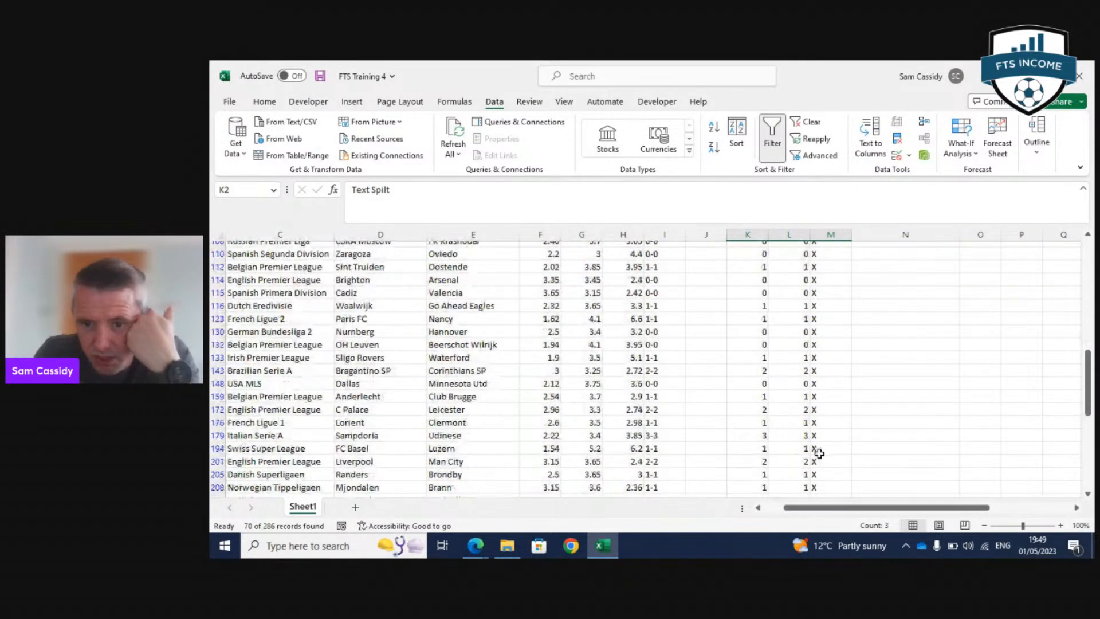
scroll(749, 461, "down", 5)
scroll(749, 463, "up", 15)
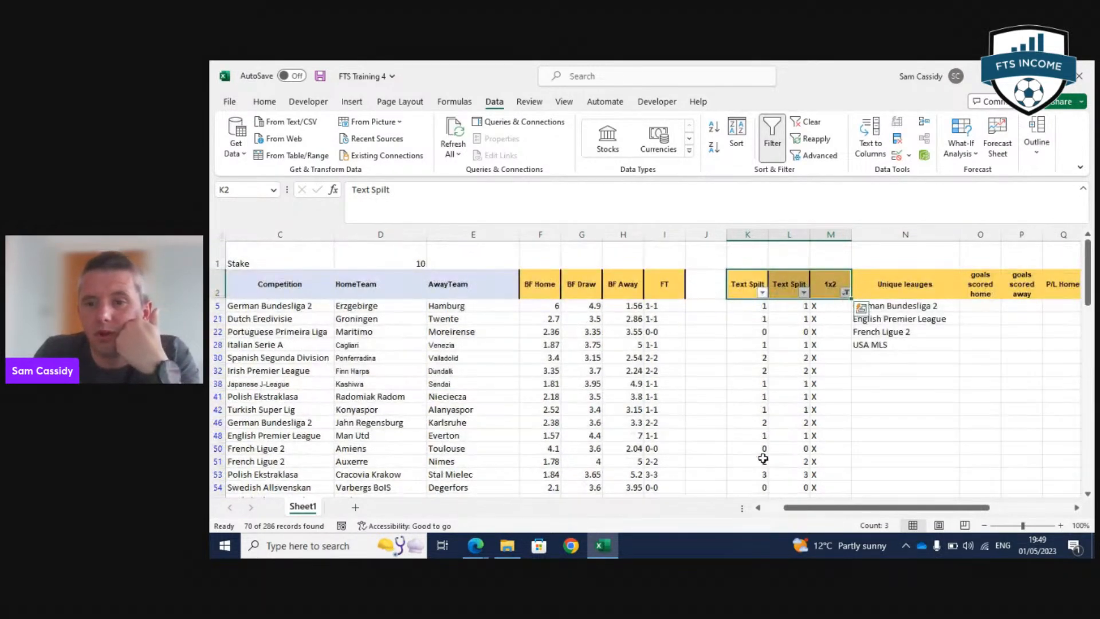
Change the 1x2 column filter to show only the matches with result 1.
left_click(846, 292)
left_click(705, 393)
left_click(705, 393)
left_click(705, 404)
left_click(757, 513)
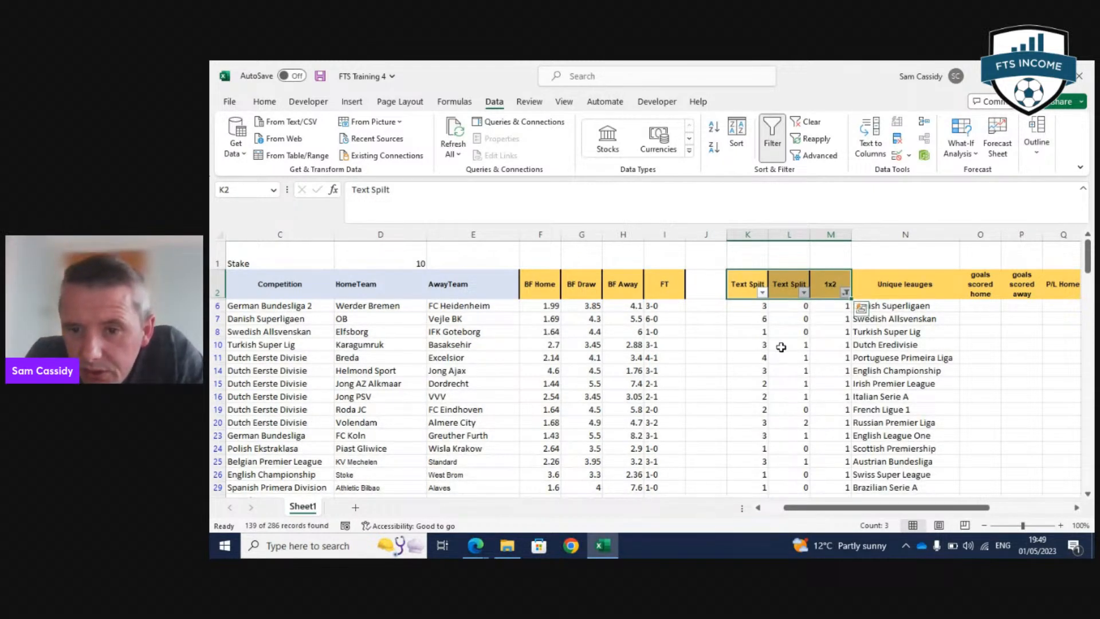
Remove the filter from the 1x2 column so that all matches are listed again.
left_click(845, 292)
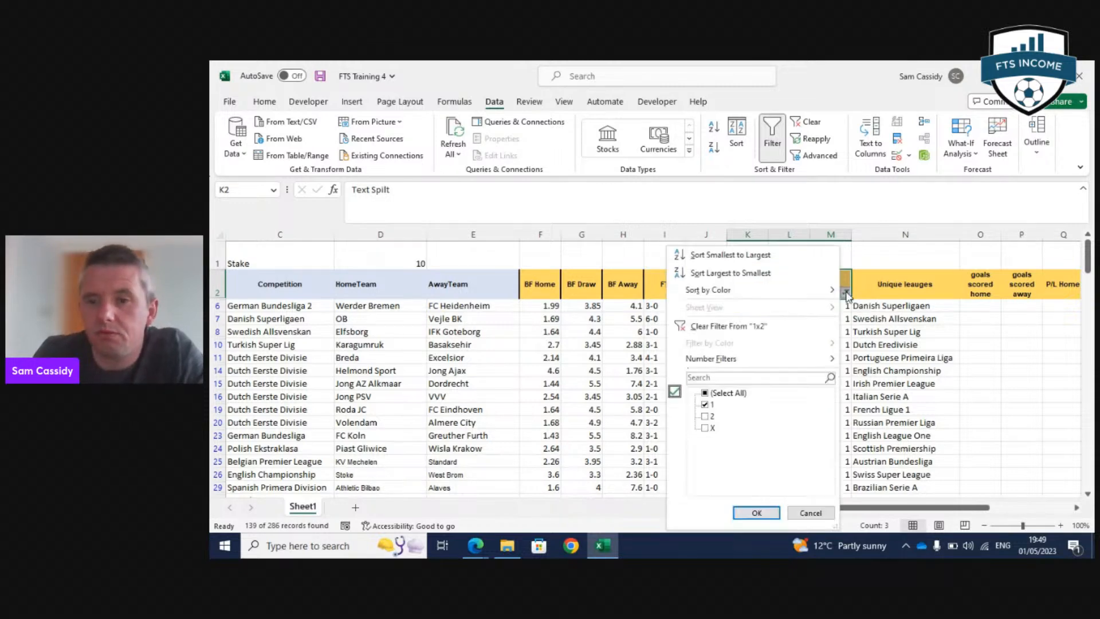
left_click(762, 512)
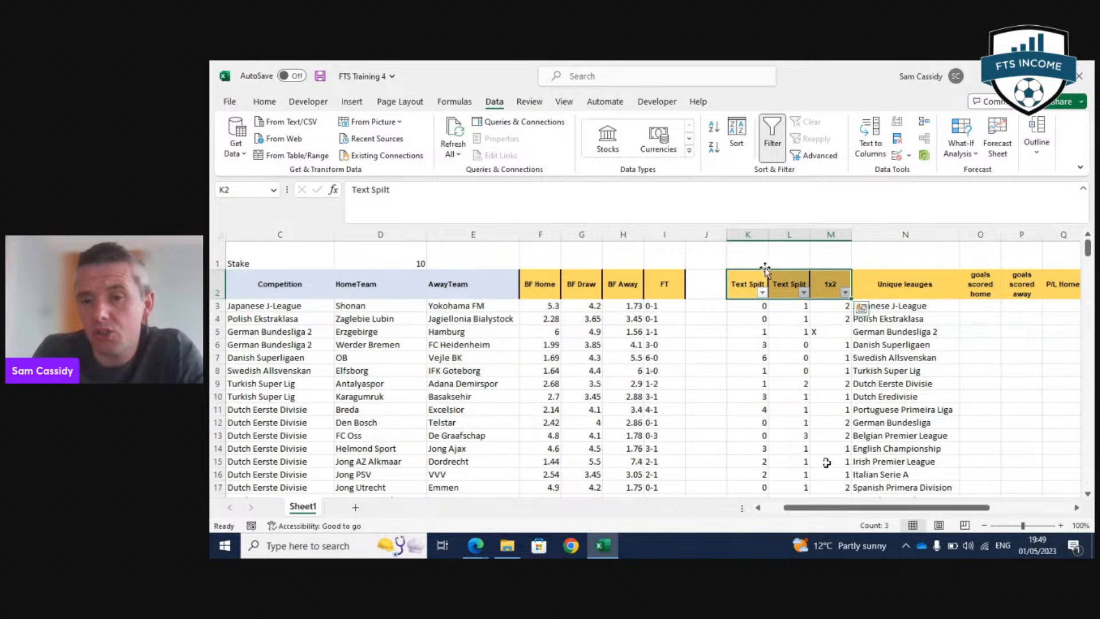
mouse_move(842, 305)
left_mouse_down()
mouse_move(842, 370)
mouse_move(842, 312)
left_mouse_up()
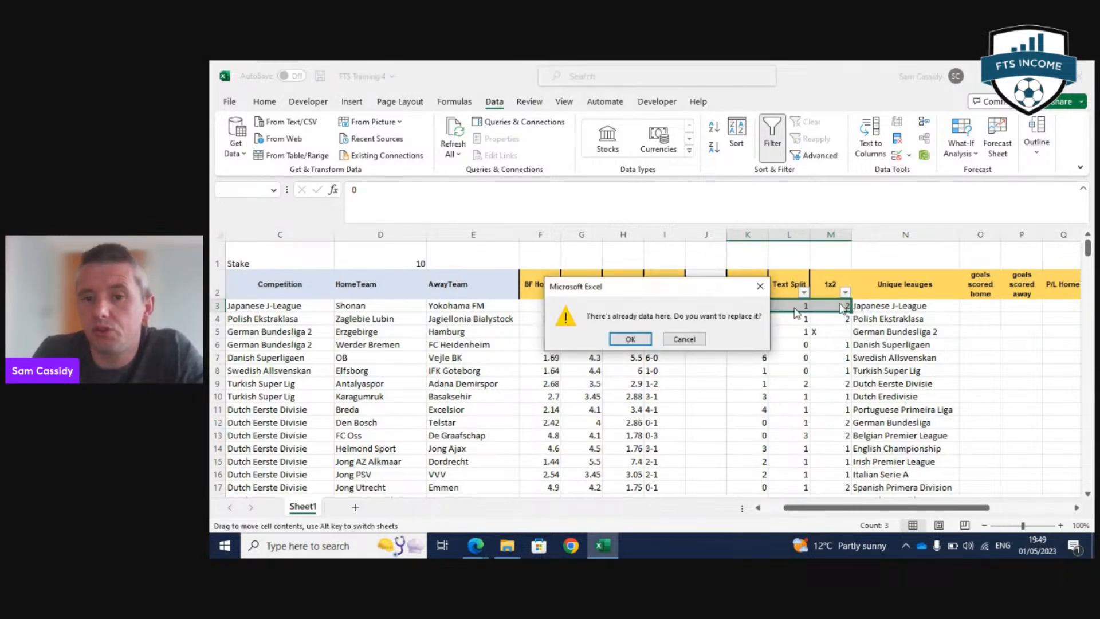
key("Escape")
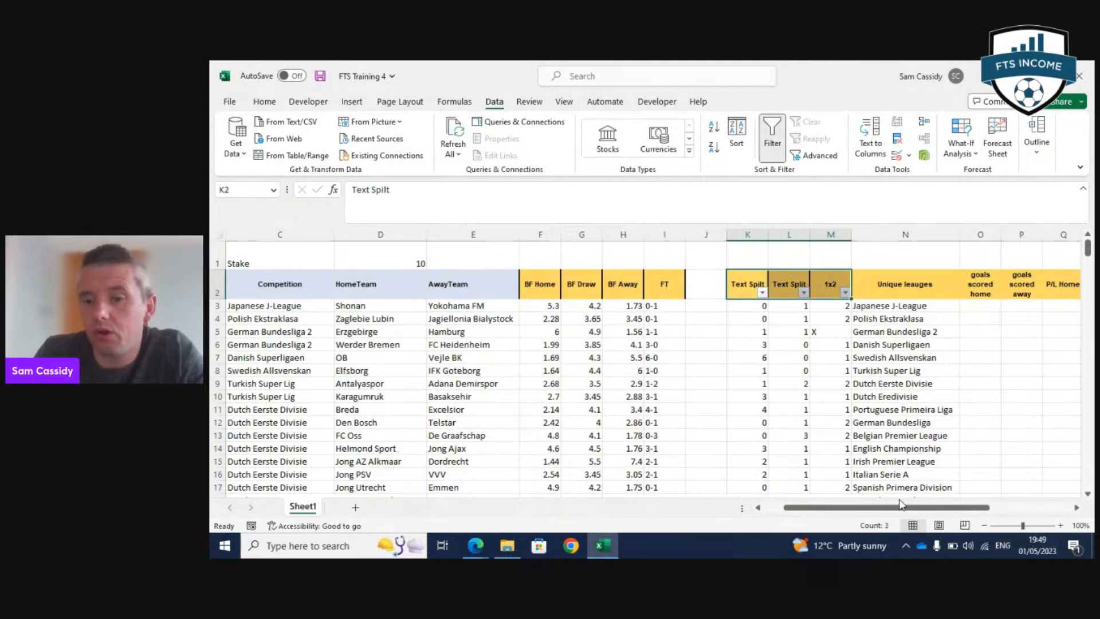
Review the nested IF formula in cell M3 that produces the 1x2 result.
mouse_move(903, 506)
left_mouse_down()
mouse_move(898, 514)
mouse_move(922, 515)
left_mouse_up()
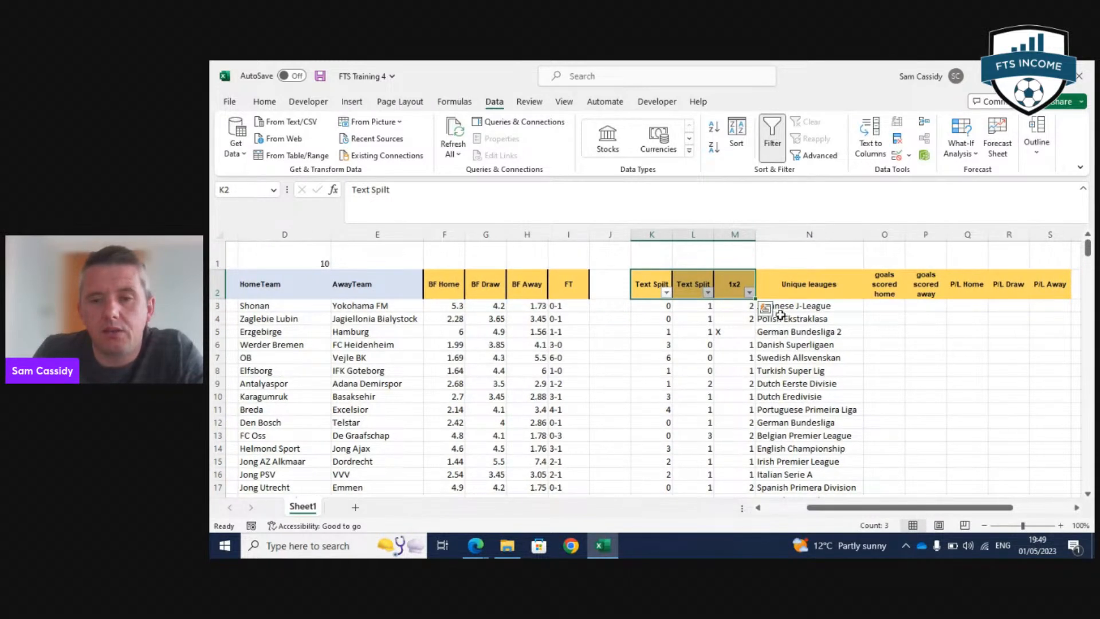
left_click(739, 304)
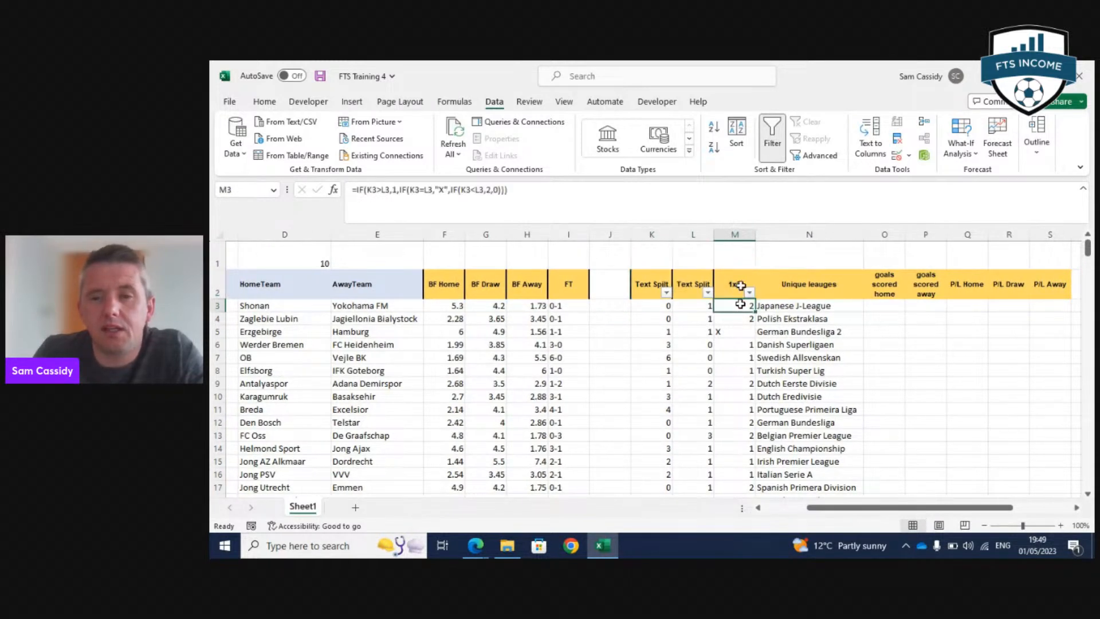
left_click(541, 192)
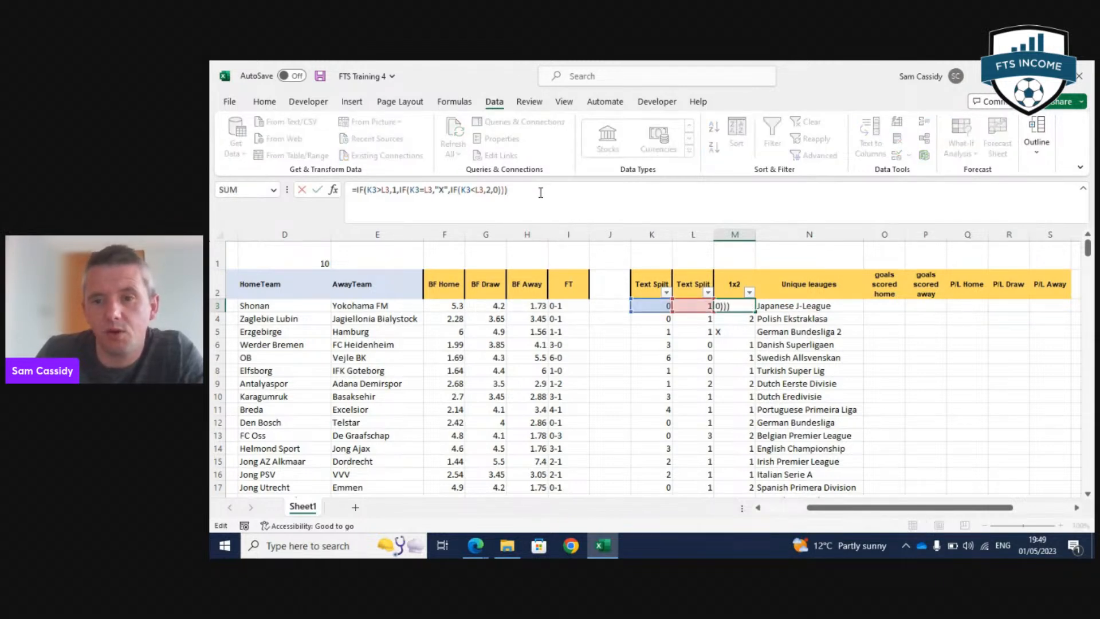
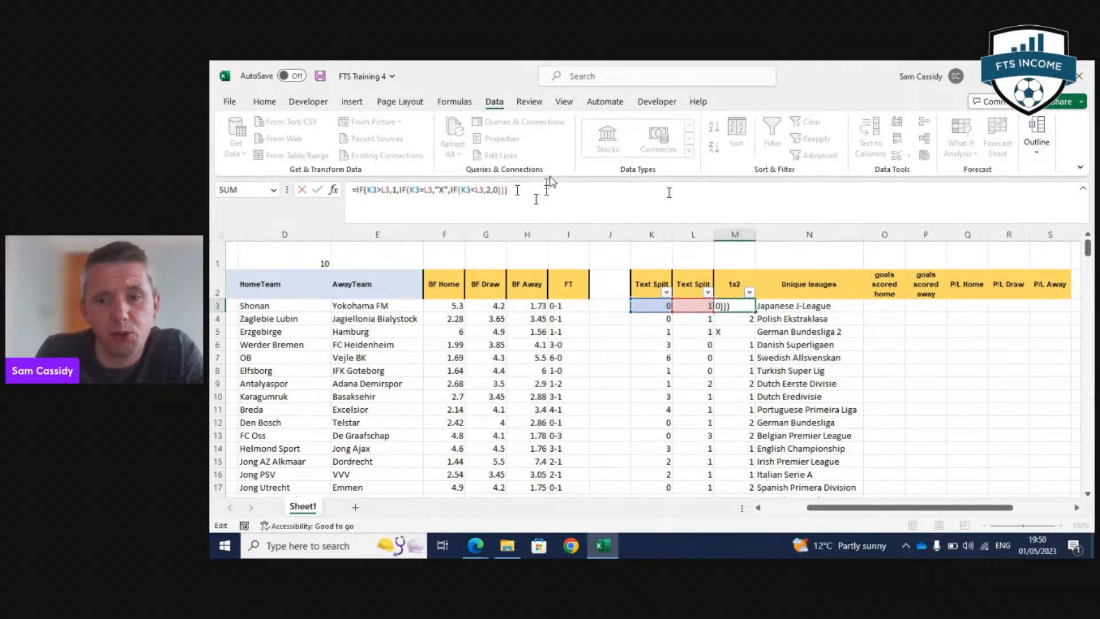
right_click(683, 182)
left_click(628, 194)
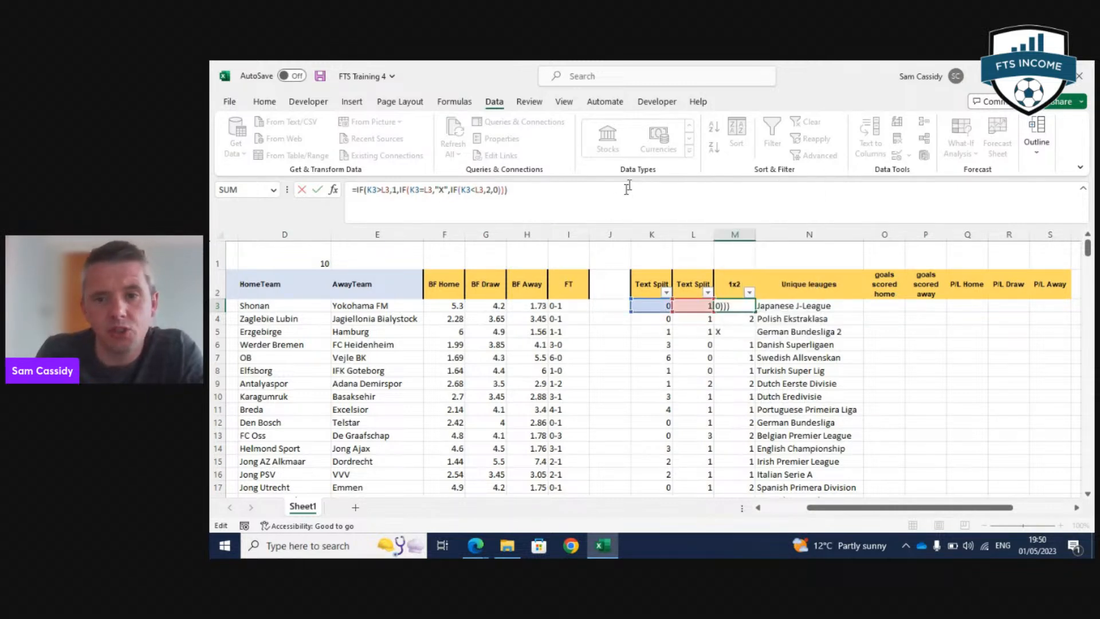
key("ctrl+Return")
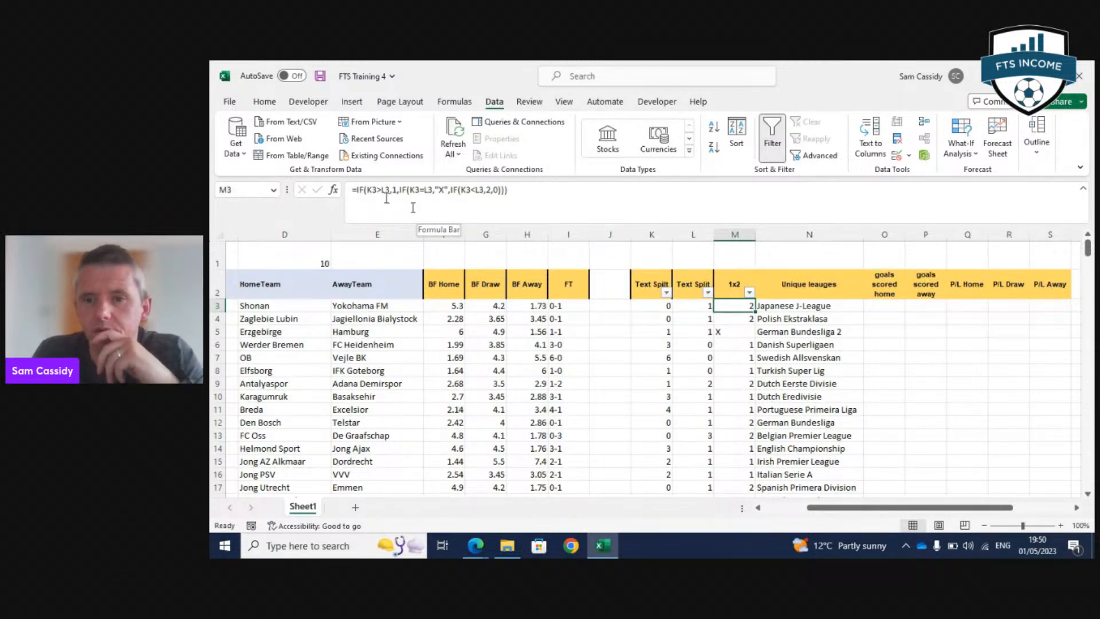
left_click(802, 381)
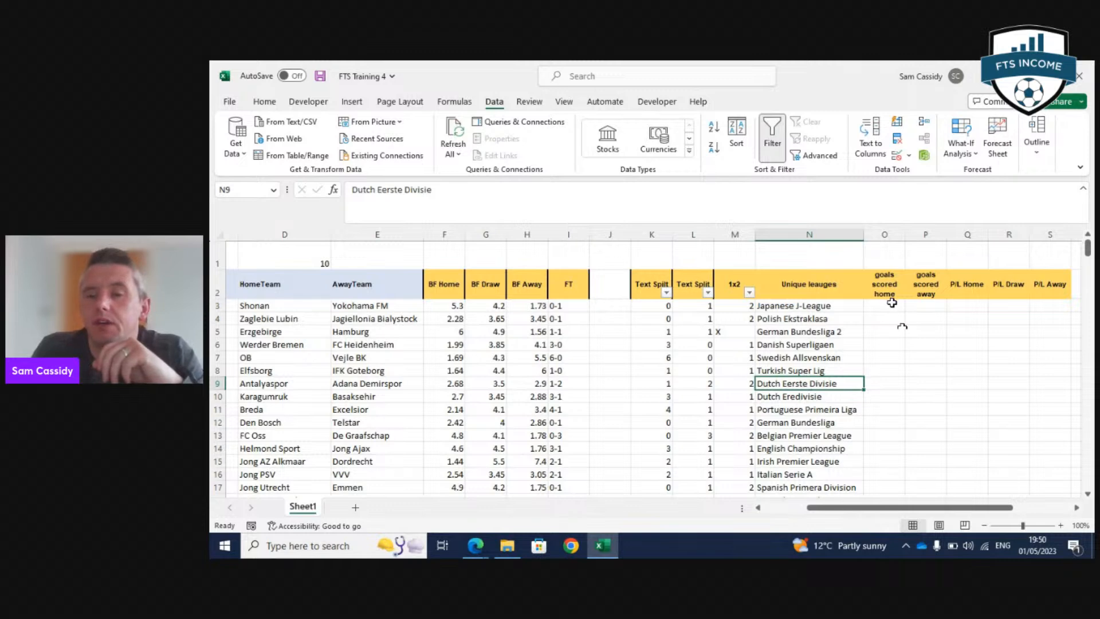
left_click(892, 303)
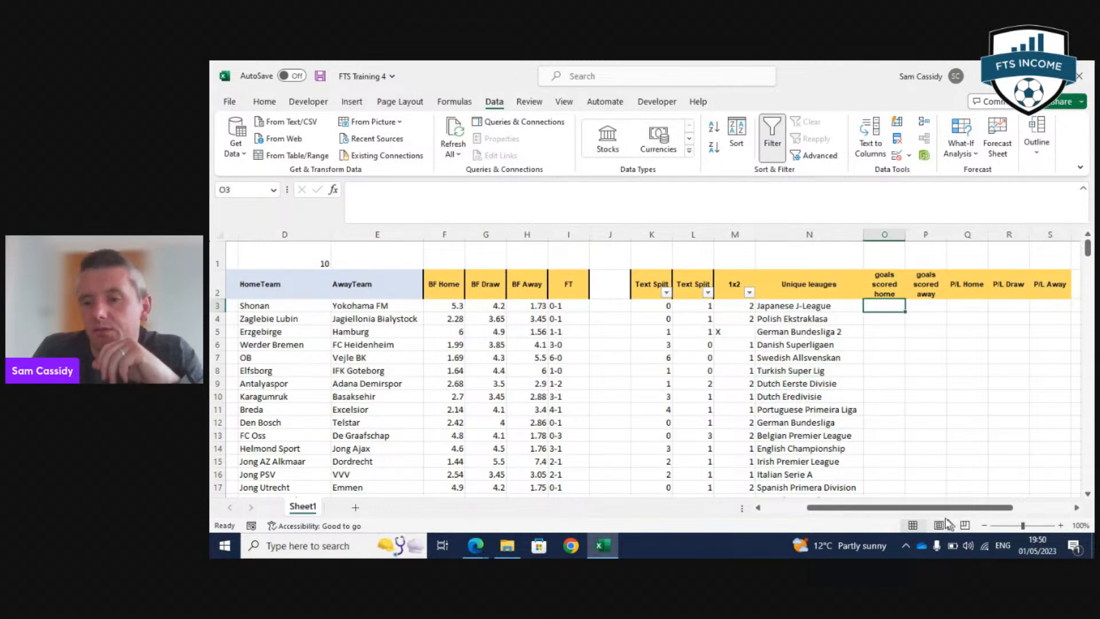
left_click_drag(941, 508, 994, 513)
left_click(675, 233)
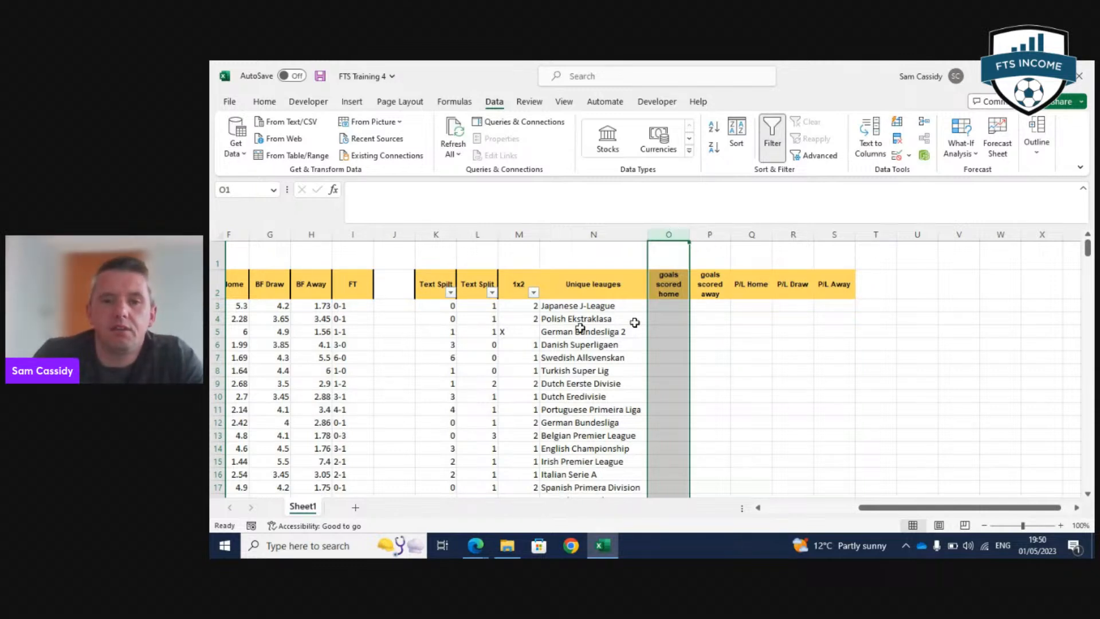
left_click(628, 306)
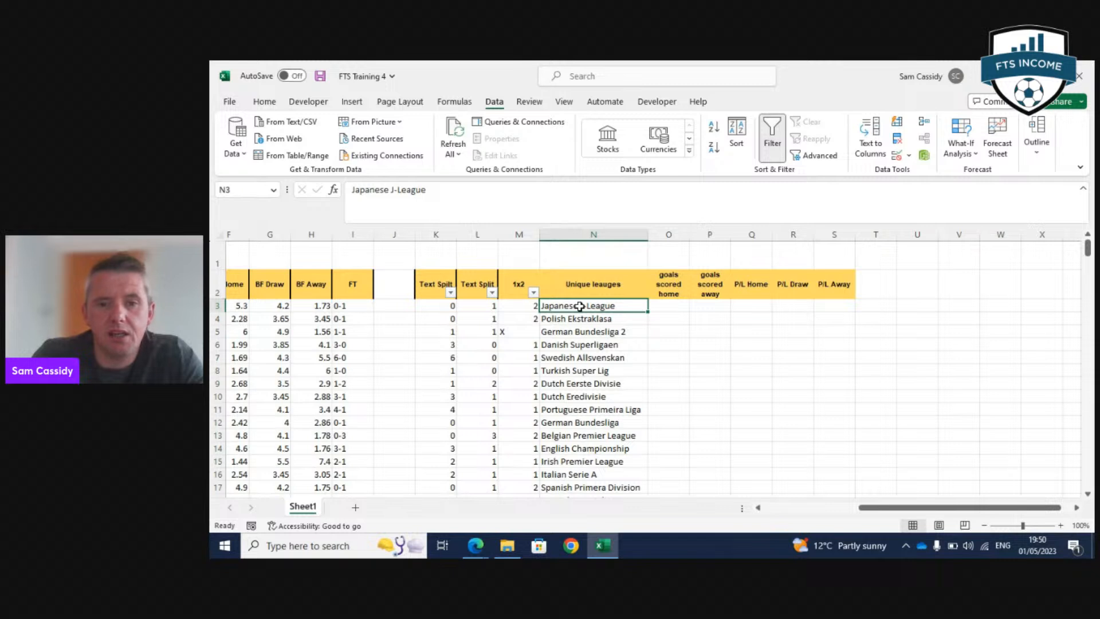
Rename the two Text Split headers in K2 and L2 to Home Goals and Away Goals.
left_click(439, 306)
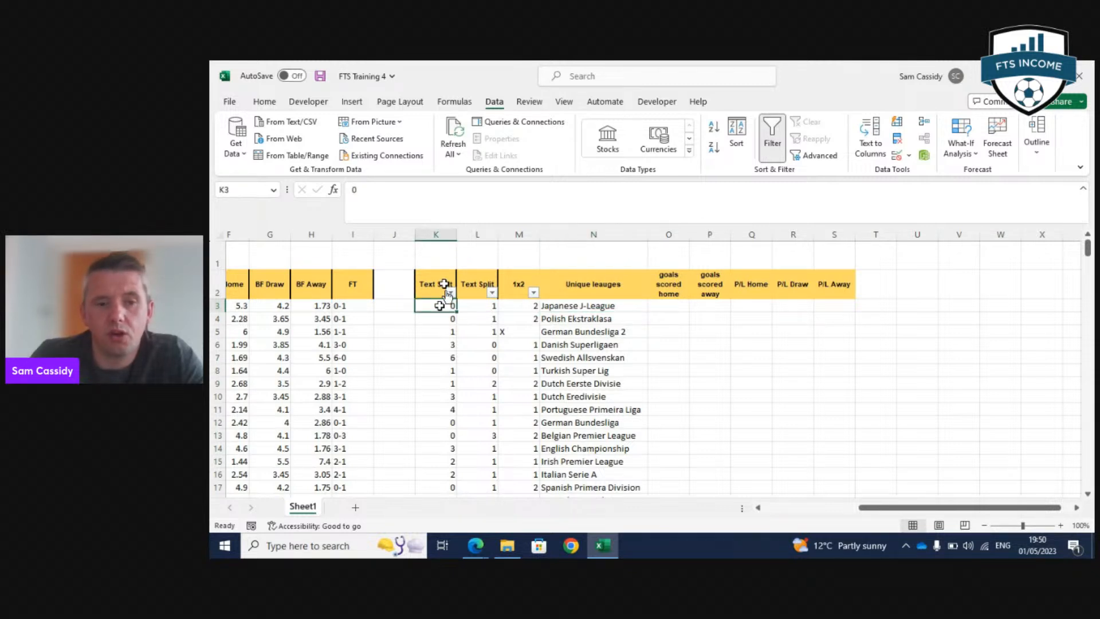
left_click(444, 284)
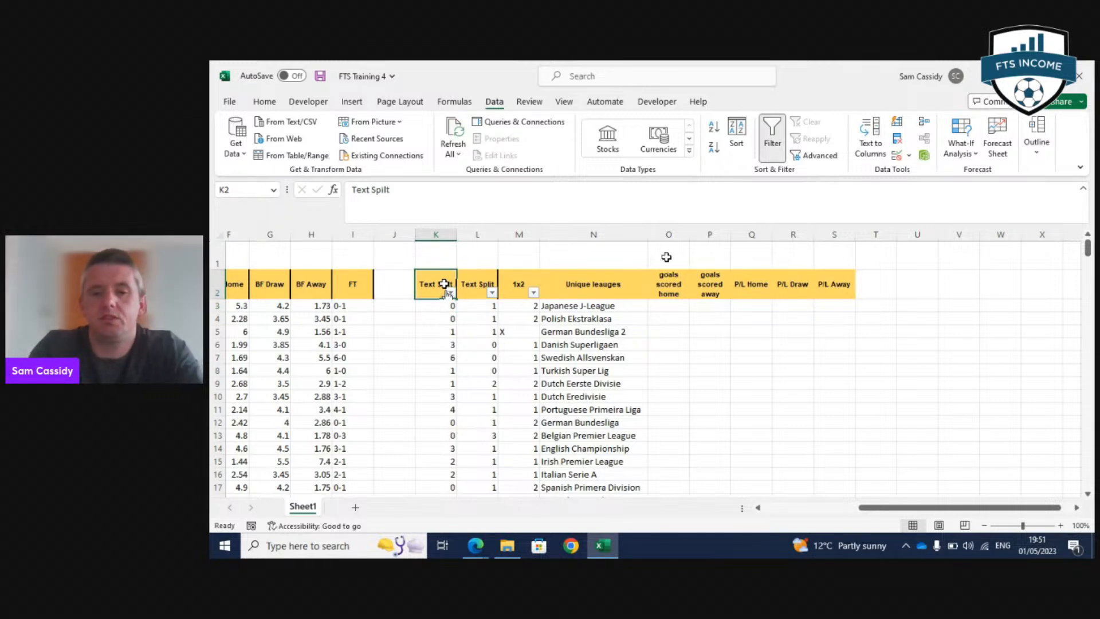
type("o")
type("Home")
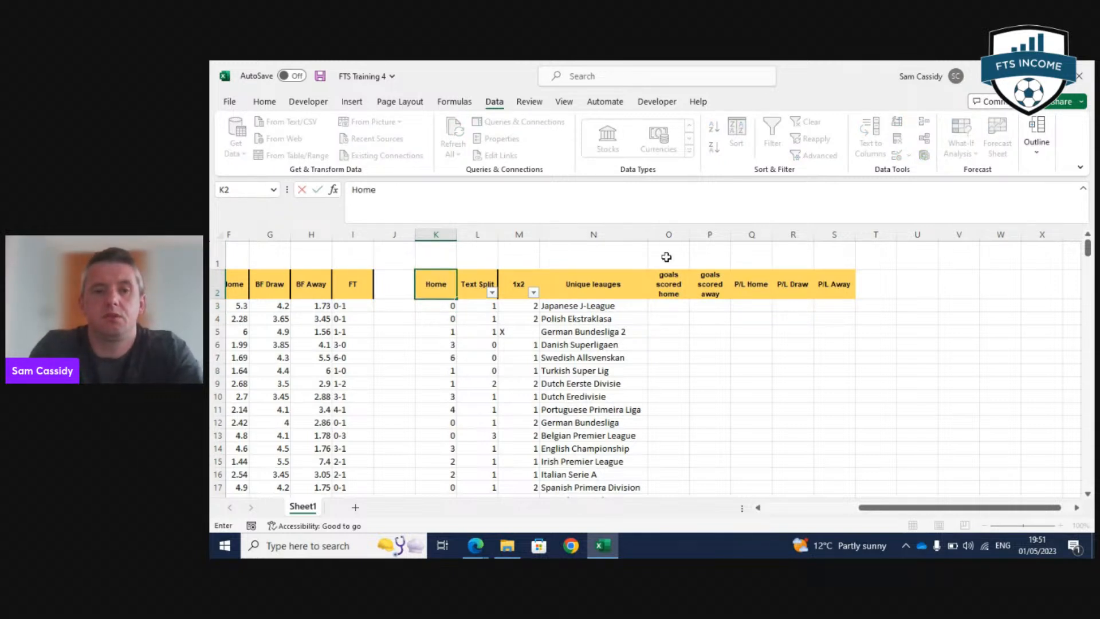
type(" Goals")
key("Tab")
type("Awa")
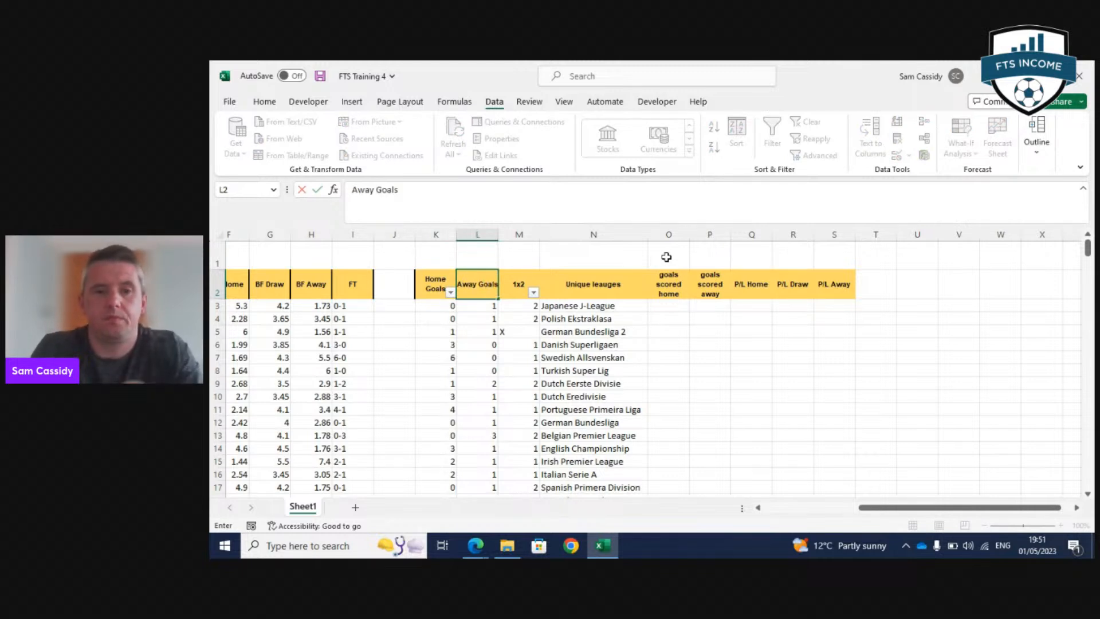
type("y Goals")
key("Tab")
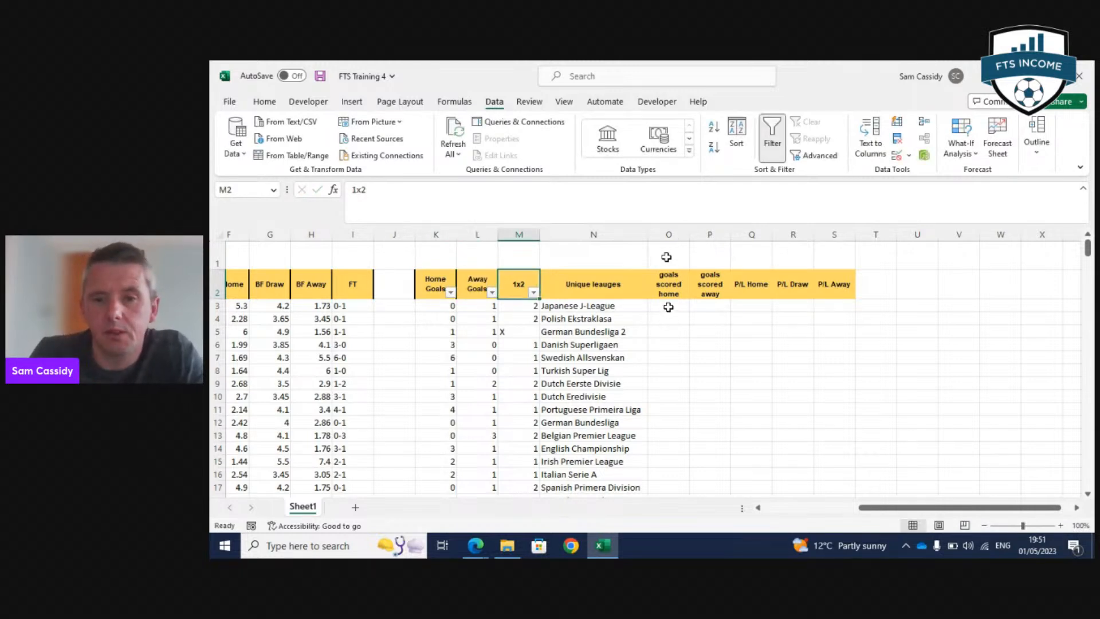
left_click(668, 307)
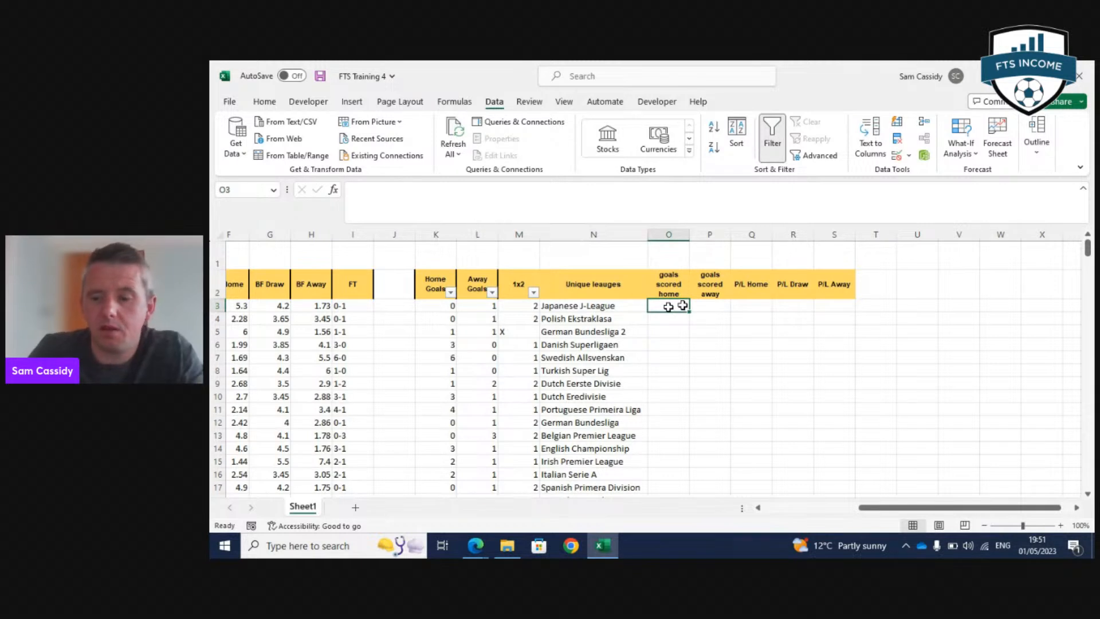
type("=counti")
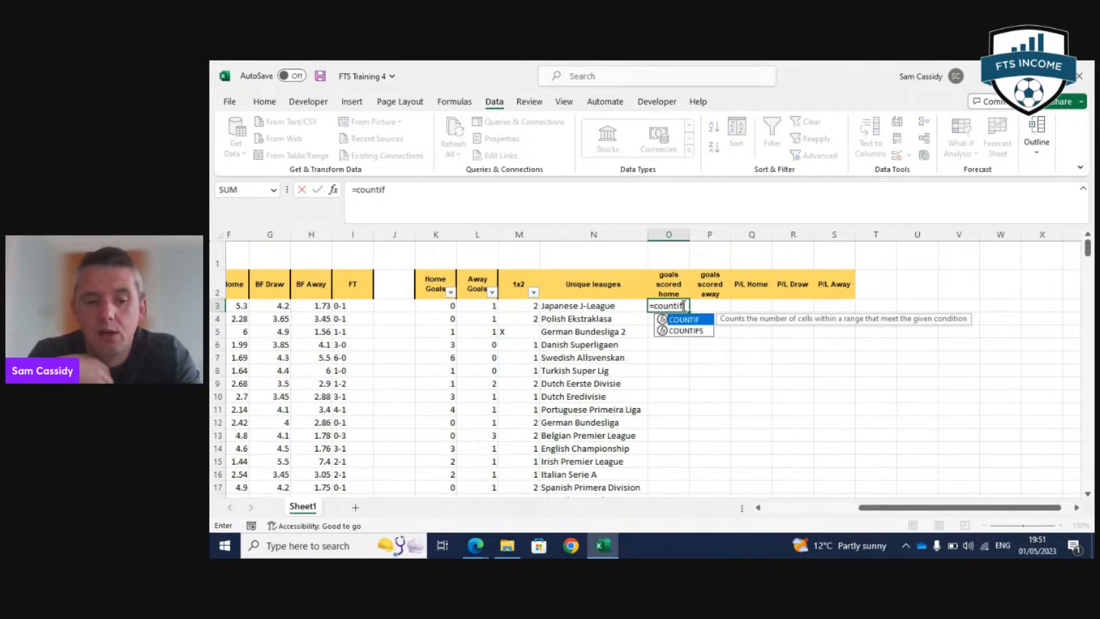
type("f")
key("Tab")
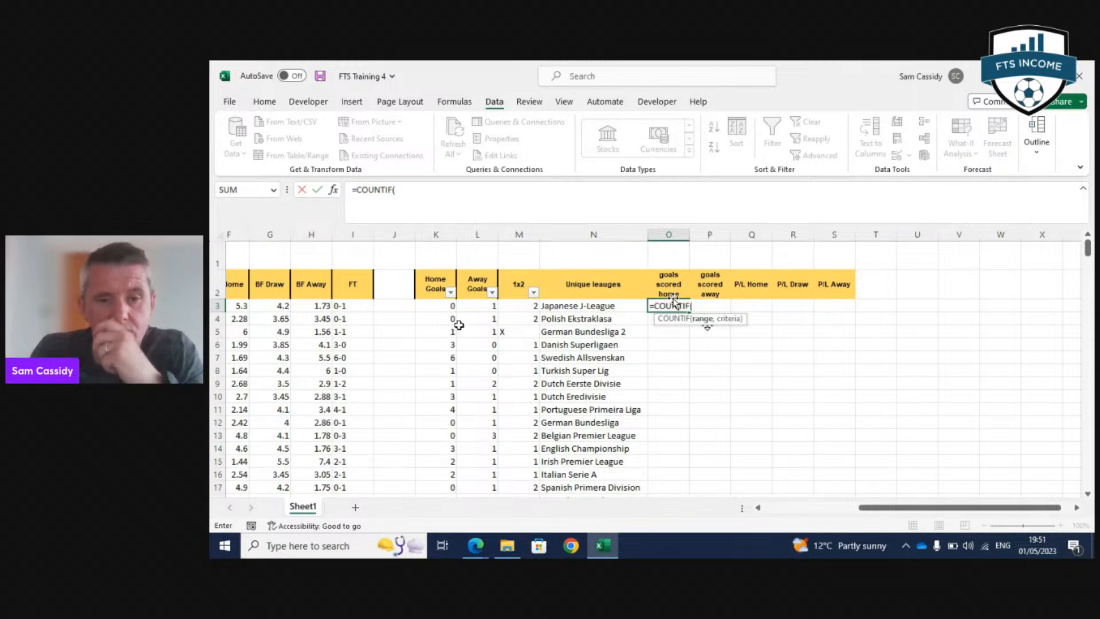
left_click_drag(870, 510, 761, 513)
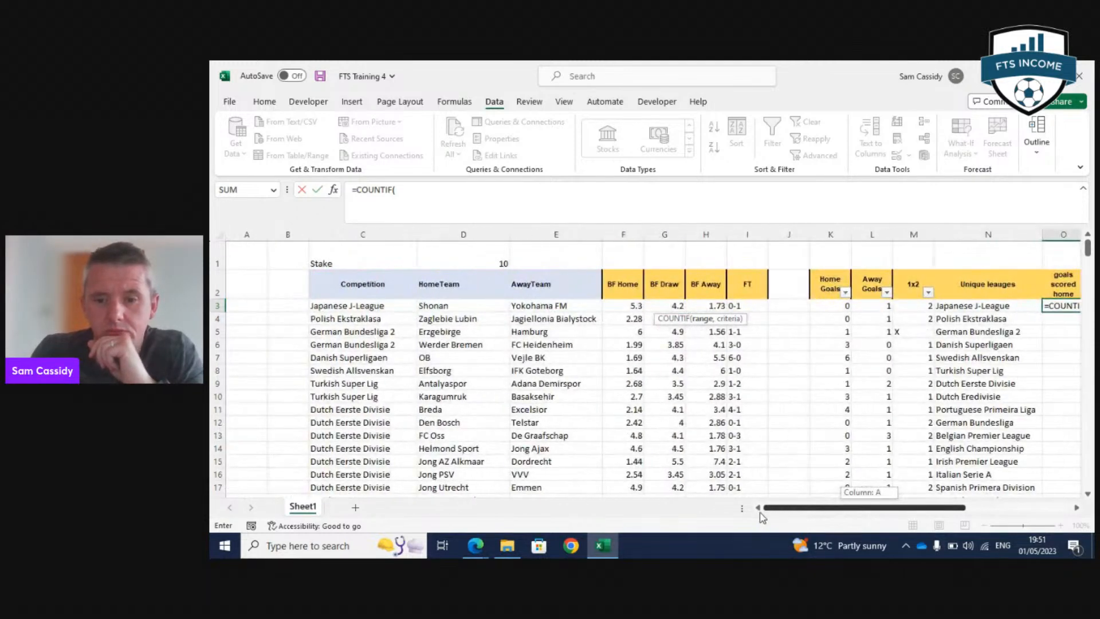
left_click(823, 307)
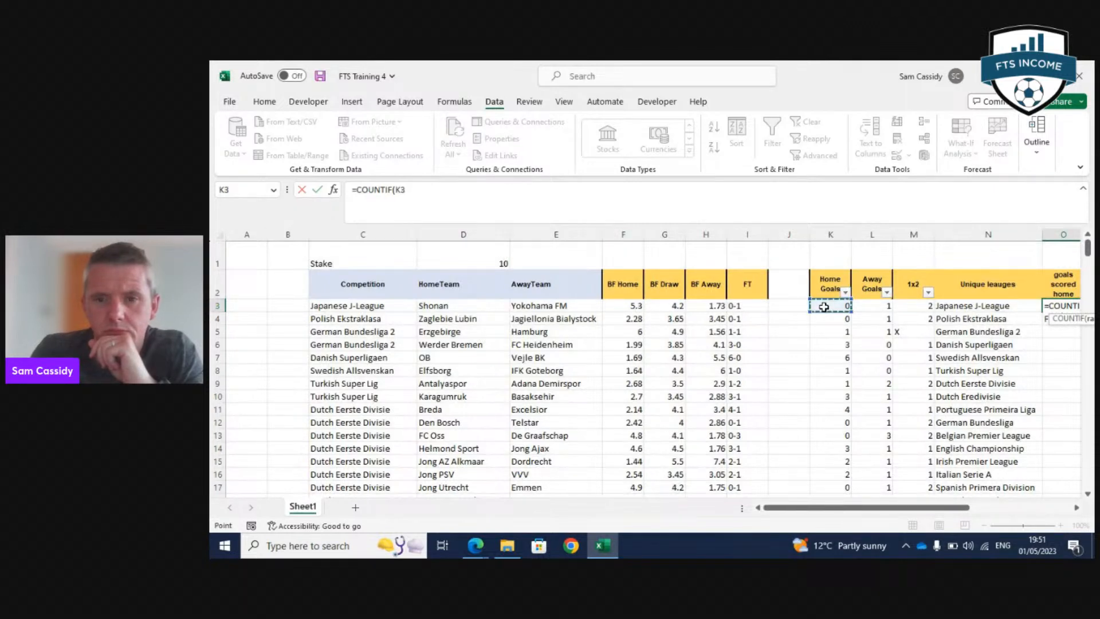
left_click_drag(874, 509, 938, 508)
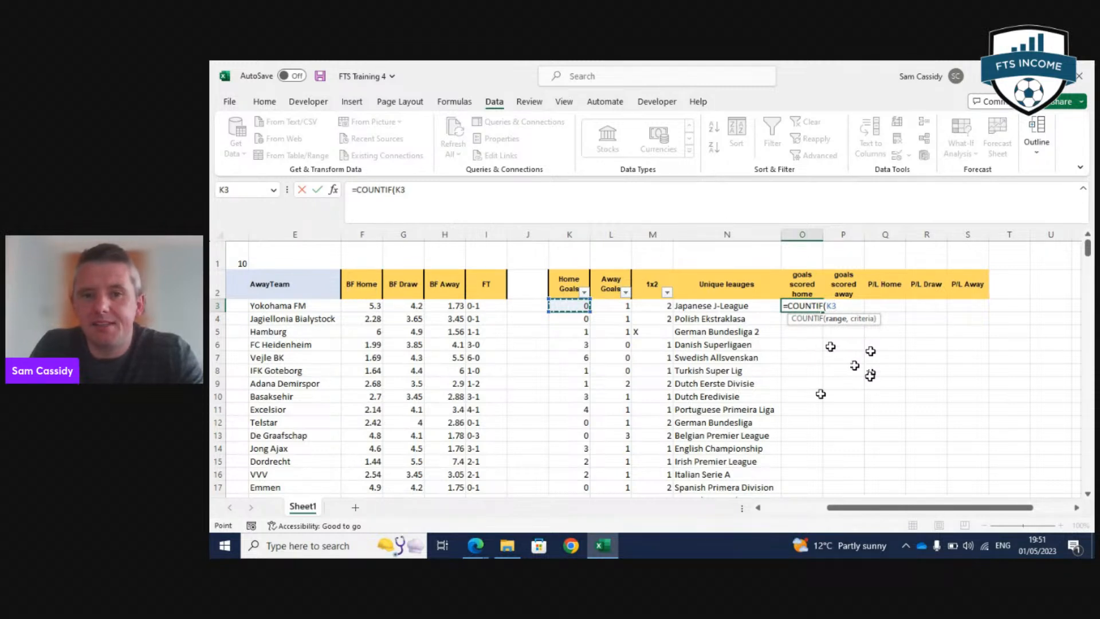
key("Escape")
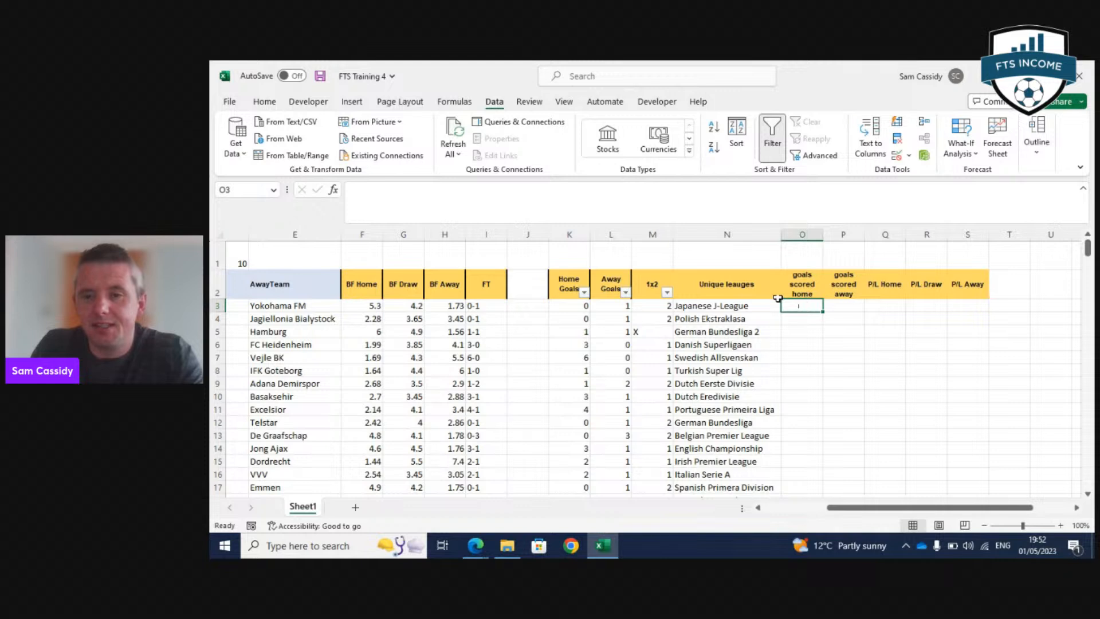
left_click(386, 211)
type("=")
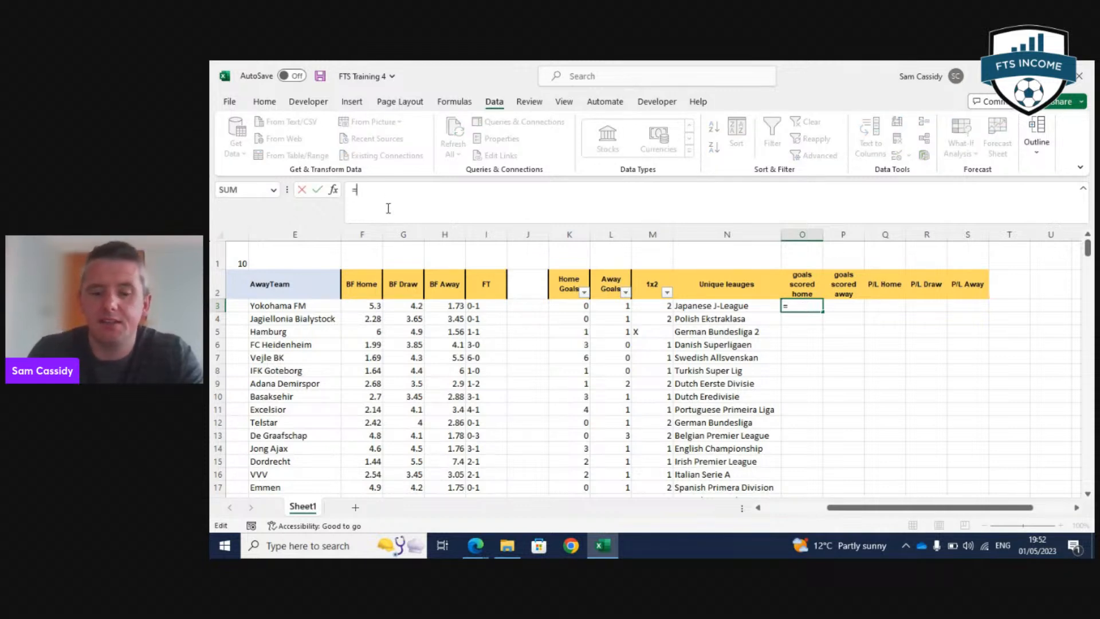
type("countifs")
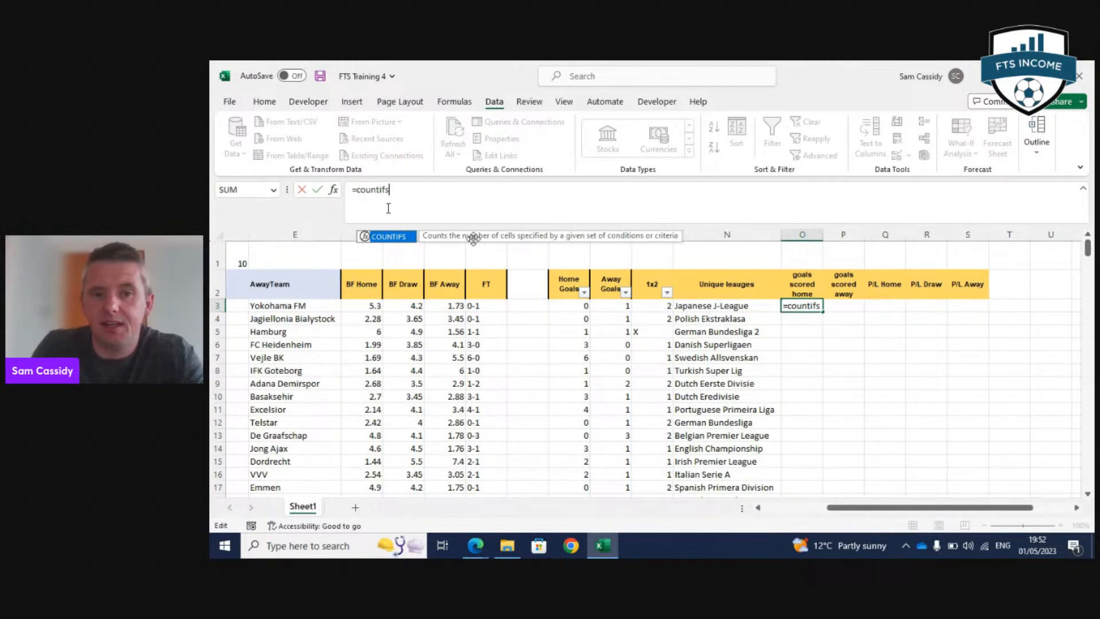
key("Tab")
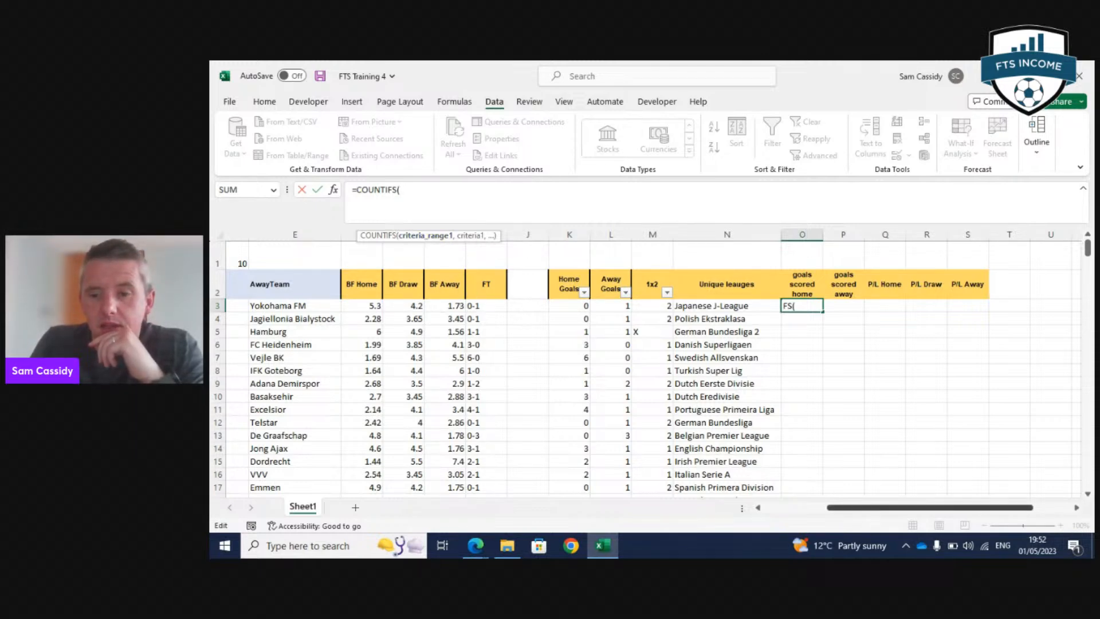
left_click_drag(872, 510, 809, 510)
left_click(364, 303)
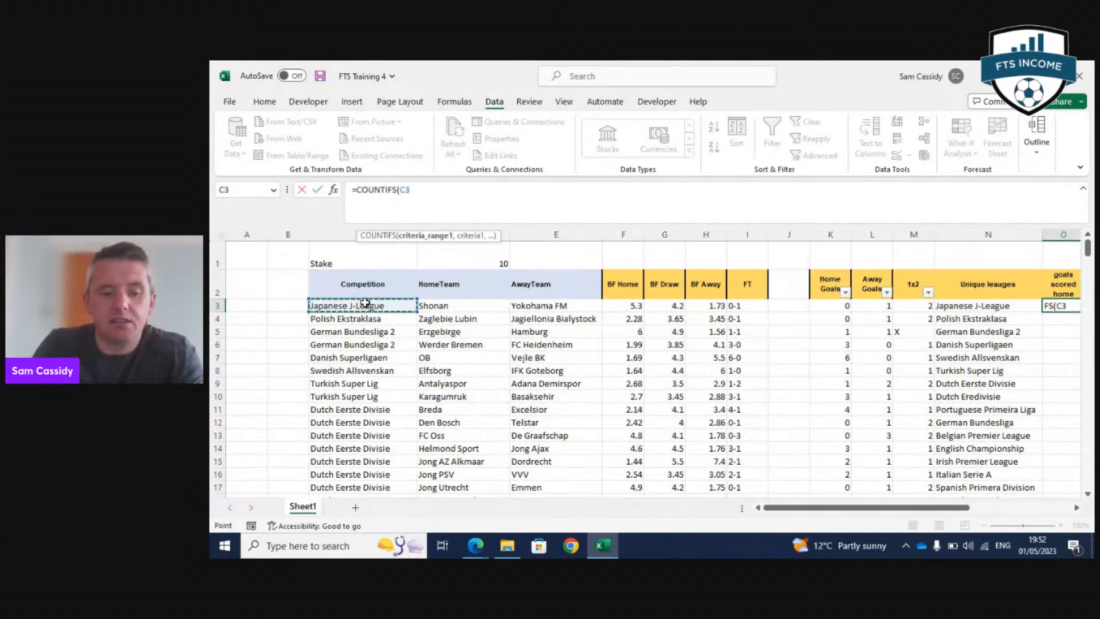
key("ctrl+shift+Down")
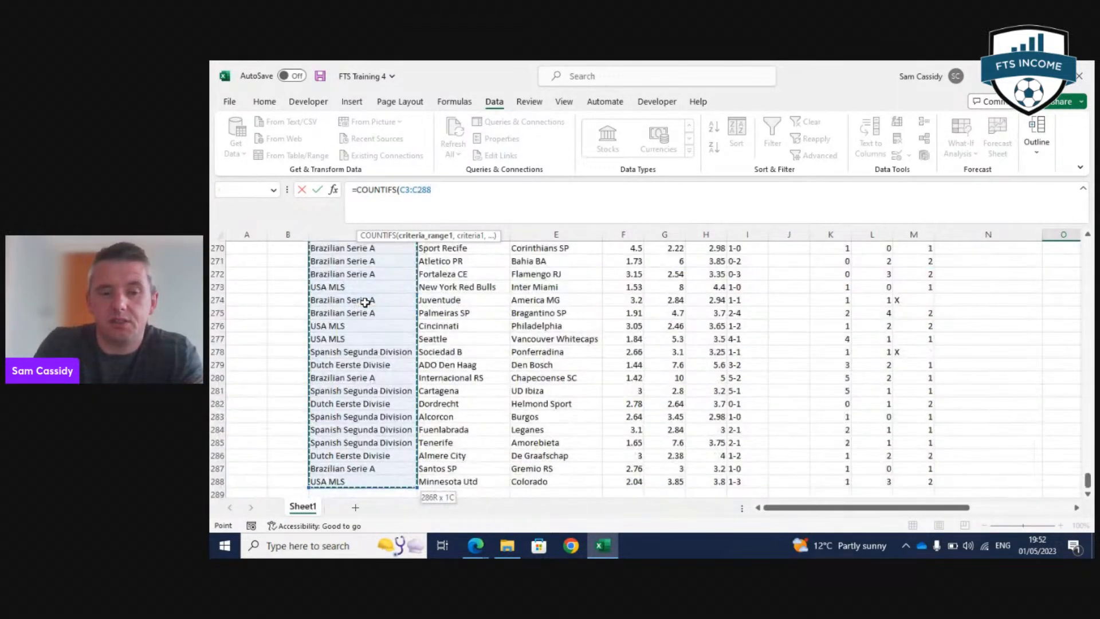
type(",")
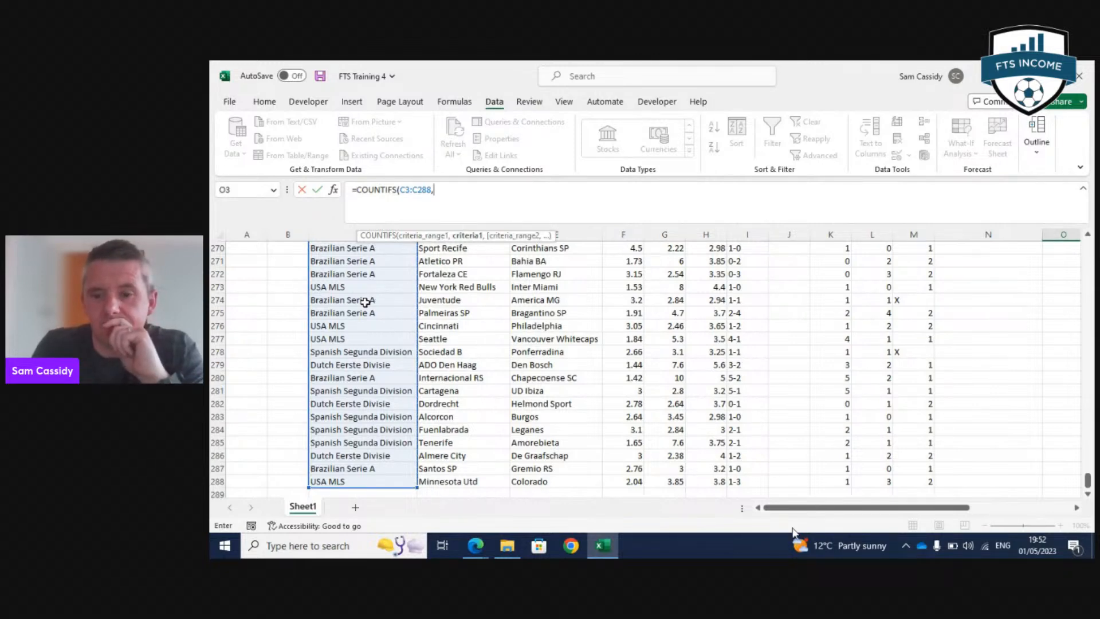
left_click_drag(859, 508, 897, 508)
left_click_drag(1087, 480, 1088, 246)
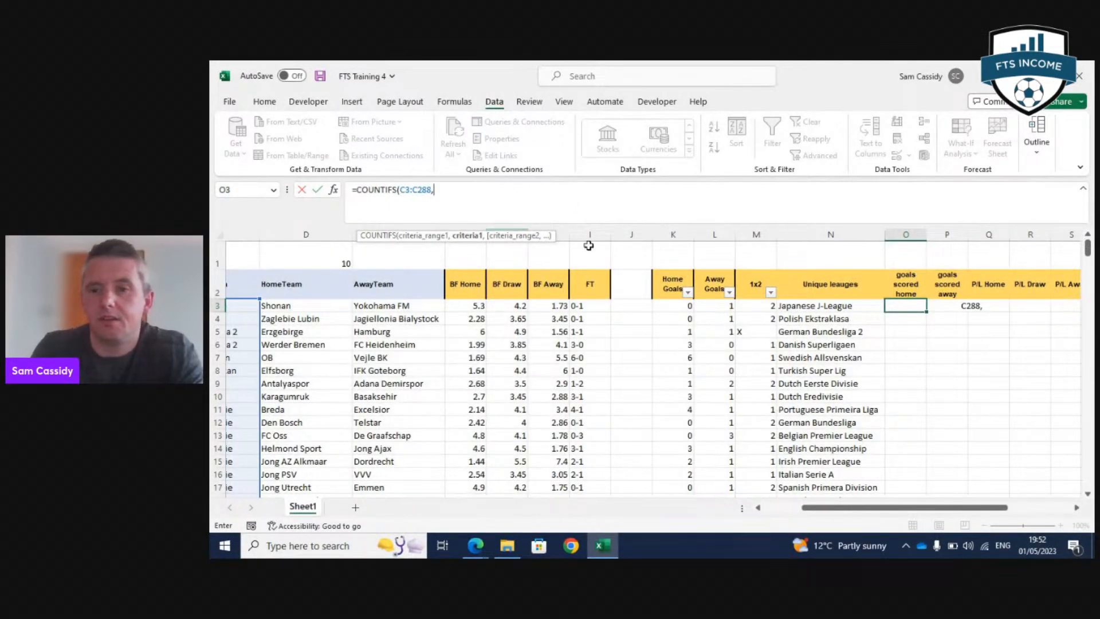
left_click(853, 309)
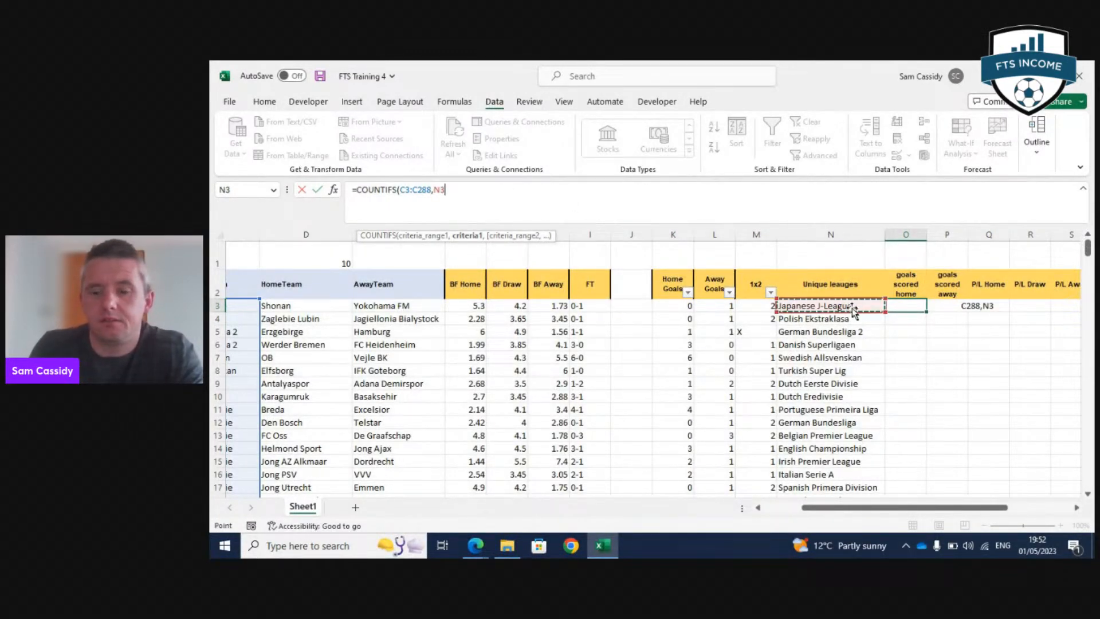
type(",")
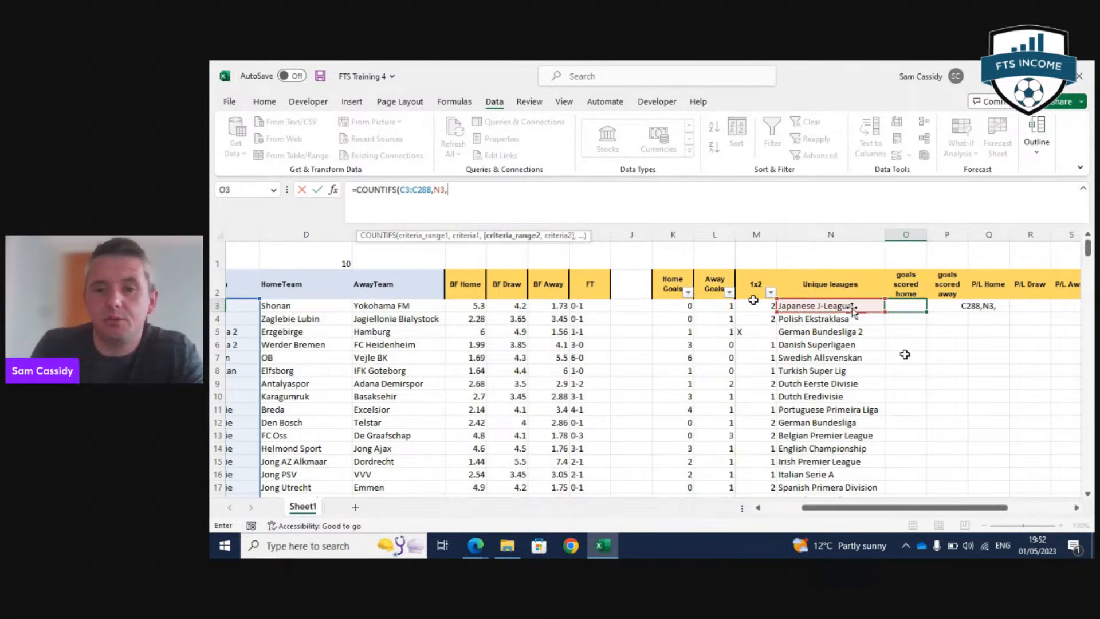
key("Escape")
left_click(831, 306)
left_click_drag(715, 319, 756, 319)
left_click(825, 306)
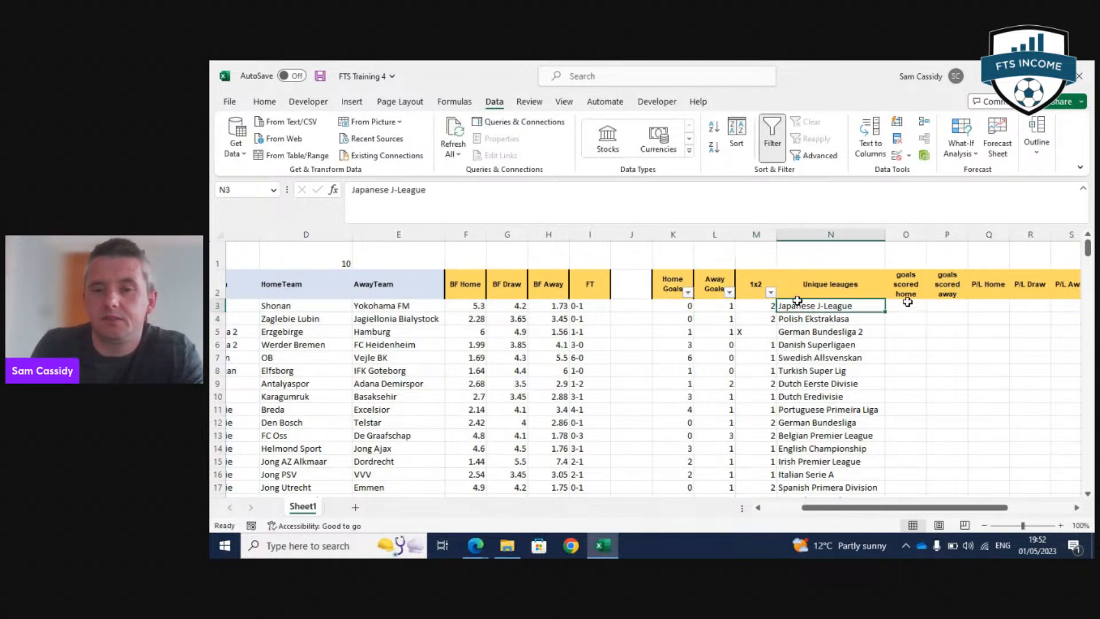
left_click(585, 192)
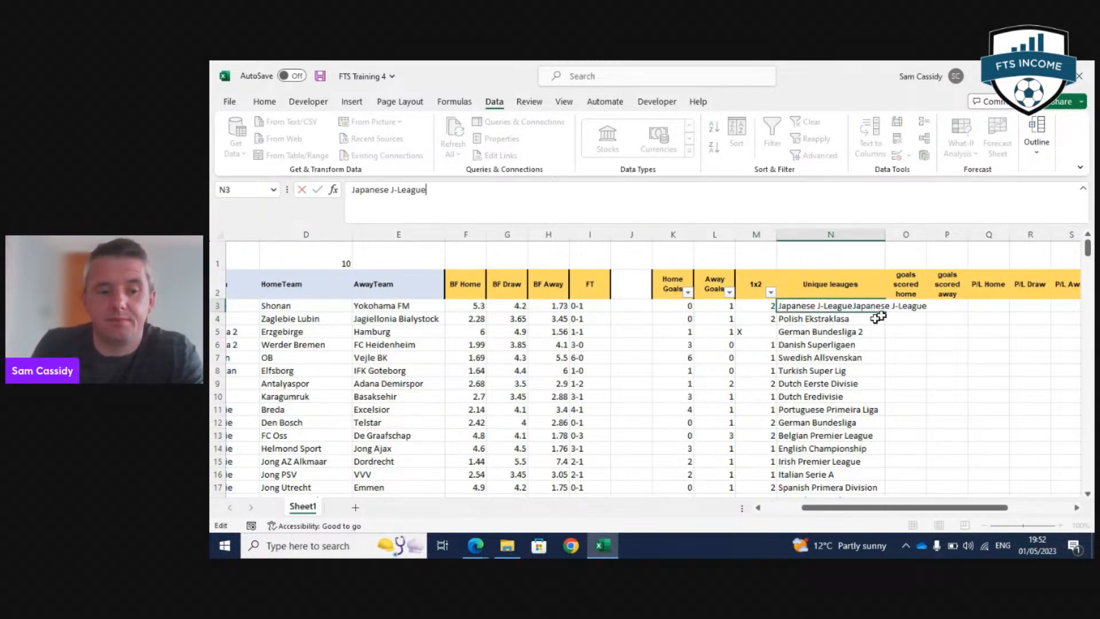
key("Escape")
key("Up")
key("Down")
left_click(612, 192)
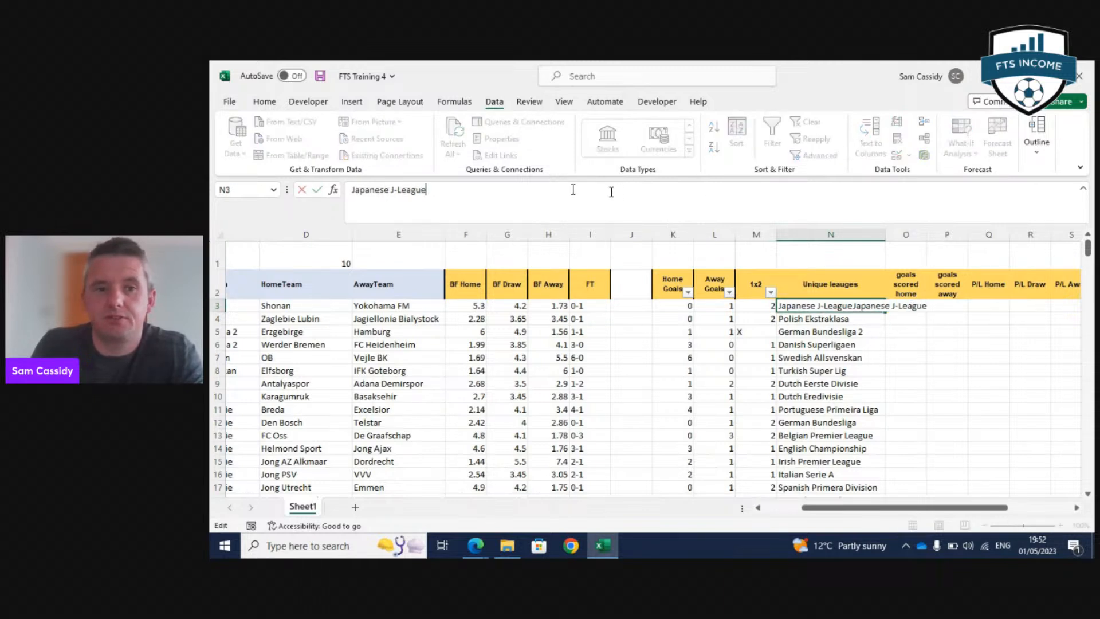
key("Escape")
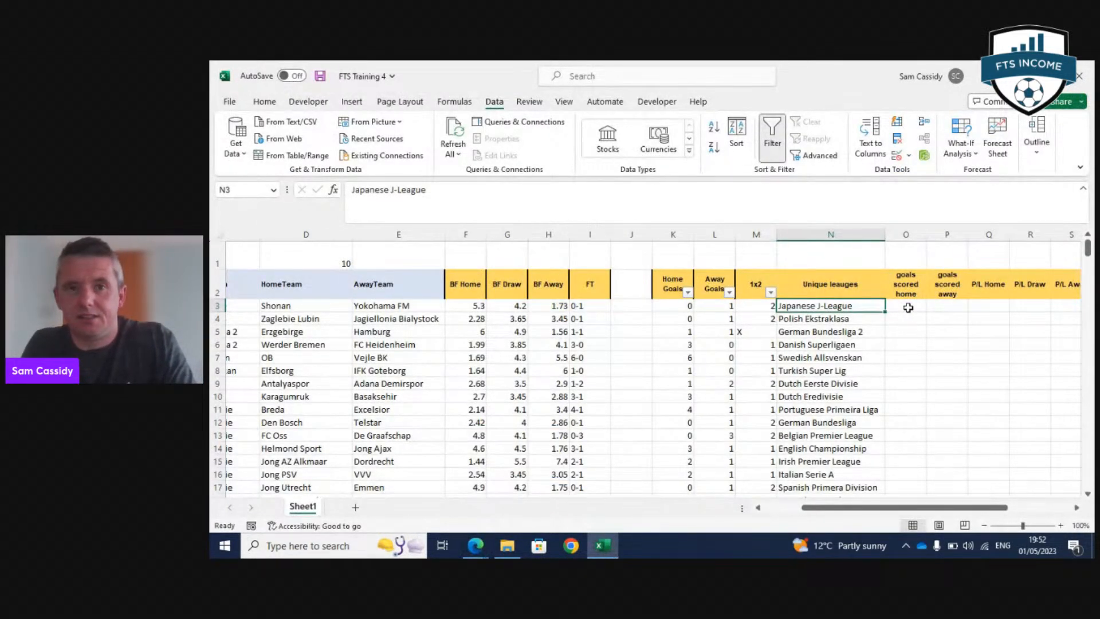
left_click(908, 307)
left_click(781, 206)
type("=sumifs")
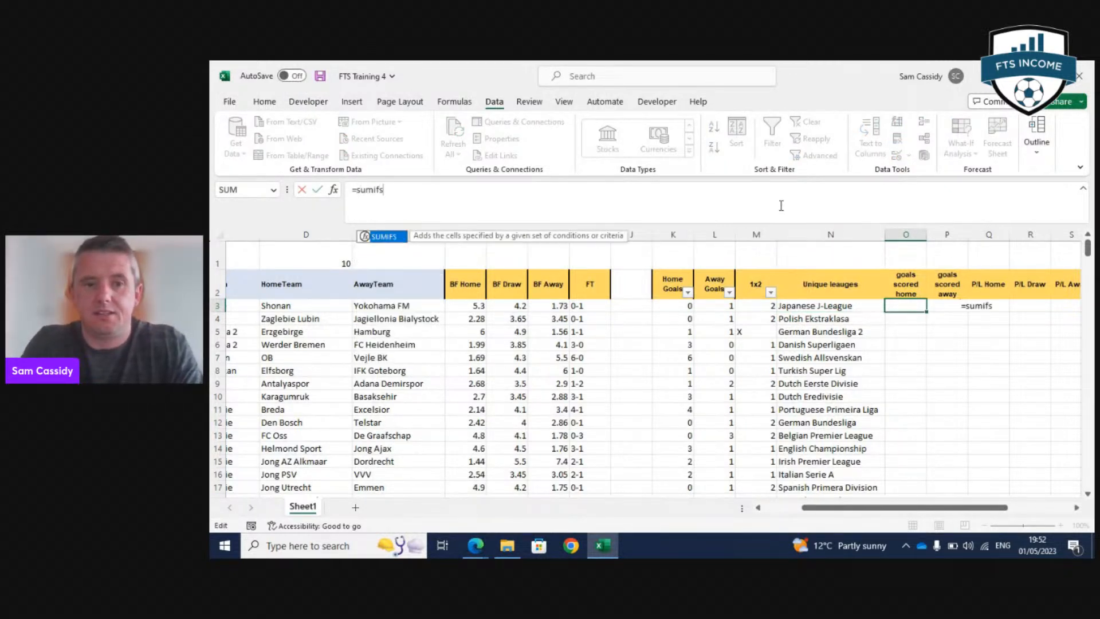
key("BackSpace")
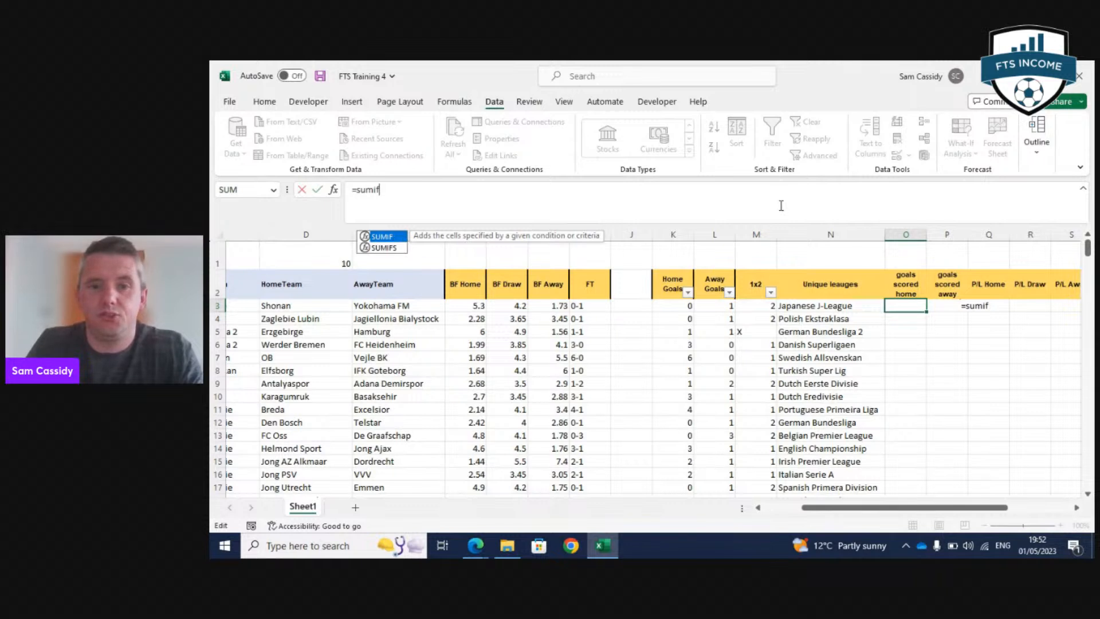
type("(")
left_click(978, 306)
key("BackSpace")
key("BackSpace")
key("BackSpace")
key("Delete")
key("Delete")
key("Delete")
key("Delete")
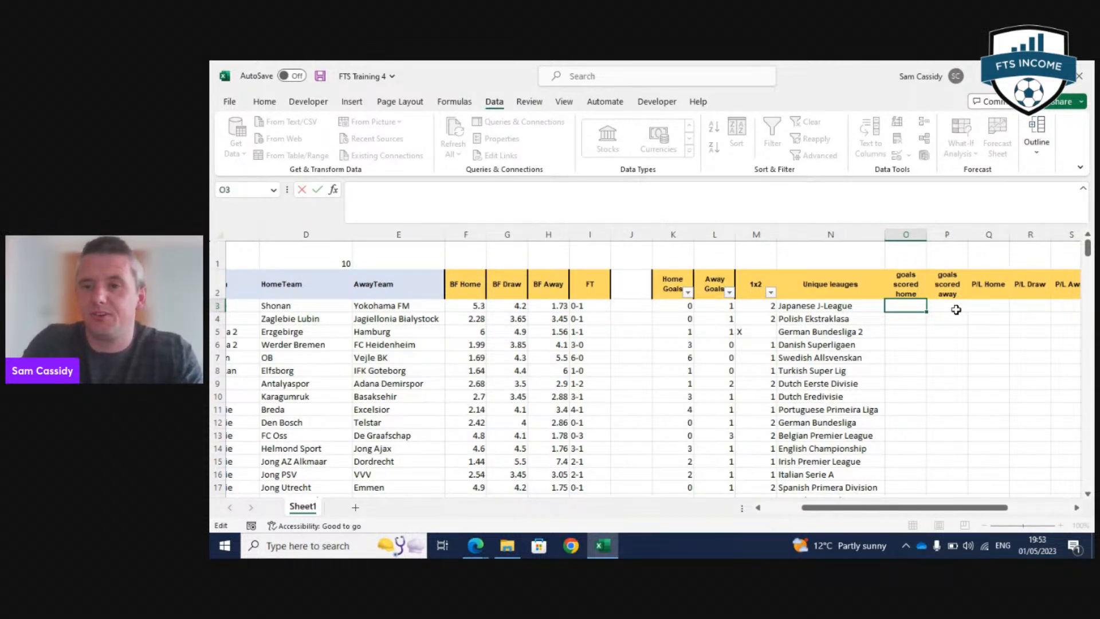
left_click(881, 304)
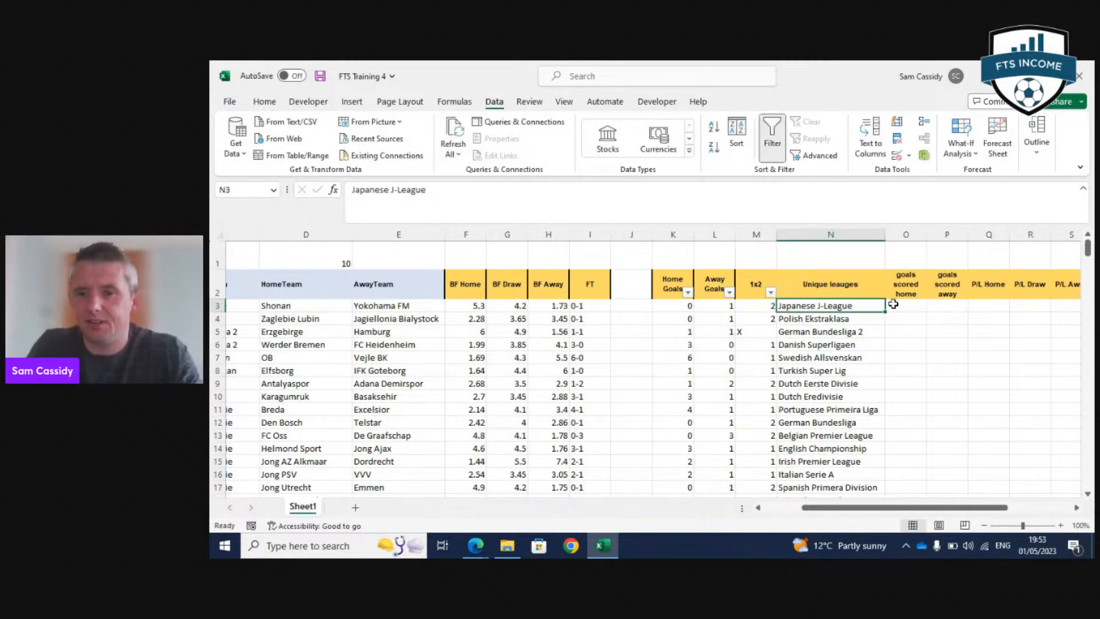
Start a SUMIF formula in cell O3 for home goals scored, with the Competition cells C3:C288 as its range.
left_click(894, 305)
left_click(810, 194)
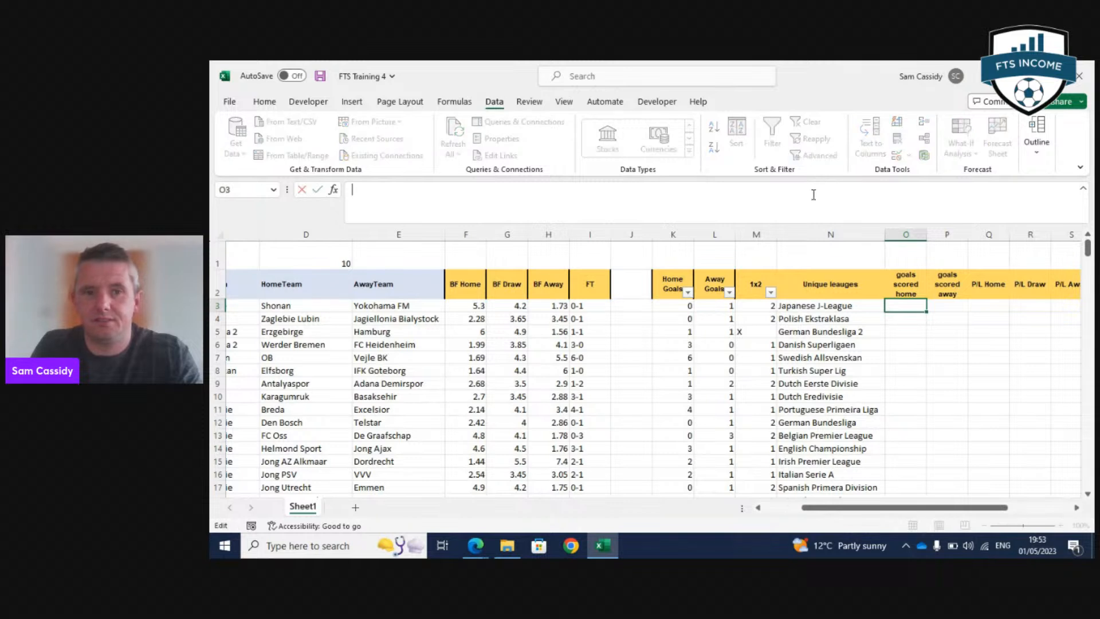
type("=sumi")
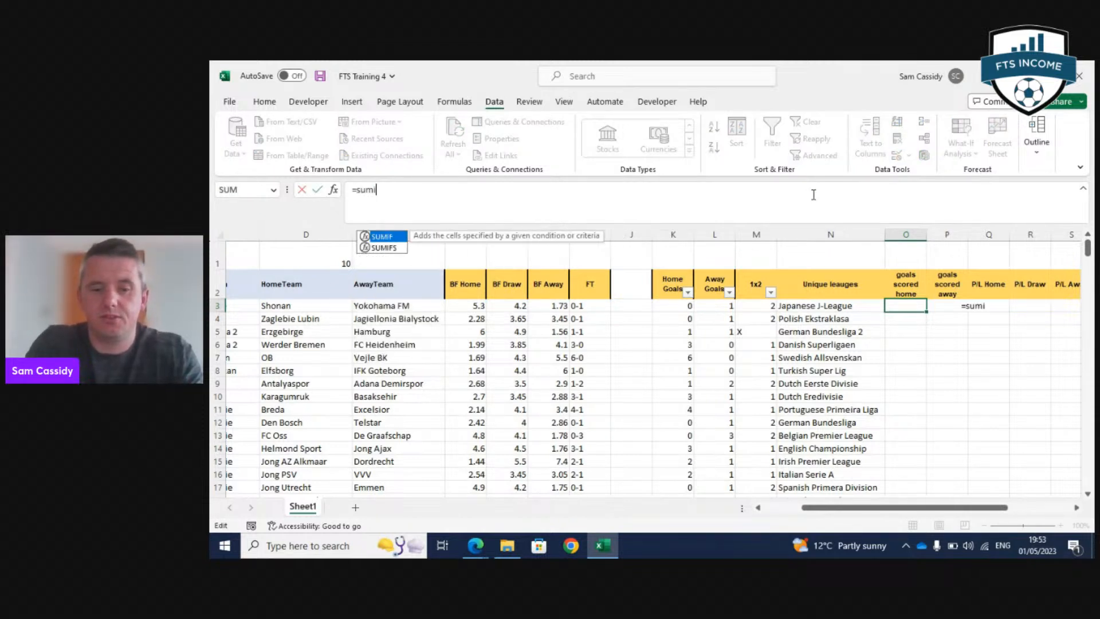
type("f")
key("Tab")
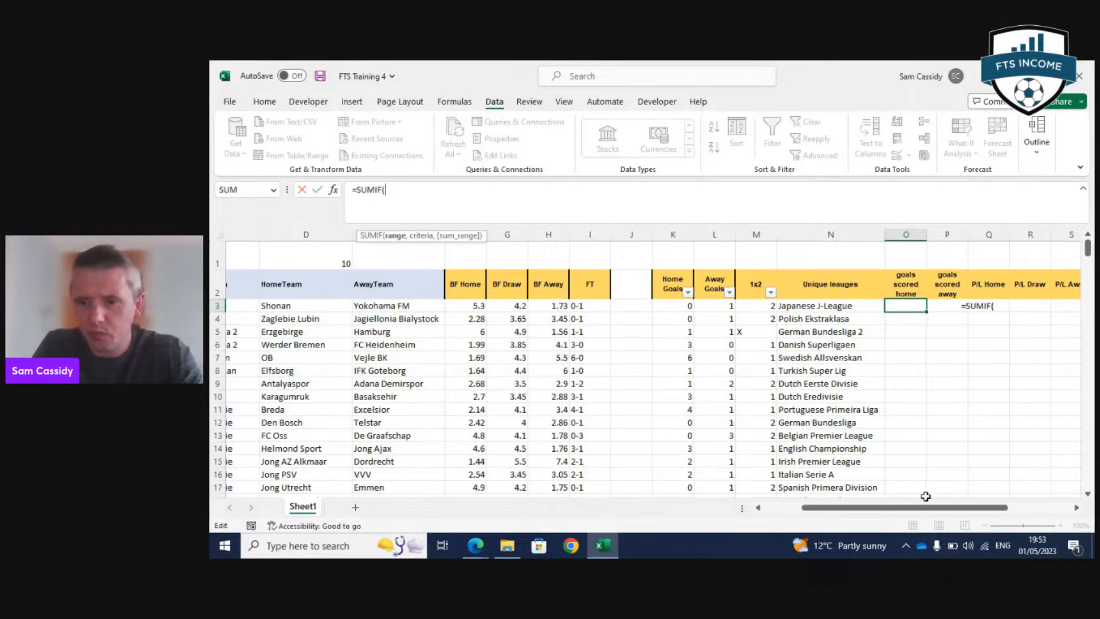
left_click_drag(927, 507, 889, 507)
left_click(381, 306)
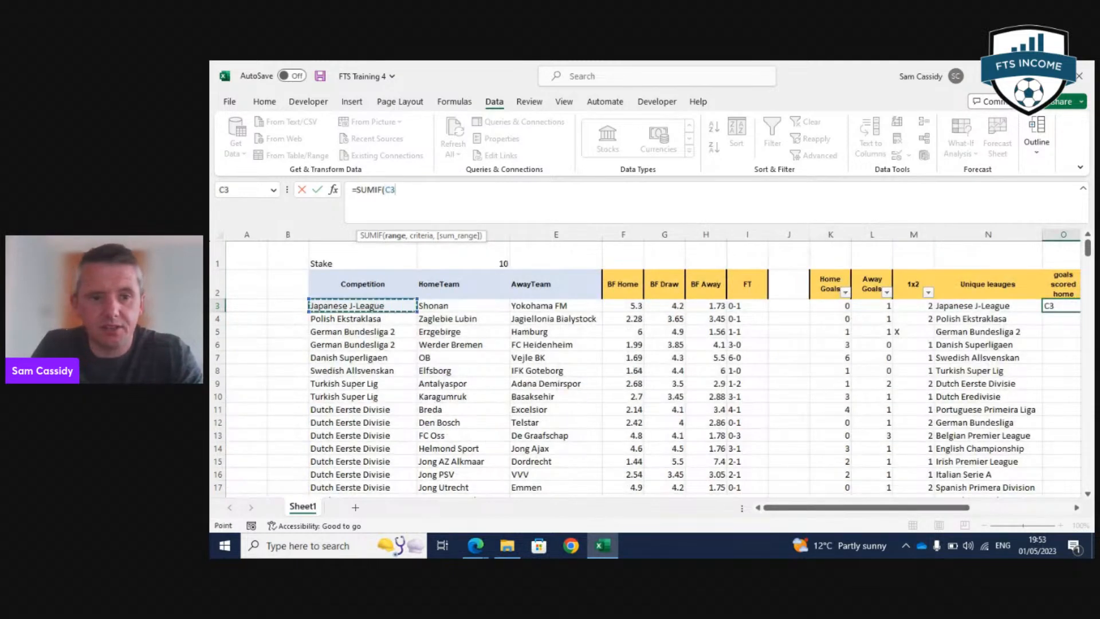
key("ctrl+shift+Down")
type(",")
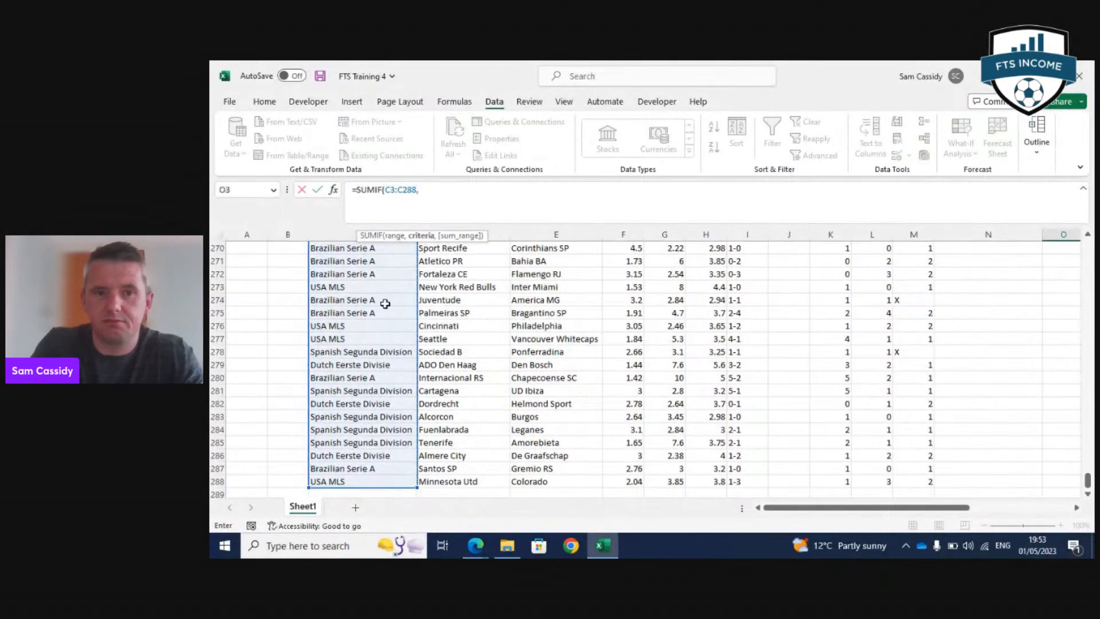
Complete the SUMIF formula in O3 with the league in N3 as criterion and the Home Goals cells K3:K288 as sum range.
left_click_drag(800, 507, 859, 504)
left_click_drag(1088, 484, 1087, 247)
left_click(797, 308)
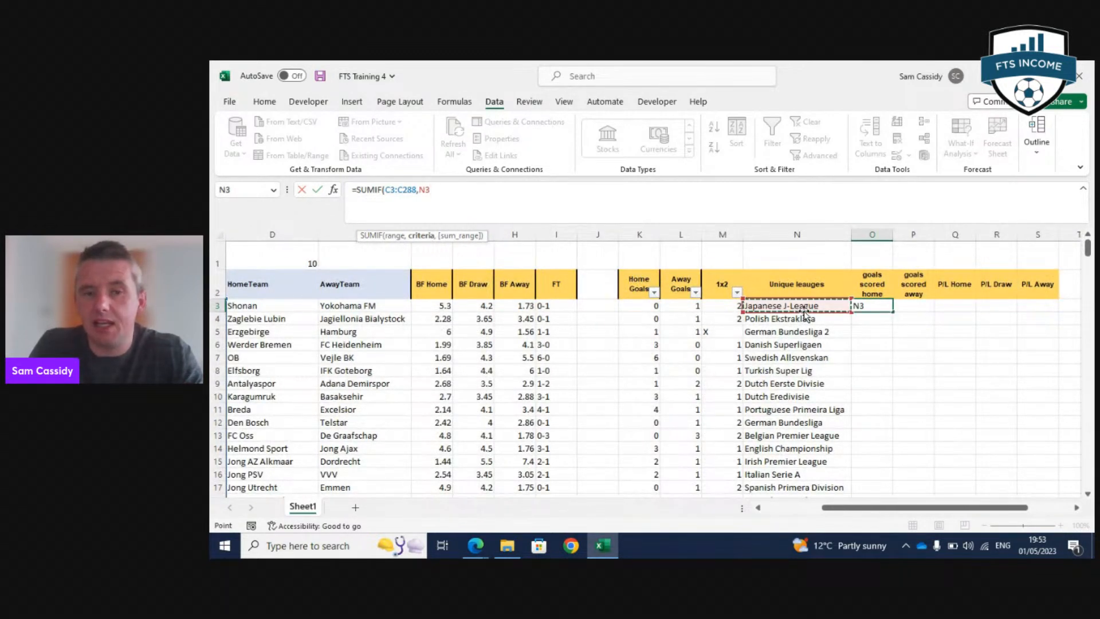
type(",")
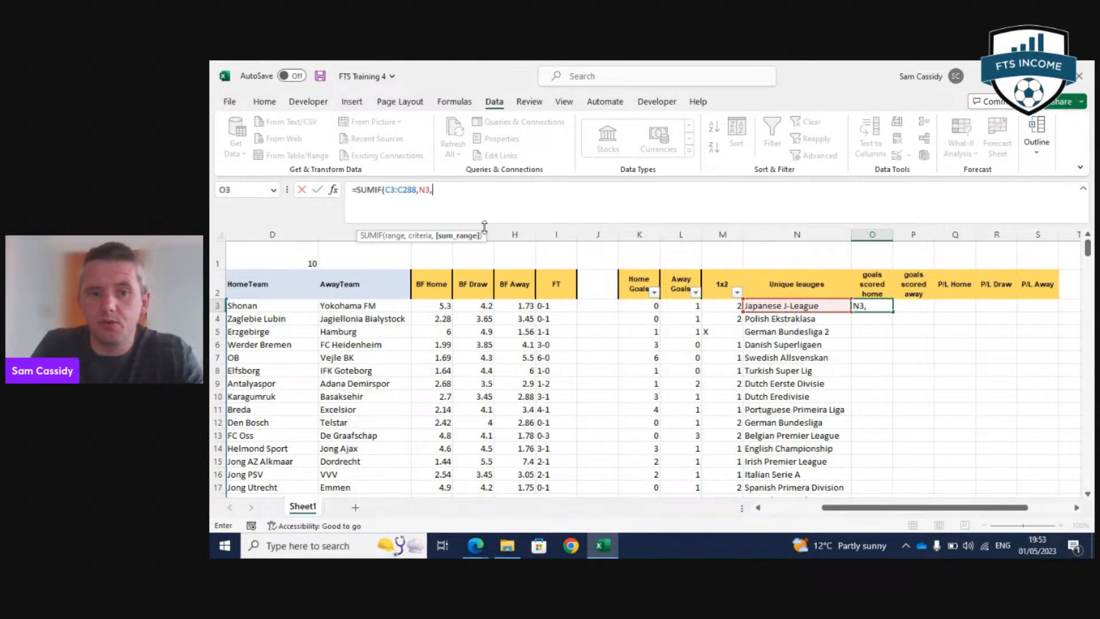
left_click(636, 304)
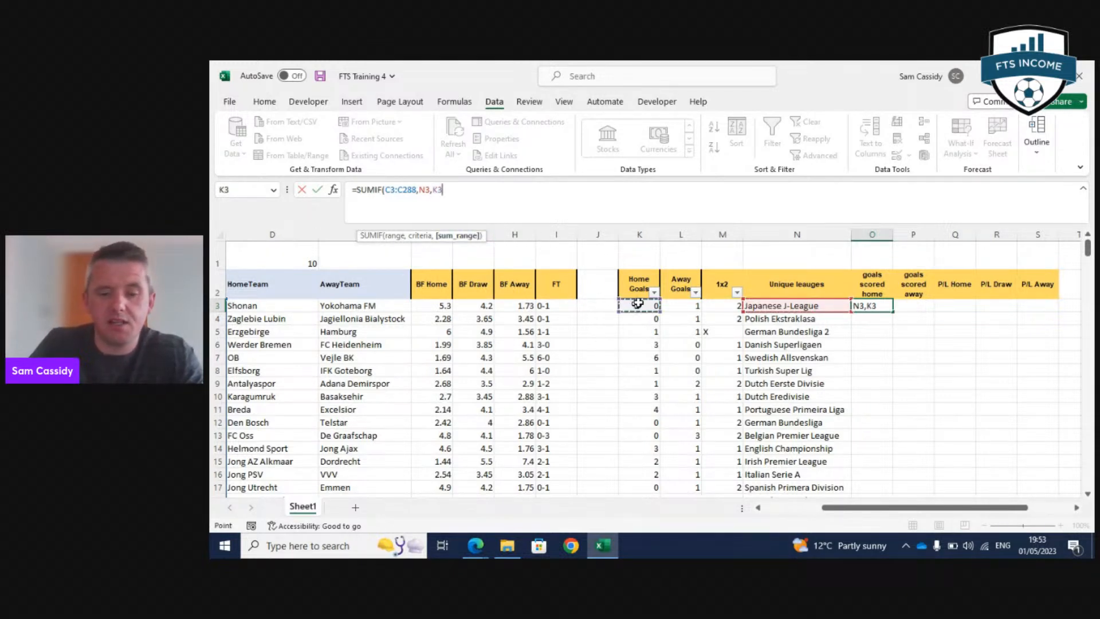
key("ctrl+shift+Down")
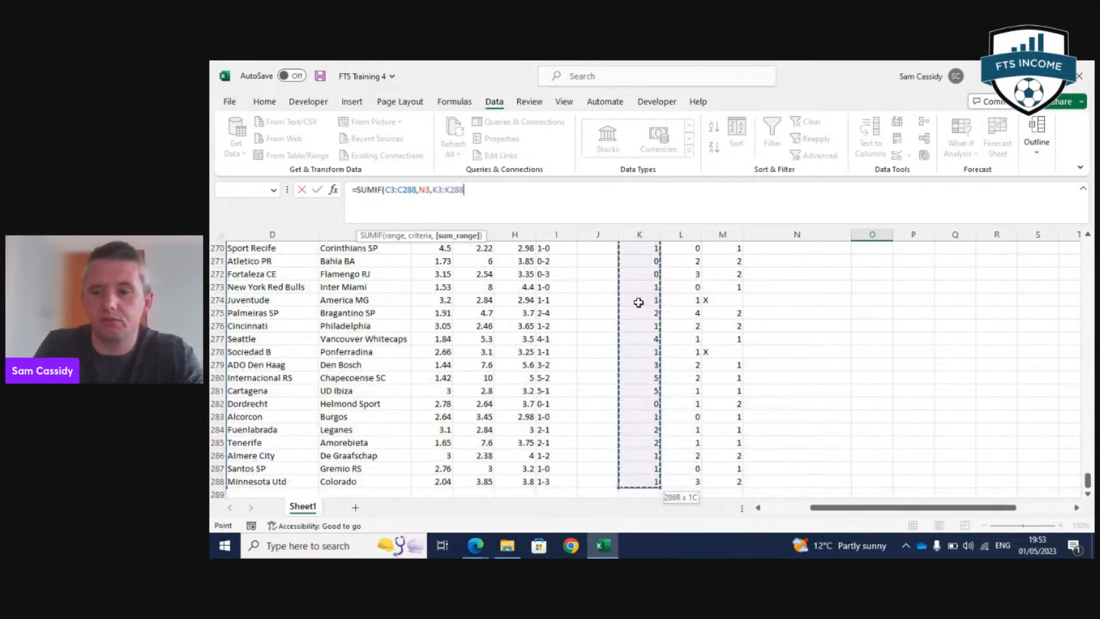
scroll(1083, 485, "up", 20)
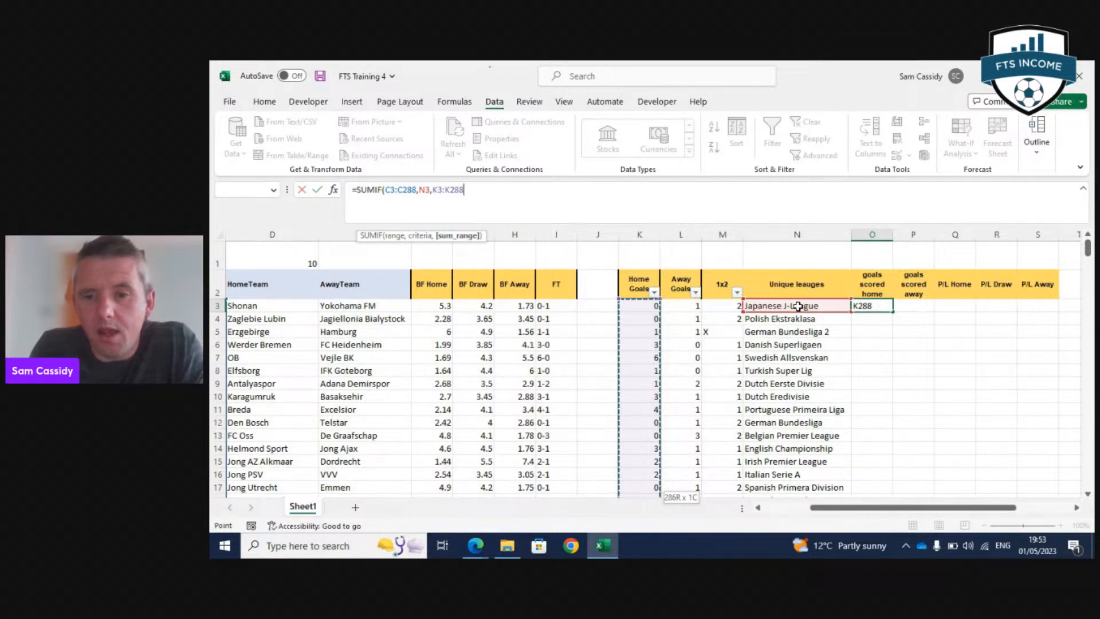
scroll(853, 493, "left", 3)
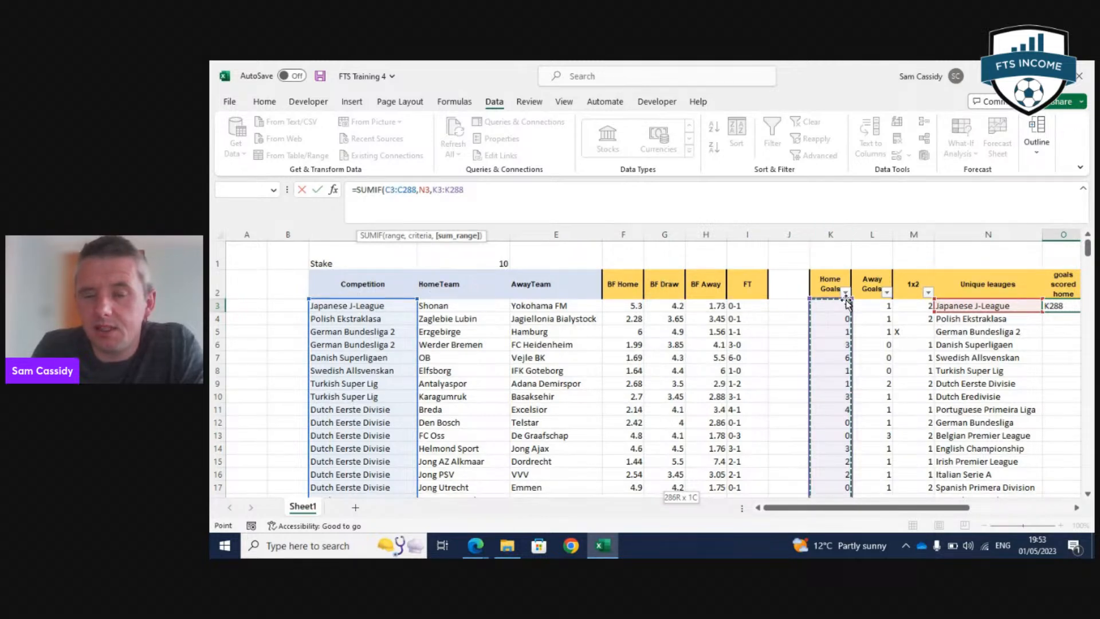
left_click_drag(911, 507, 964, 525)
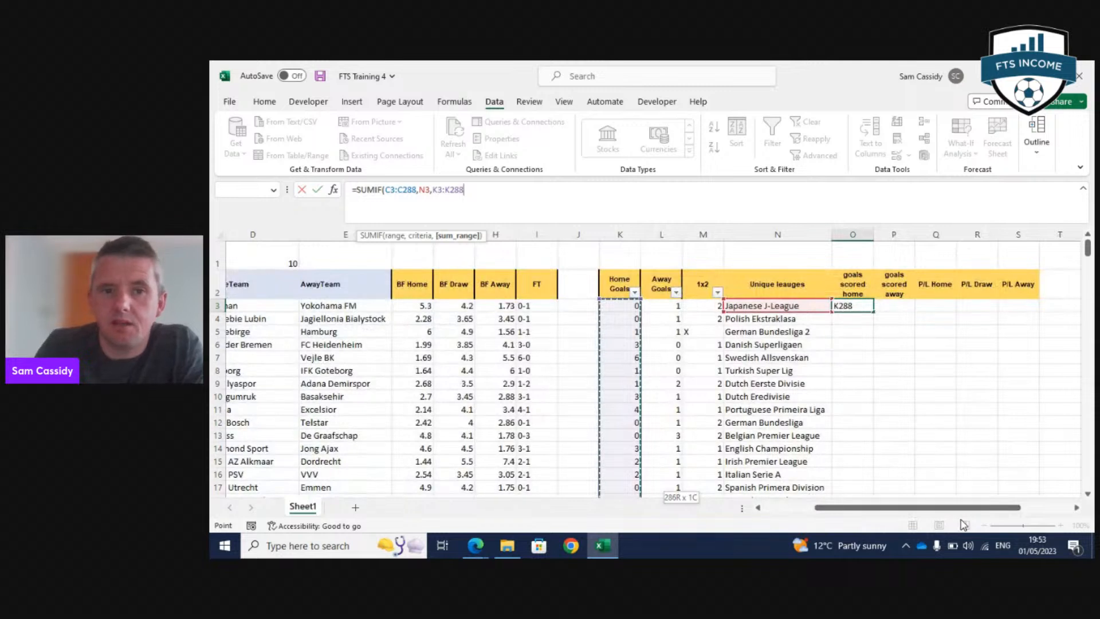
key("Return")
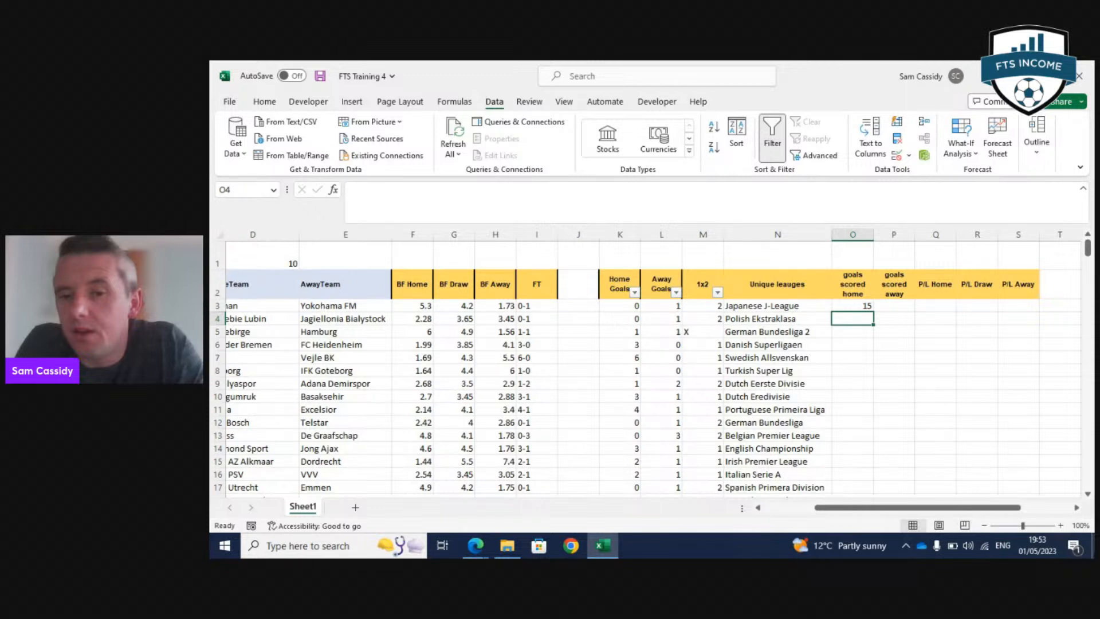
Filter the Competition column to Japanese J-League and select its Home Goals values to check their sum against O3.
left_click_drag(952, 507, 944, 508)
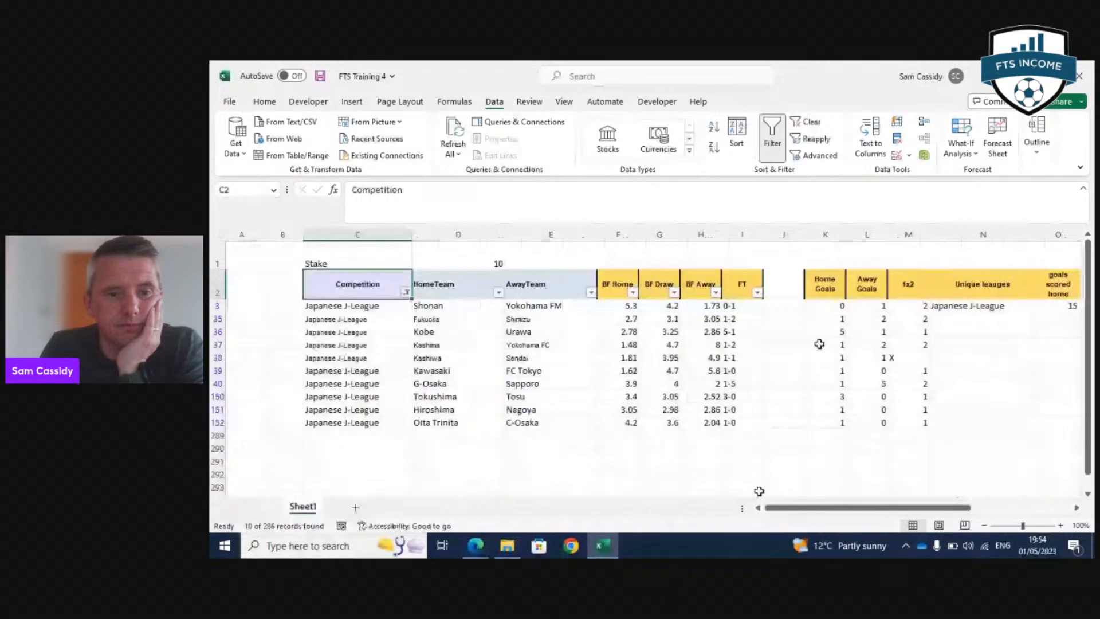
left_click_drag(825, 306, 837, 422)
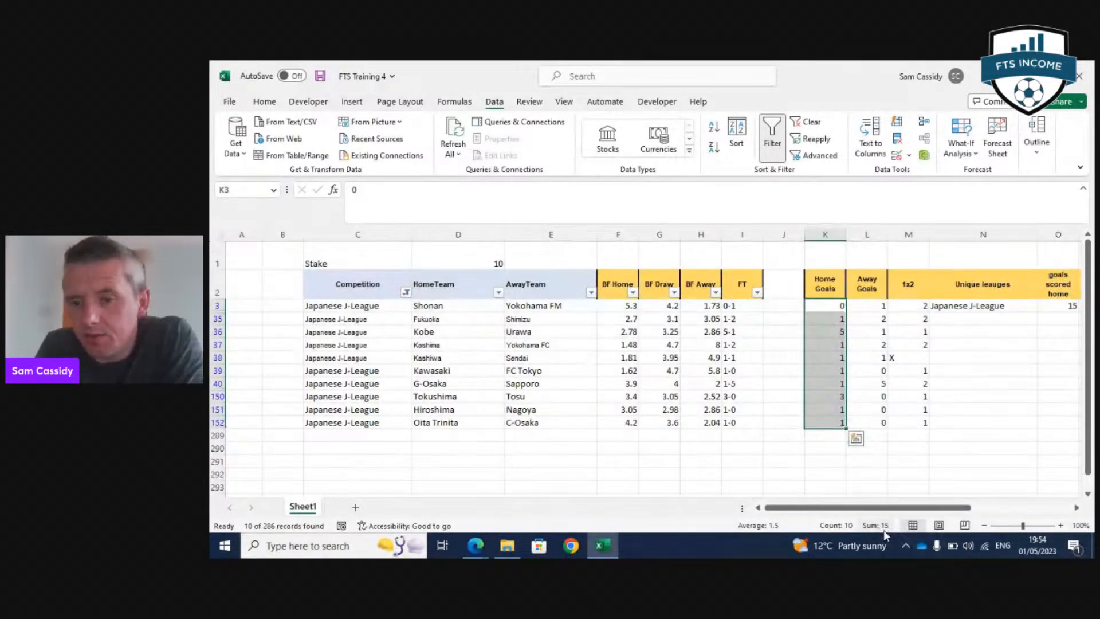
Show all competitions again in the Competition filter and select the SUMIF formula cell O3.
left_click(406, 292)
left_click(265, 393)
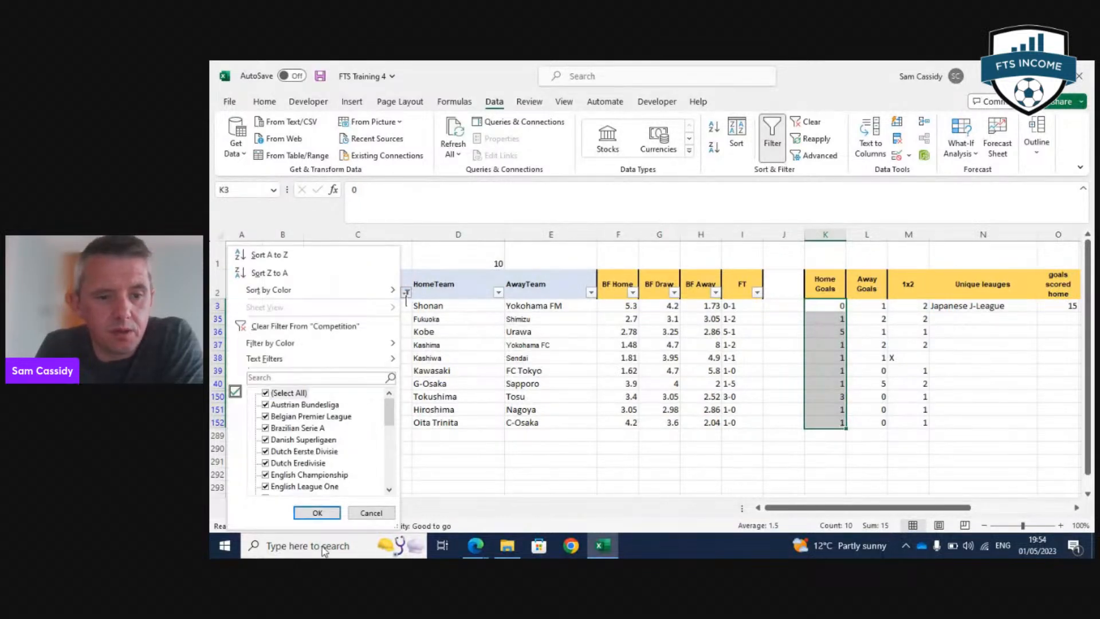
left_click(317, 513)
left_click_drag(848, 507, 955, 527)
left_click(651, 408)
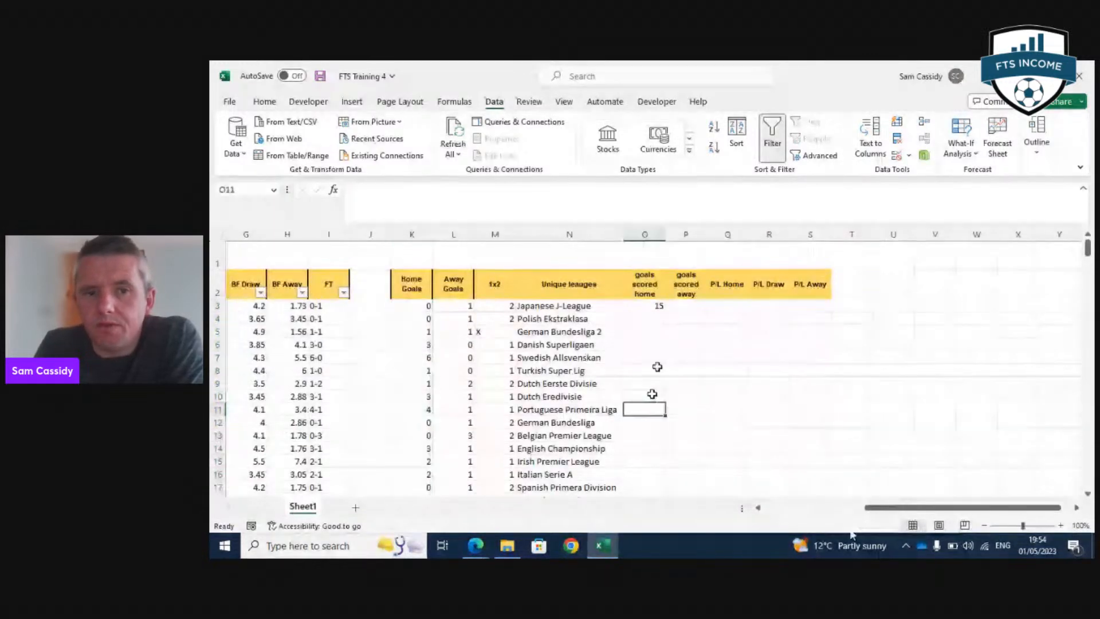
left_click(658, 309)
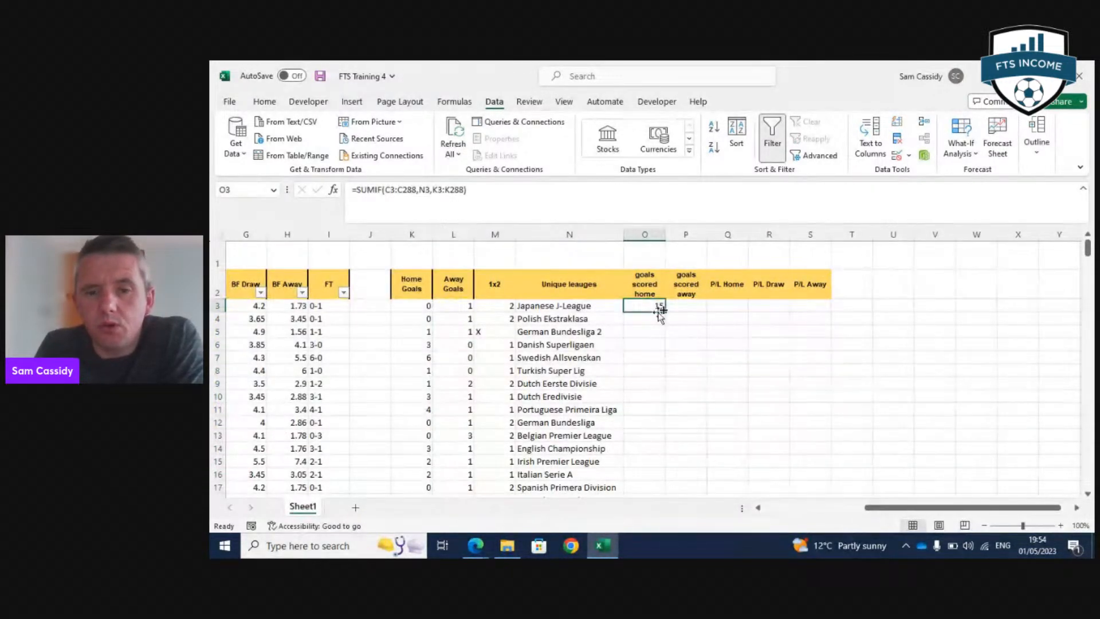
Copy the home goals SUMIF formula from O3 down to O12 and inspect the ranges used in O10.
scroll(673, 461, "down", 6)
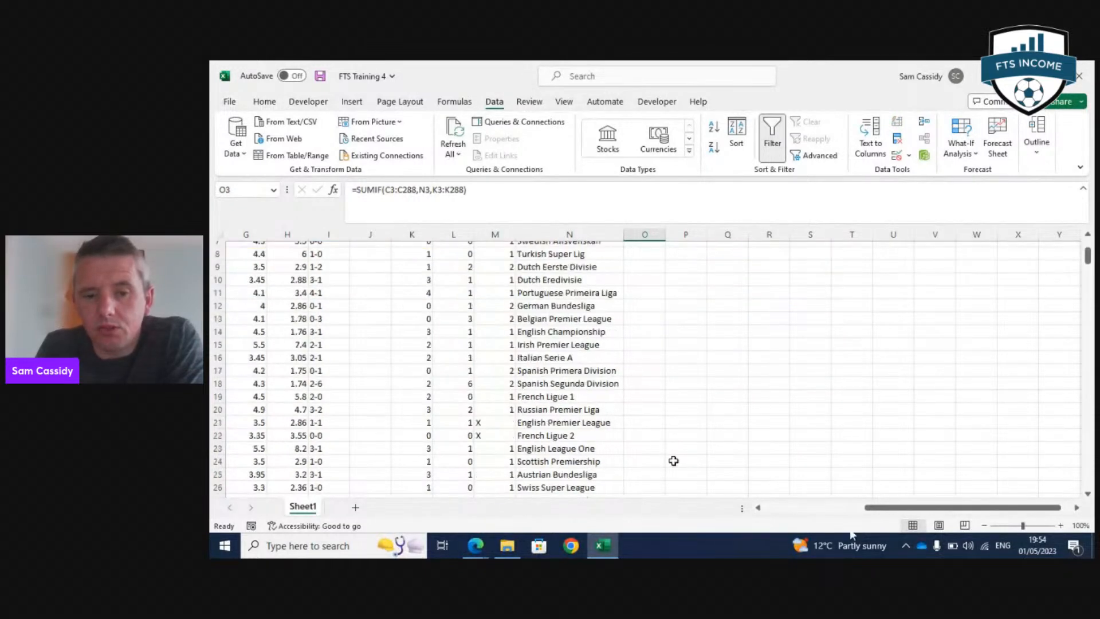
scroll(587, 442, "up", 4)
scroll(587, 442, "up", 3)
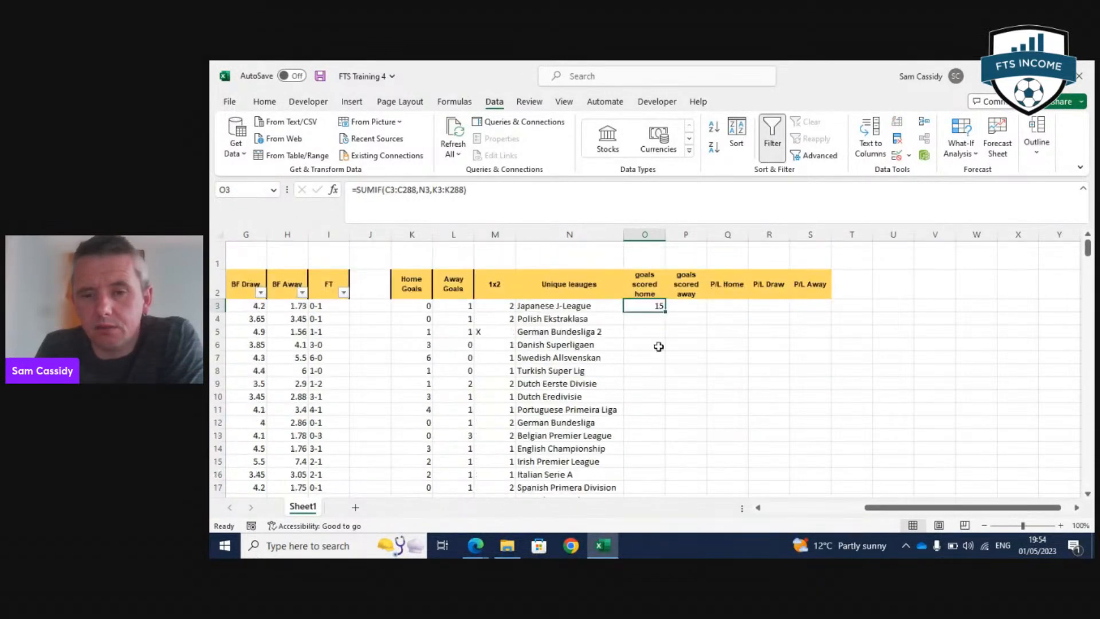
left_click(490, 192)
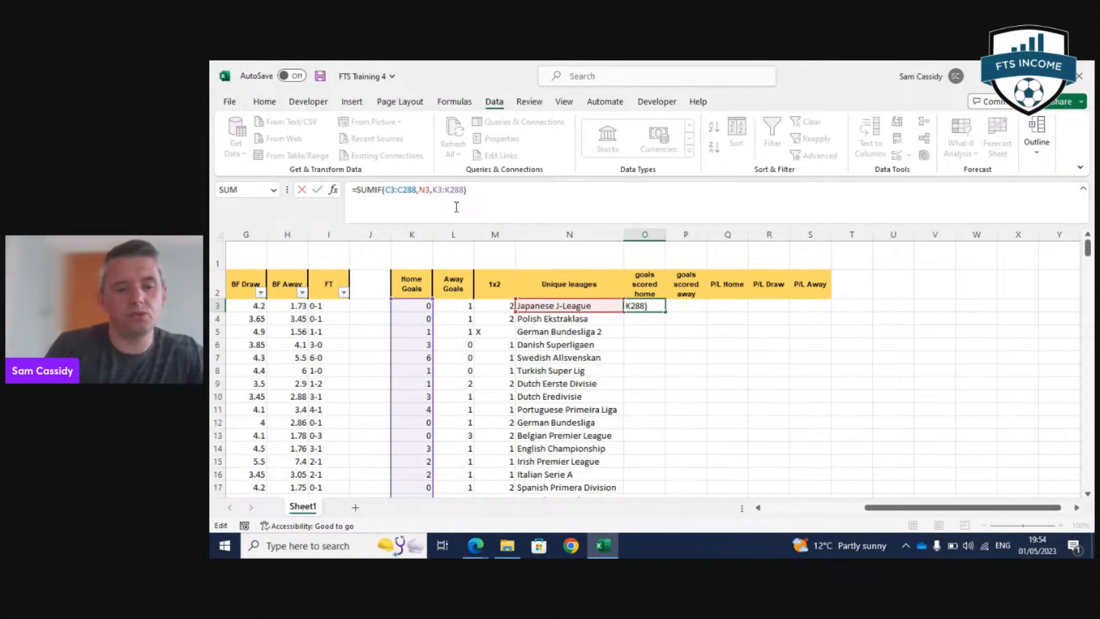
key("ctrl+Return")
left_click_drag(667, 310, 683, 427)
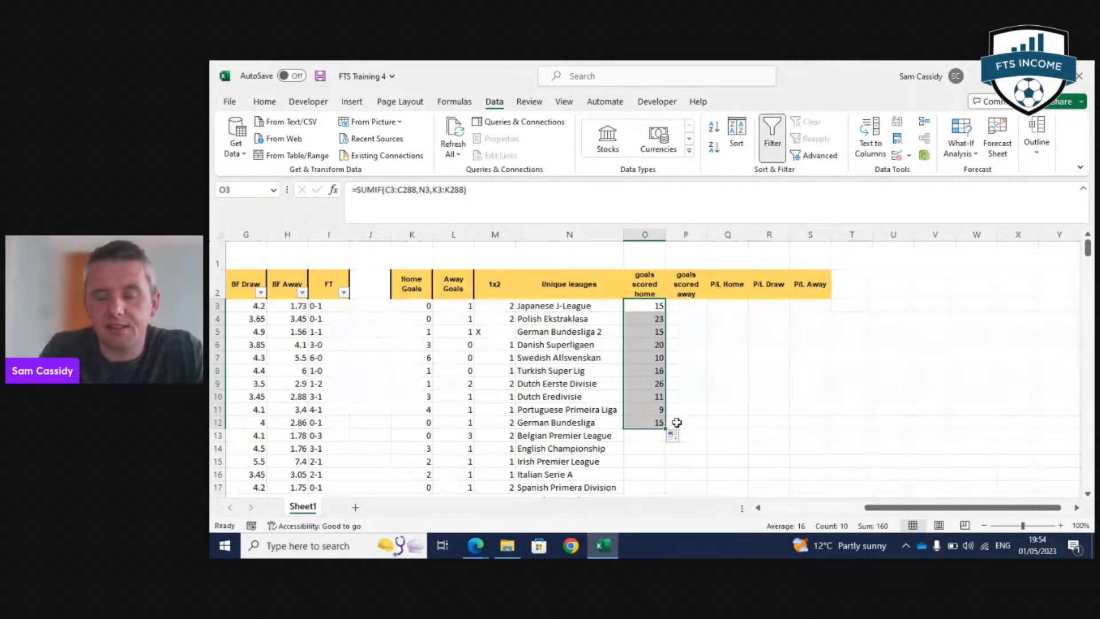
left_click(655, 400)
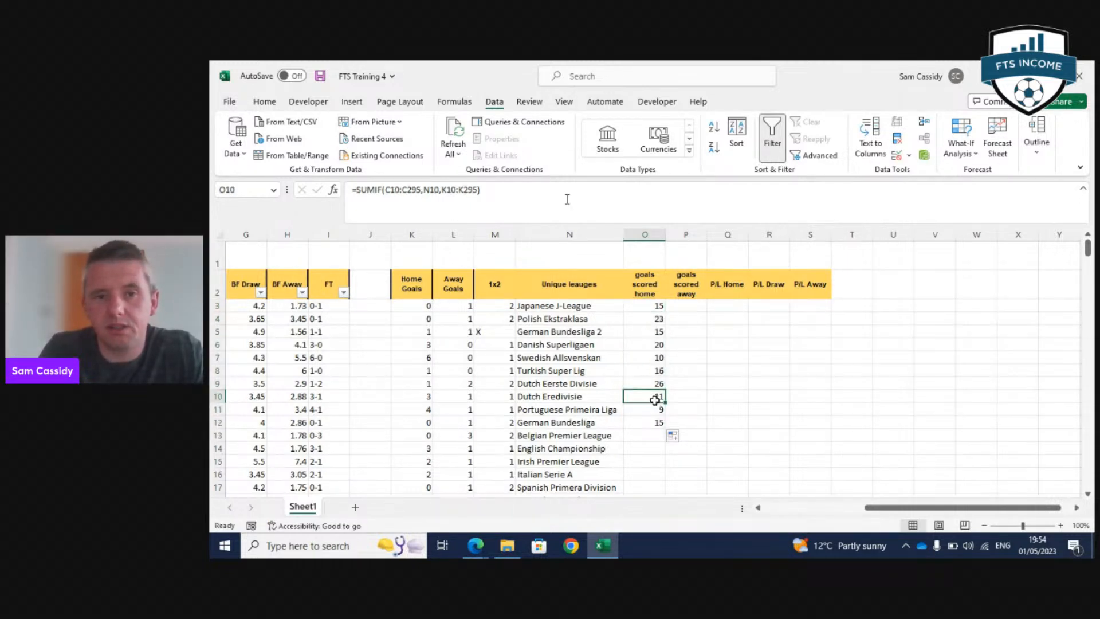
double_click(655, 400)
left_click_drag(881, 508, 794, 496)
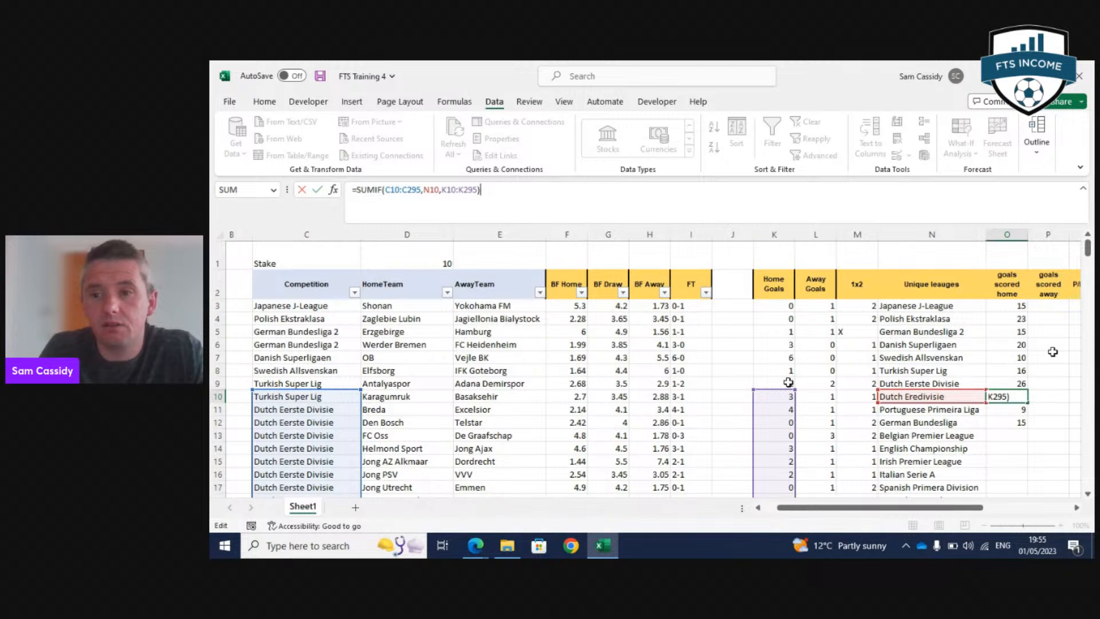
Anchor the start of the Competition range in the O3 SUMIF formula so that it reads $C$3:C288.
left_click(1015, 306)
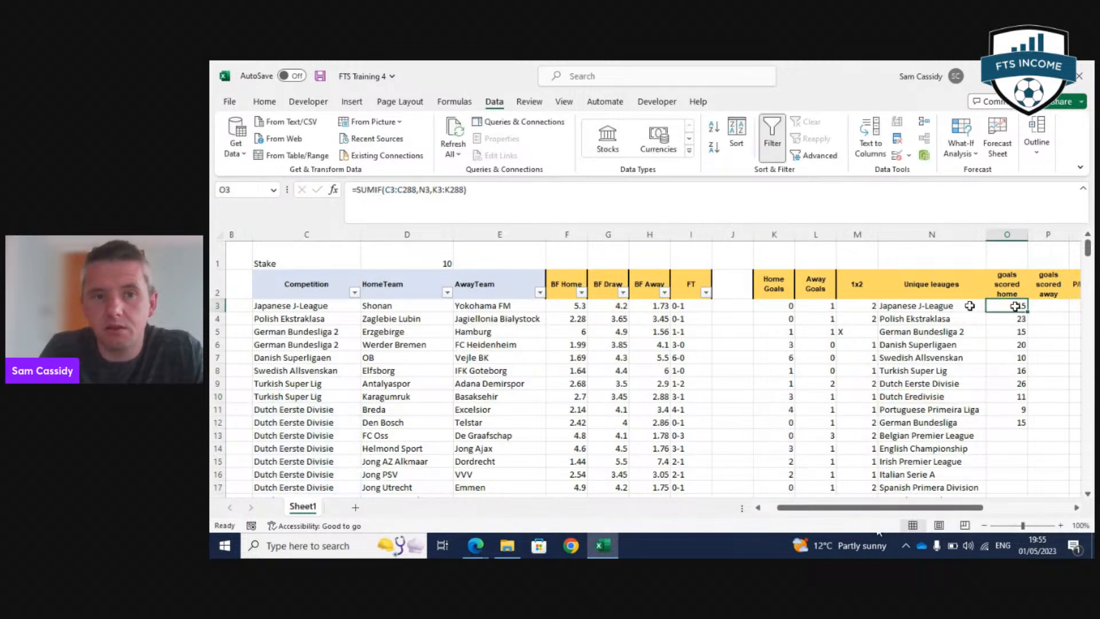
left_click(389, 190)
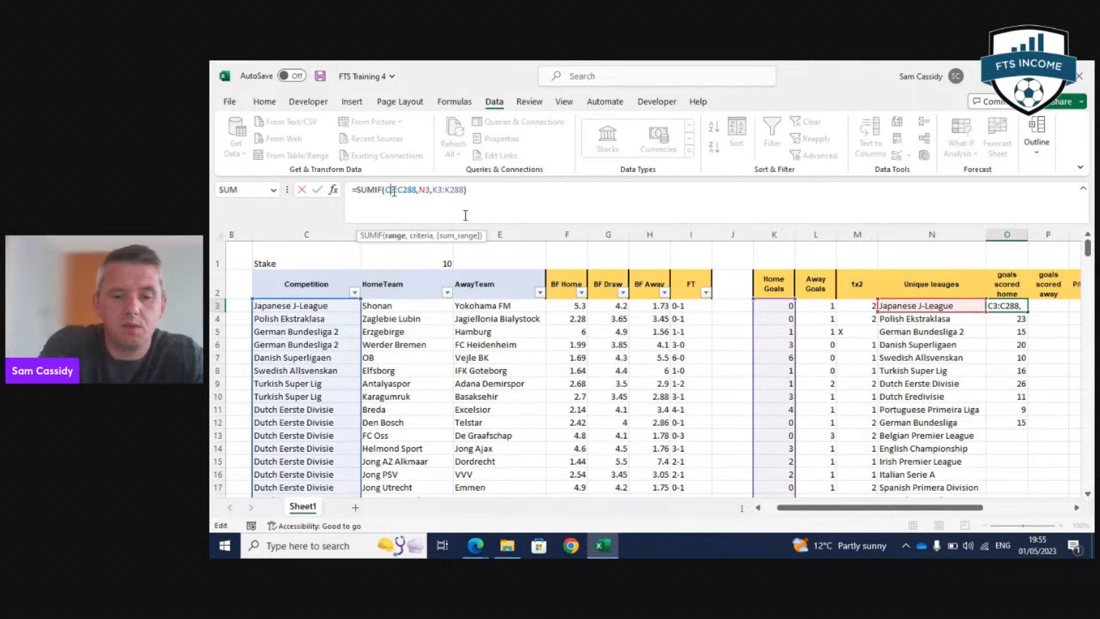
key("Left")
key("Left")
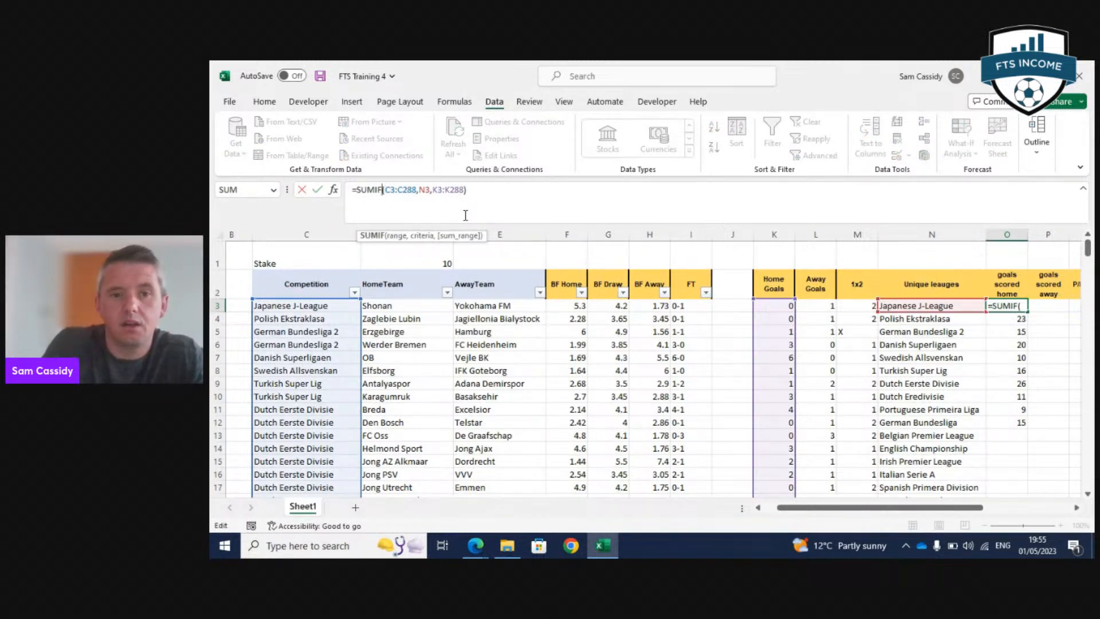
key("Right")
key("Right")
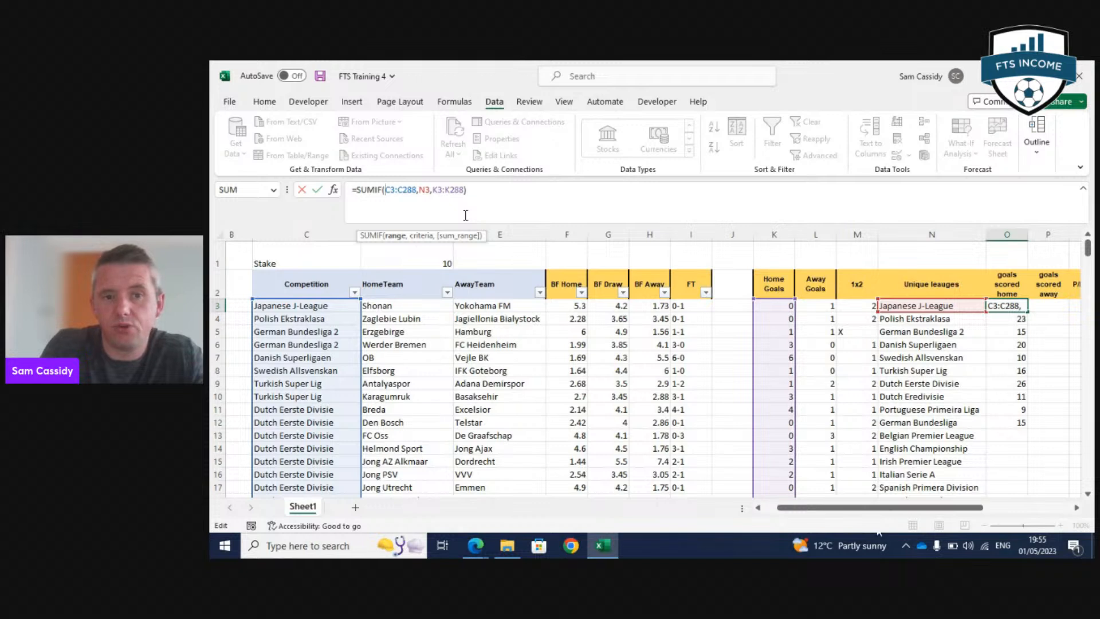
type("$")
key("Right")
type("$")
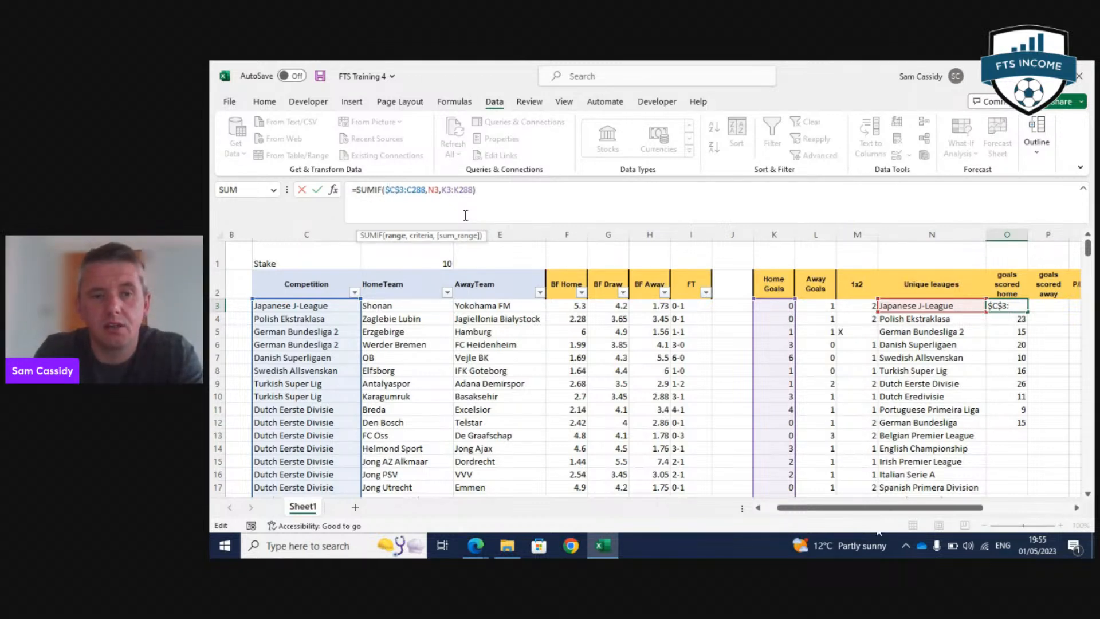
Anchor the start of the Home Goals sum range in the O3 formula as $K$3:K288 and commit the formula.
key("Right")
key("Right")
key("Right")
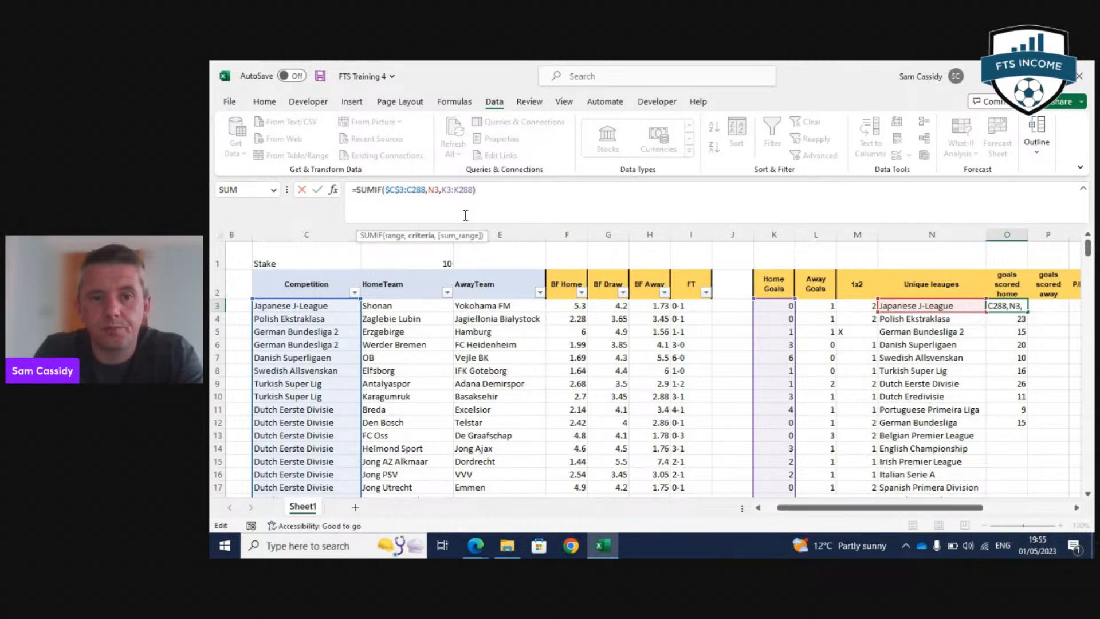
key("Right")
type("$")
key("Right")
type("$")
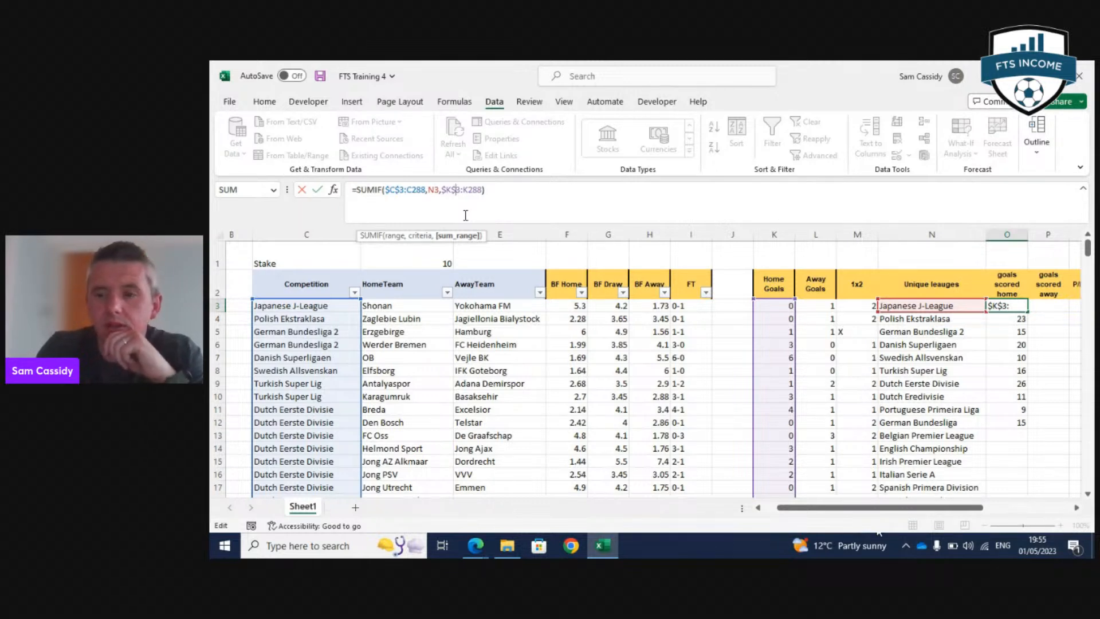
key("Return")
Copy the anchored SUMIF formula from O3 down the goals scored home column to the last league in O29.
left_click(1003, 304)
left_click_drag(1029, 318, 997, 344)
scroll(997, 344, "up", 5)
scroll(1017, 368, "up", 2)
scroll(1024, 414, "down", 2)
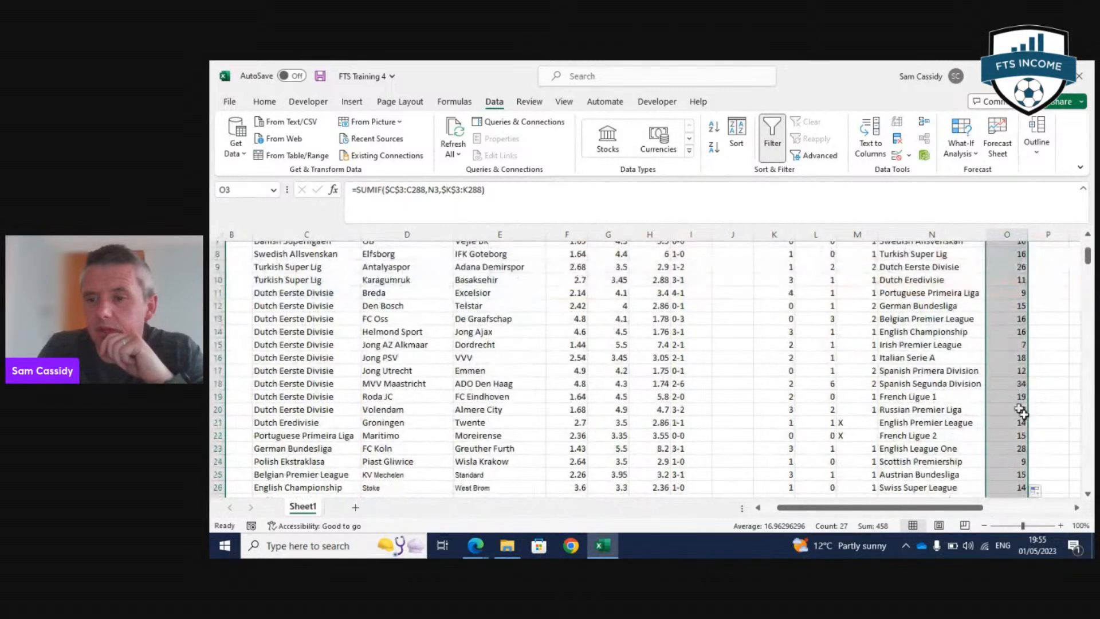
Examine the copied formula in O19 for French Ligue 1 to see which Competition and Home Goals ranges it uses.
left_click(1008, 396)
left_click(845, 190)
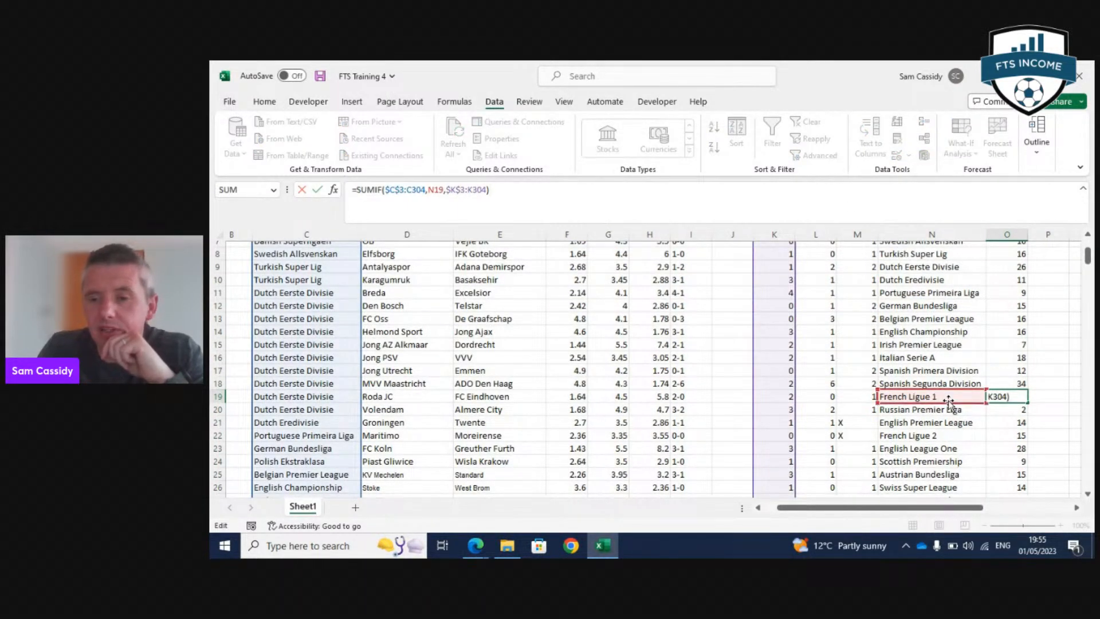
scroll(947, 400, "up", 2)
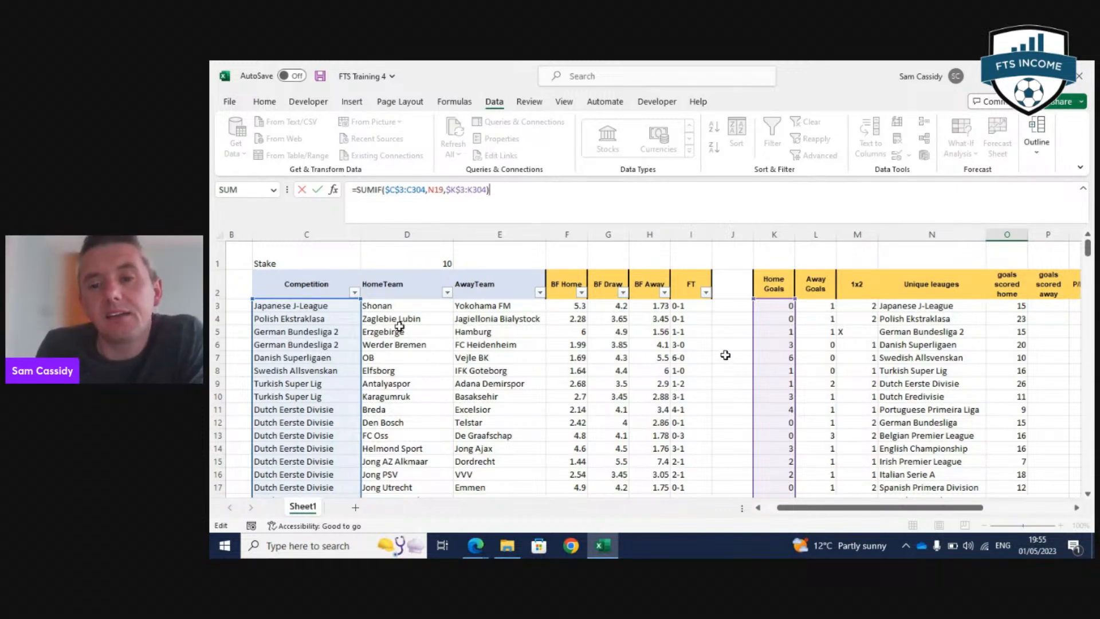
left_click_drag(922, 507, 988, 519)
key("Return")
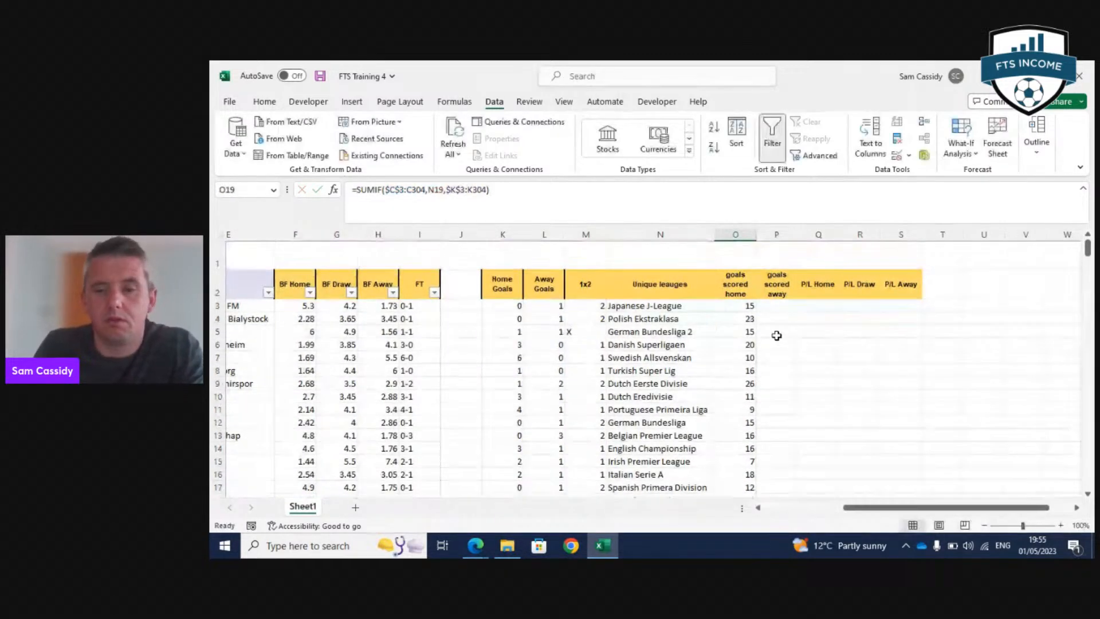
Examine the formula in O29 for Brazilian Serie A against the highlighted Competition and Home Goals ranges.
scroll(766, 428, "down", 5)
left_click(752, 411)
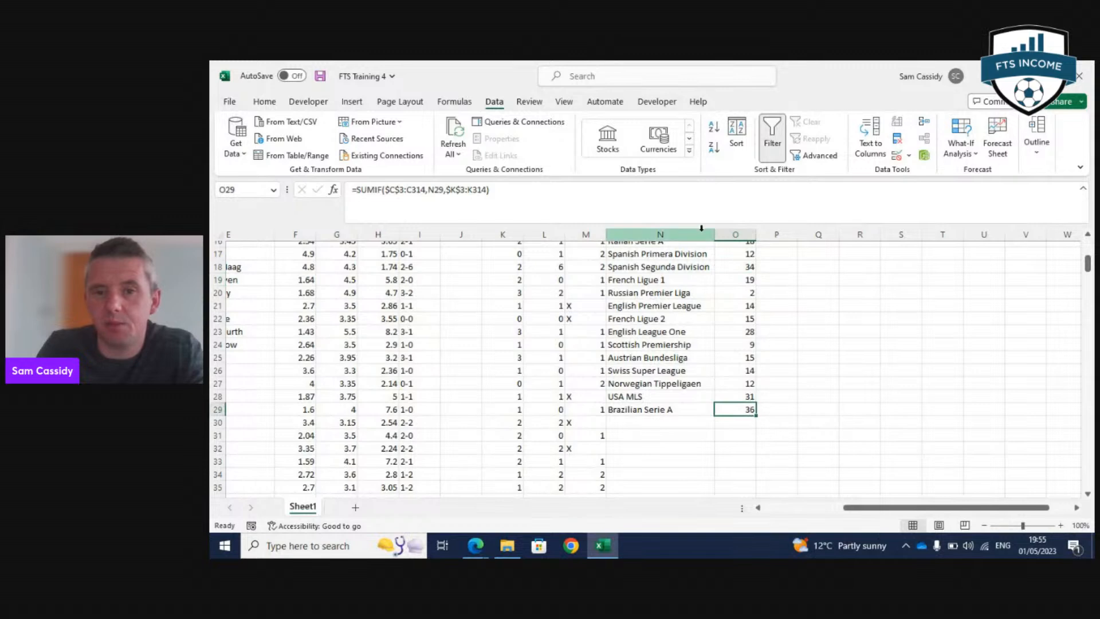
double_click(748, 411)
scroll(653, 365, "up", 5)
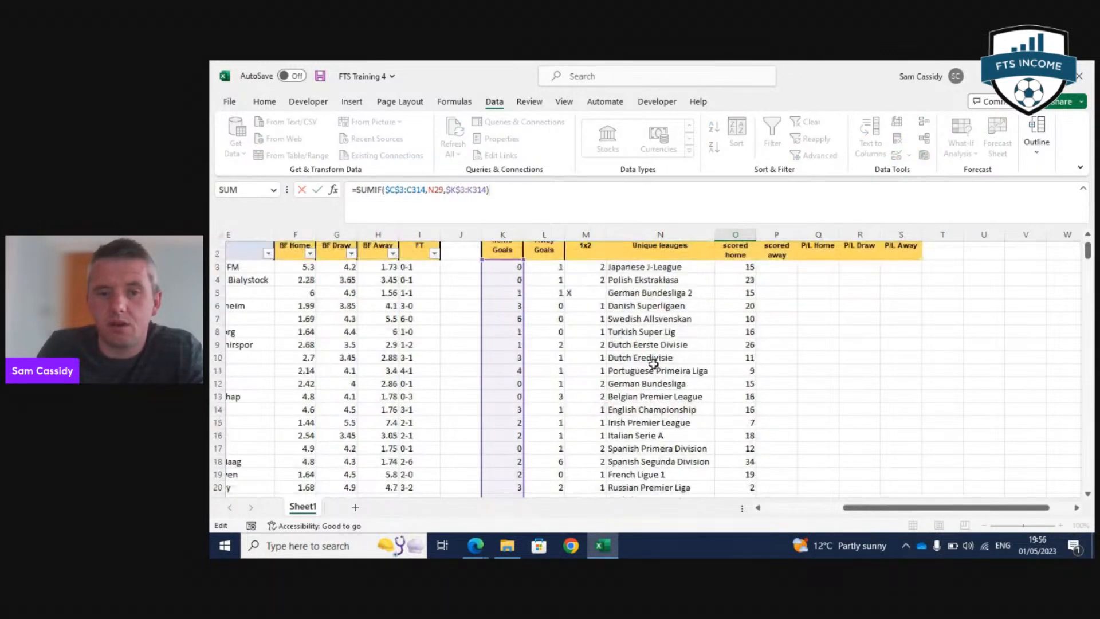
left_click(511, 249)
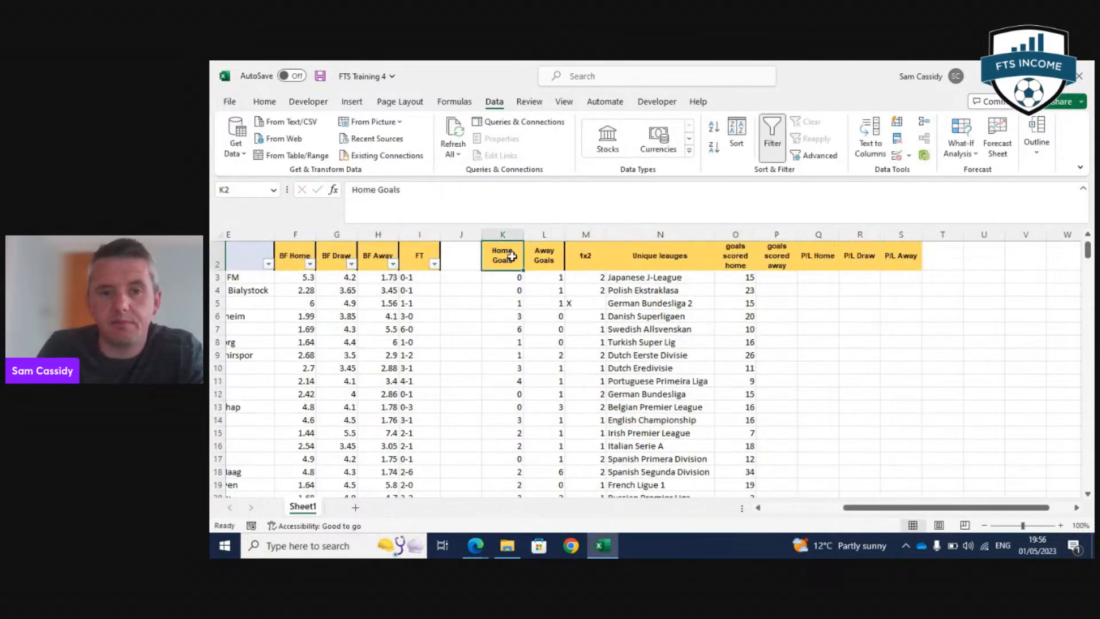
left_click(750, 484)
scroll(768, 386, "down", 5)
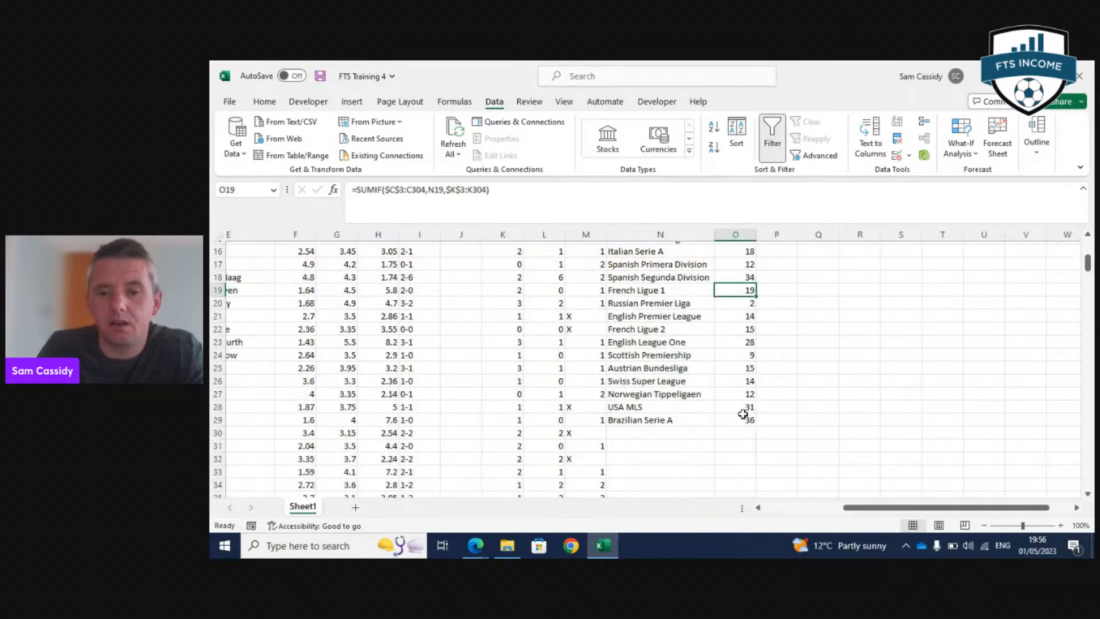
left_click_drag(744, 418, 744, 408)
left_click(688, 207)
left_click_drag(904, 508, 816, 506)
scroll(693, 441, "up", 5)
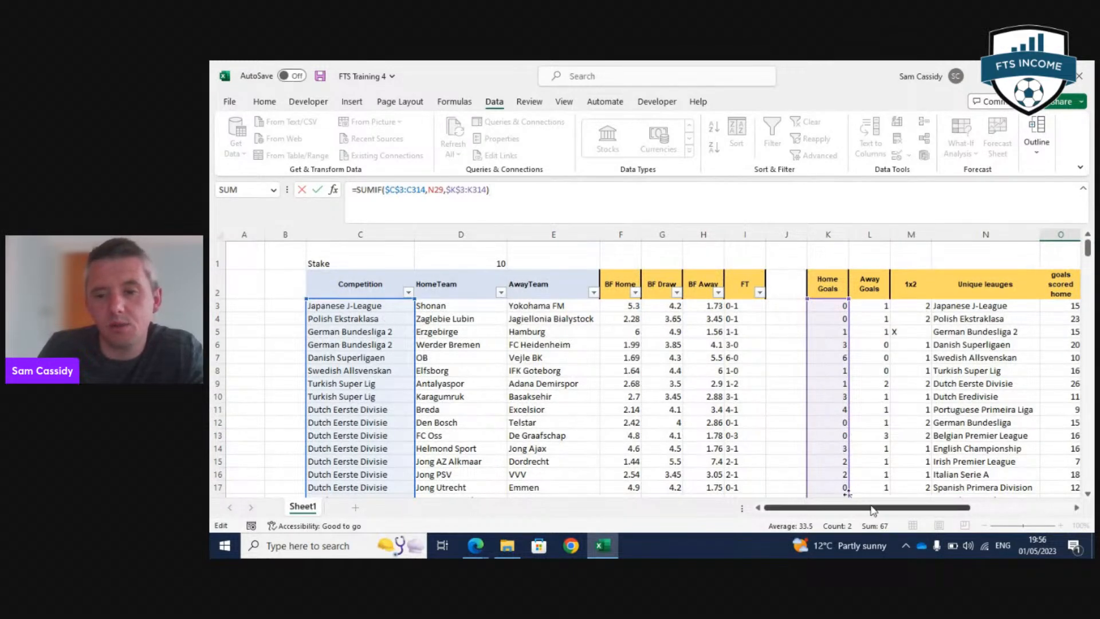
left_click_drag(870, 508, 938, 518)
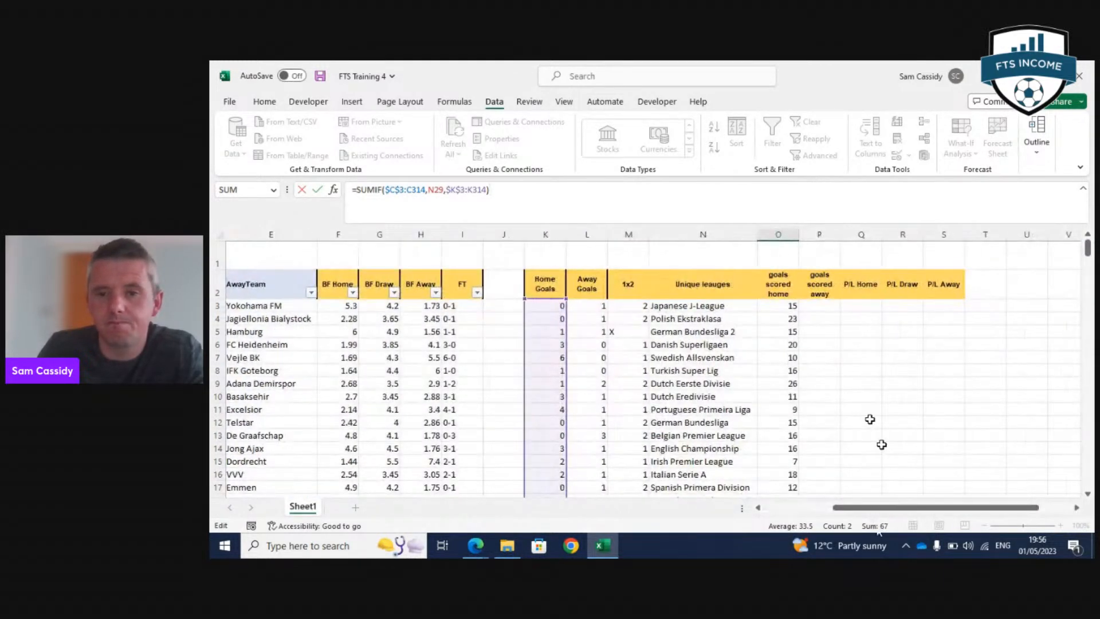
left_click(827, 385)
Start a SUMIF formula in P3 for goals scored away, with the Competition cells C3:C288 as its range.
left_click(781, 305)
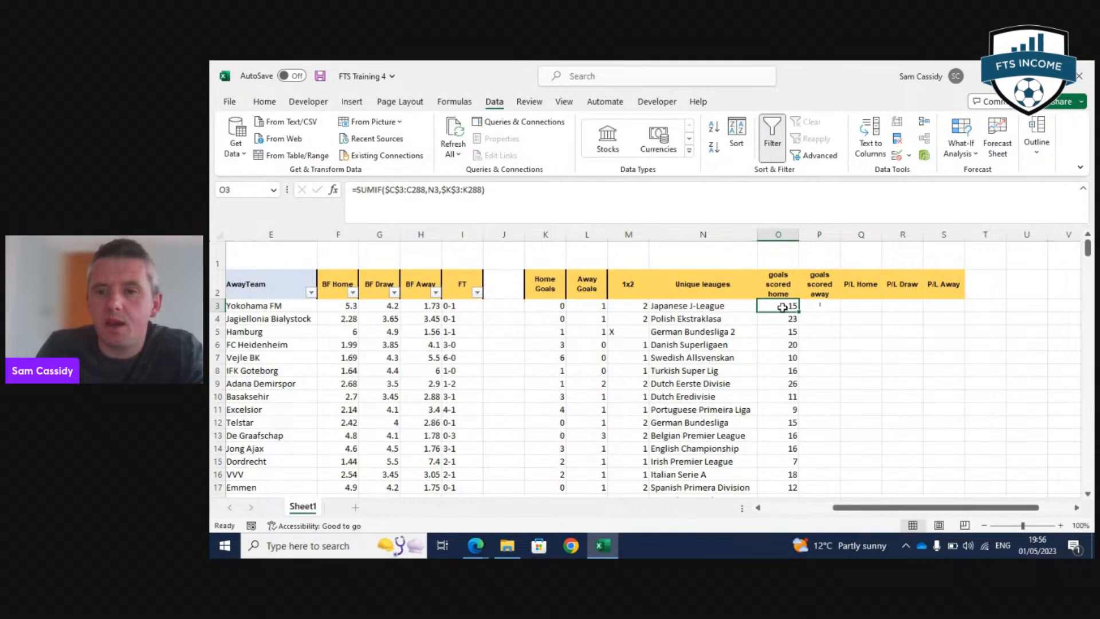
left_click(823, 304)
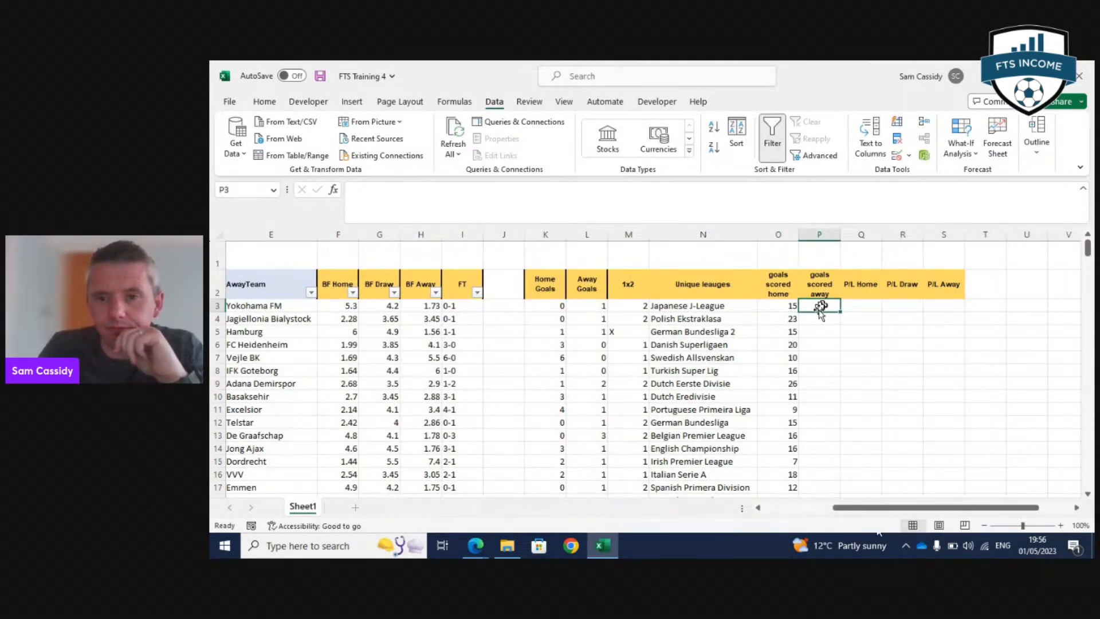
left_click(751, 209)
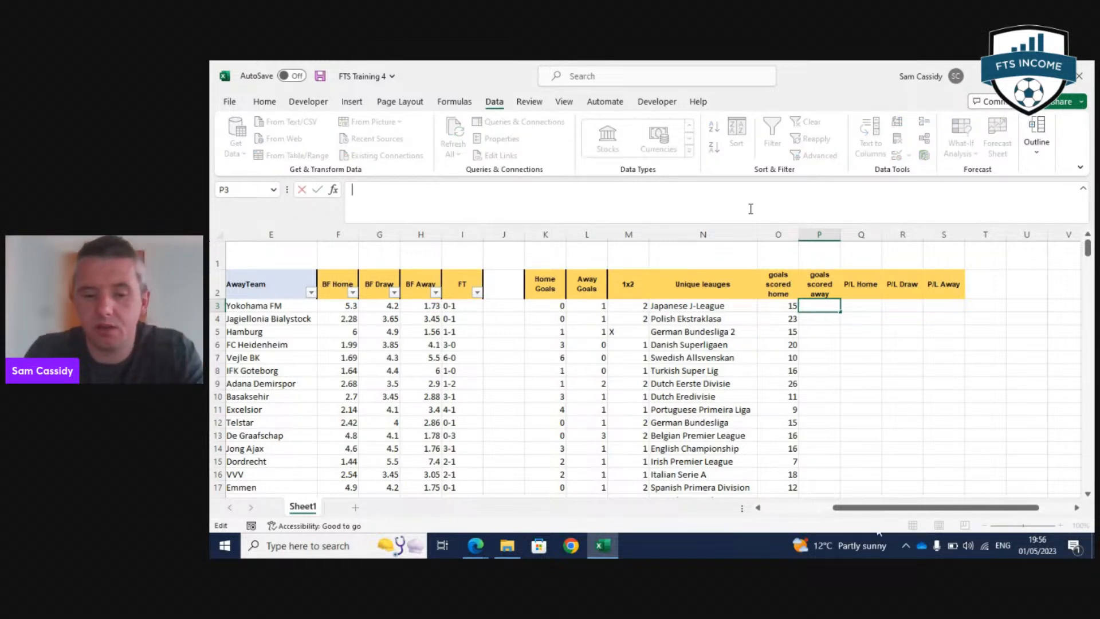
type("=su")
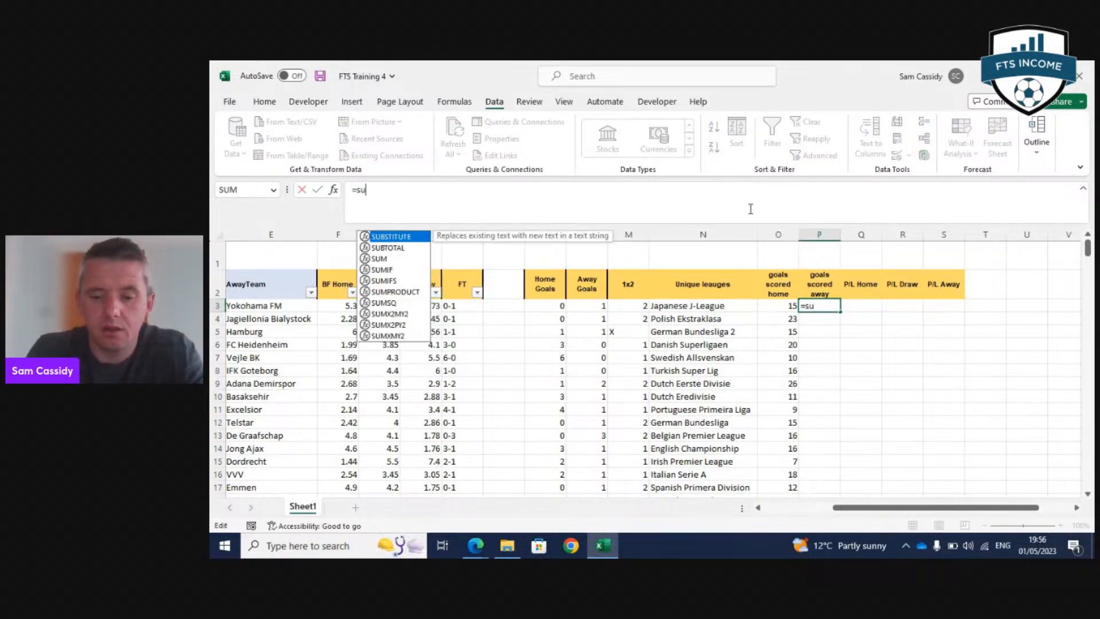
type("mif")
key("Tab")
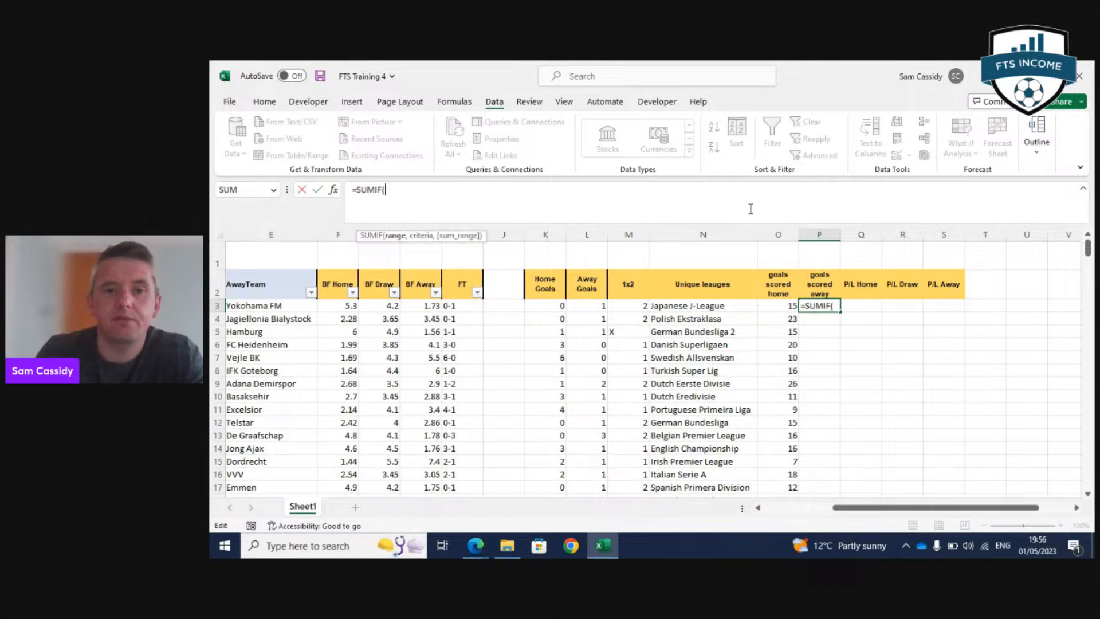
left_click_drag(946, 507, 819, 504)
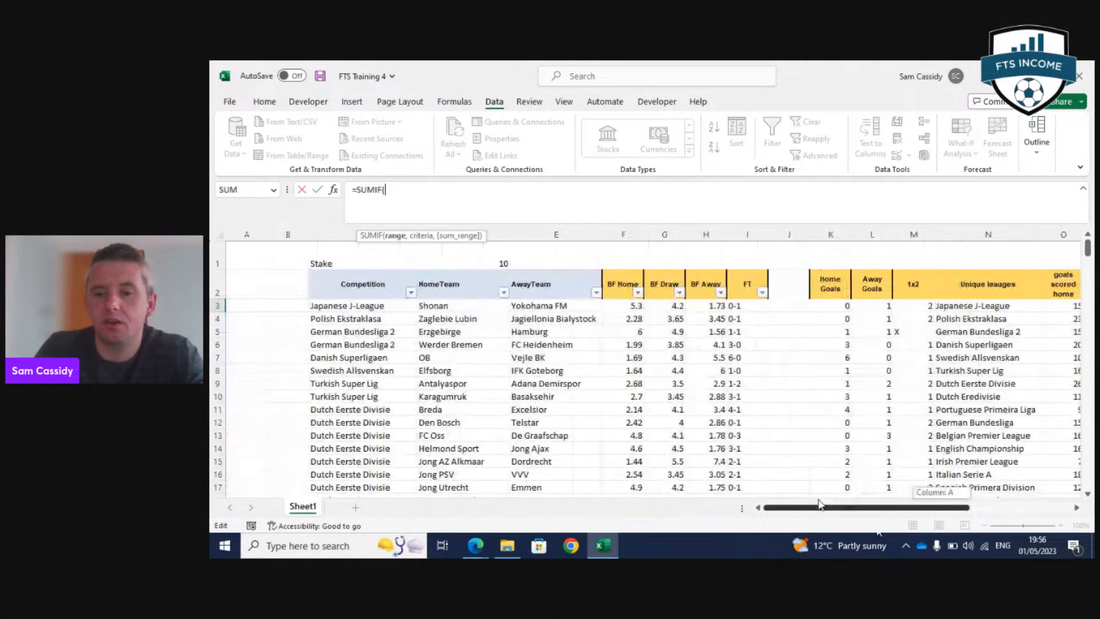
left_click(386, 305)
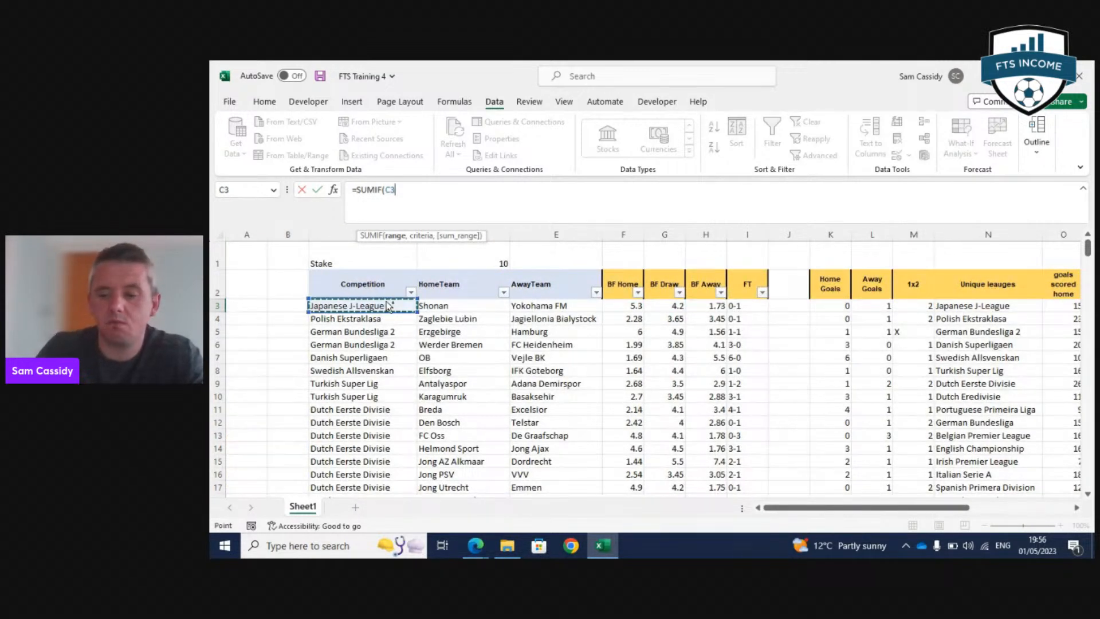
key("ctrl+shift+Down")
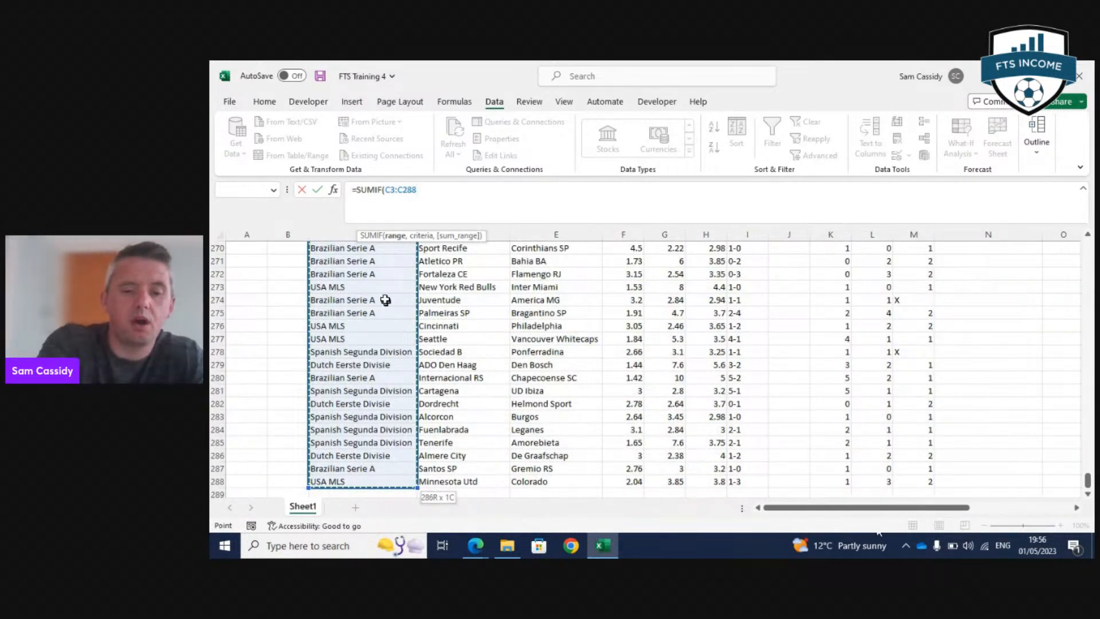
Anchor only the start of the Competition range in the P3 formula, as $C$3:C288, and begin the criteria argument.
key("F4")
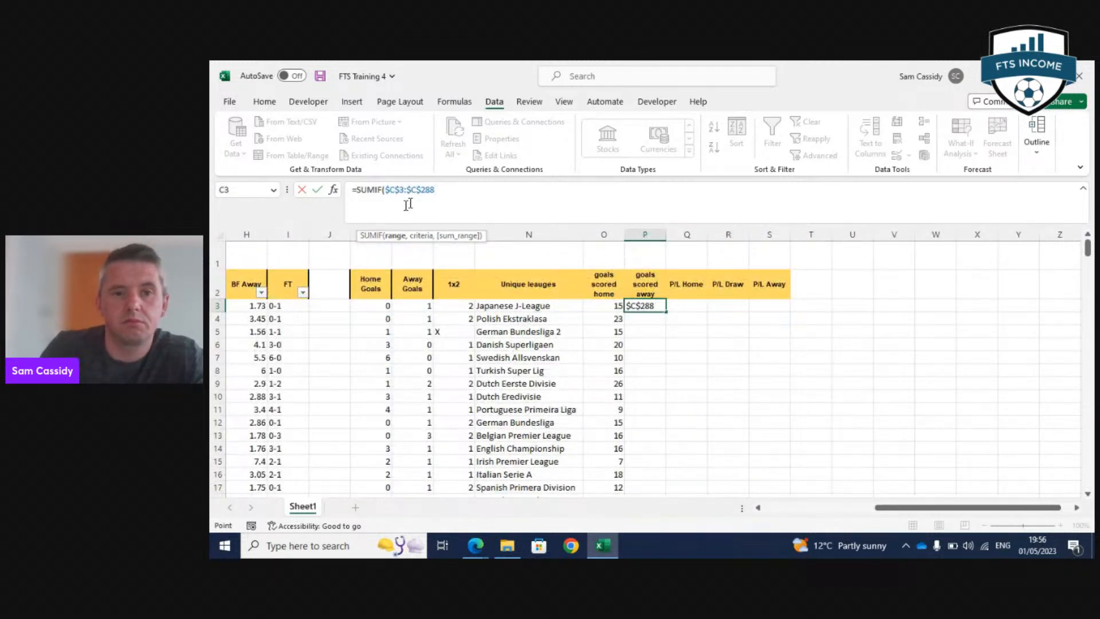
left_click(409, 190)
key("BackSpace")
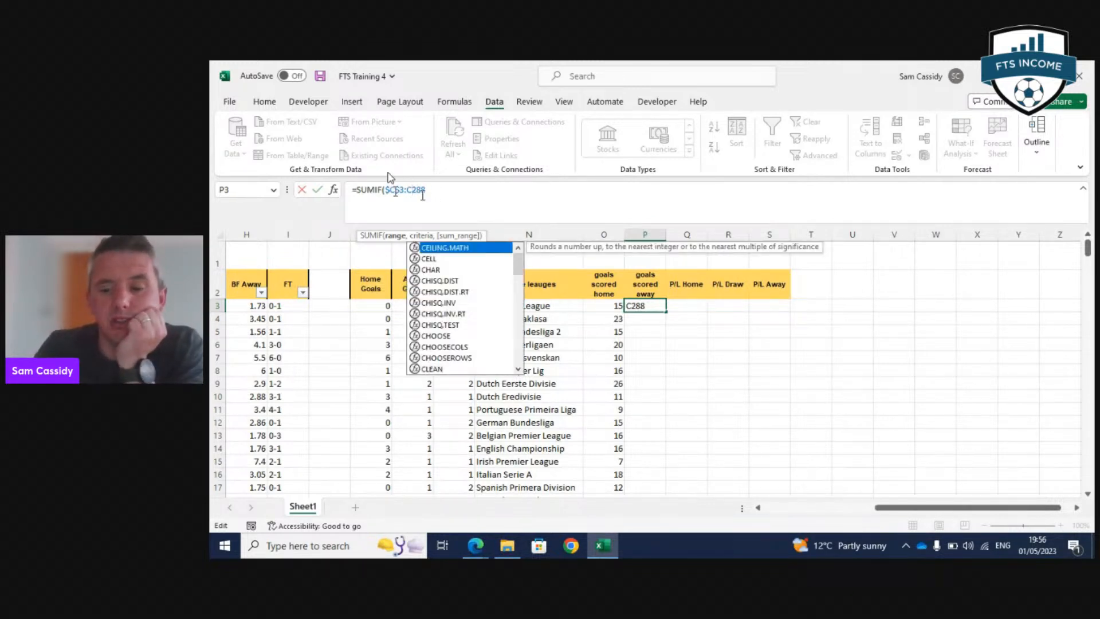
left_click(453, 191)
type(",")
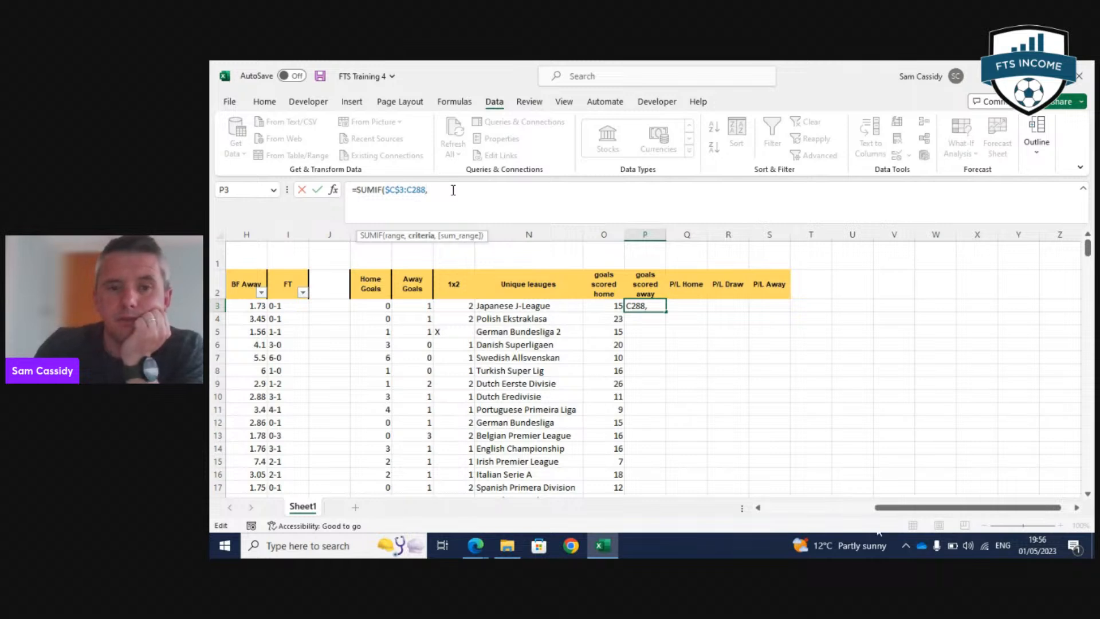
Complete the P3 SUMIF formula with N3 as criteria and the Away Goals cells $L$3:L288 as sum range.
left_click(519, 307)
type(",")
left_click(425, 304)
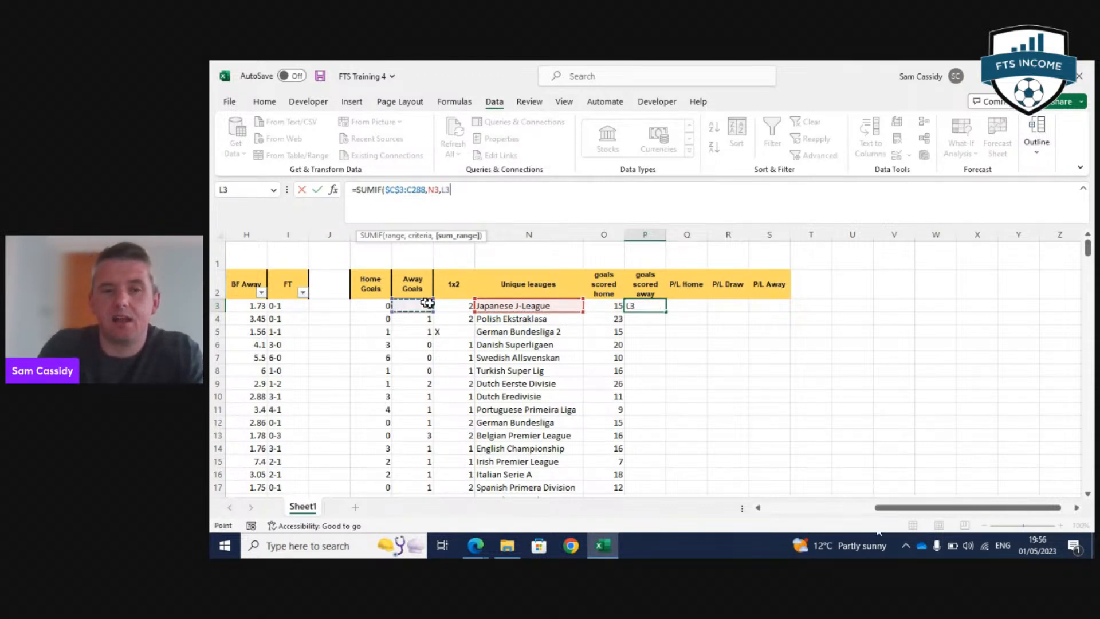
key("ctrl+shift+Down")
left_click(440, 191)
type("$L$3:L288")
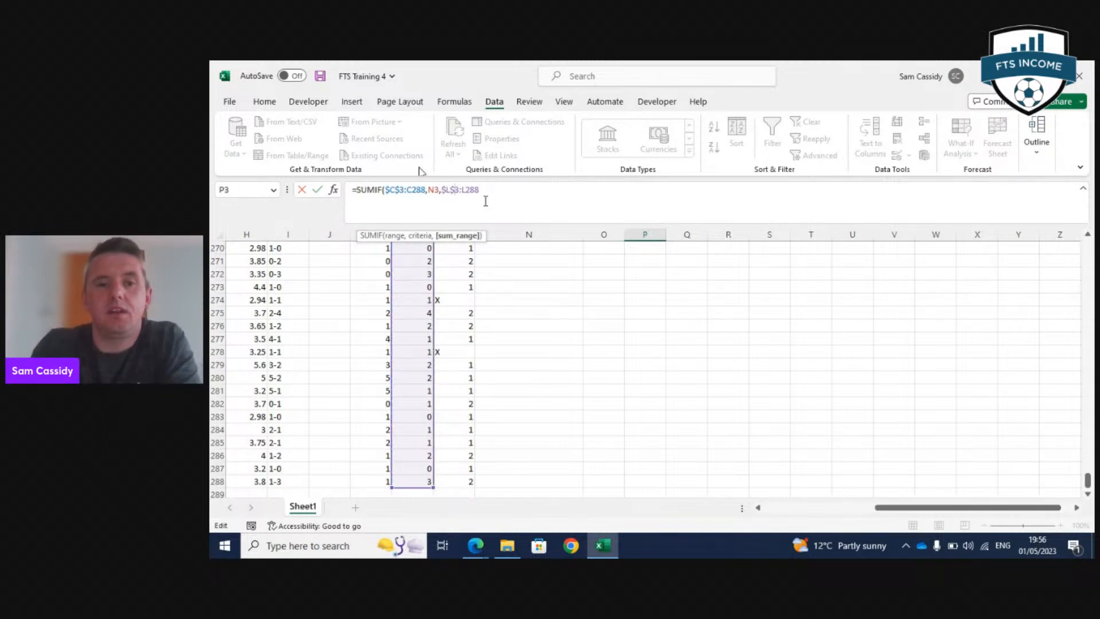
key("Return")
Examine the P3 formula against its highlighted league and Away Goals cells.
scroll(630, 298, "up", 1)
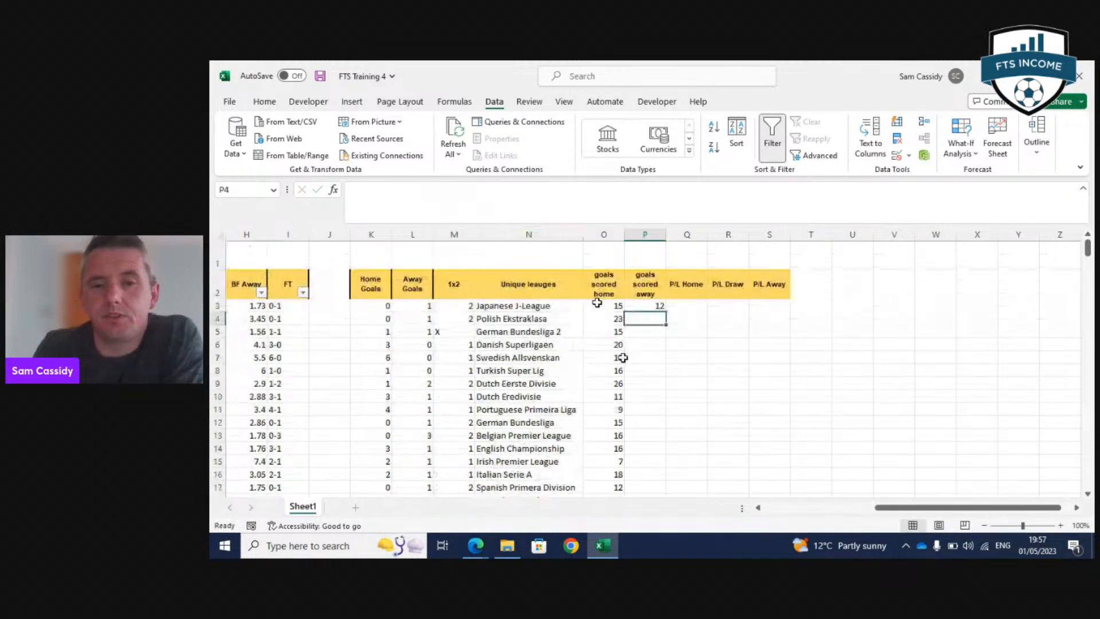
left_click(647, 306)
left_click(650, 190)
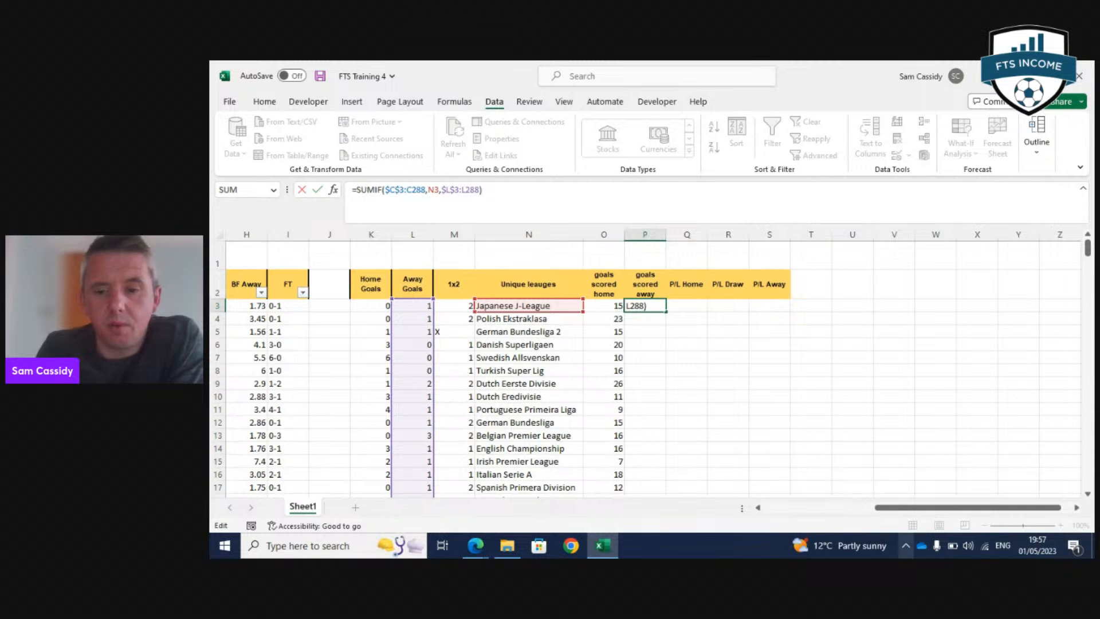
mouse_move(926, 508)
left_mouse_down()
mouse_move(836, 509)
mouse_move(919, 508)
left_mouse_up()
left_click(739, 357)
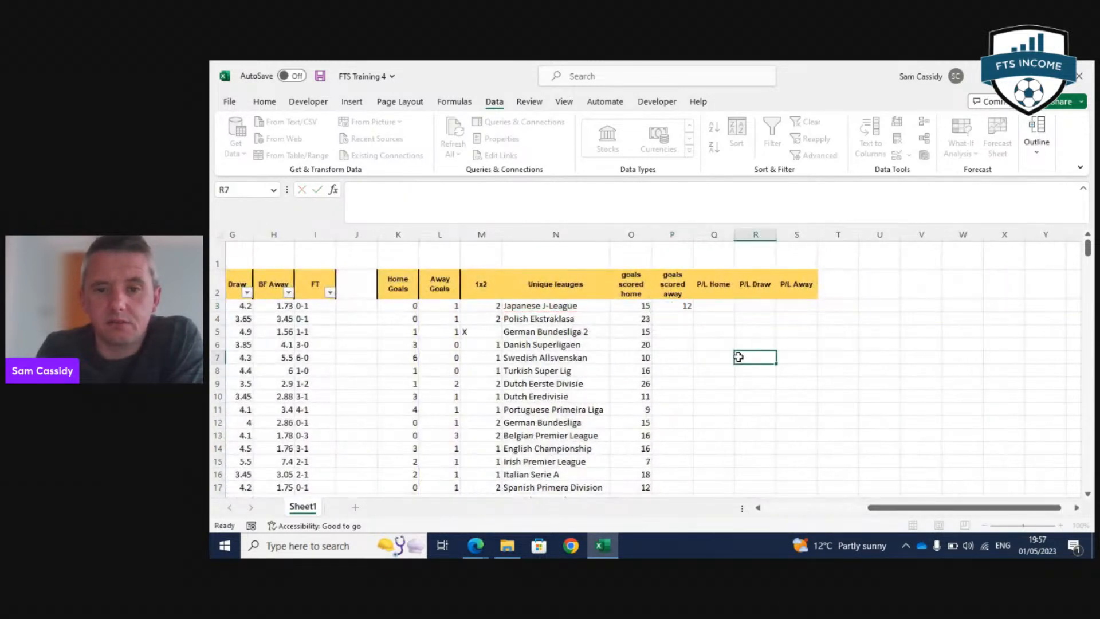
Copy the P3 formula down the goals scored away column and clear the surplus cells P30:P288.
left_click(670, 305)
double_click(692, 311)
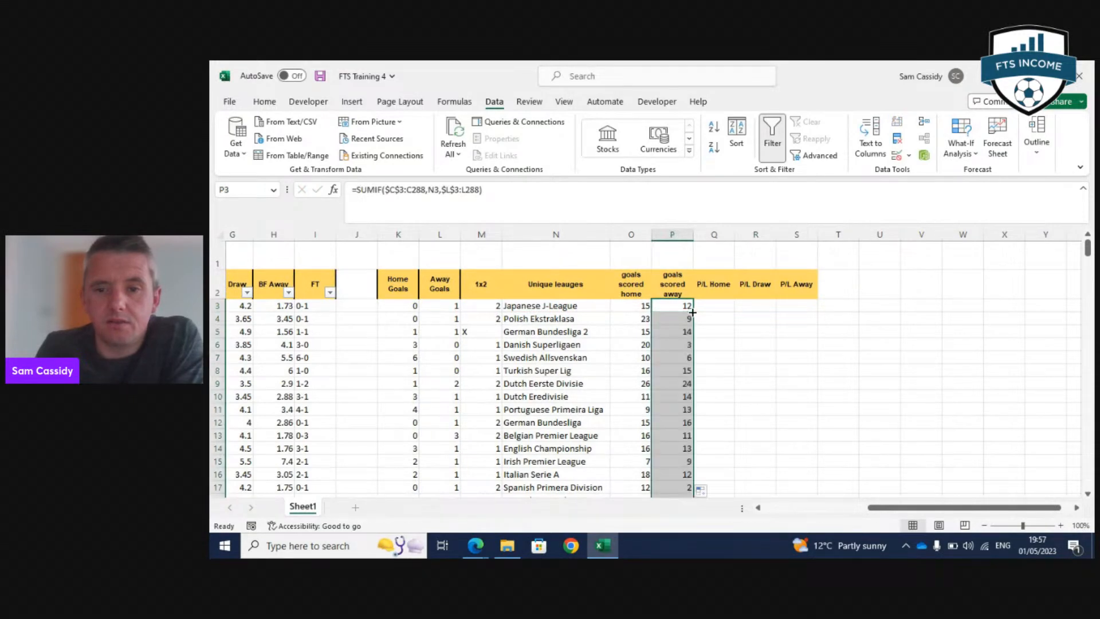
scroll(700, 345, "down", 5)
scroll(700, 345, "down", 1)
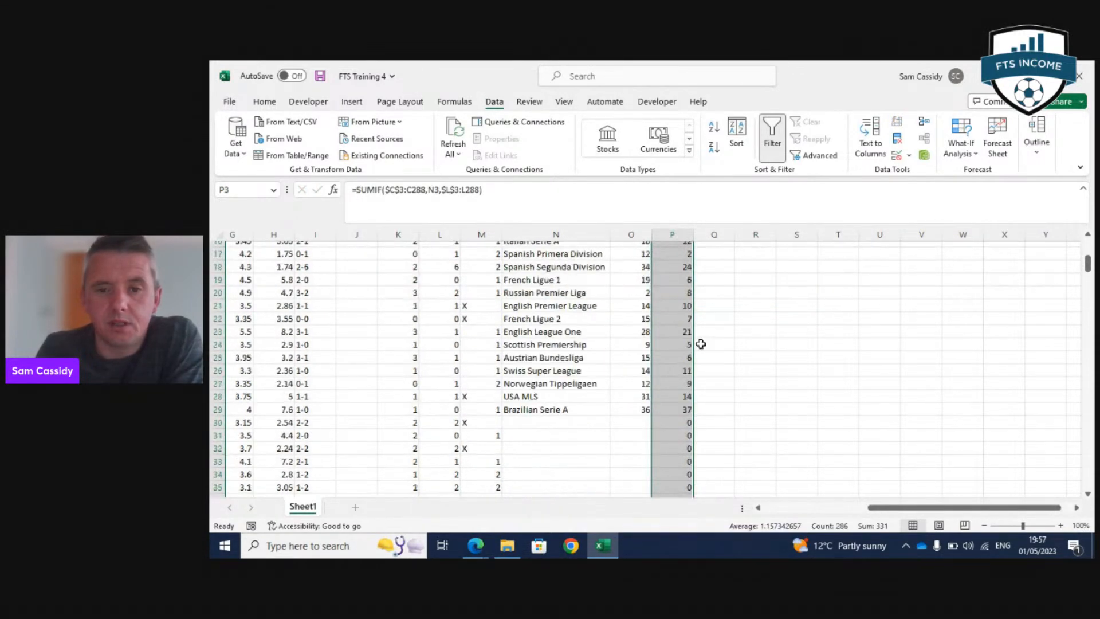
left_click(669, 382)
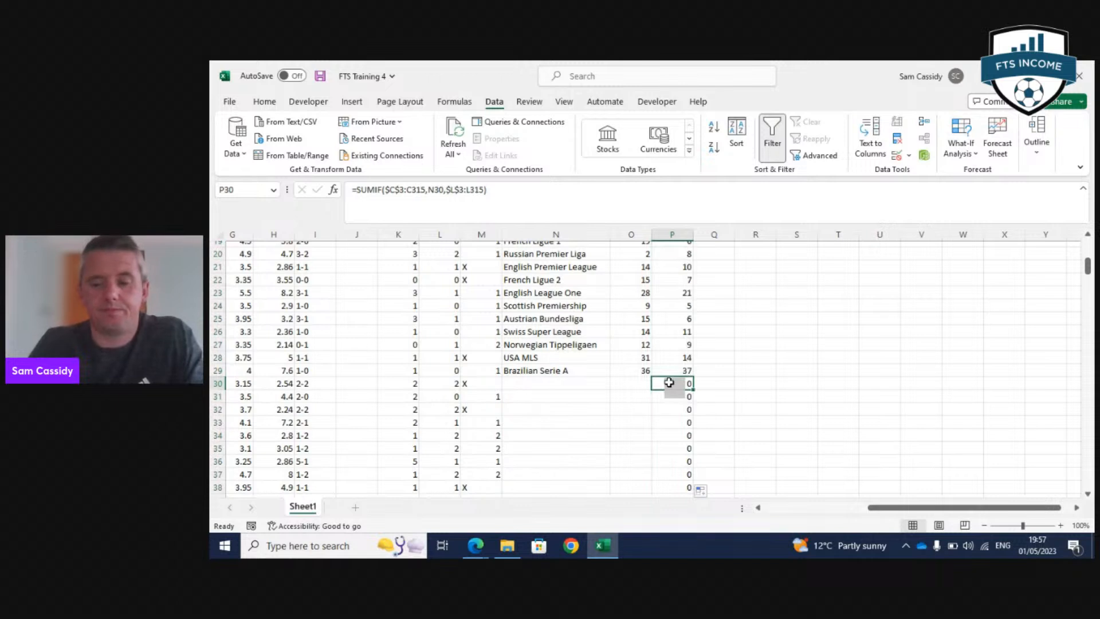
key("ctrl+shift+Down")
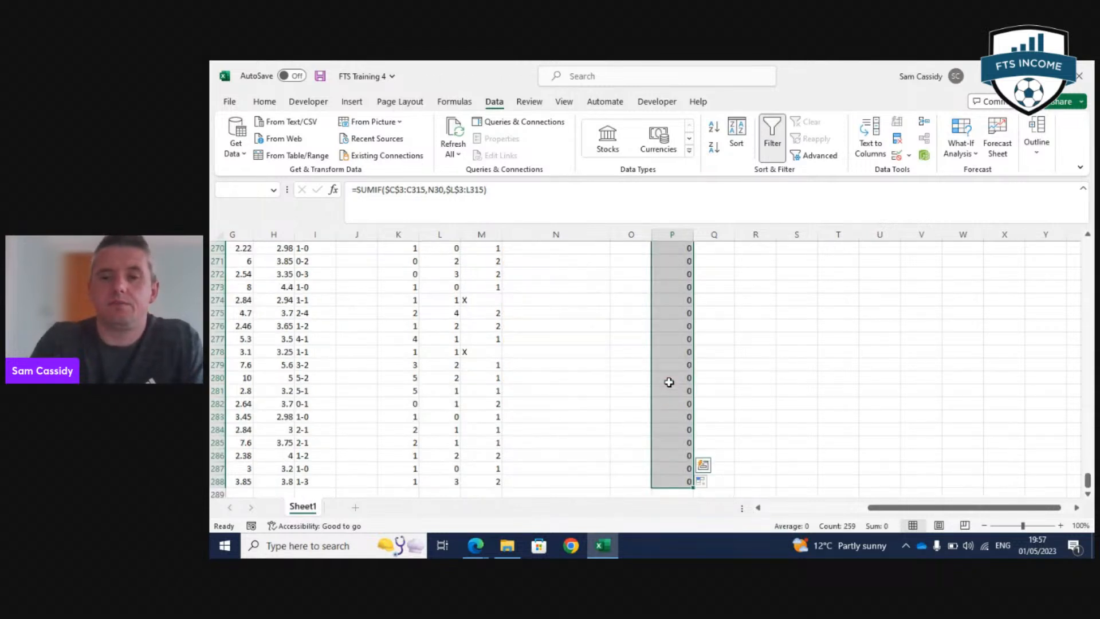
key("Delete")
scroll(656, 367, "up", 7)
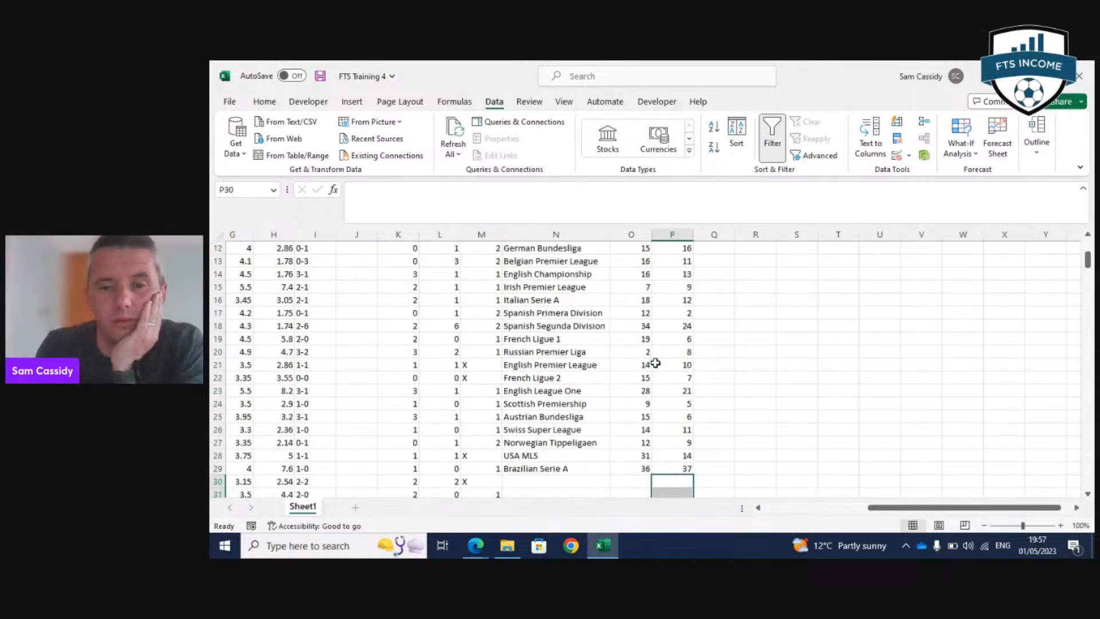
Examine the copied formula in P21 for English Premier League against the highlighted Competition and Away Goals ranges.
scroll(653, 358, "down", 2)
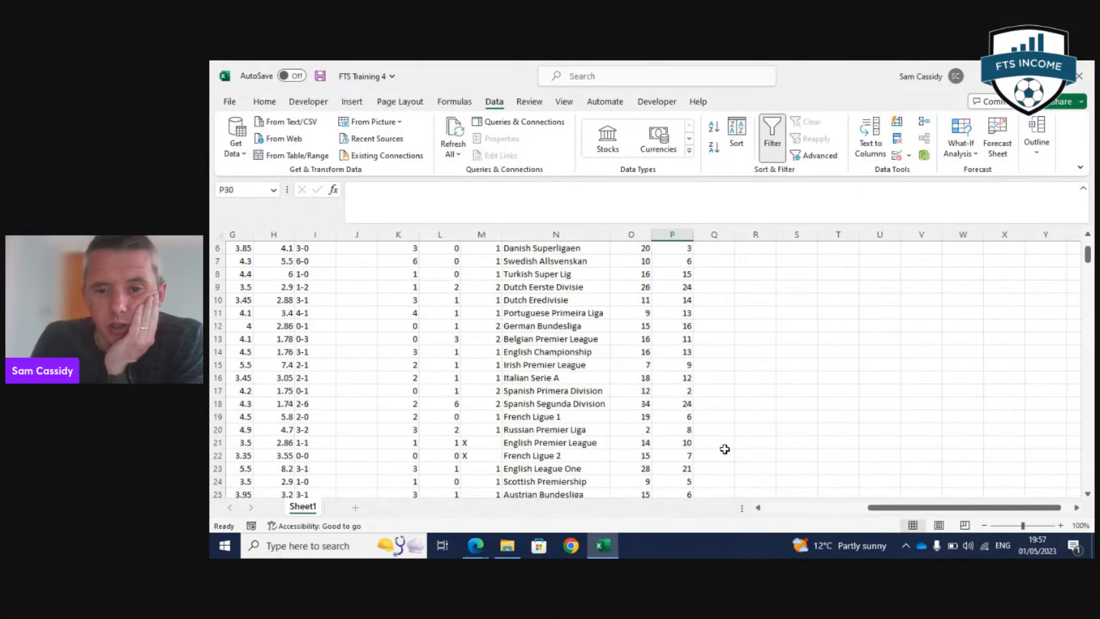
left_click(685, 442)
left_click(596, 191)
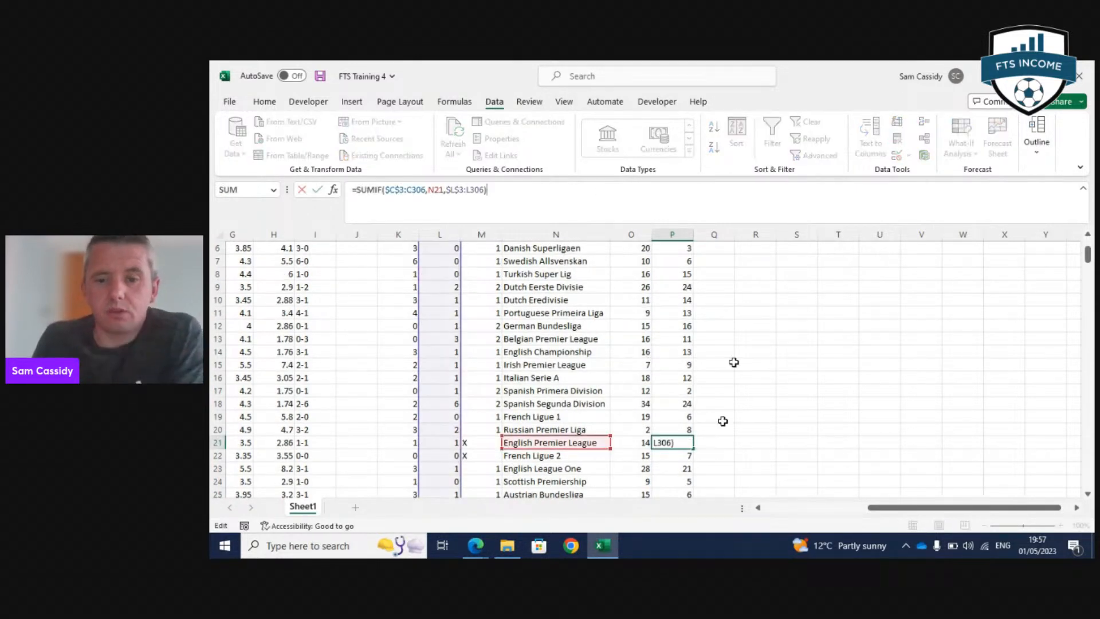
scroll(745, 418, "up", 2)
left_click_drag(913, 508, 811, 506)
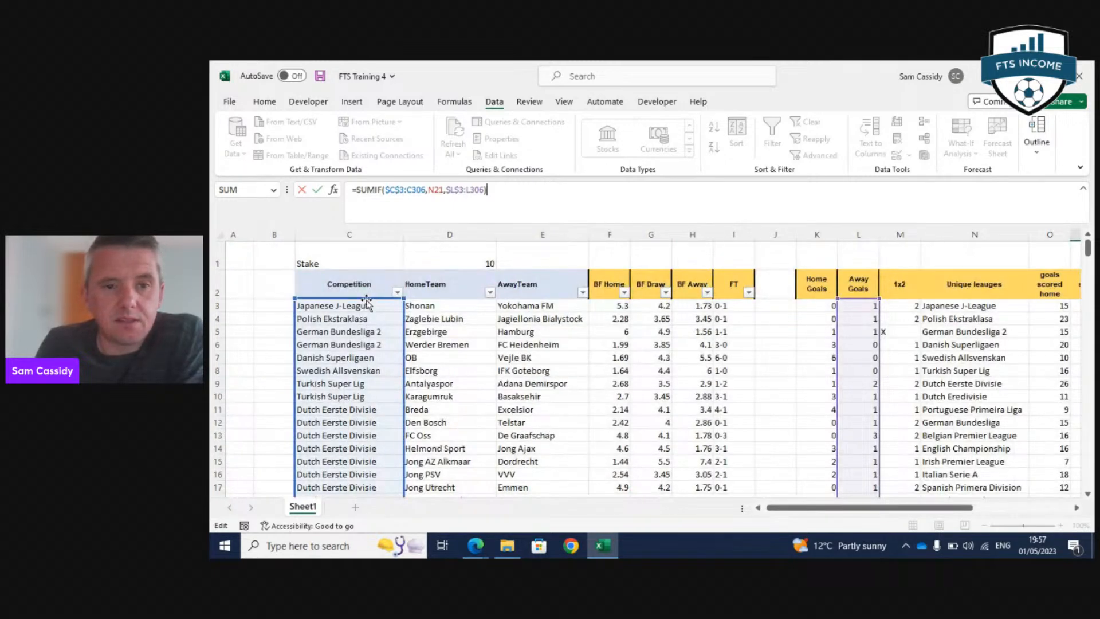
key("Escape")
left_click_drag(939, 507, 998, 503)
scroll(1000, 493, "up", 1)
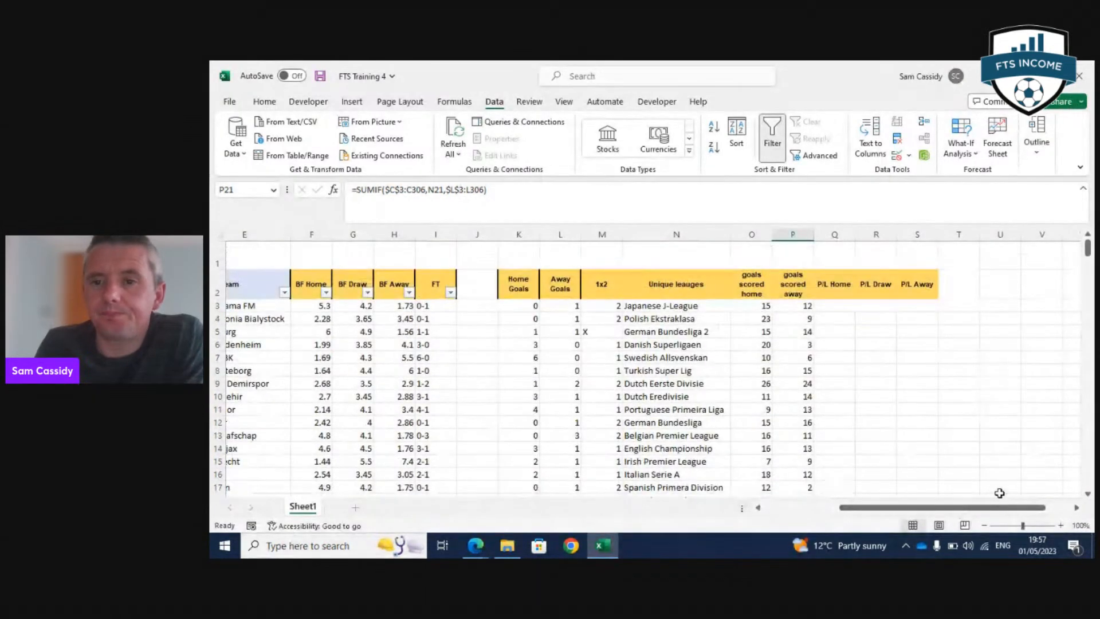
left_click(1001, 409)
left_click(830, 303)
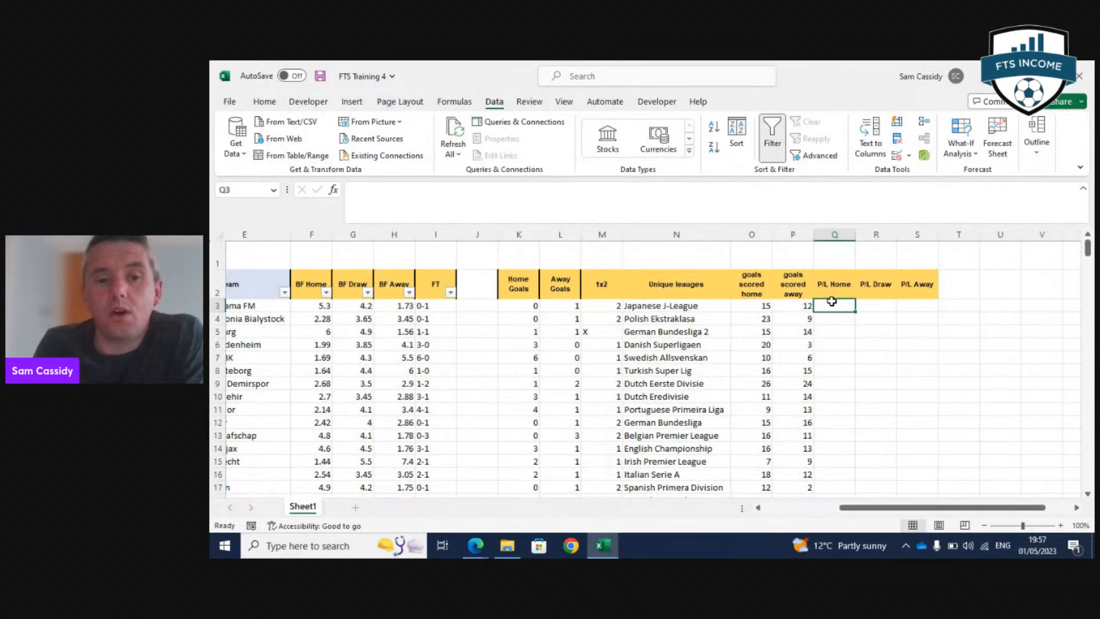
left_click(829, 285)
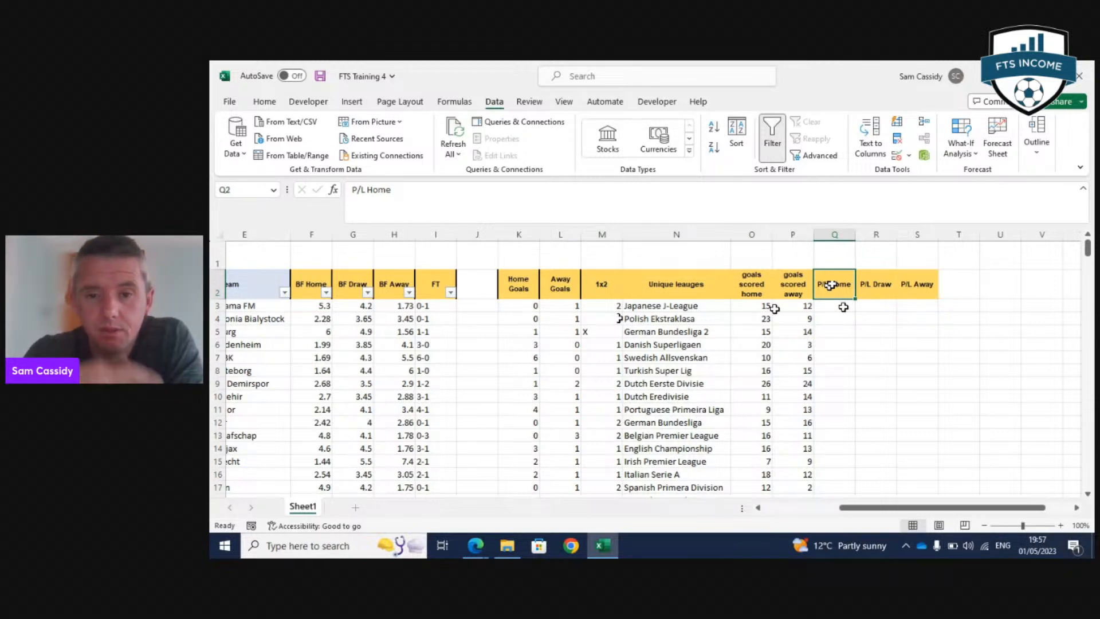
left_click(610, 284)
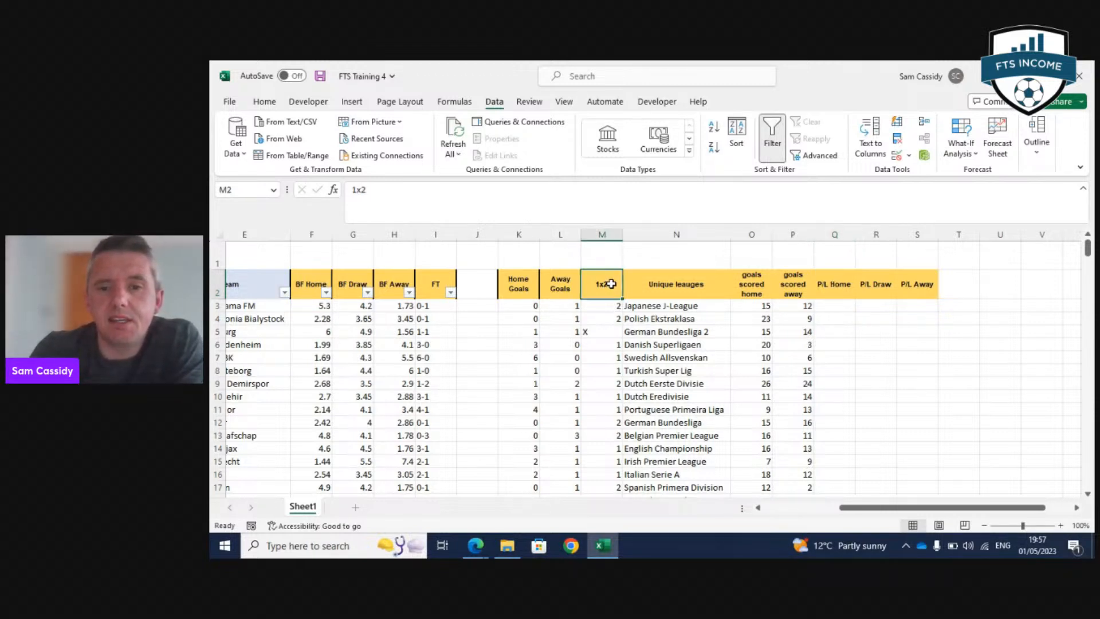
Copy the formatting of the Away Goals header in L2 onto the headers from Unique leagues to P/L Away, N2:S2.
left_click(549, 279)
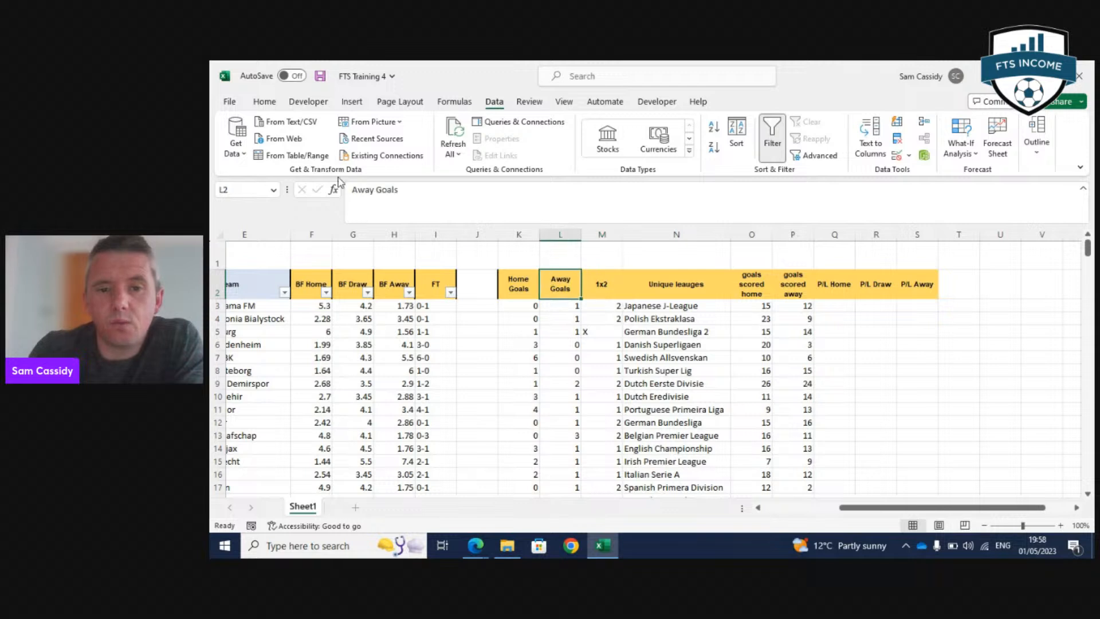
left_click(265, 103)
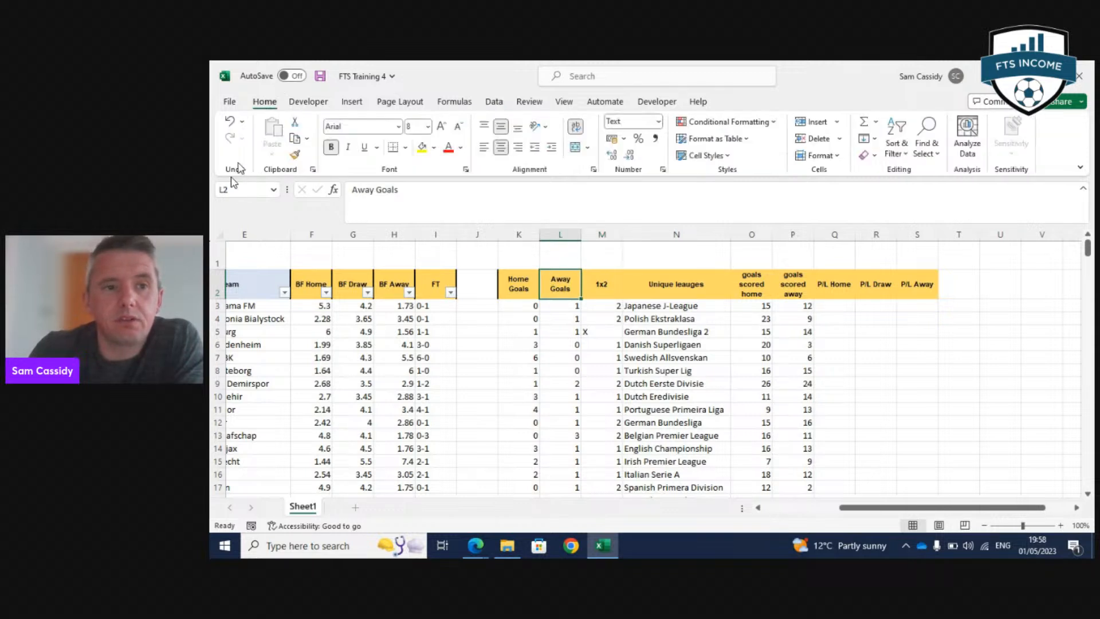
left_click(295, 154)
left_click_drag(667, 276, 928, 296)
left_click(919, 332)
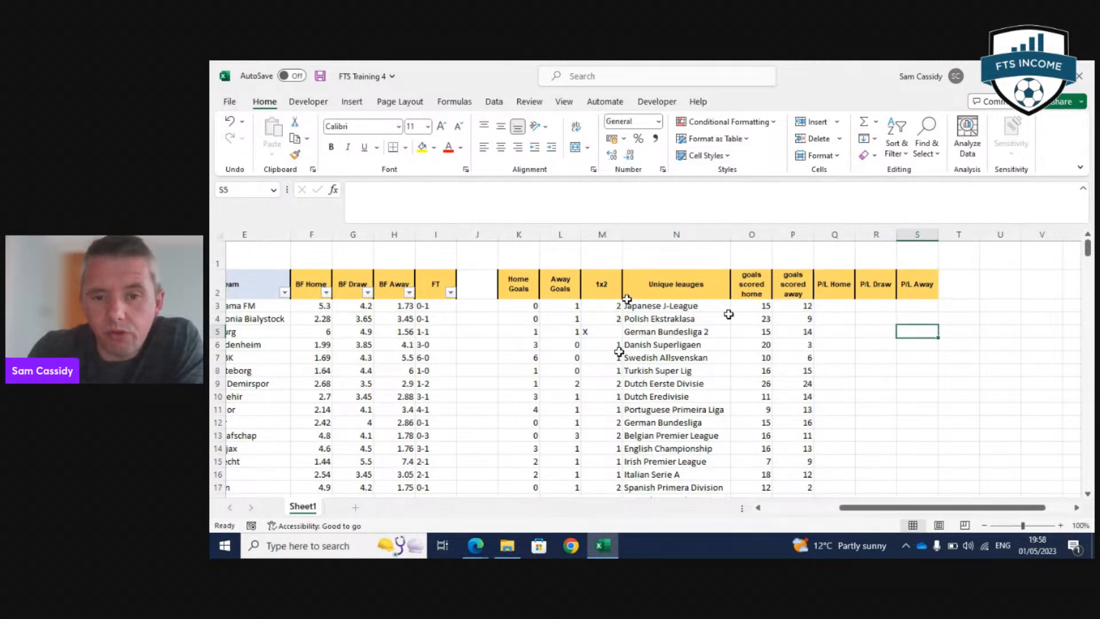
Examine the 1x2 result codes in column M, including the IF formula in M6.
left_click(615, 346)
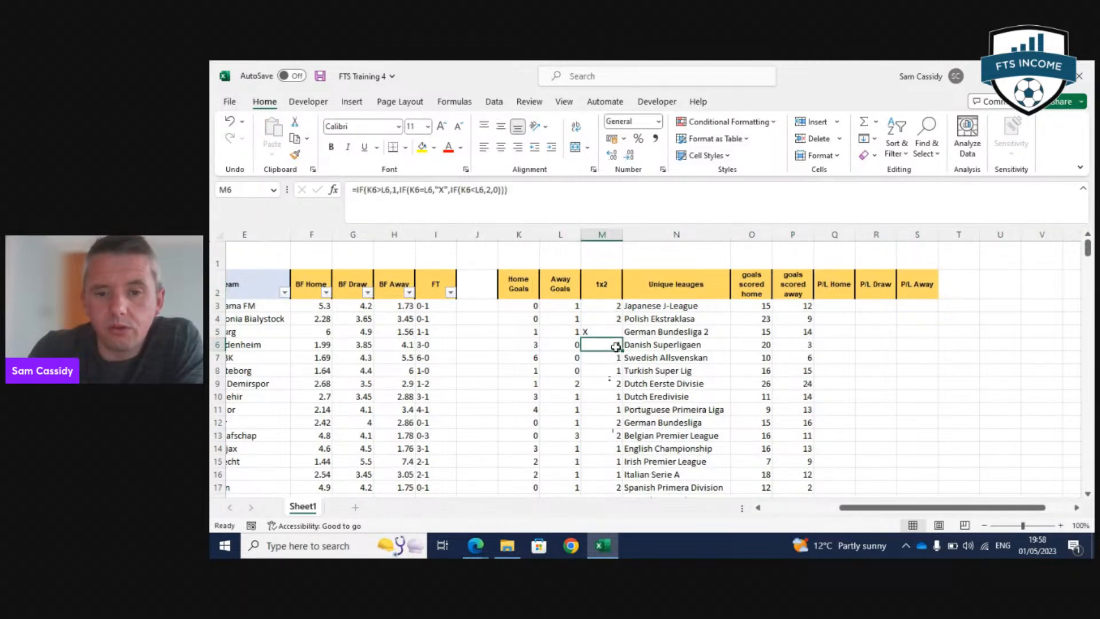
scroll(615, 431, "down", 4)
scroll(616, 431, "down", 2)
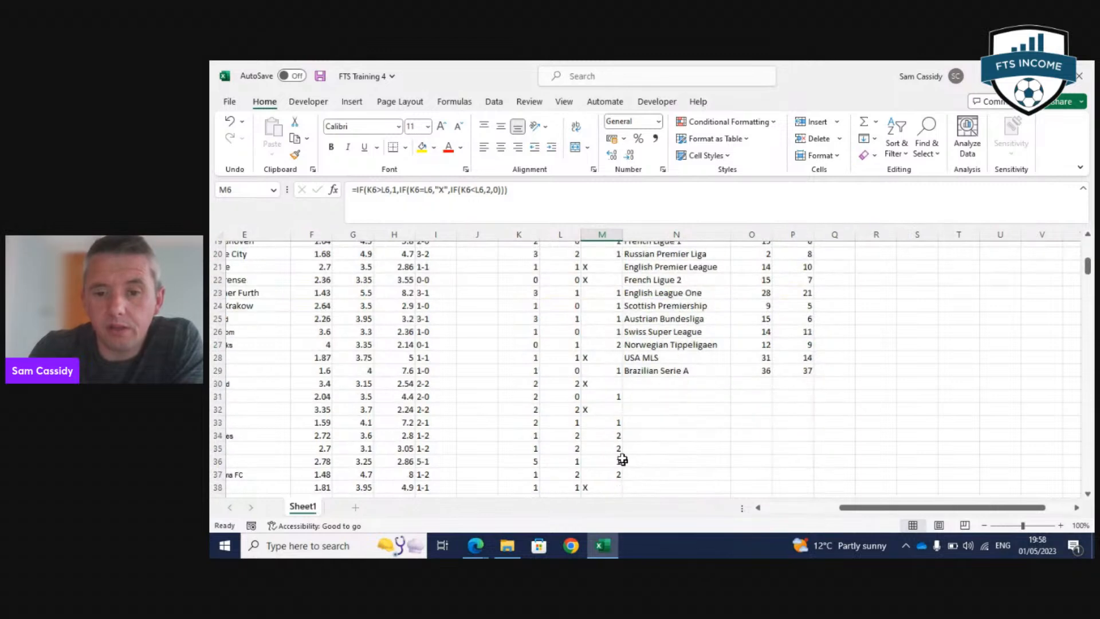
scroll(622, 460, "down", 4)
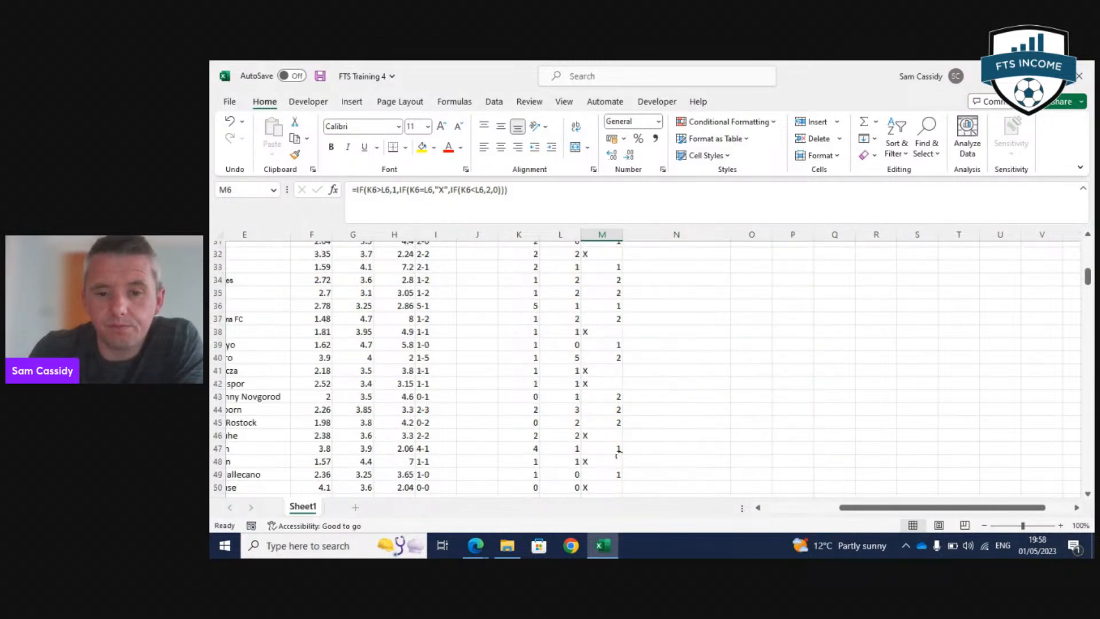
scroll(618, 452, "up", 10)
Start a SUMIF formula in Q3 for P/L Home, with the Competition cells C3:C288 as its range.
left_click(831, 305)
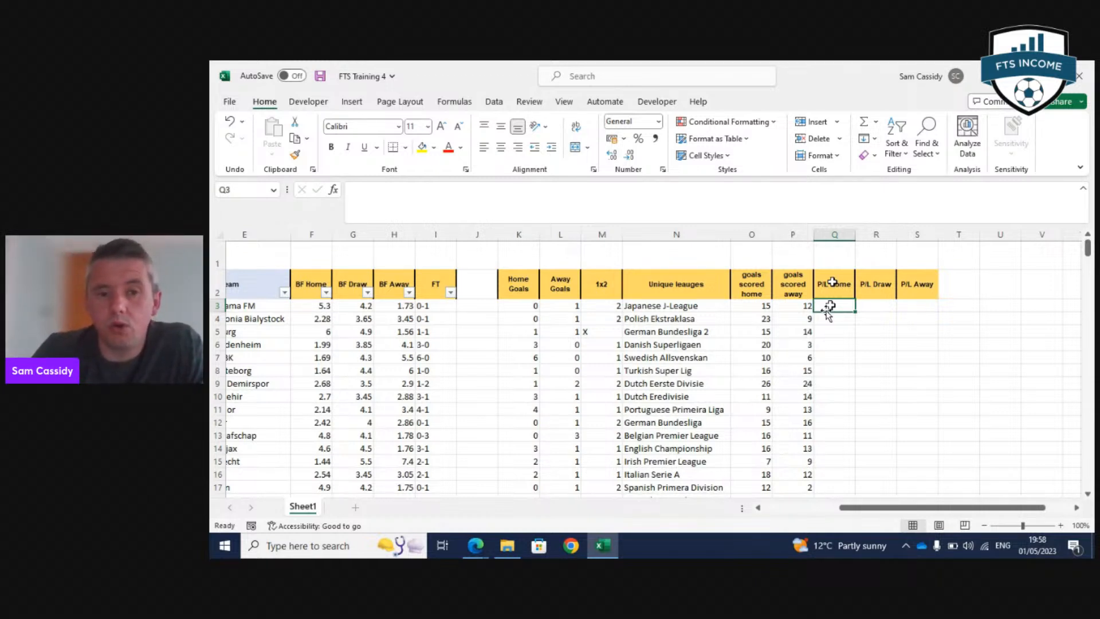
left_click(682, 303)
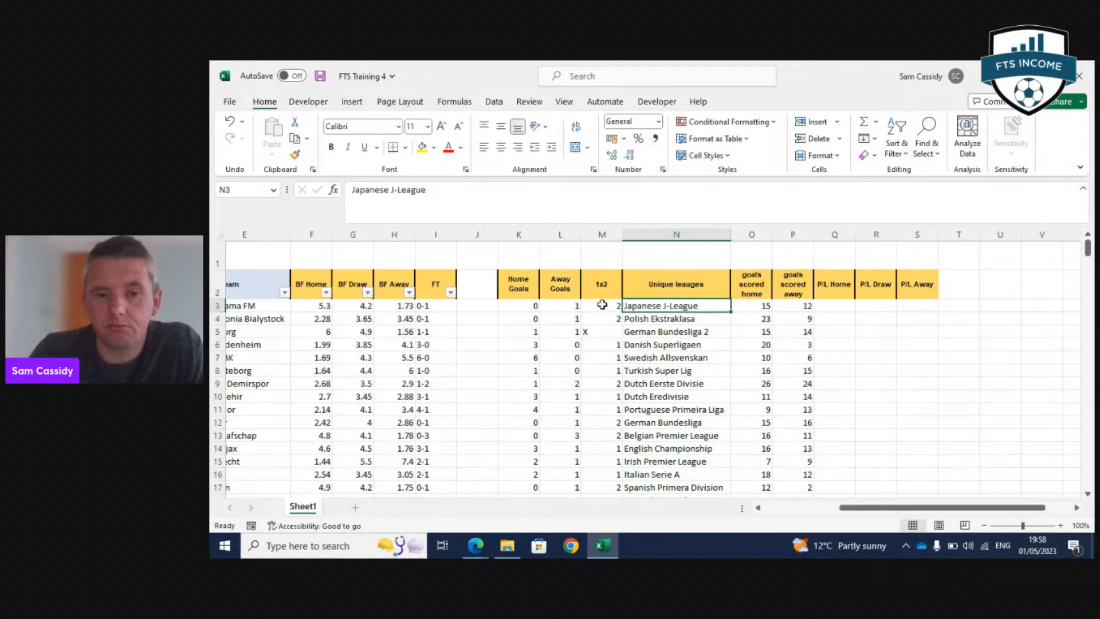
left_click(828, 300)
left_click_drag(938, 508, 947, 503)
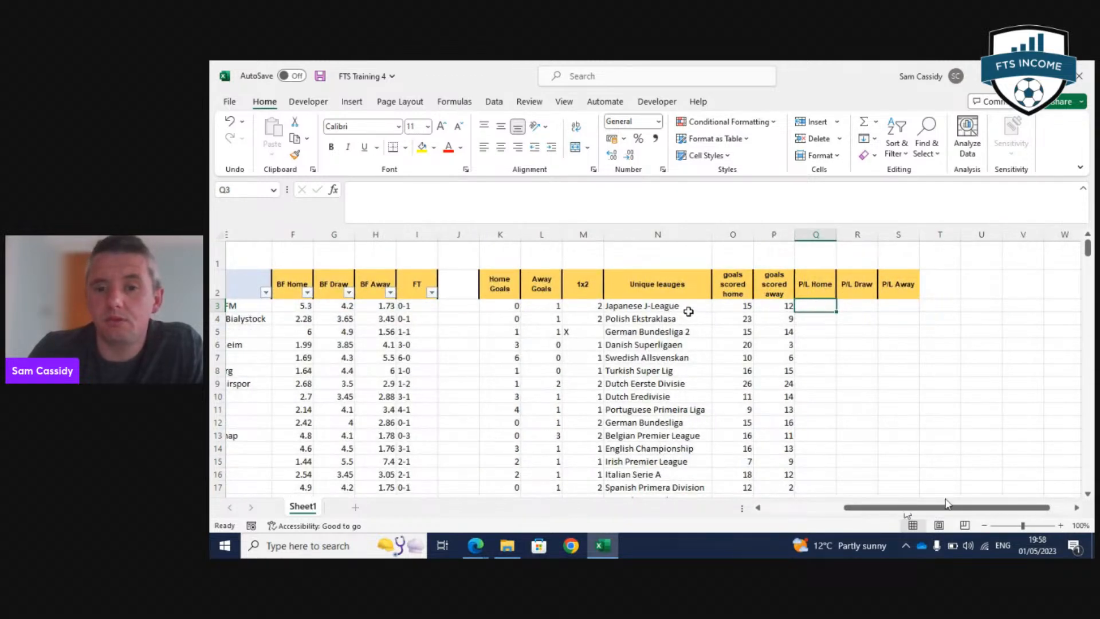
left_click(486, 214)
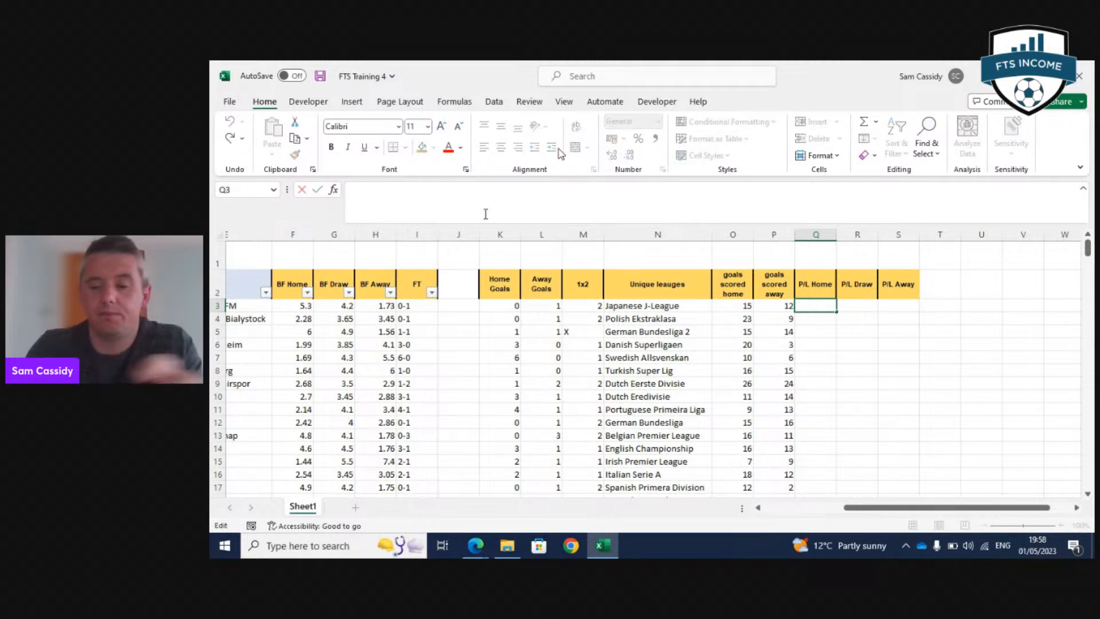
type("=sumif")
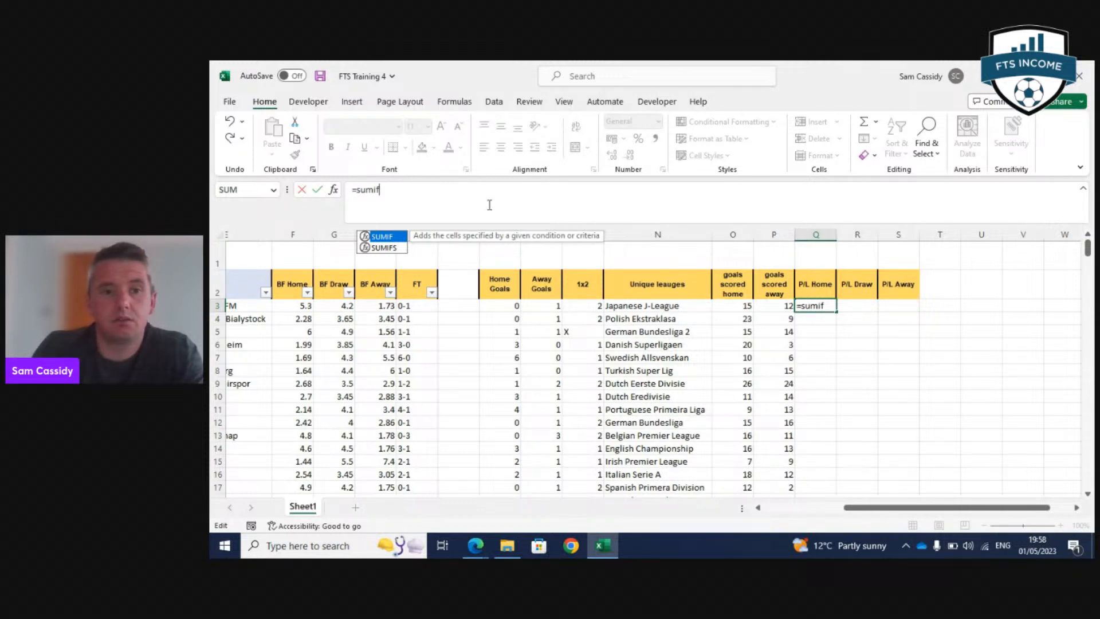
key("Tab")
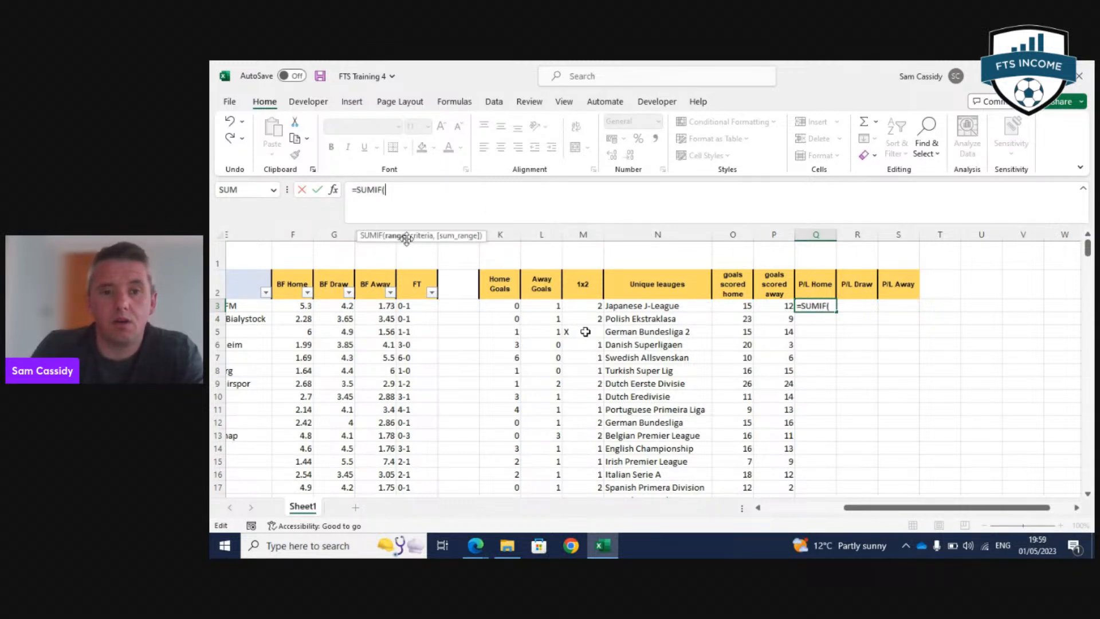
left_click_drag(853, 510, 773, 510)
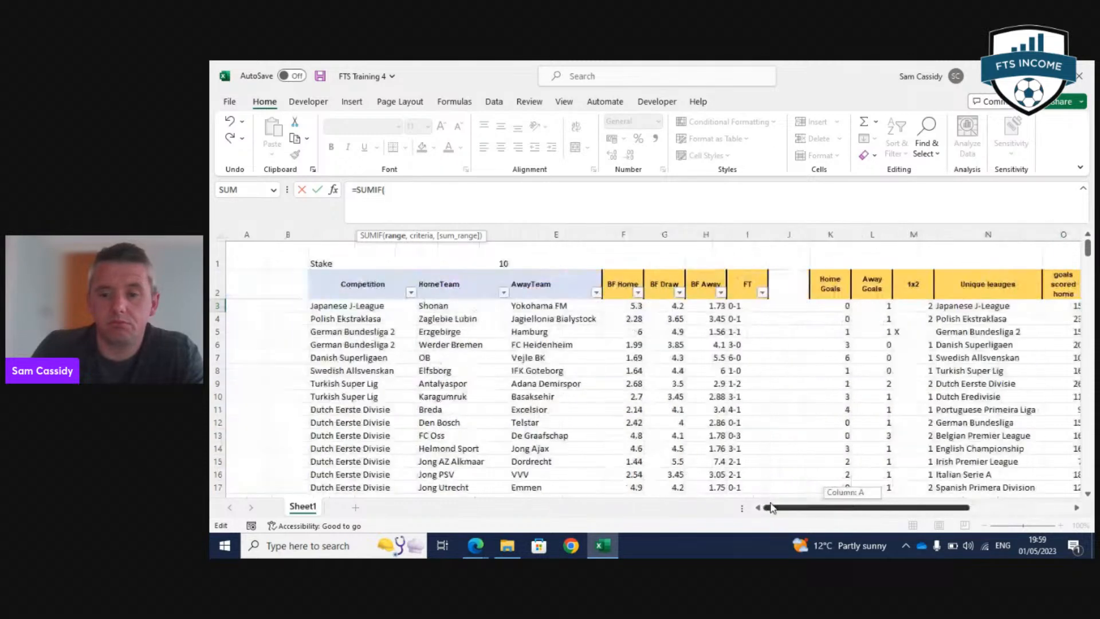
left_click(375, 307)
key("ctrl+shift+Down")
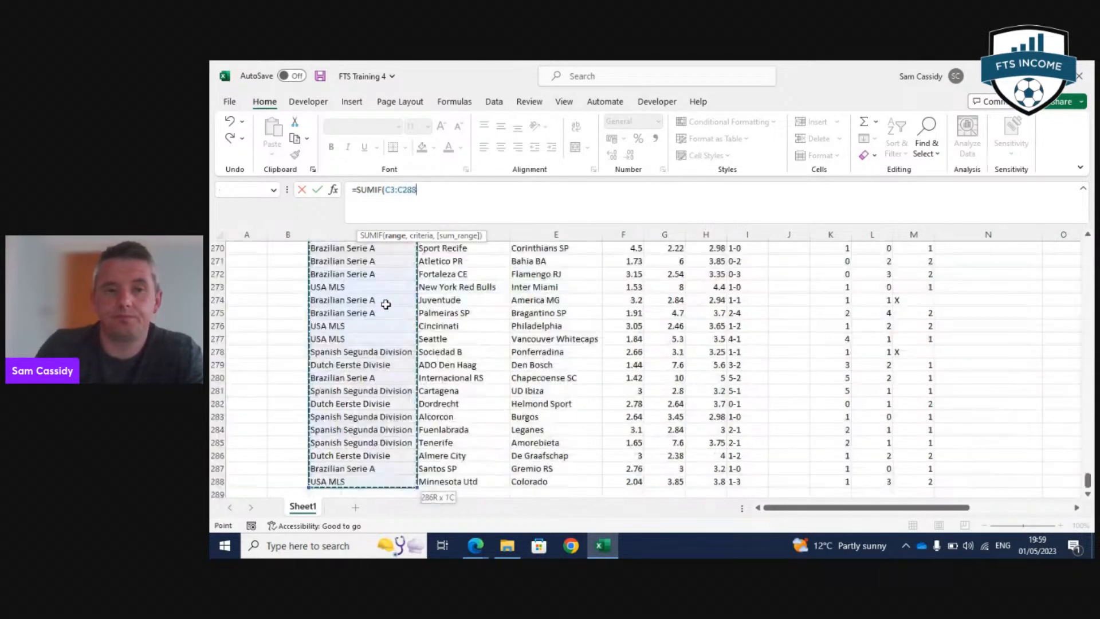
type(",")
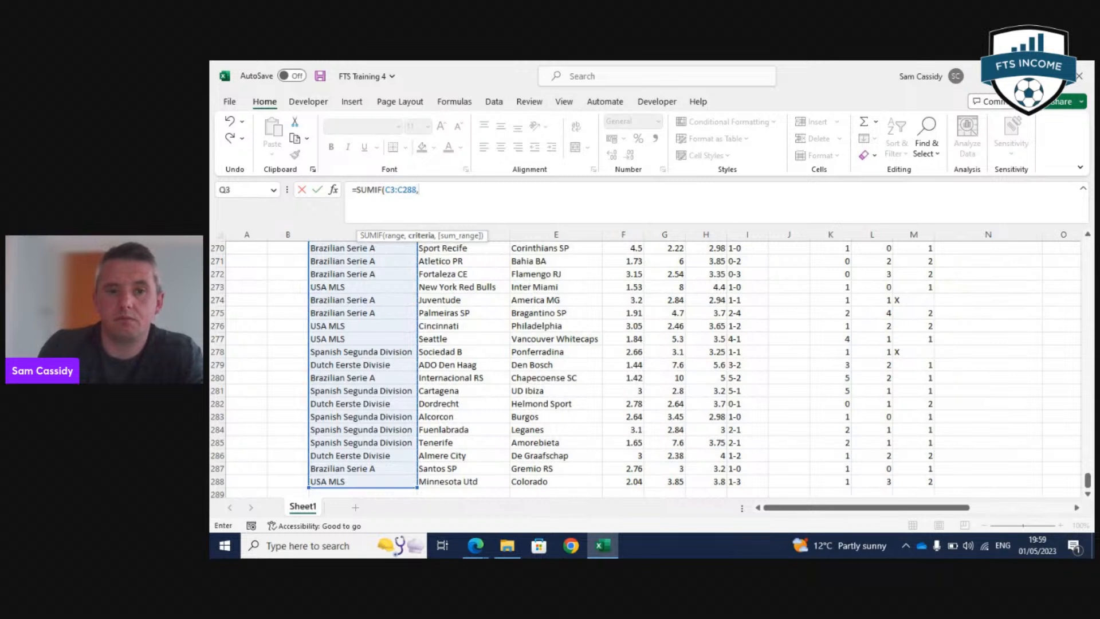
Anchor only the start of the Competition range in the Q3 formula, as $C$3:C288.
left_click(382, 192)
type("$")
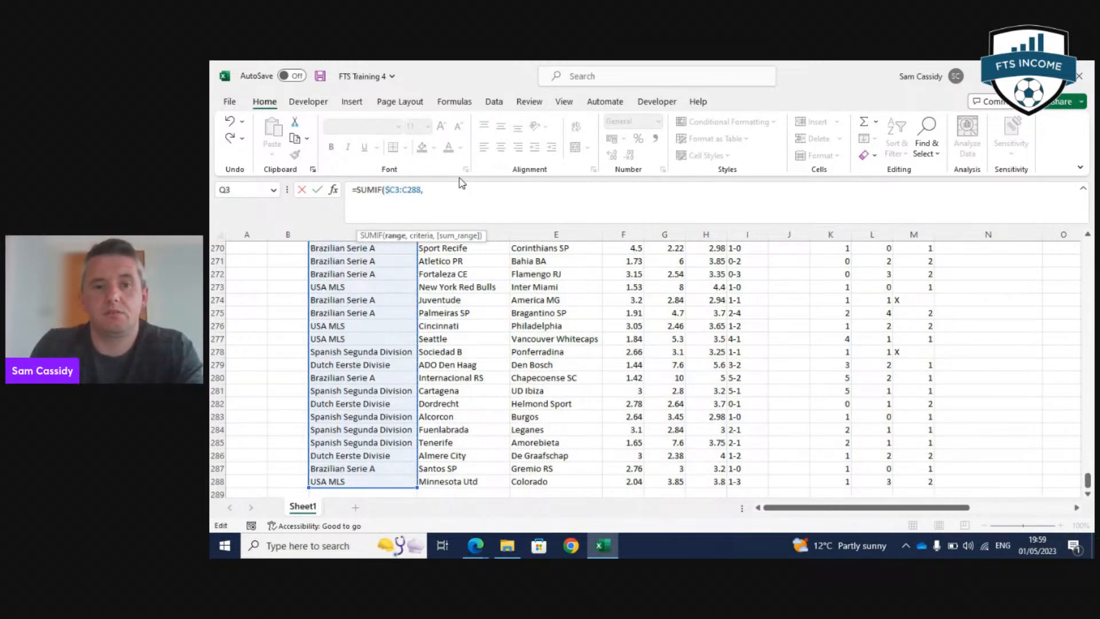
key("Right")
type("$")
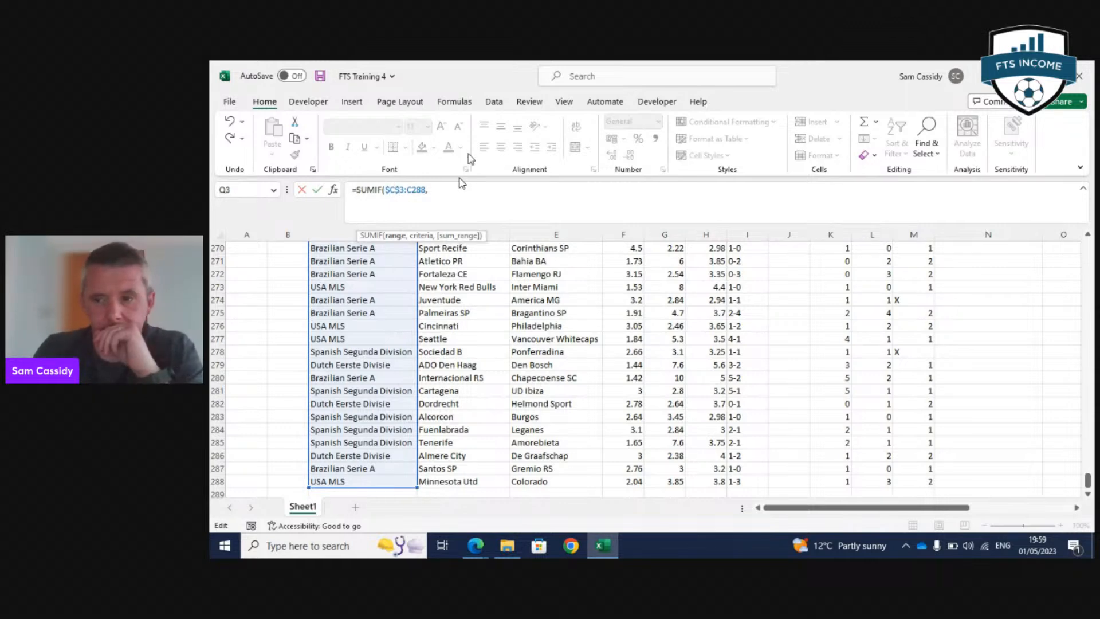
left_click_drag(1088, 478, 1088, 244)
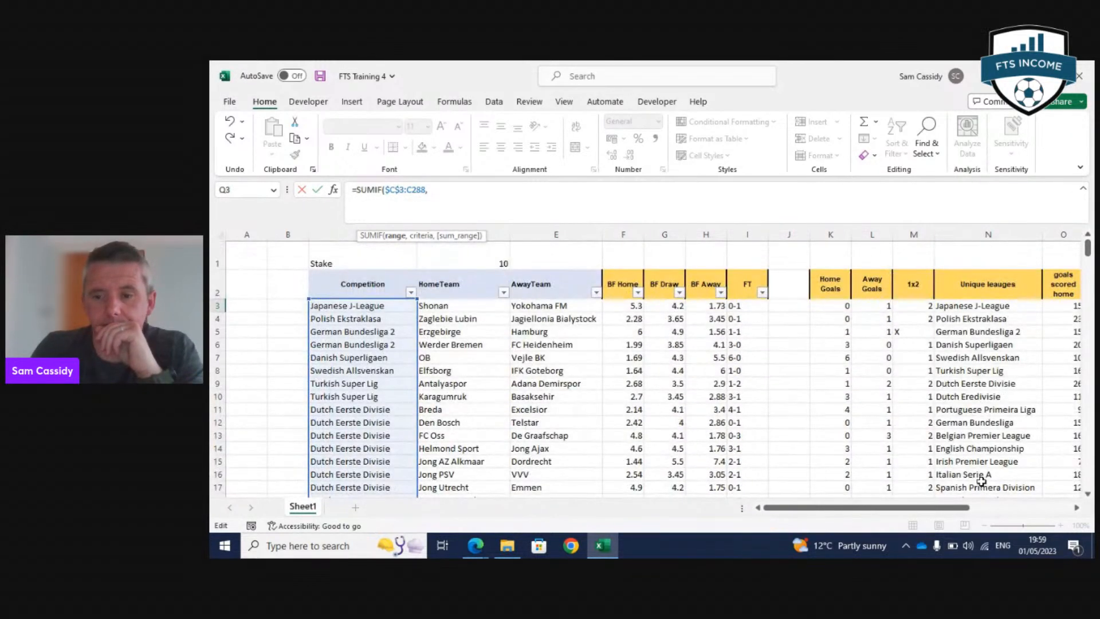
Add the first unique league, N3, as the criterion in the Q3 SUMIF formula.
left_click_drag(955, 508, 1052, 508)
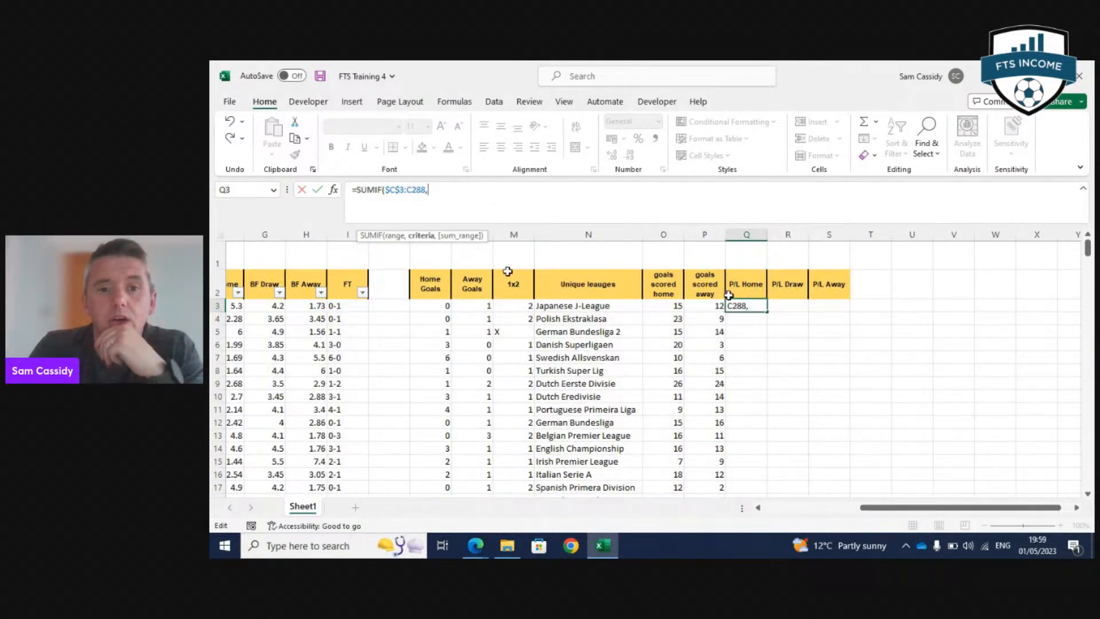
left_click(557, 309)
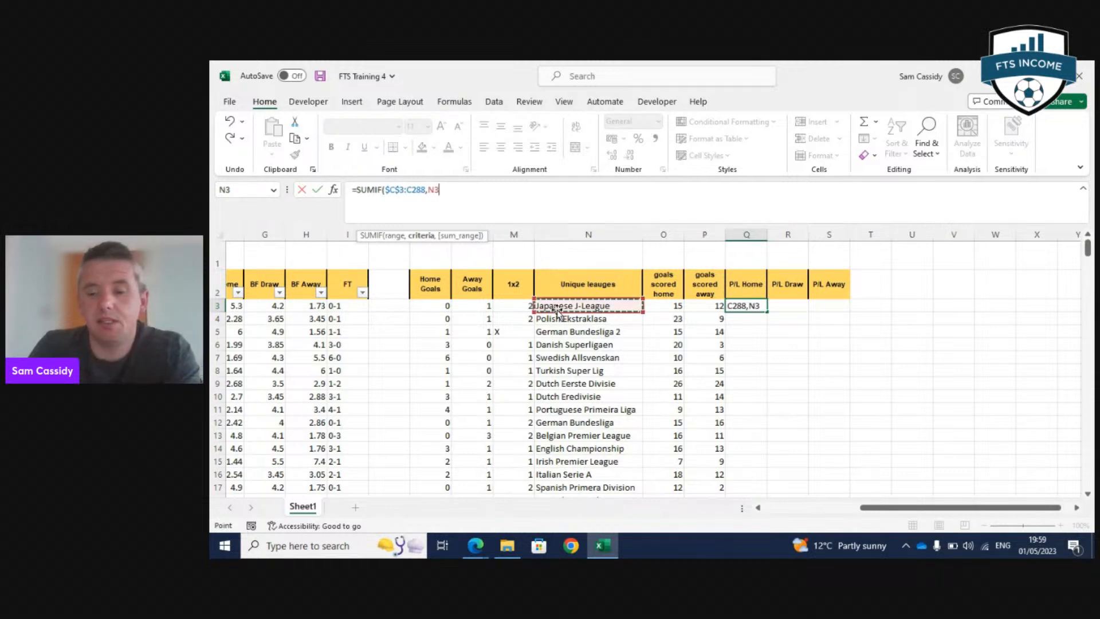
type(",")
Try the 1x2 cell M3 as the sum range of the Q3 SUMIF formula.
left_click_drag(892, 507, 824, 522)
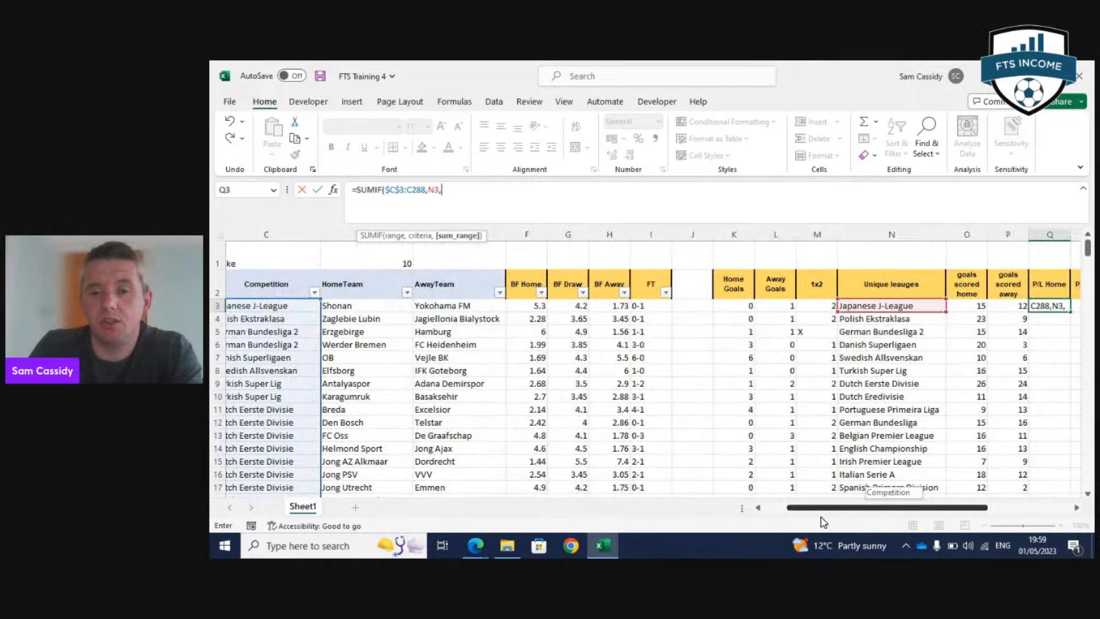
left_click(822, 305)
left_click_drag(931, 507, 977, 512)
left_click_drag(872, 518, 805, 512)
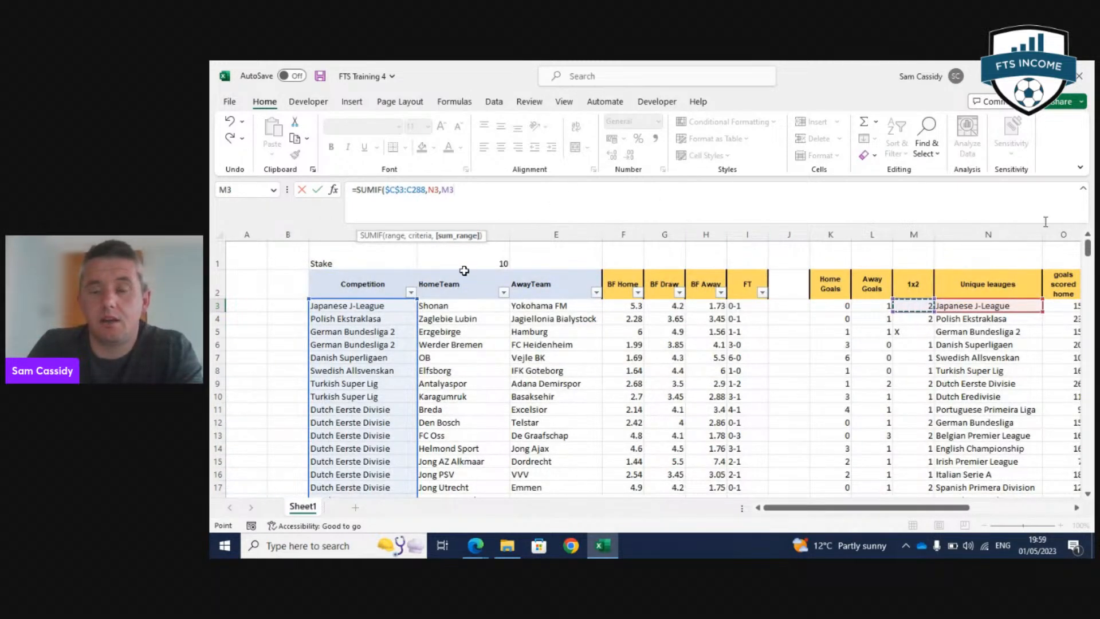
left_click_drag(933, 508, 1011, 512)
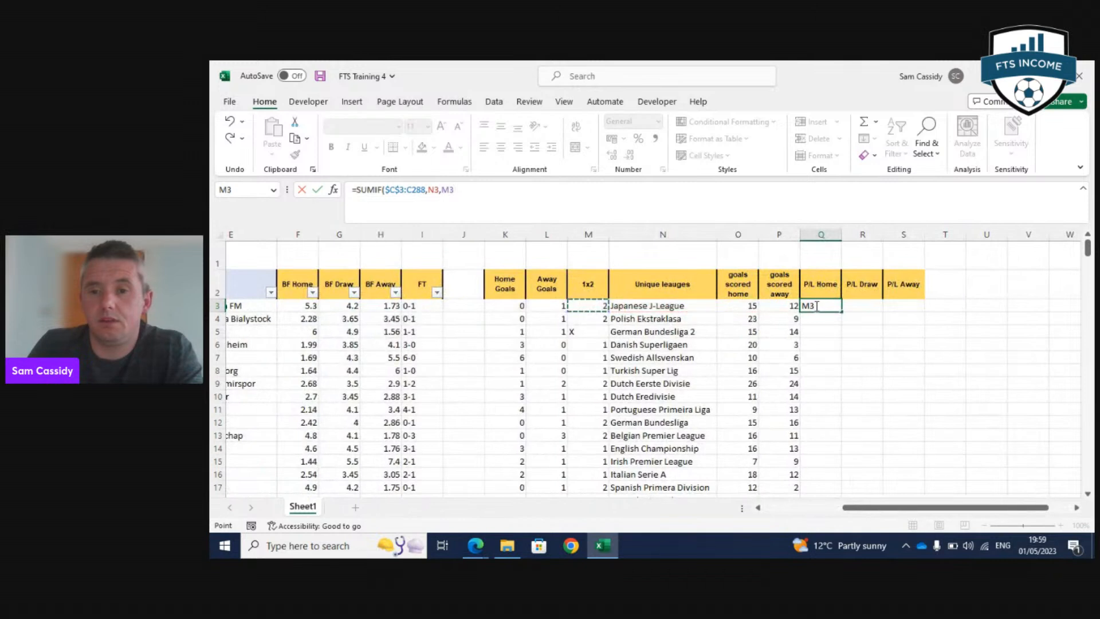
Replace the SUMIF function in the Q3 formula with COUNTIFS, keeping its arguments.
key("F2")
left_click(383, 189)
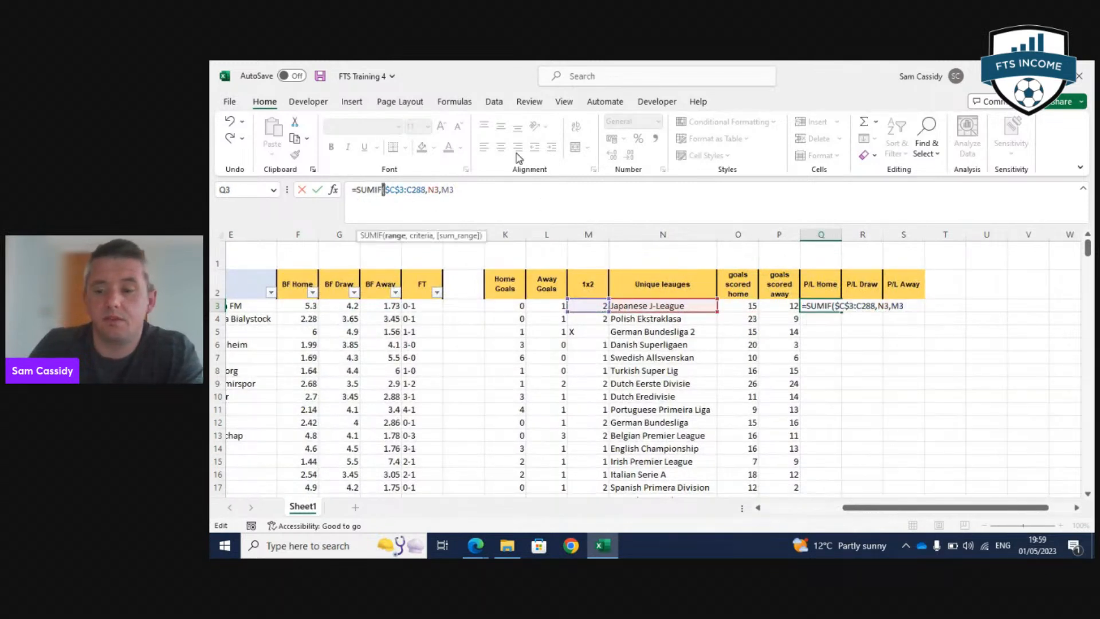
key("BackSpace")
key("BackSpace")
key("BackSpace")
key("BackSpace")
key("BackSpace")
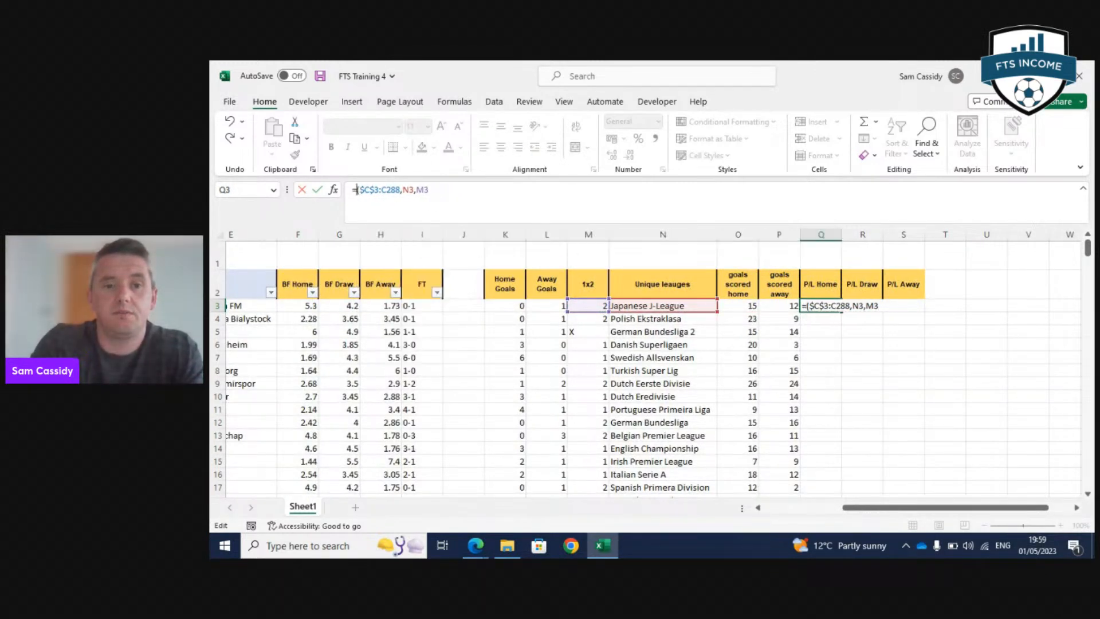
type("countif")
key("Down")
key("Tab")
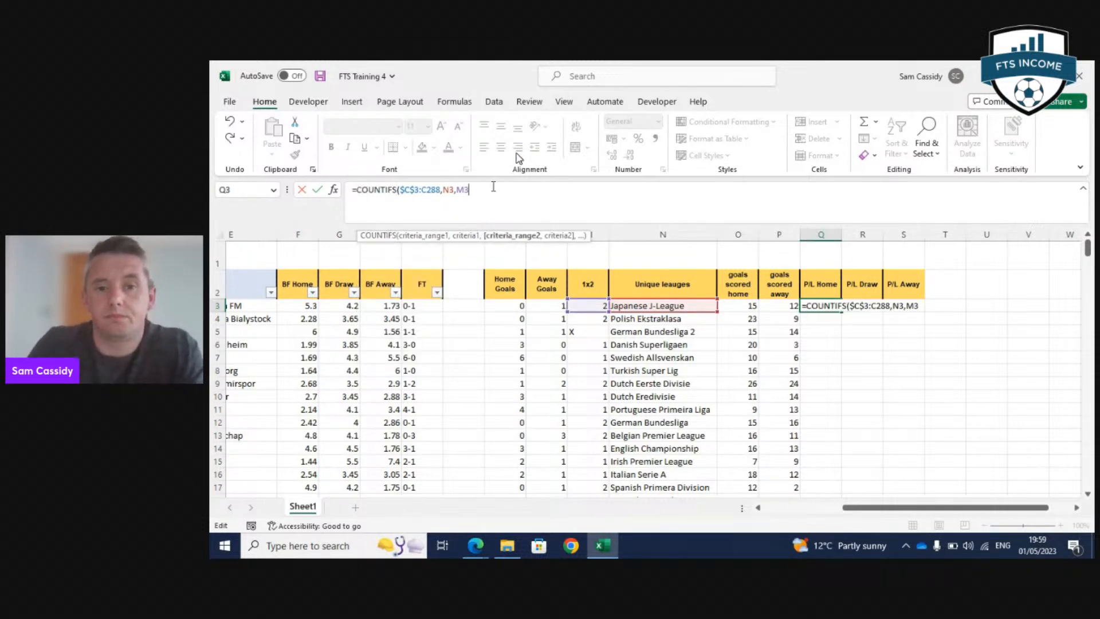
Replace the M3 argument with the second criteria range M3:M288 and criterion 1, completing the COUNTIFS formula in Q3.
key("BackSpace")
key("BackSpace")
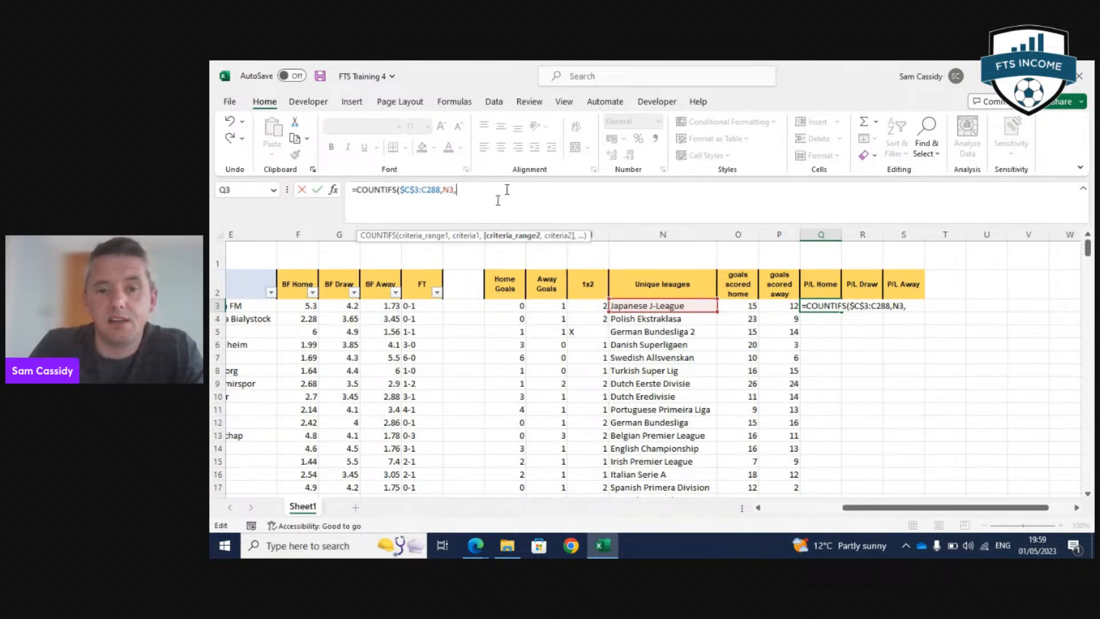
left_click(583, 293)
left_click(589, 307)
key("ctrl+shift+Down")
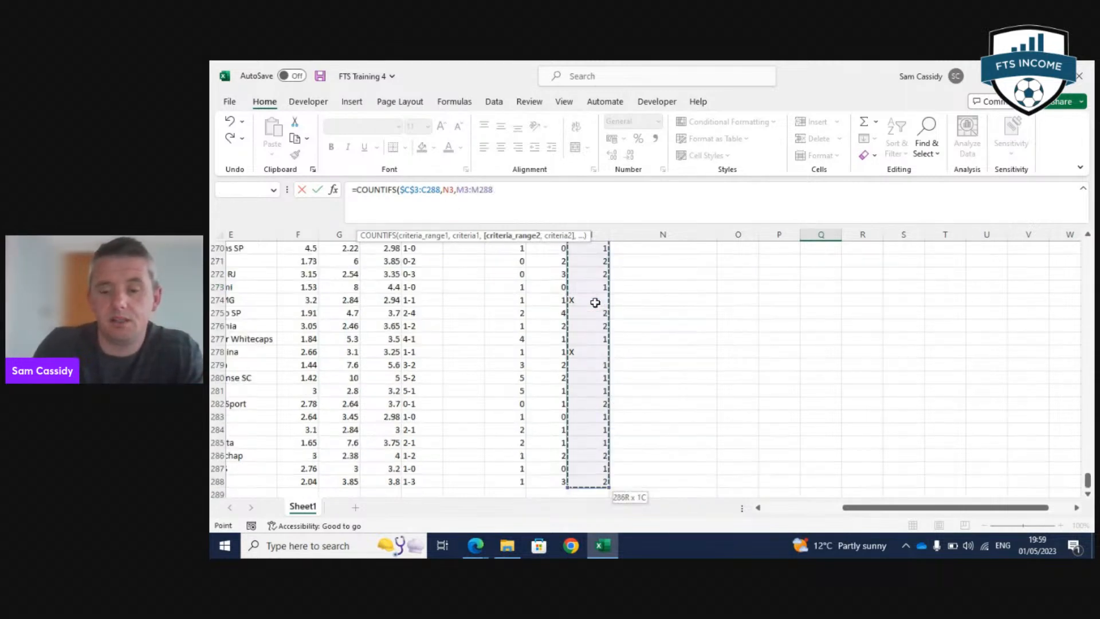
type(",")
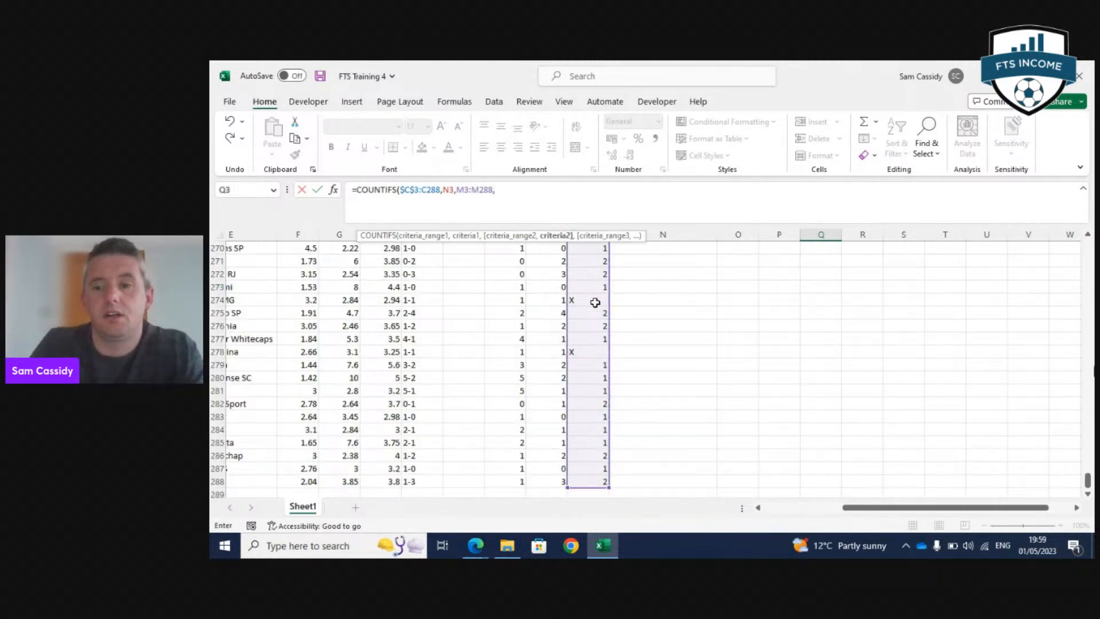
left_click_drag(1087, 482, 1088, 246)
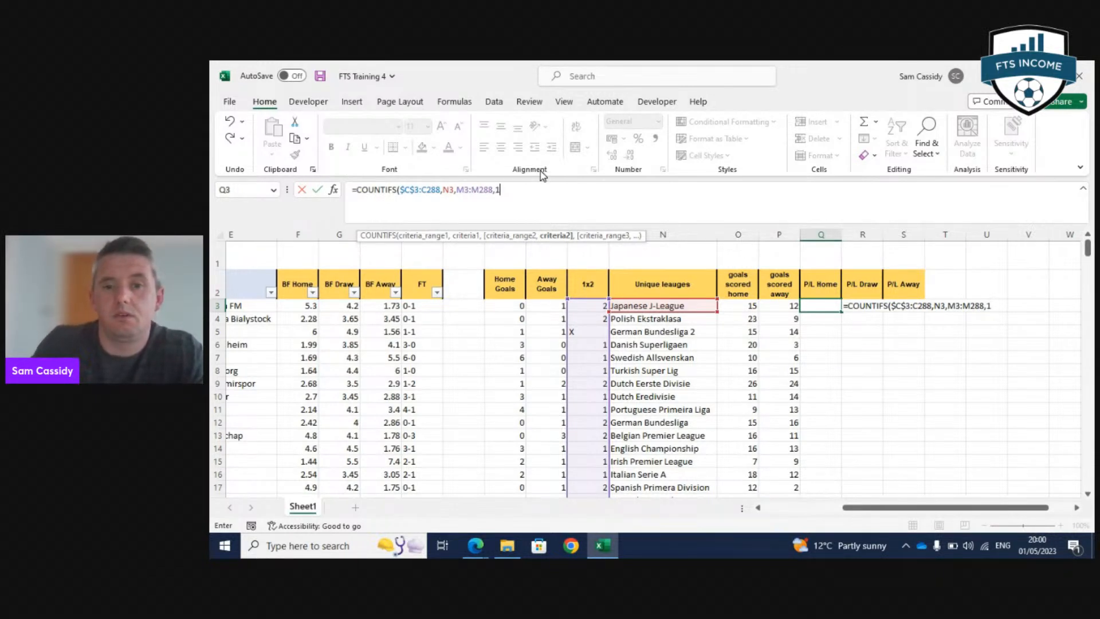
type(")")
key("Return")
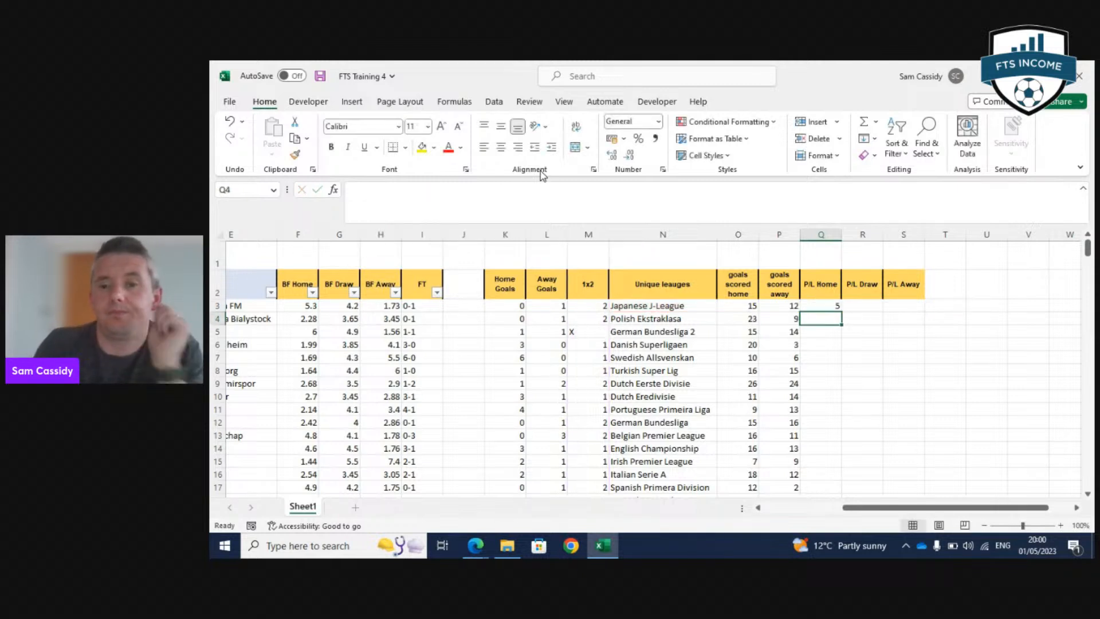
Examine the COUNTIFS formula in Q3 and the Competition, league and 1x2 cells it references.
key("Up")
key("Left")
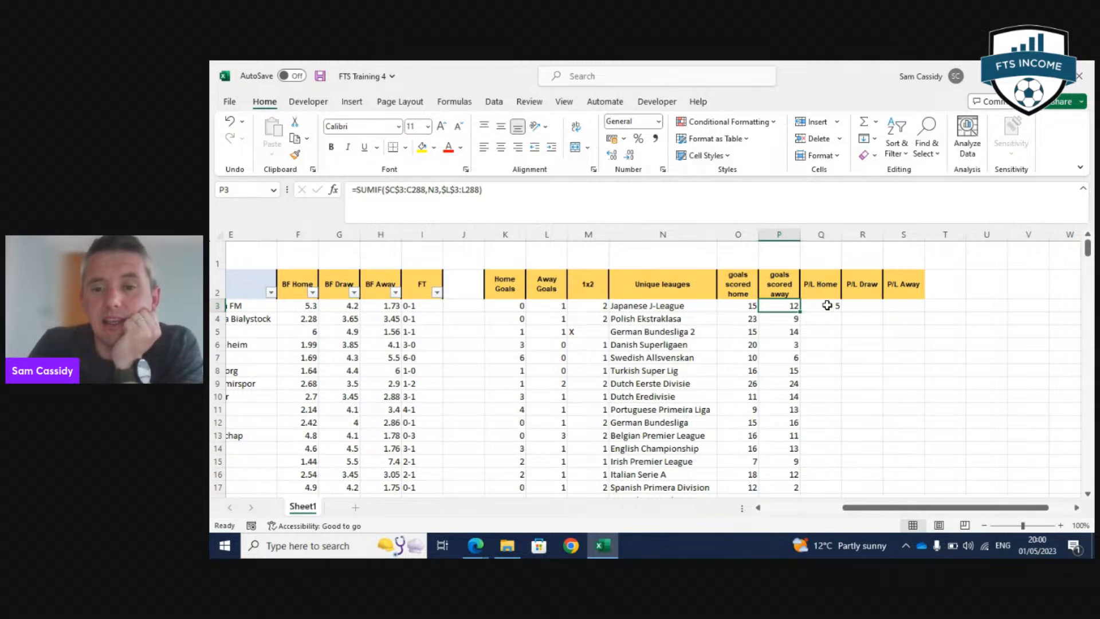
left_click(827, 305)
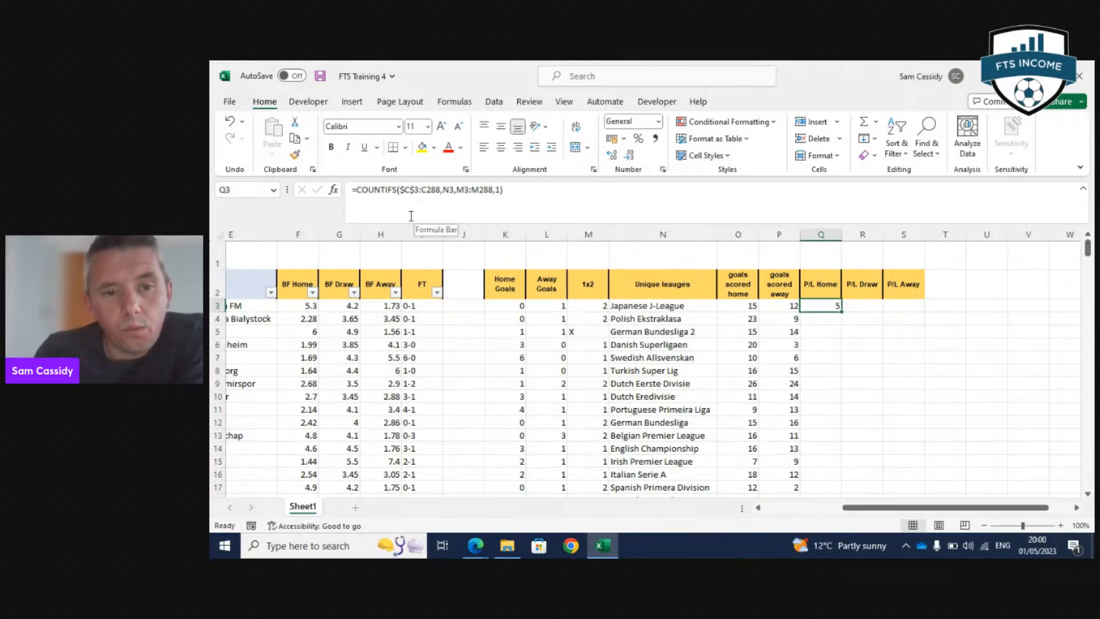
left_click(394, 195)
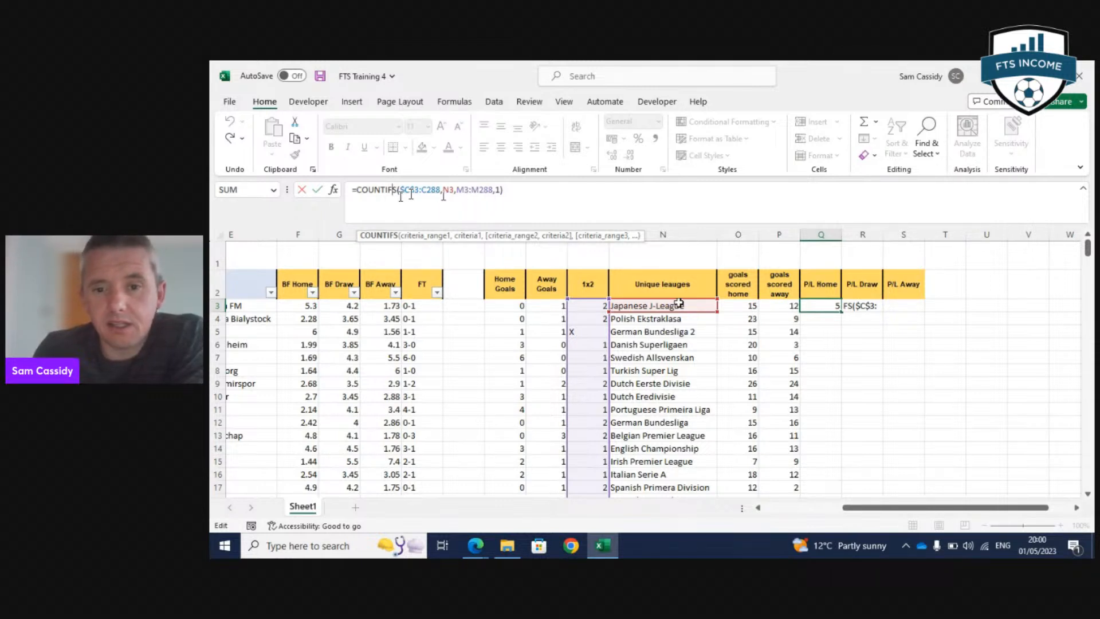
scroll(302, 246, "left", 3)
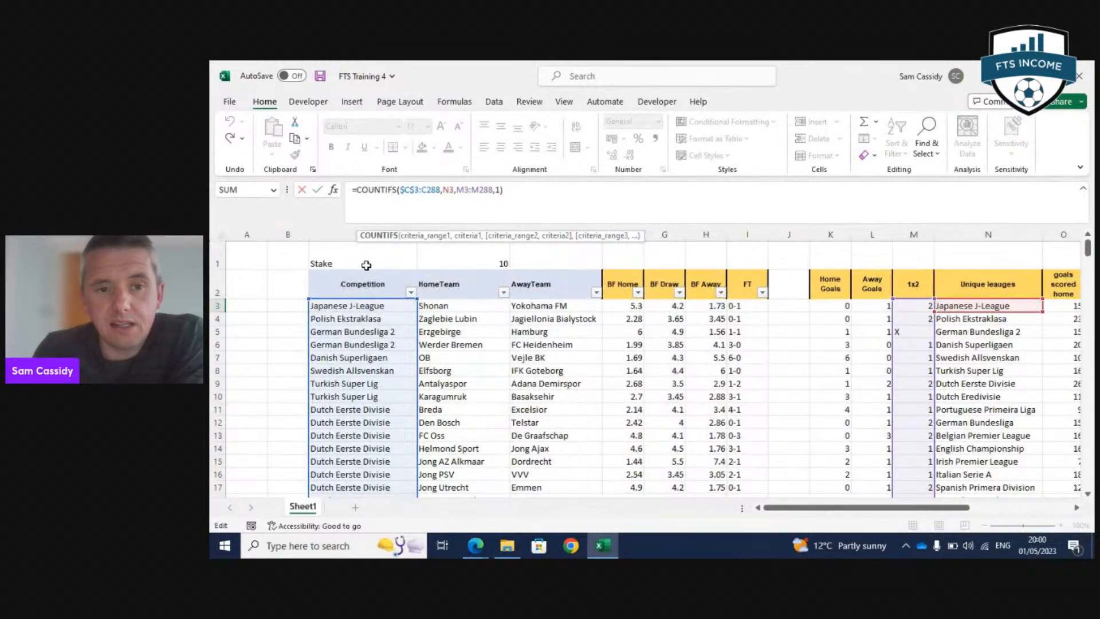
left_click_drag(890, 508, 903, 507)
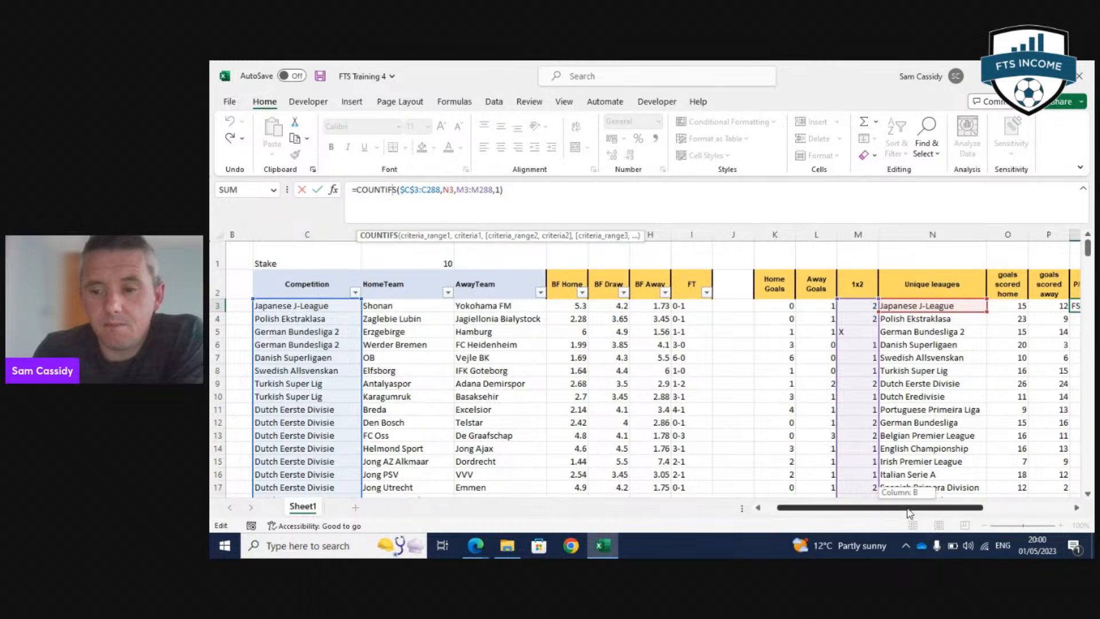
left_click_drag(911, 526, 976, 526)
key("ctrl+Return")
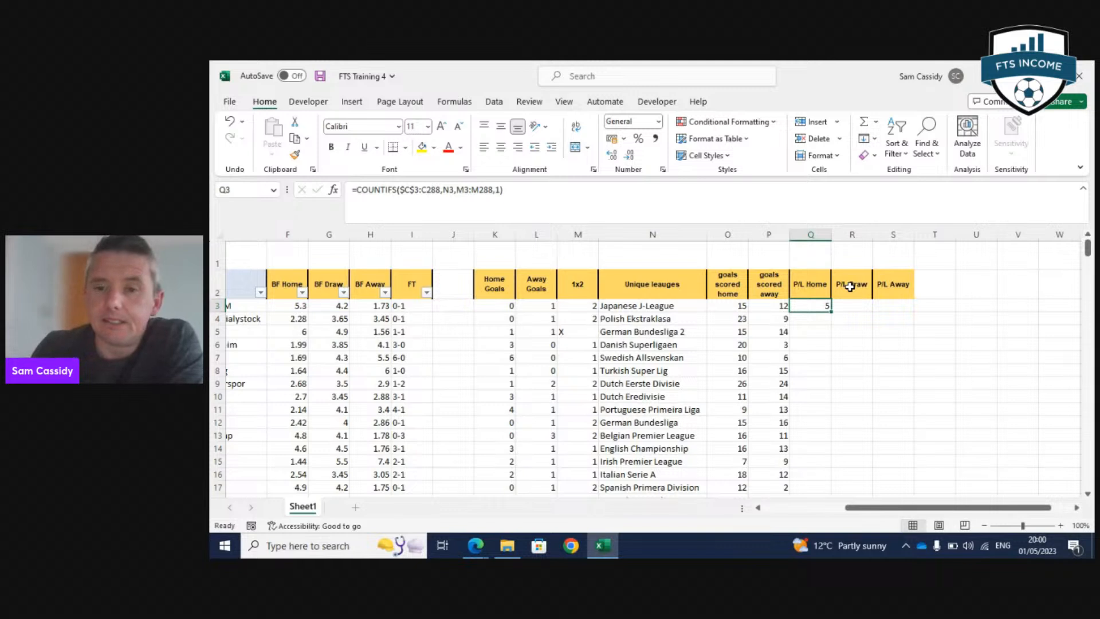
Fill the Q3 formula down the P/L Home column and check the error options for Q4.
double_click(831, 311)
left_click(817, 319)
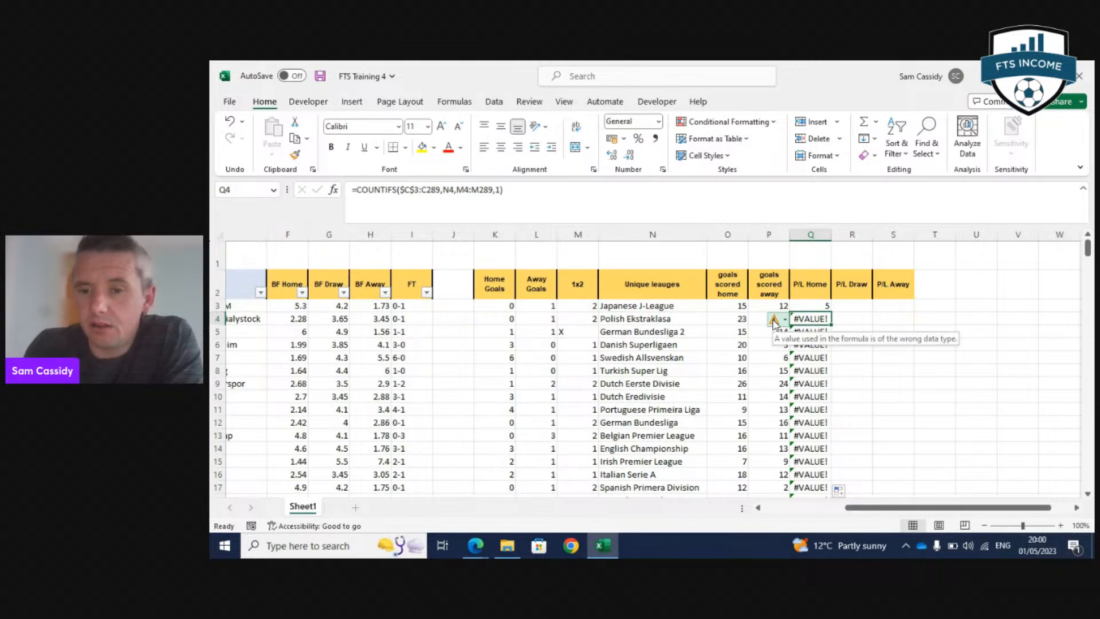
left_click(774, 319)
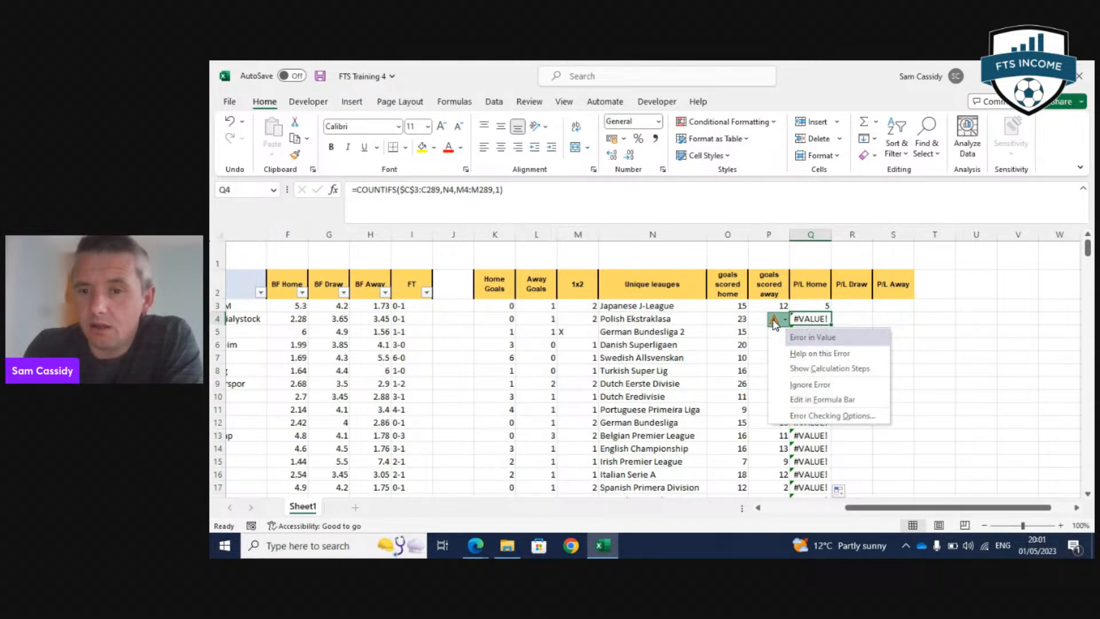
left_click(813, 296)
left_click(811, 307)
left_click(822, 318)
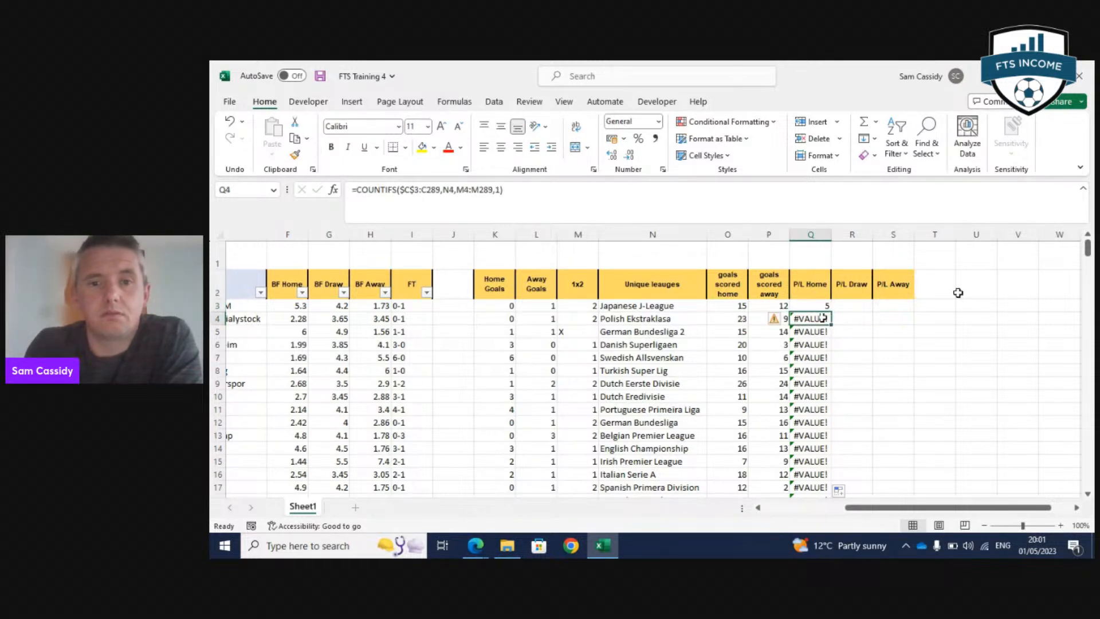
Check the filled formulas in the upper rows of the P/L Home column.
key("Down")
key("Down")
key("Down")
key("Down")
key("Up")
key("Up")
key("Up")
key("Up")
key("Up")
key("Up")
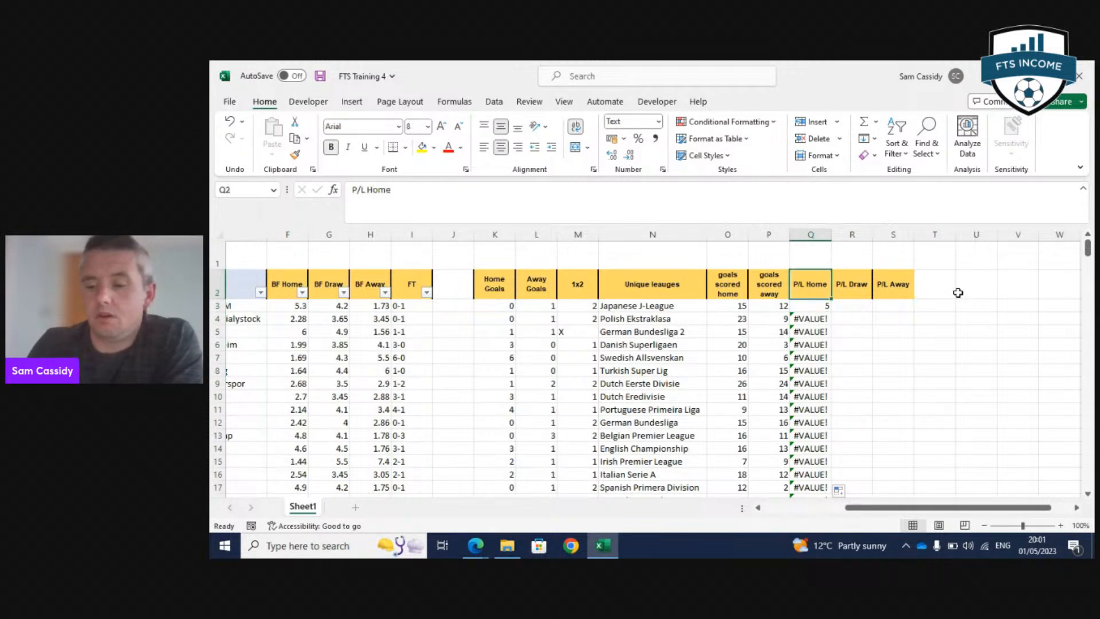
Anchor the start of the 1x2 range in the Q3 COUNTIFS formula, as $M$3:M288.
key("Down")
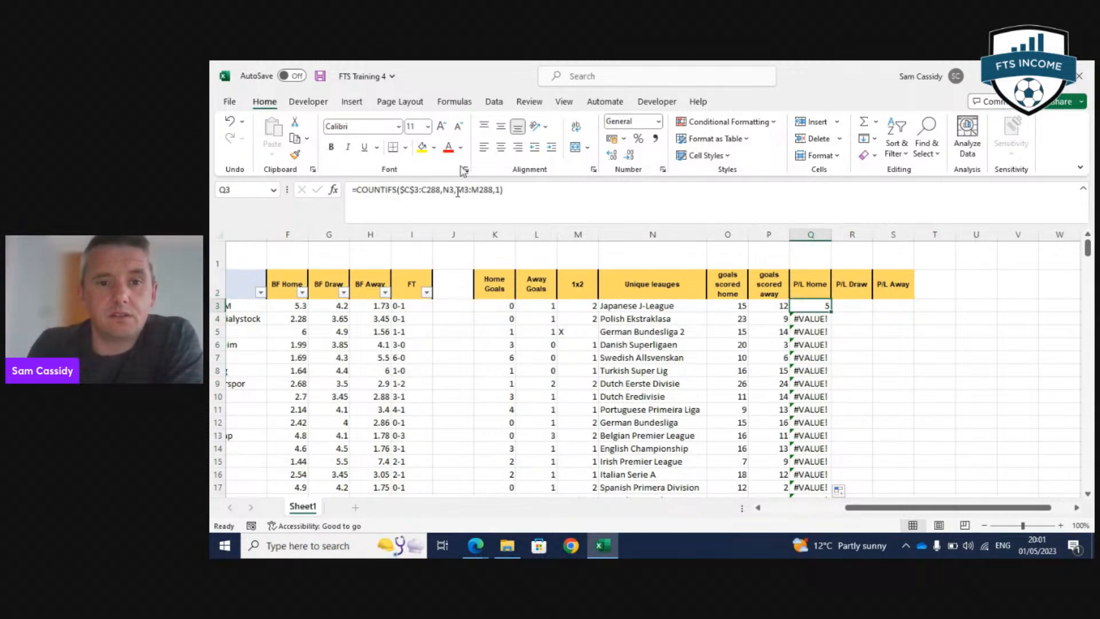
left_click(559, 188)
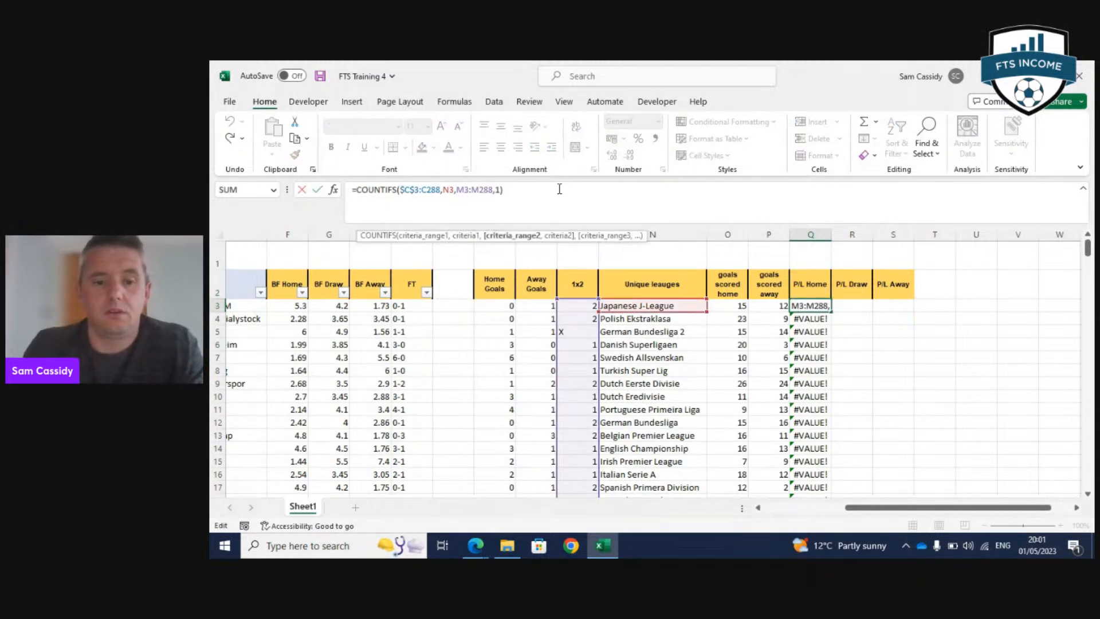
key("Left")
key("Left")
key("Left")
key("Left")
key("Left")
key("Left")
key("F4")
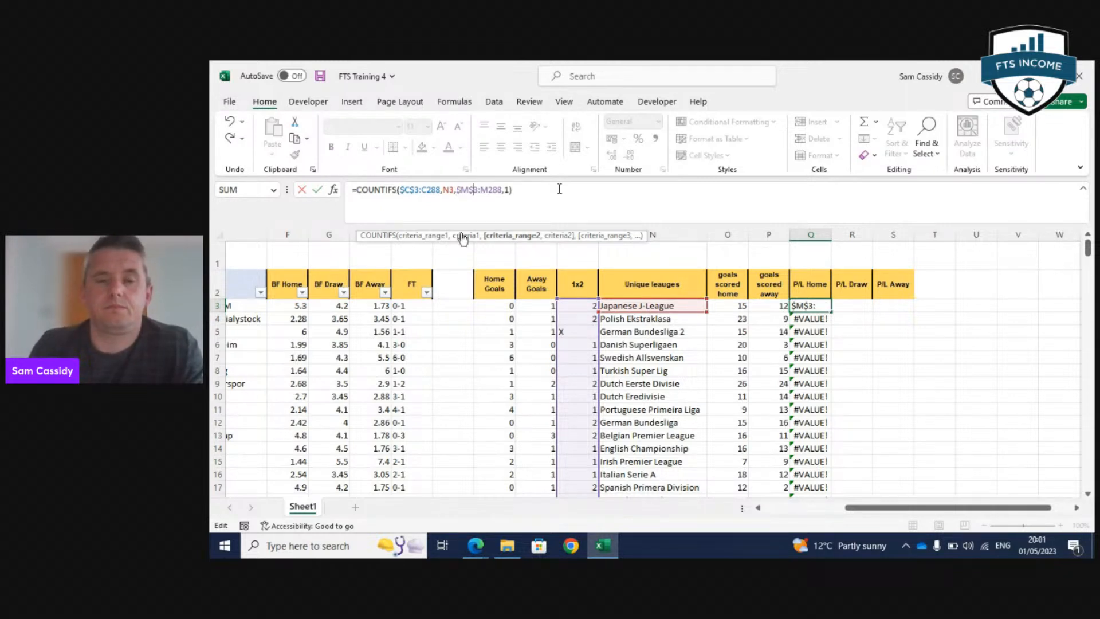
key("Return")
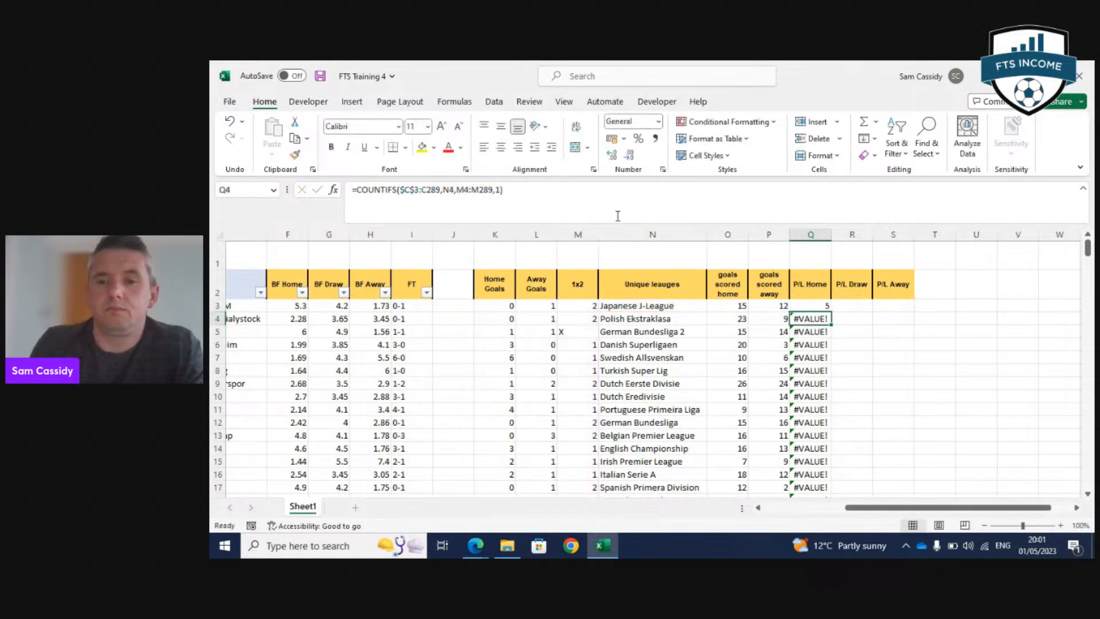
Fill the Q3 COUNTIFS formula down the P/L Home column and select Q30, just below the last league's row.
left_click(825, 305)
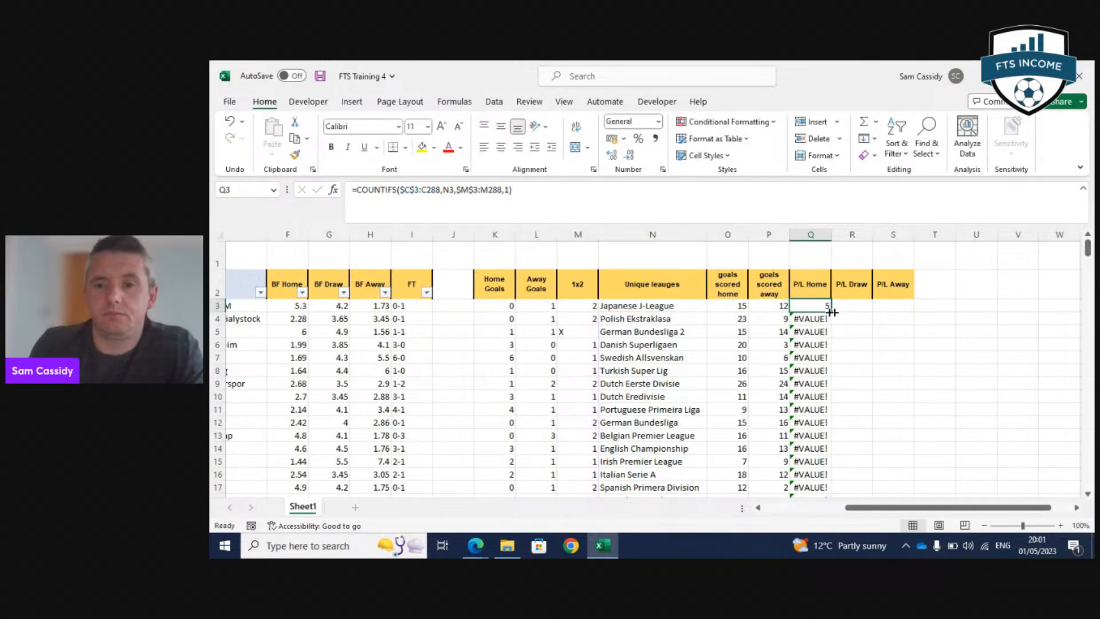
double_click(831, 311)
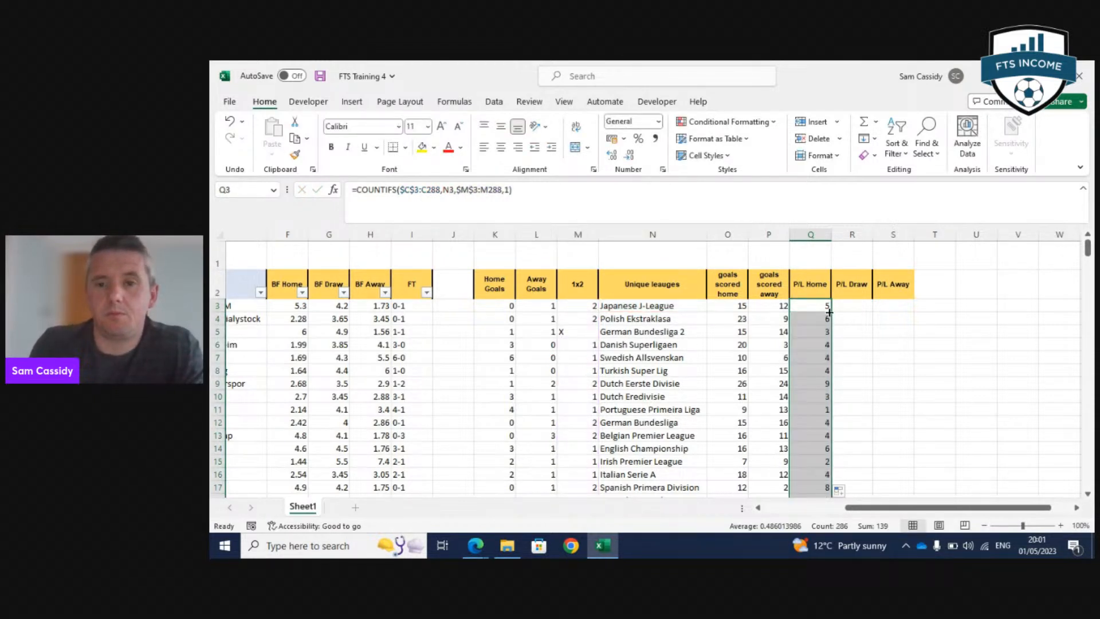
scroll(829, 312, "down", 7)
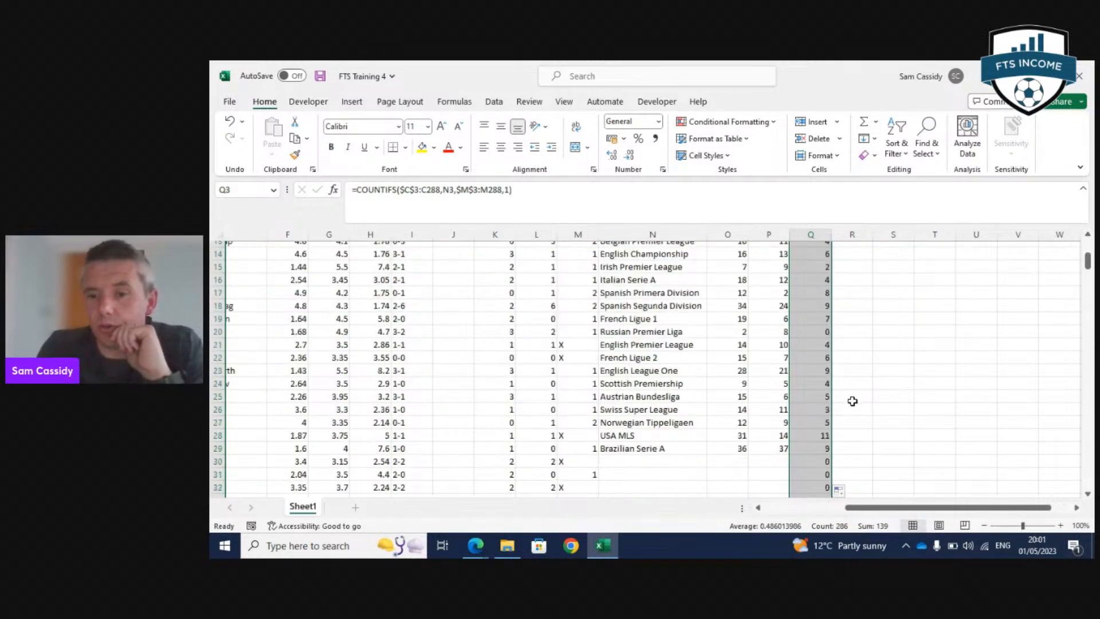
left_click(802, 344)
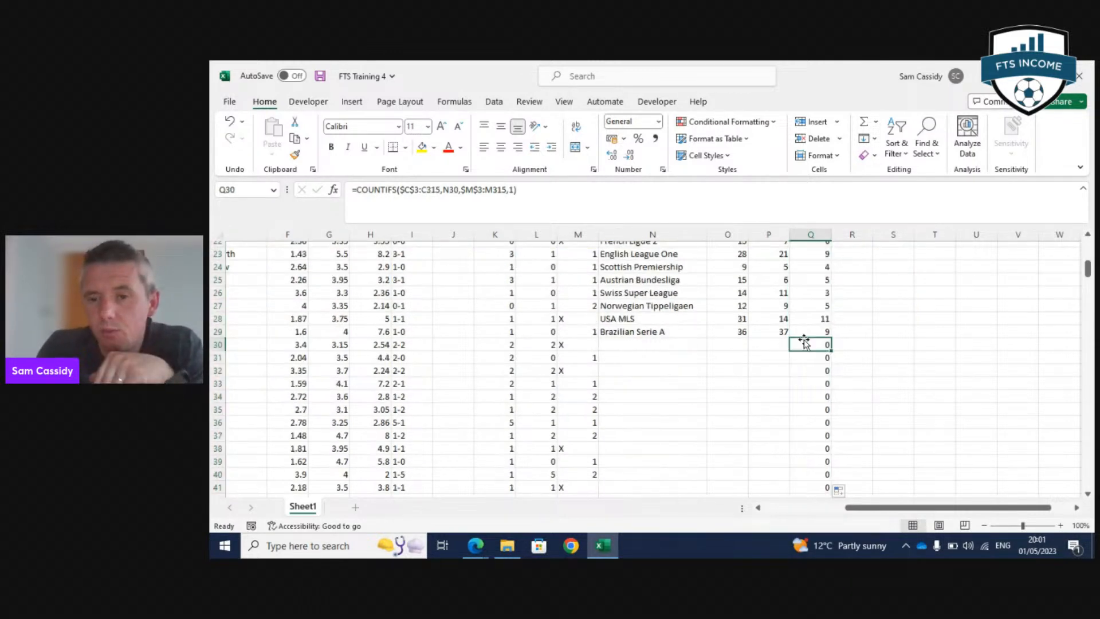
Examine how far the surplus zero-count formulas in the P/L Home column extend below the unique leagues list.
scroll(802, 341, "up", 7)
scroll(806, 324, "down", 4)
scroll(806, 321, "down", 3)
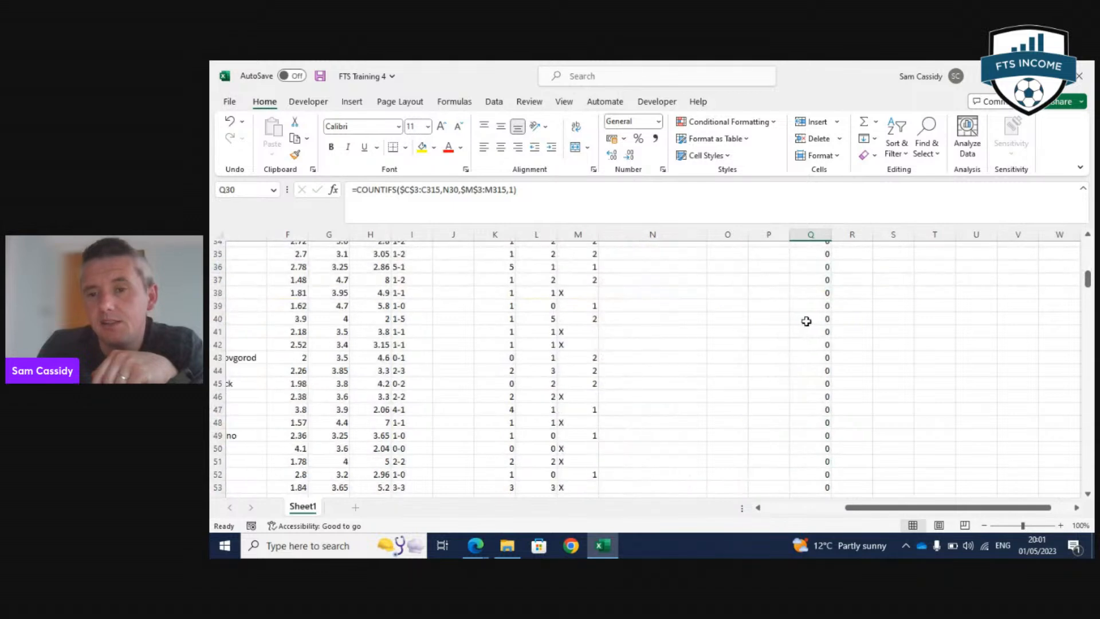
left_click_drag(809, 344, 810, 458)
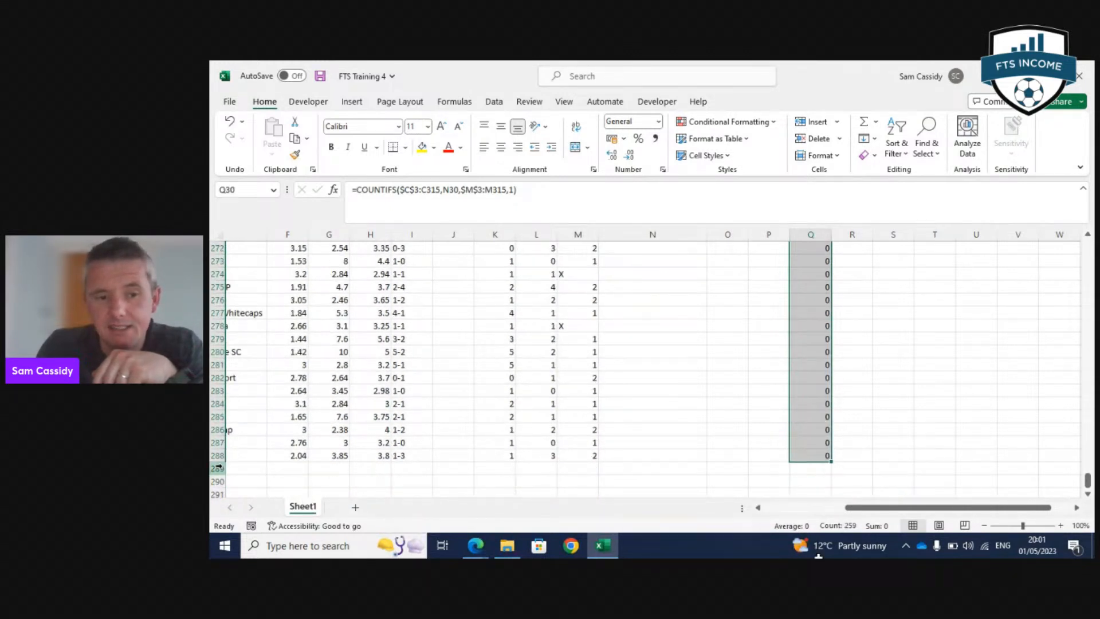
left_click(219, 456)
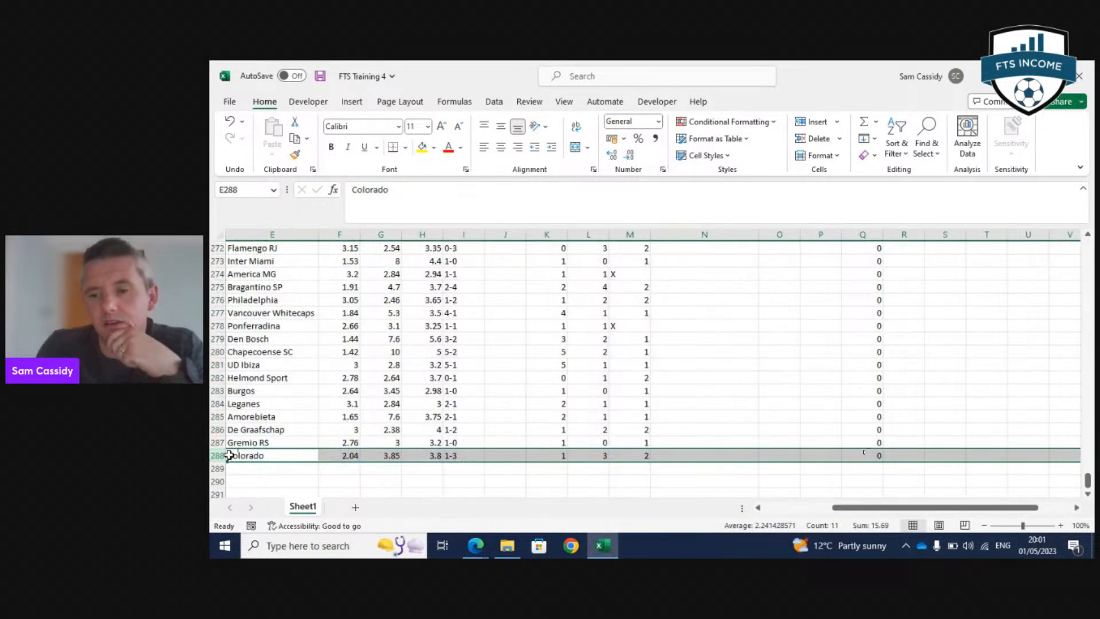
scroll(865, 455, "up", 10)
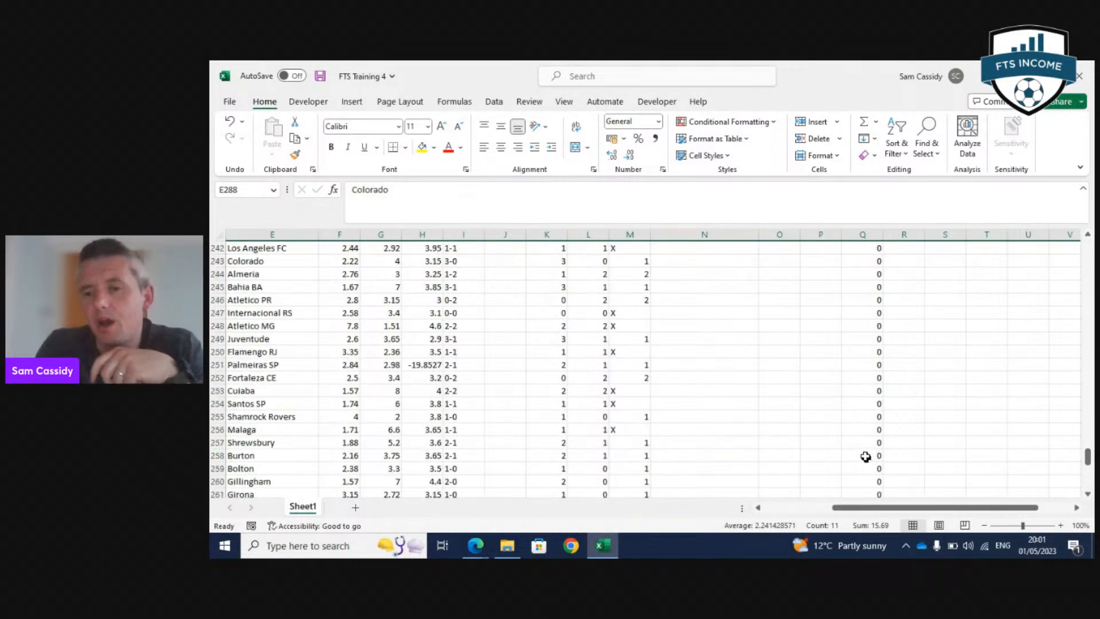
left_click(859, 442)
left_click_drag(883, 449, 891, 458)
key("Down")
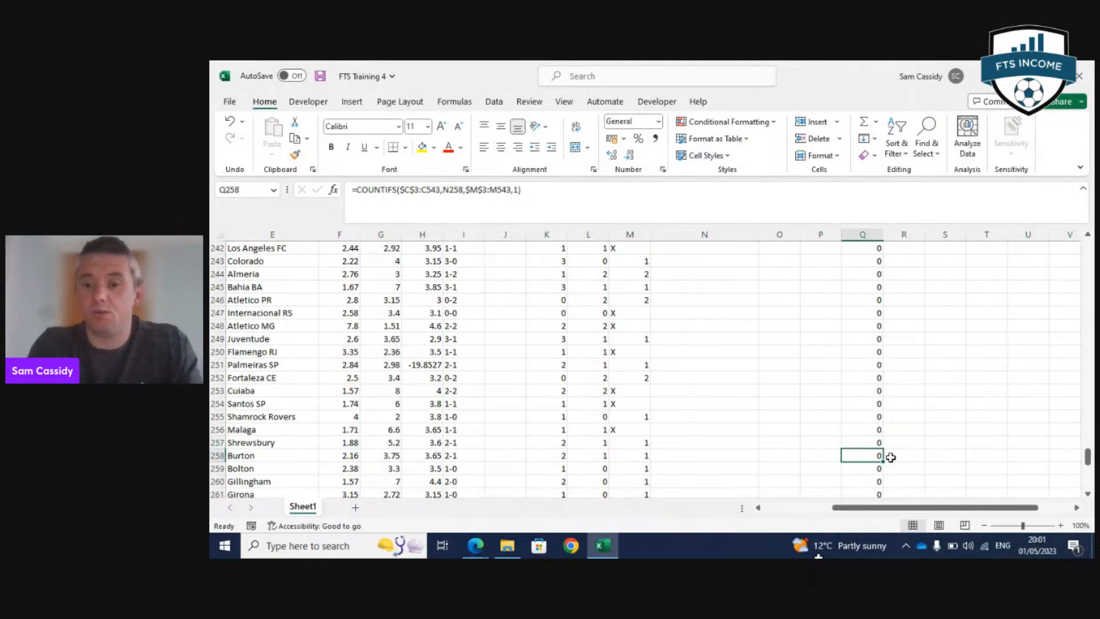
key("ctrl+Up")
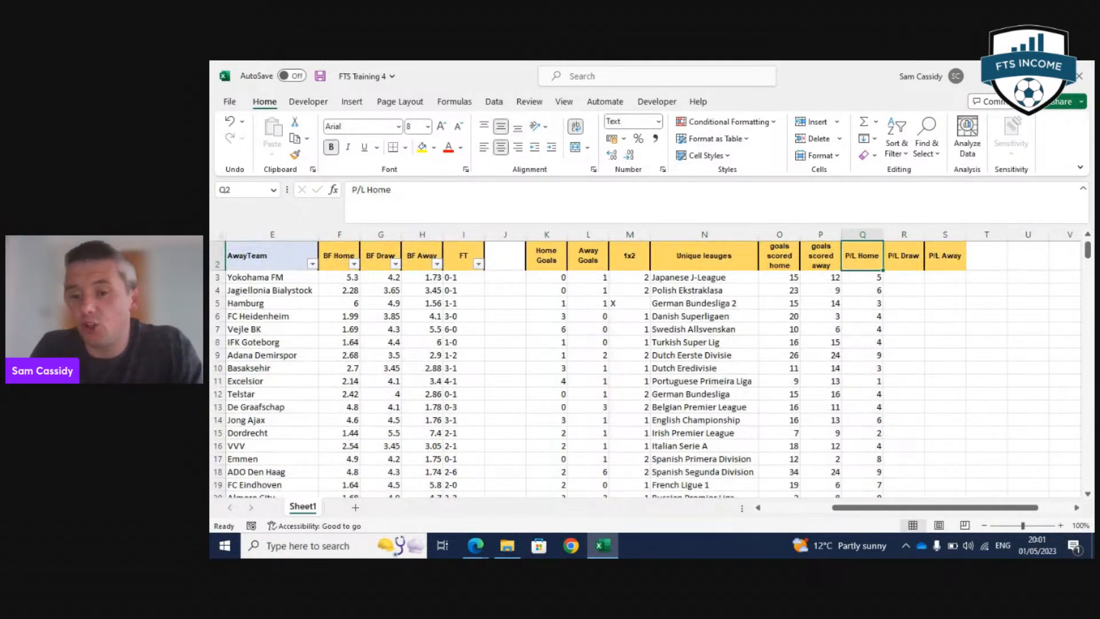
Clear the surplus COUNTIFS formulas in the P/L Home column from Q30 down to the last filled row.
scroll(891, 457, "down", 8)
left_click(875, 312)
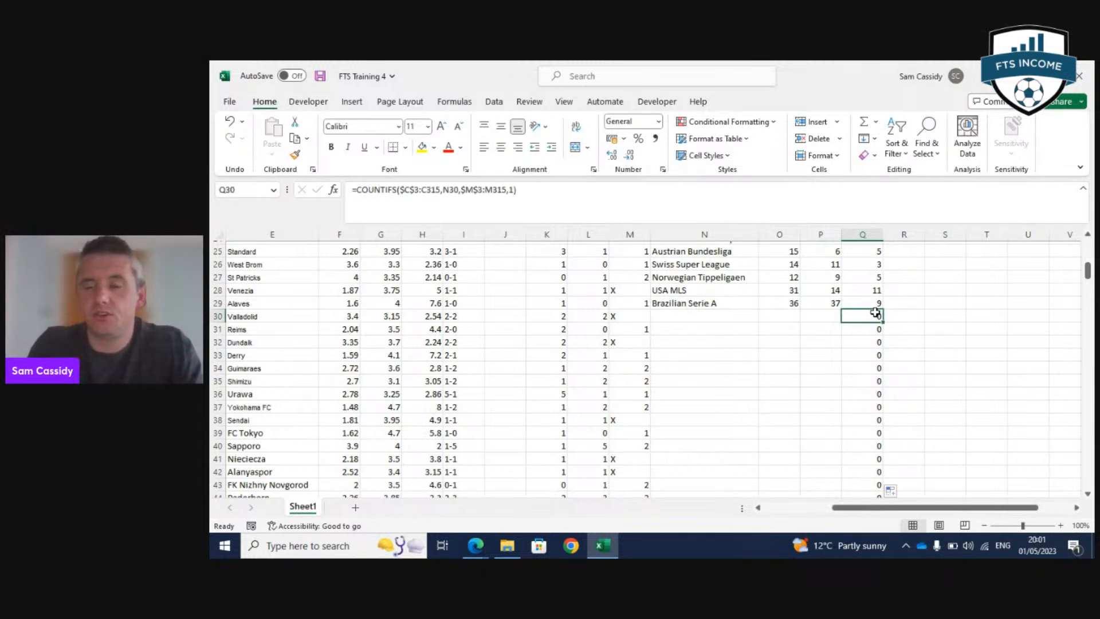
key("ctrl+shift+Down")
key("Delete")
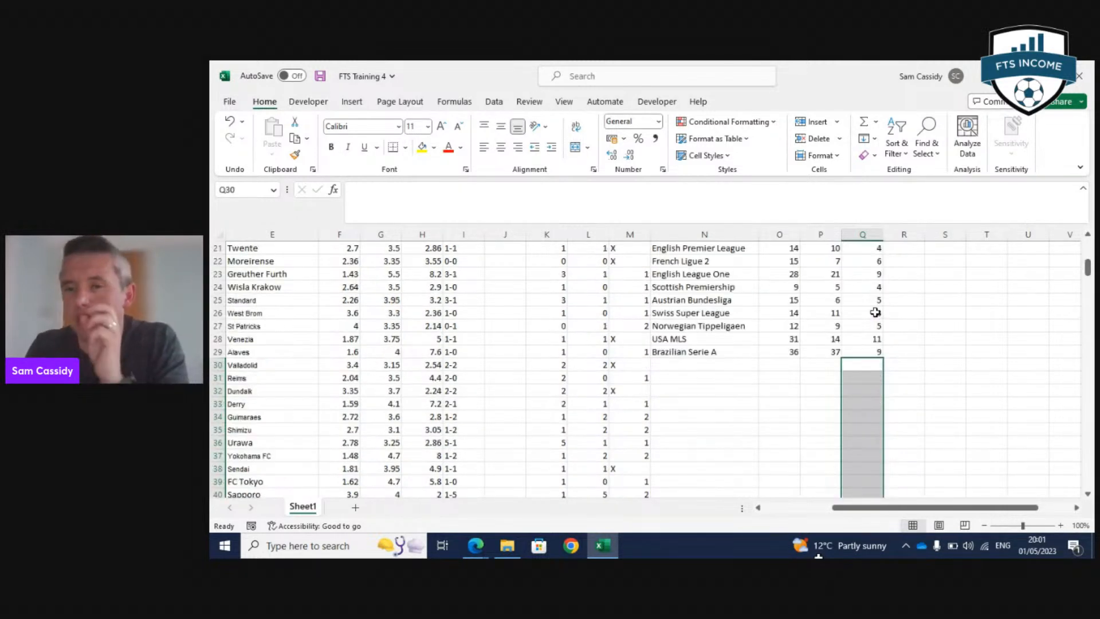
scroll(875, 313, "up", 7)
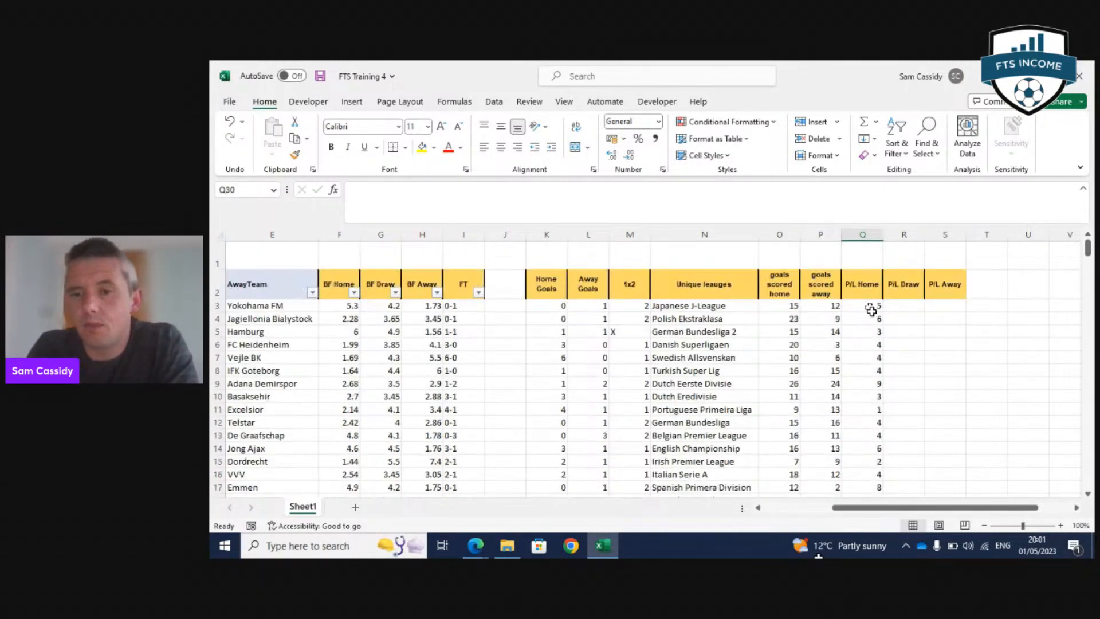
Review the first P/L Home formula, the P/L headings and the stake entry above the HomeTeam column.
left_click(871, 306)
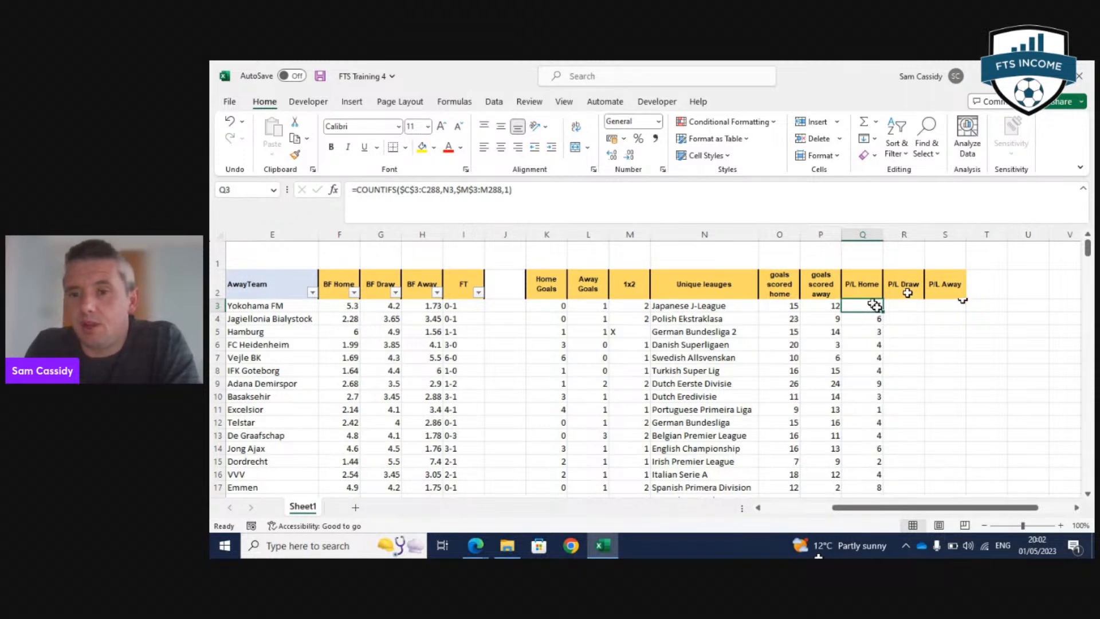
left_click(903, 305)
left_click(862, 290)
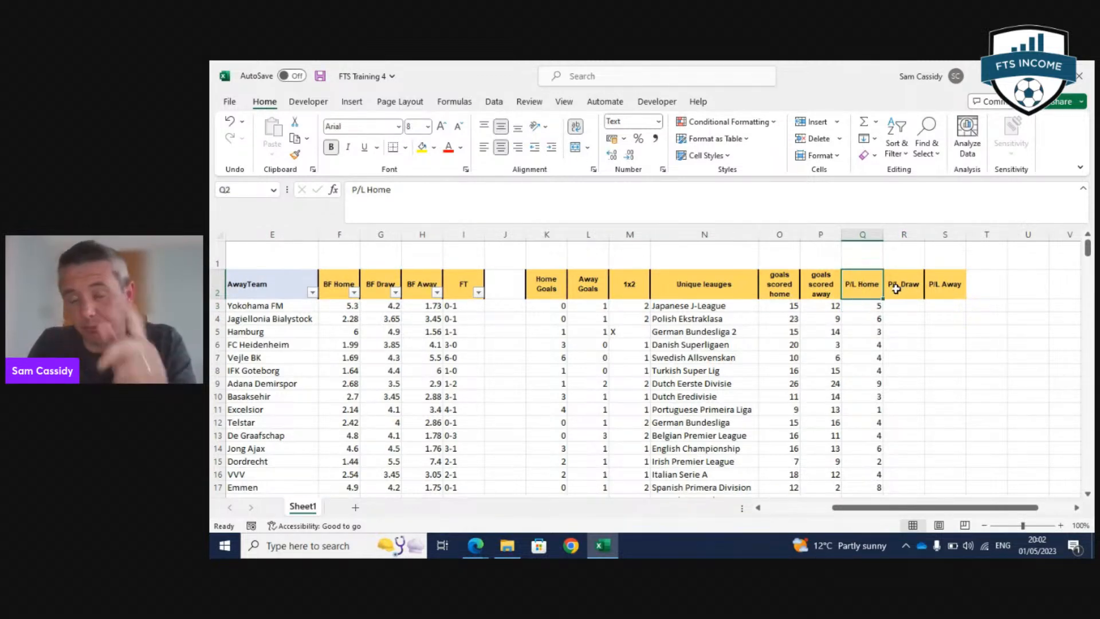
left_click_drag(884, 510, 815, 509)
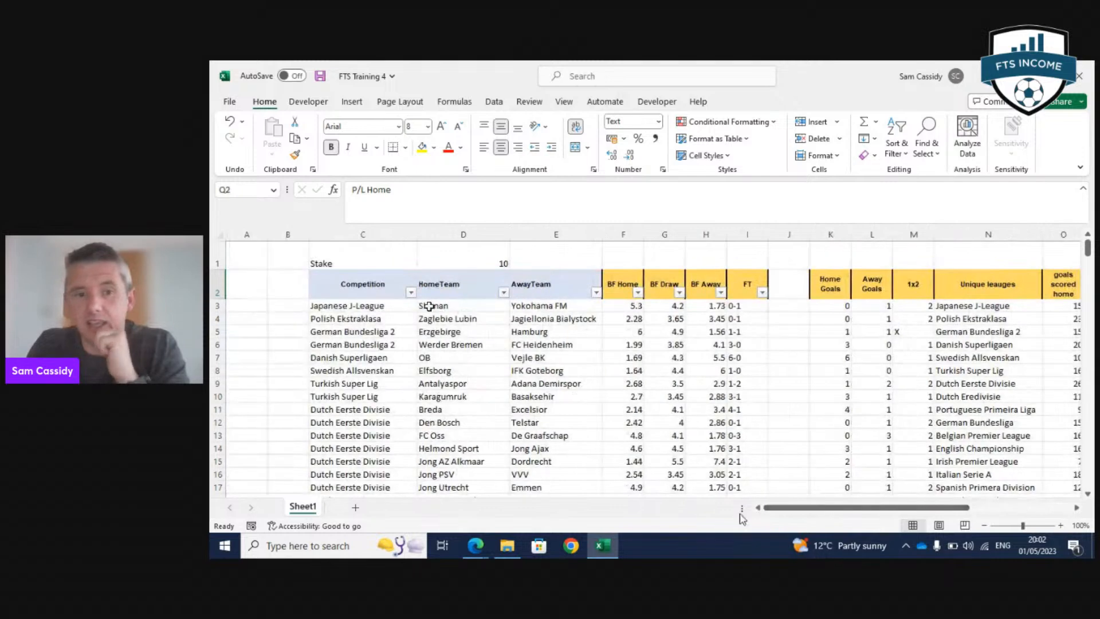
left_click(463, 234)
left_click(481, 257)
left_click_drag(891, 510, 987, 510)
Start a COUNTIFS formula in R3, the first cell under P/L Draw.
left_click(790, 305)
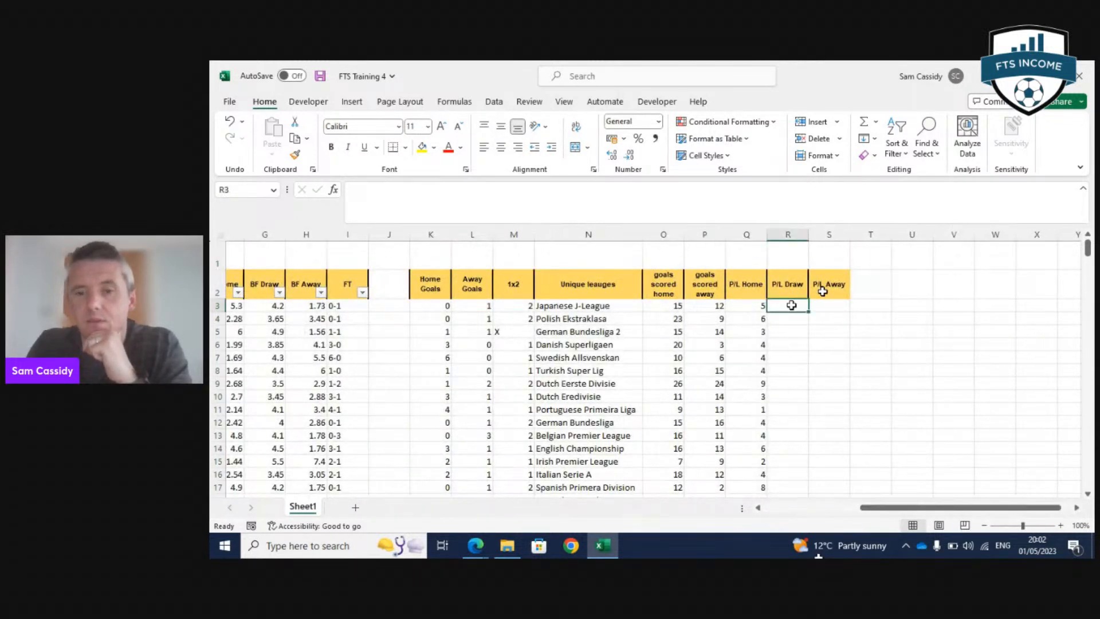
type("=counif")
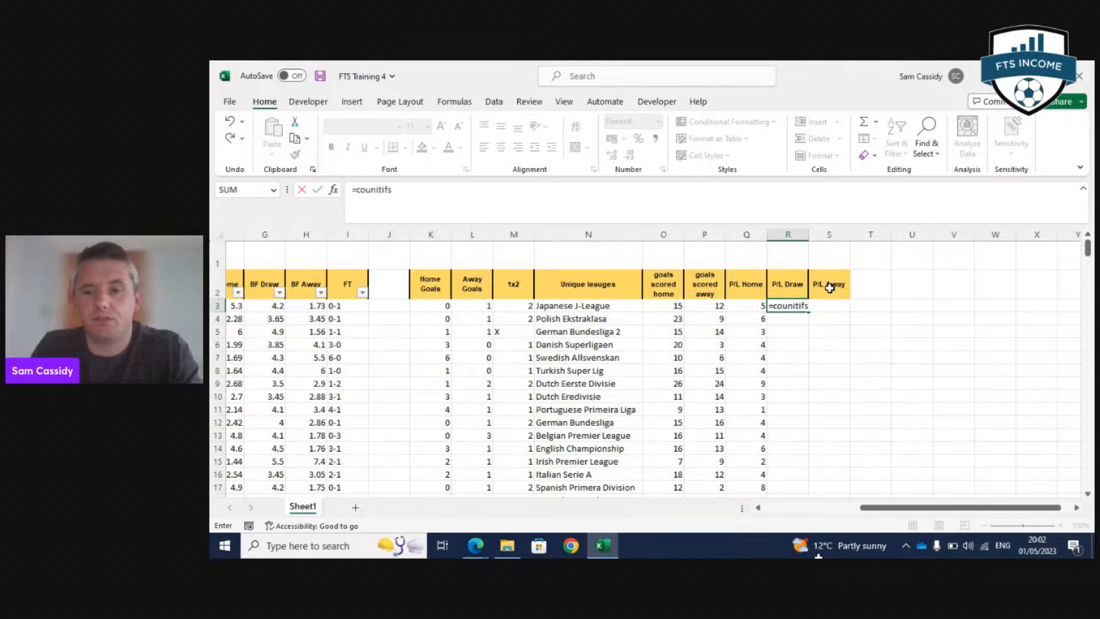
key("Tab")
left_click(779, 310)
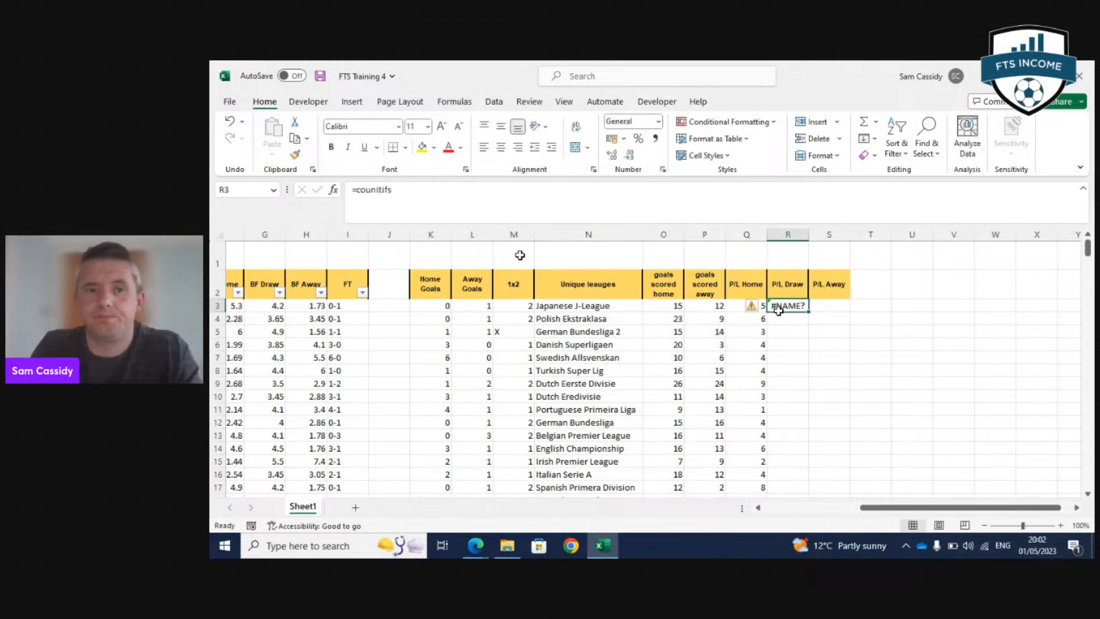
left_click(411, 190)
key("BackSpace")
key("BackSpace")
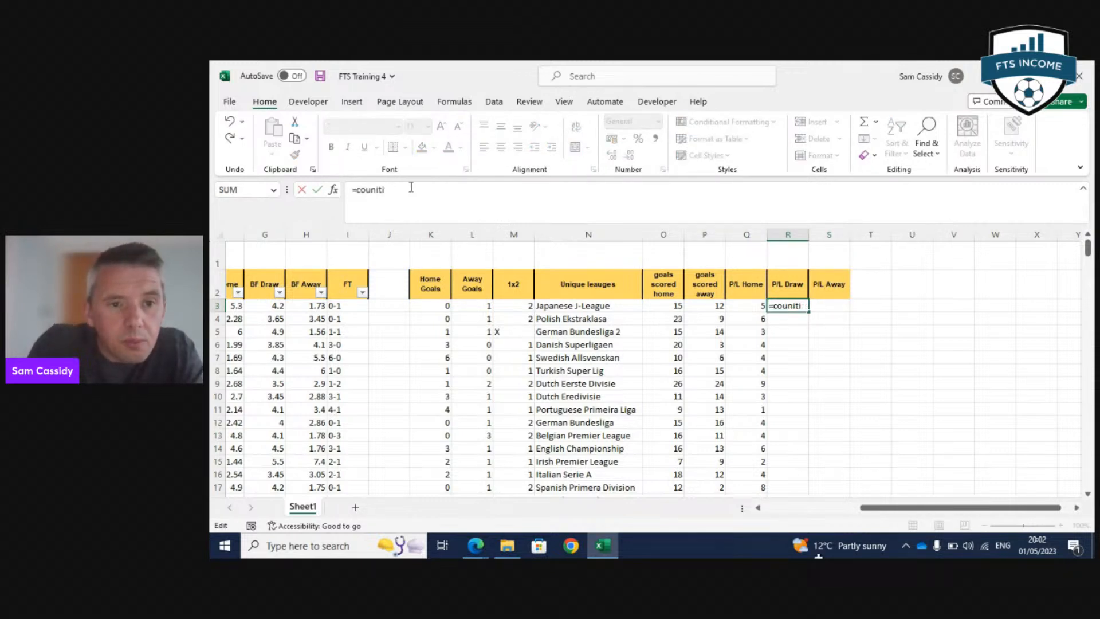
key("BackSpace")
type("tifs")
key("Tab")
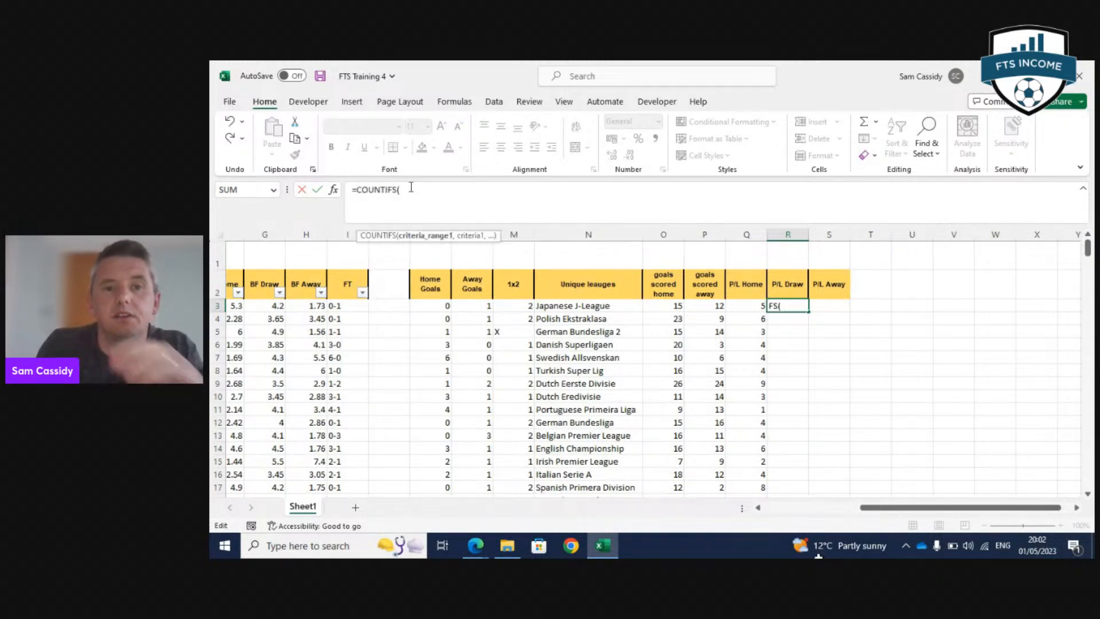
Set the Competition data $C$3:C288 as the first criteria range, with absolute references on its starting cell.
left_click_drag(918, 507, 825, 507)
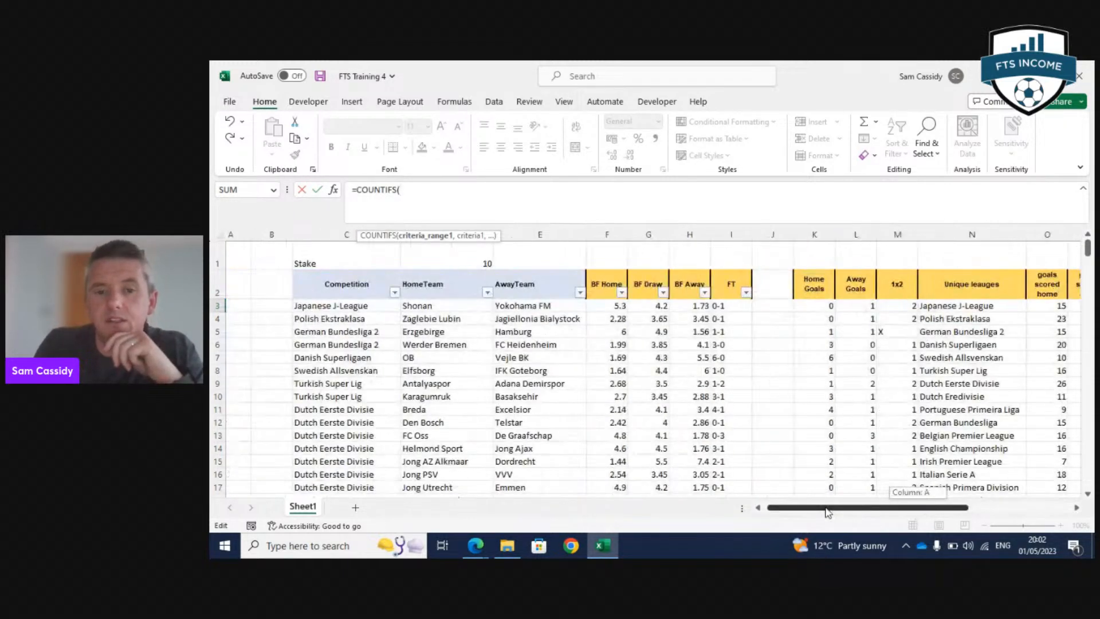
left_click(332, 310)
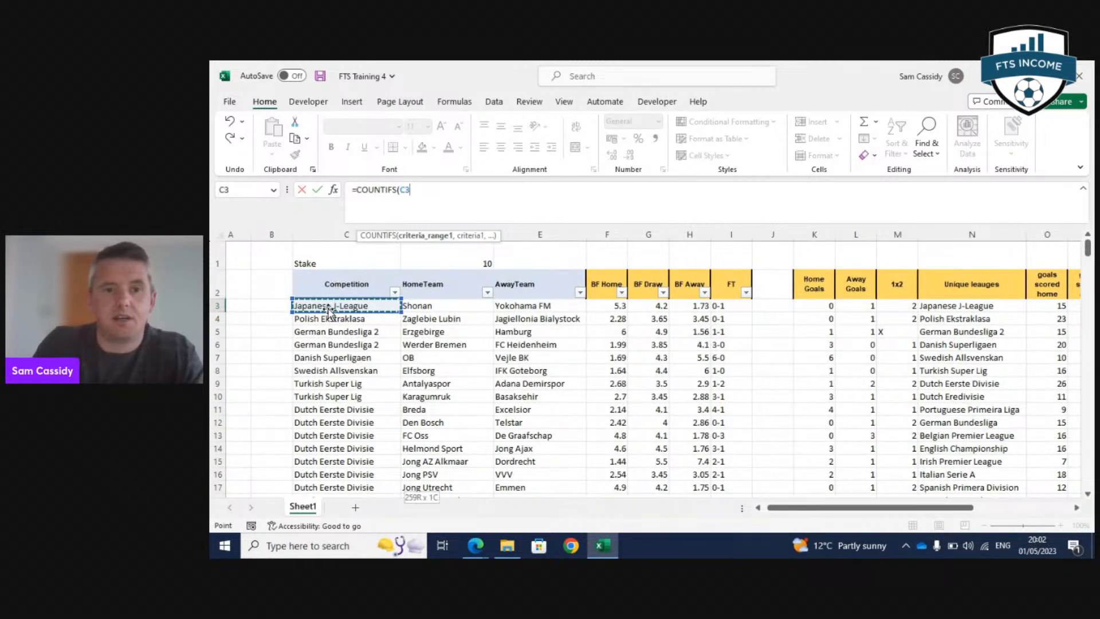
key("ctrl+shift+Down")
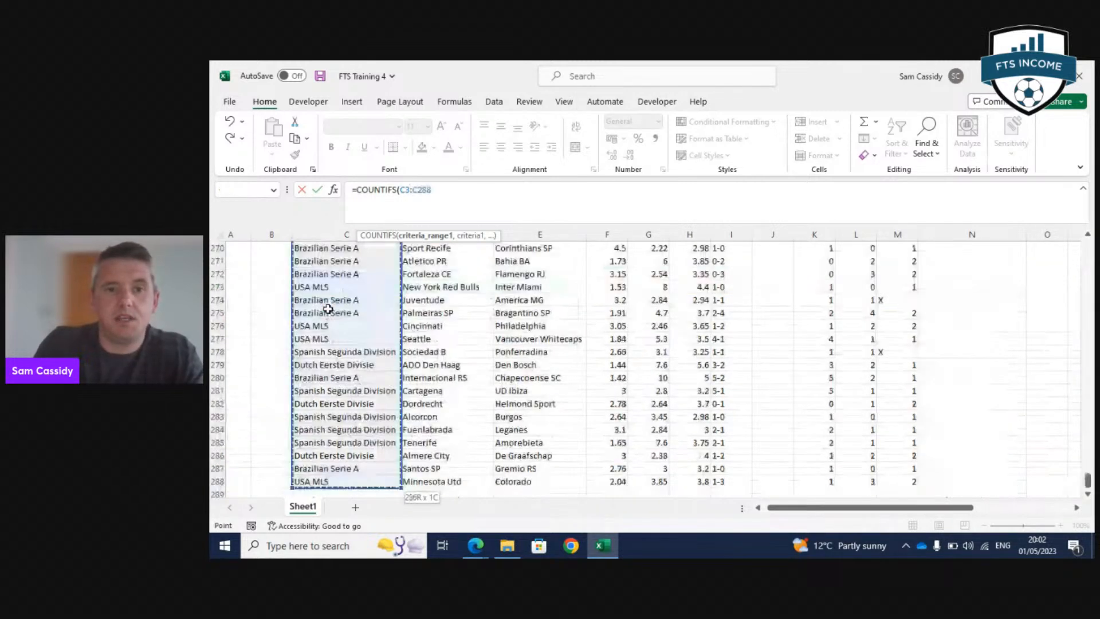
left_click(403, 190)
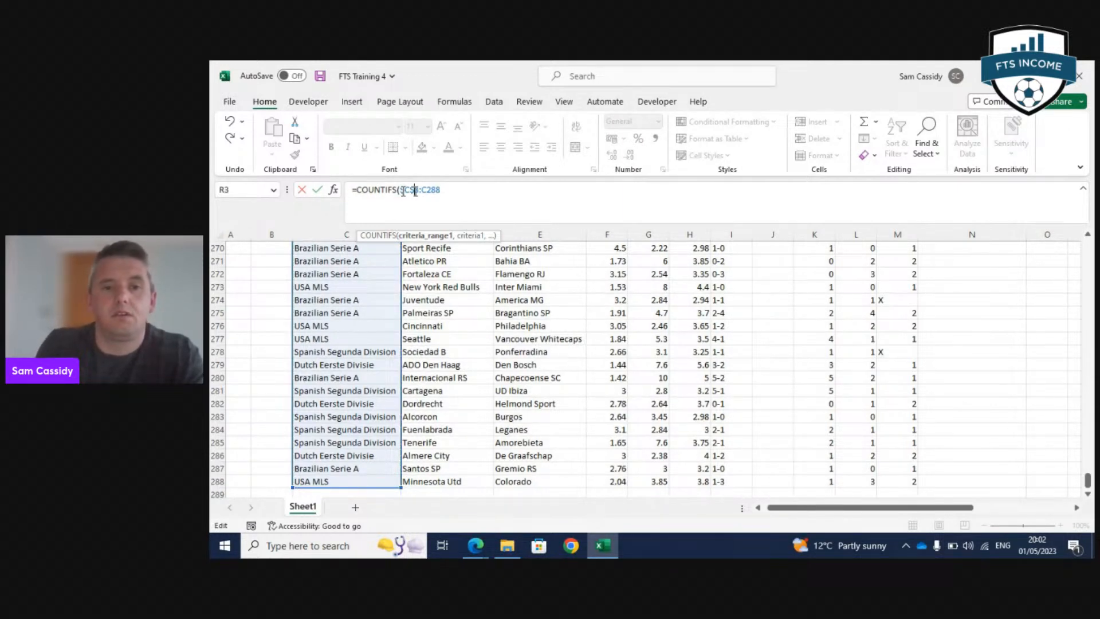
type(",")
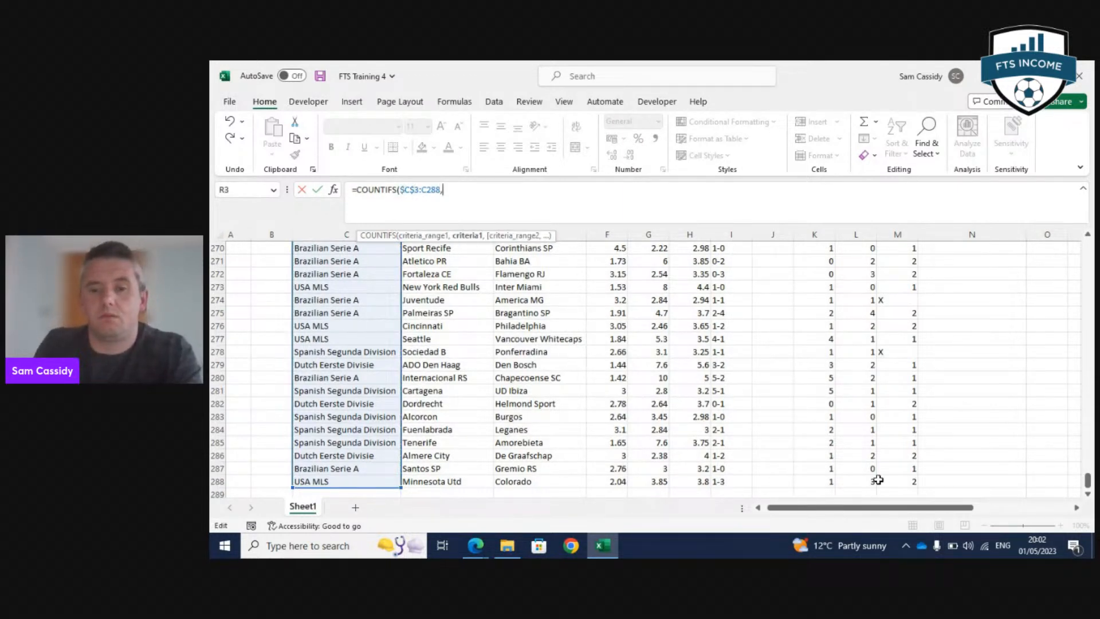
scroll(965, 510, "right", 4)
left_click_drag(1088, 482, 1064, 202)
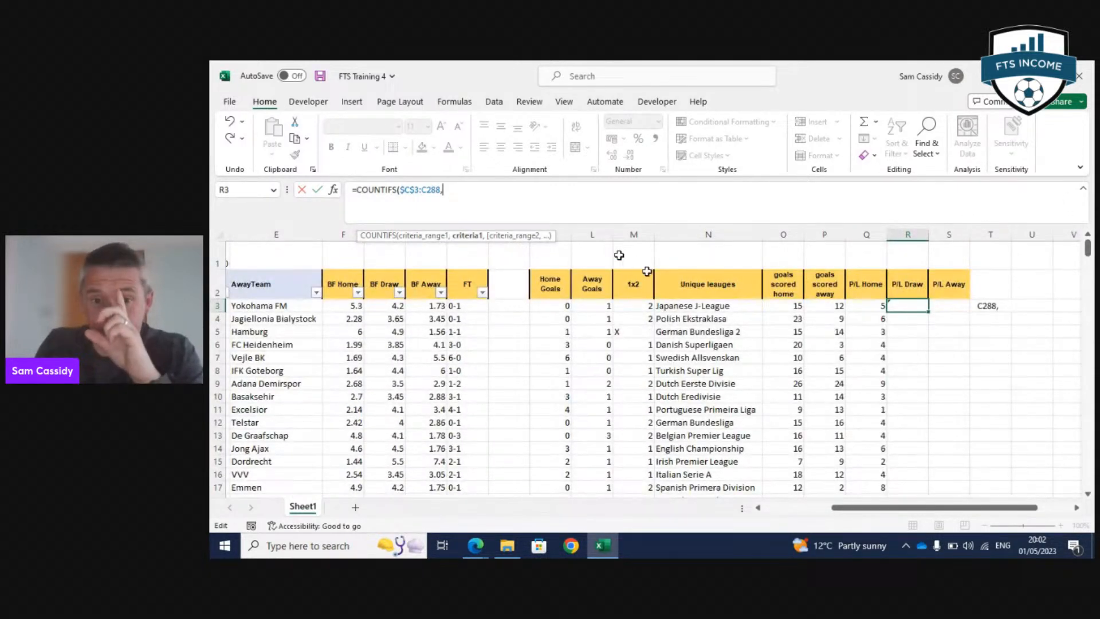
left_click(680, 306)
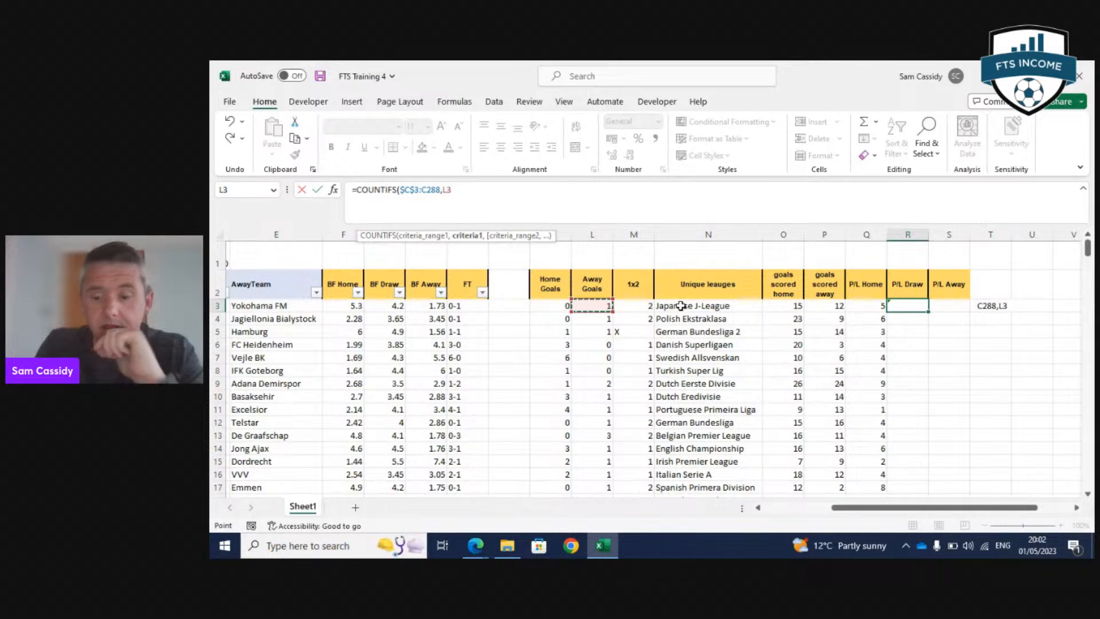
type(",")
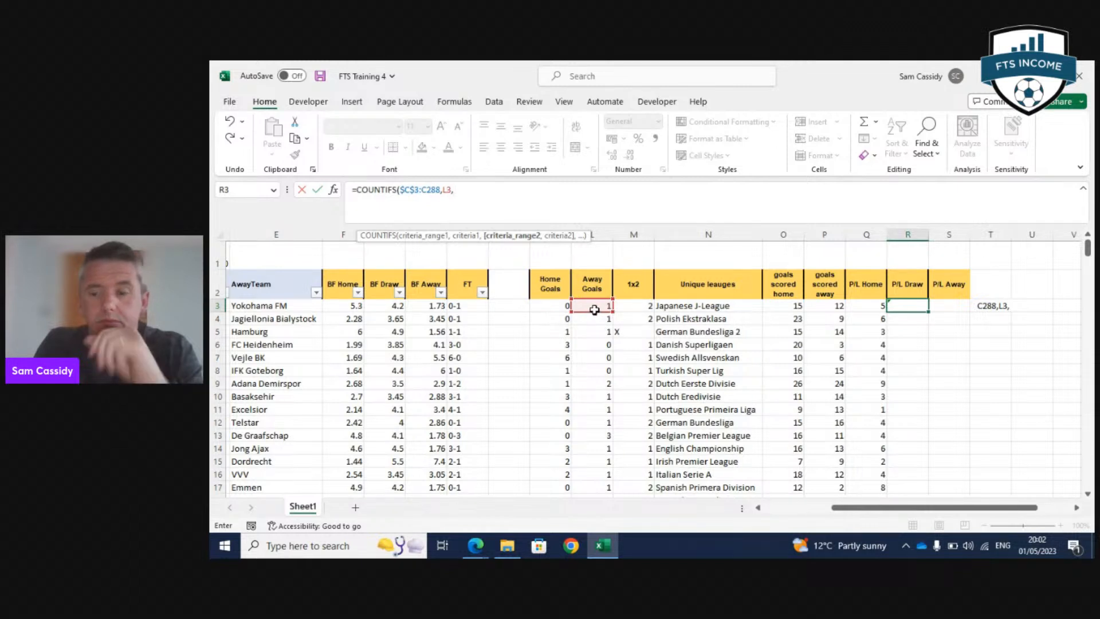
key("BackSpace")
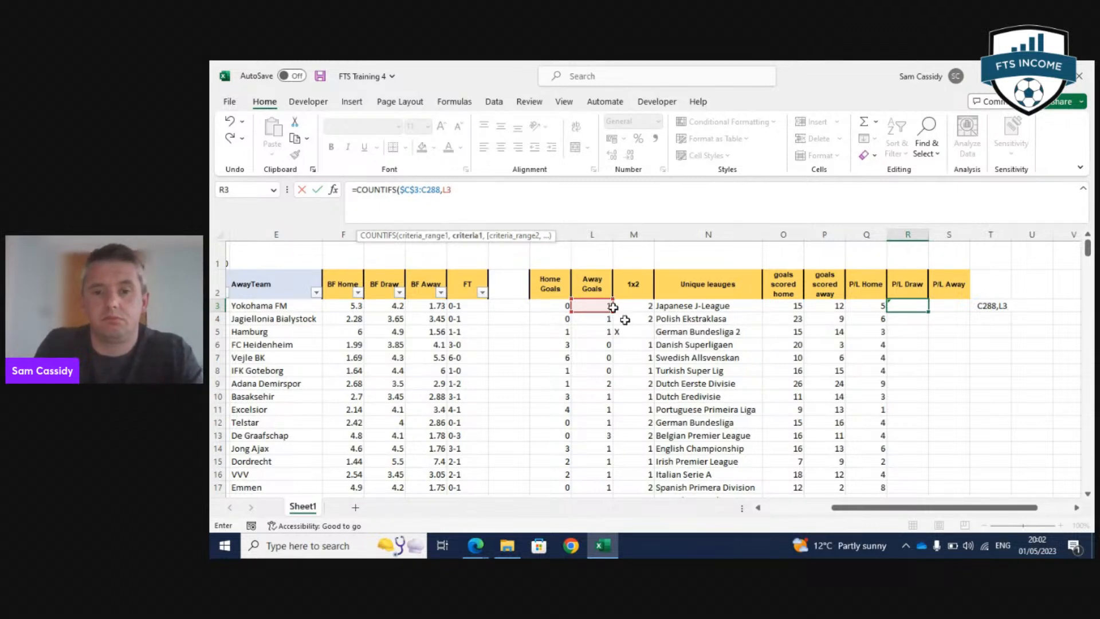
key("BackSpace")
key("BackSpace")
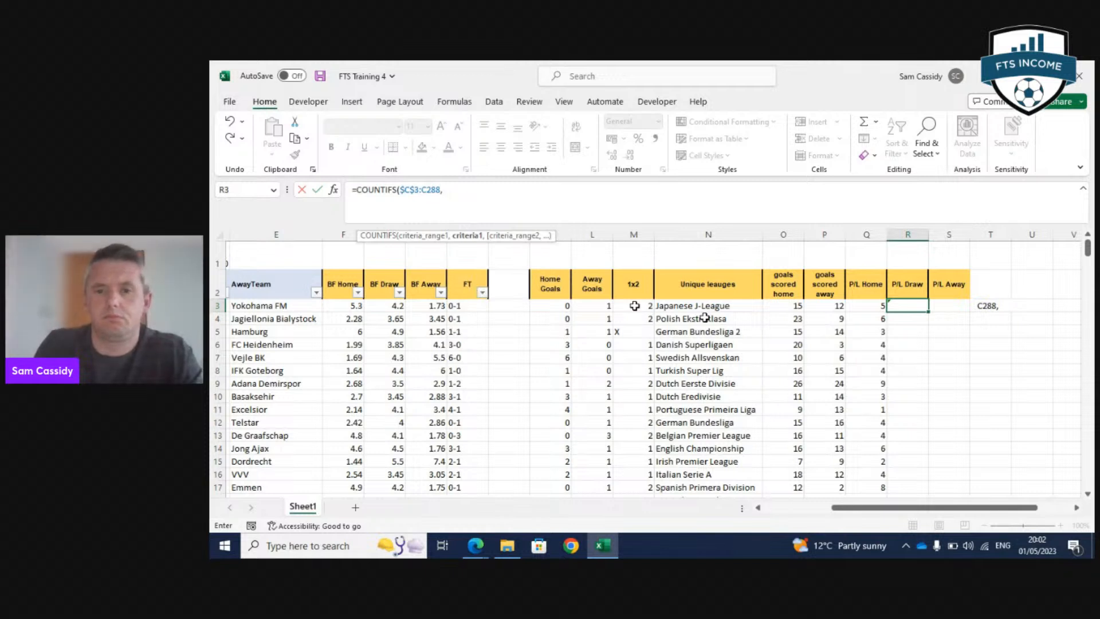
left_click(593, 305)
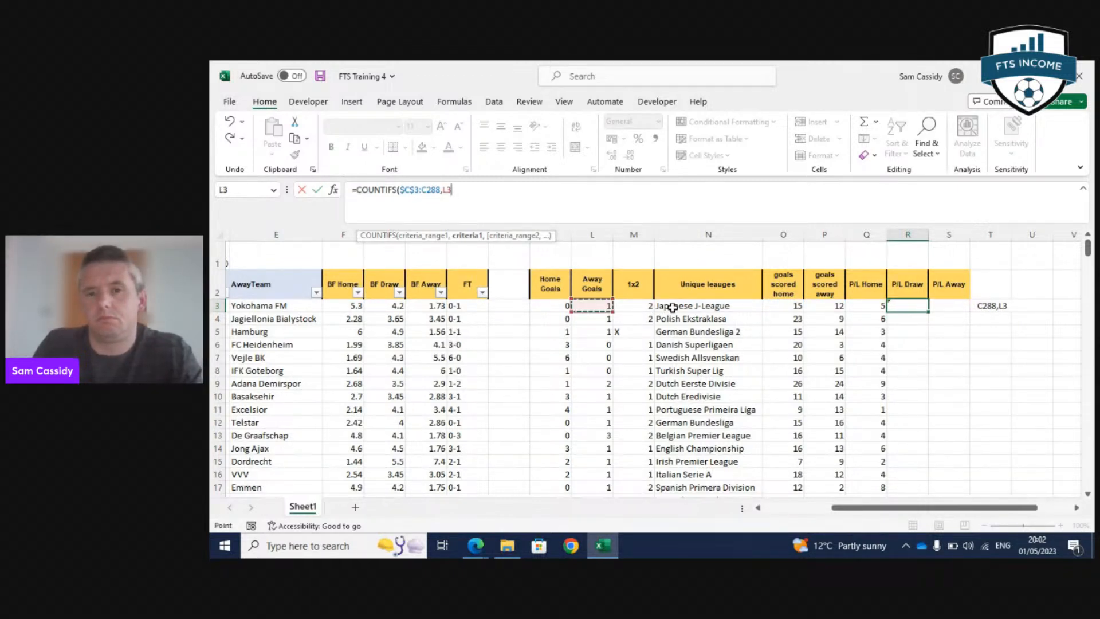
key("F2")
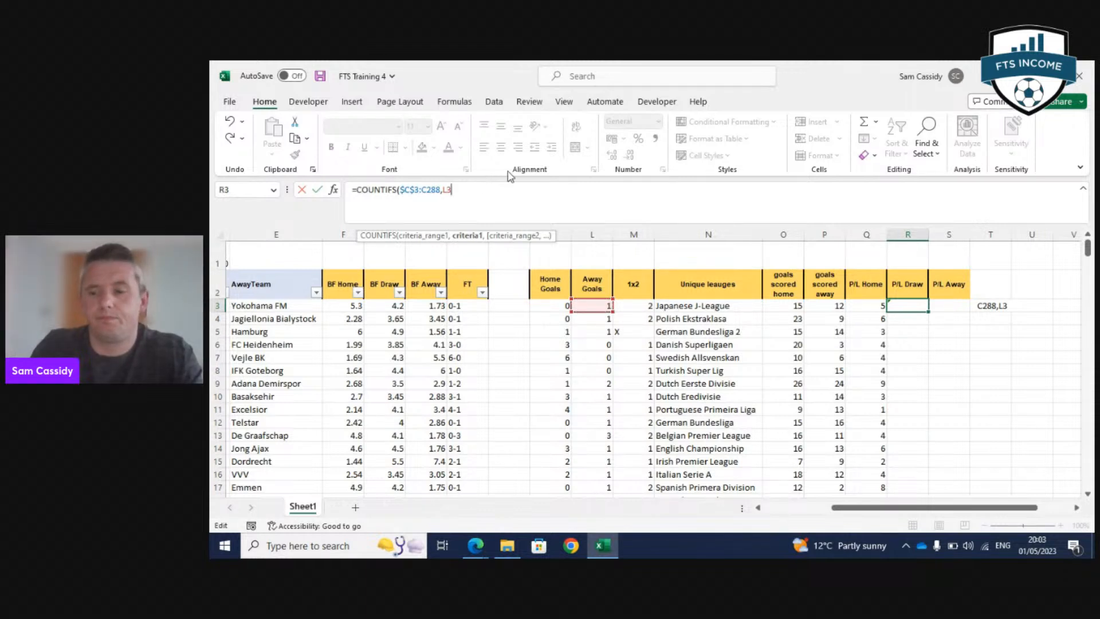
key("BackSpace")
key("BackSpace")
Set N3 as the first criterion and add the 1x2 results $M$3:M288 as the second criteria range, with absolute references on its starting cell.
type("n3")
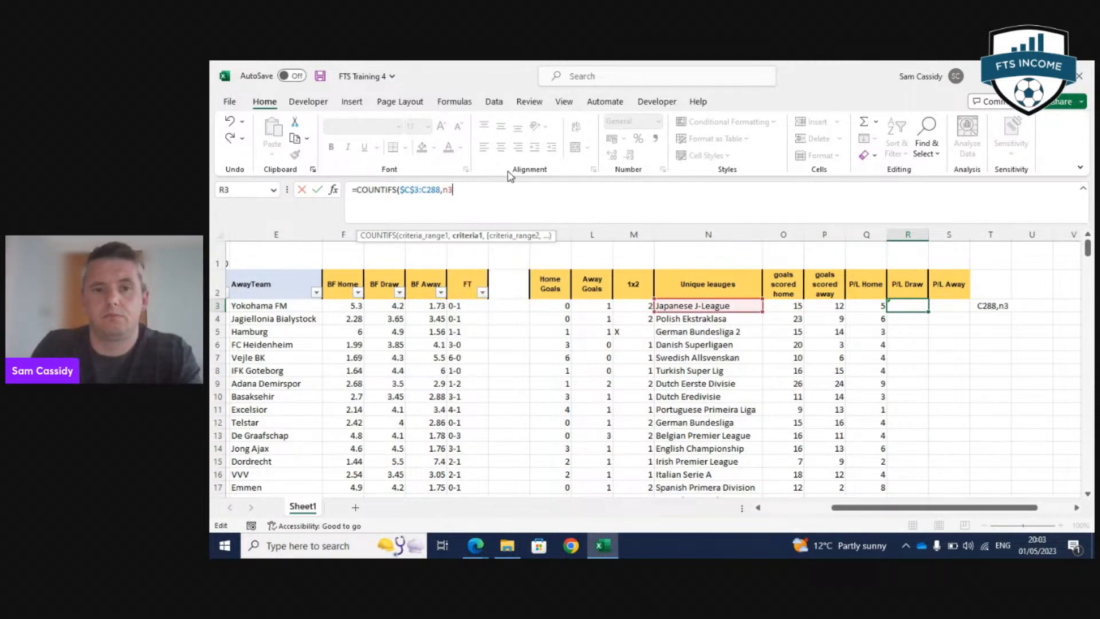
type(",")
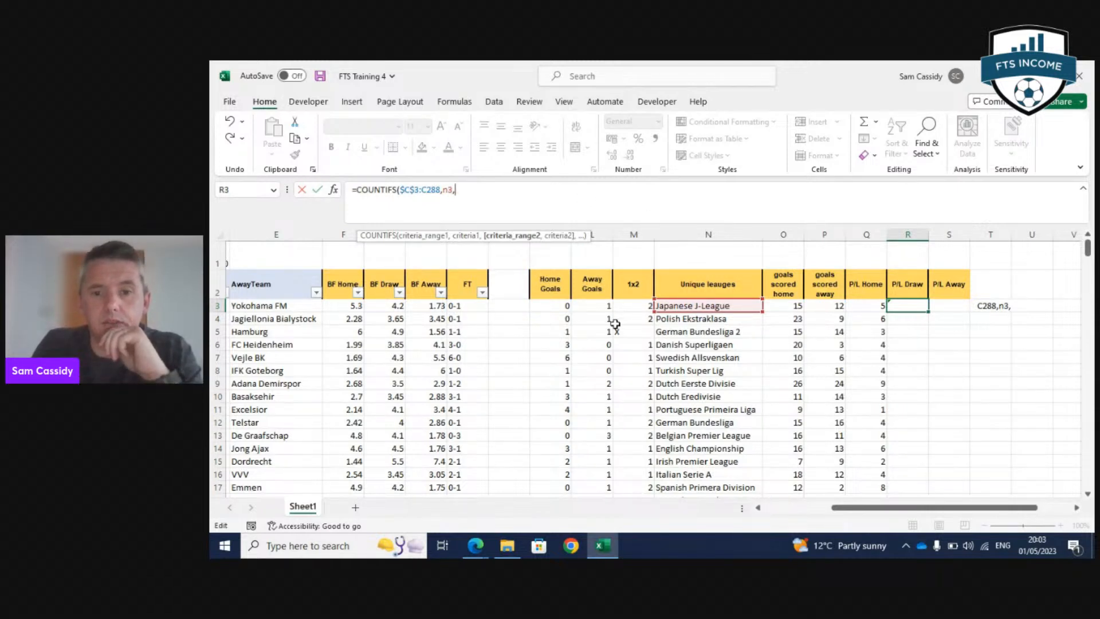
left_click(550, 305)
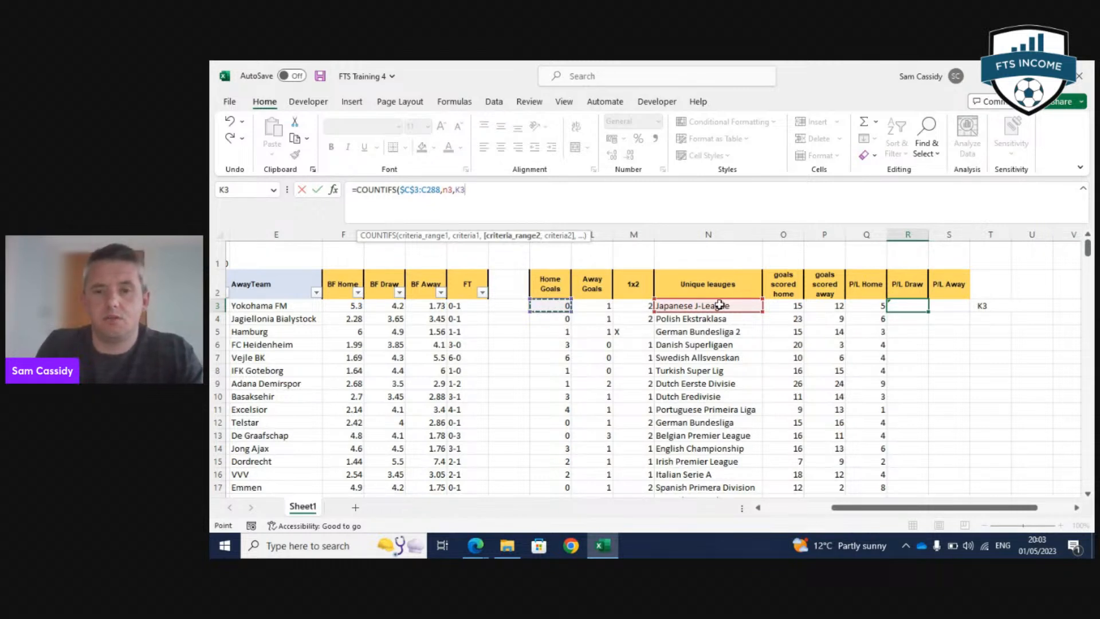
key("Right")
key("Right")
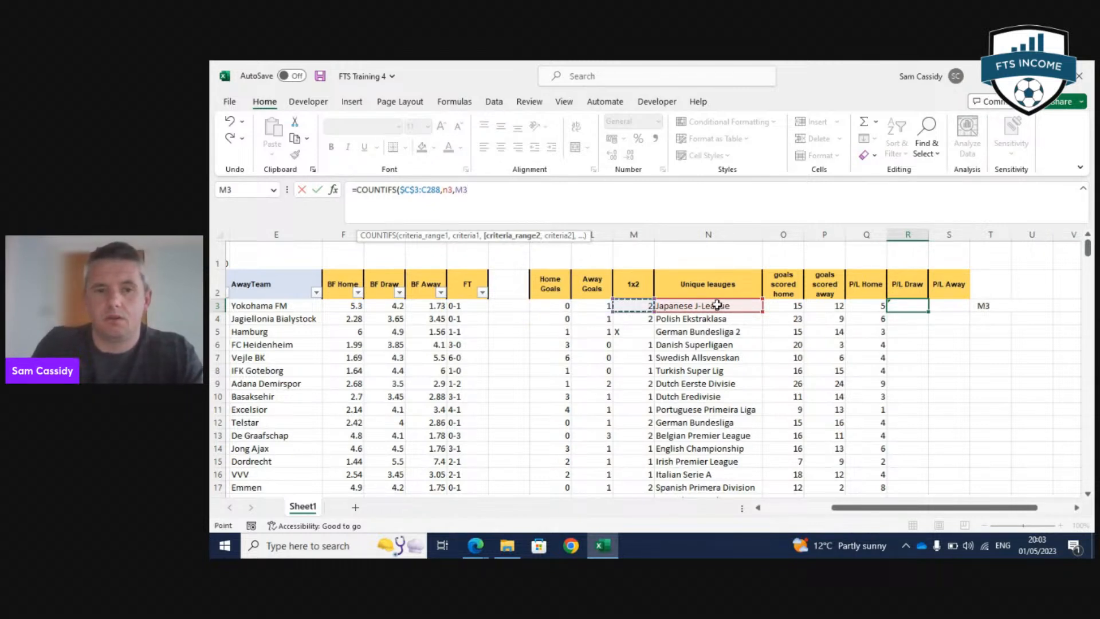
key("ctrl+shift+Down")
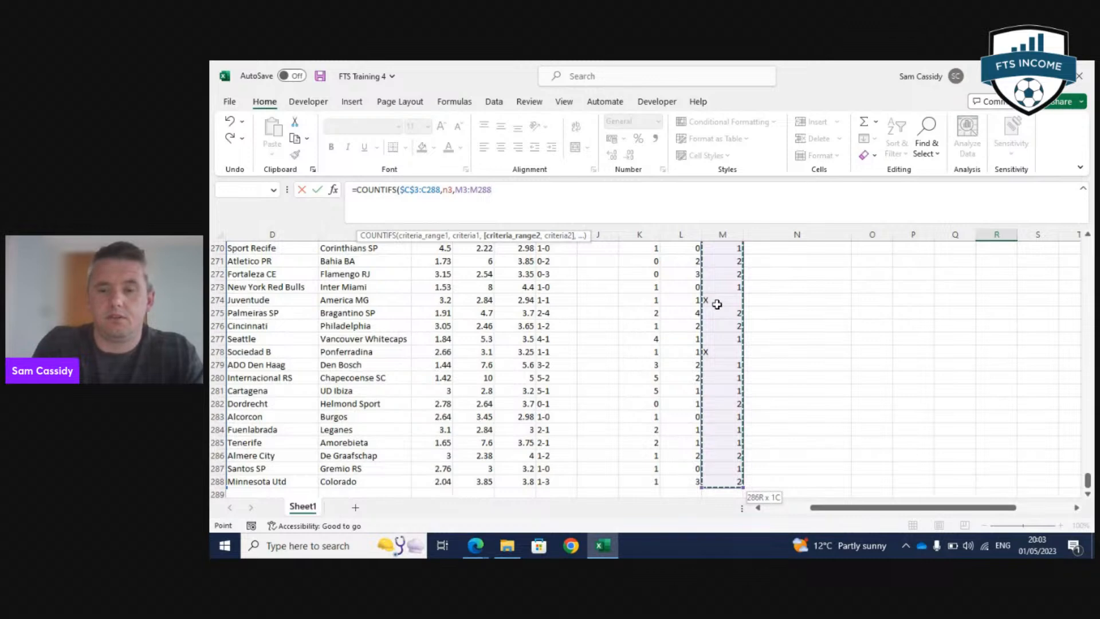
key("ctrl+shift+Up")
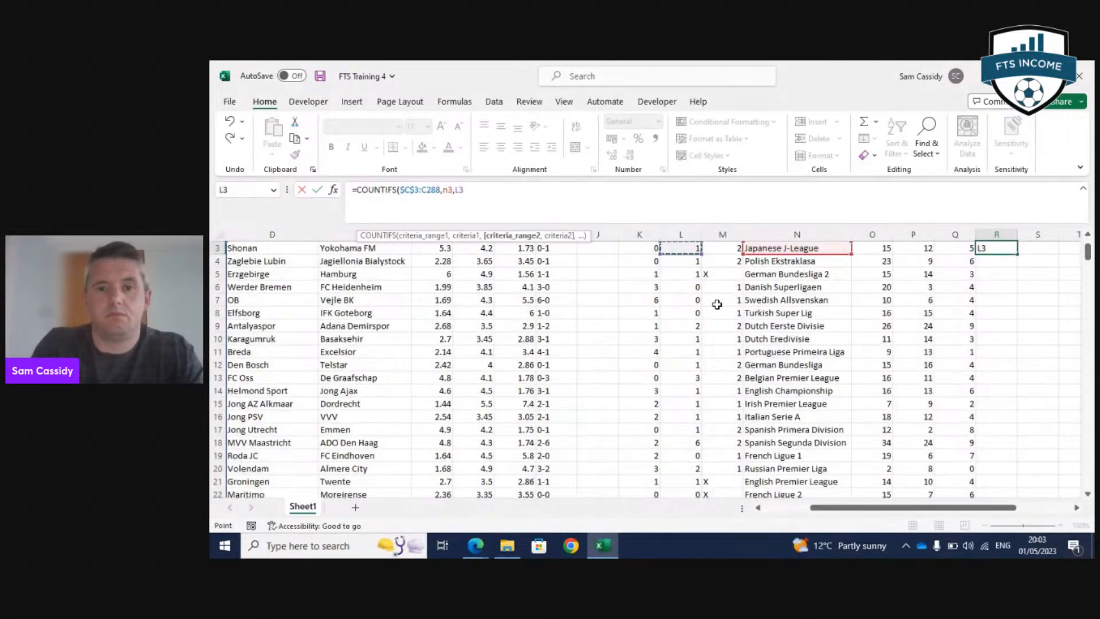
key("ctrl+shift+Down")
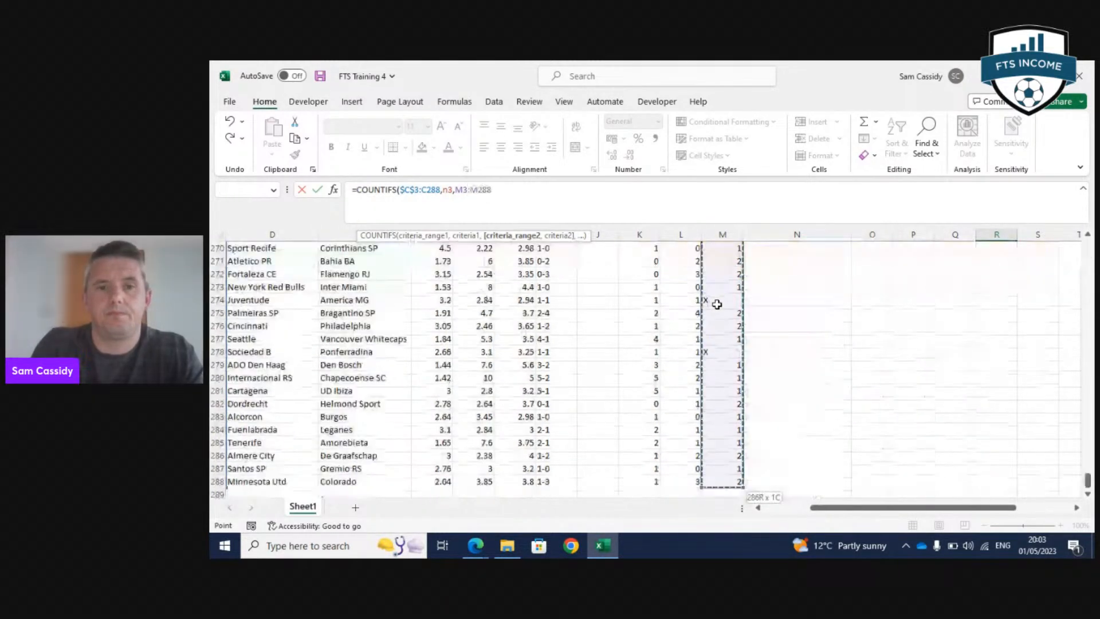
left_click(465, 191)
type("$M$")
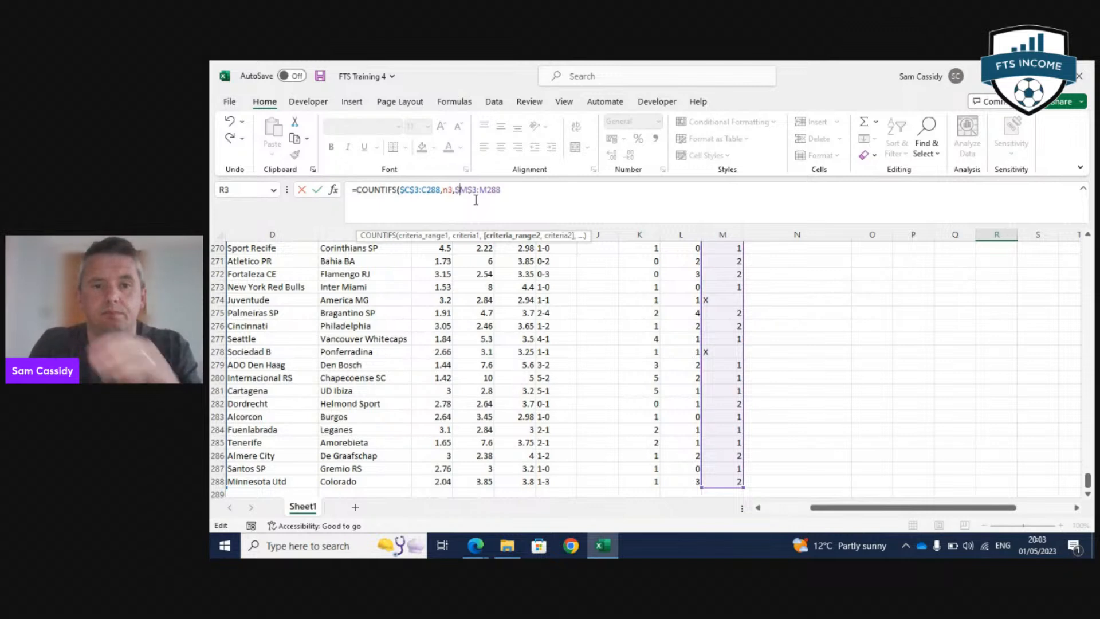
Complete the P/L Draw formula in R3 with "x" as the second criterion.
type(",\"x")
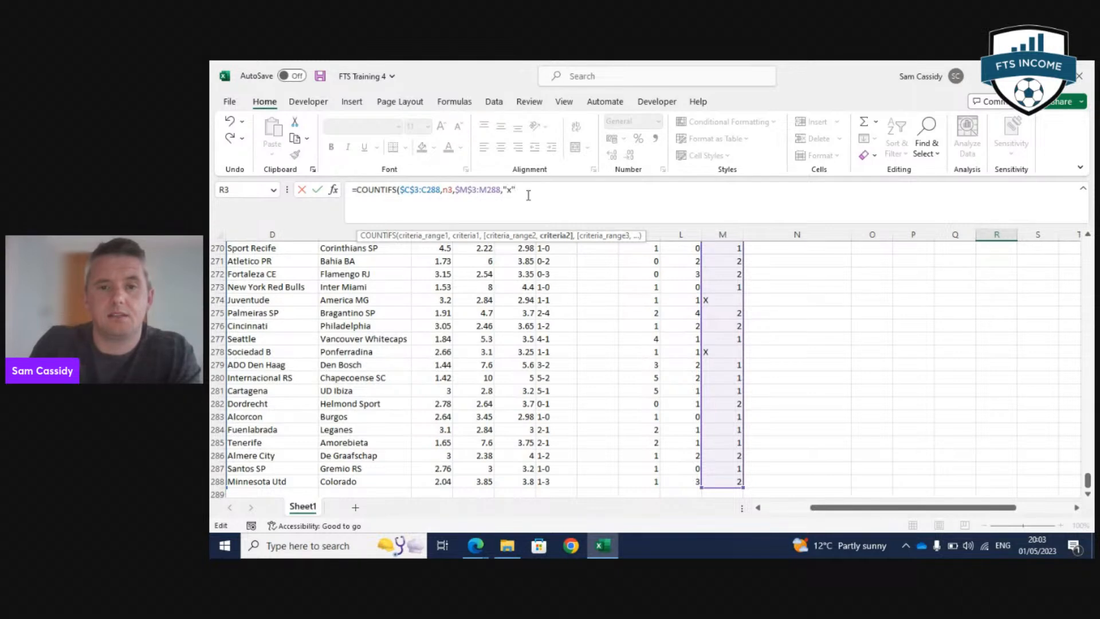
key("Return")
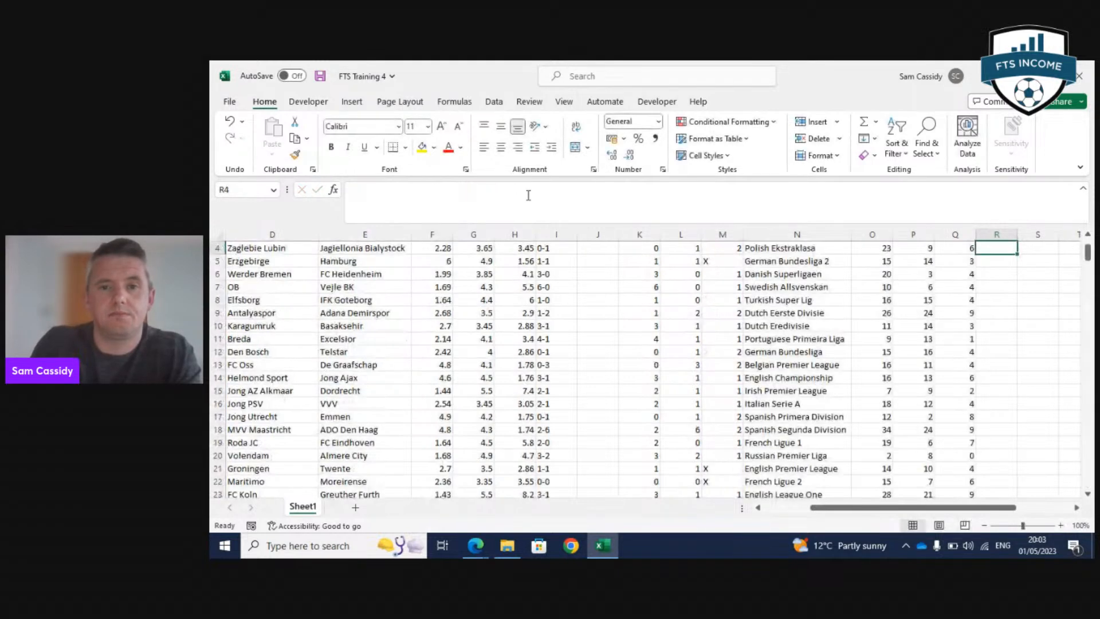
left_click(1006, 303)
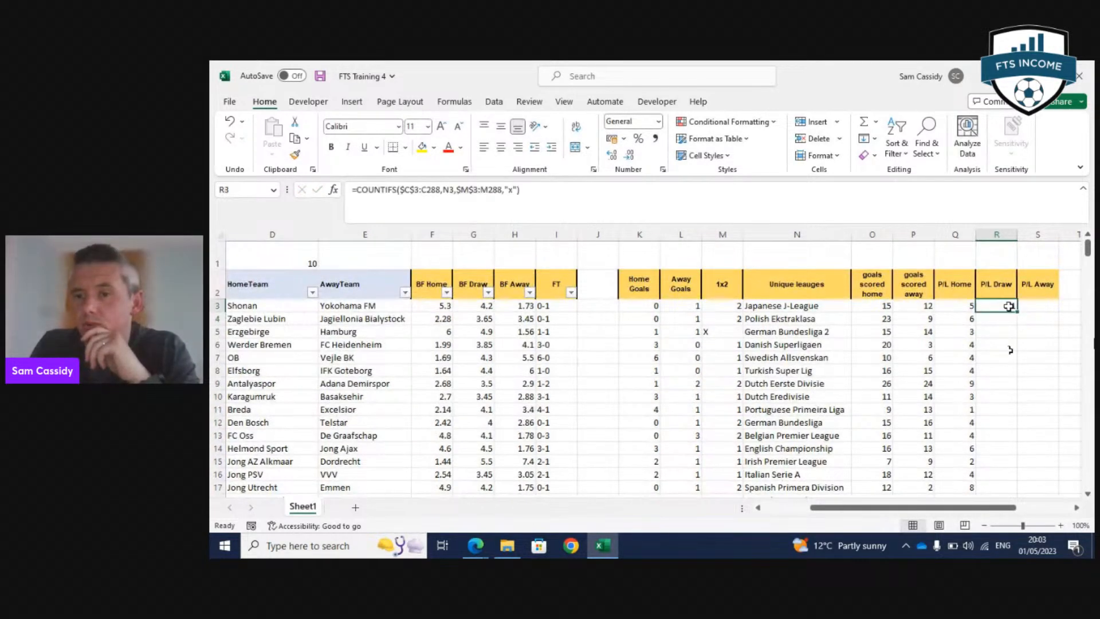
Start a COUNTIFS formula in S3, the first cell under P/L Away.
left_click(1048, 303)
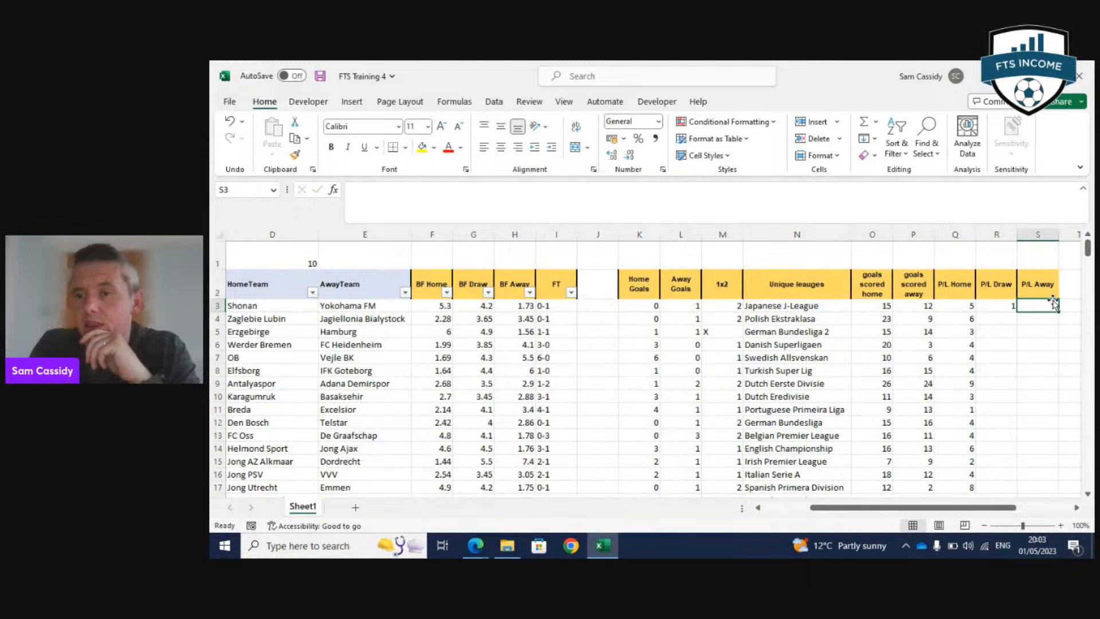
type("=coun")
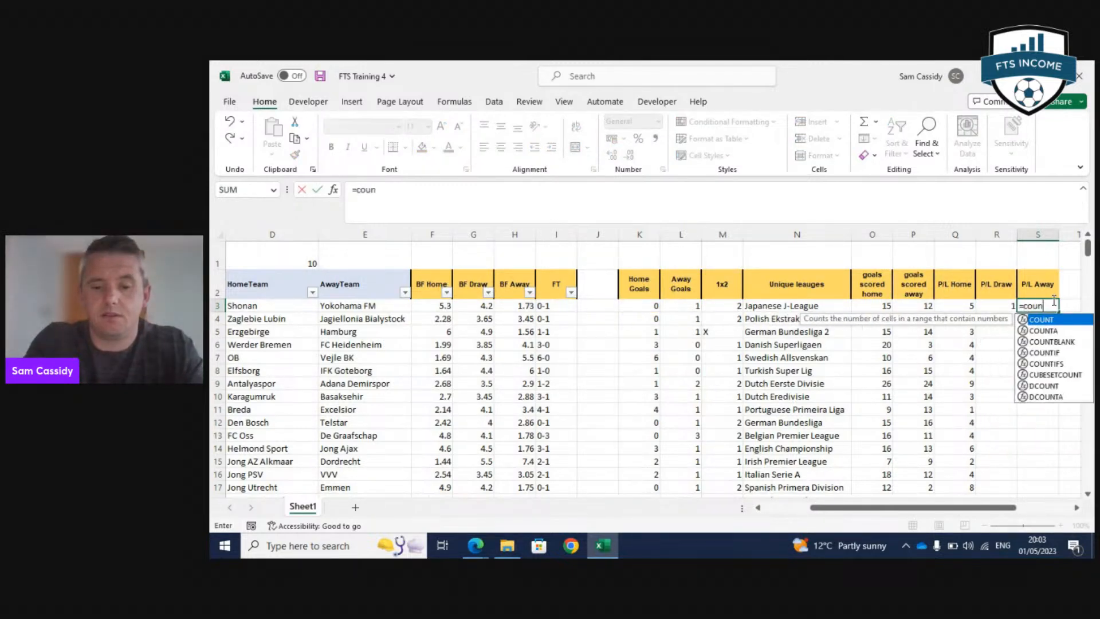
type("itfs")
key("Tab")
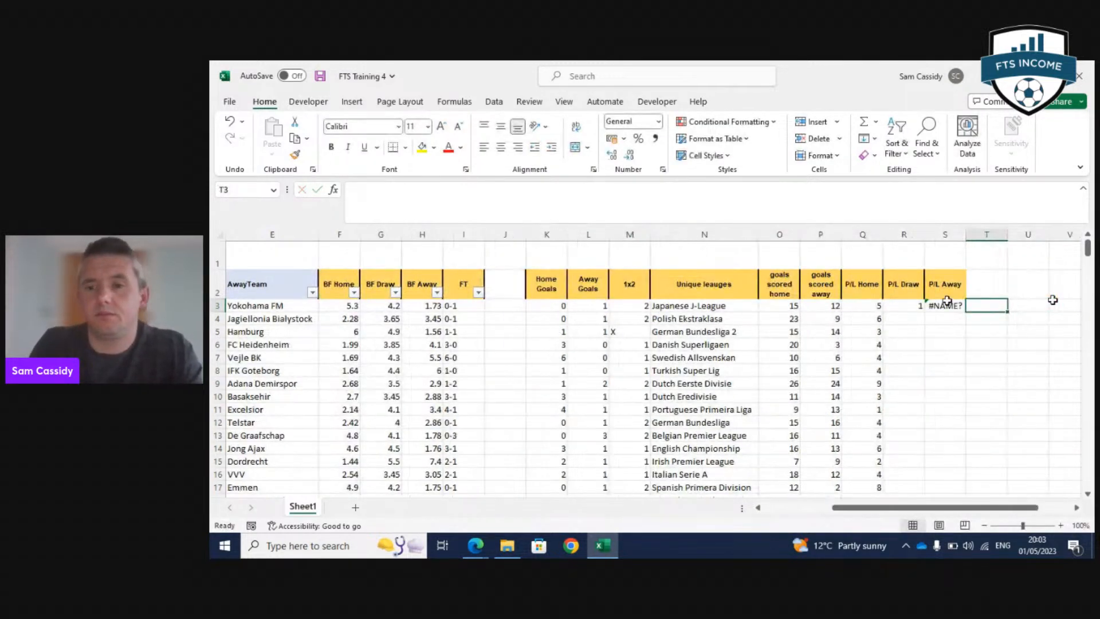
key("Left")
left_click(414, 211)
key("BackSpace")
key("BackSpace")
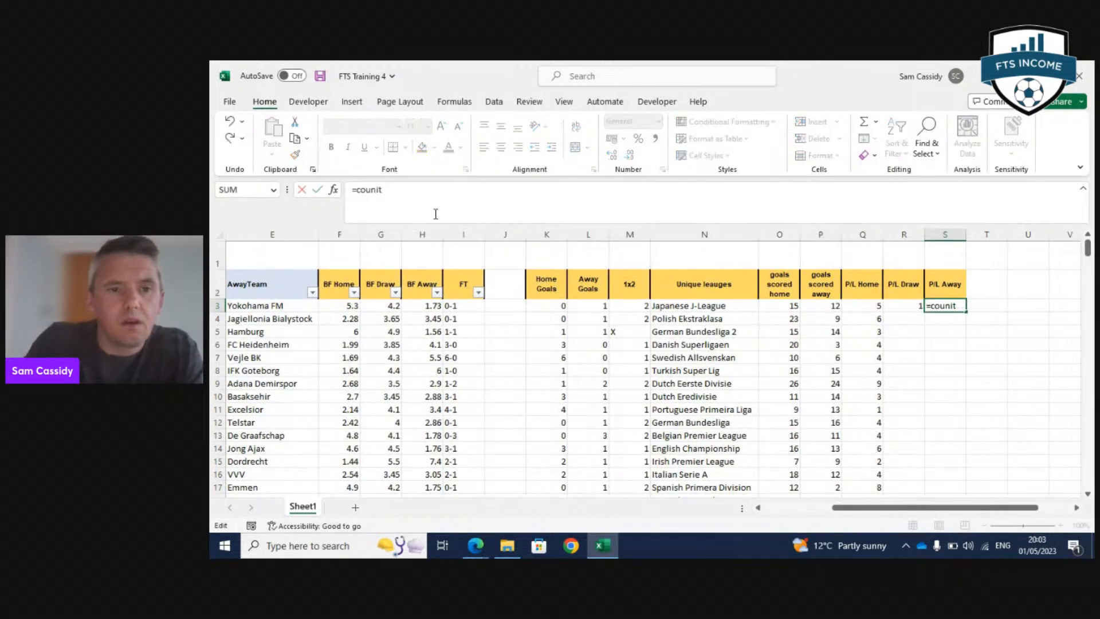
key("BackSpace")
type("tifs")
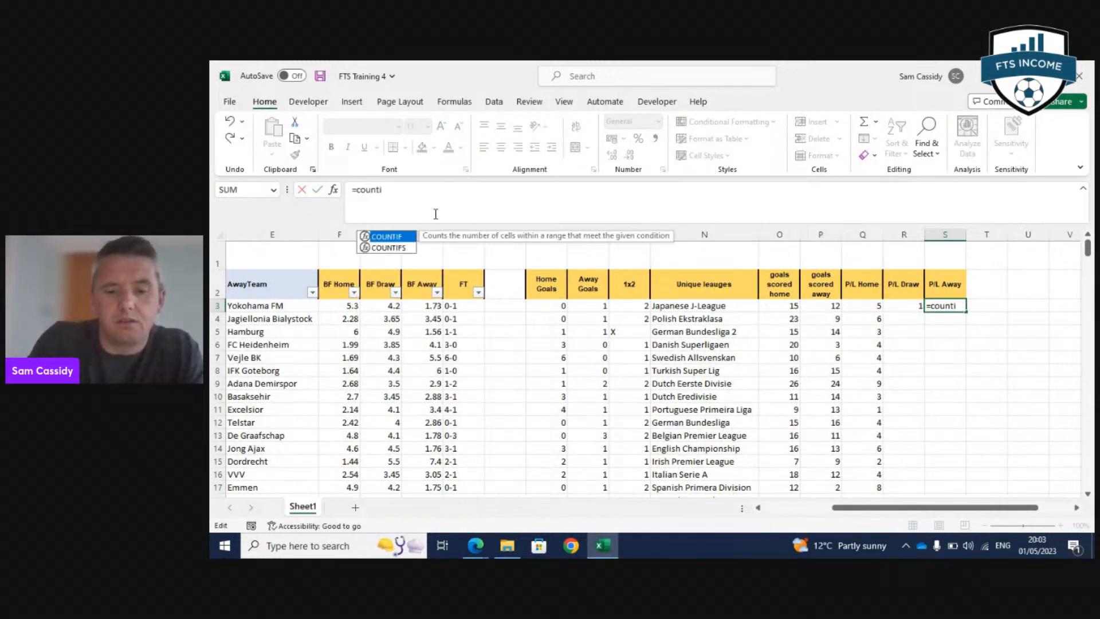
key("Tab")
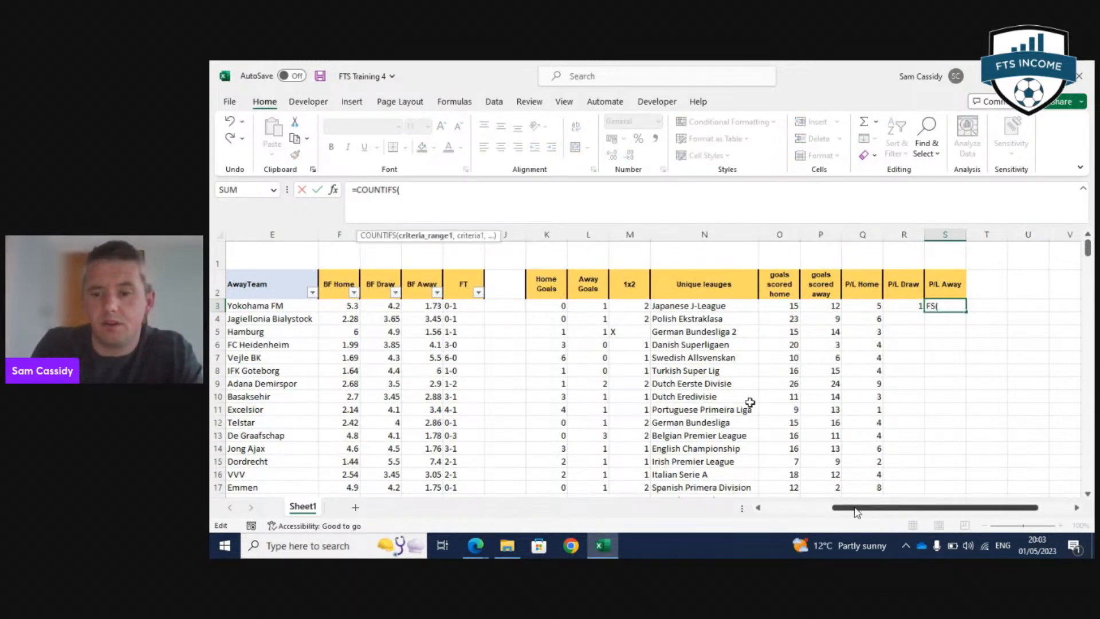
Use the Competition data $C$3:C288 as the P/L Away formula's first criteria range, with absolute references on its starting cell.
left_click_drag(858, 507, 788, 507)
left_click(372, 305)
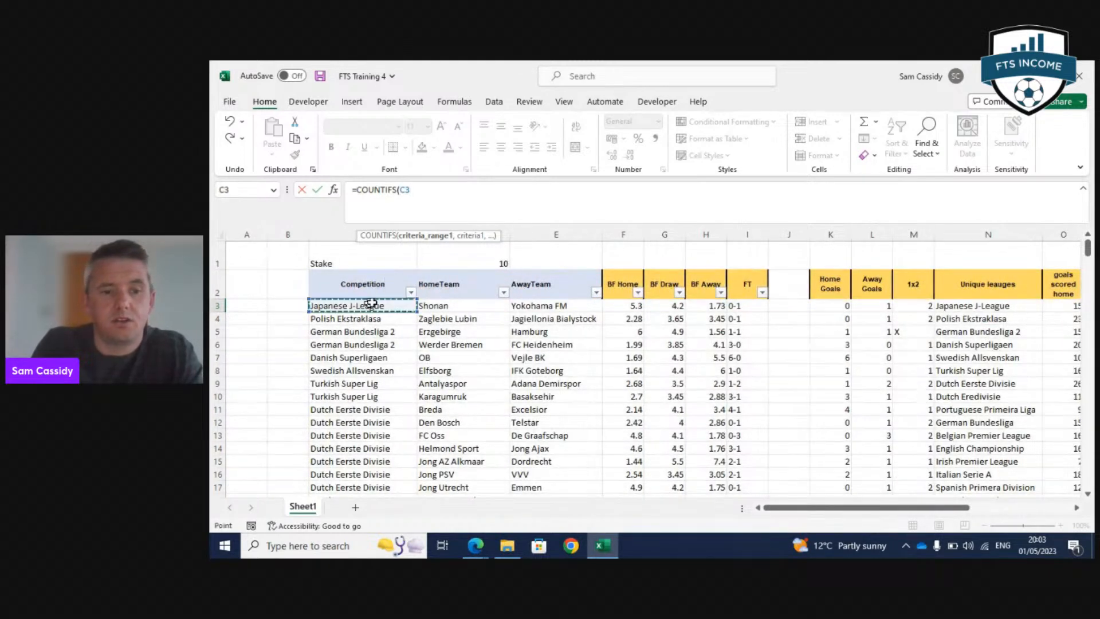
key("ctrl+shift+Down")
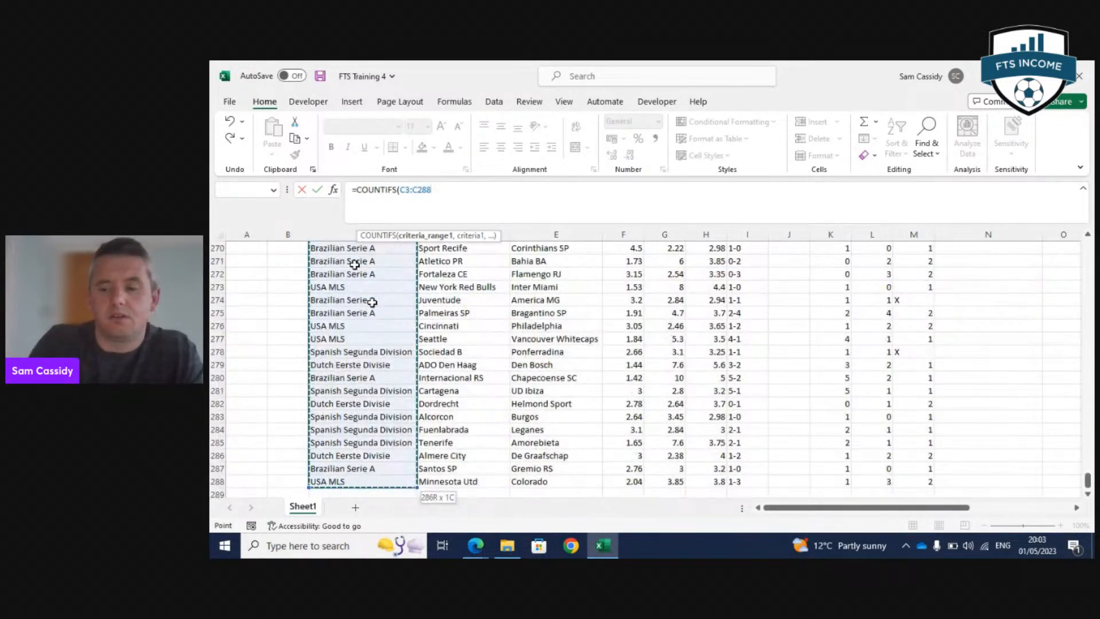
left_click(401, 194)
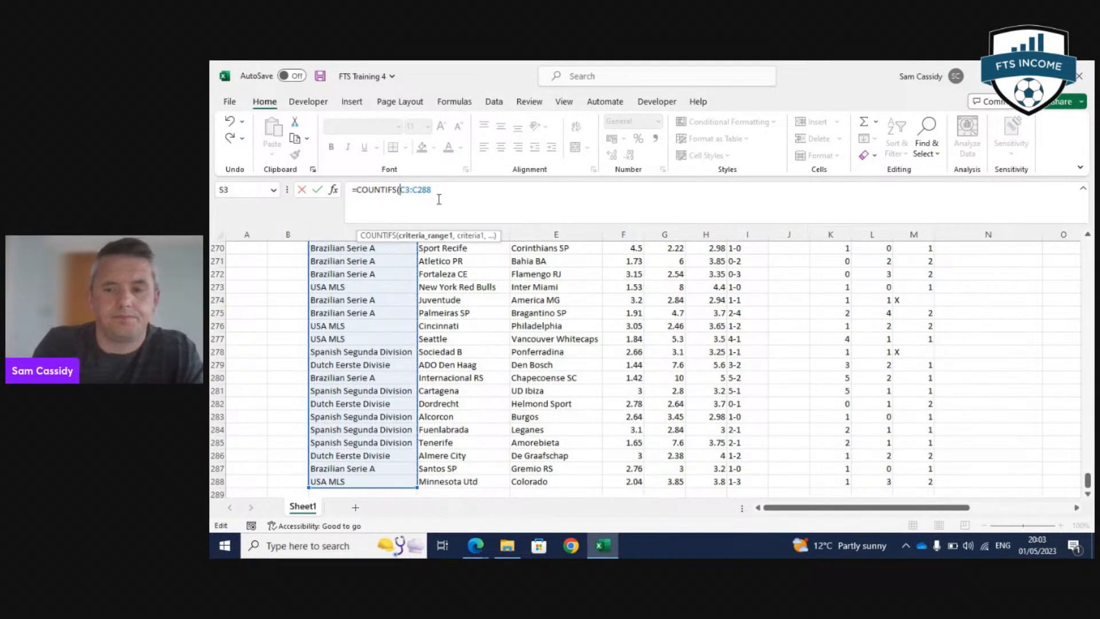
type("$C$")
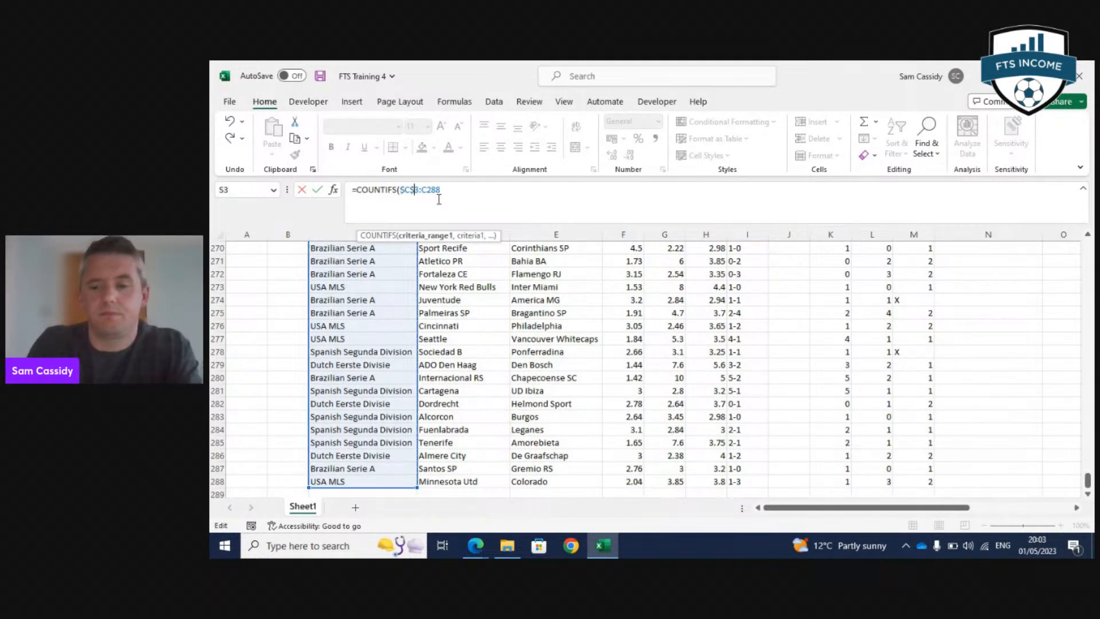
type(",")
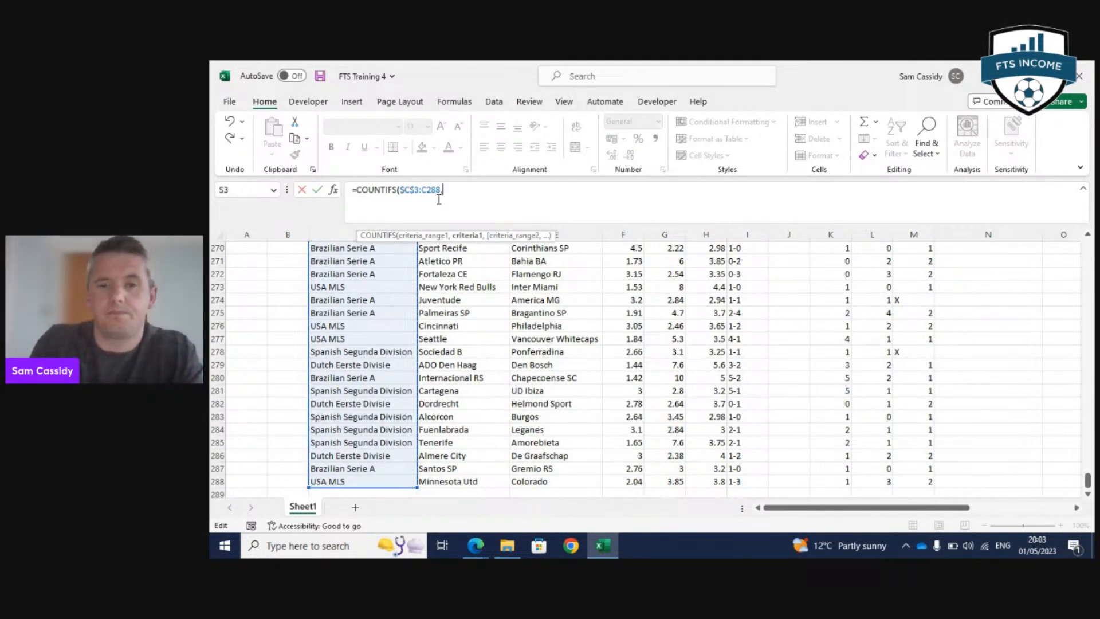
Set the first league under Unique leauges, N3, as the first criterion of the P/L Away formula.
left_click_drag(842, 507, 945, 507)
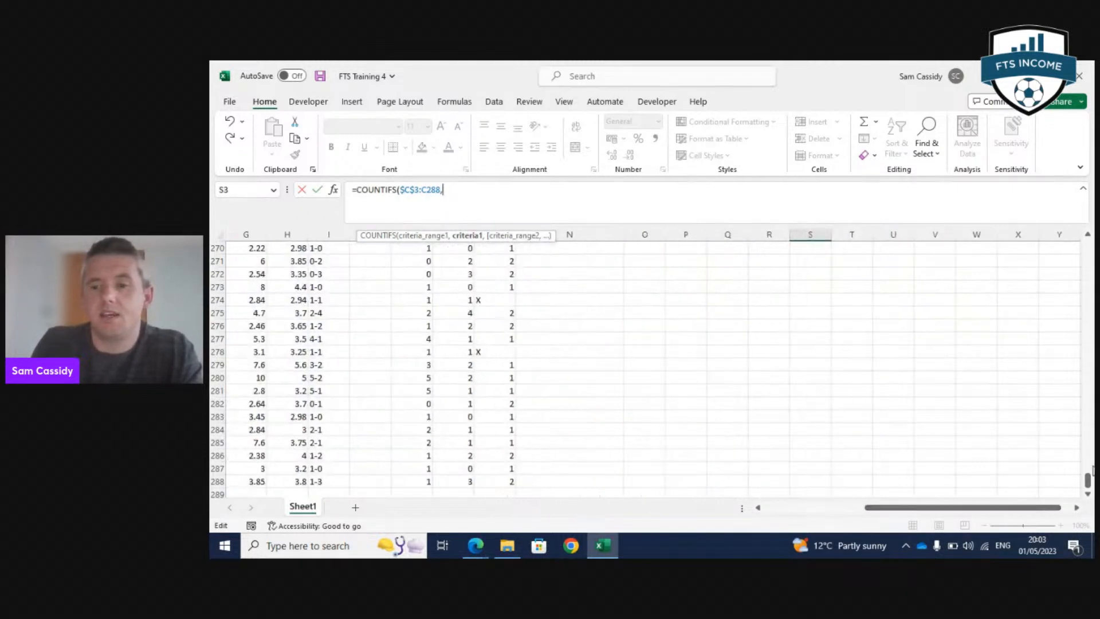
left_click_drag(1086, 492, 1082, 246)
left_click(619, 305)
type(",")
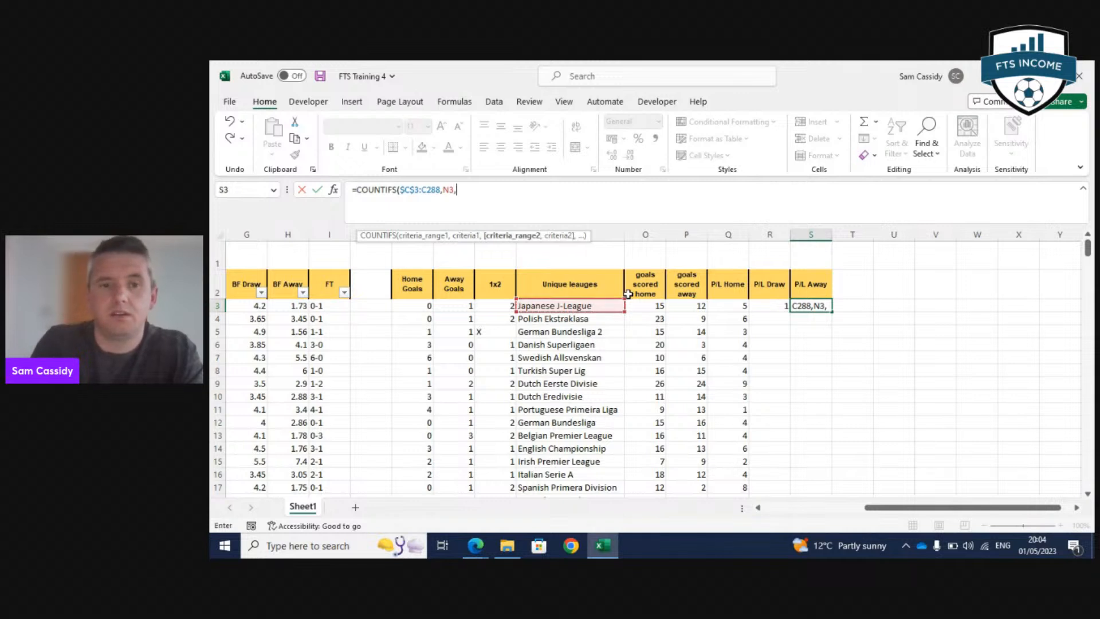
Add the 1x2 results $M$3:M288 as the second criteria range with criterion 2 and complete the P/L Away formula.
left_click(500, 304)
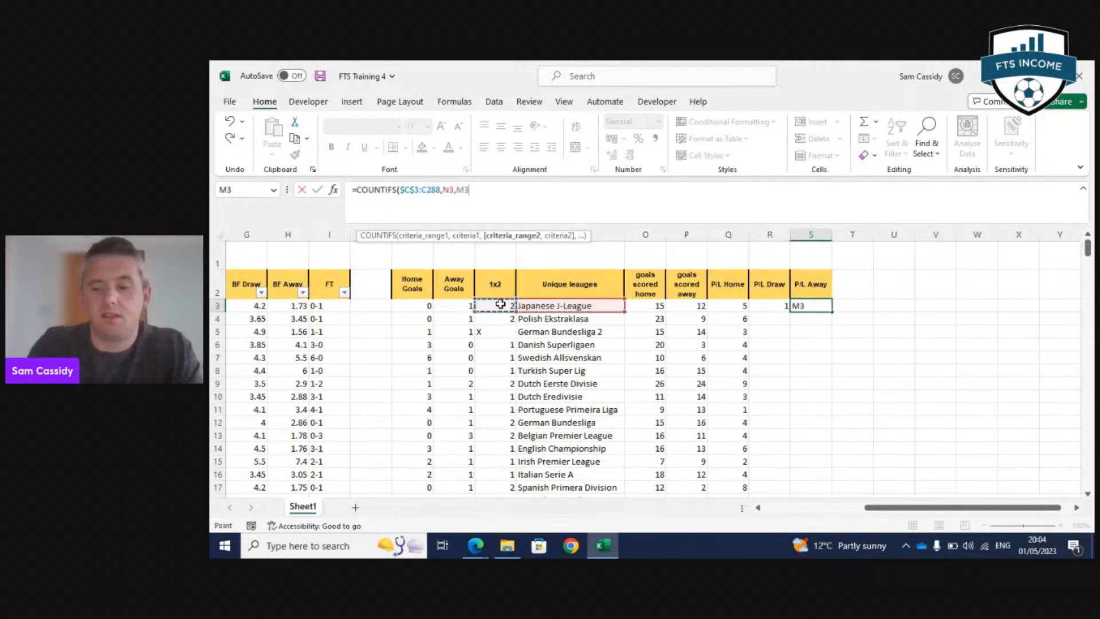
key("ctrl+shift+Down")
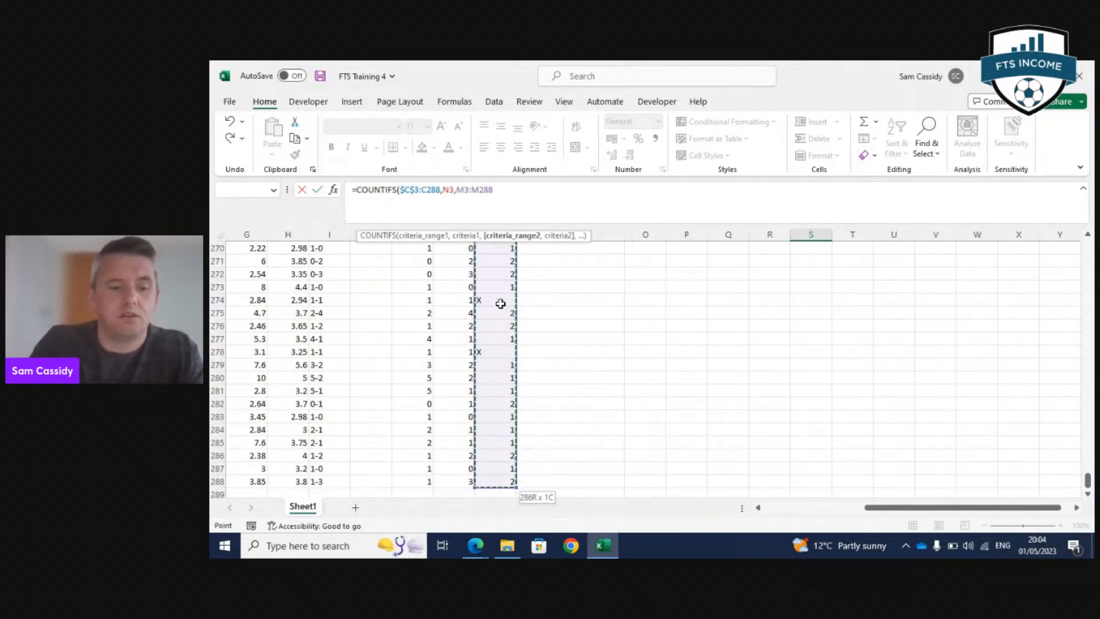
left_click(466, 198)
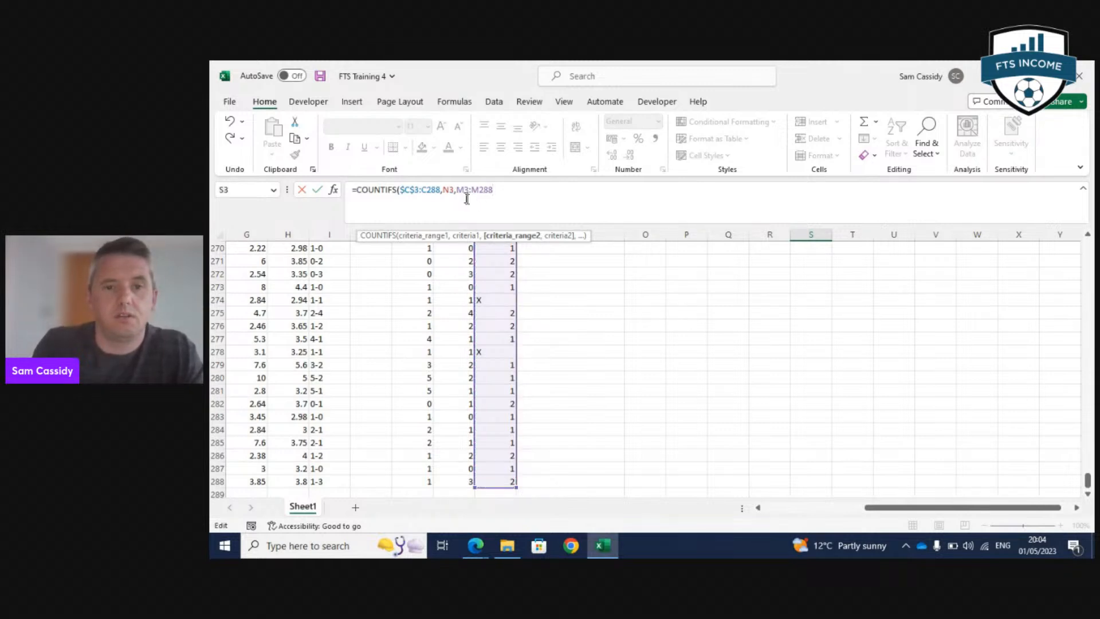
type("$M$")
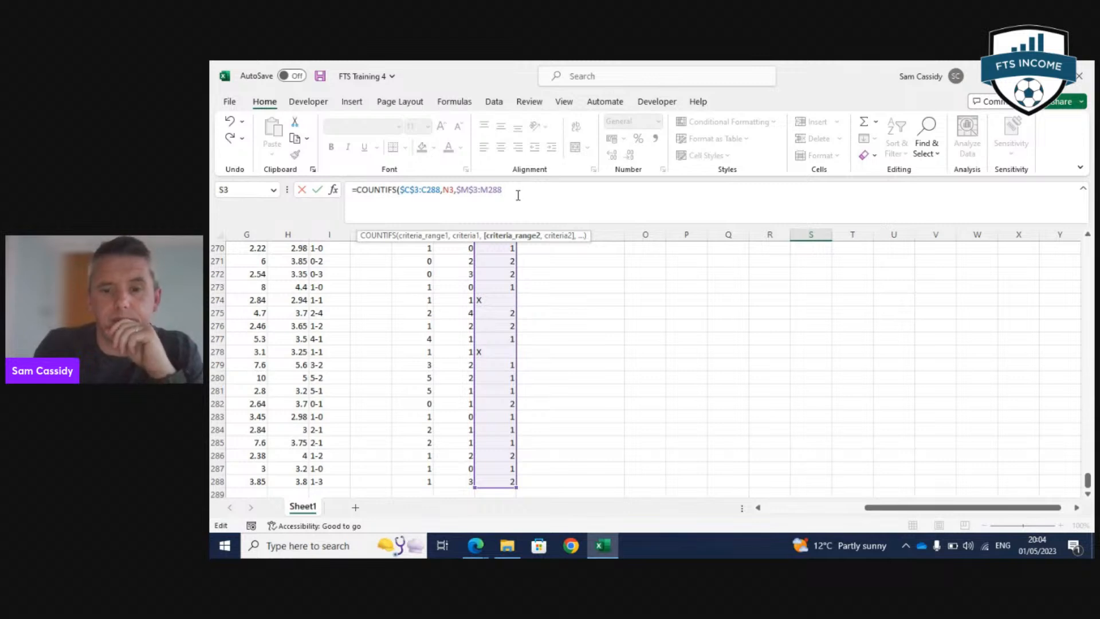
type(",")
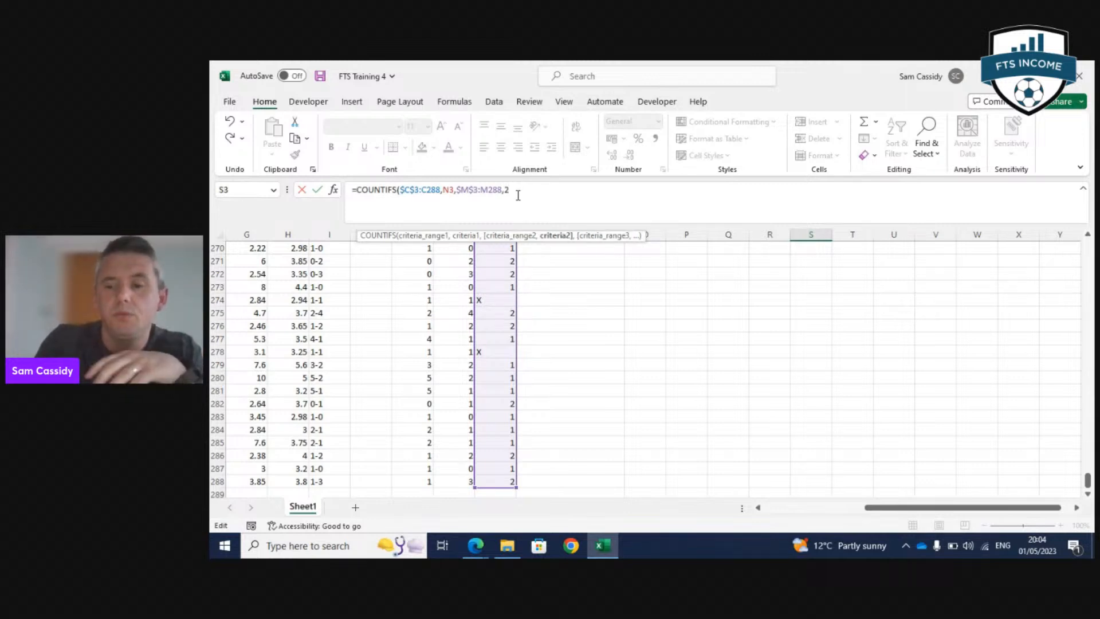
type("2")
key("Return")
scroll(557, 234, "up", 1)
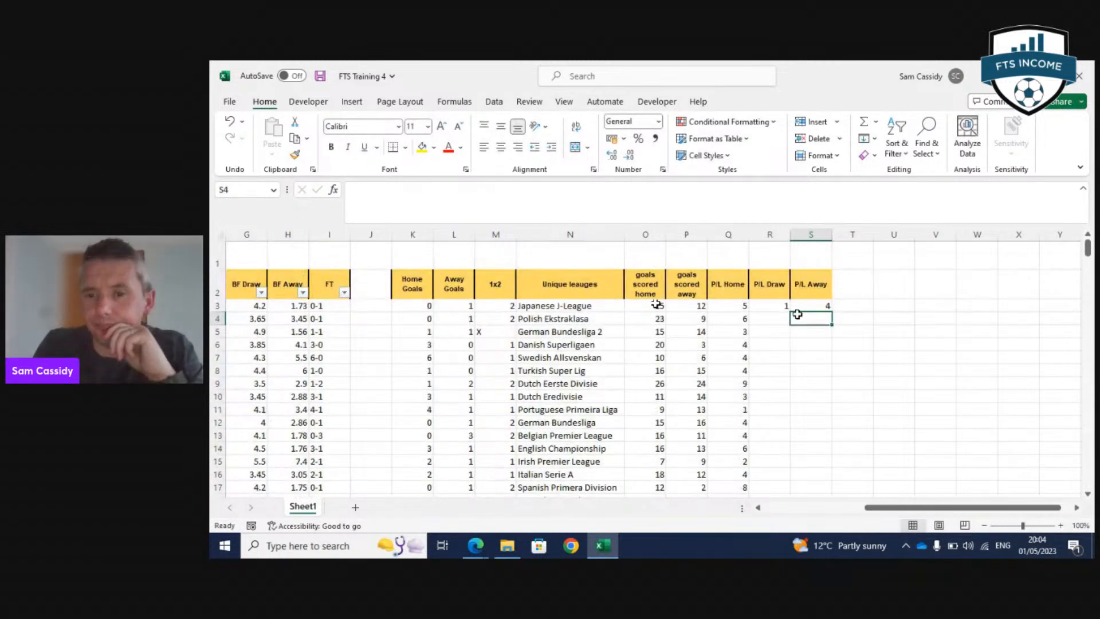
Fill the P/L Draw and P/L Away formulas from R3:S3 down to row 29, the last league.
left_click(775, 303)
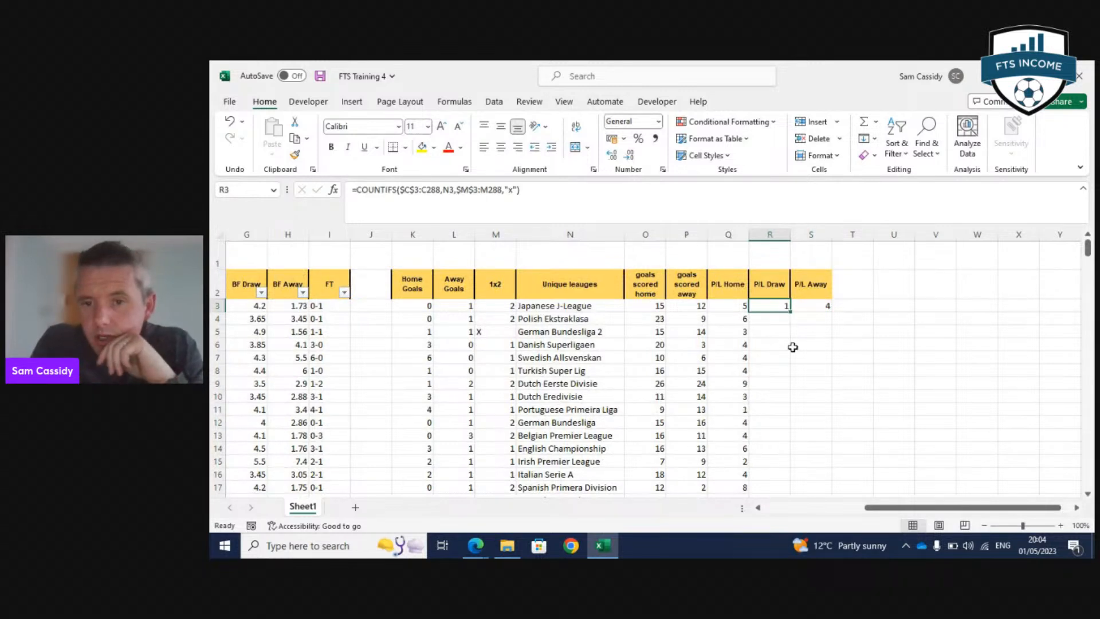
left_click_drag(739, 306, 811, 338)
left_click(769, 304)
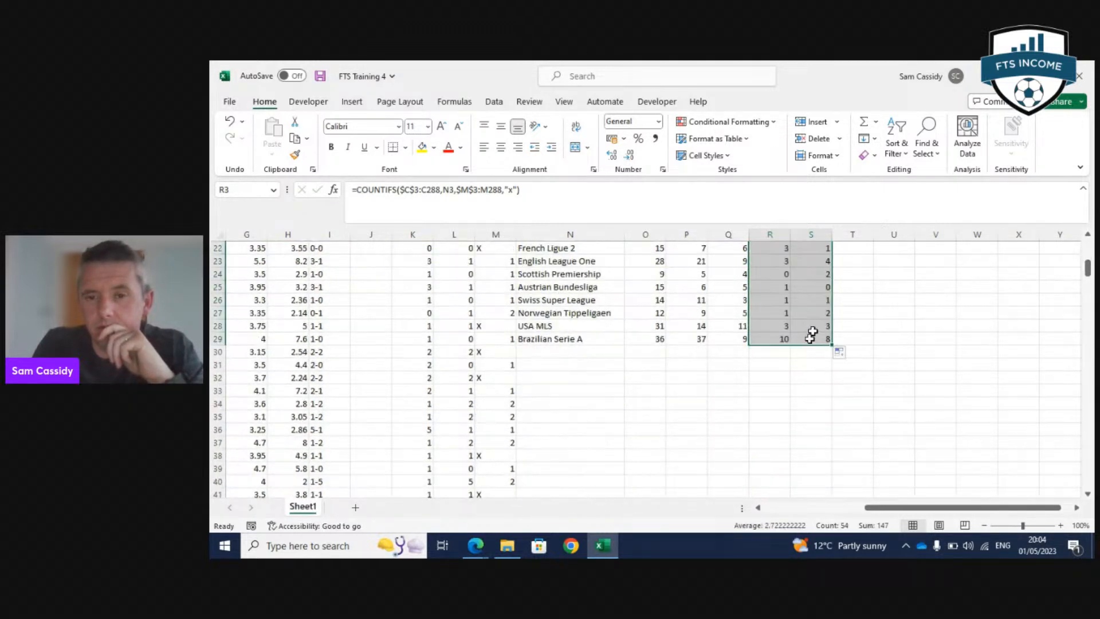
scroll(810, 338, "up", 7)
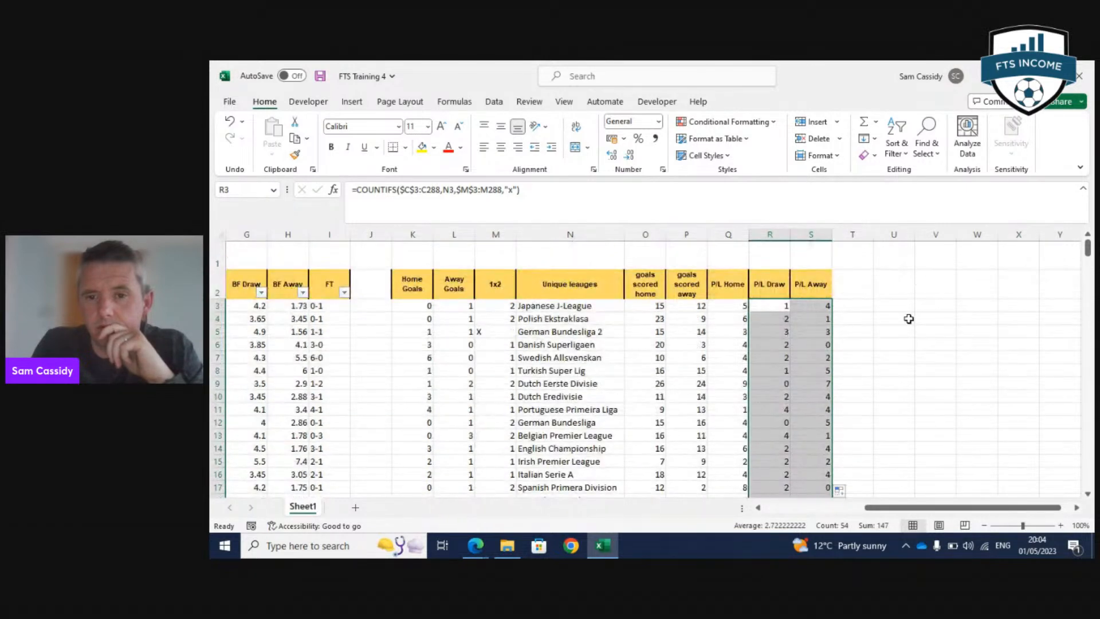
Select the home, draw and away counts in Q3:S29 to check their combined sum.
left_click(909, 318)
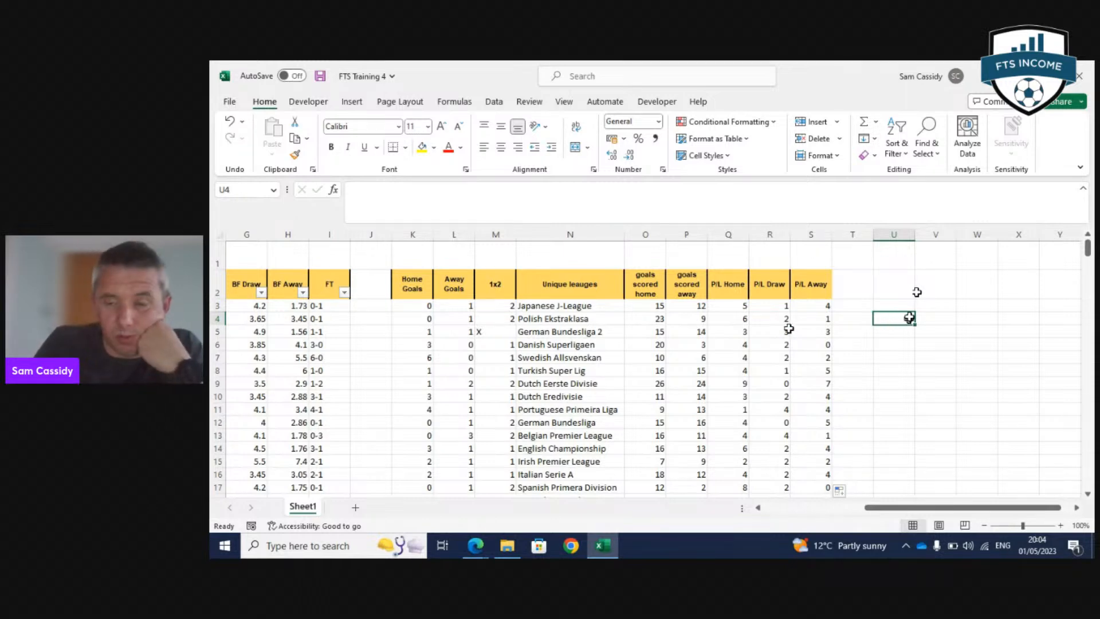
left_click_drag(725, 305, 811, 326)
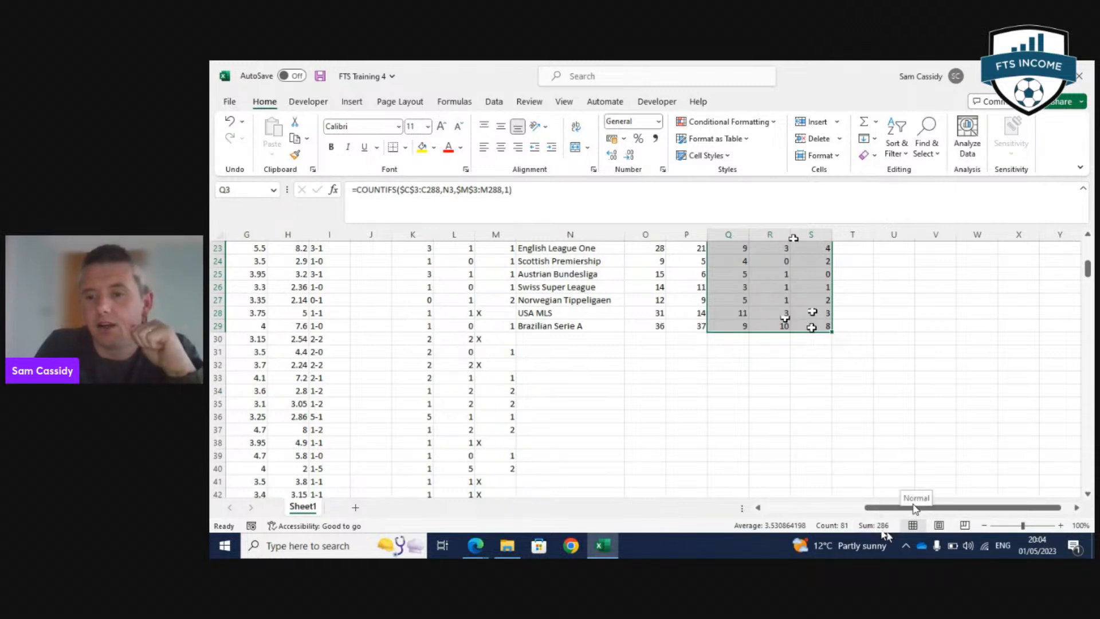
Select every match in the Competition column, C3:C288, to compare their number with the summed result counts.
scroll(802, 436, "up", 7)
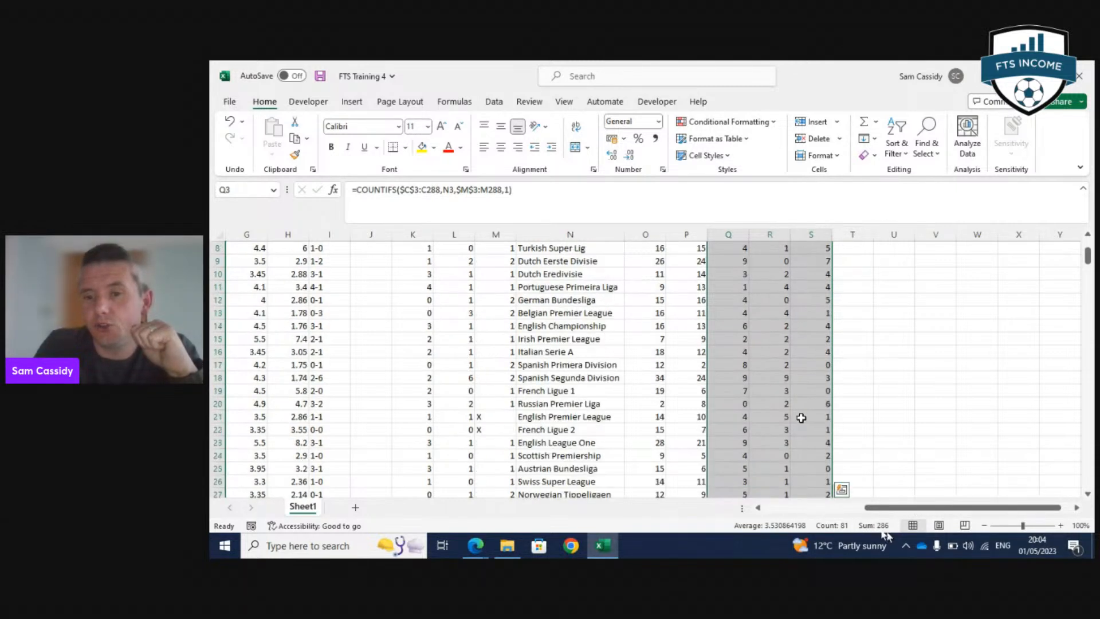
scroll(801, 419, "left", 3)
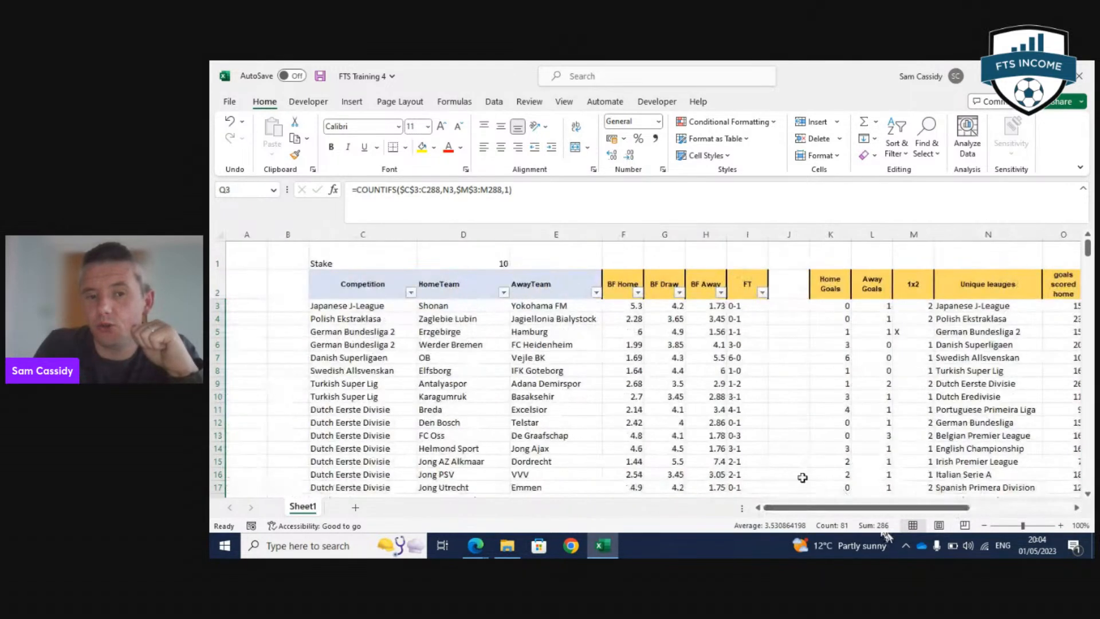
left_click(348, 305)
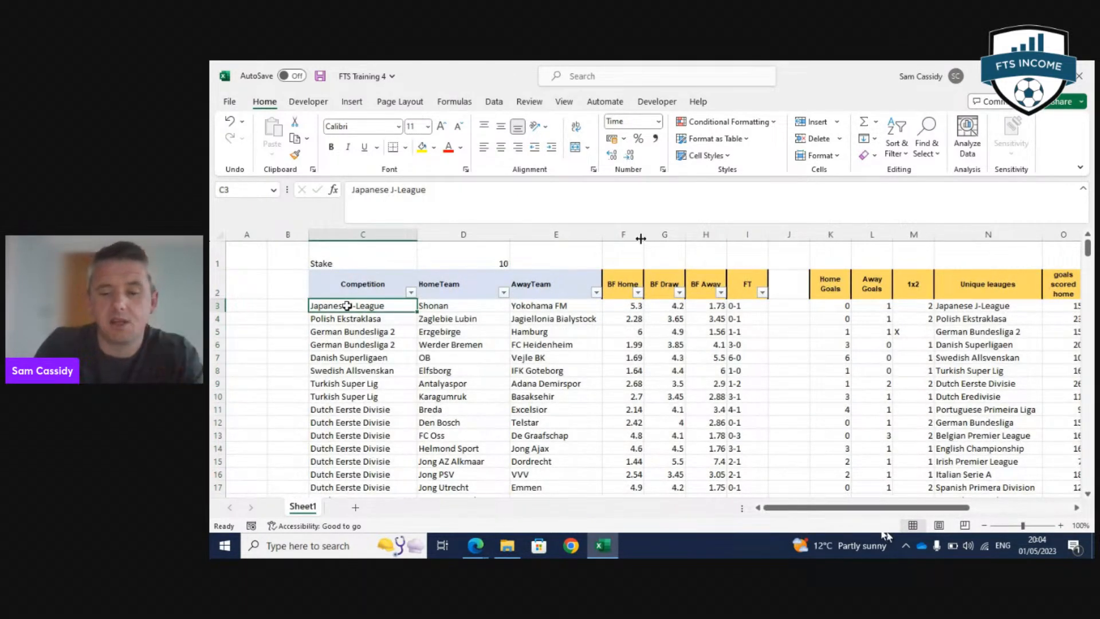
key("ctrl+shift+Down")
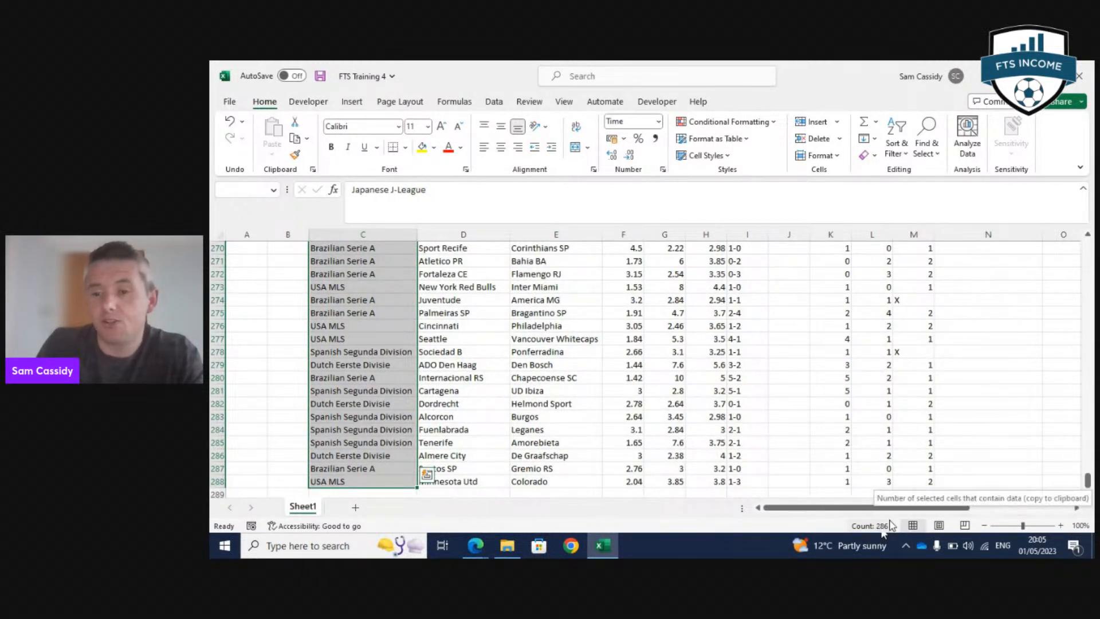
left_click(959, 462)
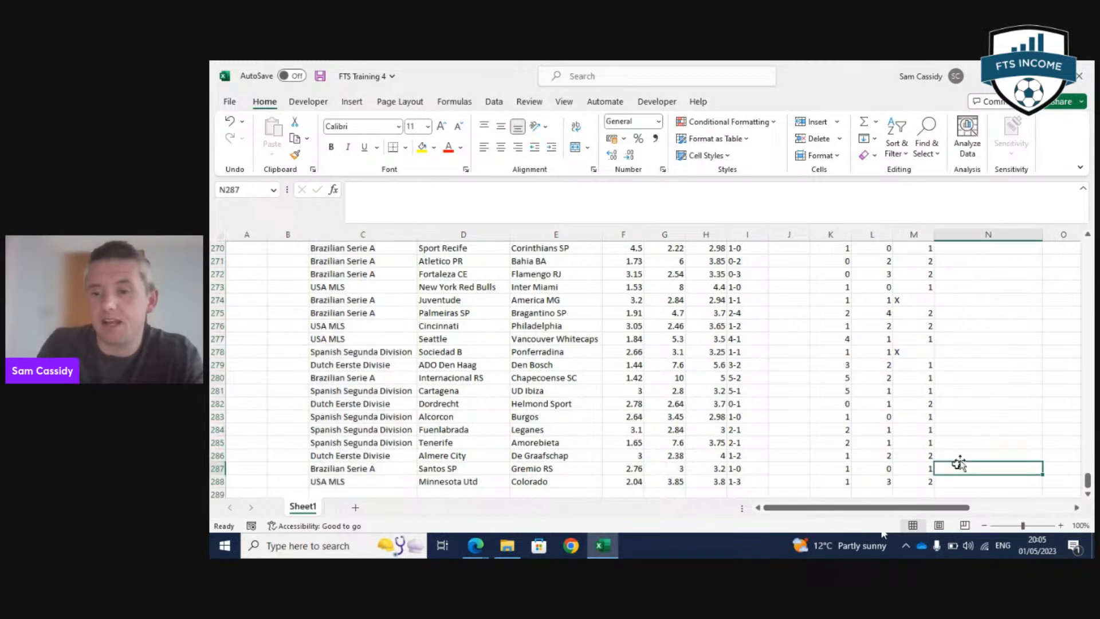
key("ctrl+Up")
key("ctrl+Up")
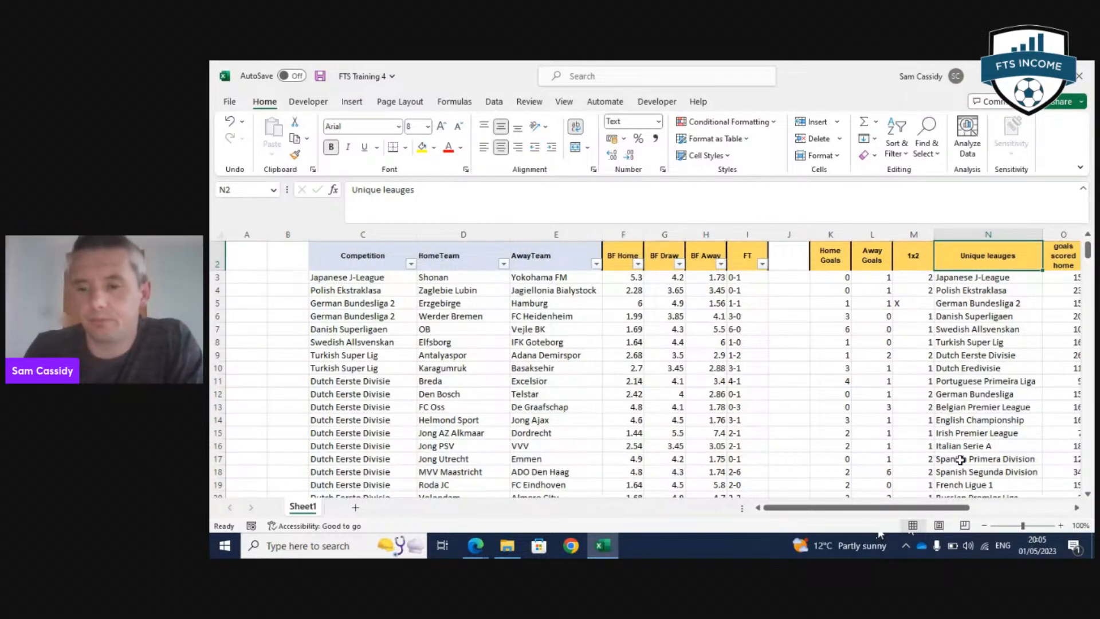
Review the league summary table in N3:S29 and its Unique leauges column.
left_click_drag(920, 508, 985, 486)
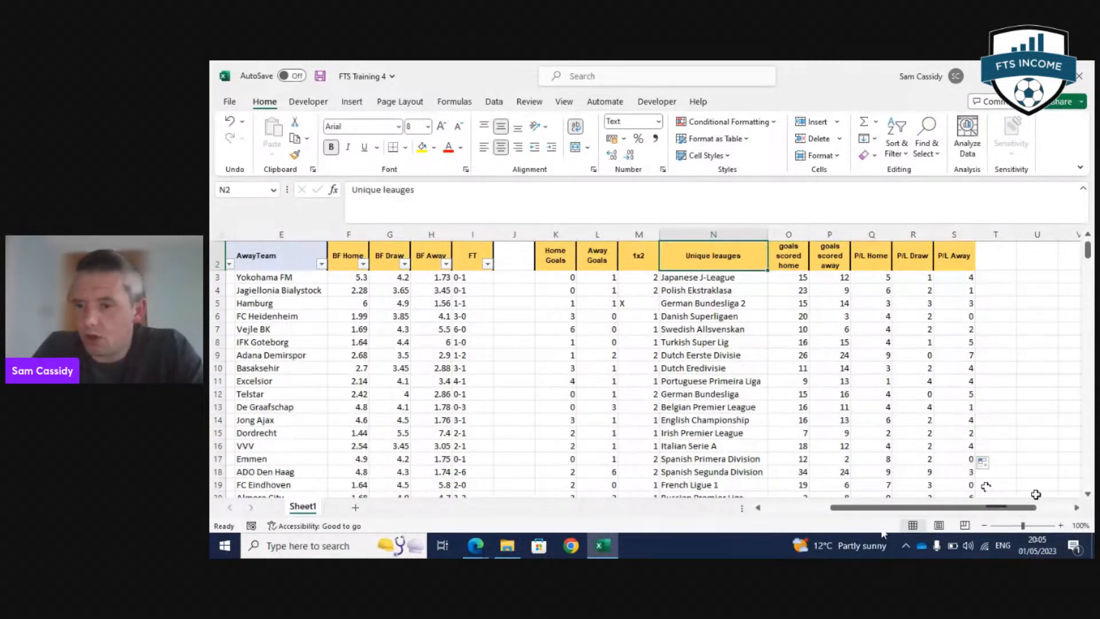
scroll(1031, 492, "down", 2)
scroll(1025, 487, "up", 2)
scroll(1025, 492, "right", 1)
scroll(1056, 514, "left", 1)
left_click_drag(1053, 514, 1046, 514)
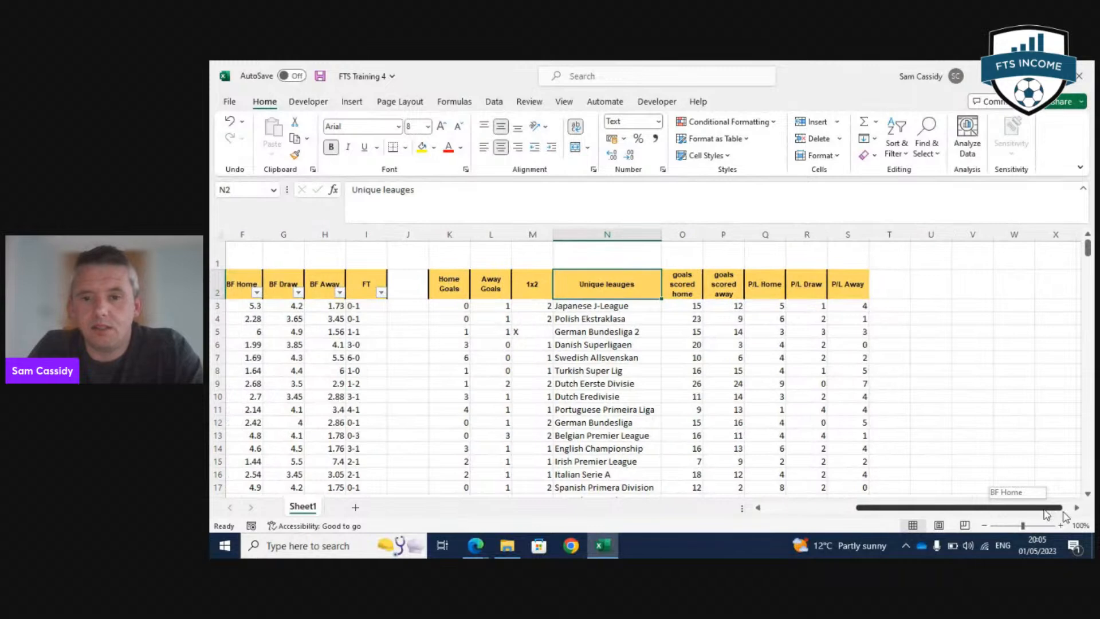
left_click(607, 308)
left_click_drag(606, 307, 839, 427)
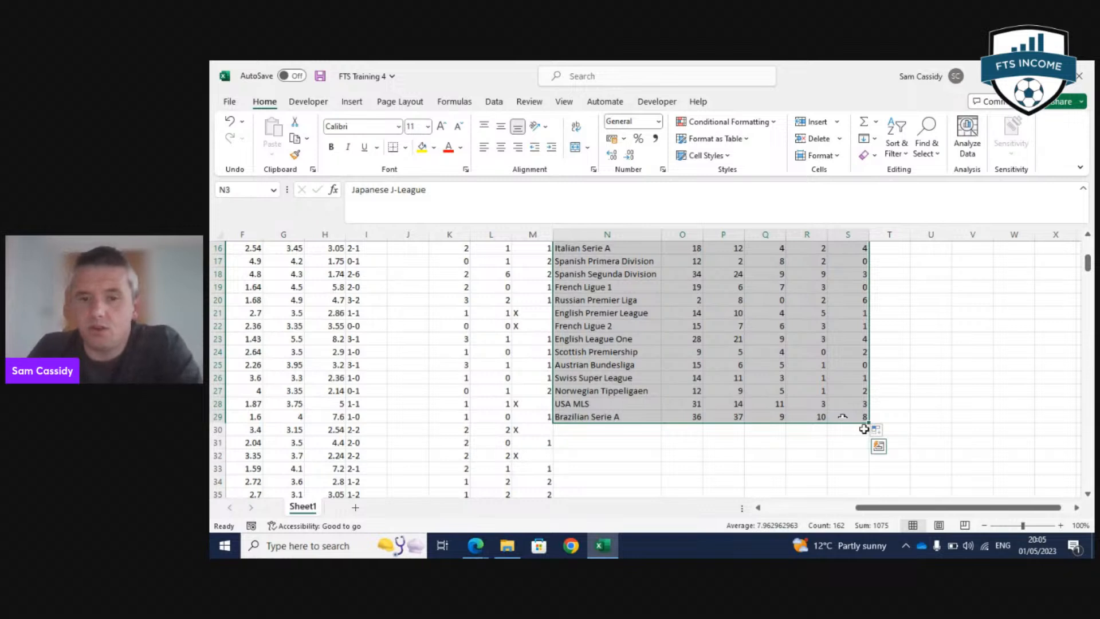
left_click(634, 417)
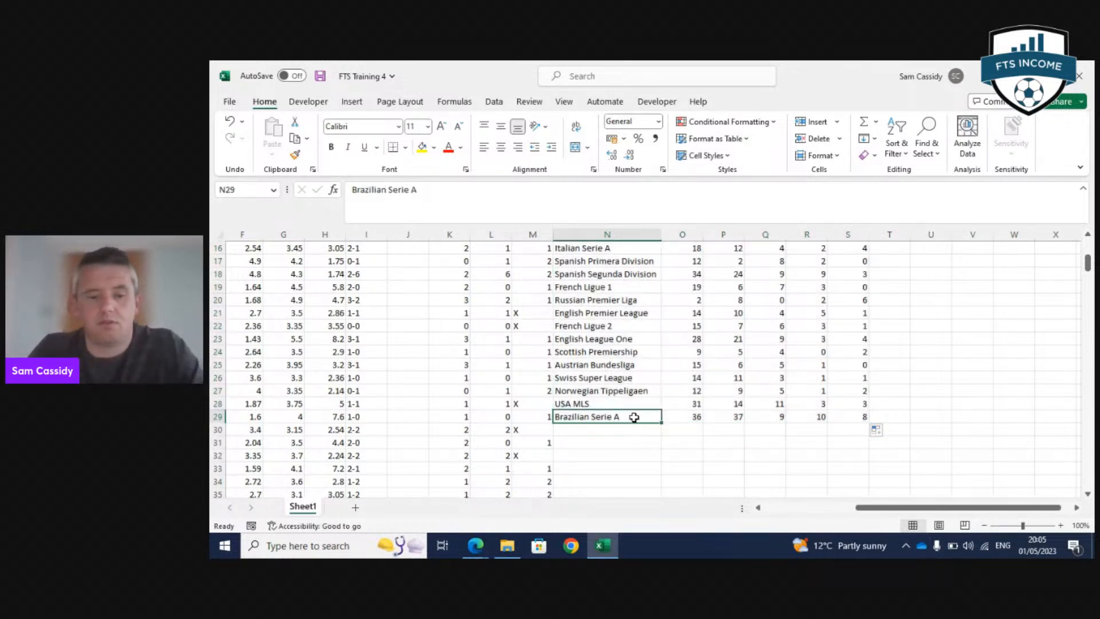
key("ctrl+shift+Up")
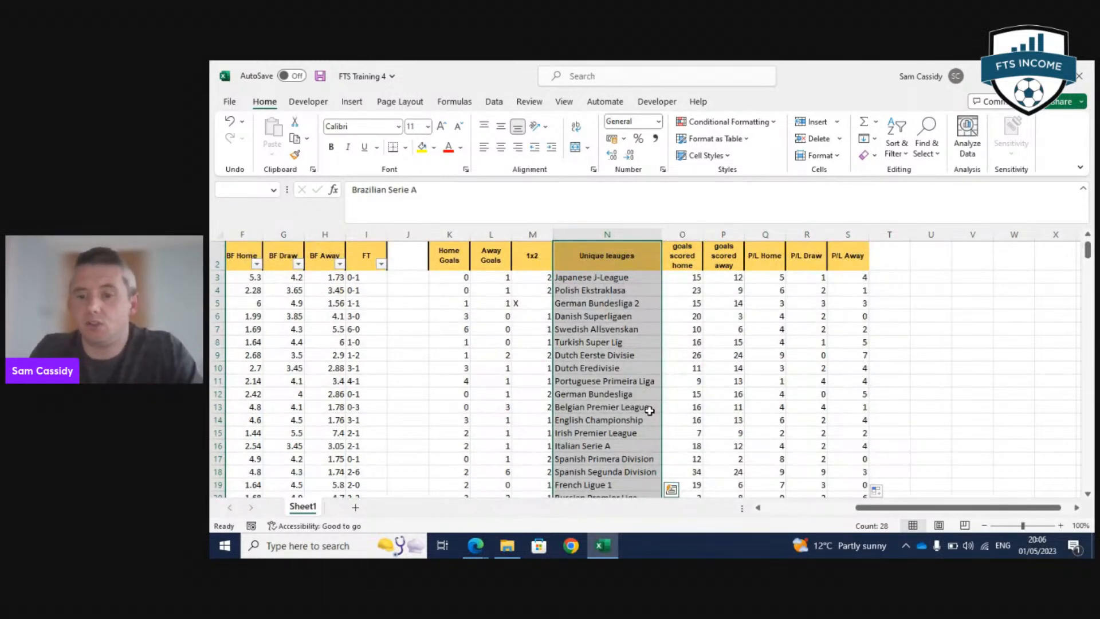
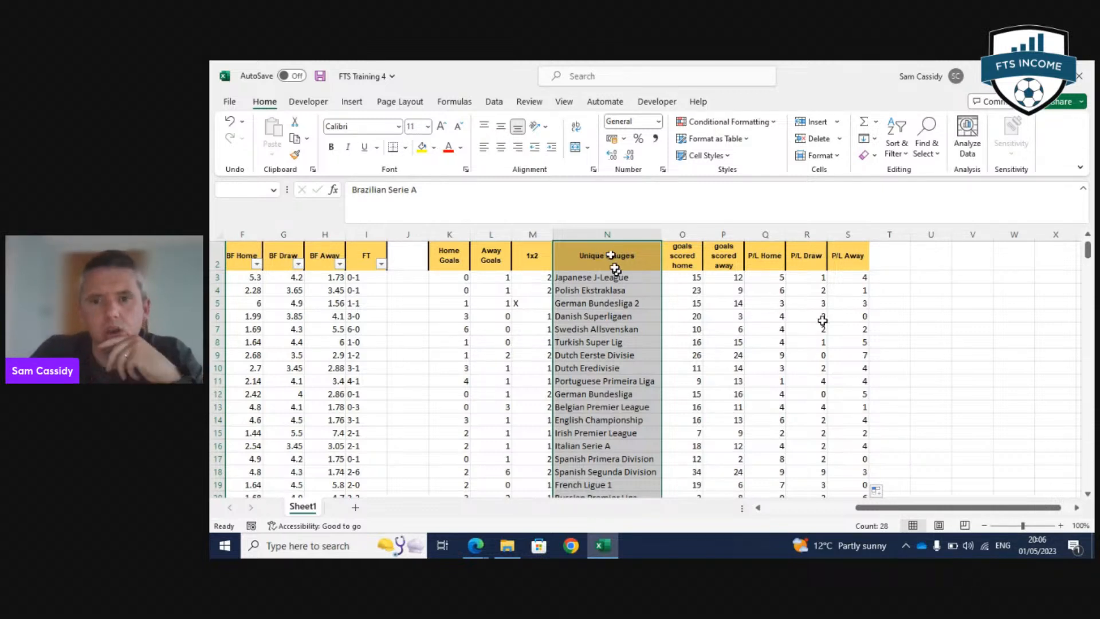
Inspect the first league's P/L Home count formula in Q3 and its goals scored home formula in O3.
left_click(774, 275)
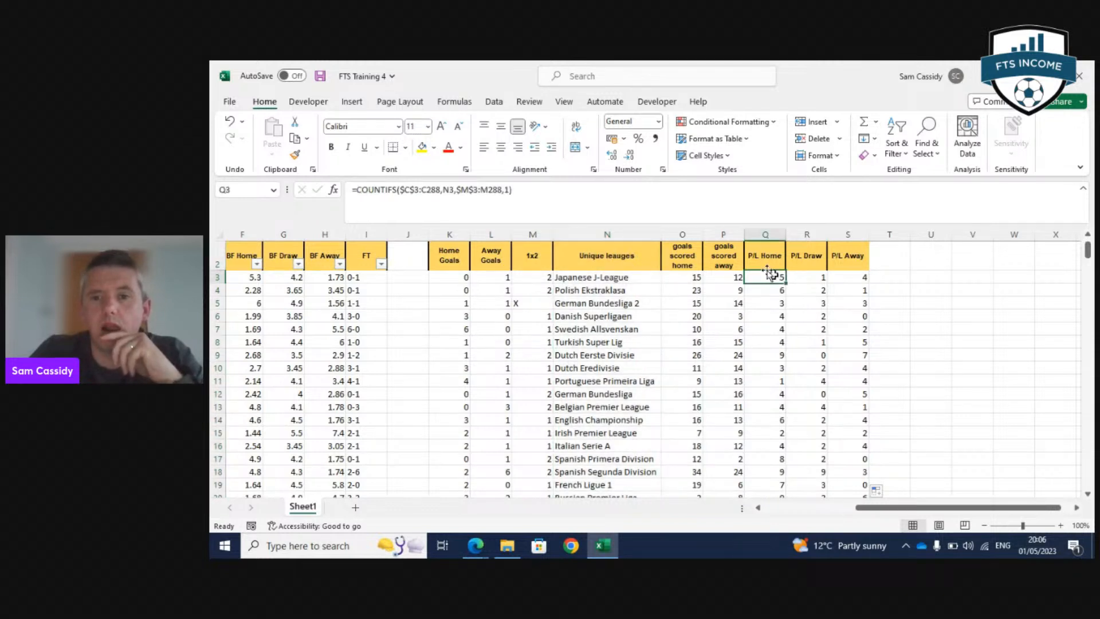
left_click(615, 253)
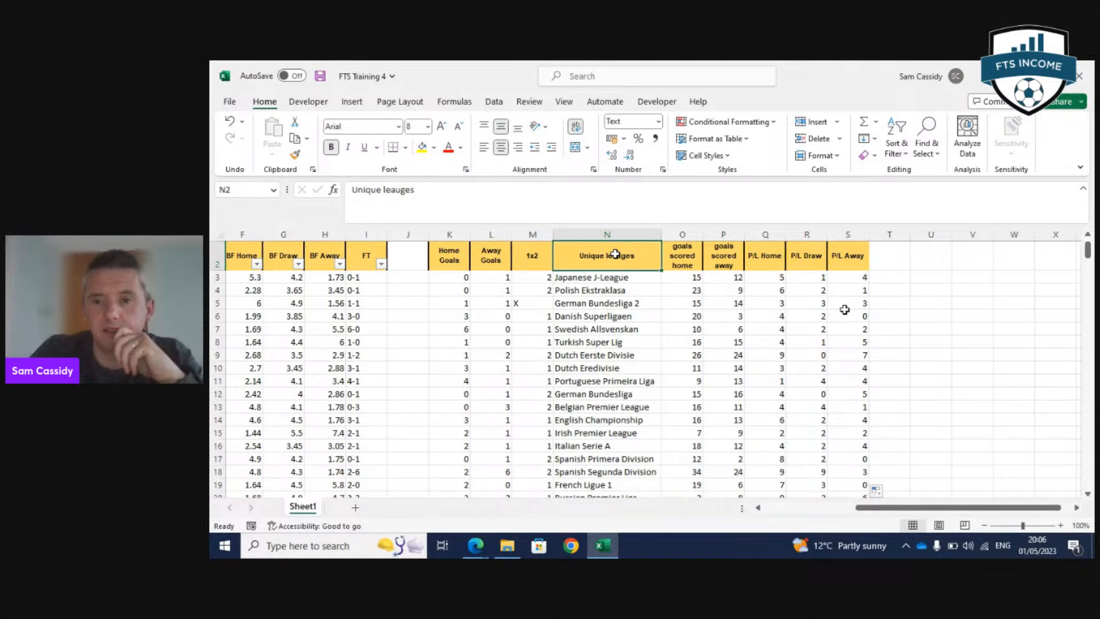
left_click(891, 276)
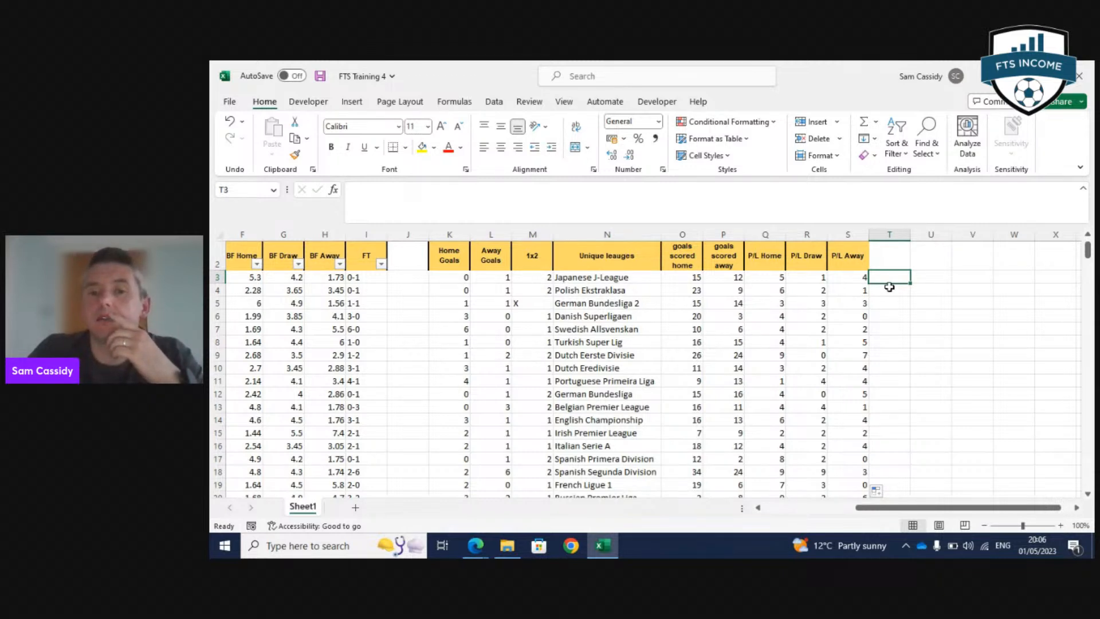
left_click(685, 277)
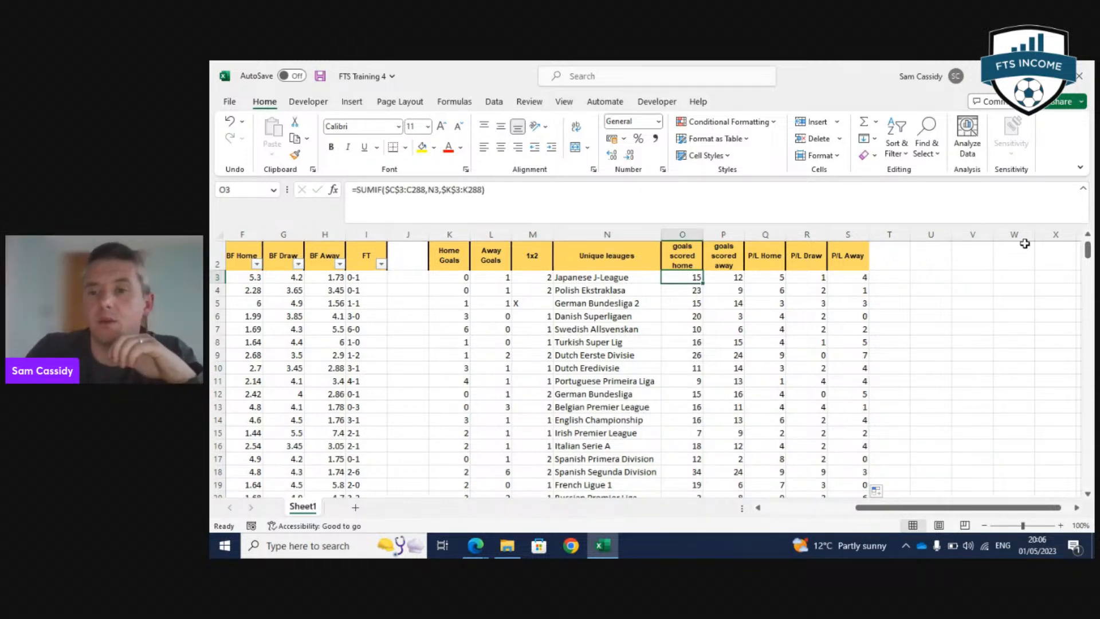
Enter the column heading Total Goals in T2, beside P/L Away, as plain text without an equals sign.
left_click(892, 261)
type("=")
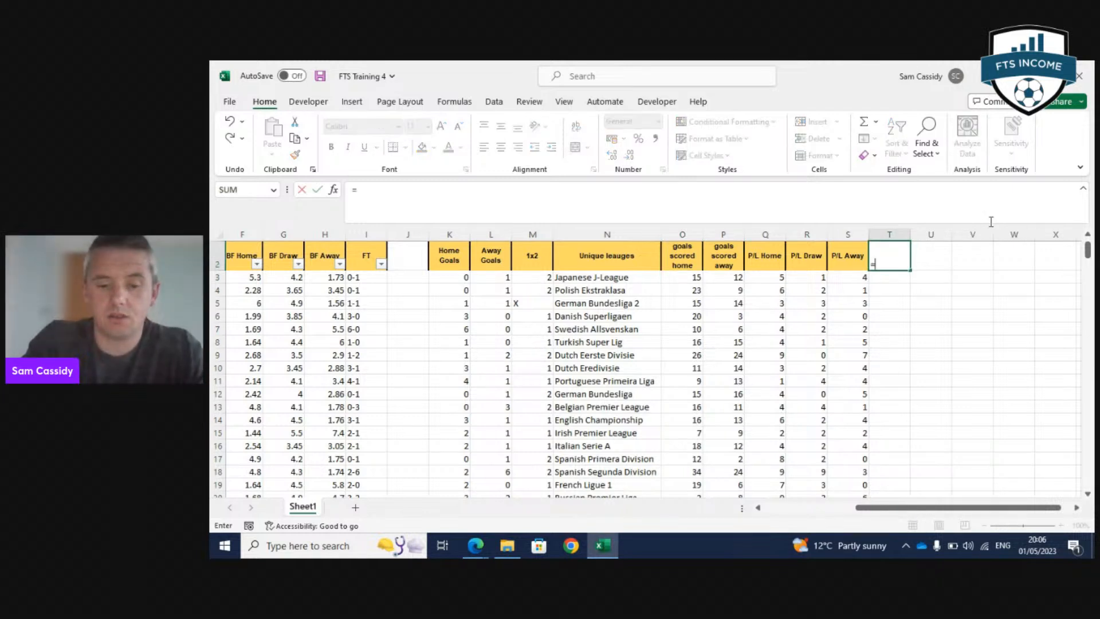
type("Total Goals")
key("Tab")
left_click(888, 260)
left_click(362, 188)
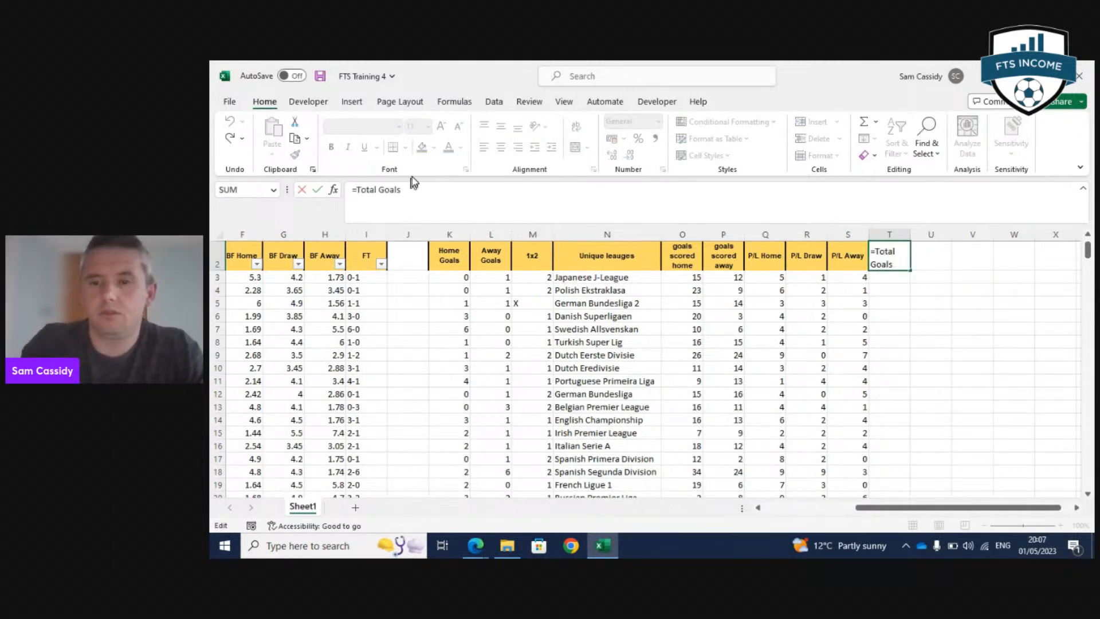
key("BackSpace")
key("Return")
Copy the formatting of the P/L Away heading onto the Total Goals heading in T2.
left_click(845, 258)
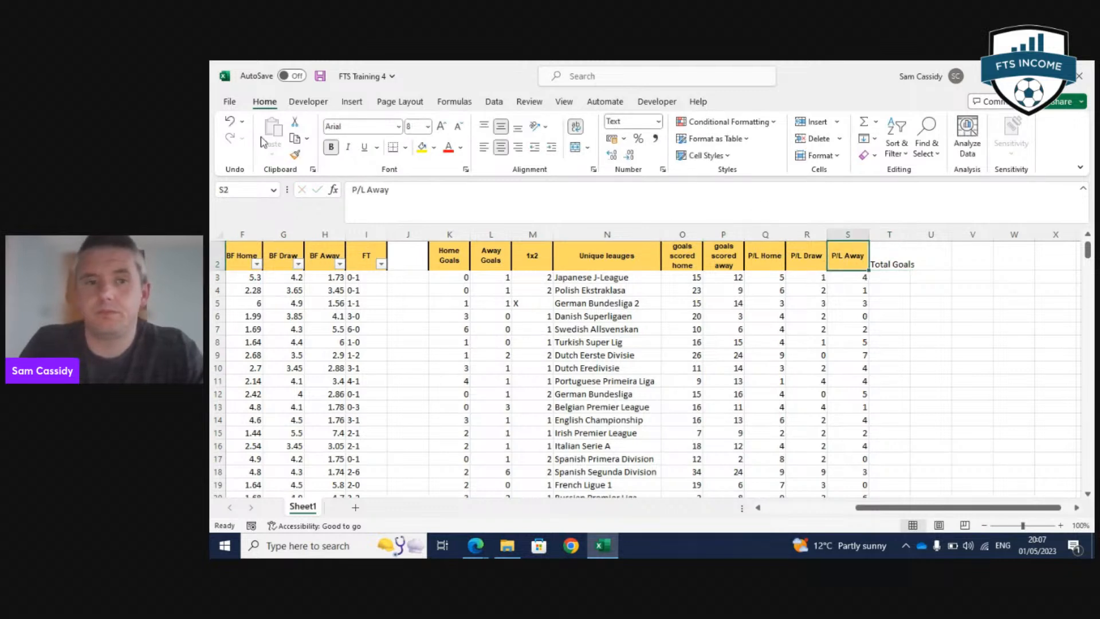
left_click(295, 154)
left_click(898, 263)
Enter the Total Goals formula =O21+P3 in T3 and fill it down to row 29, the last league.
left_click(890, 278)
type("=")
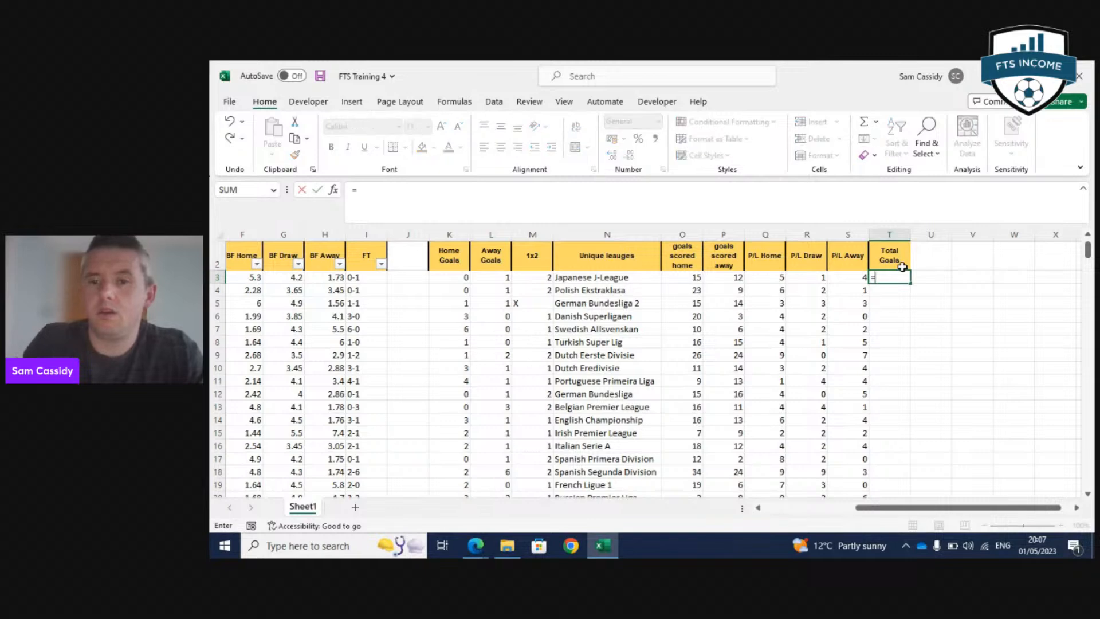
left_click(681, 278)
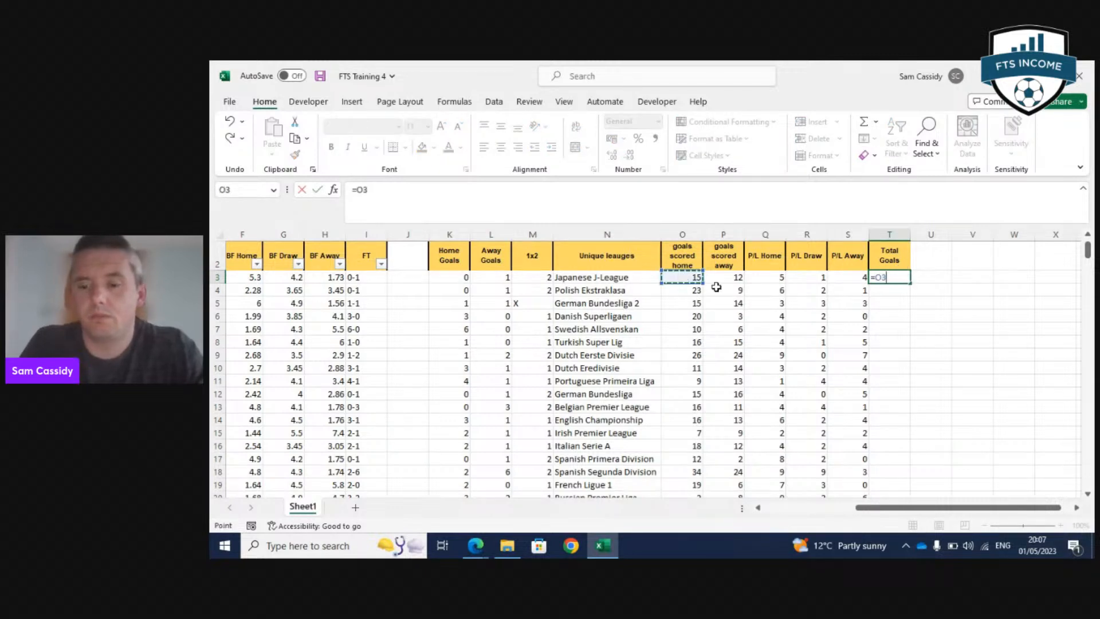
scroll(717, 287, "down", 6)
left_click(687, 259)
scroll(710, 287, "up", 7)
type("=")
left_click(907, 305)
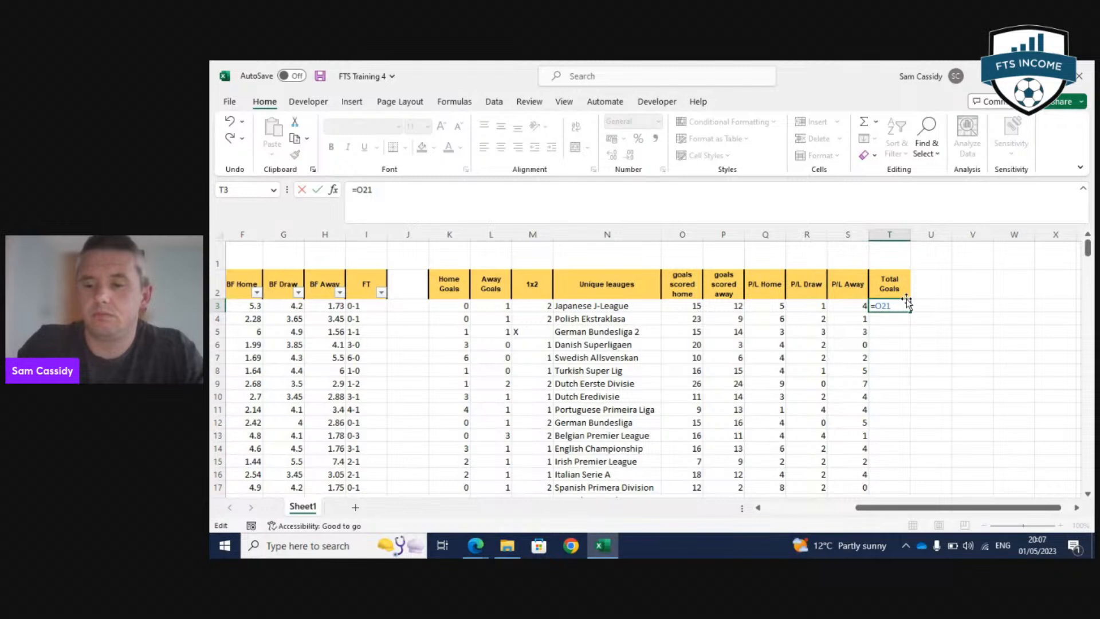
left_click(729, 306)
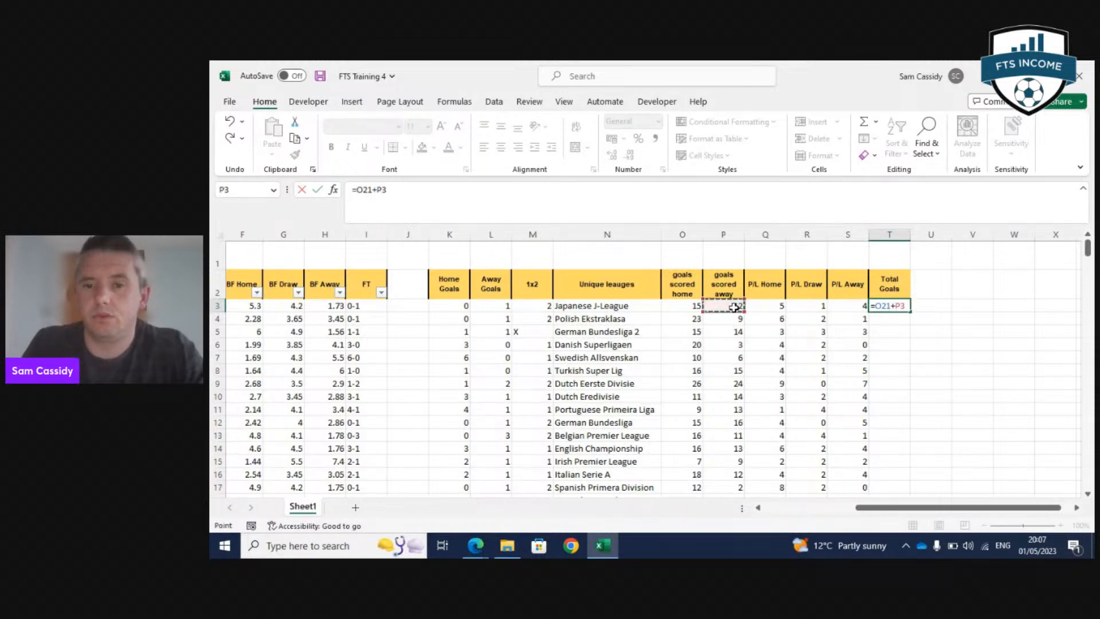
key("Return")
left_click(897, 307)
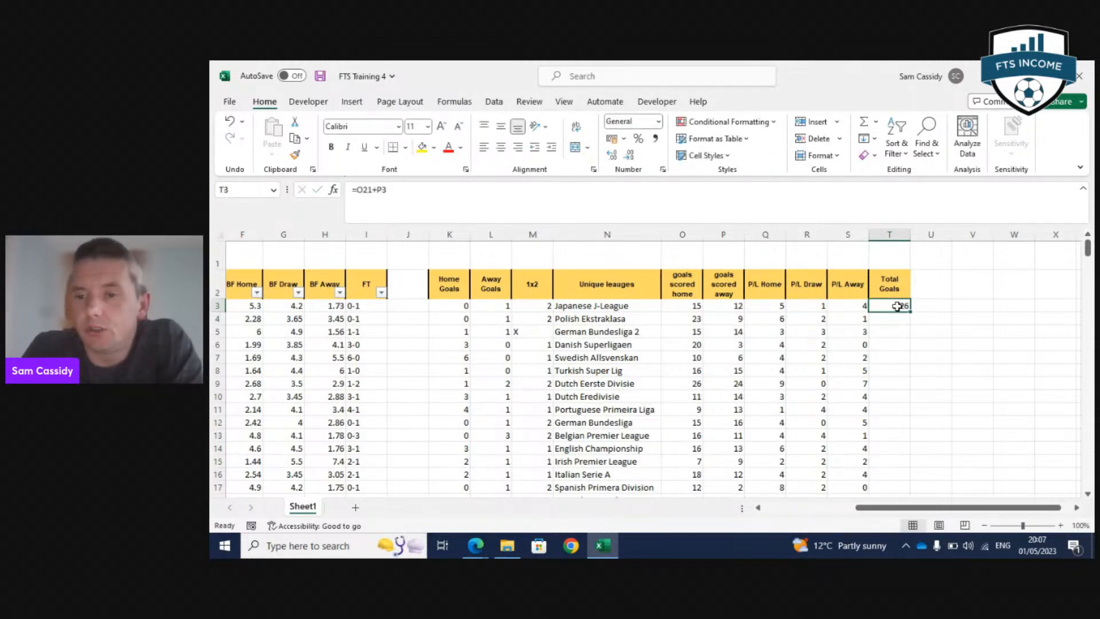
mouse_move(897, 306)
left_mouse_down()
mouse_move(900, 495)
mouse_move(899, 225)
mouse_move(902, 319)
left_mouse_up()
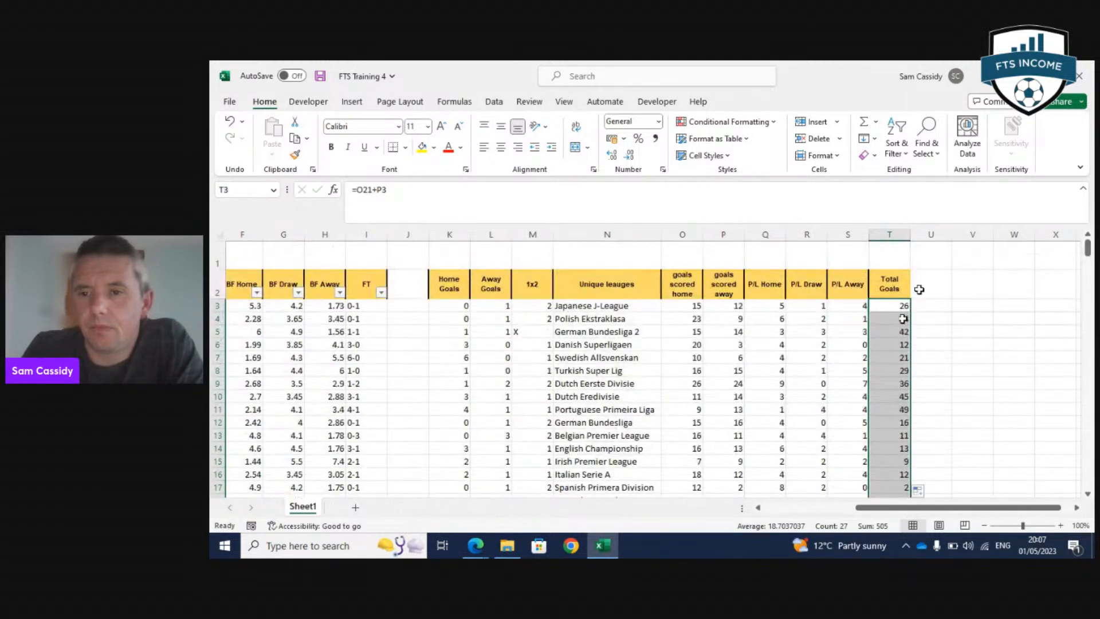
Add the column heading Rank in U2, beside Total Goals.
left_click(926, 286)
type("Rank")
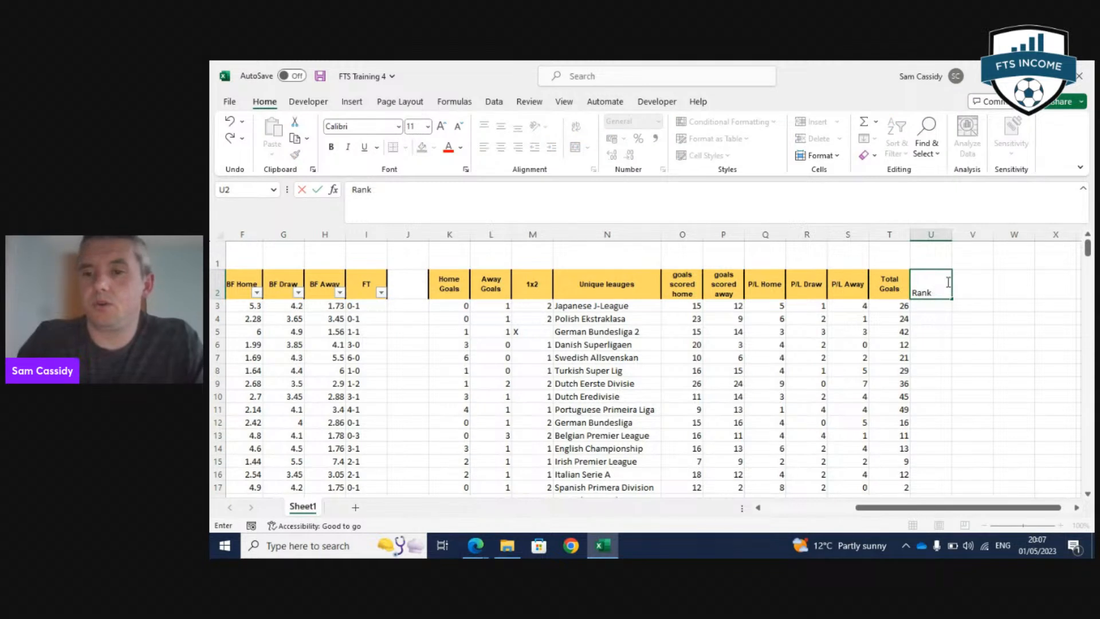
key("Return")
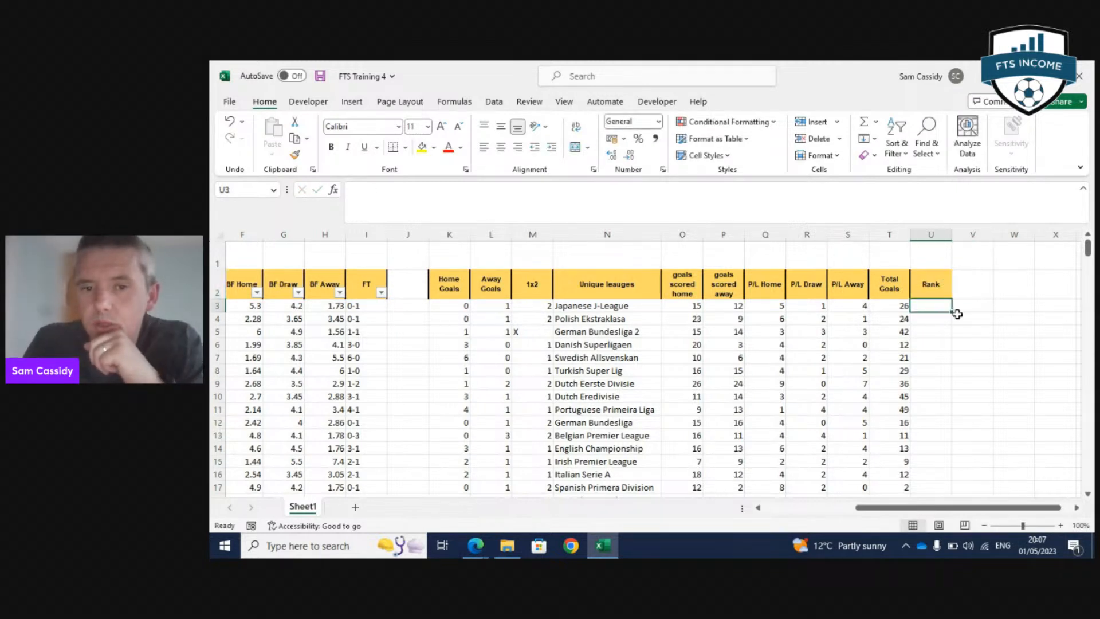
Enter the formula =RANK.AVG(T3,T3:T29) in U3 to rank the first league by total goals.
type("=")
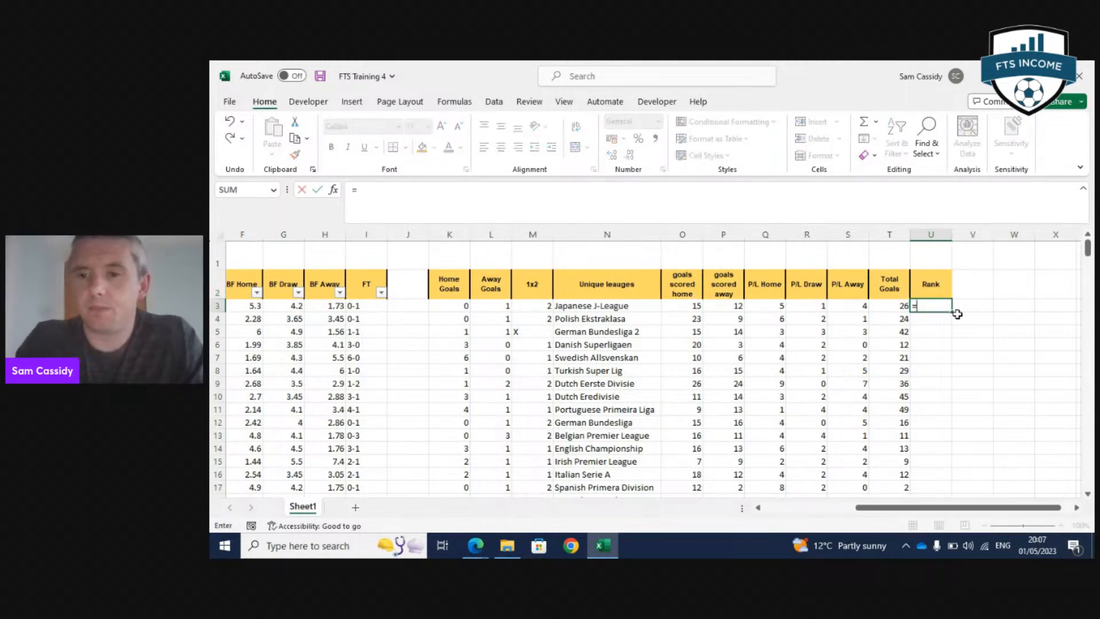
type("rank")
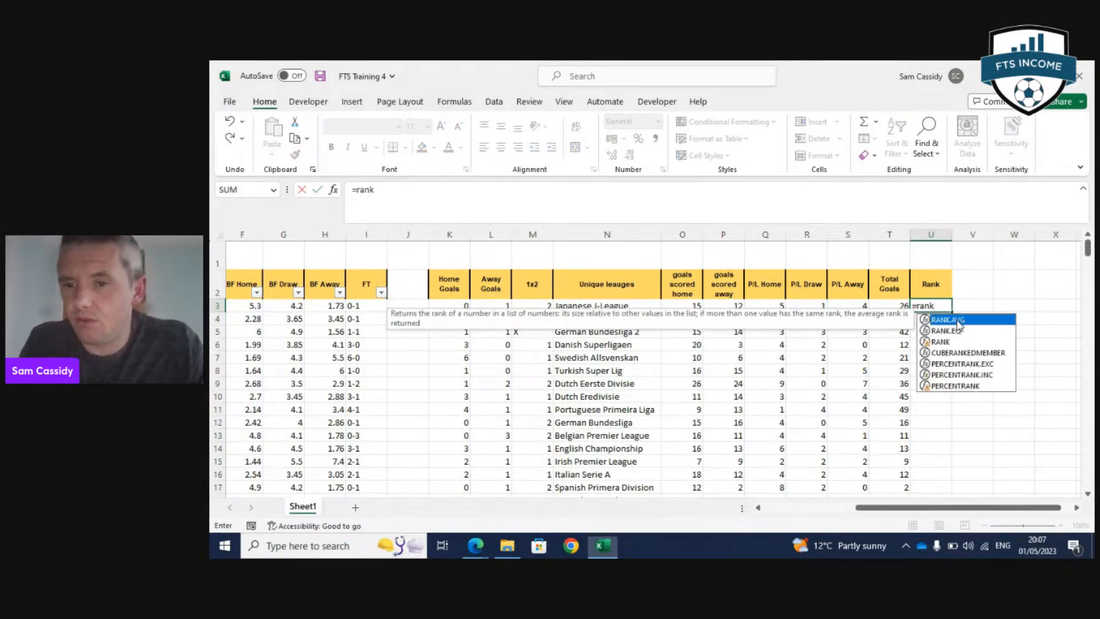
double_click(957, 321)
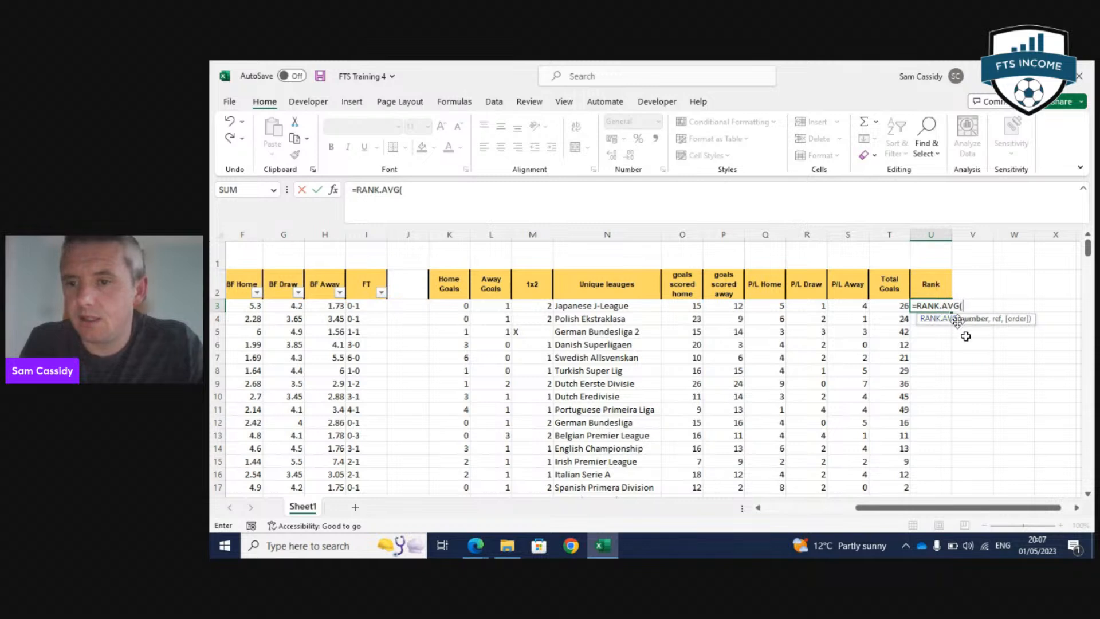
left_click(901, 306)
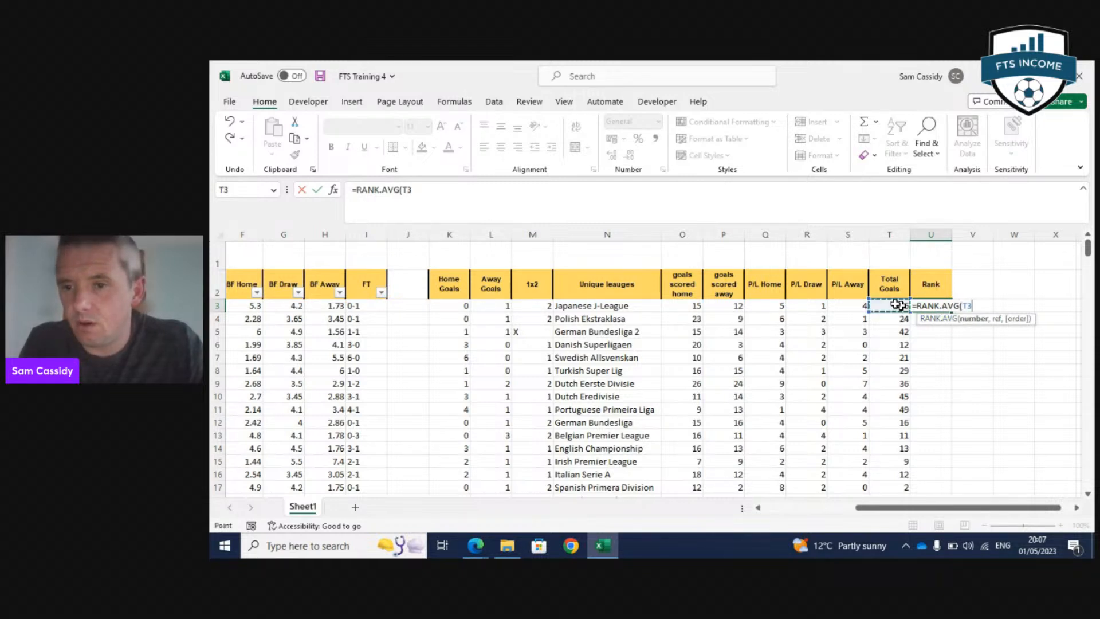
type(",")
left_click(888, 306)
left_click_drag(889, 305, 898, 410)
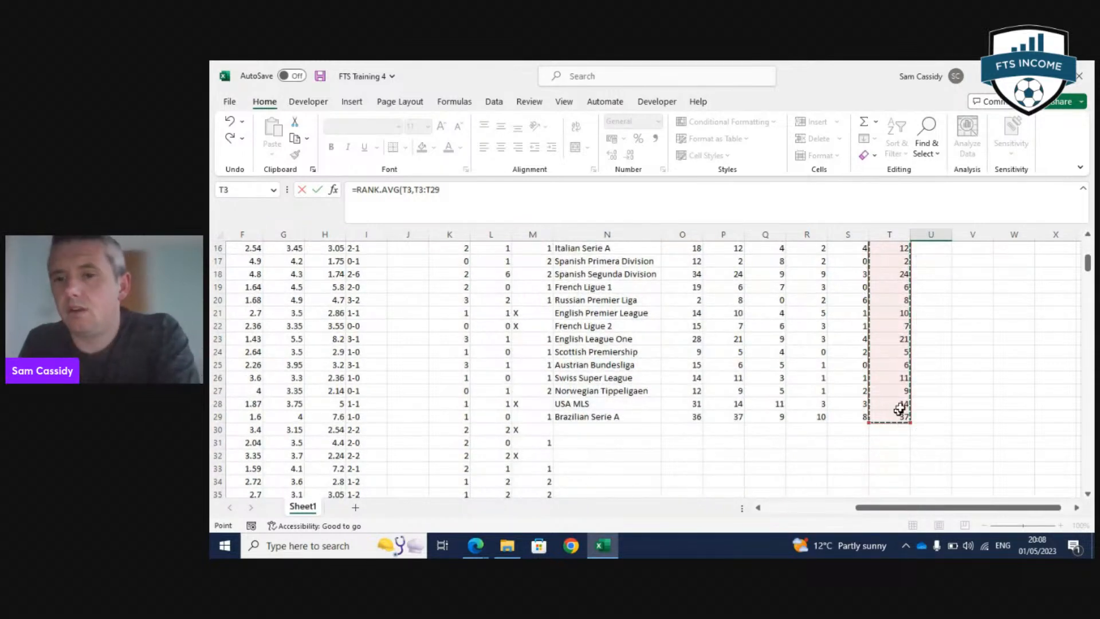
key("Return")
Fill the Rank formula from U3 down to row 29 for all leagues.
scroll(974, 367, "up", 1)
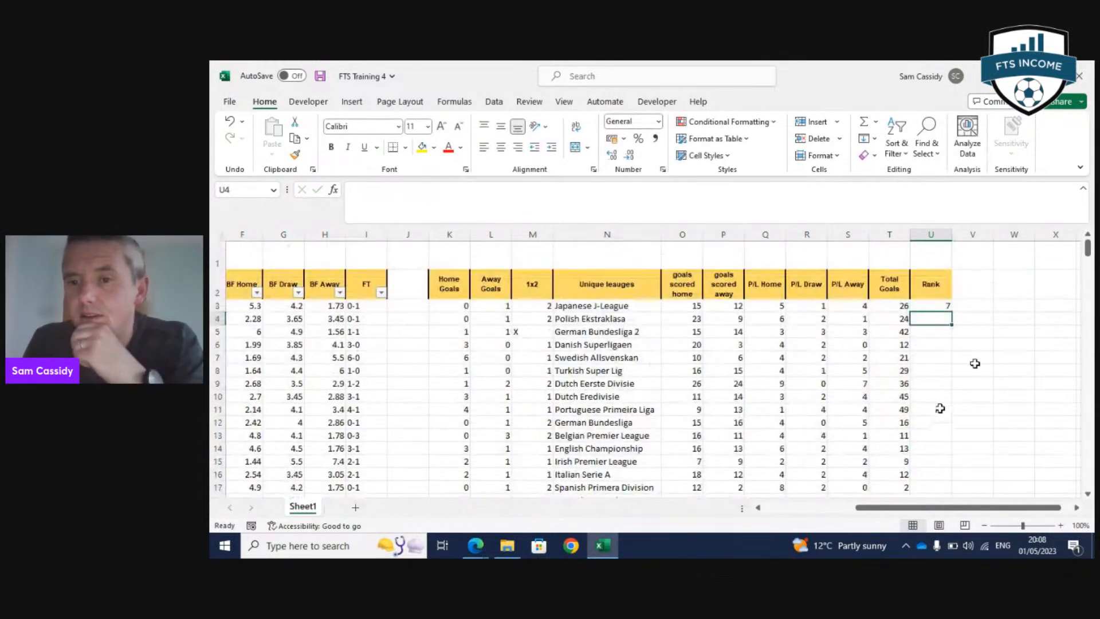
left_click(896, 306)
left_click(940, 302)
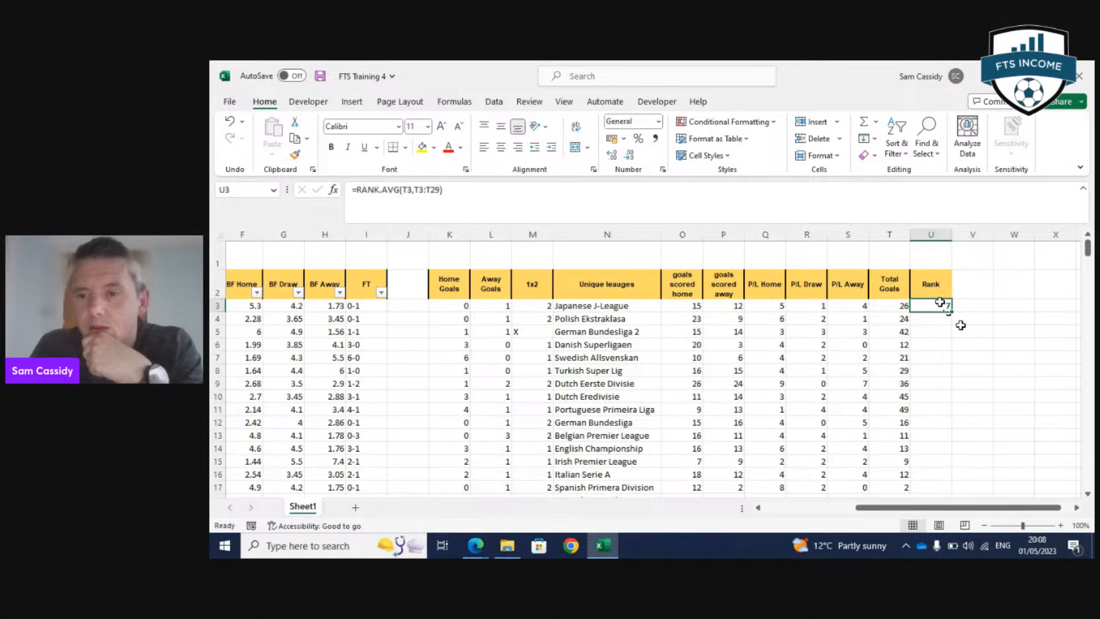
left_click_drag(949, 311, 941, 344)
scroll(1024, 428, "up", 7)
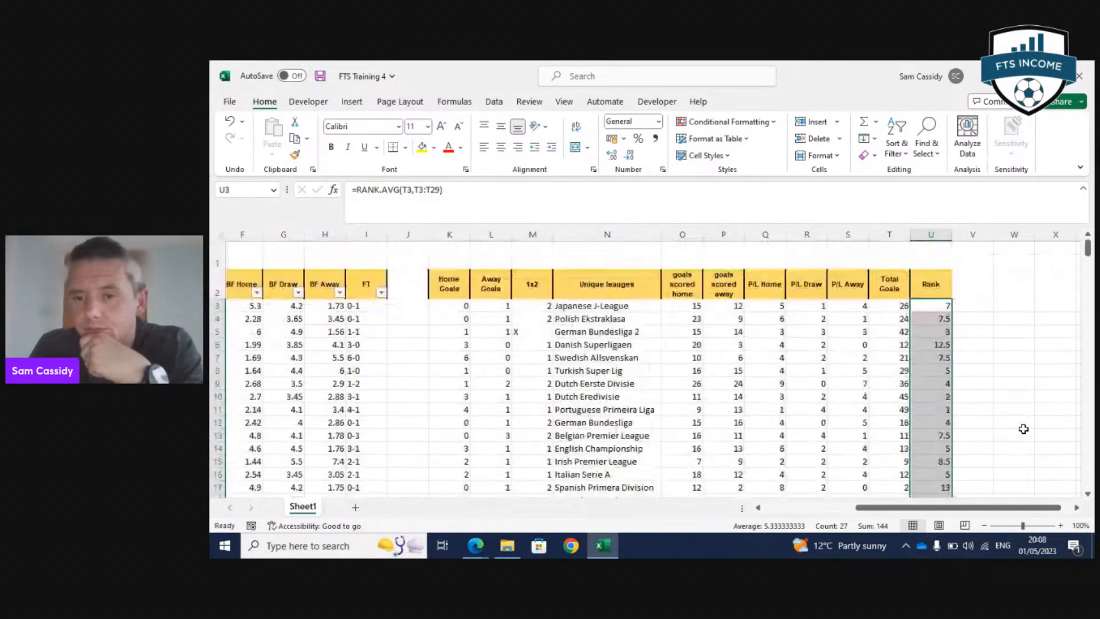
Examine the filled Rank column against Total Goals, including the cell range used in the USA MLS rank formula.
scroll(994, 389, "down", 5)
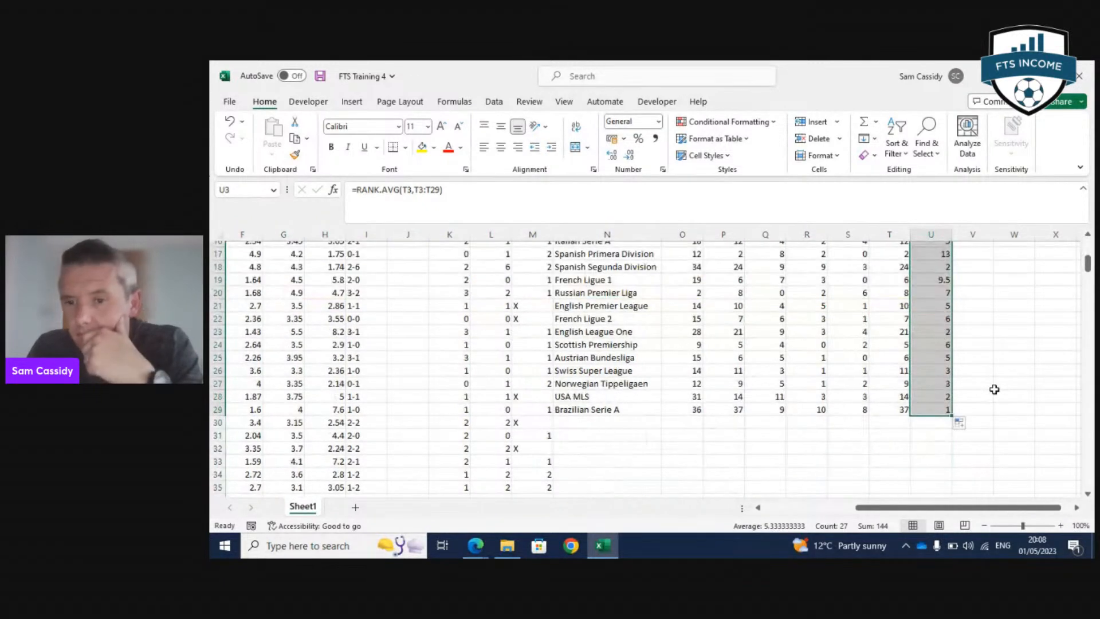
left_click(904, 411)
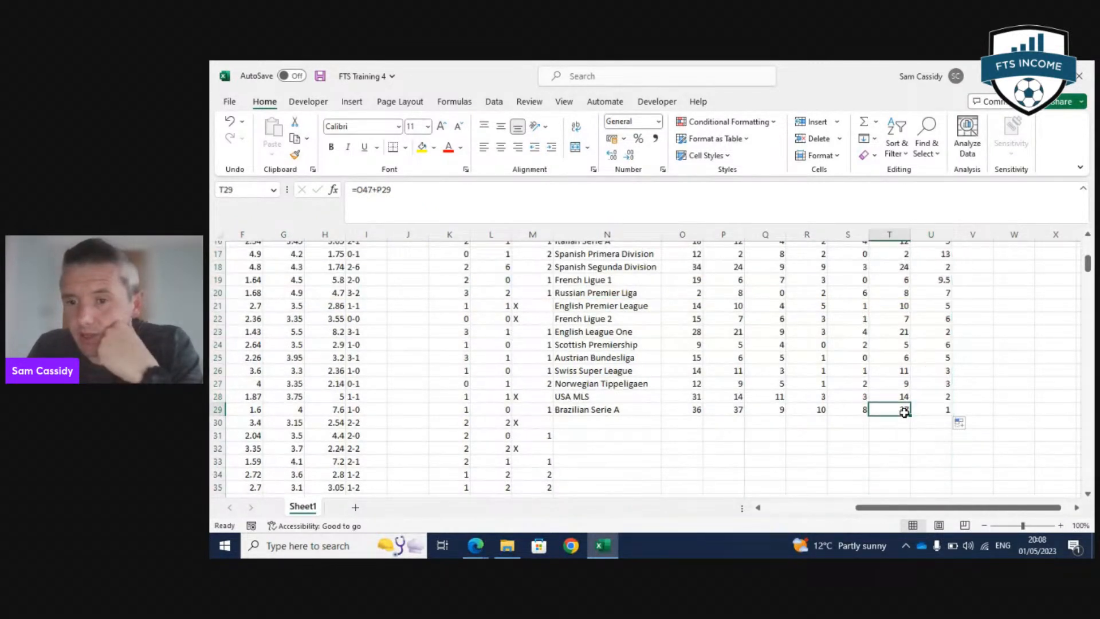
left_click(893, 396)
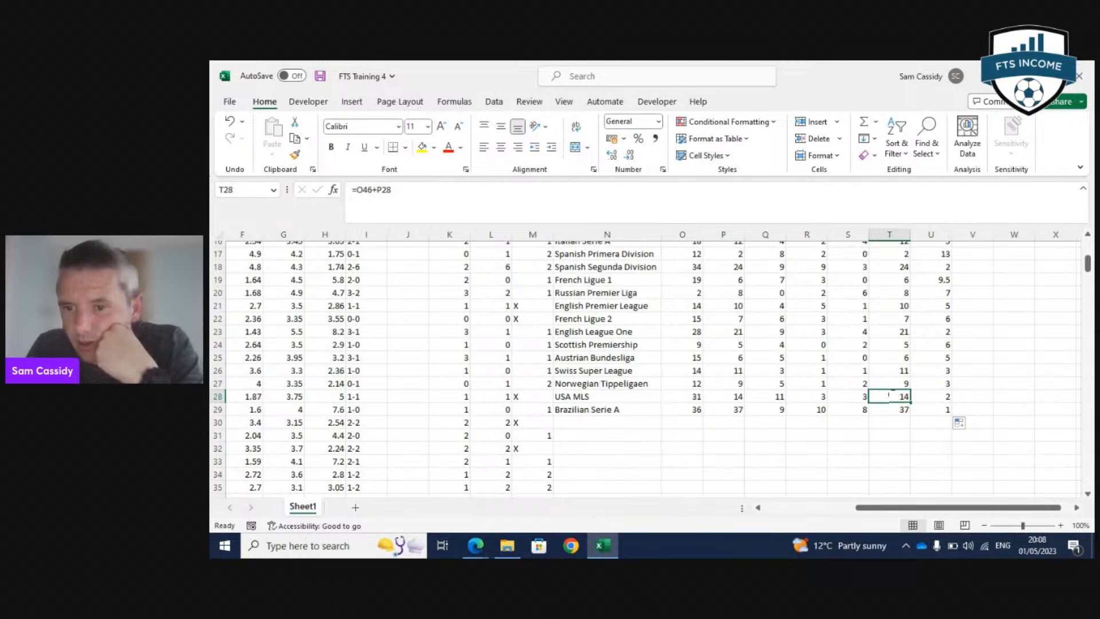
left_click(943, 395)
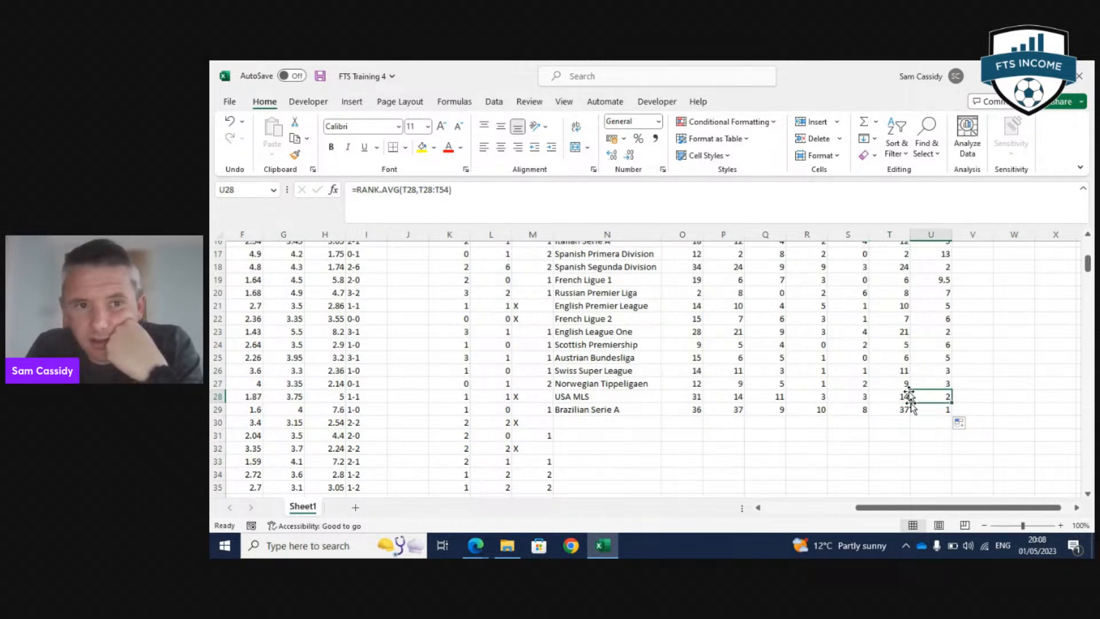
left_click(581, 195)
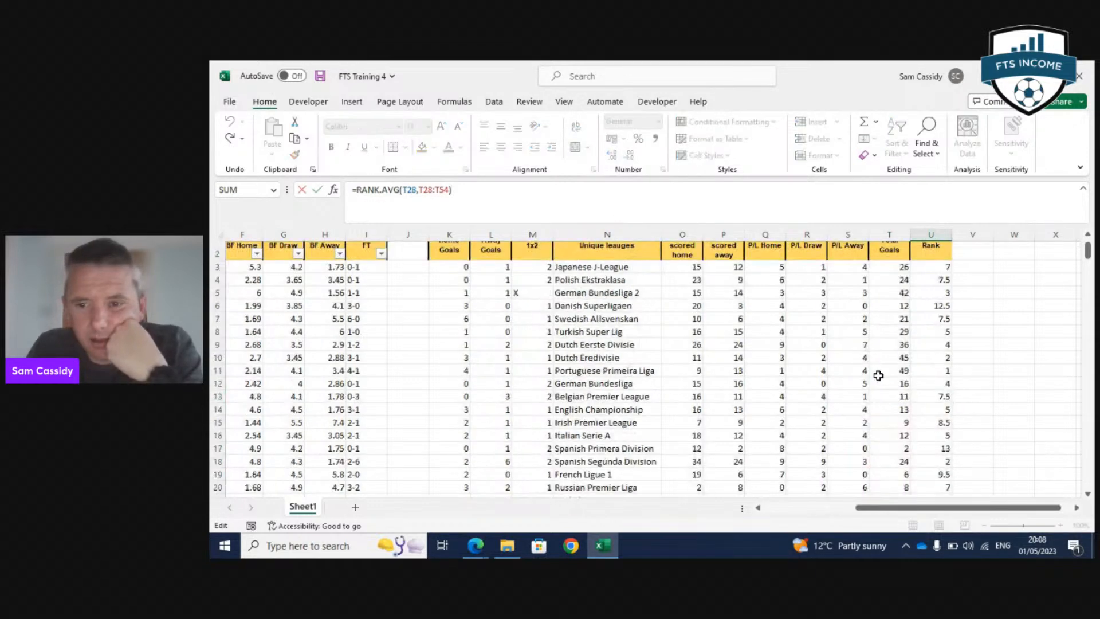
scroll(935, 417, "down", 9)
scroll(940, 413, "up", 9)
scroll(940, 409, "up", 5)
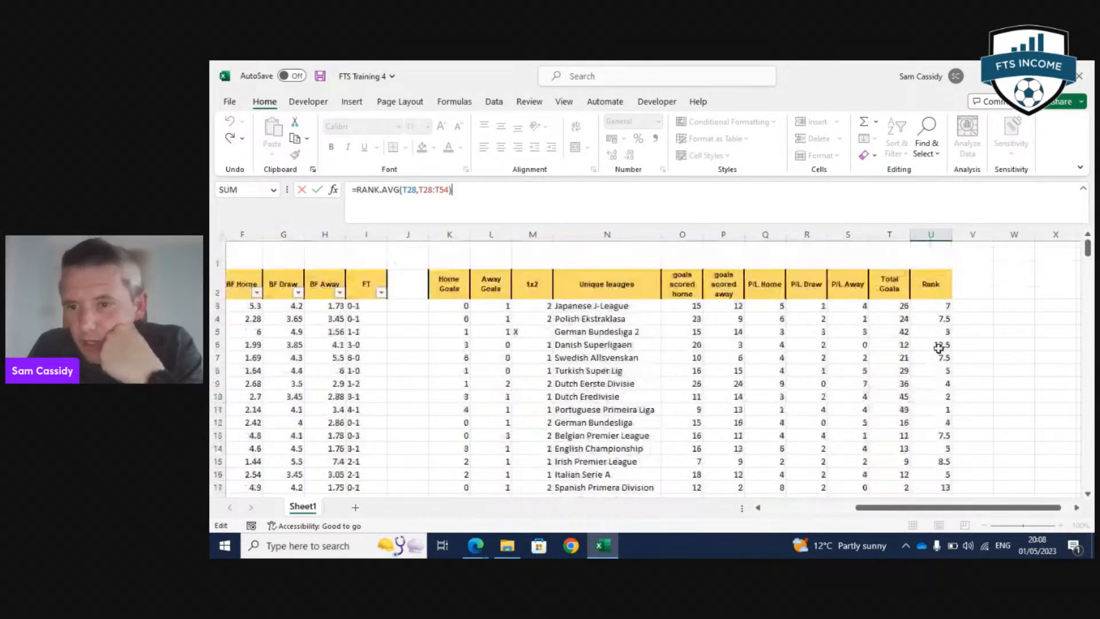
Make the ranking range absolute in U3 so the formula reads =RANK.AVG(T3,$T$3:$T$29).
left_click(934, 305)
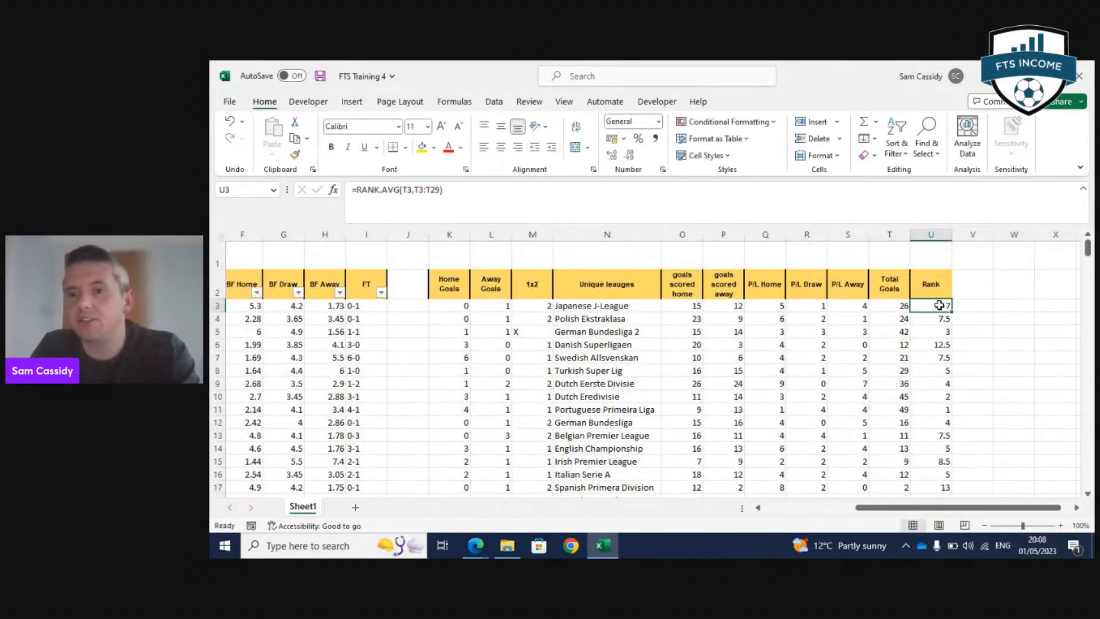
left_click(410, 191)
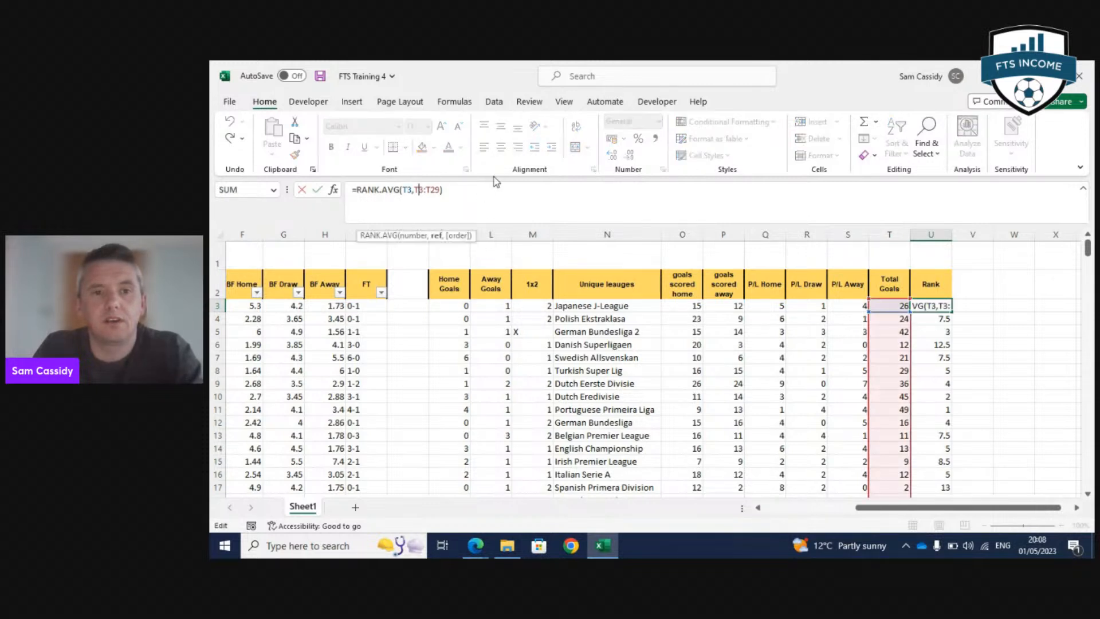
type("$")
key("Right")
type("$")
key("Right")
type("$")
type("$")
key("Return")
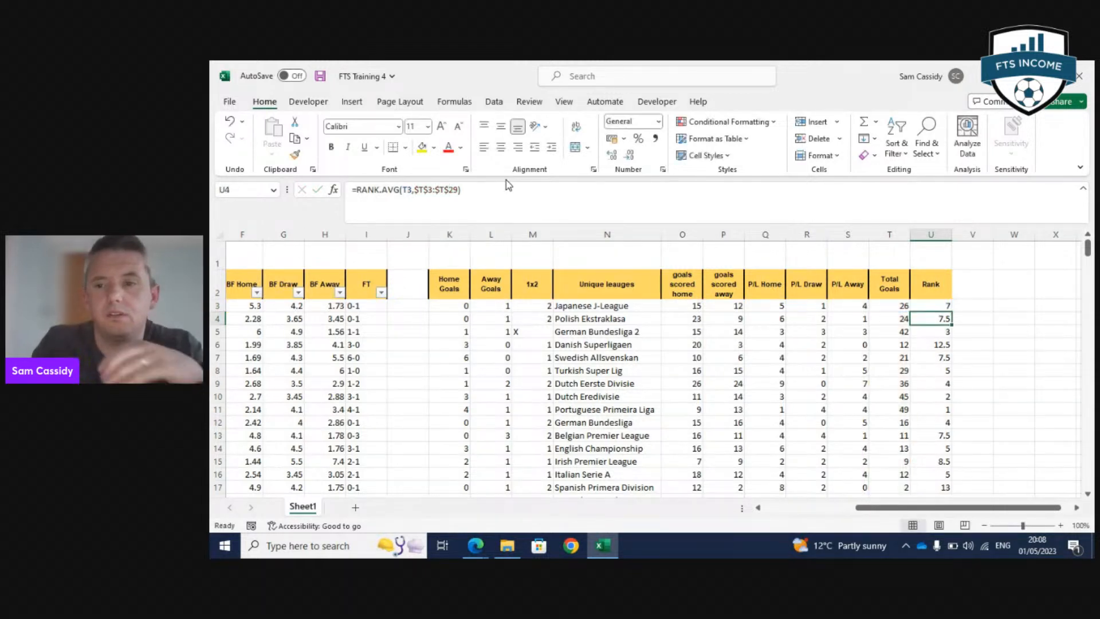
Fill the corrected Rank formula from U3 down to row 29 for all leagues.
left_click(937, 302)
left_click_drag(951, 315, 937, 288)
scroll(937, 288, "up", 8)
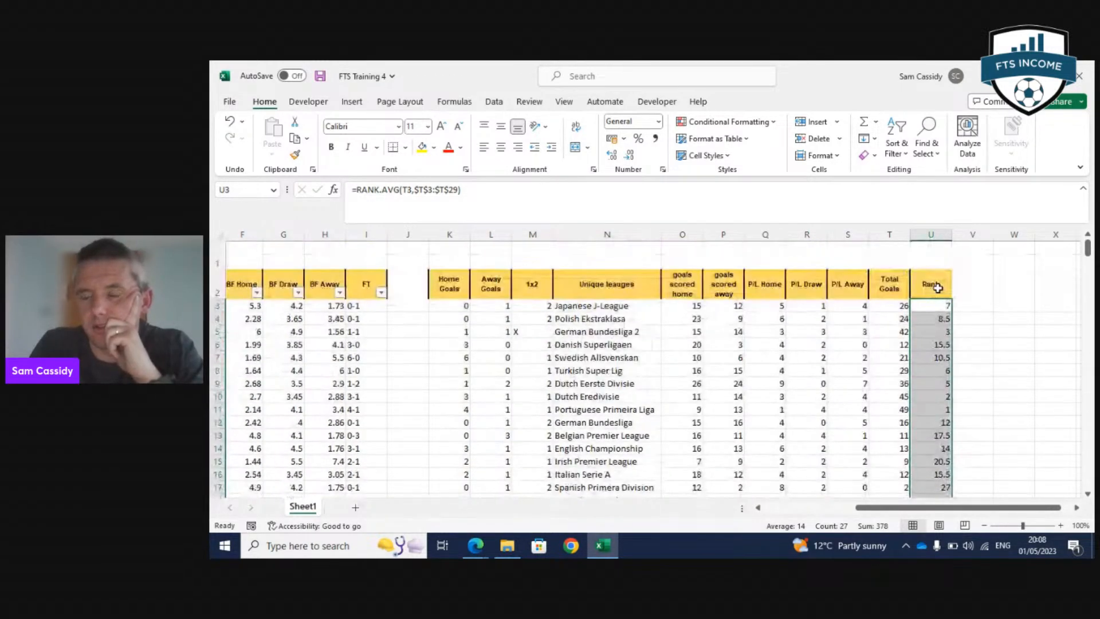
left_click(934, 288)
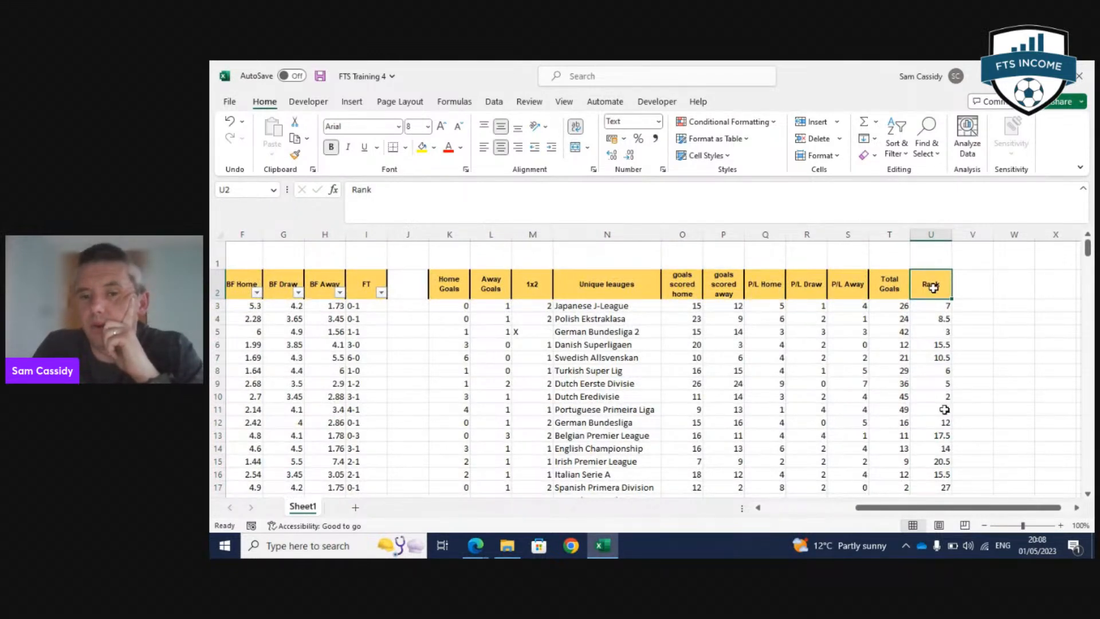
scroll(944, 410, "down", 1)
scroll(944, 408, "up", 1)
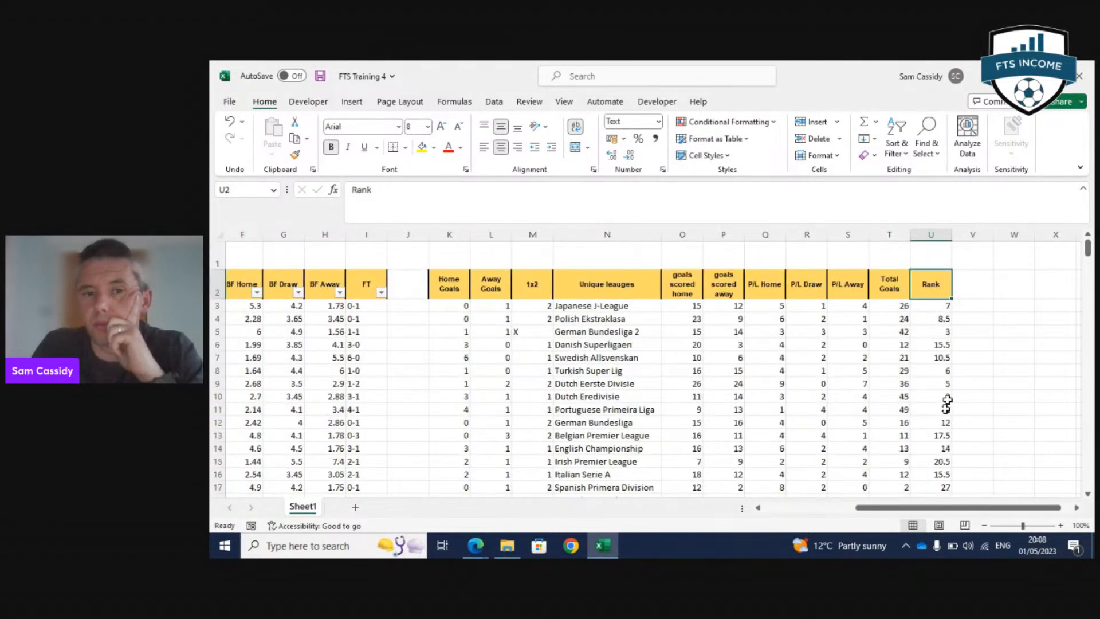
Insert an empty column N between the 1x2 column and the Unique leauges column.
left_click(606, 306)
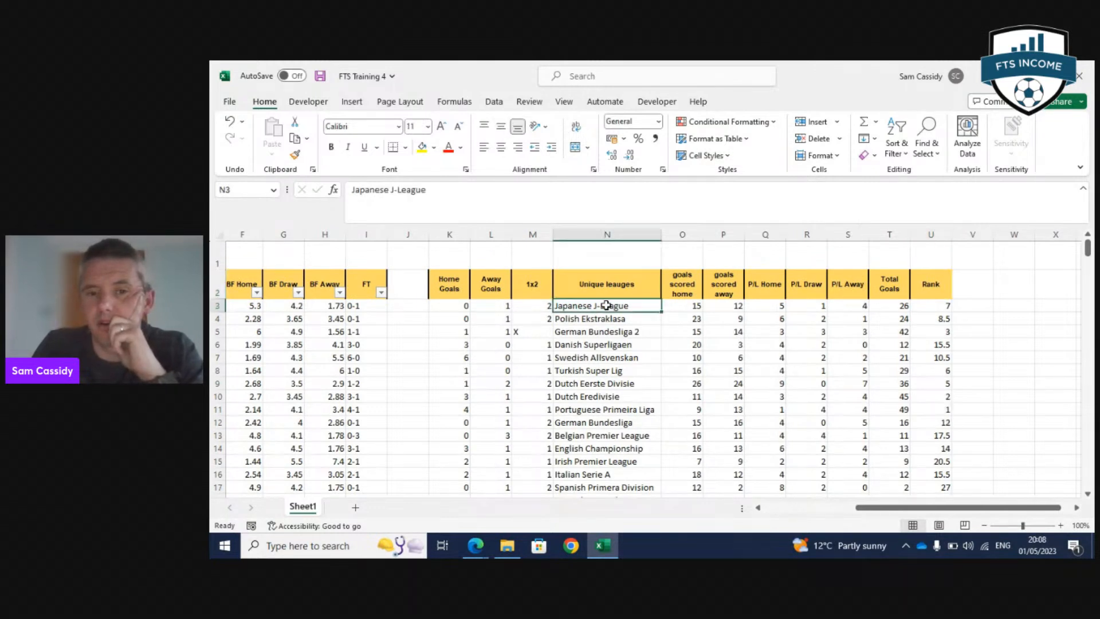
right_click(589, 235)
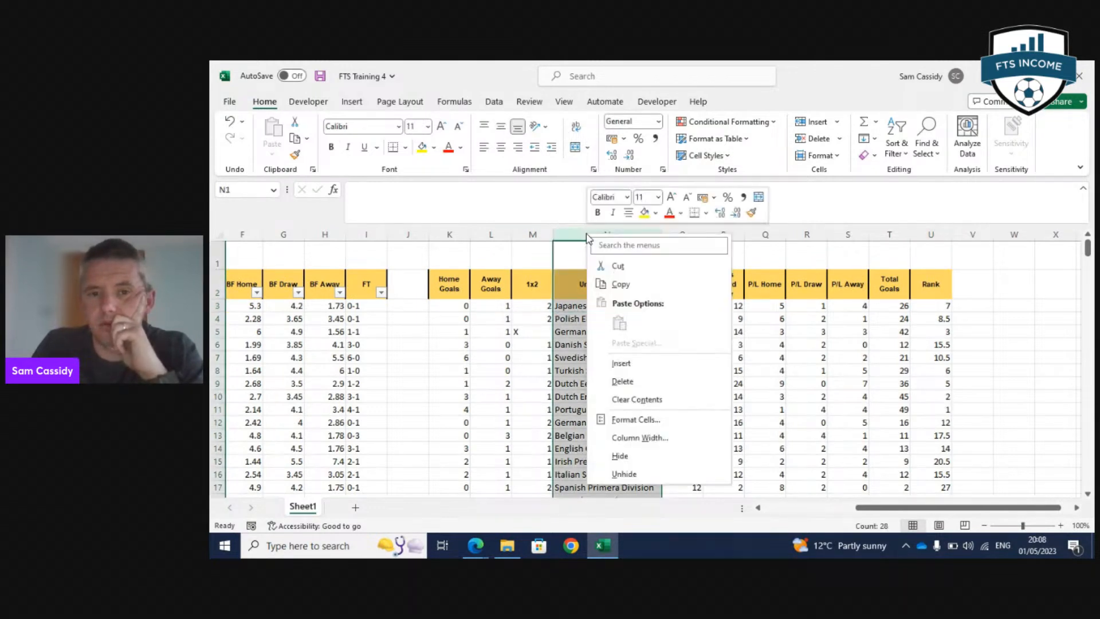
left_click(630, 363)
left_click(633, 357)
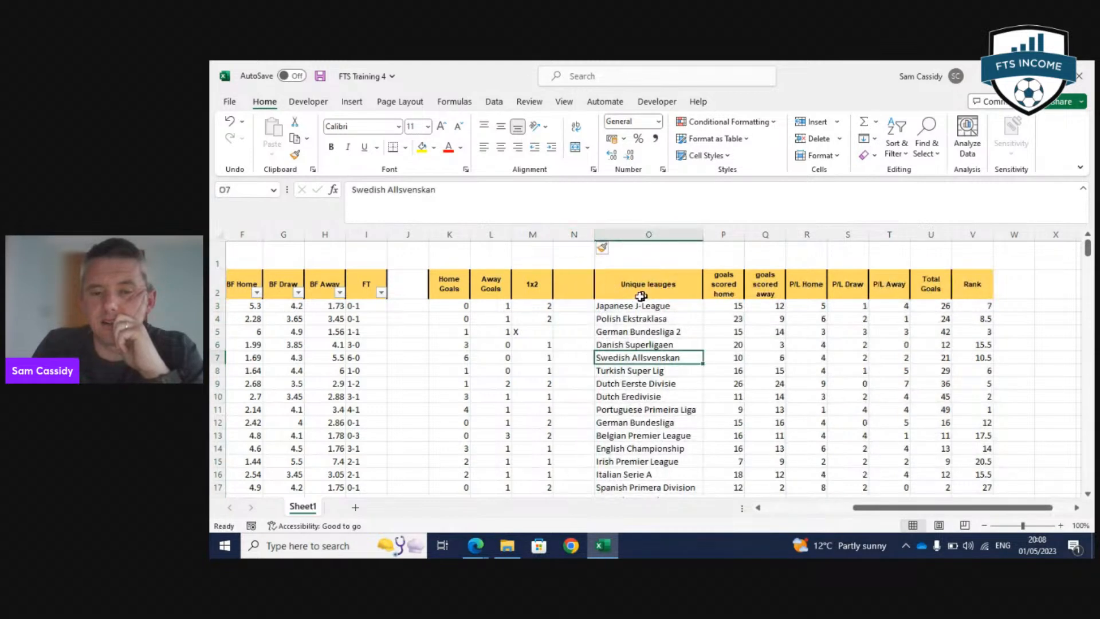
Apply a filter to the summary headings O2:V2, from Unique leauges to Rank.
left_click_drag(639, 294, 968, 291)
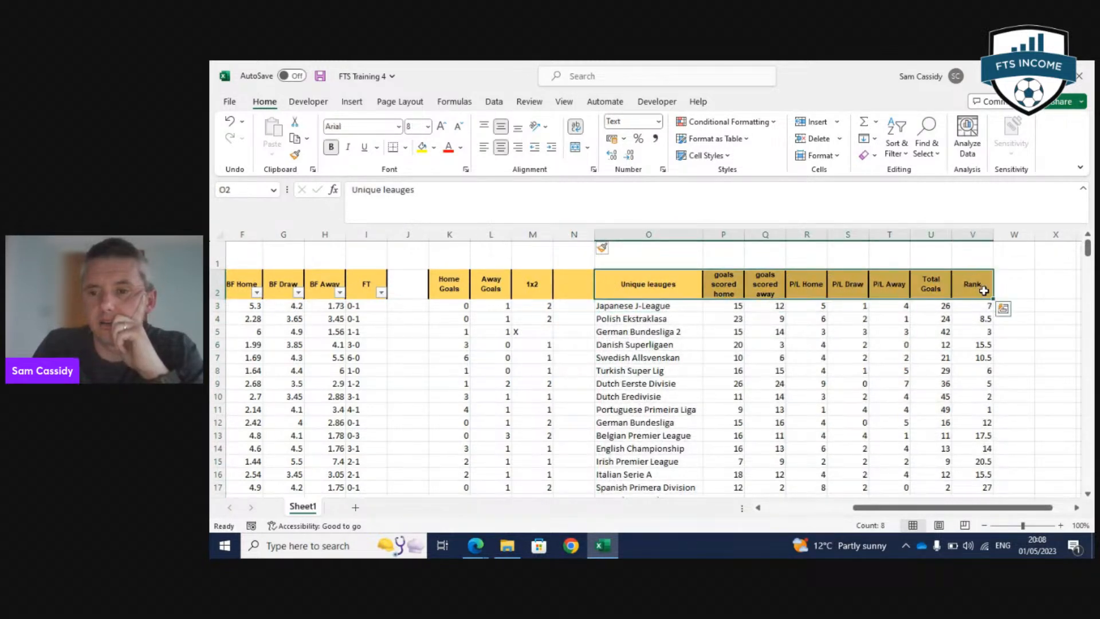
left_click(984, 291)
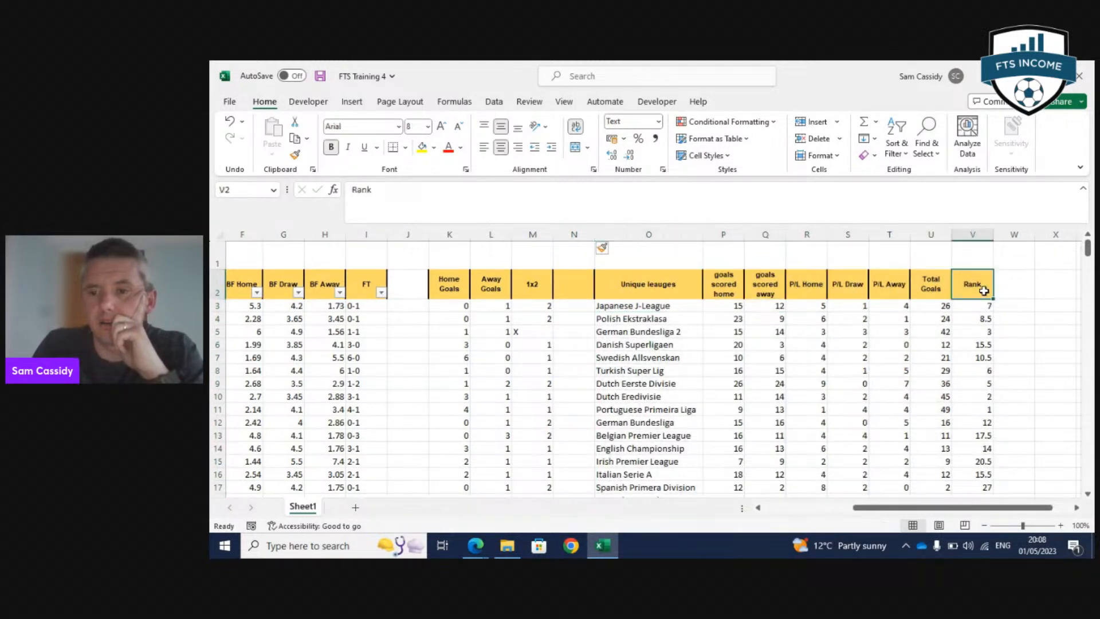
left_click(496, 104)
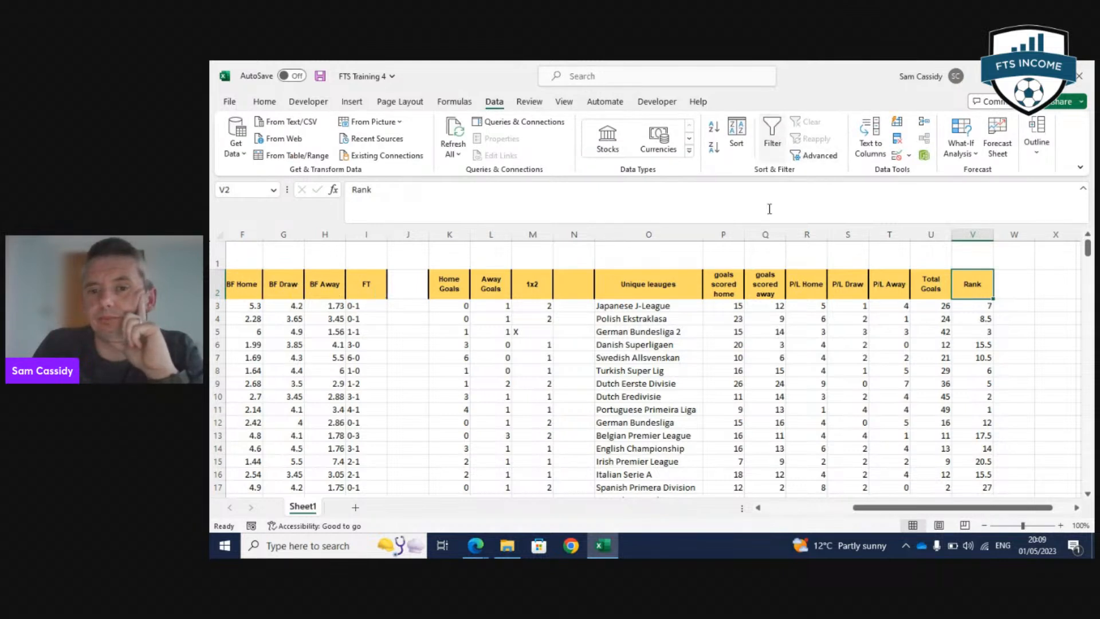
left_click_drag(641, 286, 983, 289)
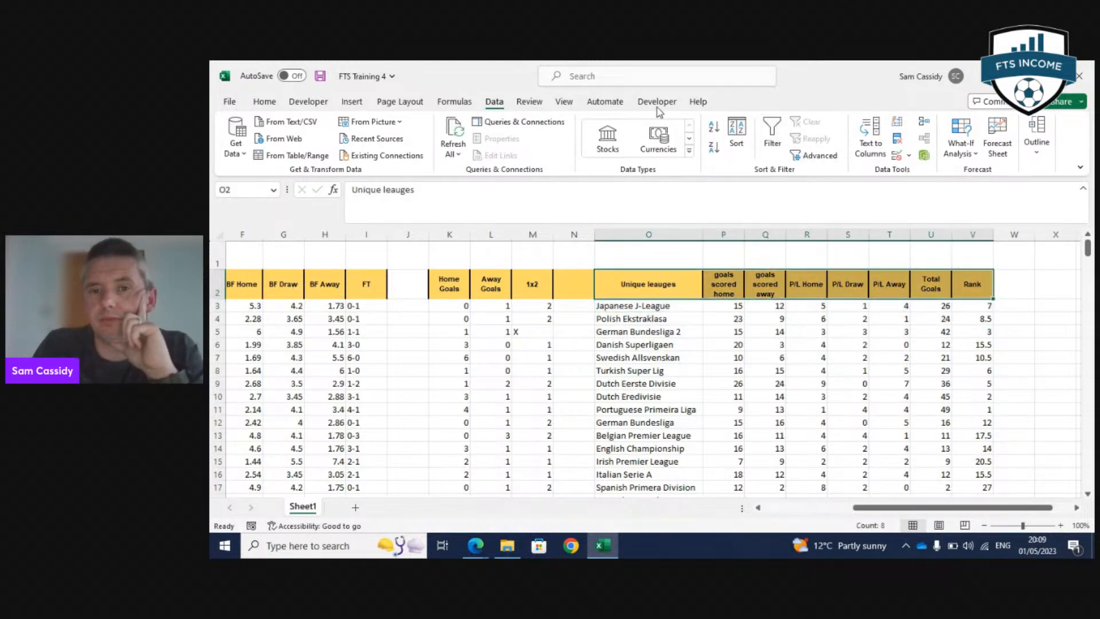
left_click(774, 135)
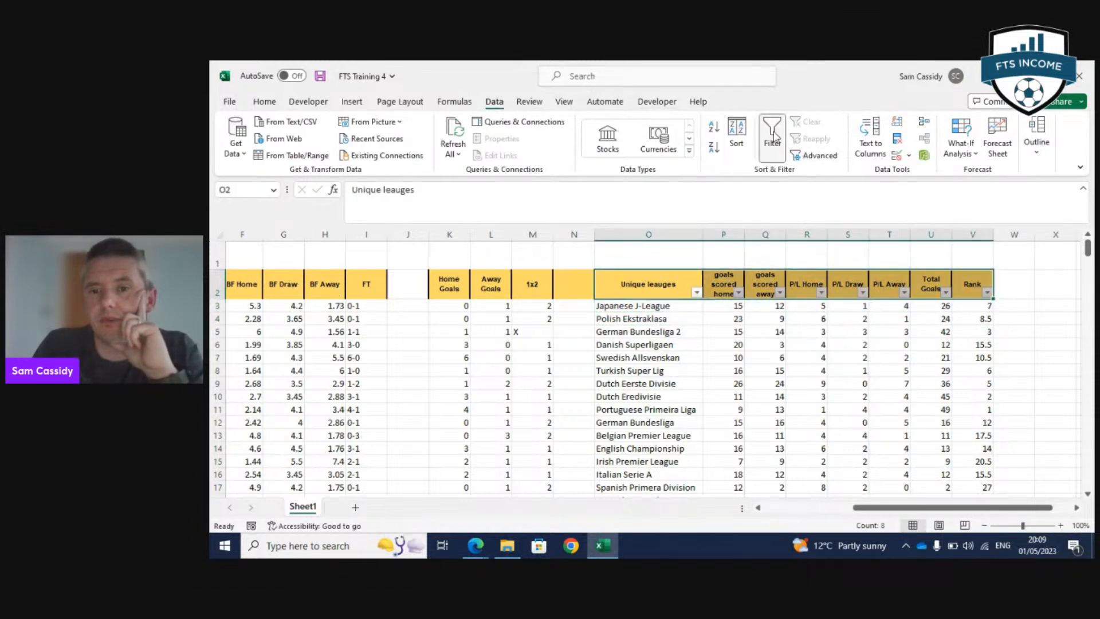
Try to sort the league summary by Rank from smallest to largest and review the order down to row 29.
left_click(987, 292)
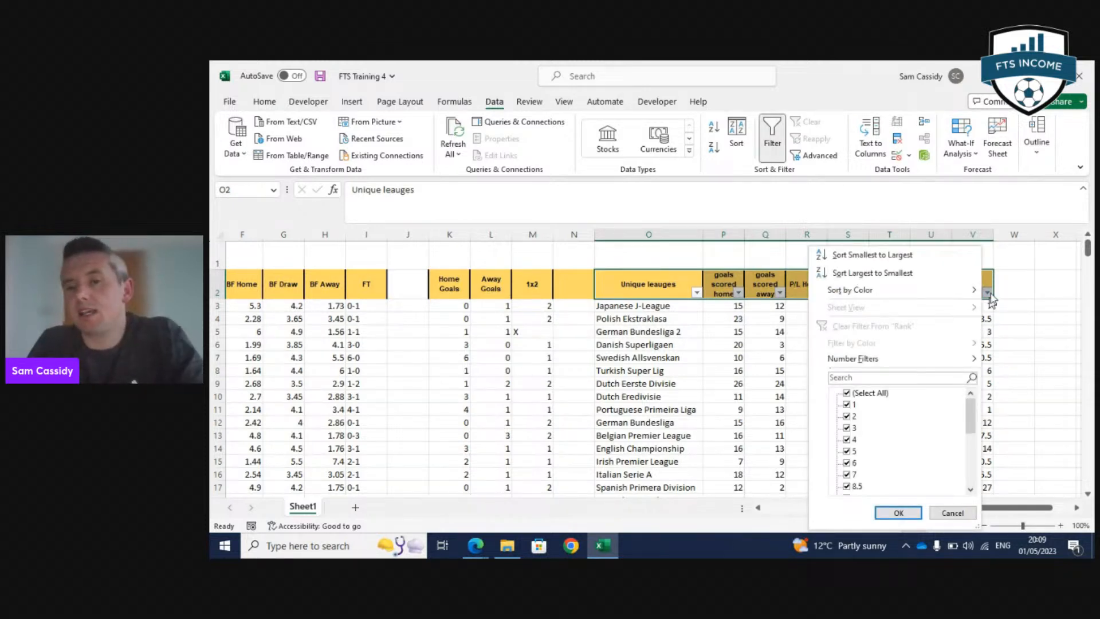
left_click(950, 260)
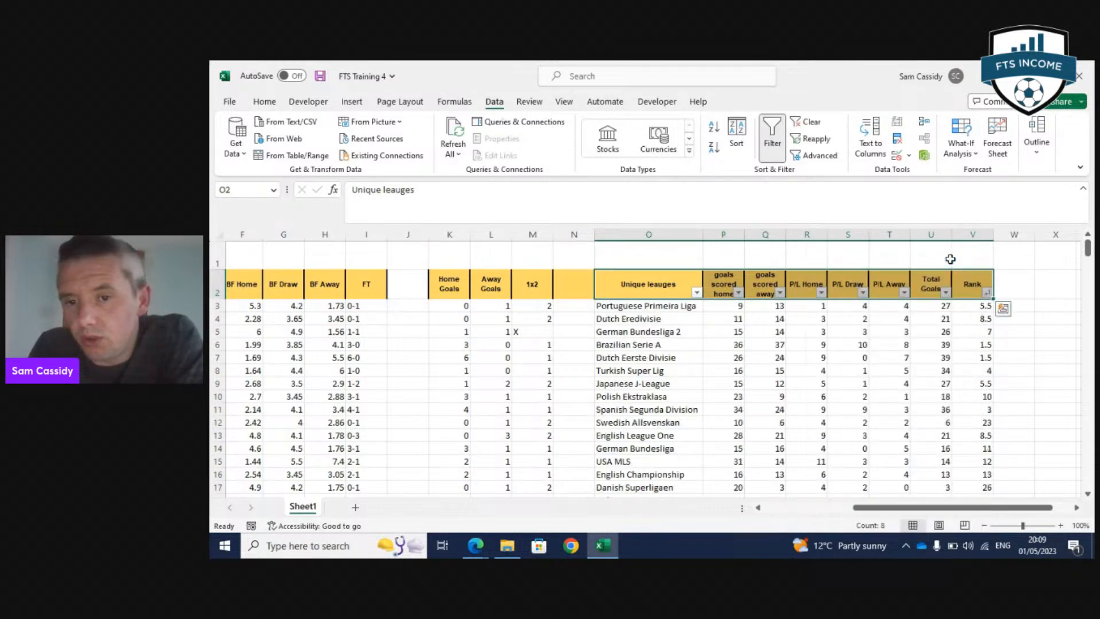
scroll(993, 376, "down", 5)
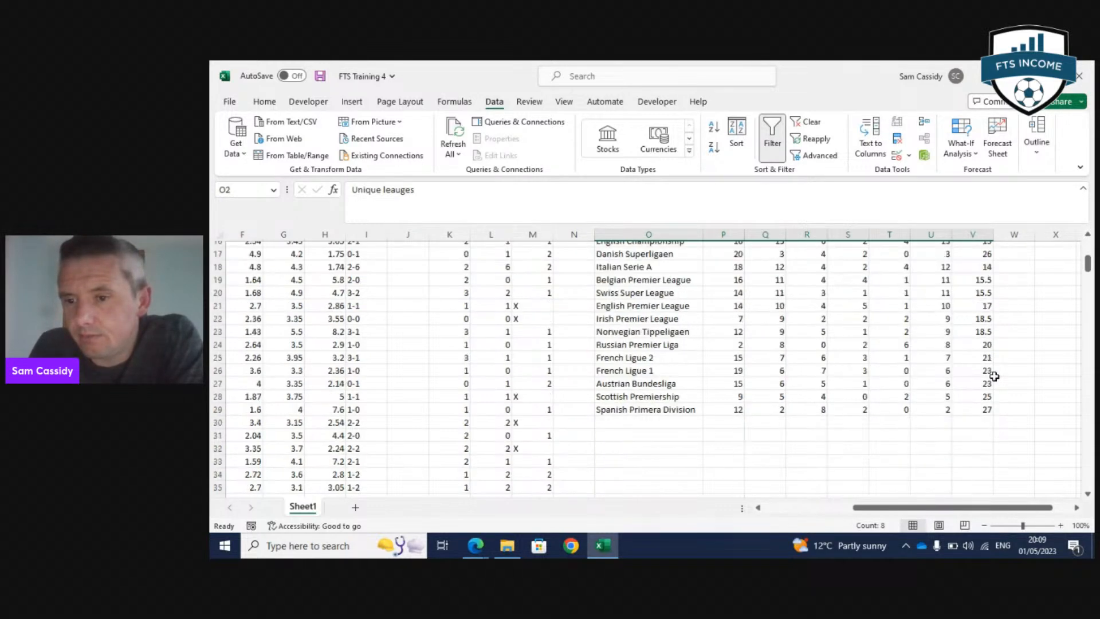
scroll(994, 377, "up", 5)
scroll(992, 372, "up", 1)
scroll(991, 370, "down", 1)
scroll(990, 370, "up", 1)
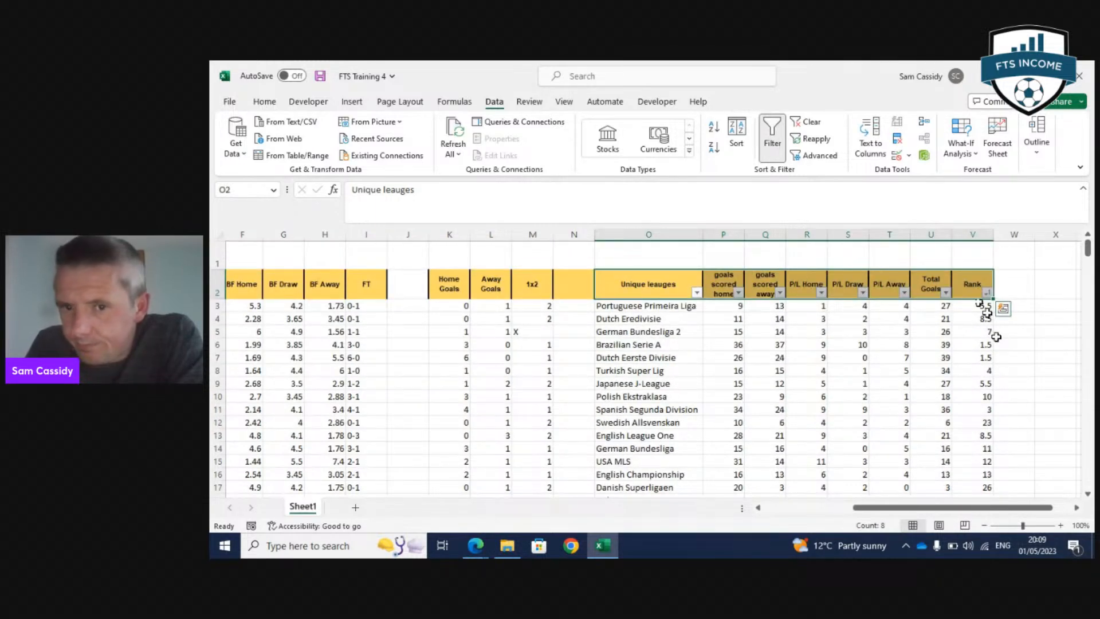
Try sorting the summary by Rank from largest to smallest and back to smallest to largest, checking the row order.
left_click(987, 294)
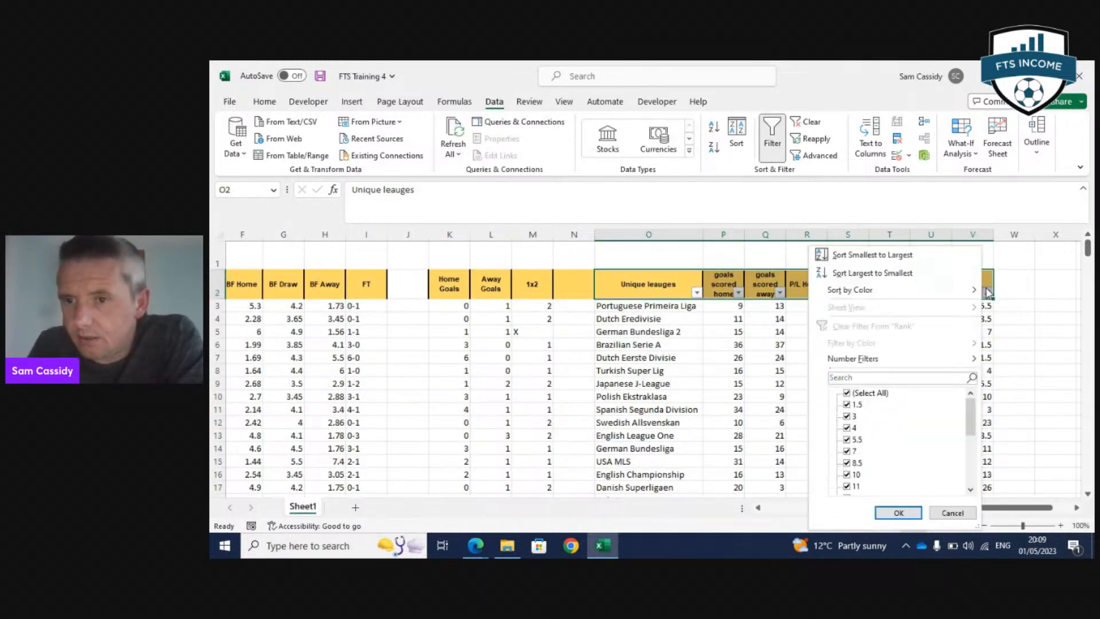
left_click(896, 275)
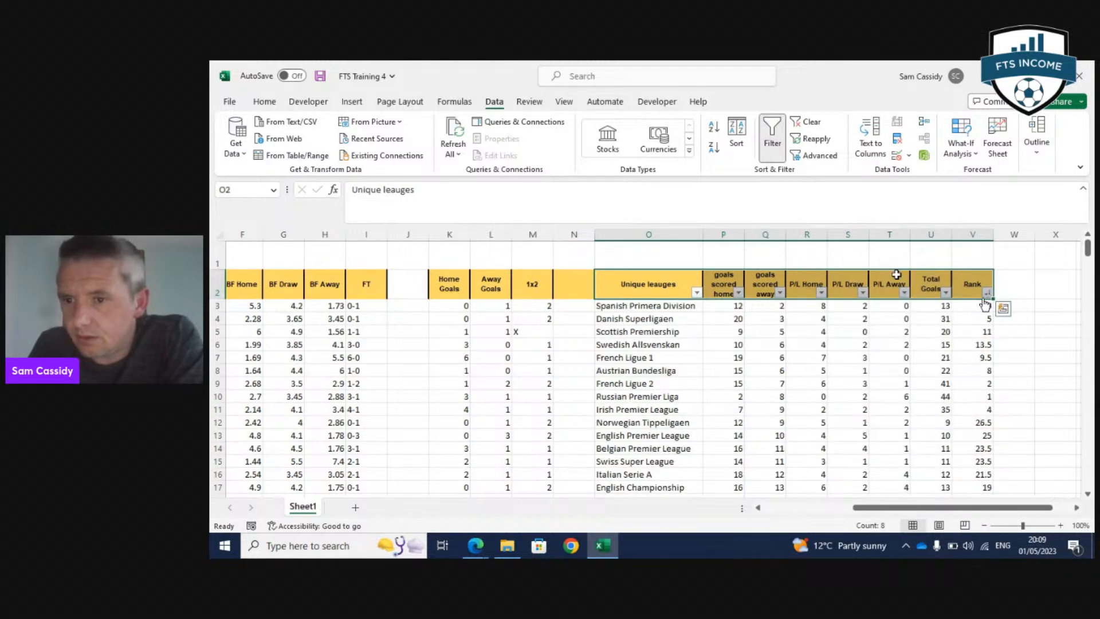
left_click(987, 294)
left_click(843, 182)
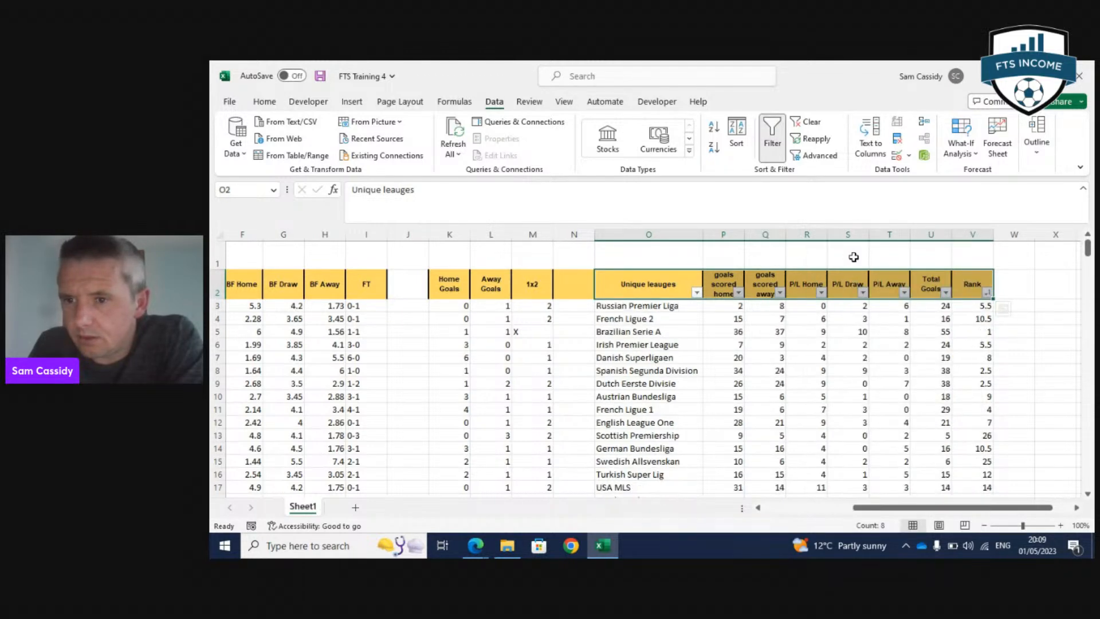
scroll(854, 257, "down", 6)
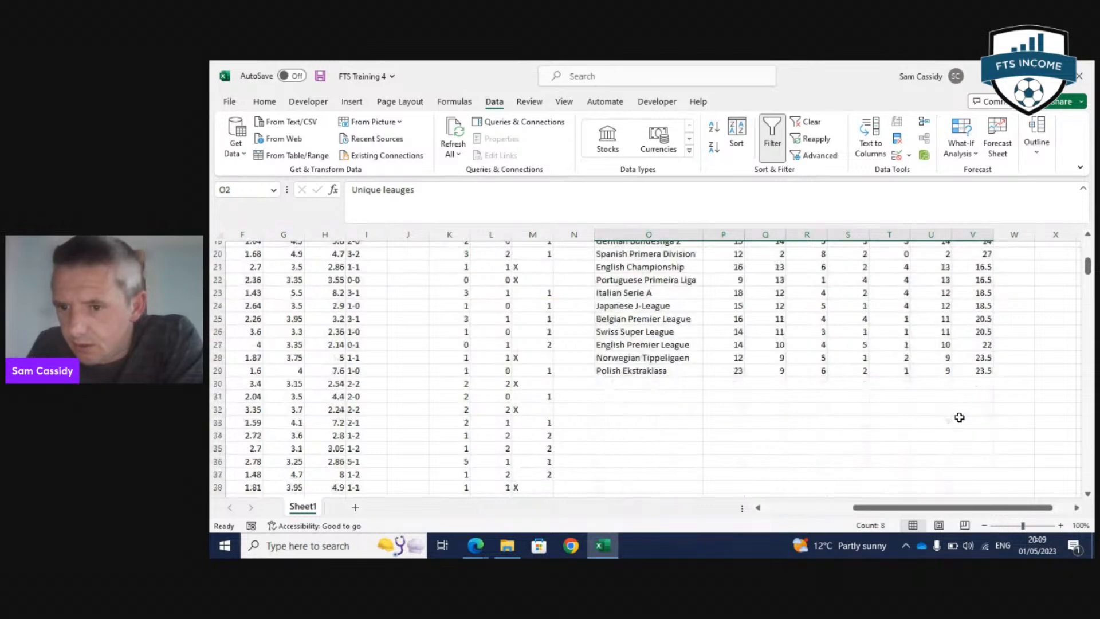
scroll(959, 417, "up", 6)
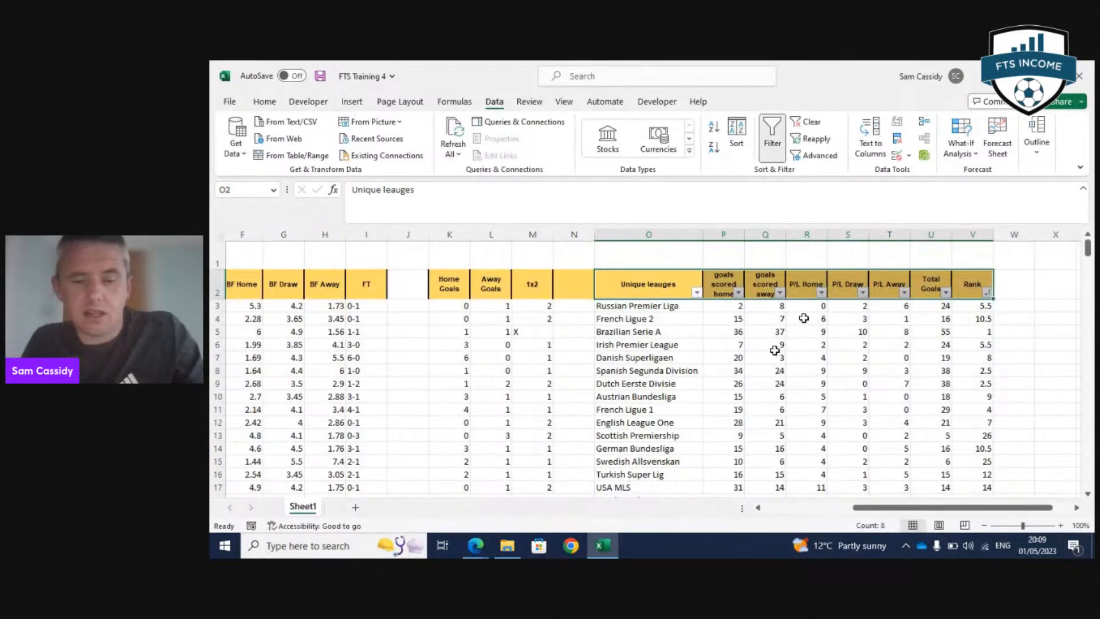
Undo all the Rank sorts on the league summary.
left_click(985, 303)
key("ctrl+z")
key("ctrl+z")
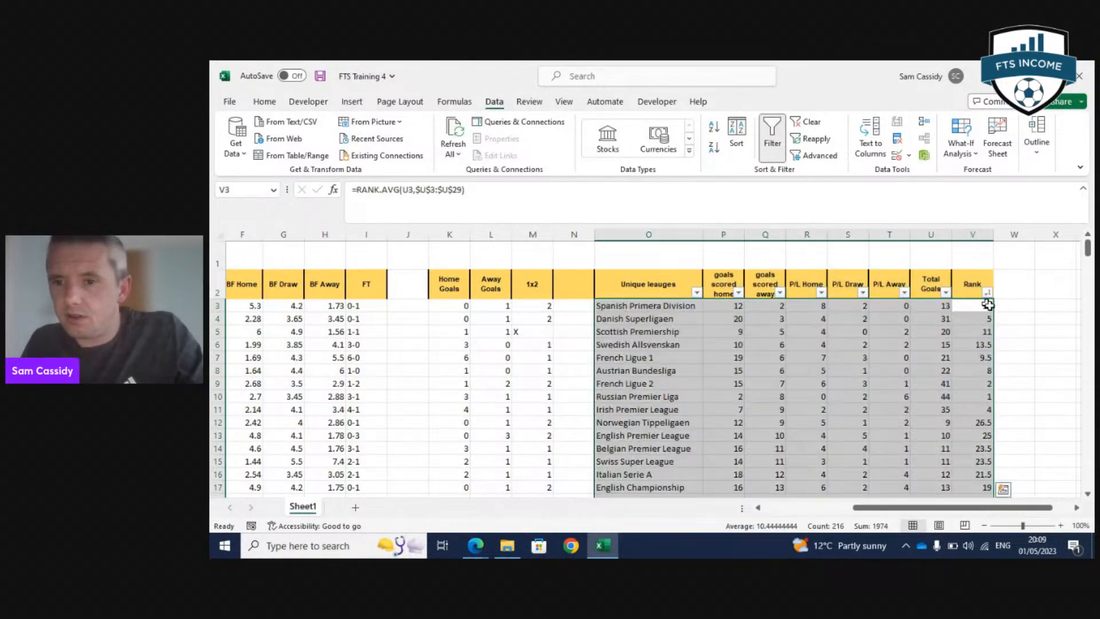
key("ctrl+z")
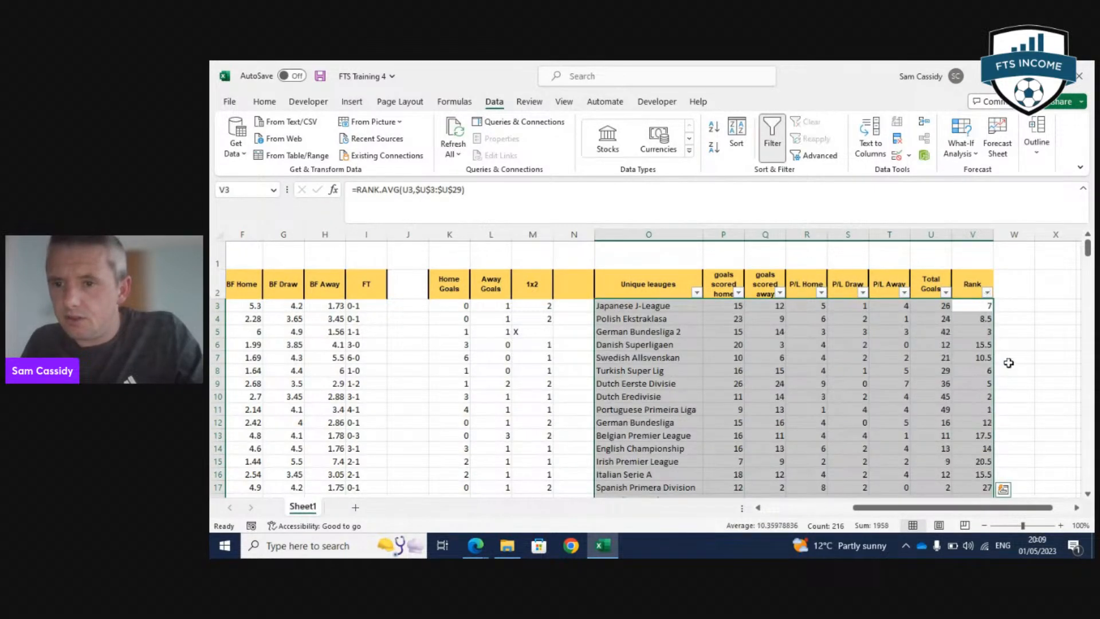
Filter the league summary's Rank column to show only ranks 1 to 5.
left_click(972, 307)
scroll(974, 307, "down", 3)
scroll(975, 306, "up", 2)
left_click(974, 331)
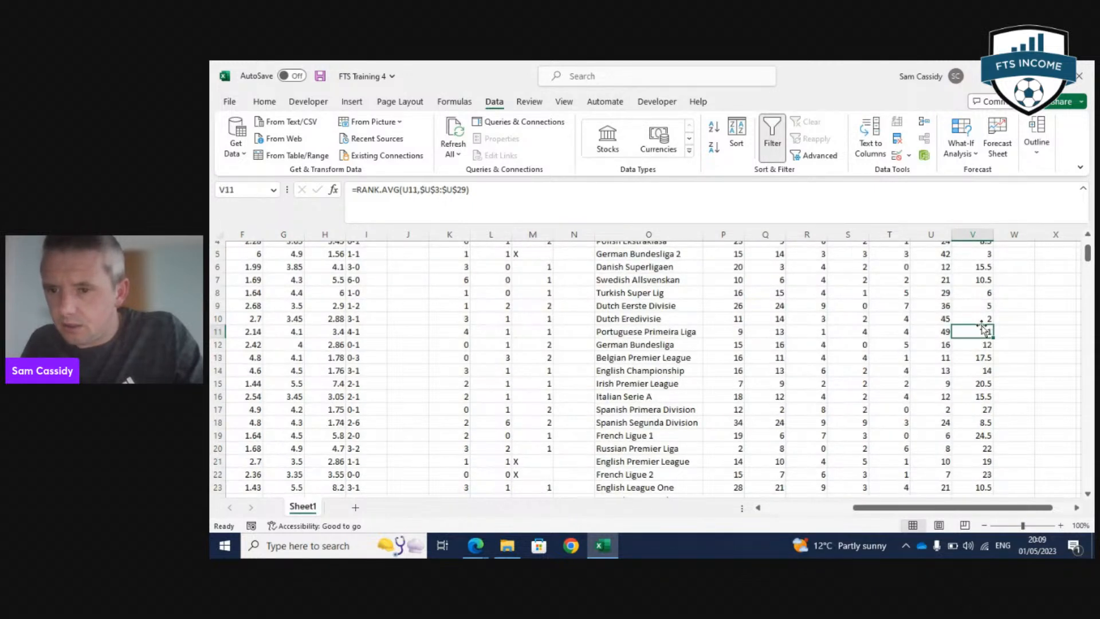
scroll(976, 304, "up", 1)
left_click(986, 293)
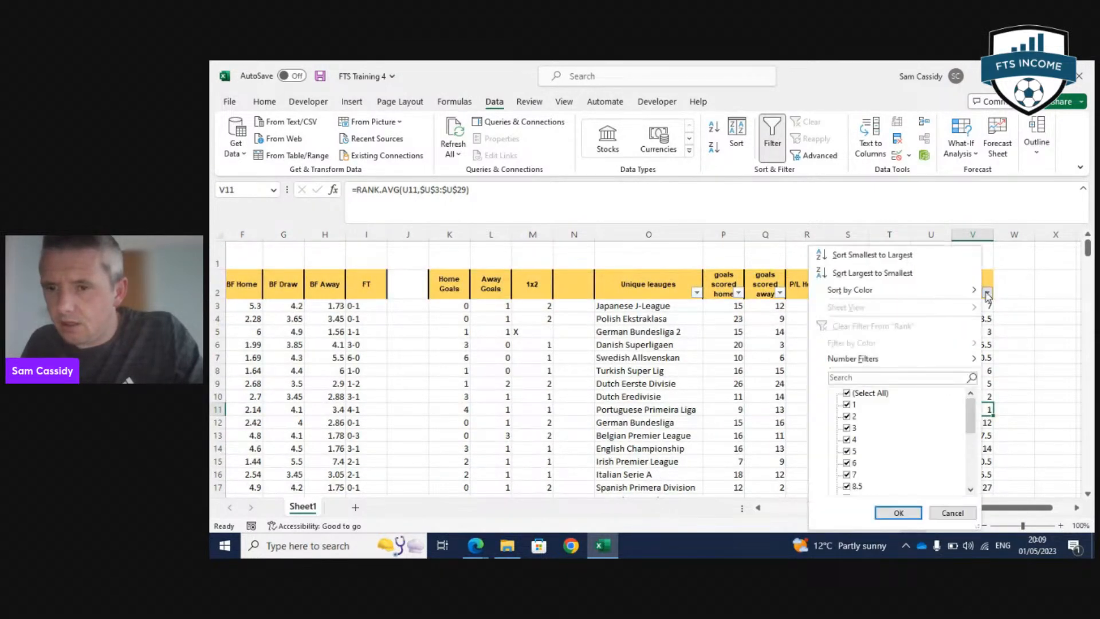
left_click(876, 393)
left_click(847, 394)
left_click(847, 394)
left_click(848, 405)
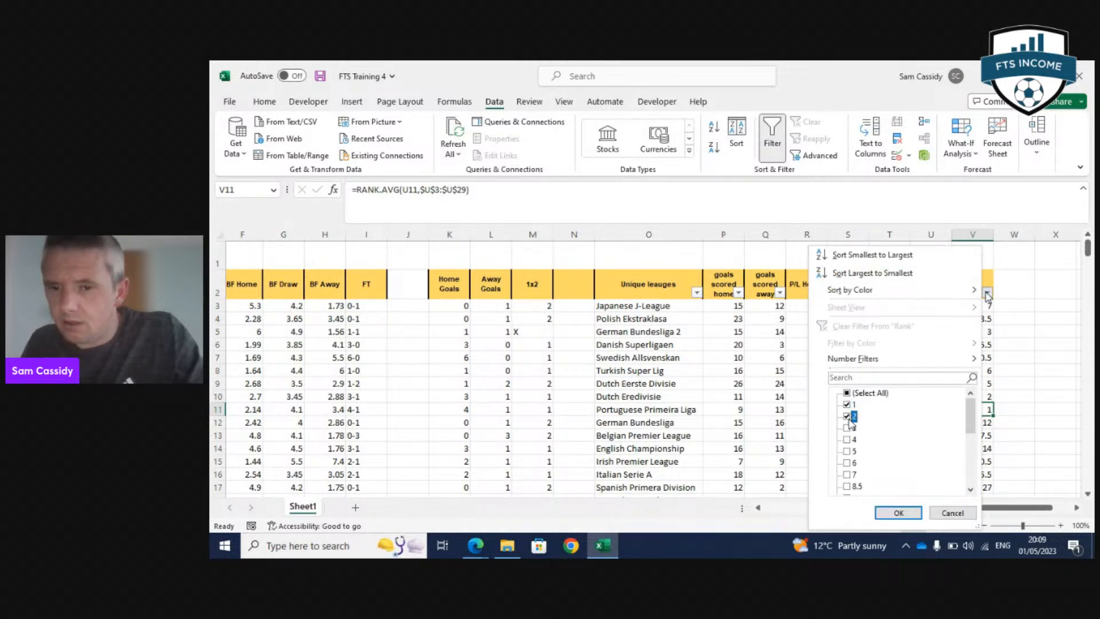
left_click(847, 462)
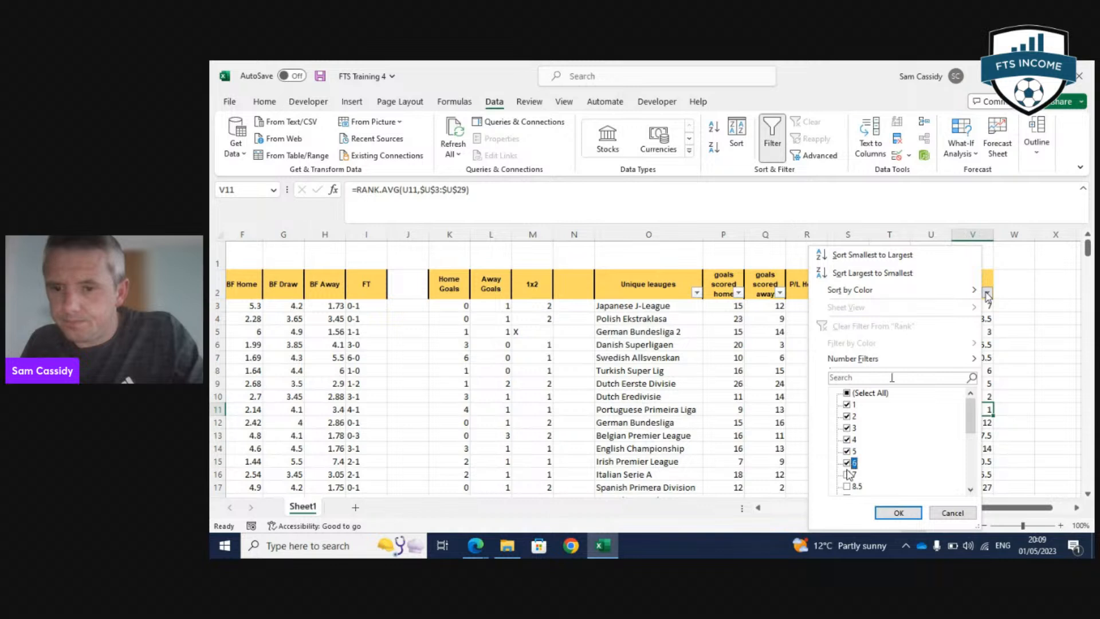
left_click(847, 474)
scroll(848, 476, "down", 2)
scroll(848, 420, "up", 1)
left_click(848, 427)
left_click(848, 438)
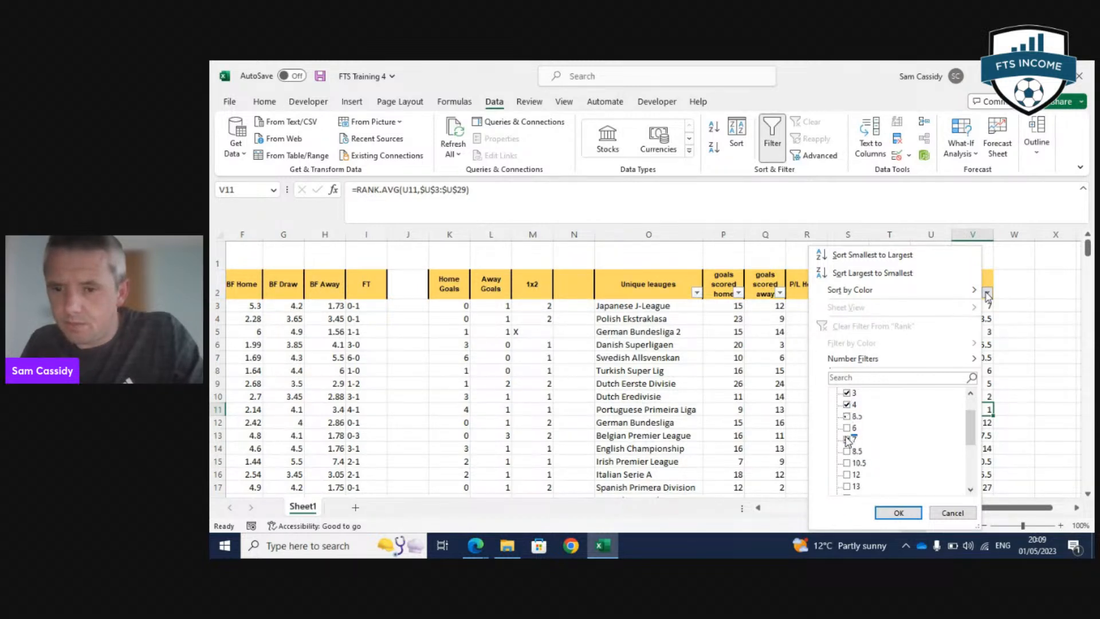
left_click(899, 513)
left_click(978, 434)
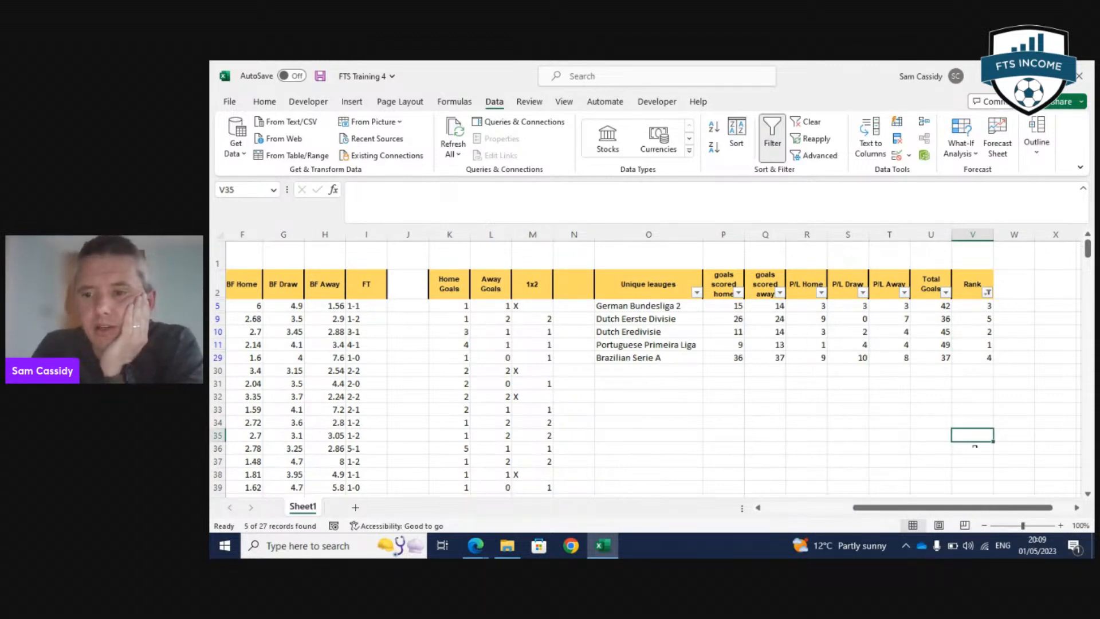
scroll(661, 283, "down", 2)
scroll(659, 284, "up", 2)
Insert a clustered column chart of Total Goals by league from the filtered Unique leauges and Total Goals columns, headings included.
left_click(656, 285)
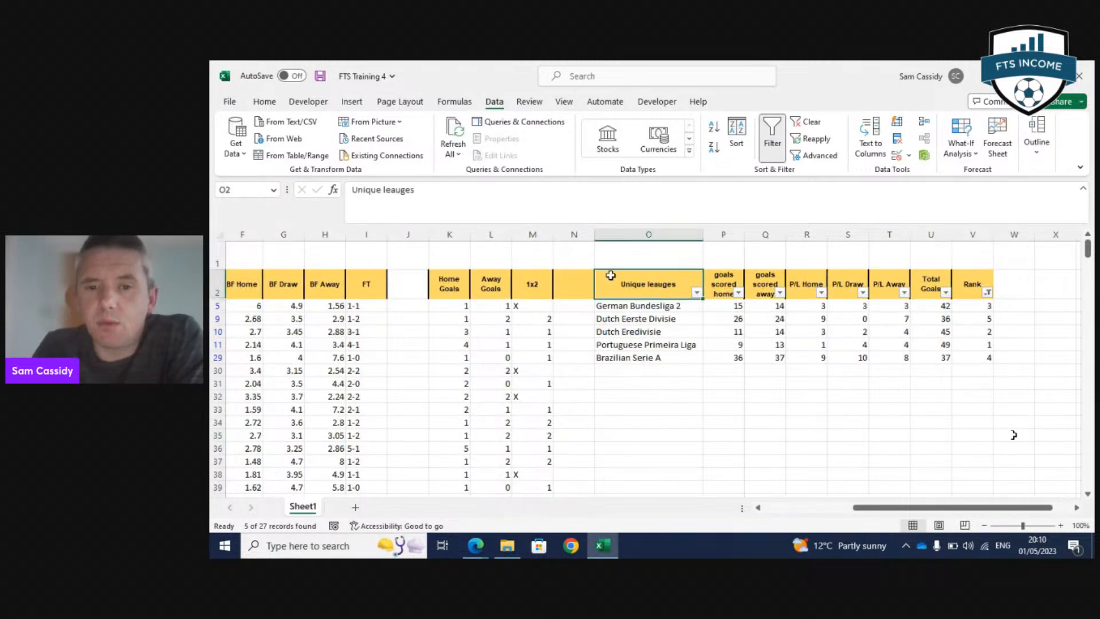
left_click_drag(646, 285, 653, 362)
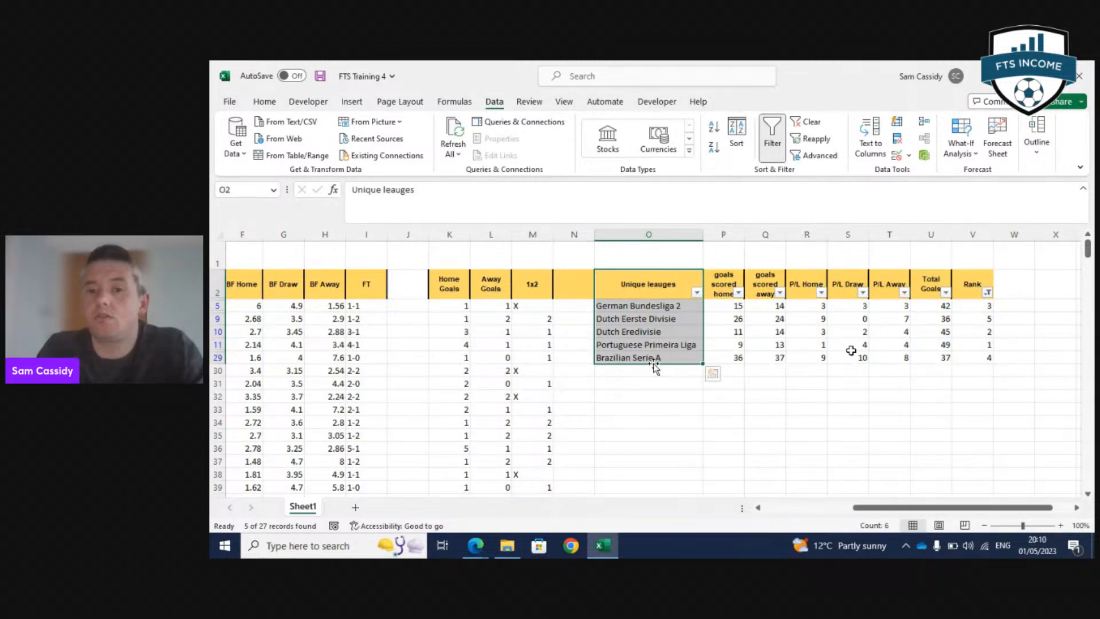
left_click_drag(933, 287, 940, 360)
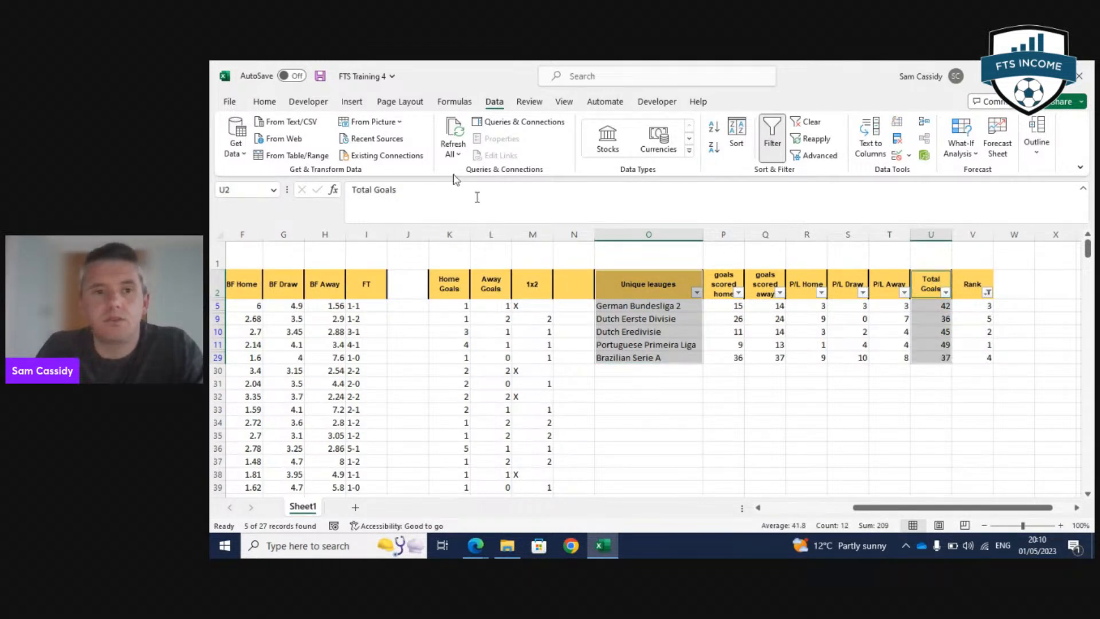
left_click(347, 103)
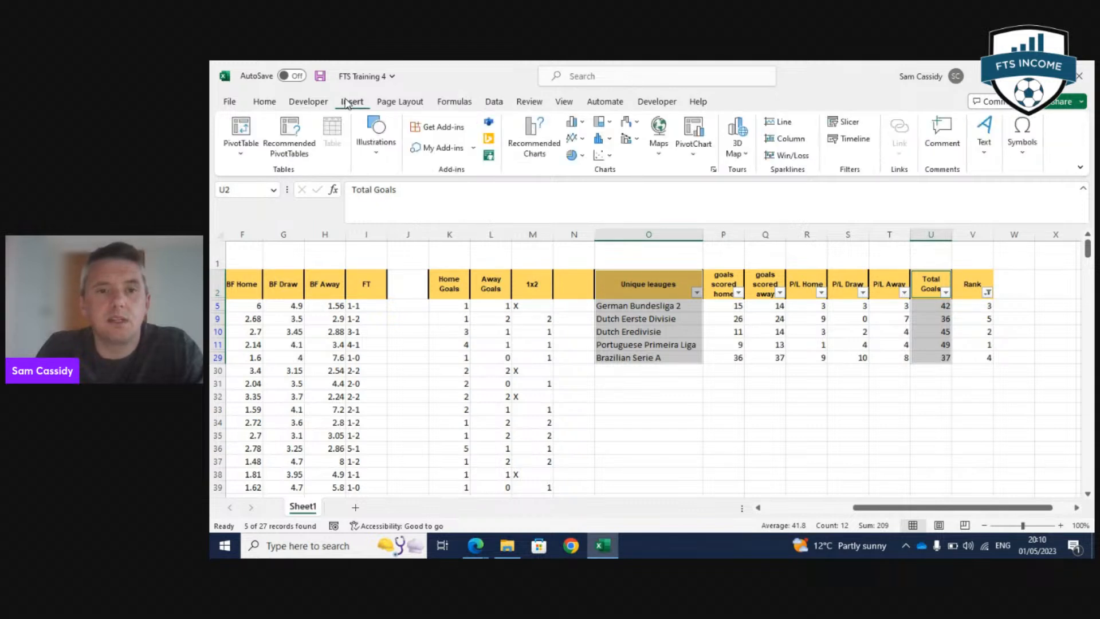
left_click(539, 143)
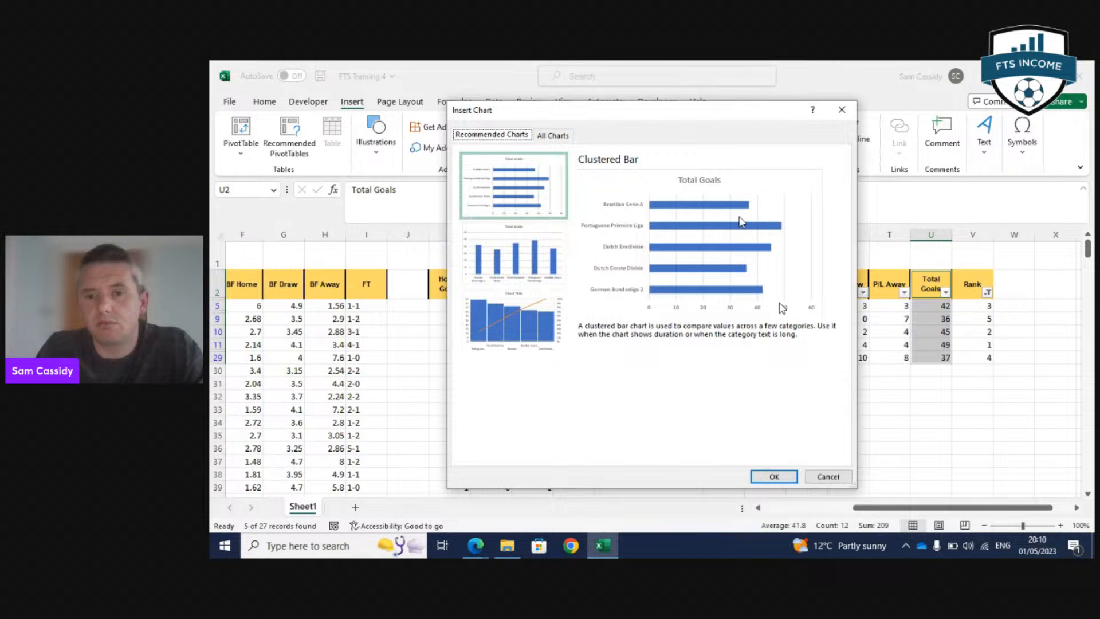
left_click(500, 261)
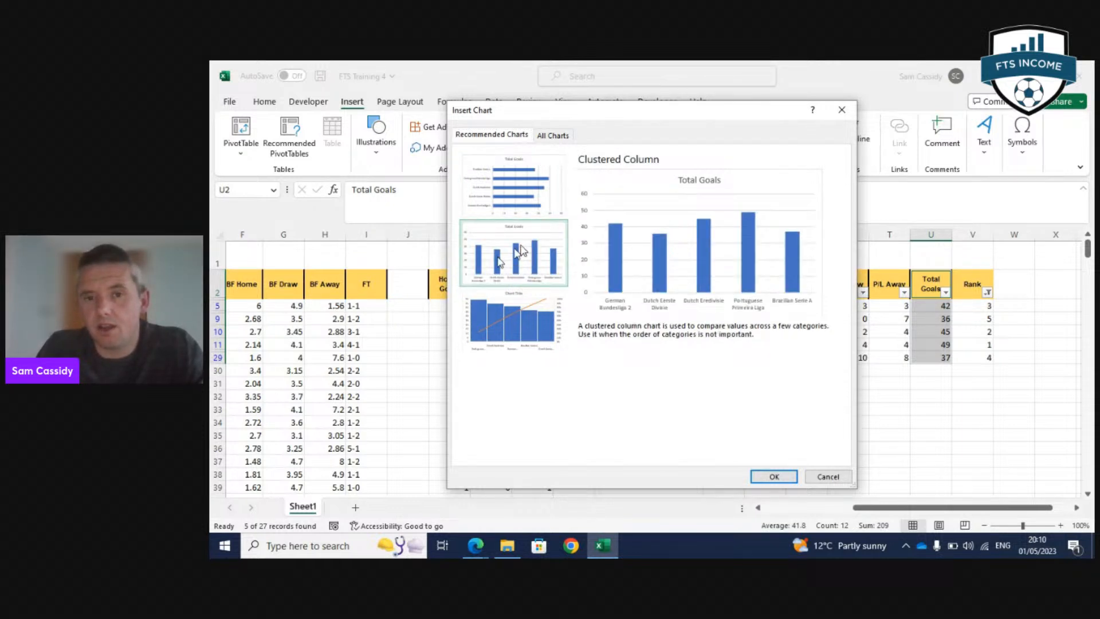
left_click(775, 477)
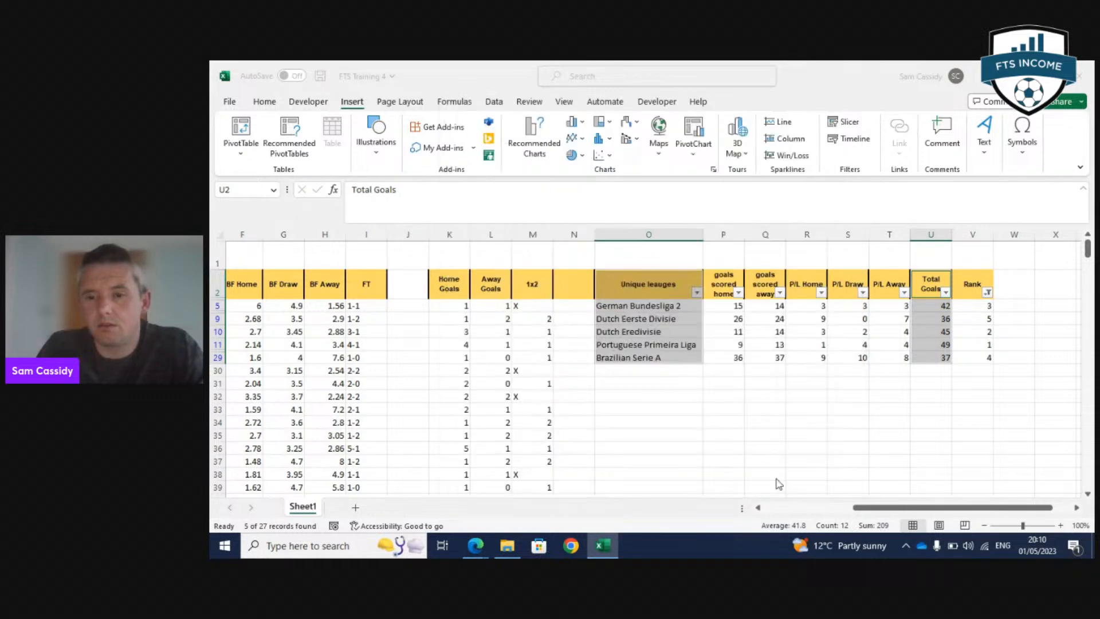
Move the Total Goals chart directly below the filtered league table and widen it to the end of column V.
scroll(781, 348, "down", 1)
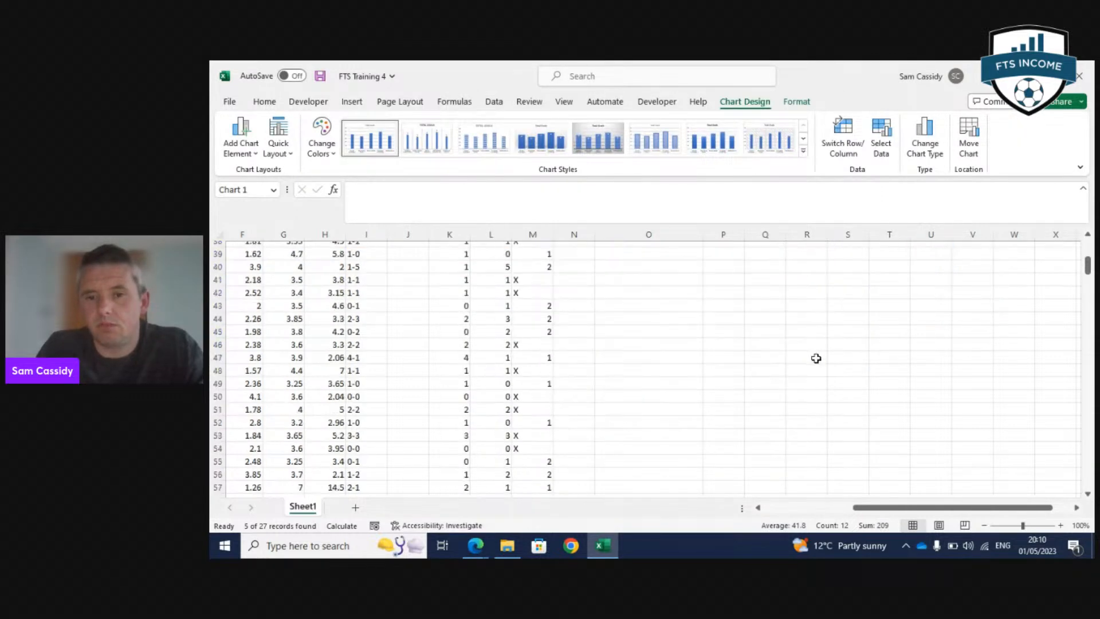
scroll(819, 360, "up", 1)
left_click_drag(757, 304, 859, 397)
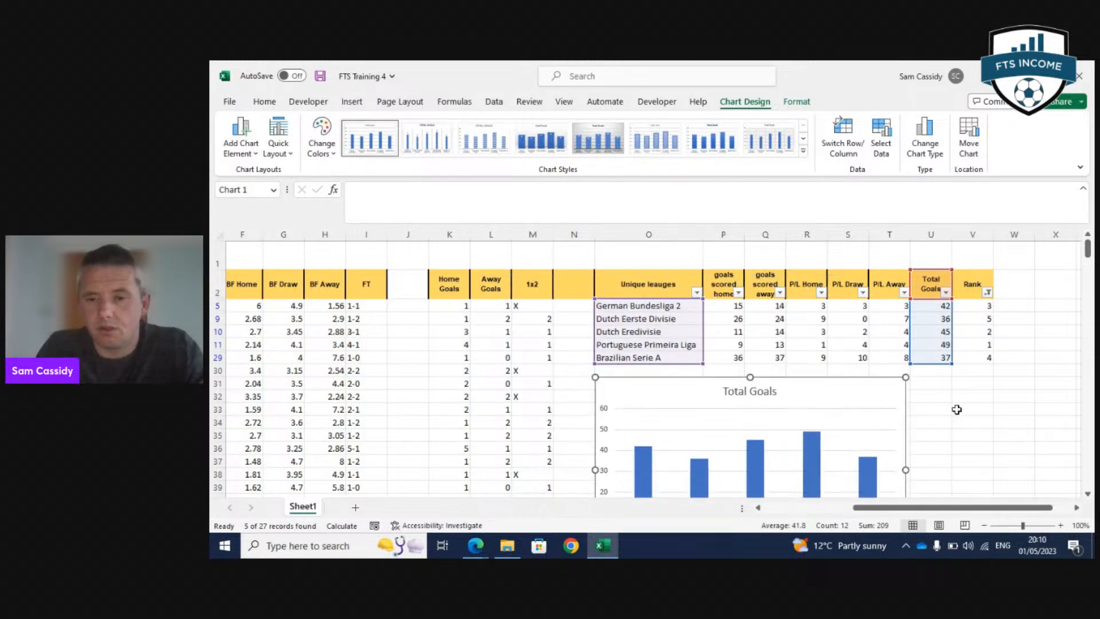
scroll(946, 408, "down", 3)
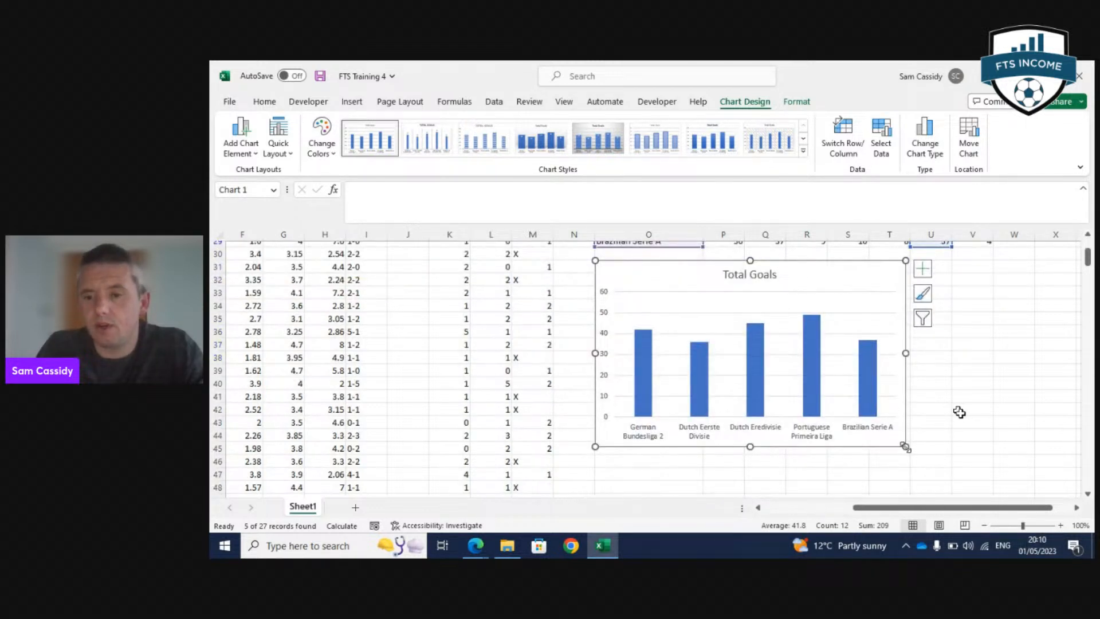
left_click(913, 422)
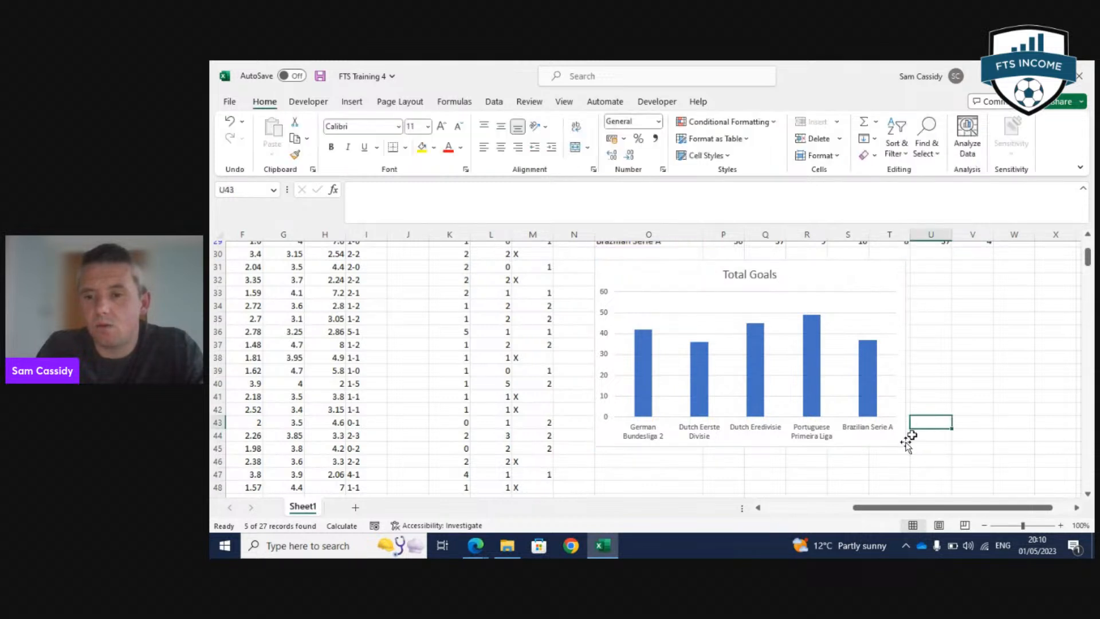
left_click(899, 426)
left_click_drag(907, 448, 990, 446)
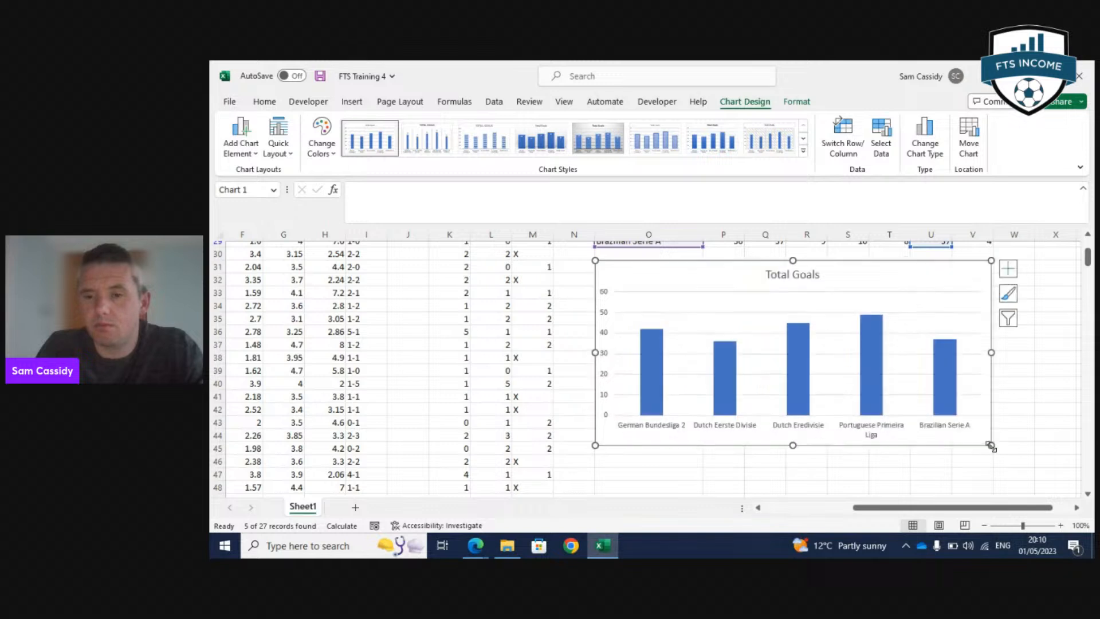
scroll(883, 389, "up", 3)
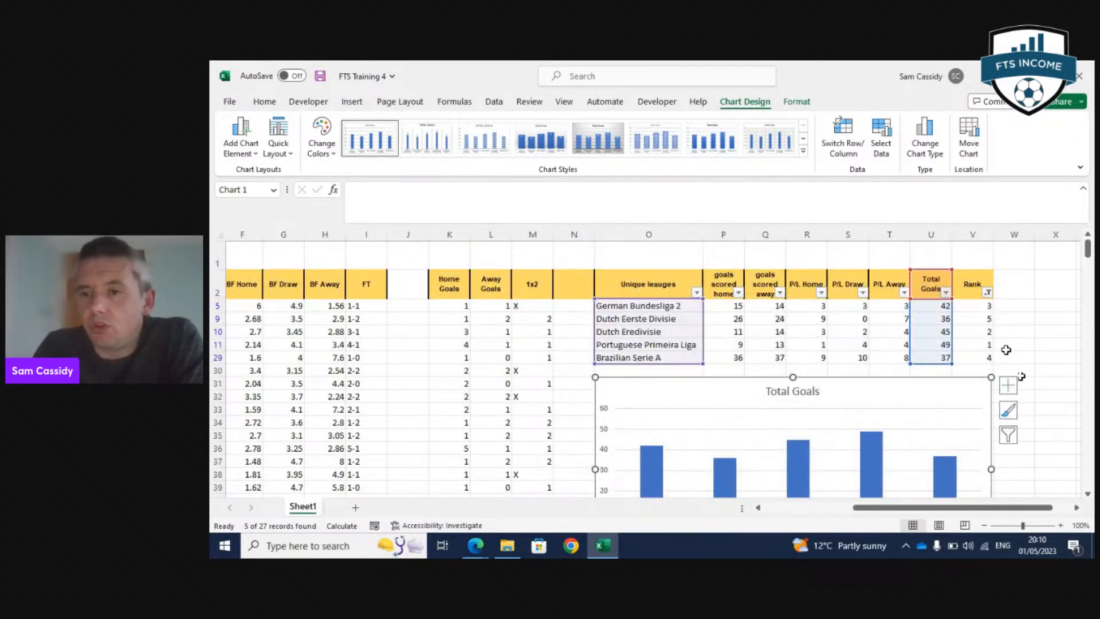
Add data labels to the Total Goals columns in the chart and compare them with the table's totals.
scroll(798, 386, "down", 2)
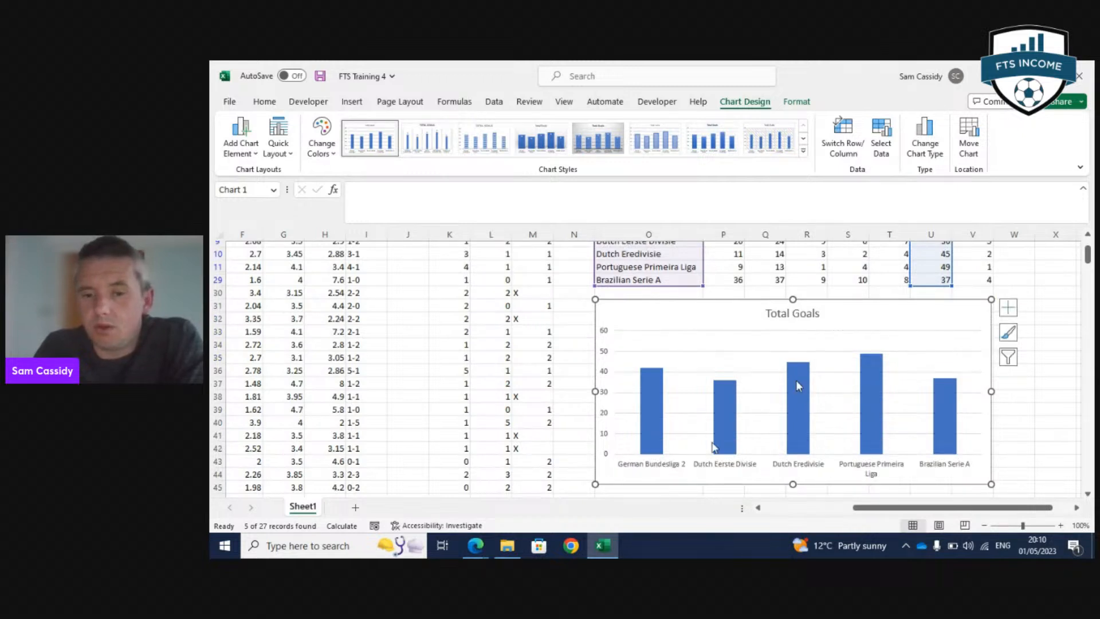
left_click(644, 395)
right_click(644, 394)
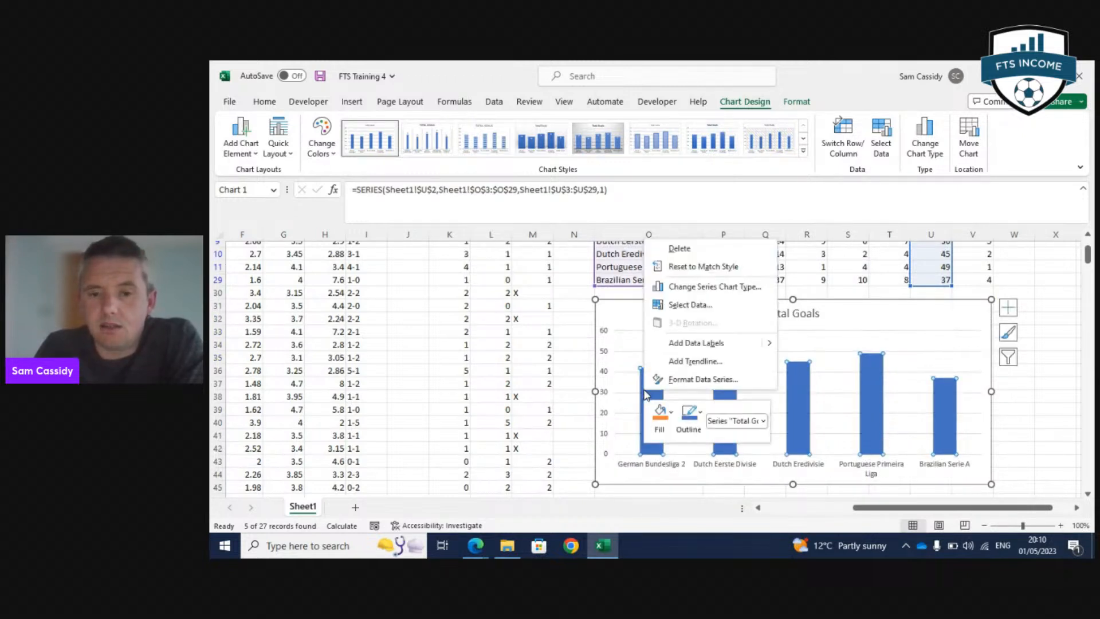
left_click(696, 347)
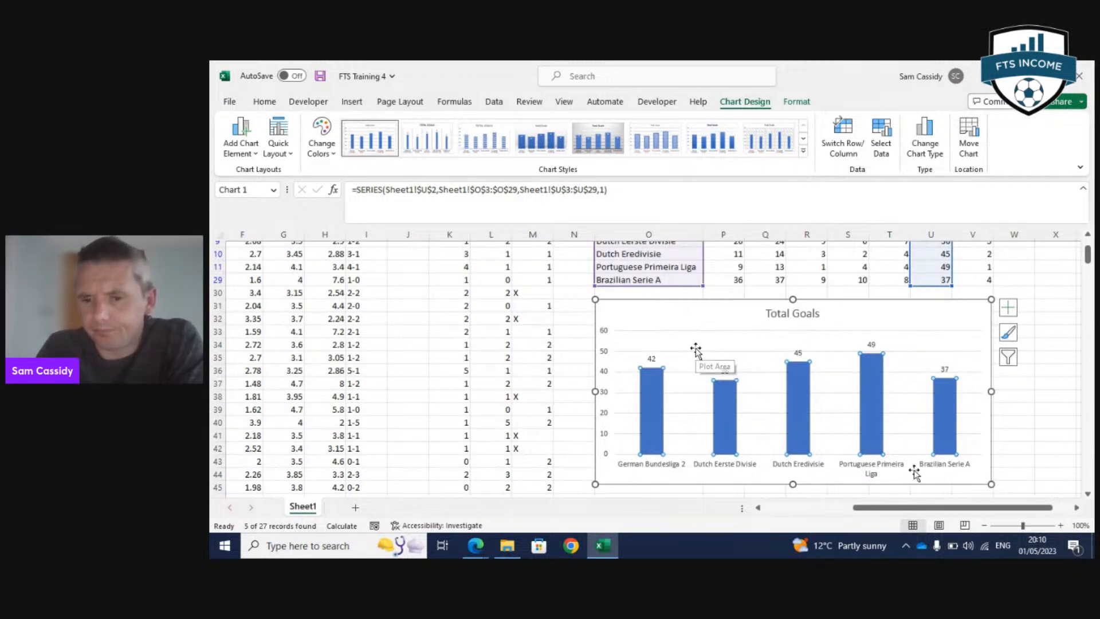
scroll(913, 469, "up", 2)
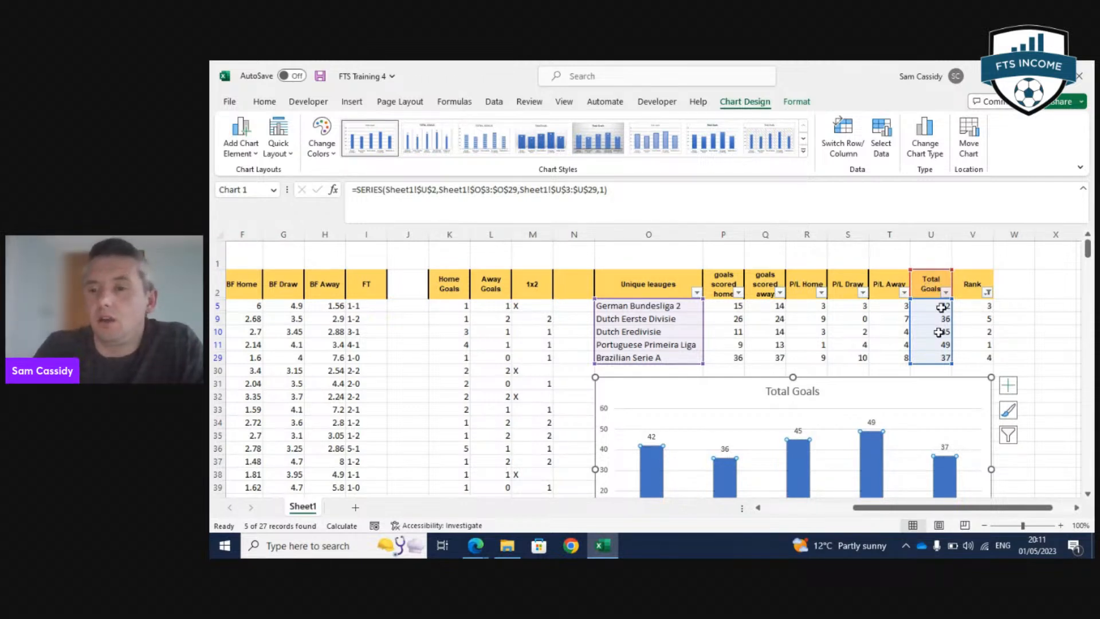
scroll(942, 335, "down", 2)
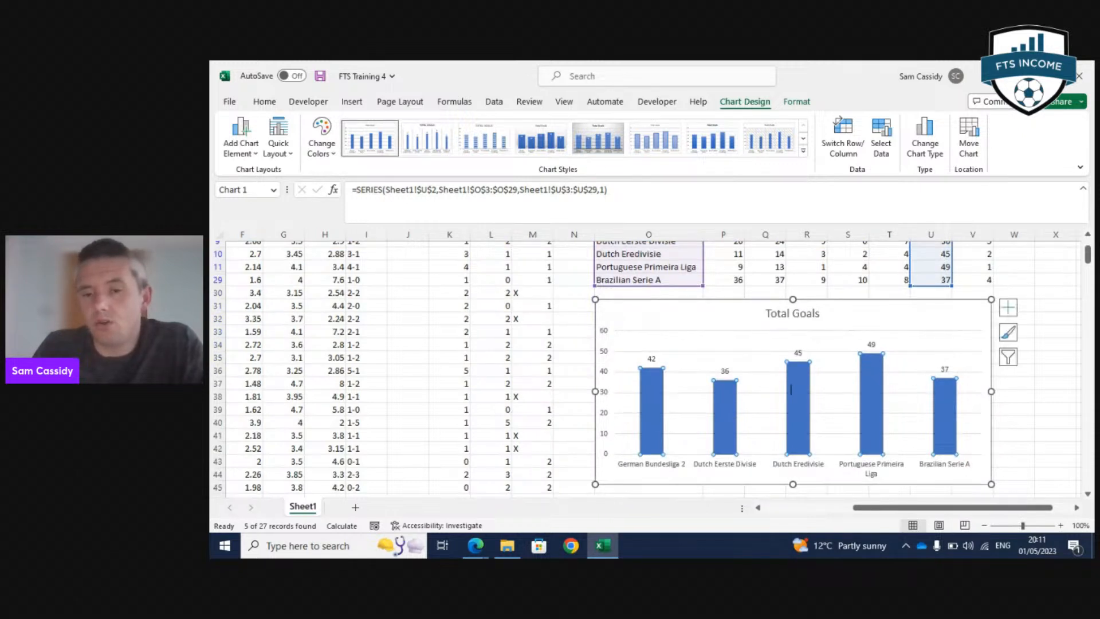
mouse_move(792, 390)
scroll(792, 390, "up", 2)
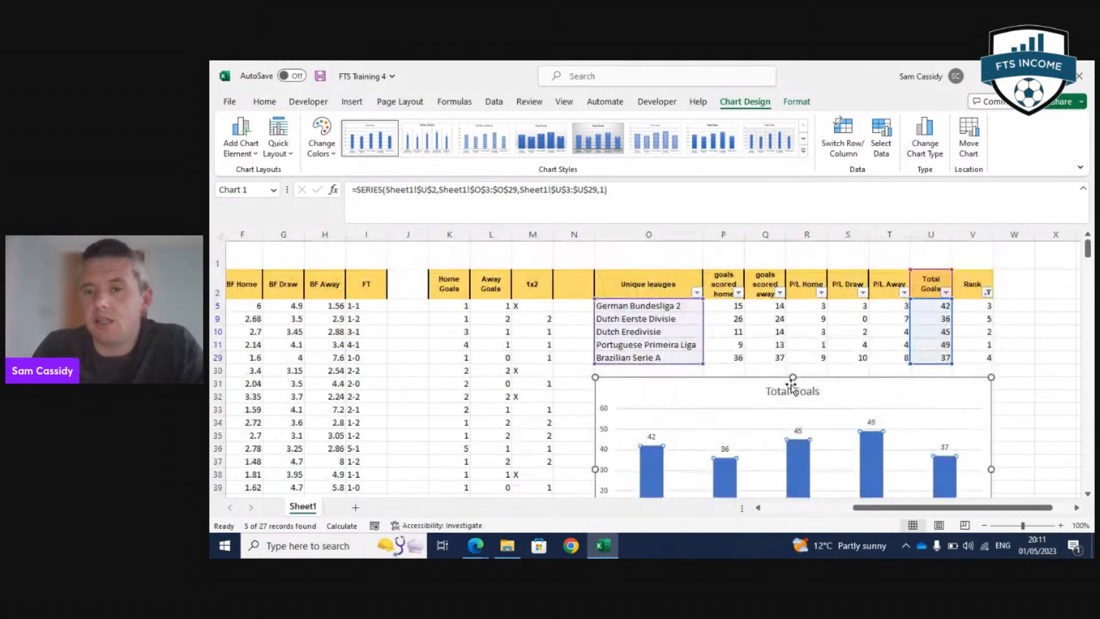
Change the Total Goals chart from clustered column to a line chart.
right_click(720, 398)
left_click(759, 292)
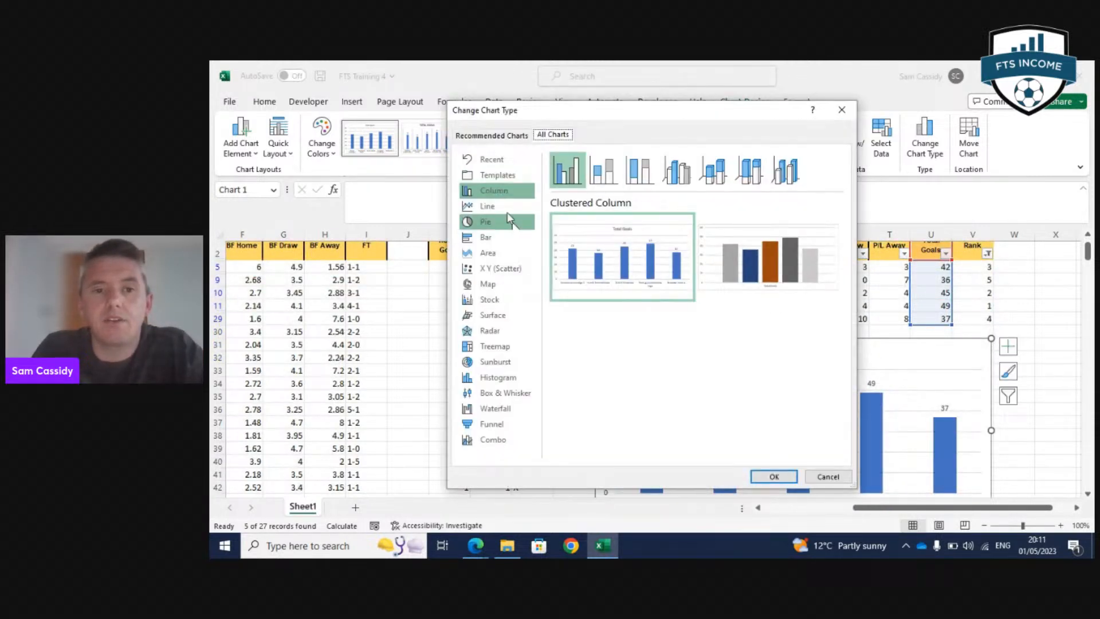
left_click(506, 210)
mouse_move(610, 249)
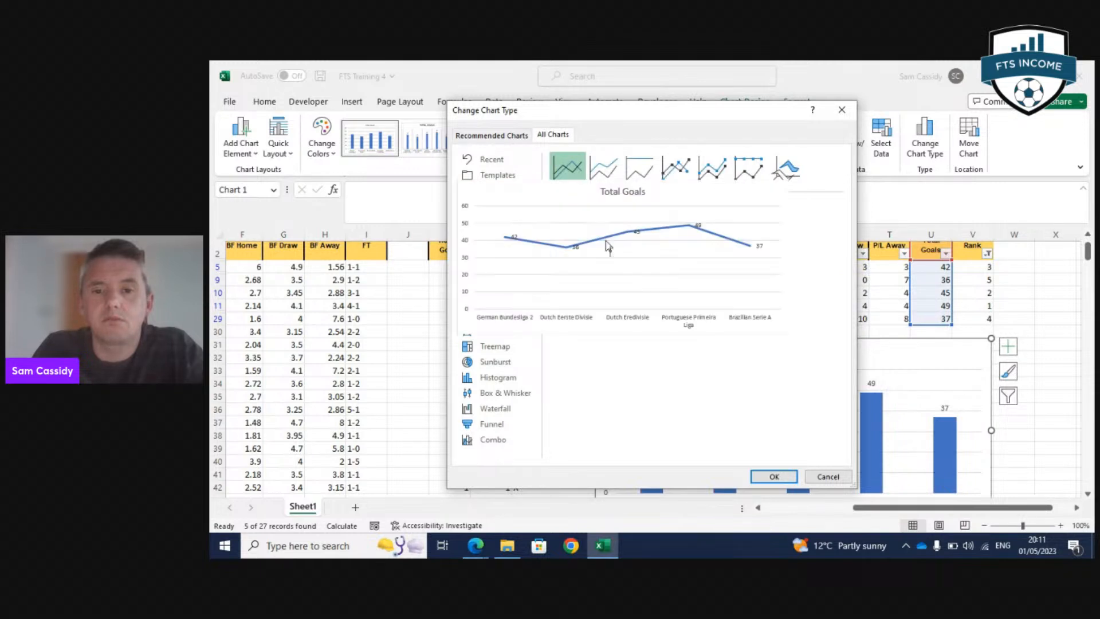
left_click(773, 476)
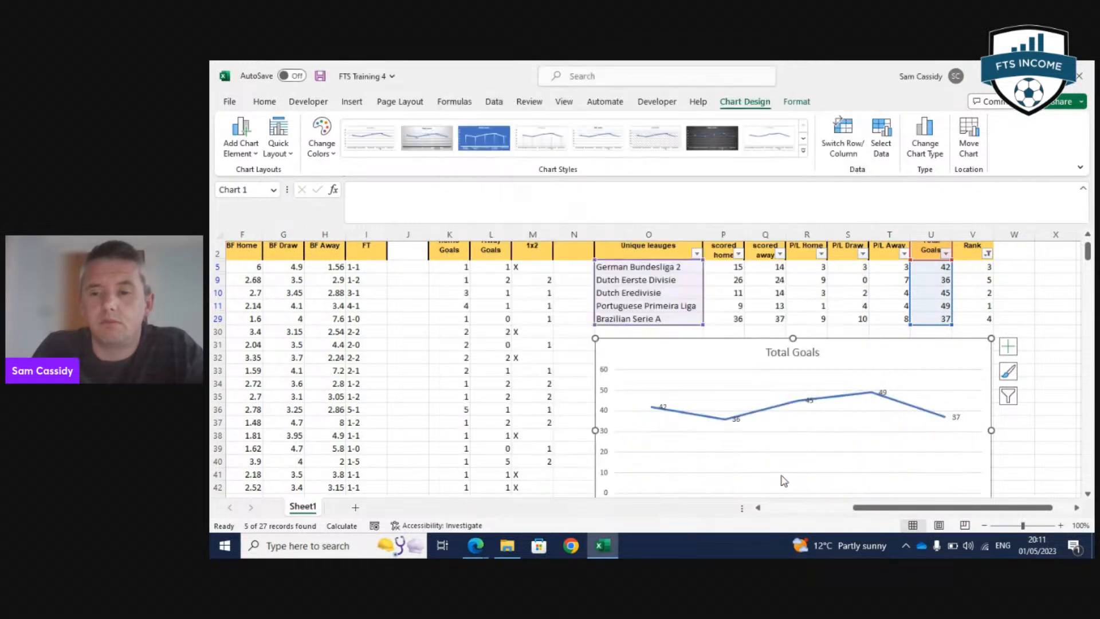
scroll(784, 475, "up", 1)
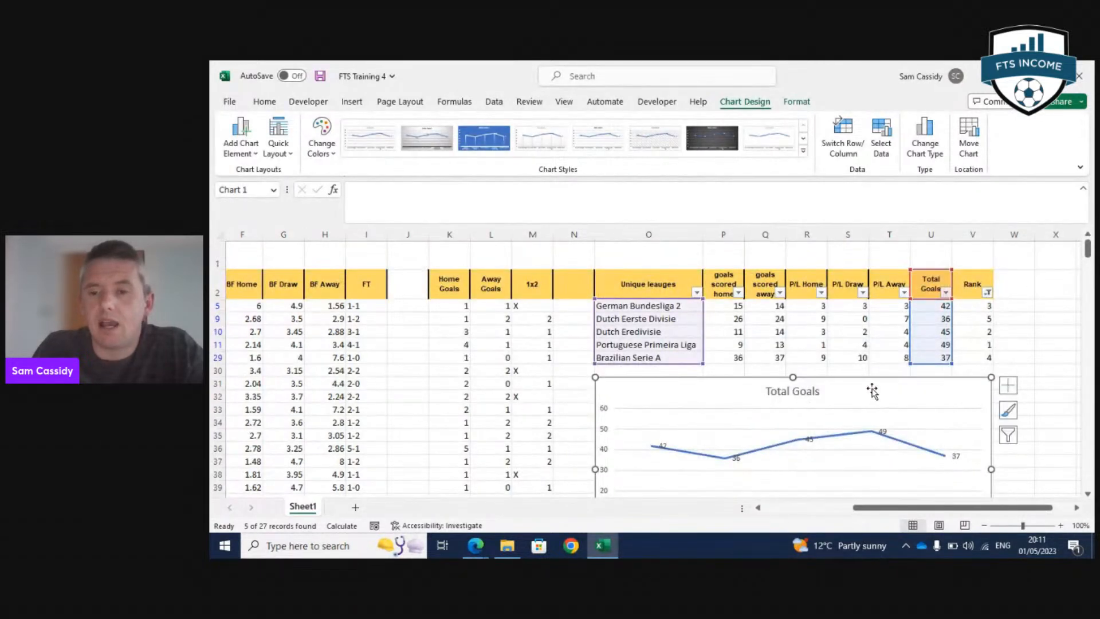
Extend the line chart's data range to include the P/L Draw and P/L Away columns alongside Total Goals.
right_click(871, 389)
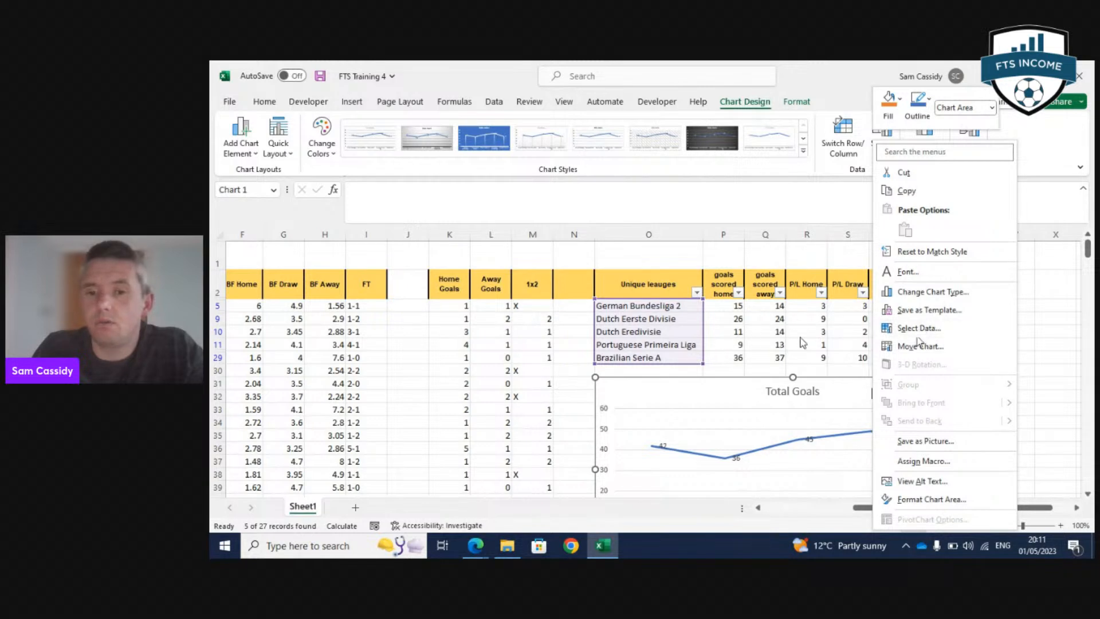
left_click(833, 350)
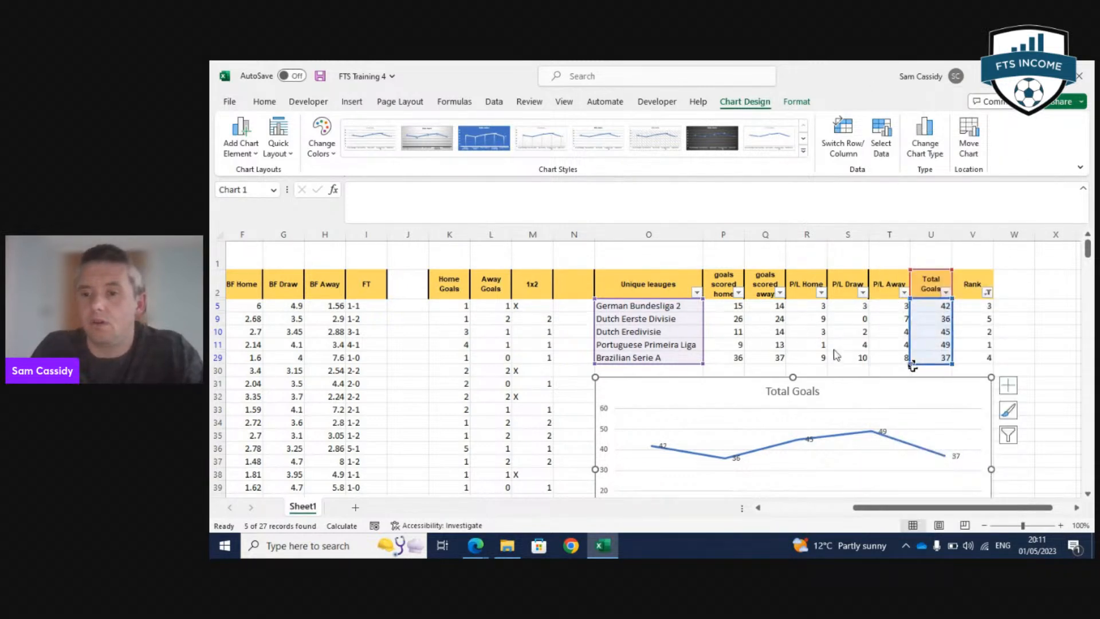
left_click_drag(911, 366, 833, 367)
scroll(830, 435, "down", 3)
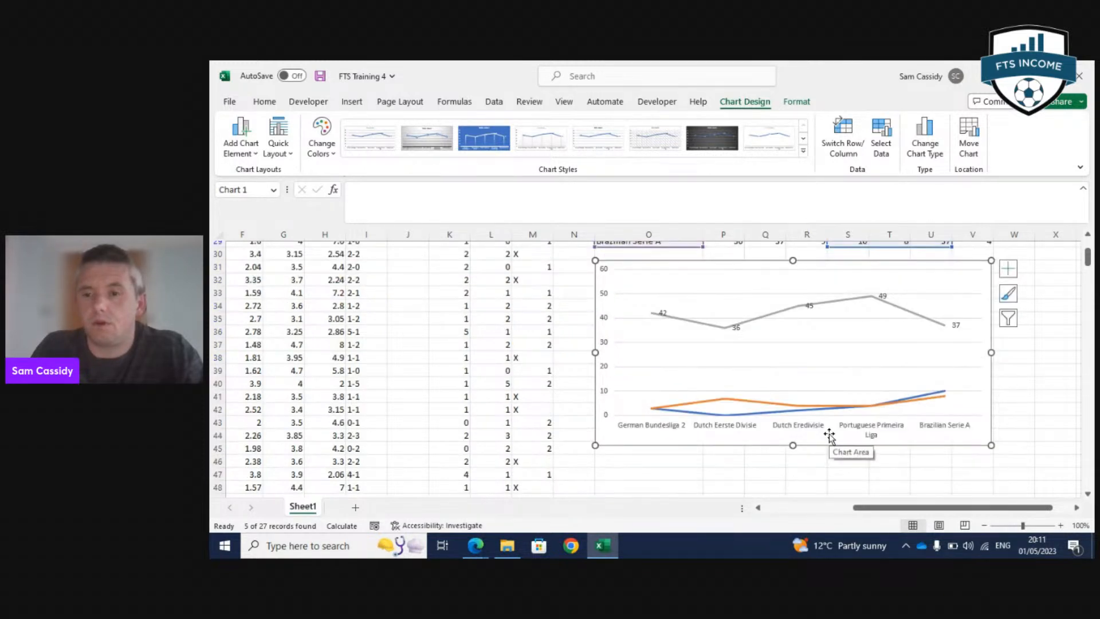
Add a legend to the line chart to identify its three data series.
scroll(870, 433, "up", 10)
scroll(882, 429, "down", 10)
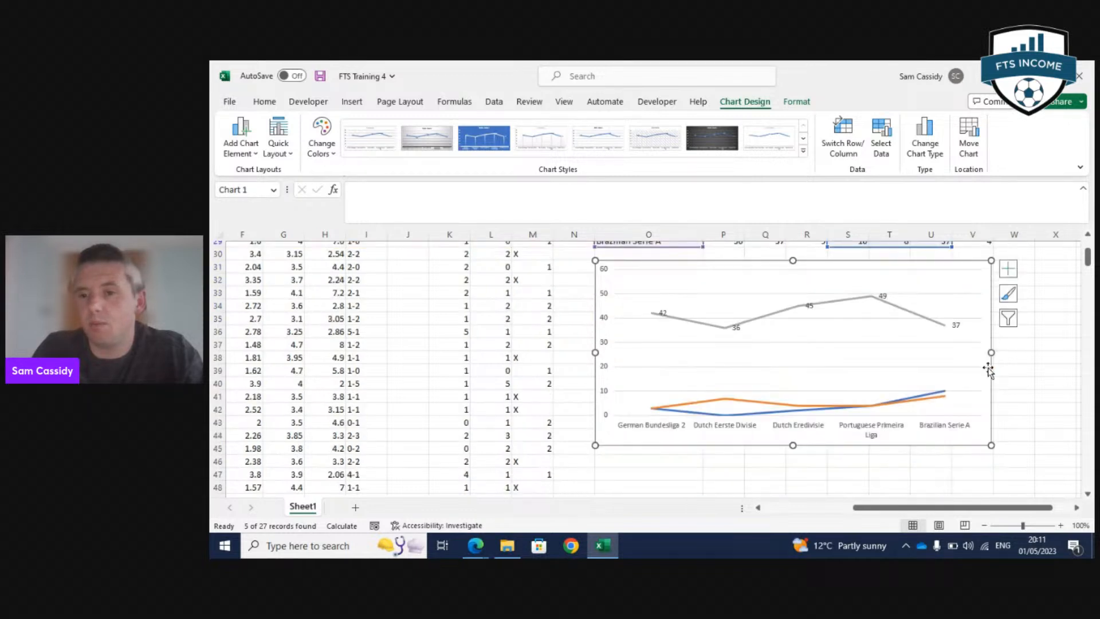
left_click(1008, 268)
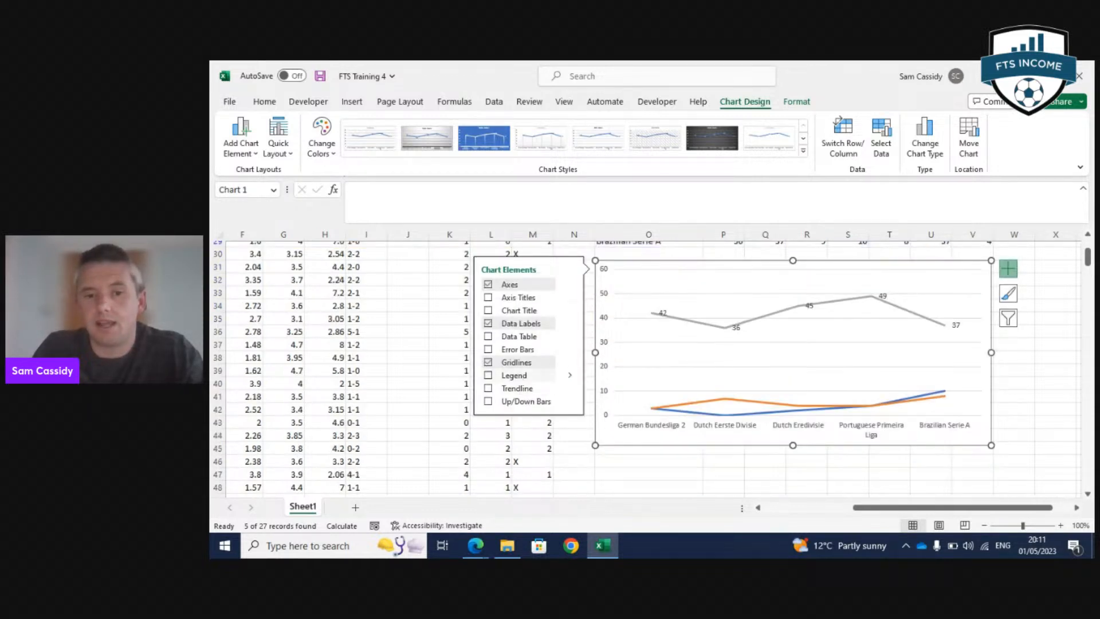
left_click(519, 378)
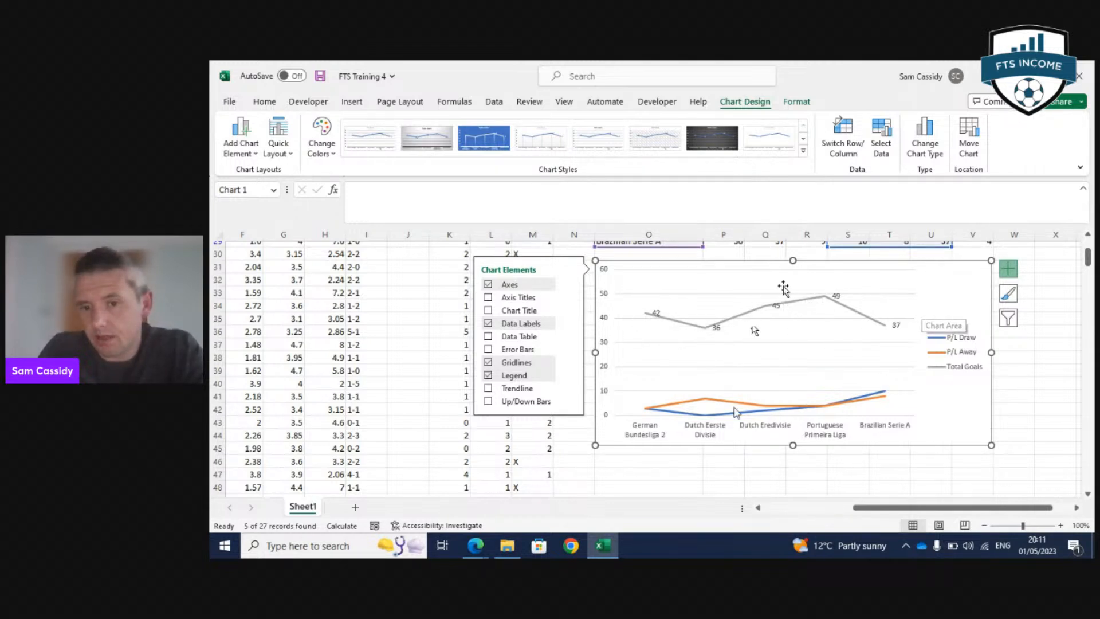
Extend the line chart's data range to include the P/L Home column and review the four plotted series.
mouse_move(653, 408)
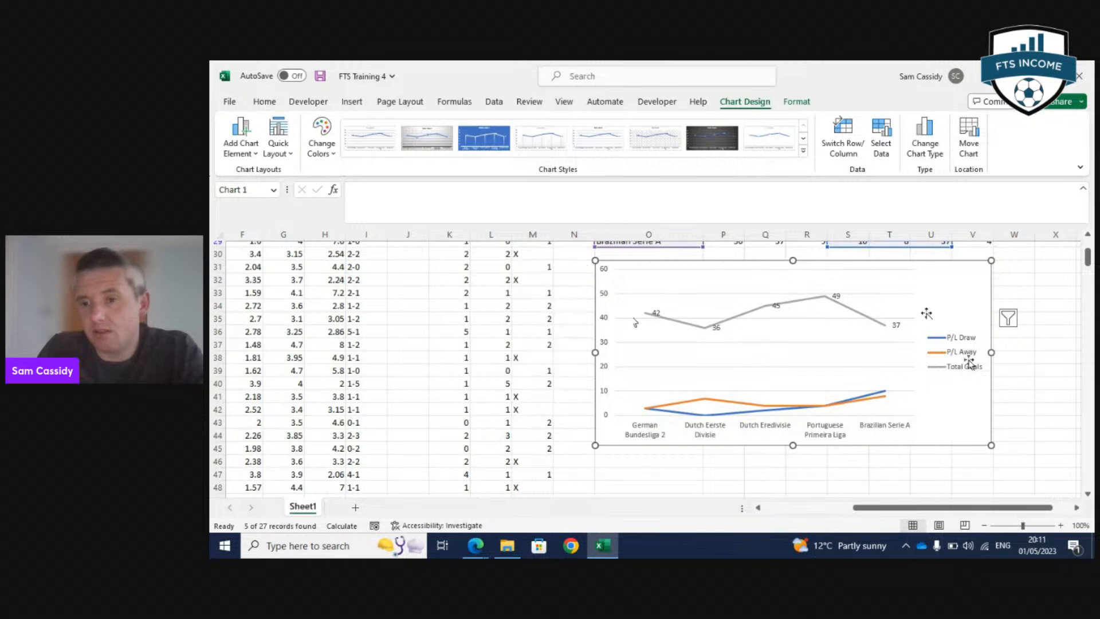
scroll(968, 373, "up", 2)
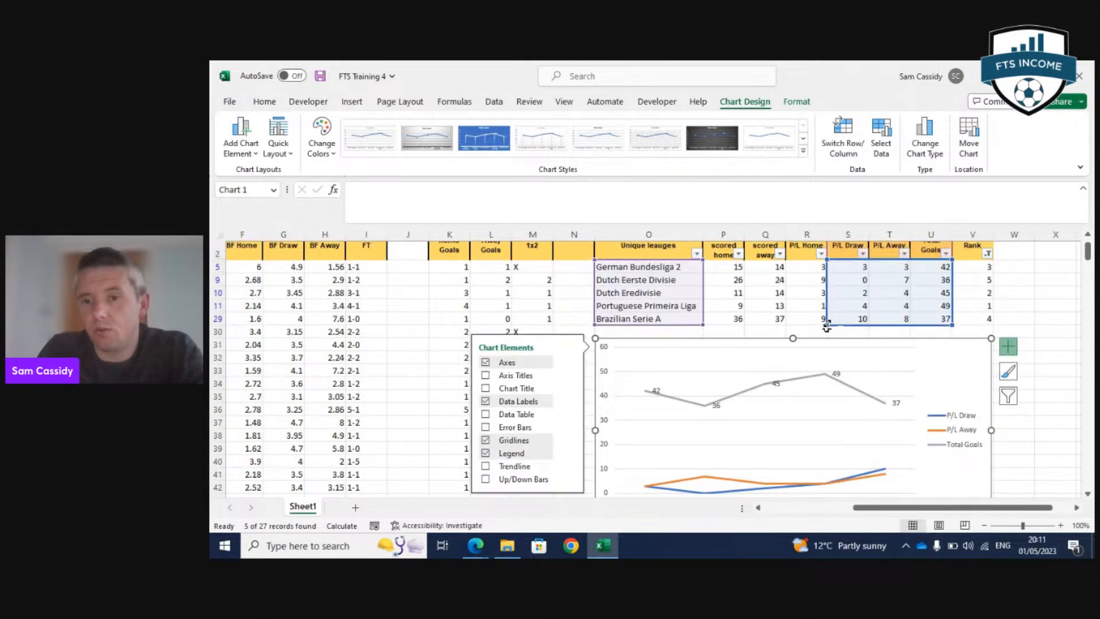
left_click_drag(827, 327, 789, 326)
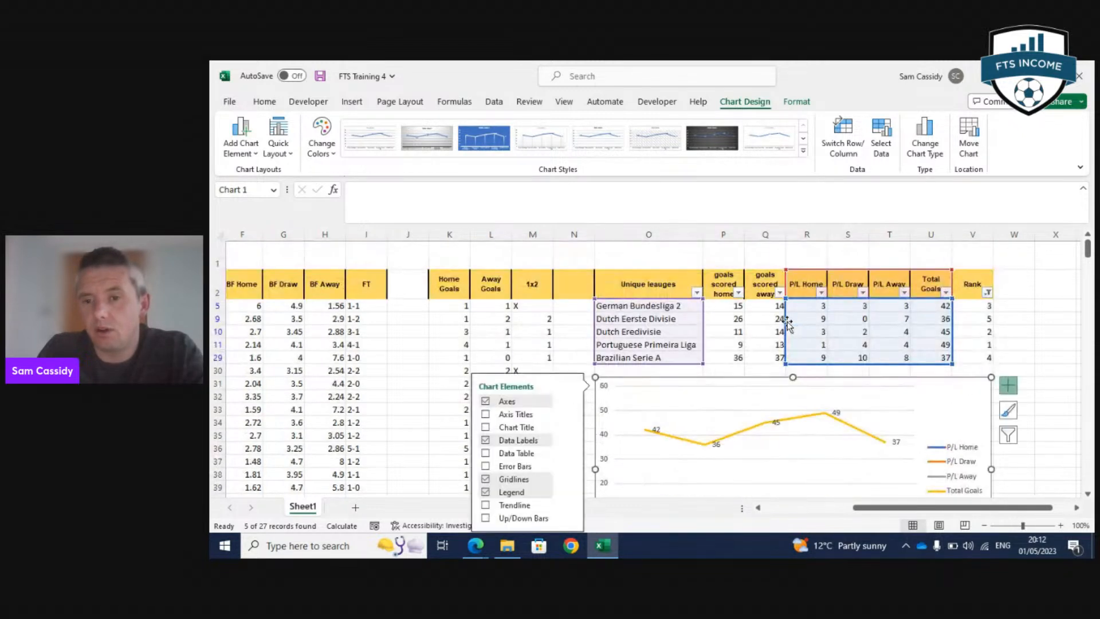
scroll(856, 386, "down", 2)
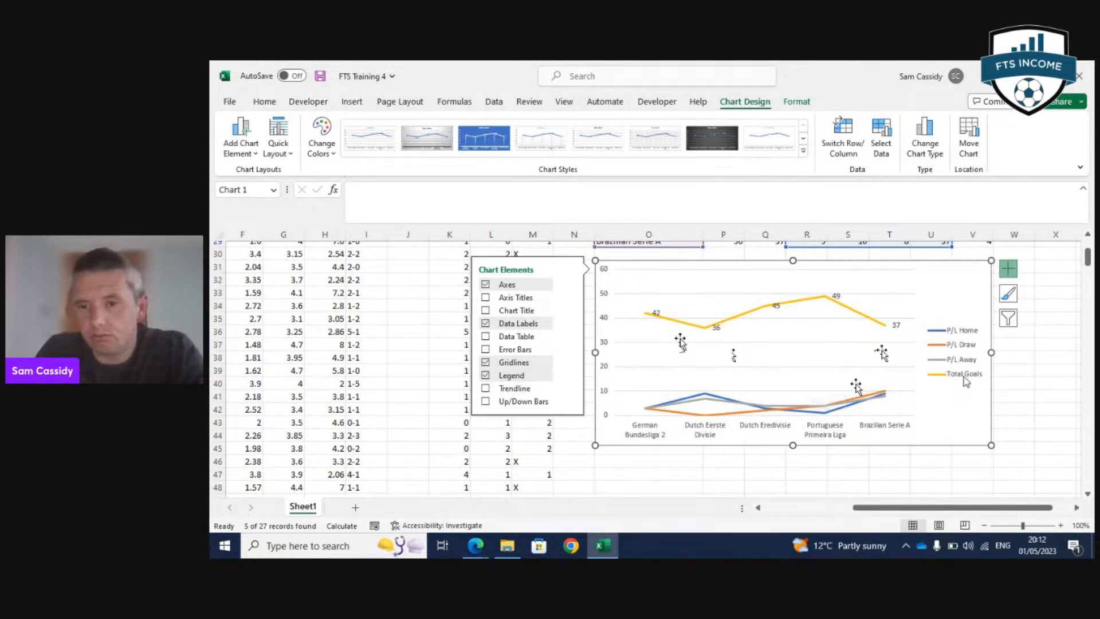
scroll(812, 388, "up", 2)
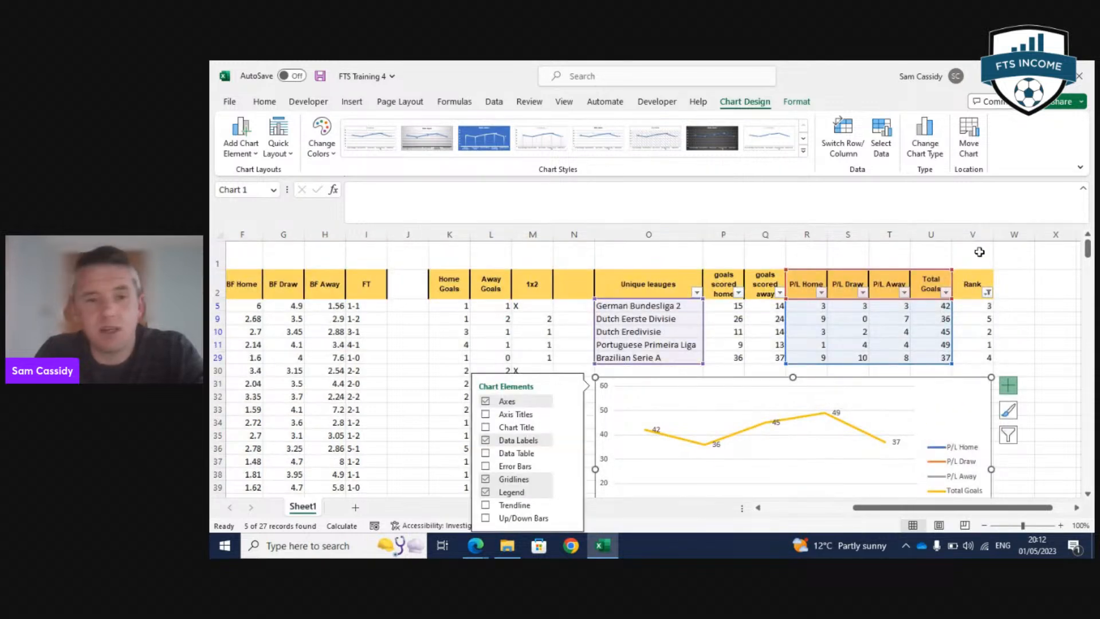
left_click(656, 369)
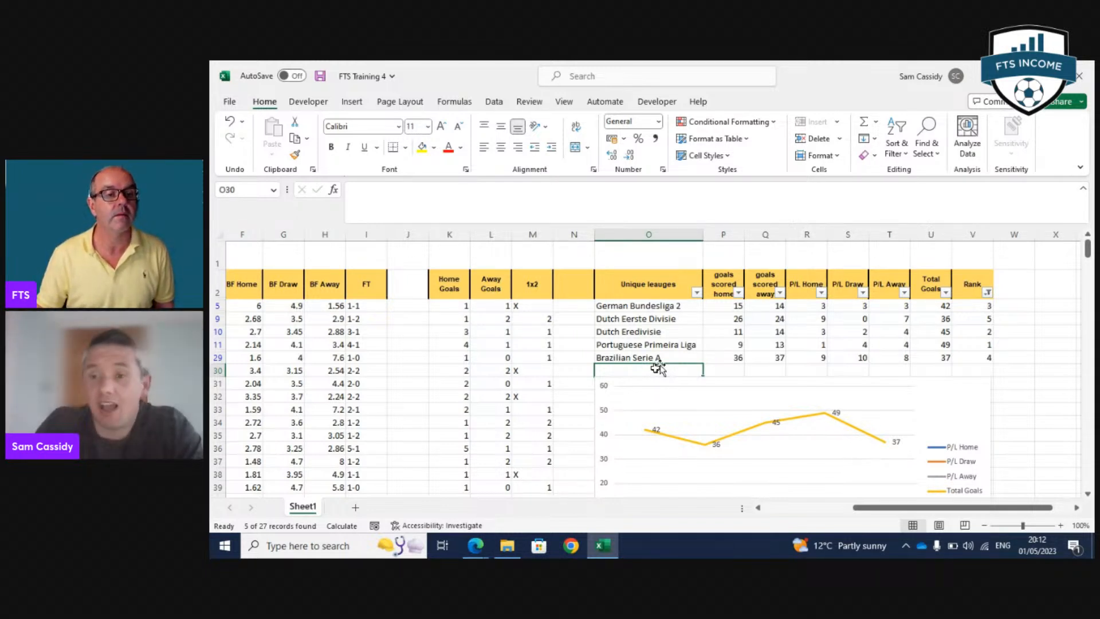
scroll(671, 378, "down", 2)
scroll(670, 379, "up", 2)
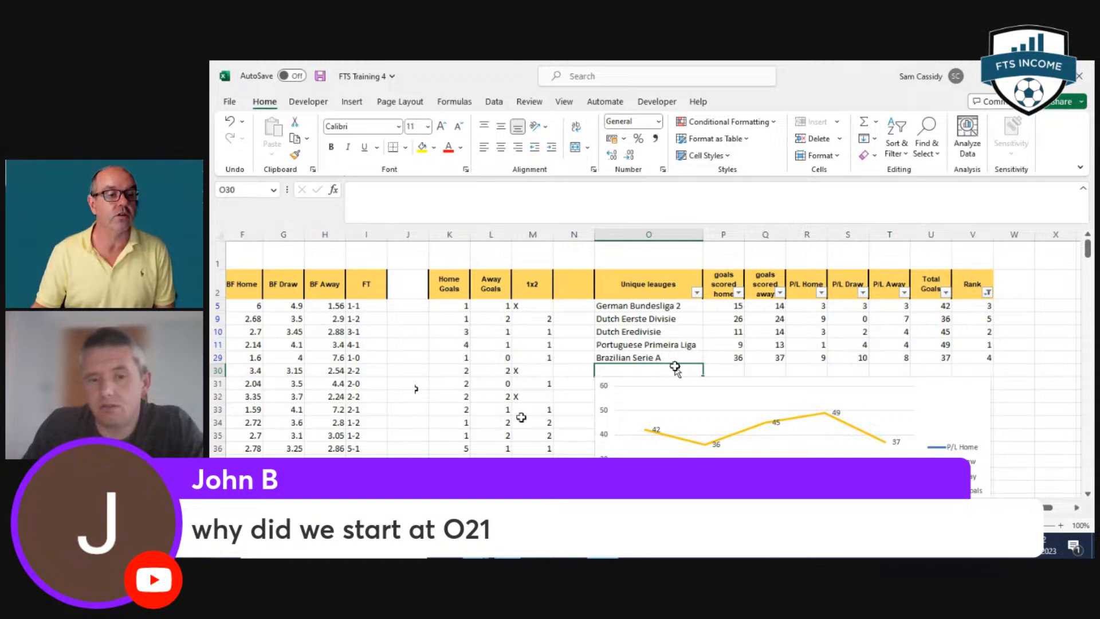
left_click_drag(570, 487, 461, 306)
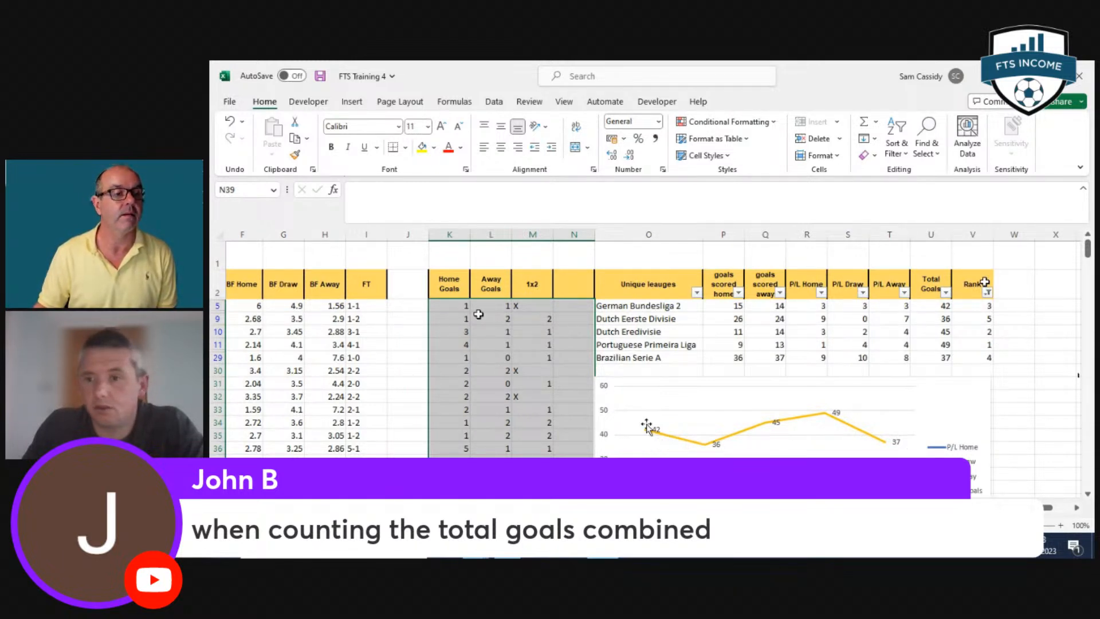
left_click(667, 304)
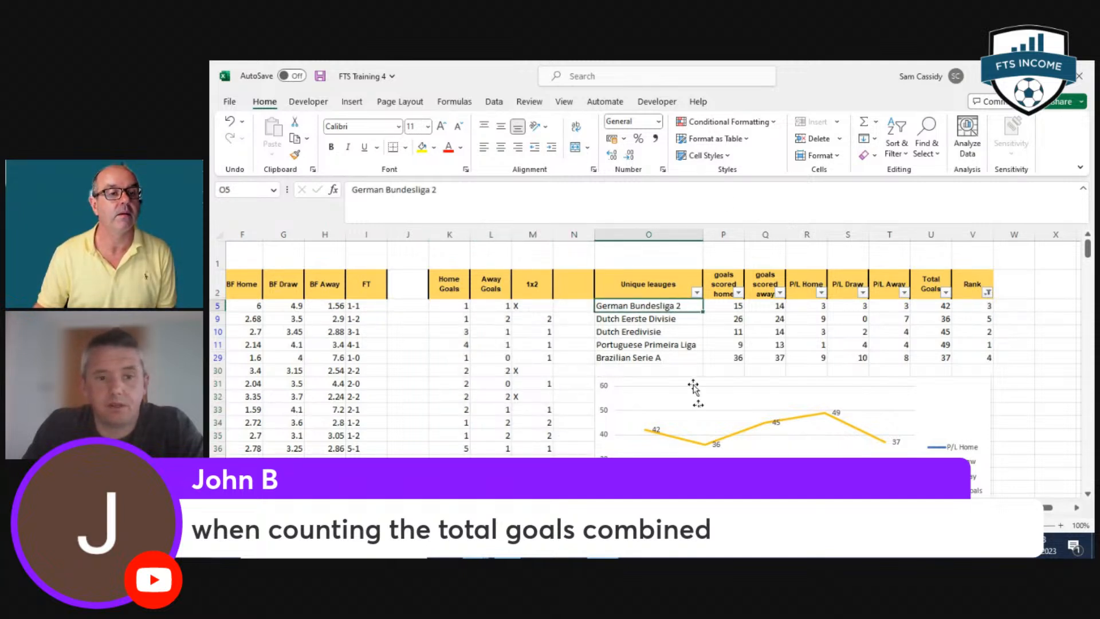
Remove the top-five restriction from the Rank filter so that every league is listed.
left_click(989, 305)
left_click(988, 292)
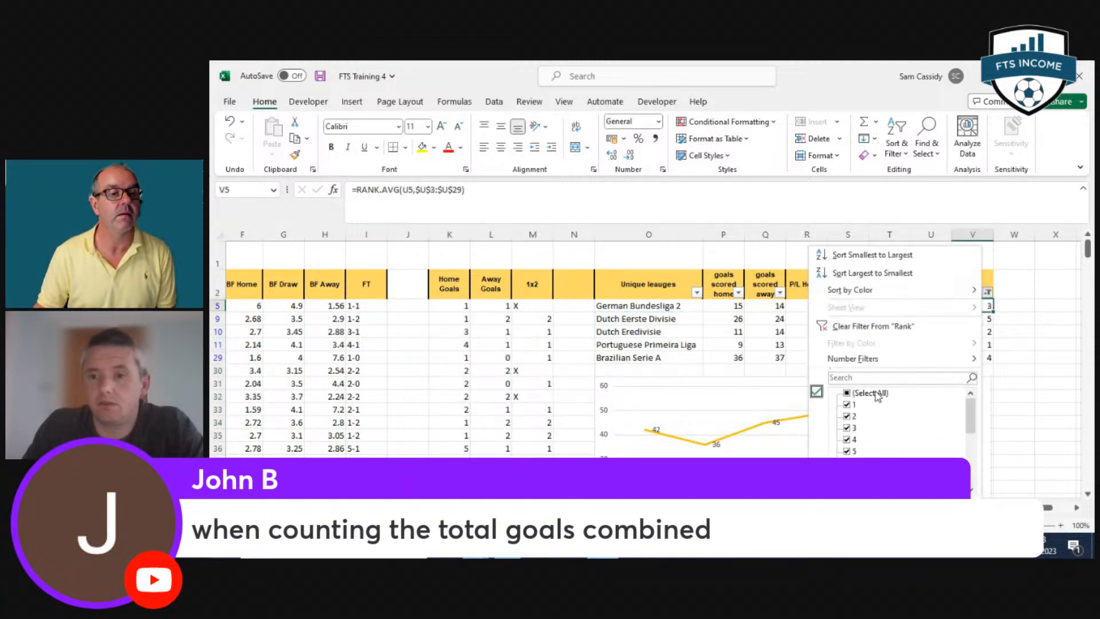
left_click(904, 514)
left_click(735, 383)
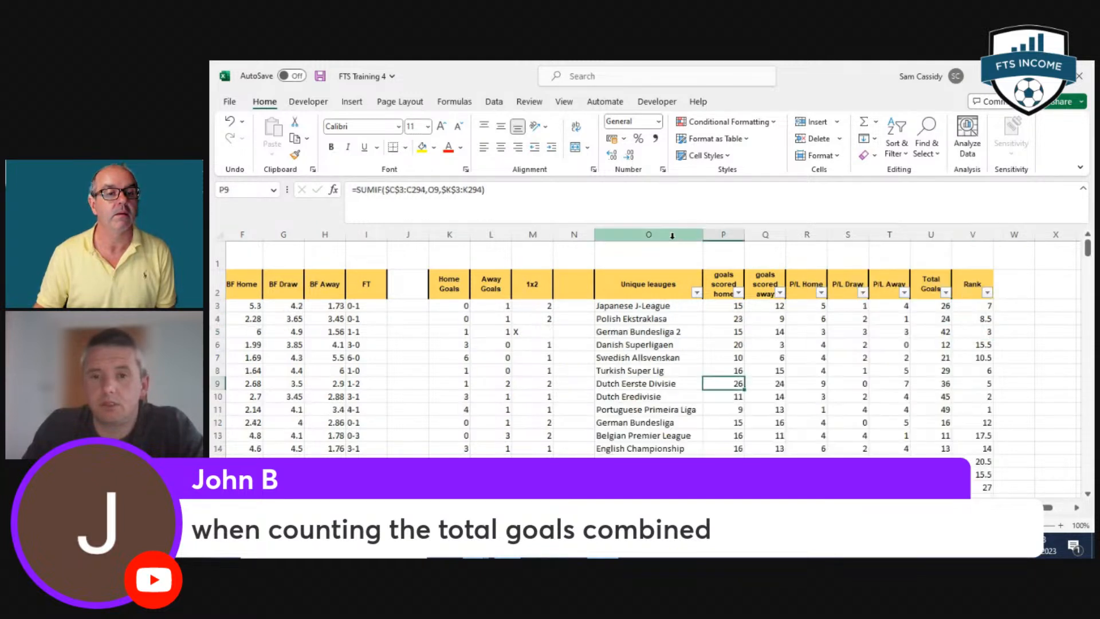
Check the unique leagues list and inspect the English Premier League's Total Goals formula in U21.
left_click(677, 235)
scroll(664, 421, "down", 3)
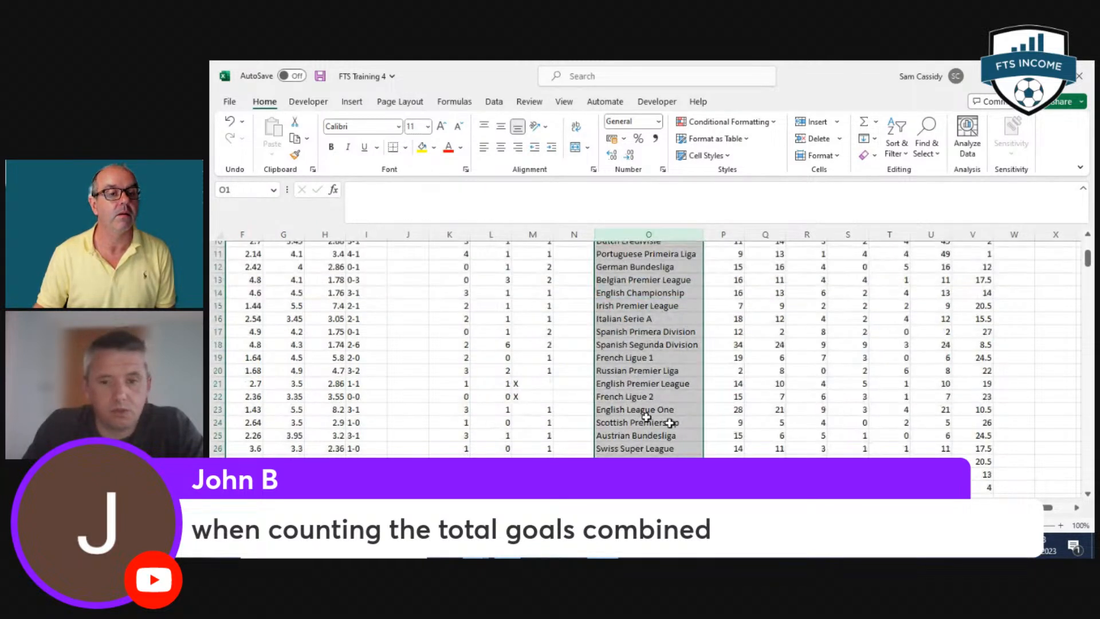
left_click(657, 385)
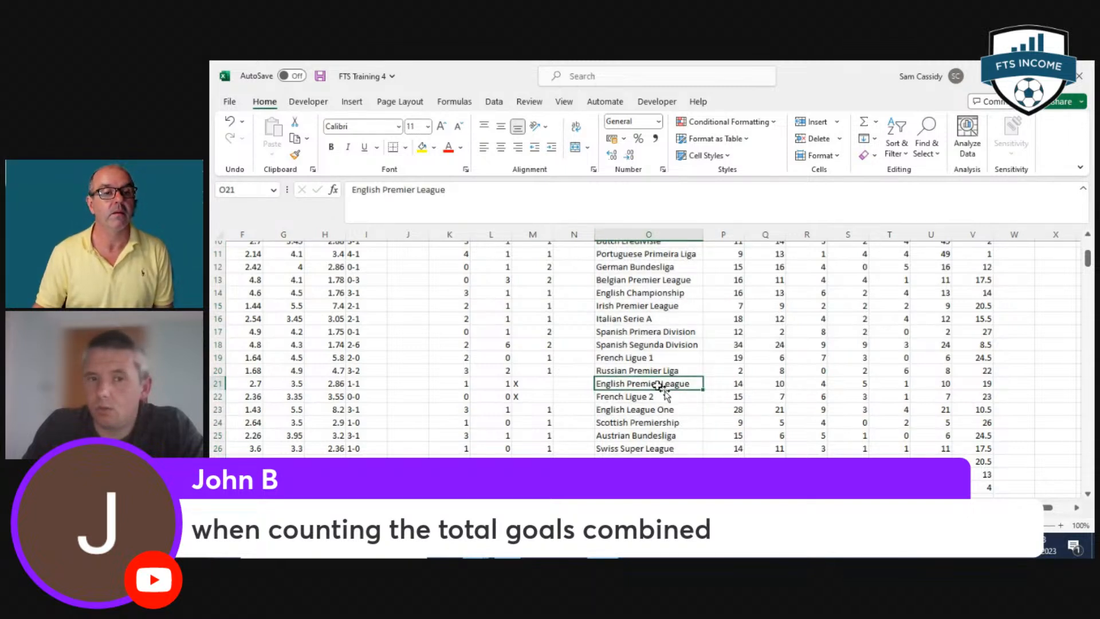
left_click(948, 383)
scroll(948, 383, "up", 3)
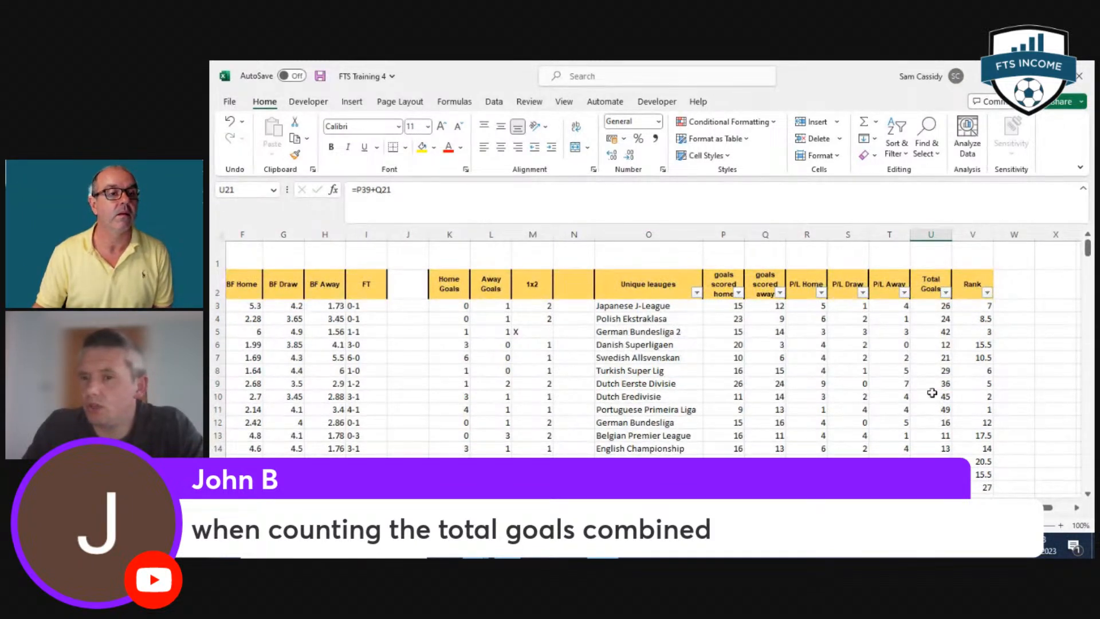
Check the rank formula in V3 and refill it down the Rank column to the last league in row 29.
left_click(977, 304)
left_click(697, 203)
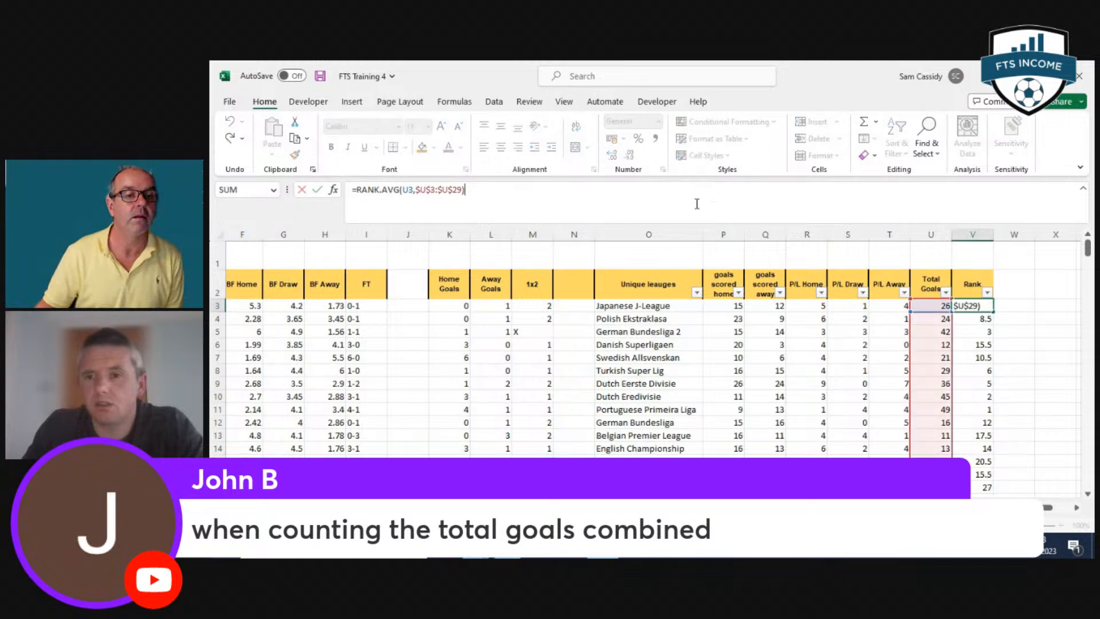
key("Return")
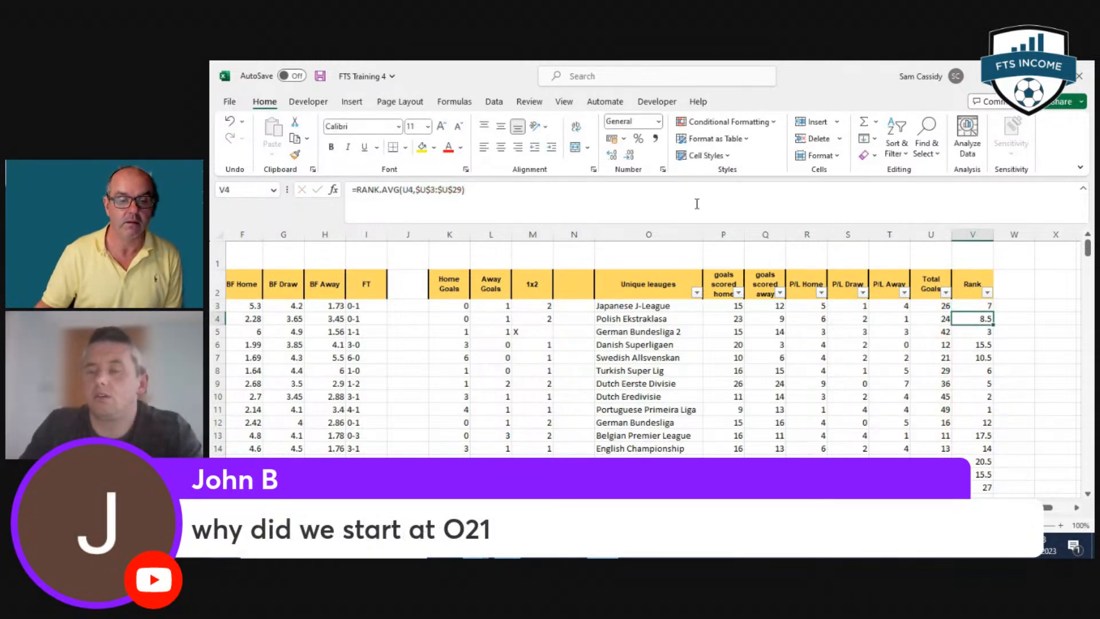
left_click(981, 305)
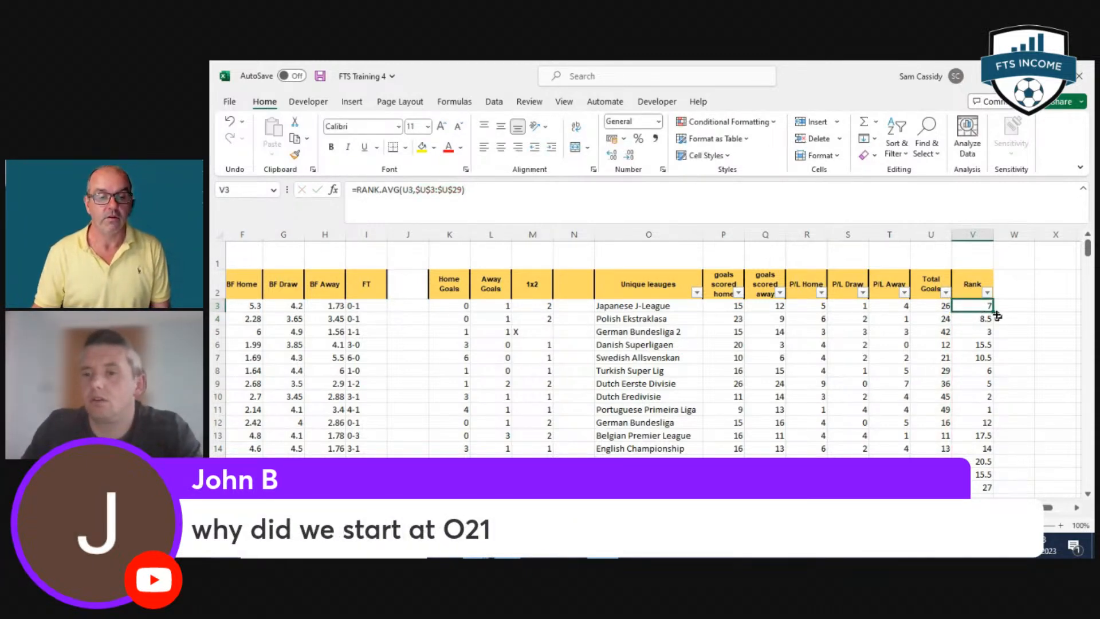
double_click(994, 312)
scroll(997, 315, "down", 6)
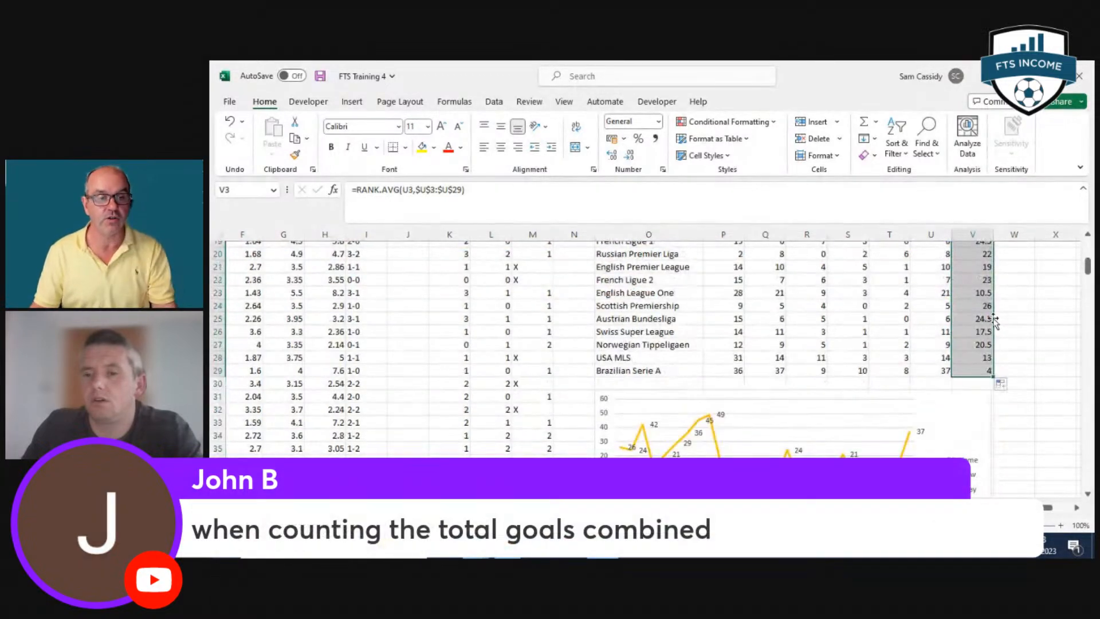
scroll(997, 333, "down", 2)
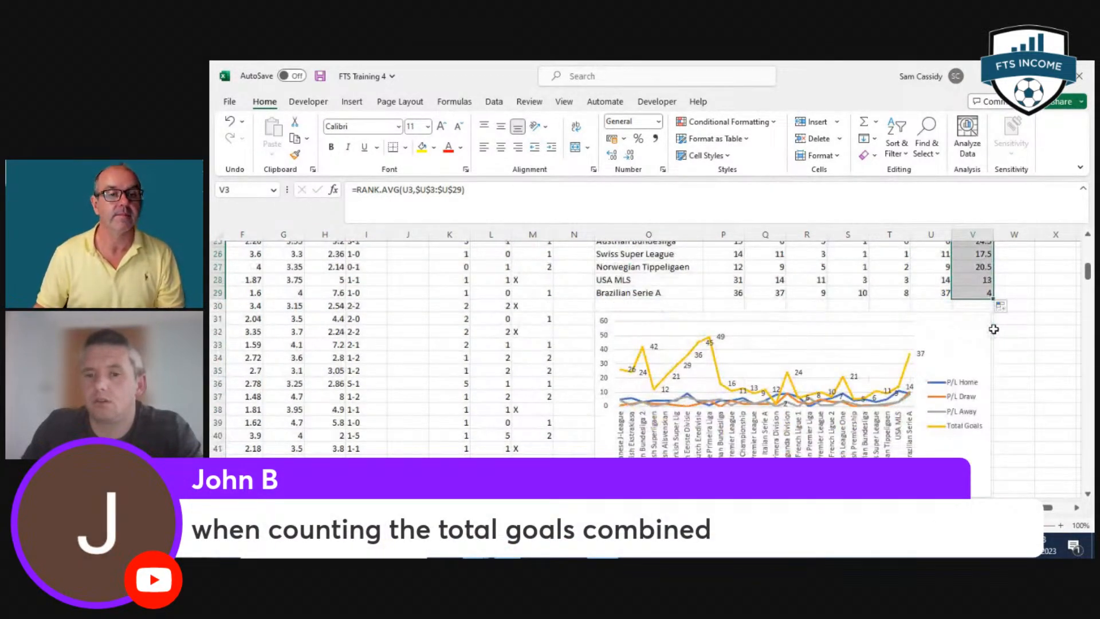
scroll(996, 332, "up", 8)
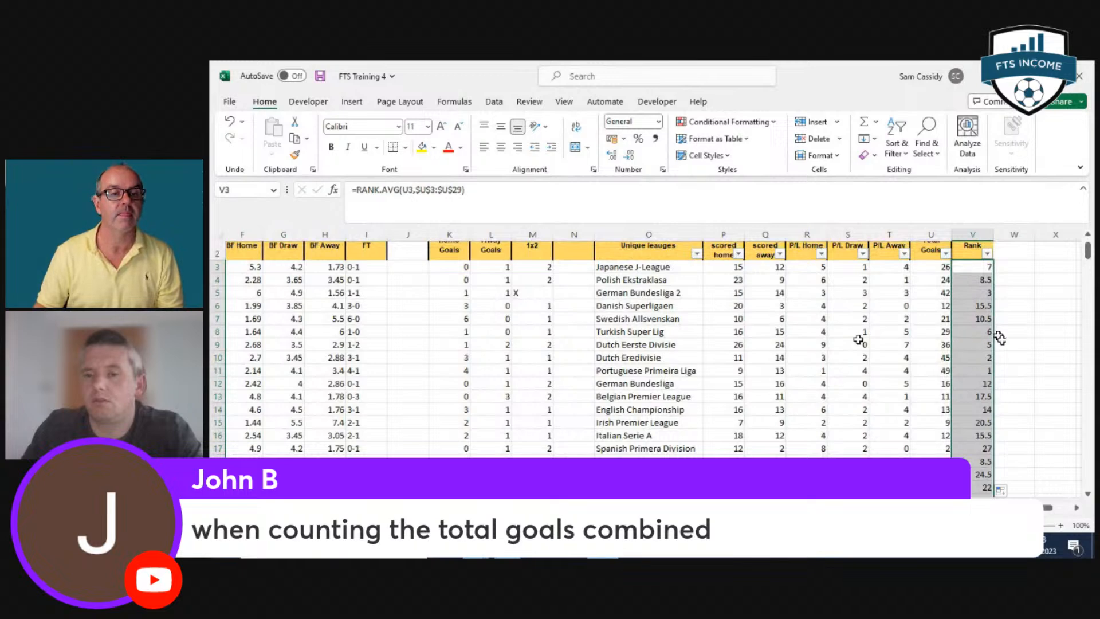
scroll(900, 335, "up", 1)
Inspect the 1x2 result formula in M5 and look over the match data columns beside it.
left_click(977, 290)
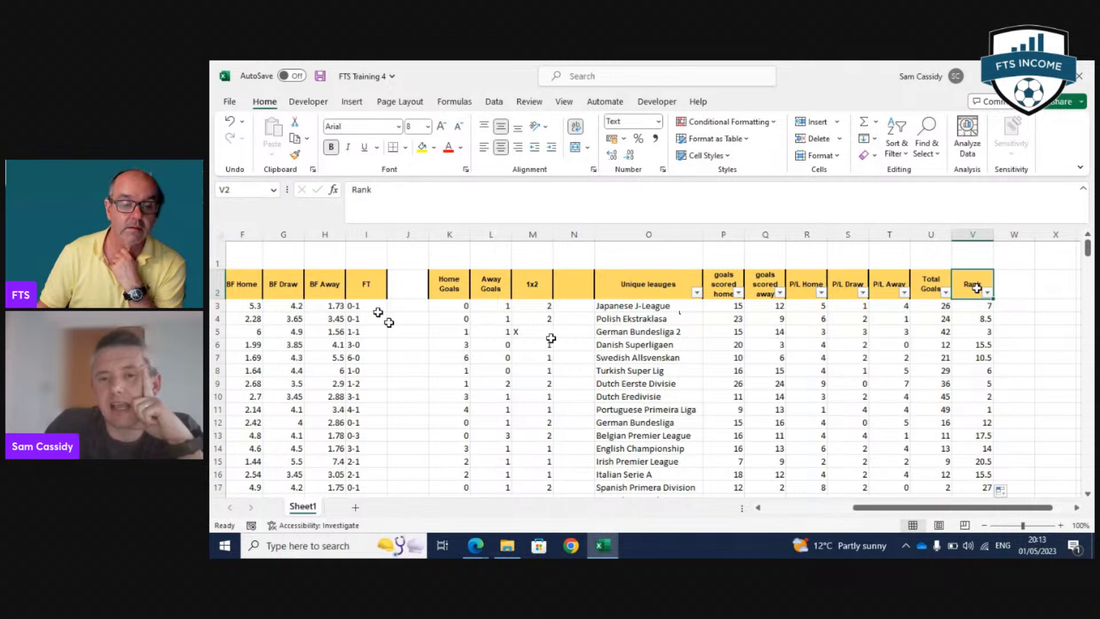
left_click(518, 332)
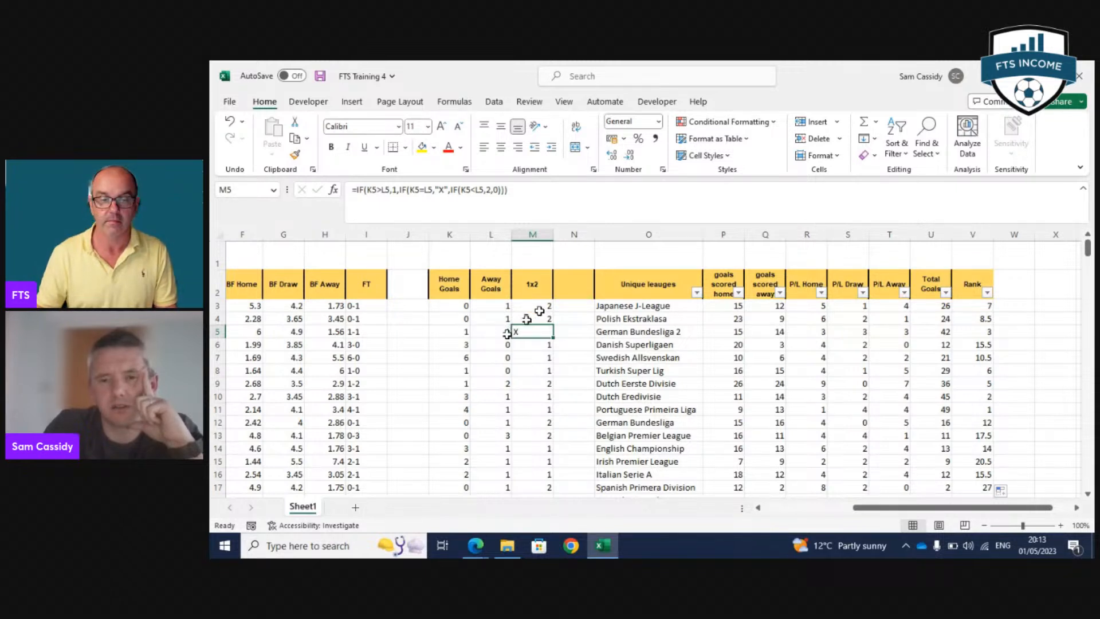
left_click_drag(977, 507, 915, 507)
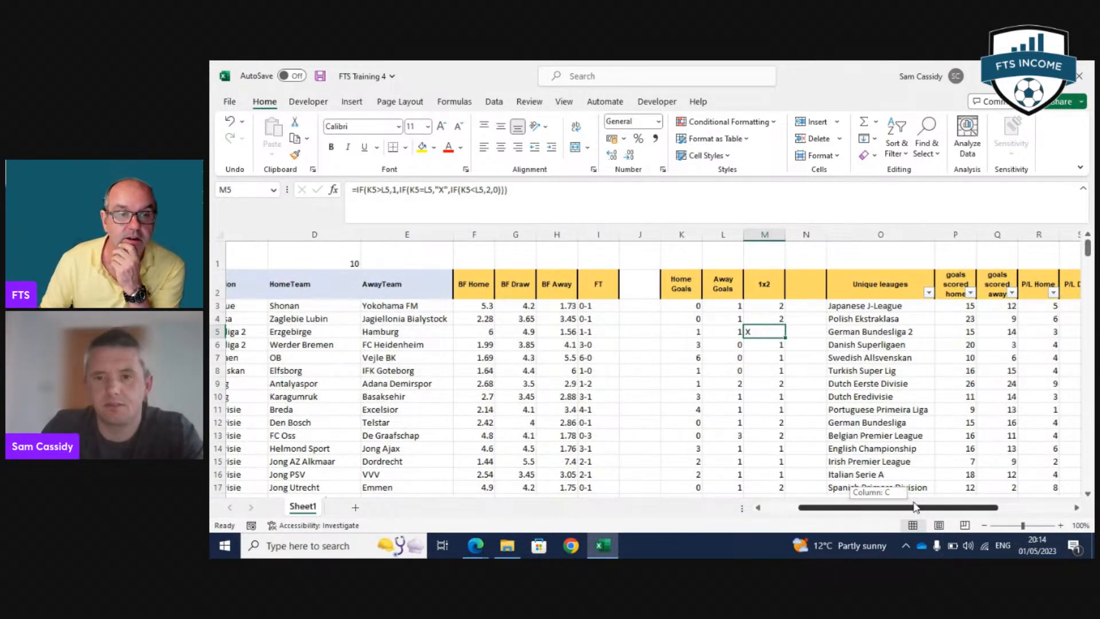
left_click_drag(915, 507, 1000, 507)
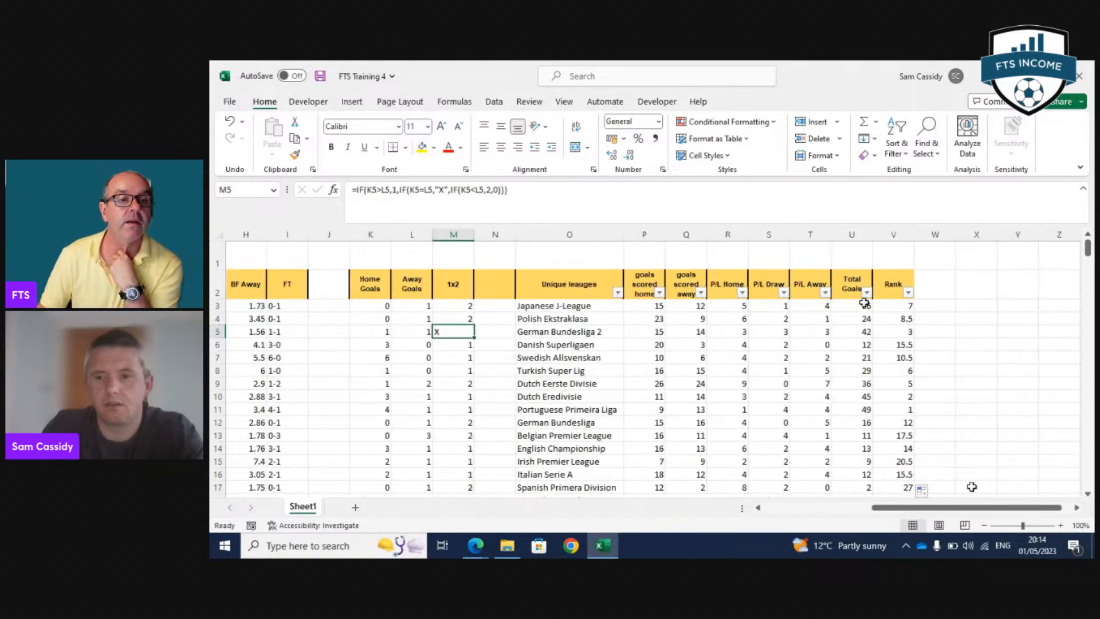
Correct the Japanese J-League's Total Goals formula in U3 to =P3+Q3.
left_click(864, 303)
left_click(772, 204)
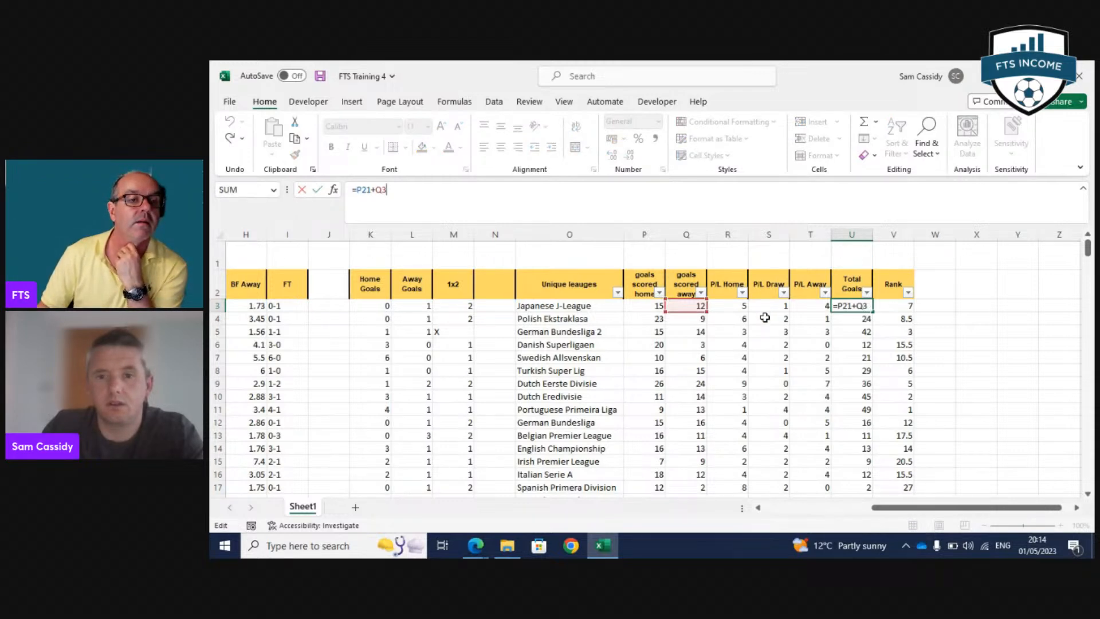
scroll(765, 317, "down", 4)
scroll(756, 349, "up", 4)
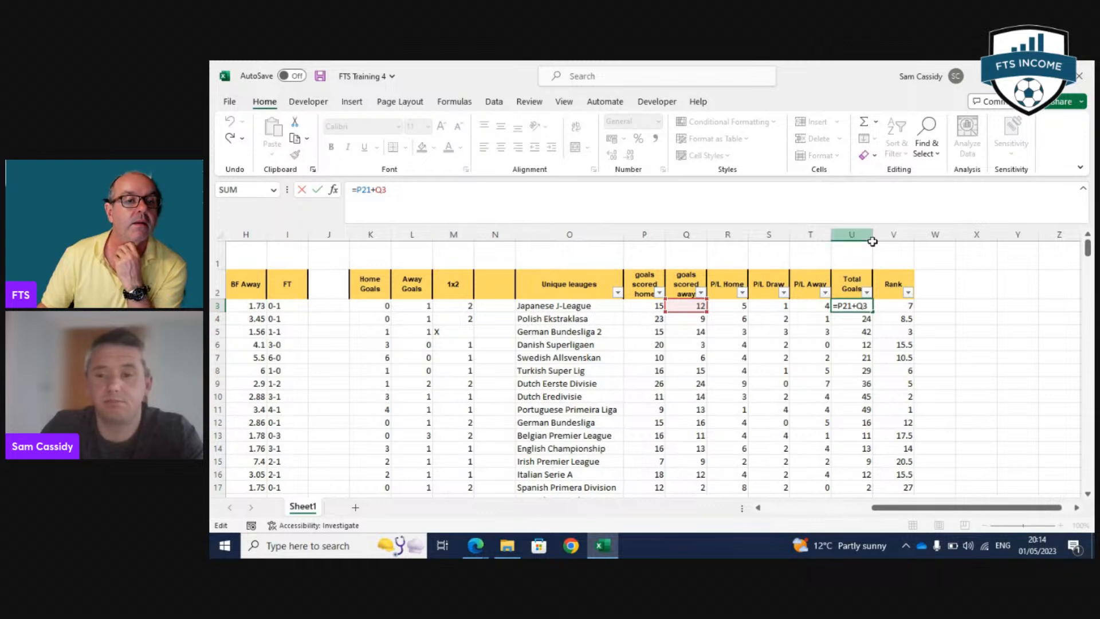
scroll(774, 327, "down", 3)
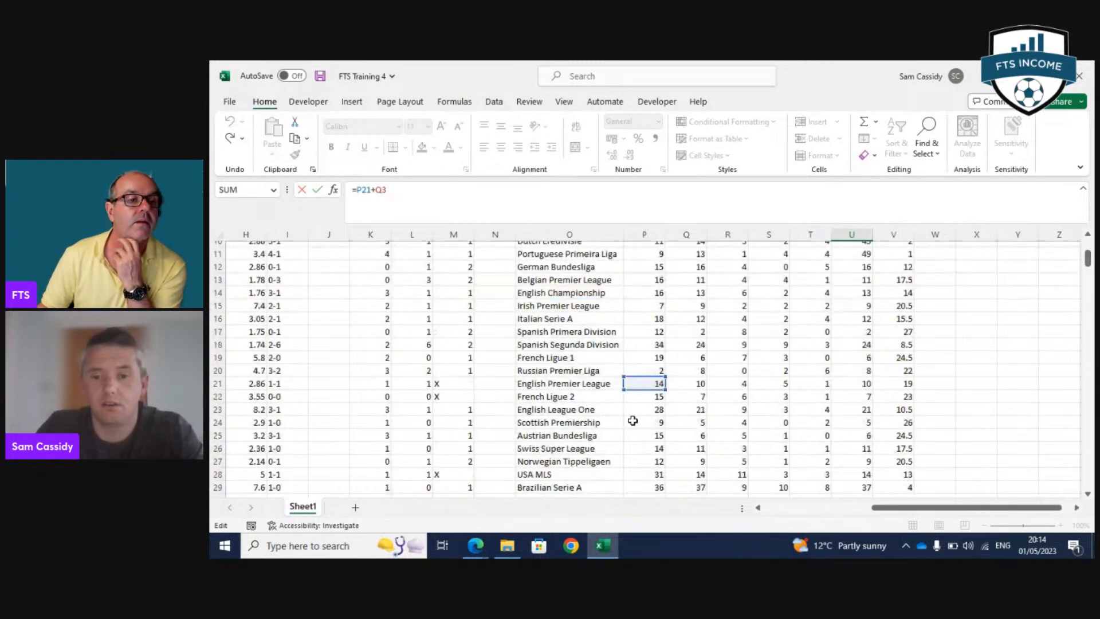
scroll(653, 344, "up", 3)
left_click(633, 309)
key("Return")
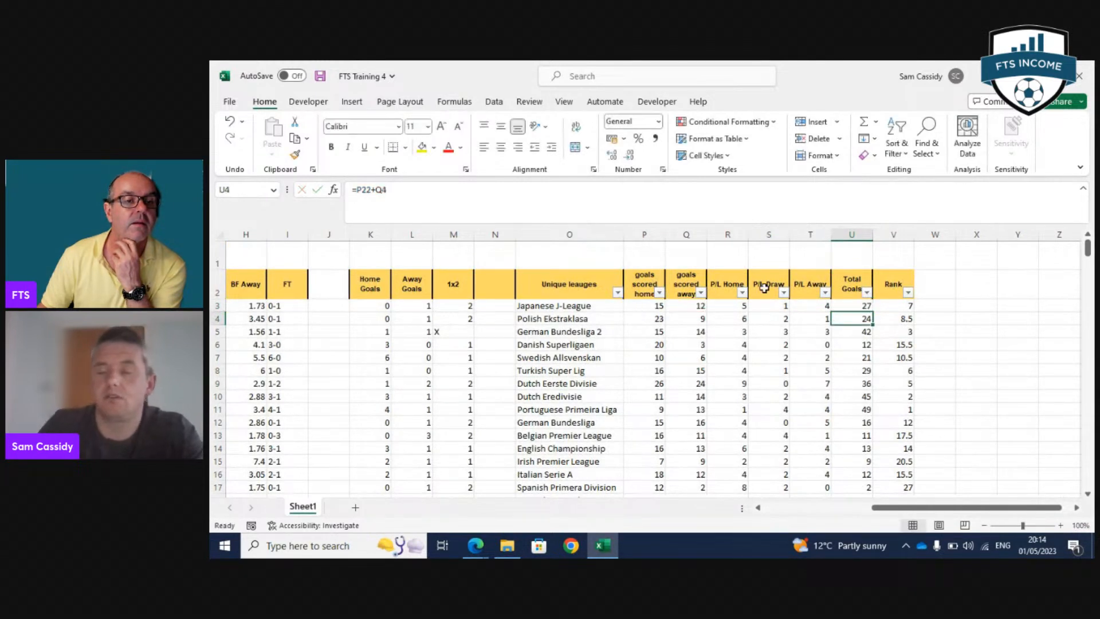
Fill the Total Goals formula from U3 down to U29 for all leagues.
left_click(842, 308)
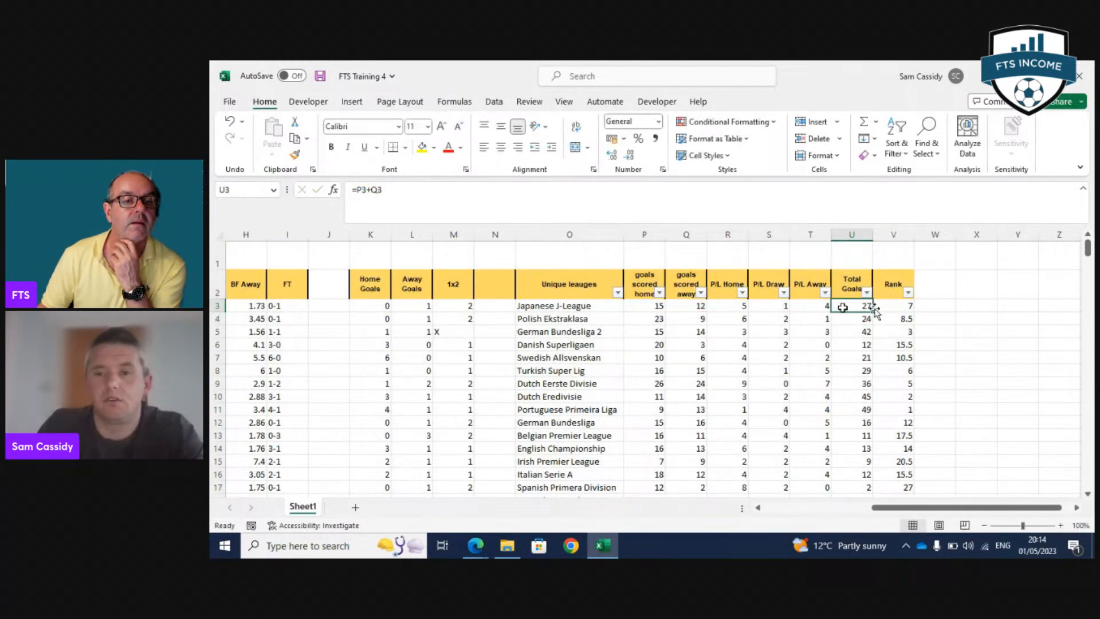
left_click_drag(875, 311, 871, 473)
scroll(872, 473, "up", 4)
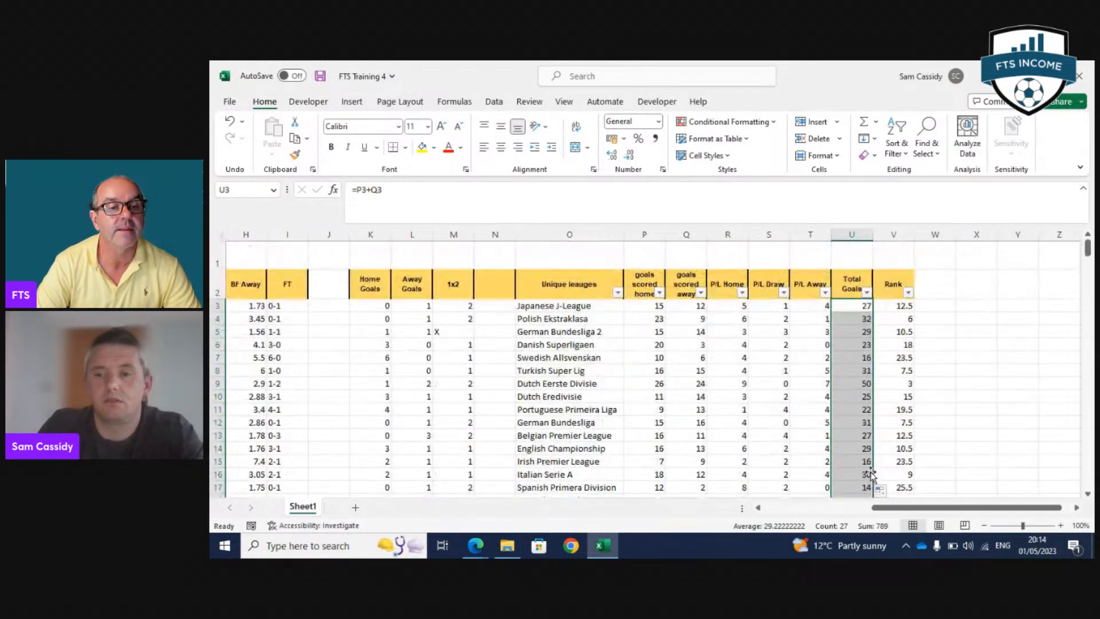
Verify that the Total Goals formulas in U12 and U23 add the home and away goals of their own rows.
double_click(853, 422)
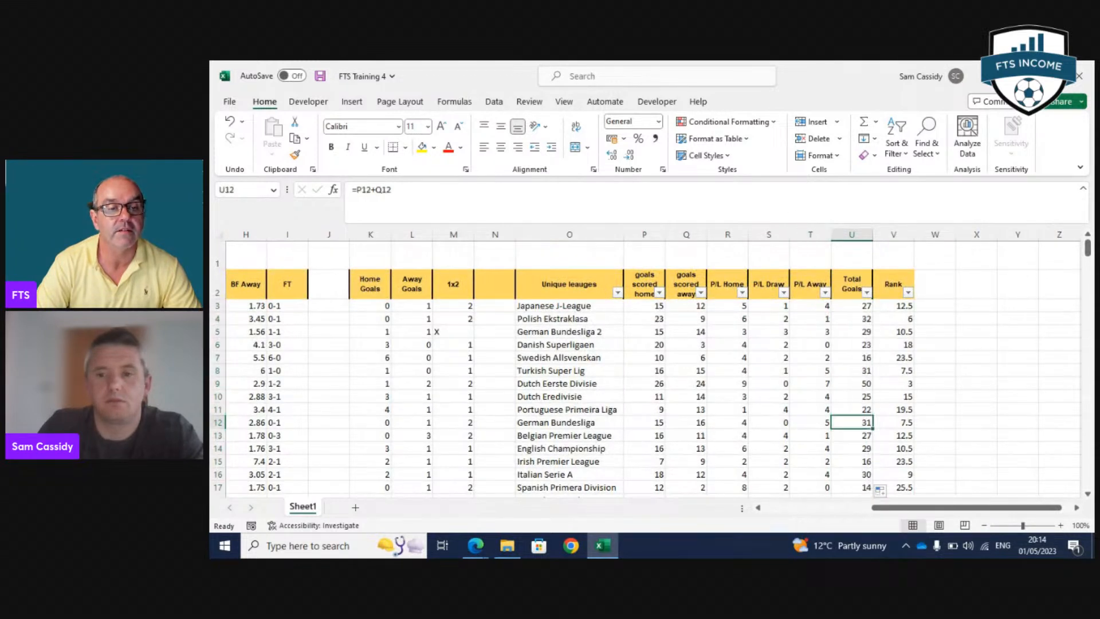
key("Escape")
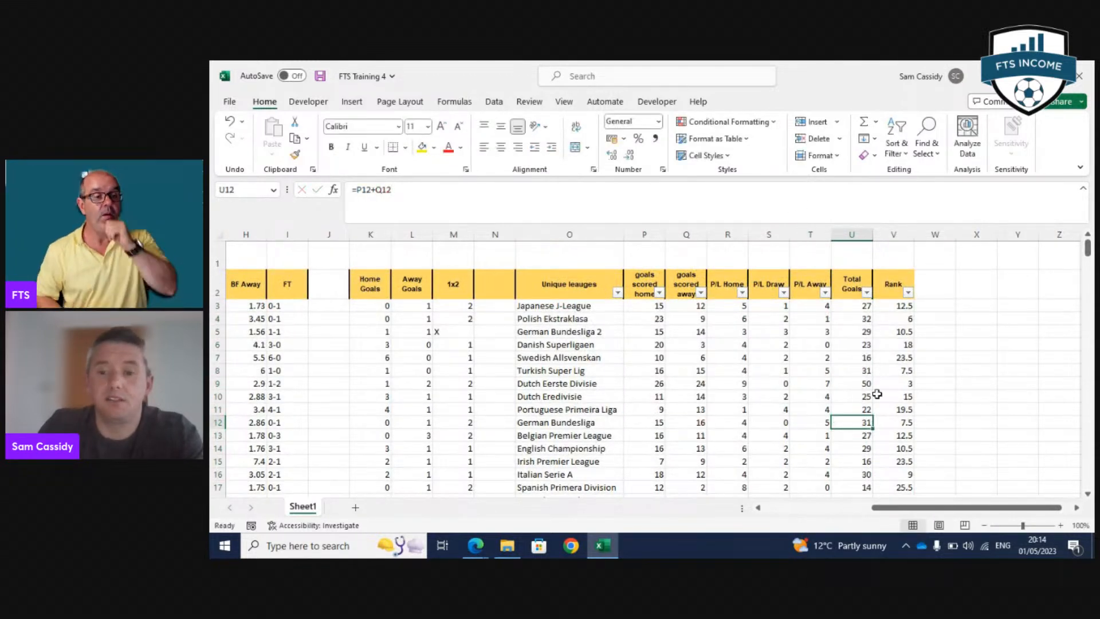
scroll(879, 396, "down", 3)
left_click(859, 407)
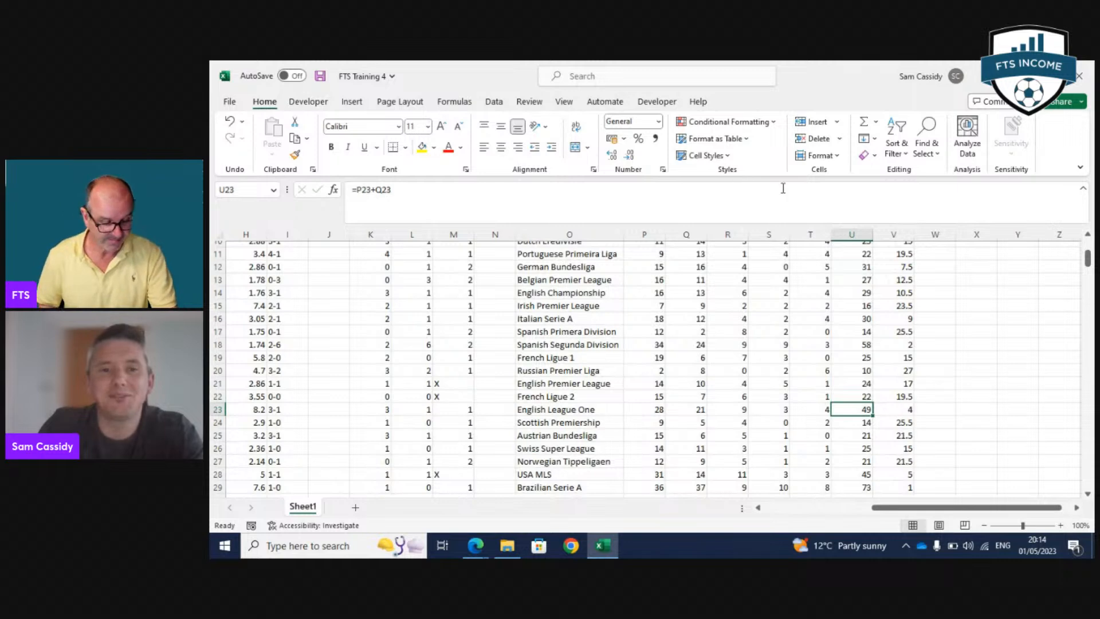
key("F2")
scroll(851, 435, "down", 5)
scroll(850, 441, "up", 8)
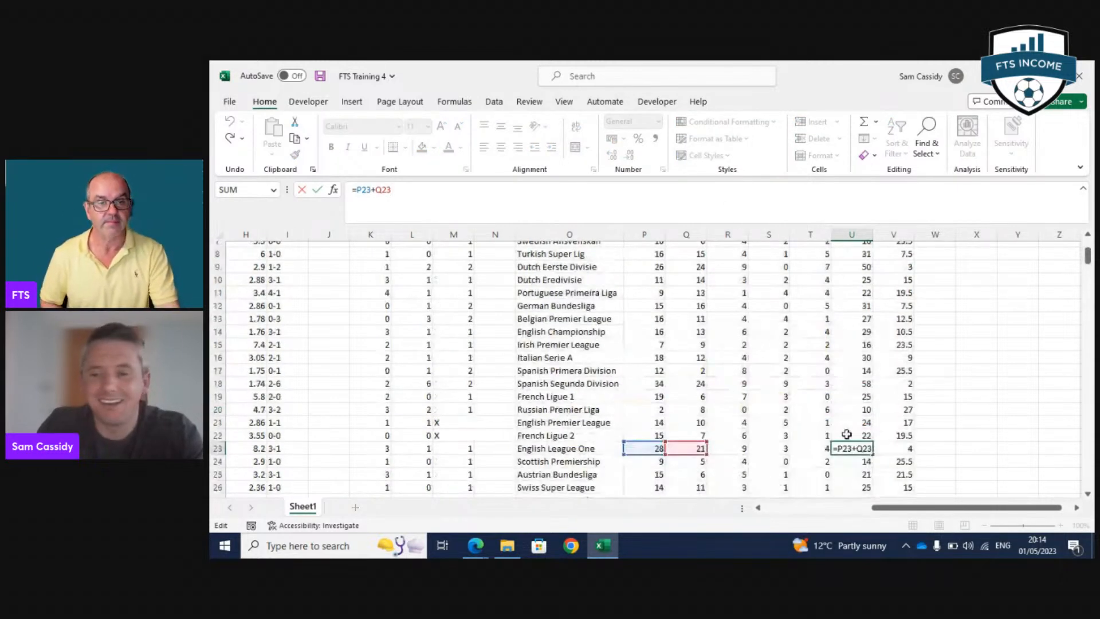
key("Escape")
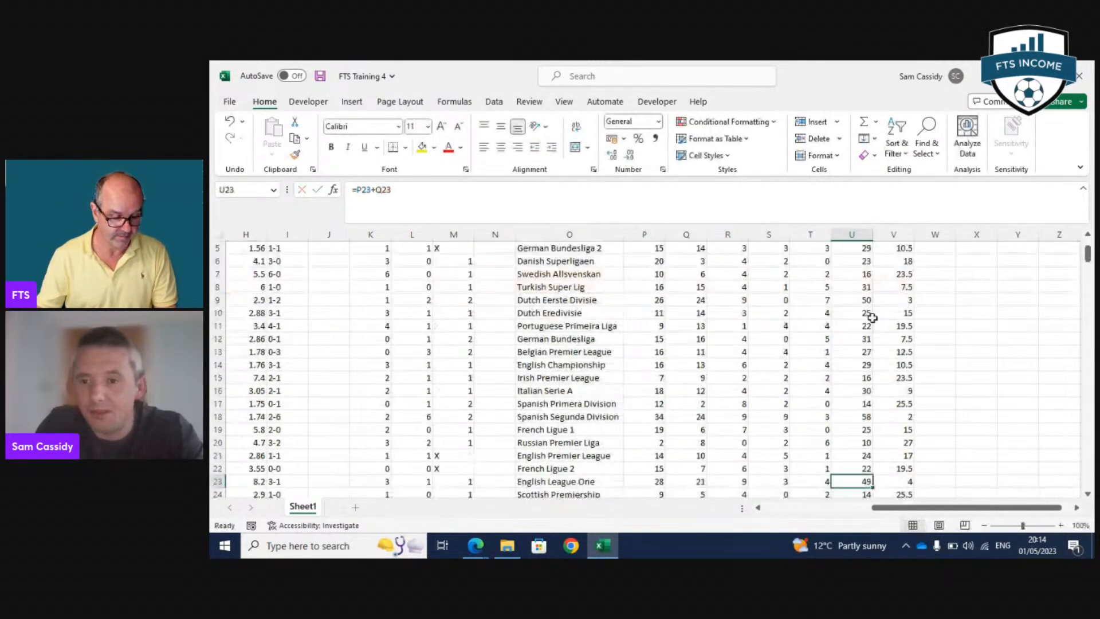
Inspect the Rank formula in V3 and look over the match data and the columns beside the league summary.
scroll(866, 318, "up", 2)
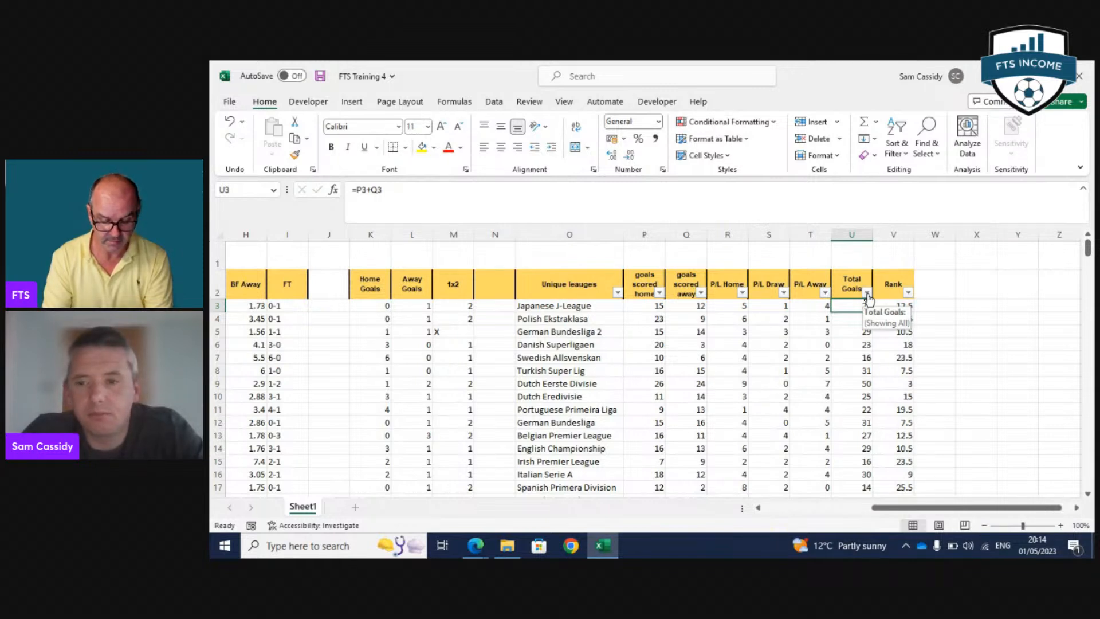
left_click(1017, 383)
left_click(899, 305)
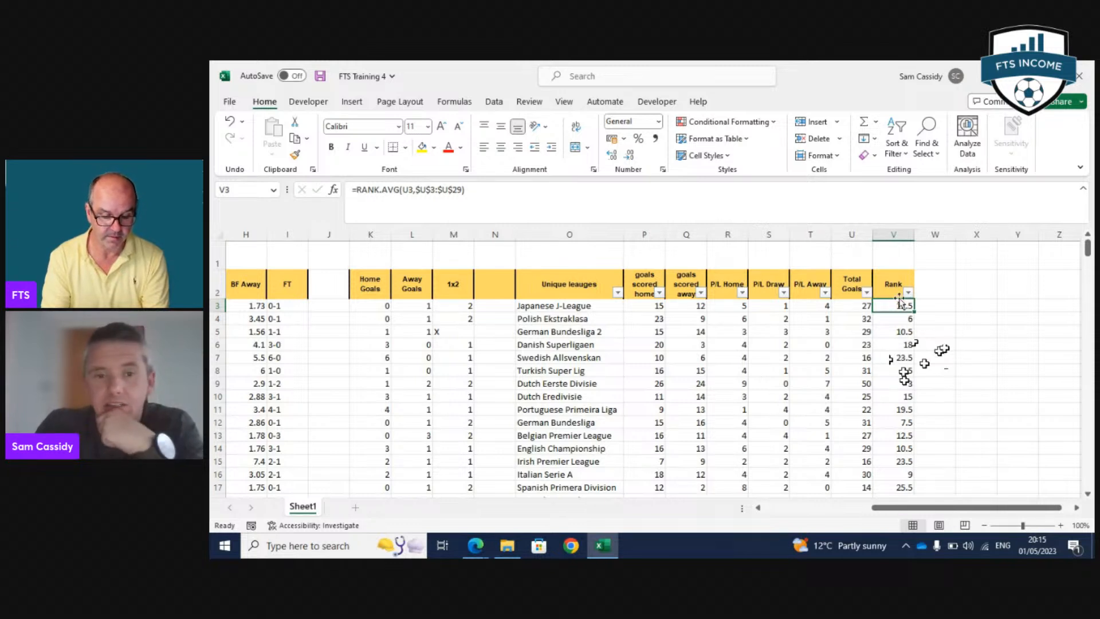
left_click_drag(961, 517, 871, 507)
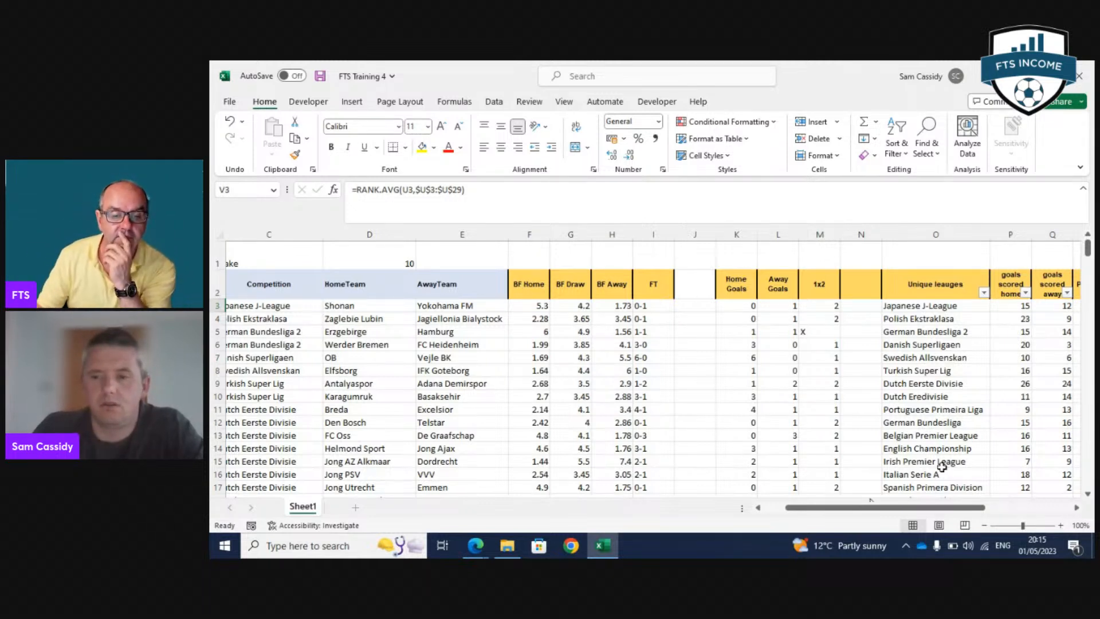
left_click_drag(935, 508, 1020, 508)
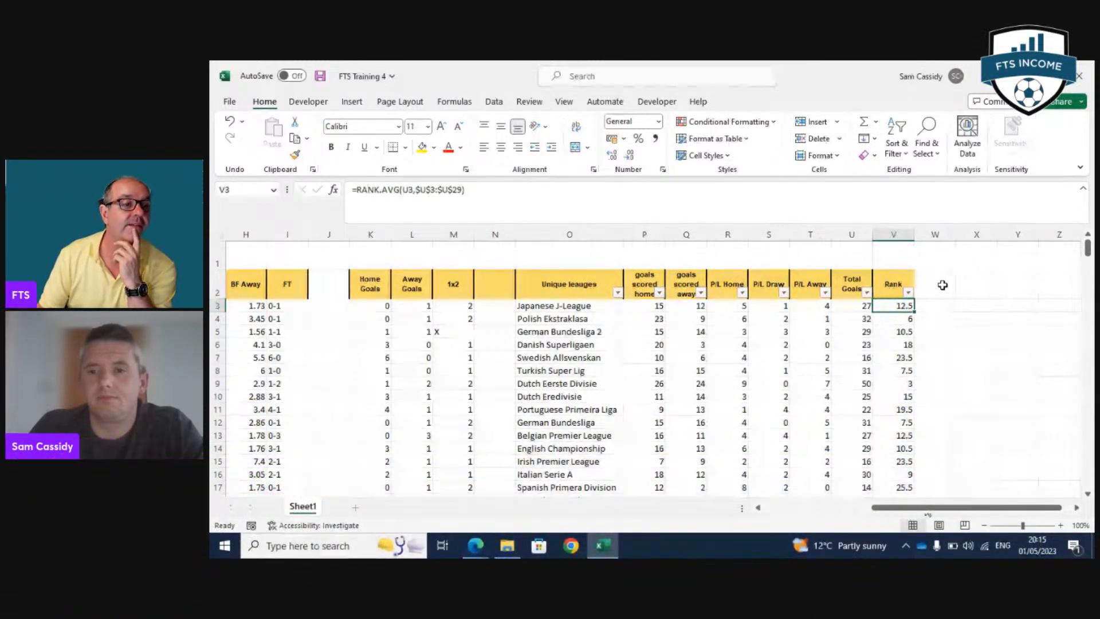
left_click(943, 285)
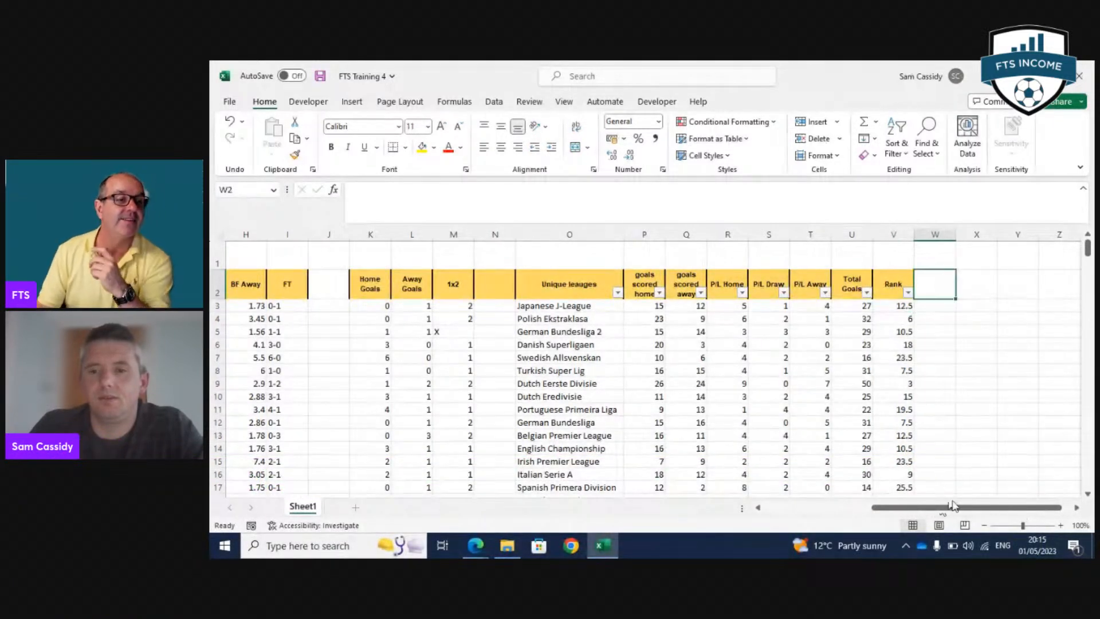
left_click_drag(956, 512, 983, 510)
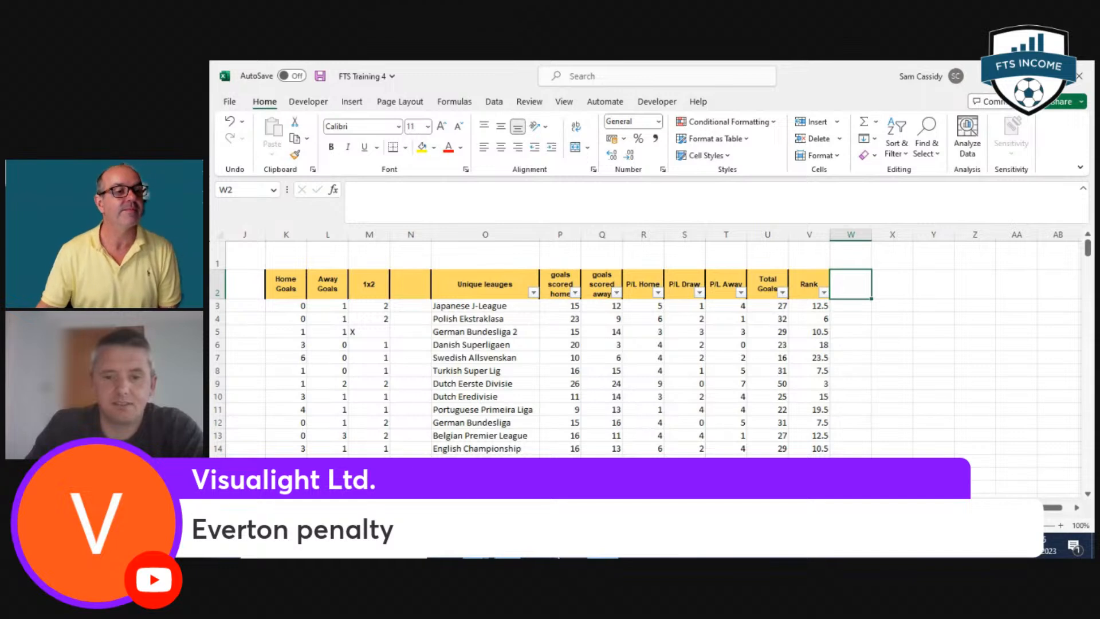
left_click(566, 549)
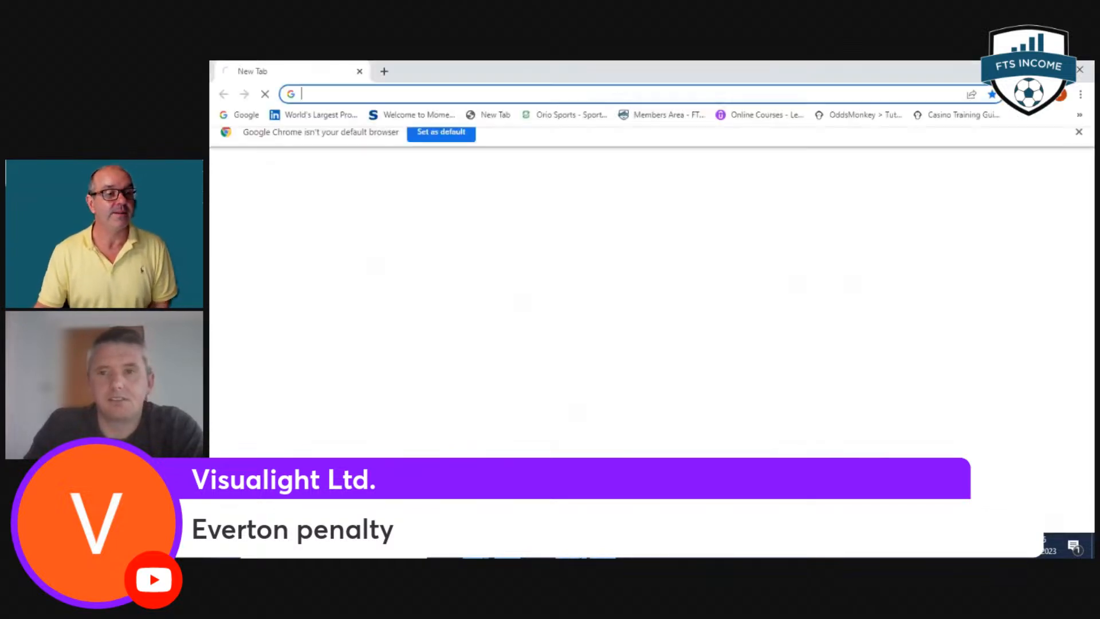
left_click(1083, 70)
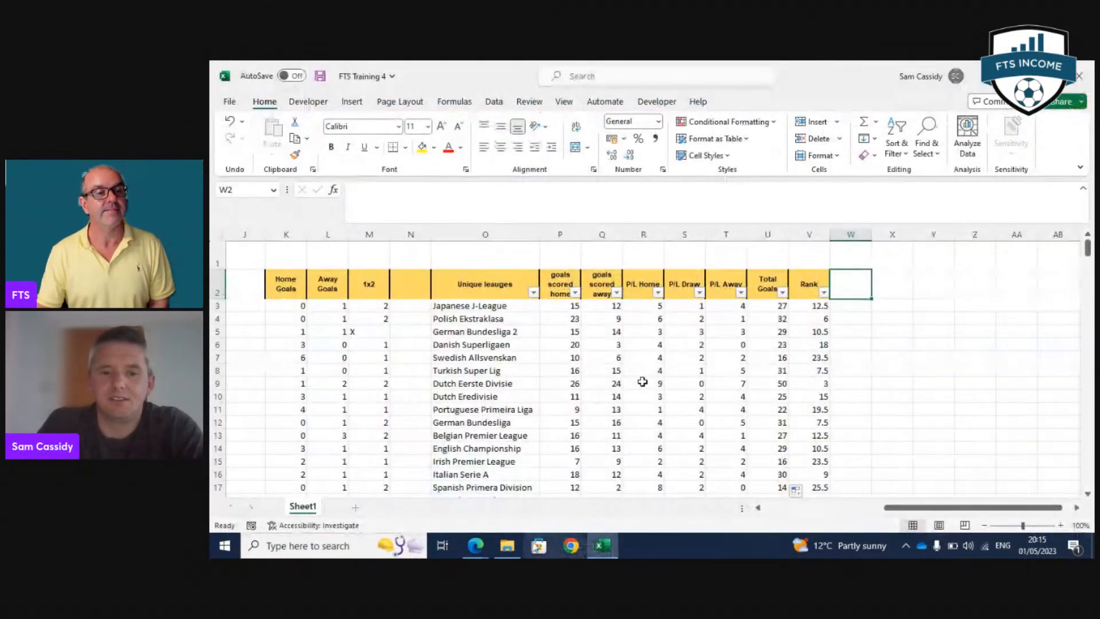
mouse_move(471, 545)
left_click(429, 511)
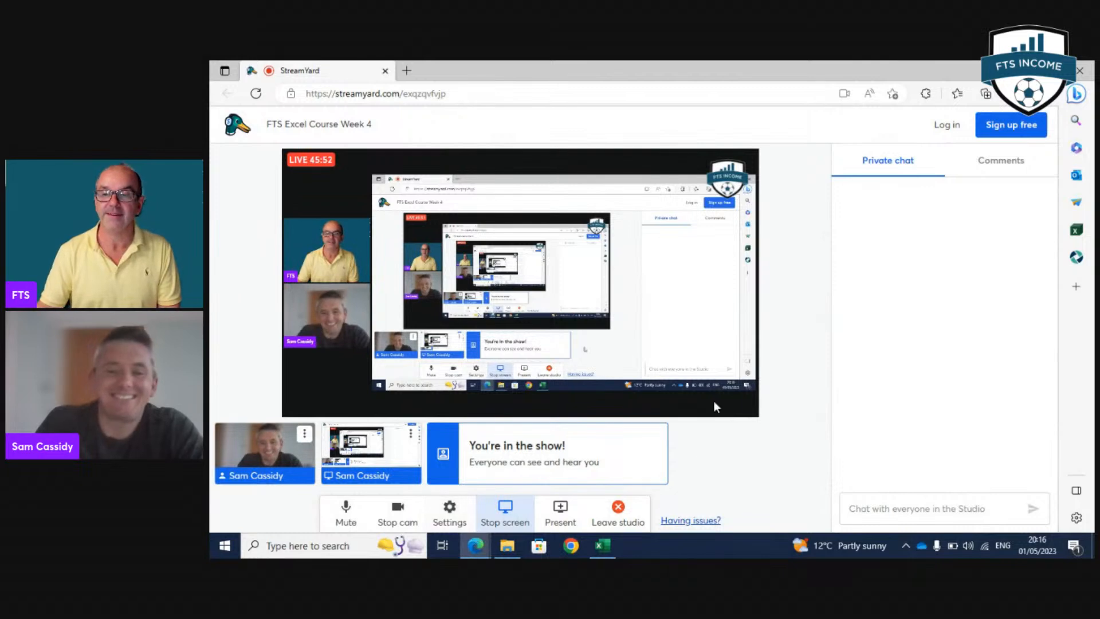
left_click(604, 546)
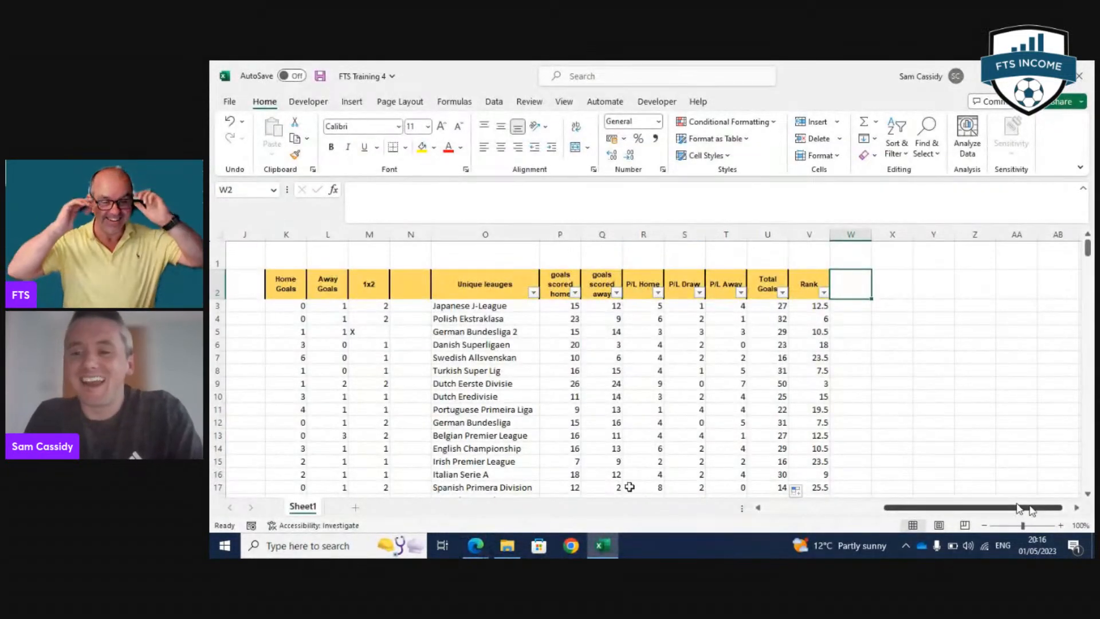
Check the Stake cells C1:D1 above the match data.
left_click_drag(1016, 508, 915, 515)
left_click_drag(346, 265, 452, 263)
left_click_drag(868, 509, 983, 504)
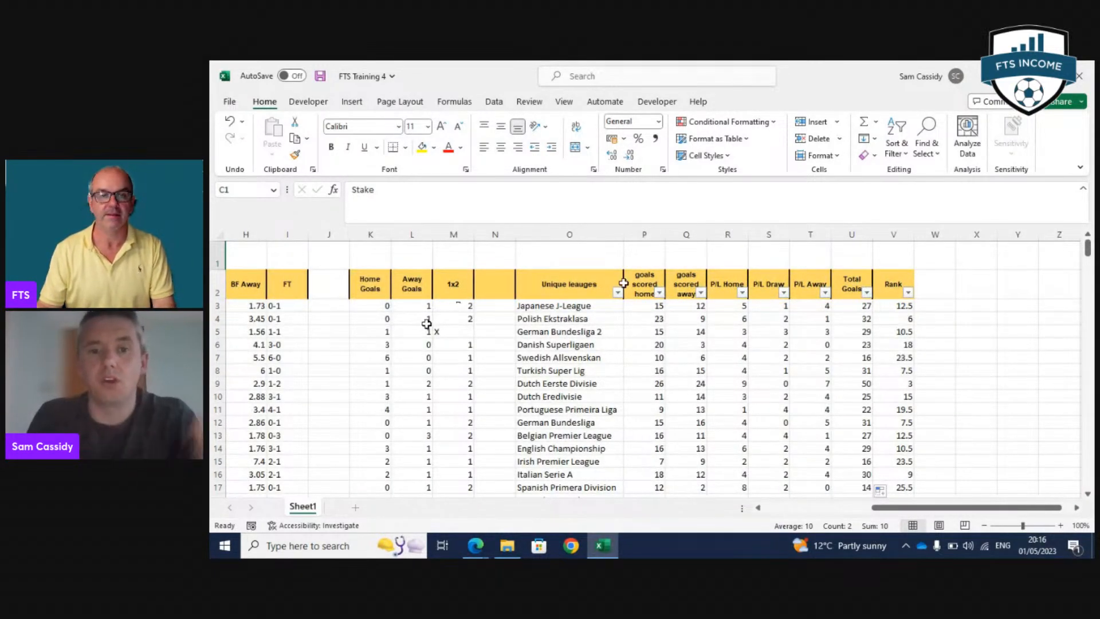
Insert a blank column directly before the Unique leauges column.
left_click(569, 234)
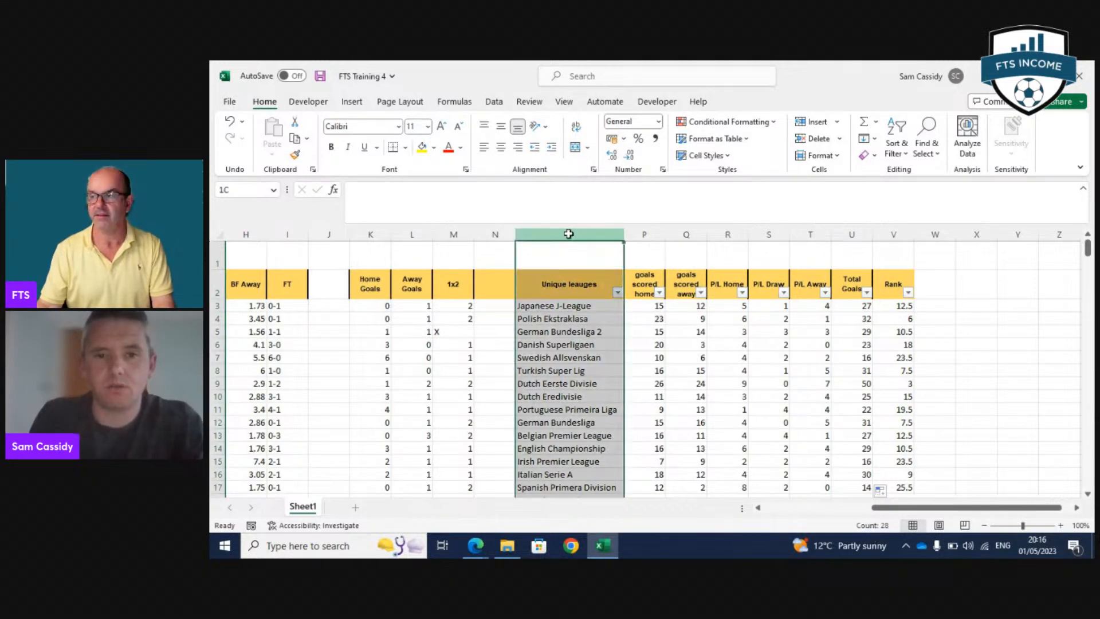
right_click(569, 235)
left_click(608, 369)
left_click_drag(564, 333, 563, 343)
left_click(531, 307)
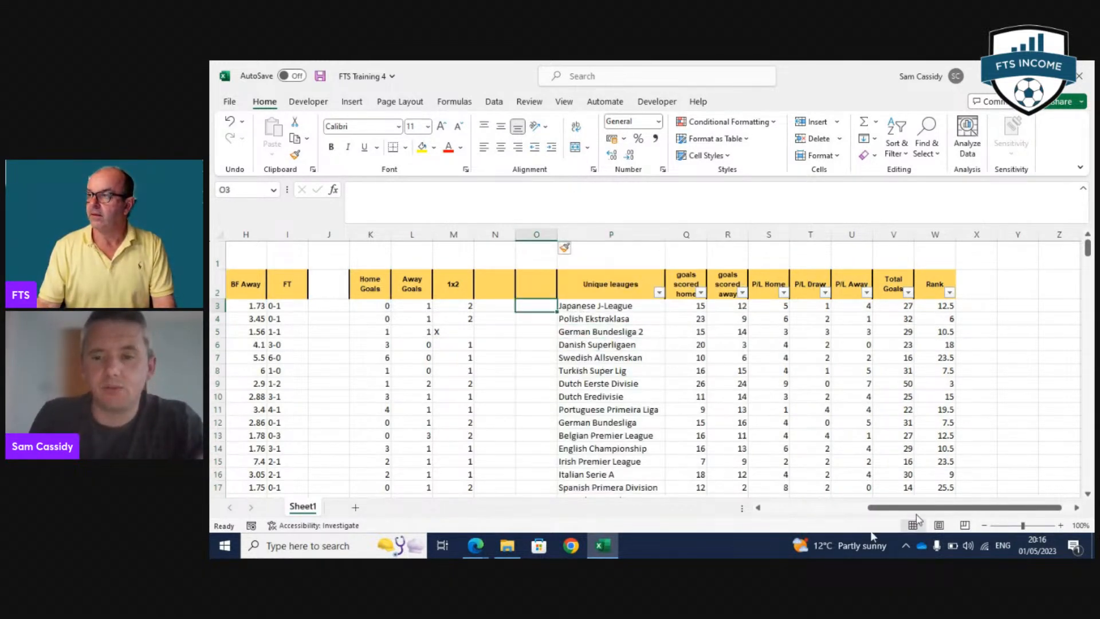
Enter the label Bank in N1 and the amount 1000 in O1.
left_click_drag(915, 507, 847, 508)
left_click(825, 279)
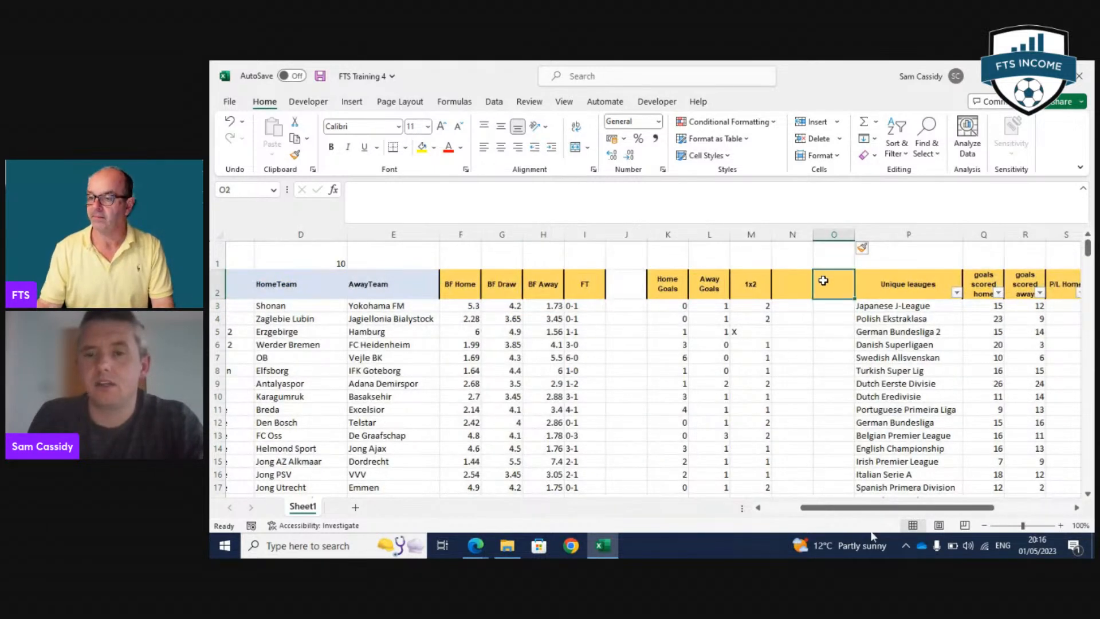
left_click(787, 254)
type("Bank")
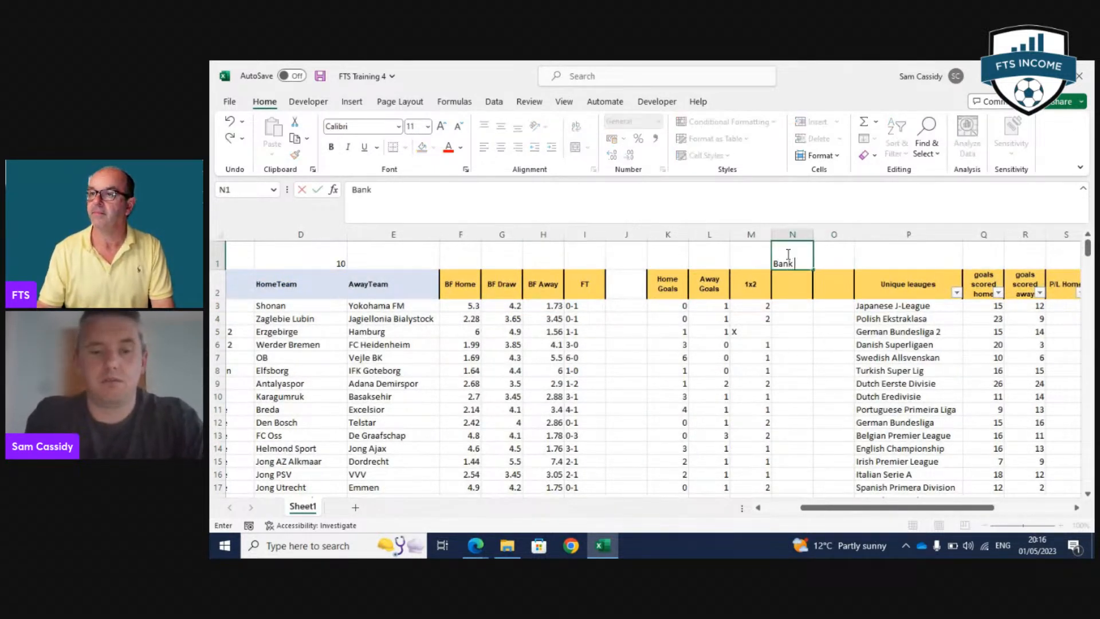
key("Tab")
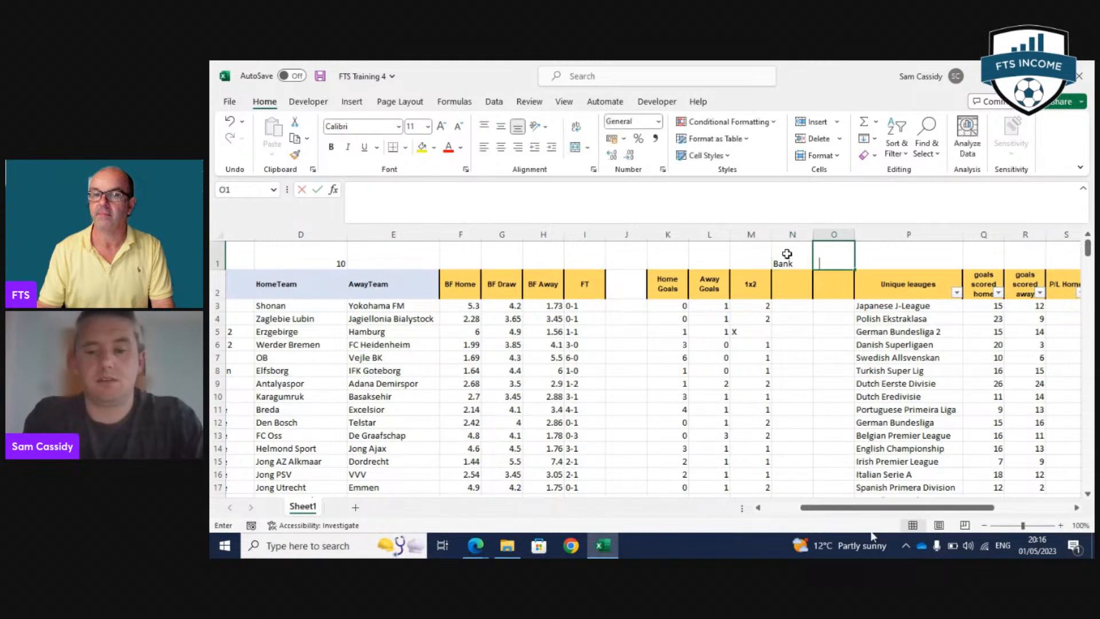
type("1000")
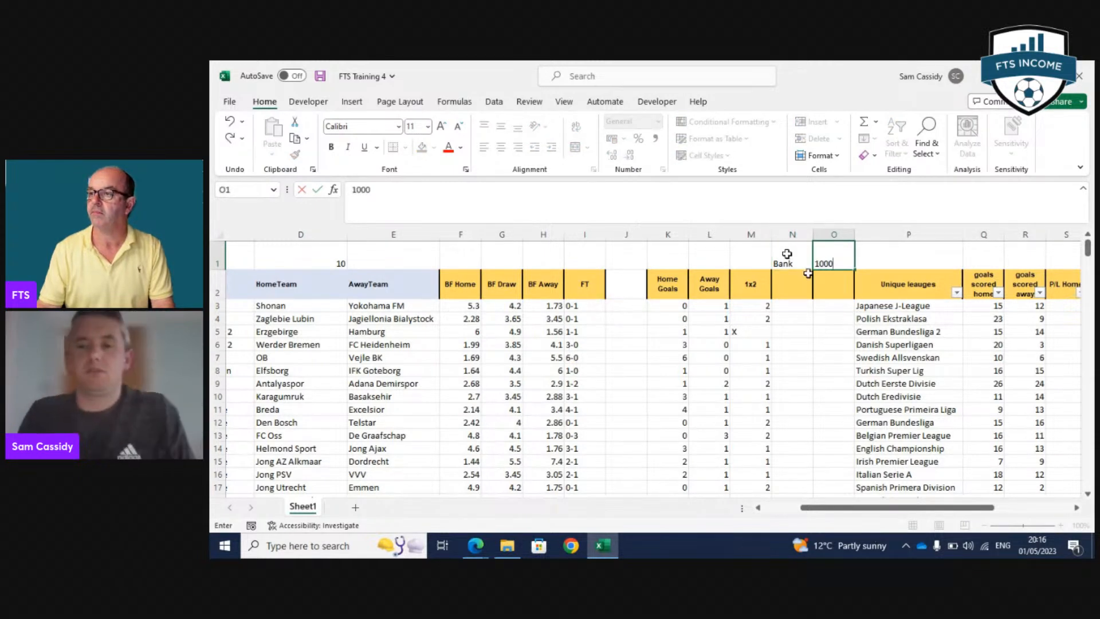
left_click(326, 262)
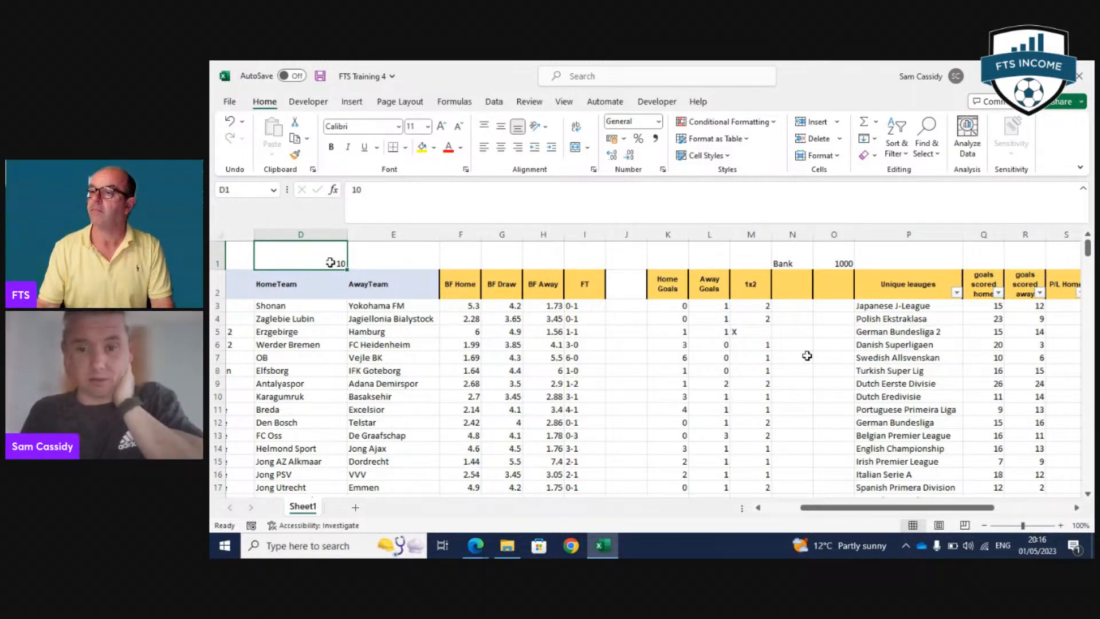
Begin an IF formula in O3 that tests whether the 1x2 result in M3 equals 1.
scroll(806, 355, "down", 6)
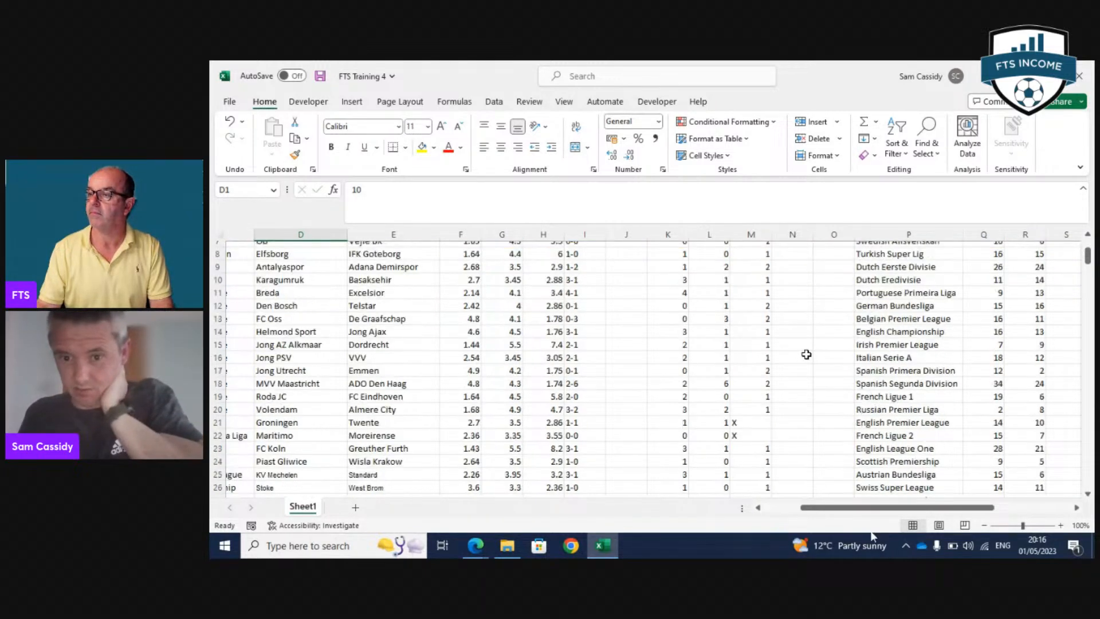
scroll(806, 354, "up", 6)
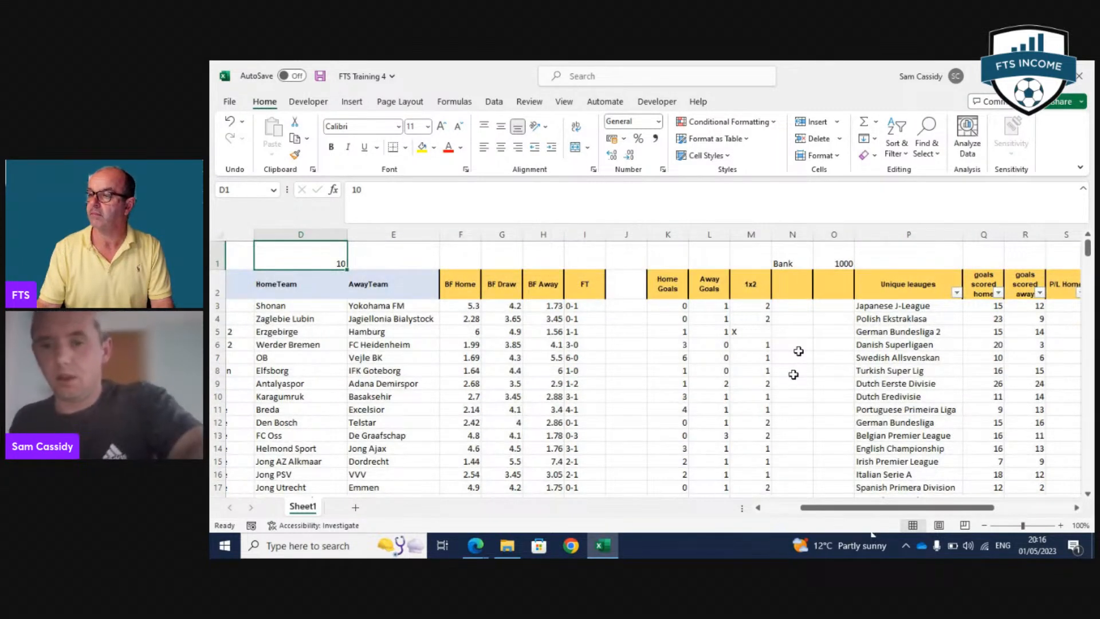
left_click(800, 304)
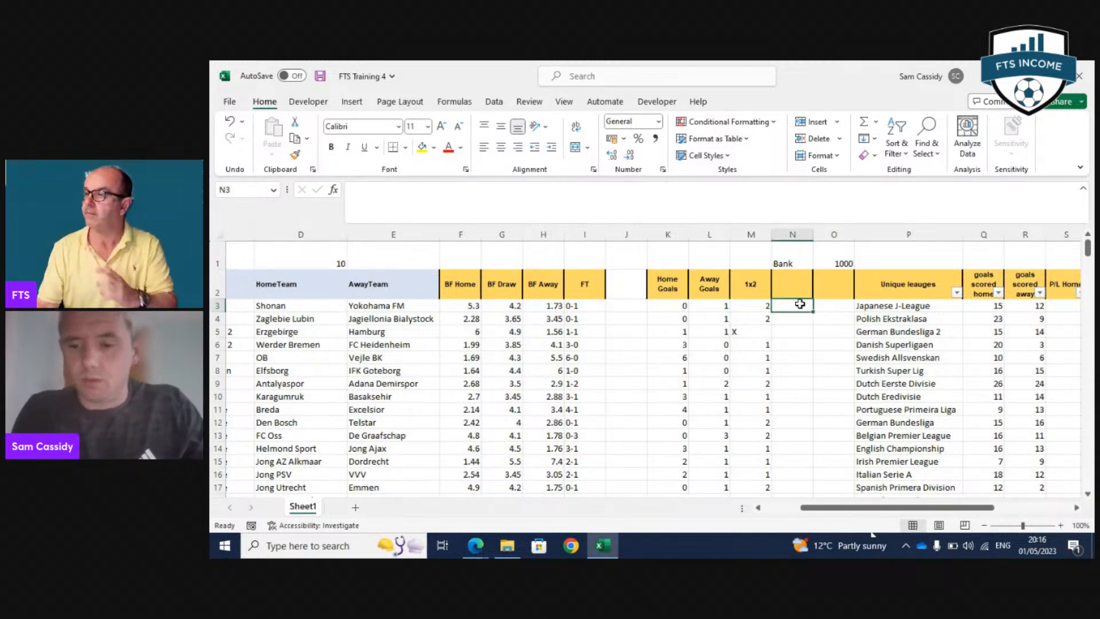
key("Right")
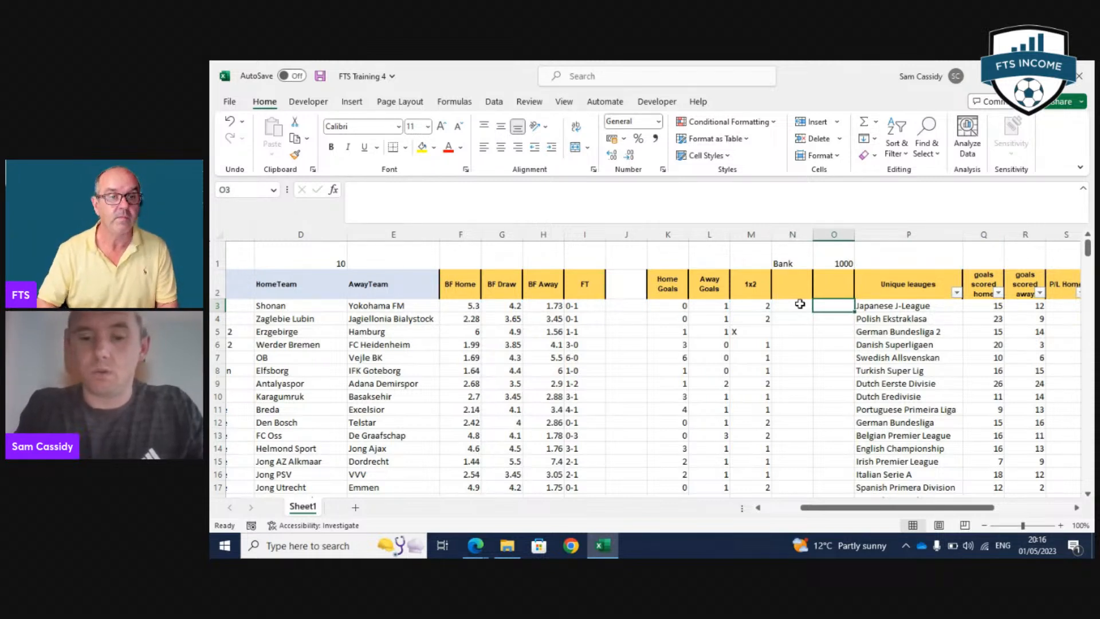
type("=if")
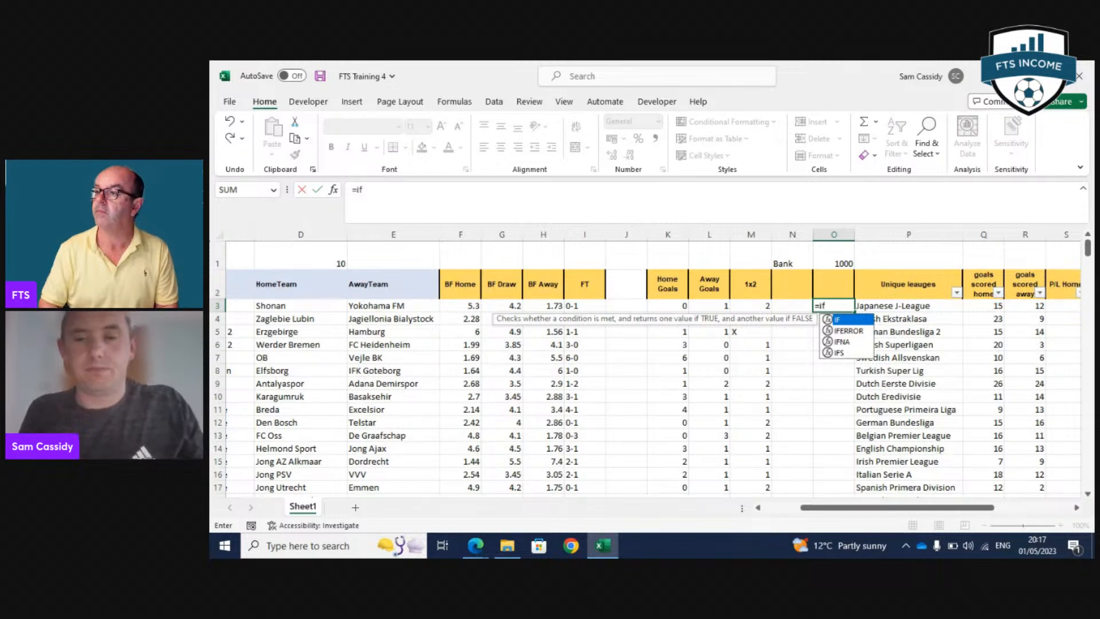
key("Tab")
left_click(761, 306)
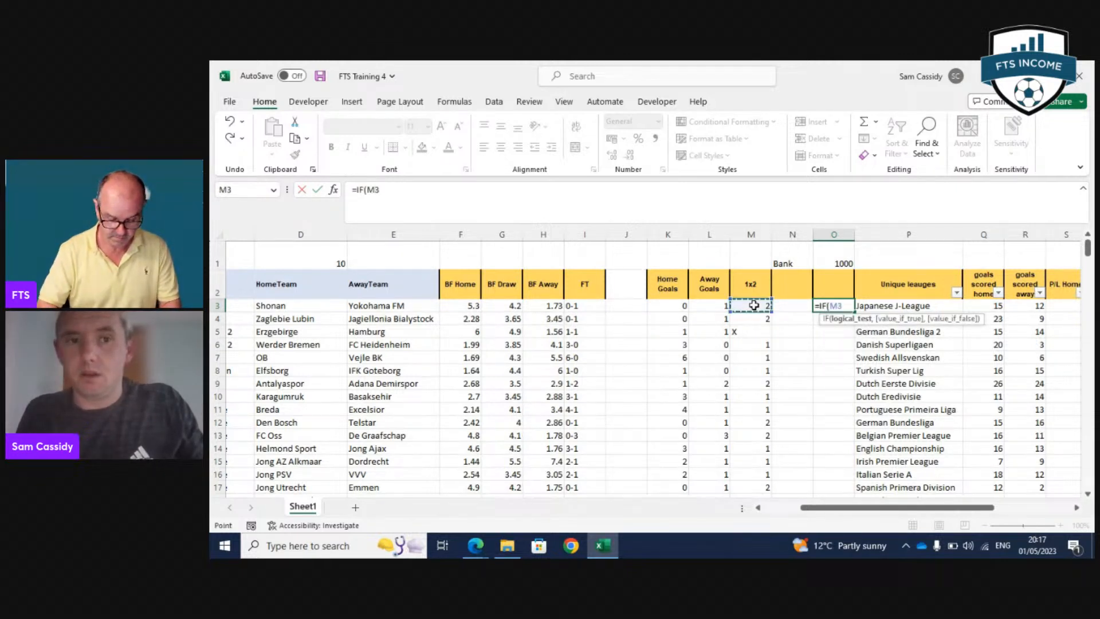
type("=")
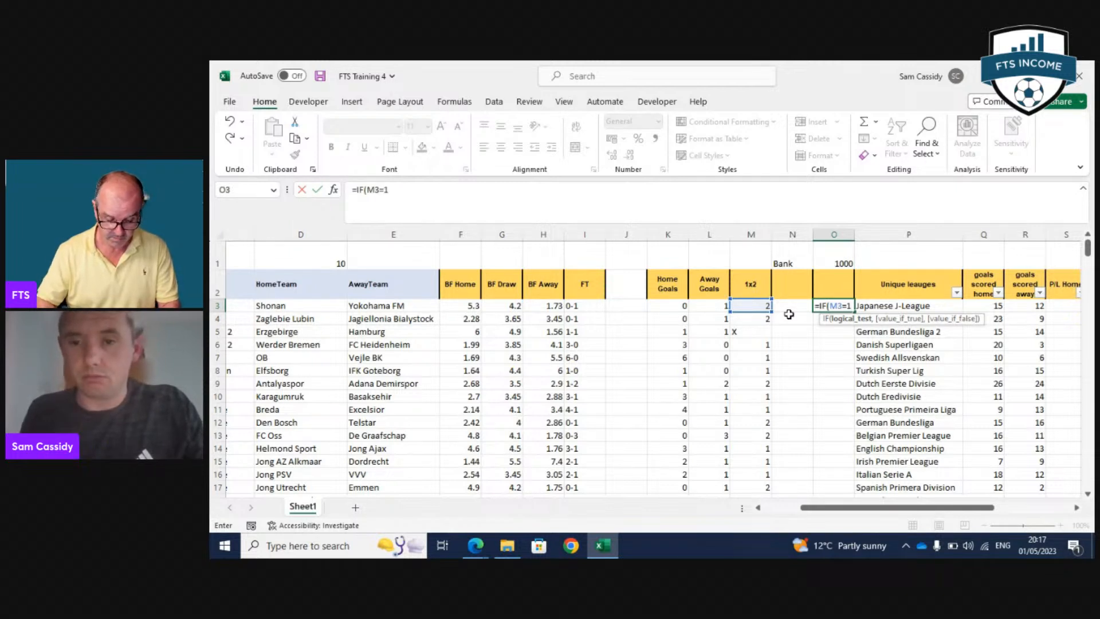
type("1")
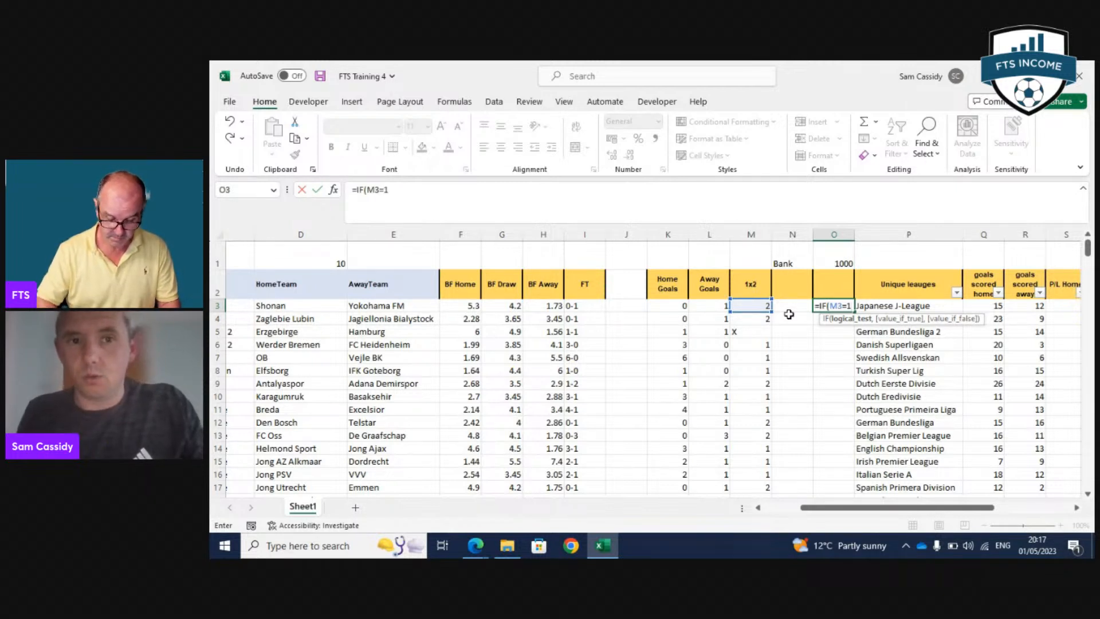
type(",")
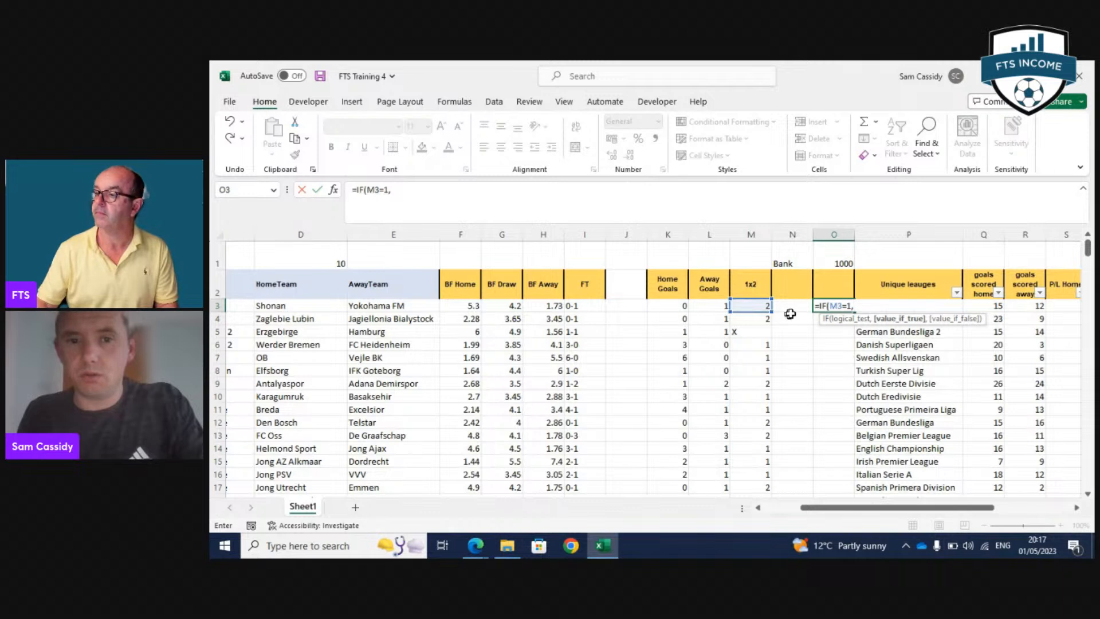
Set the IF formula's value-if-true in O3 to the home odds minus one times the stake, (F3-1)*D1.
left_click(471, 305)
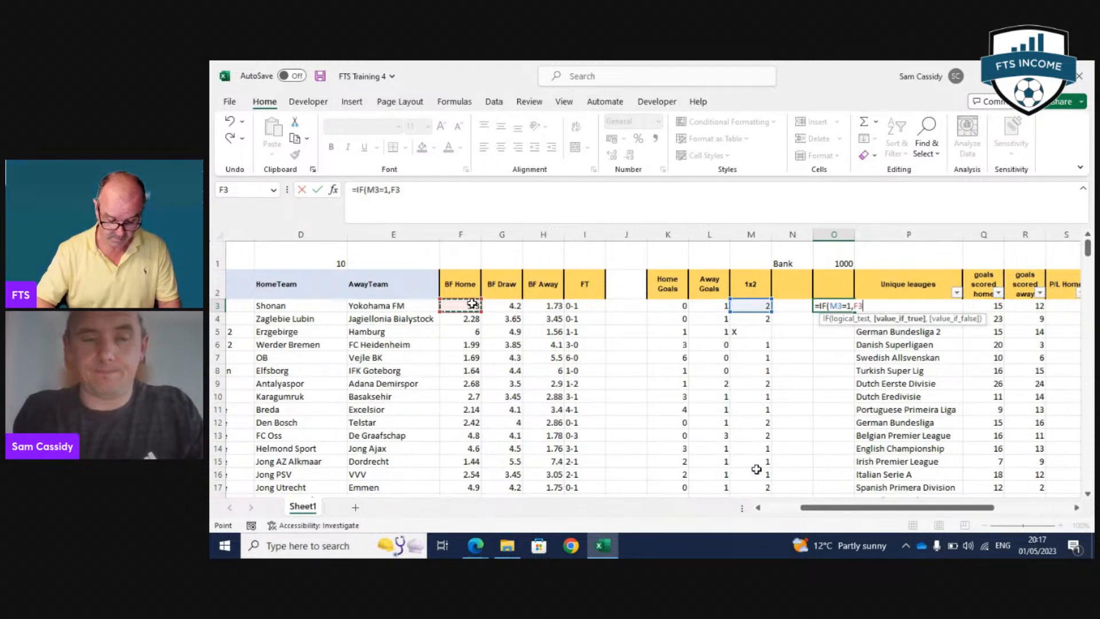
left_click(416, 193)
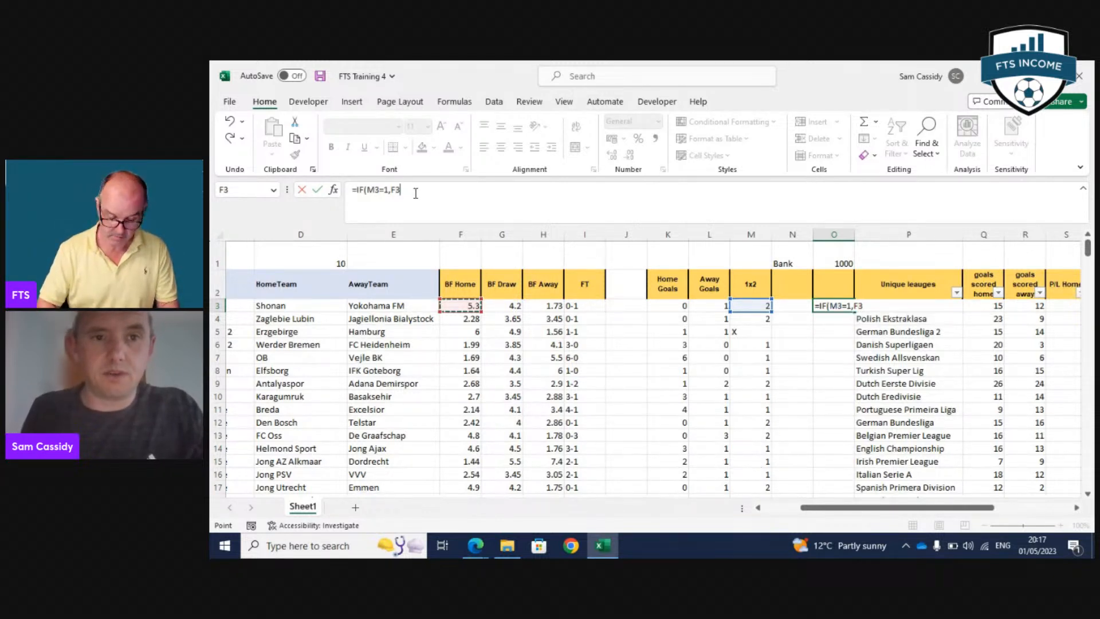
type("-1")
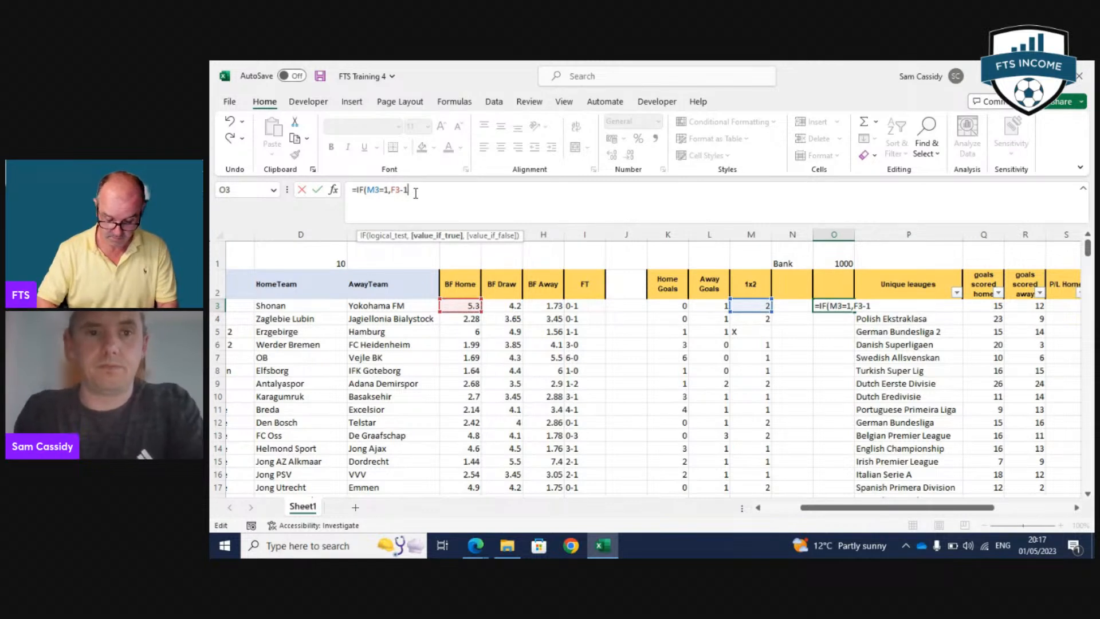
type(")")
key("Left")
key("Left")
key("Left")
key("Left")
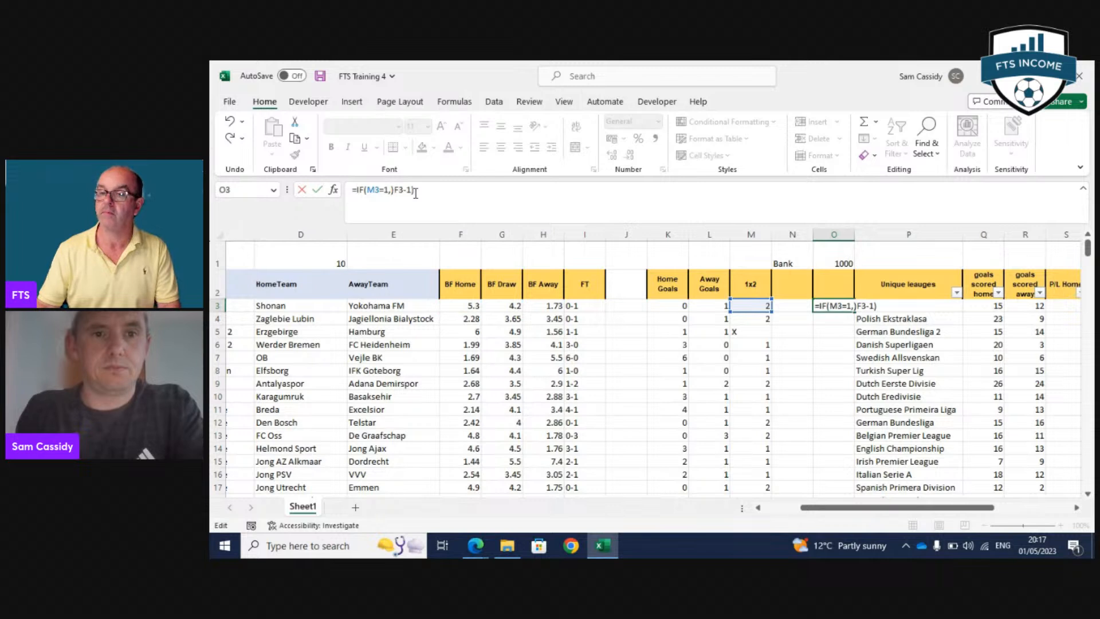
type("(")
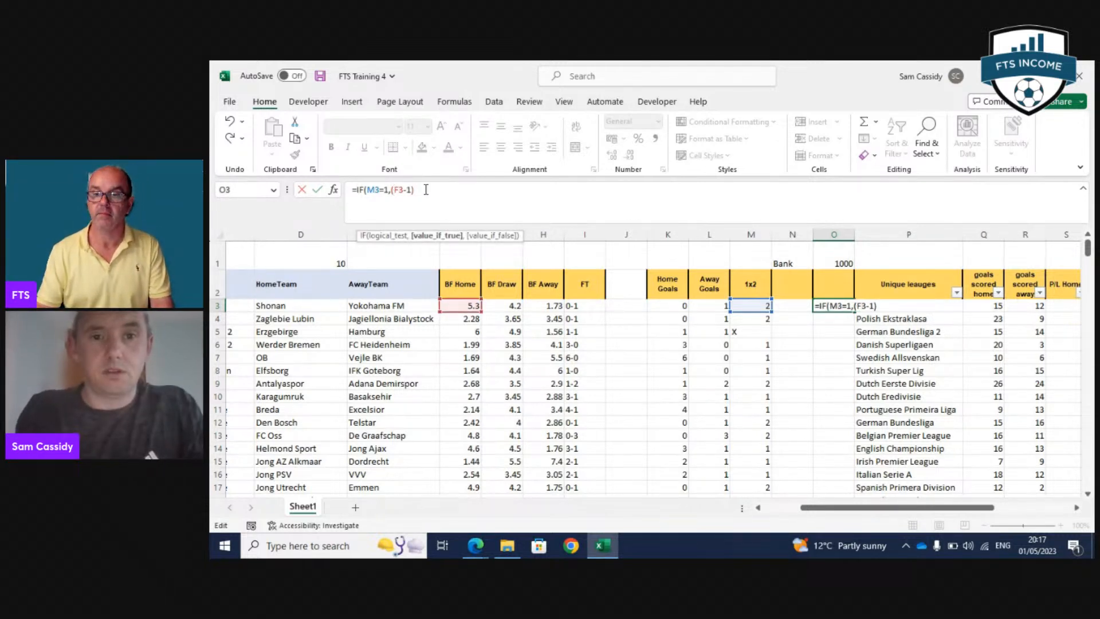
left_click(426, 190)
type("*")
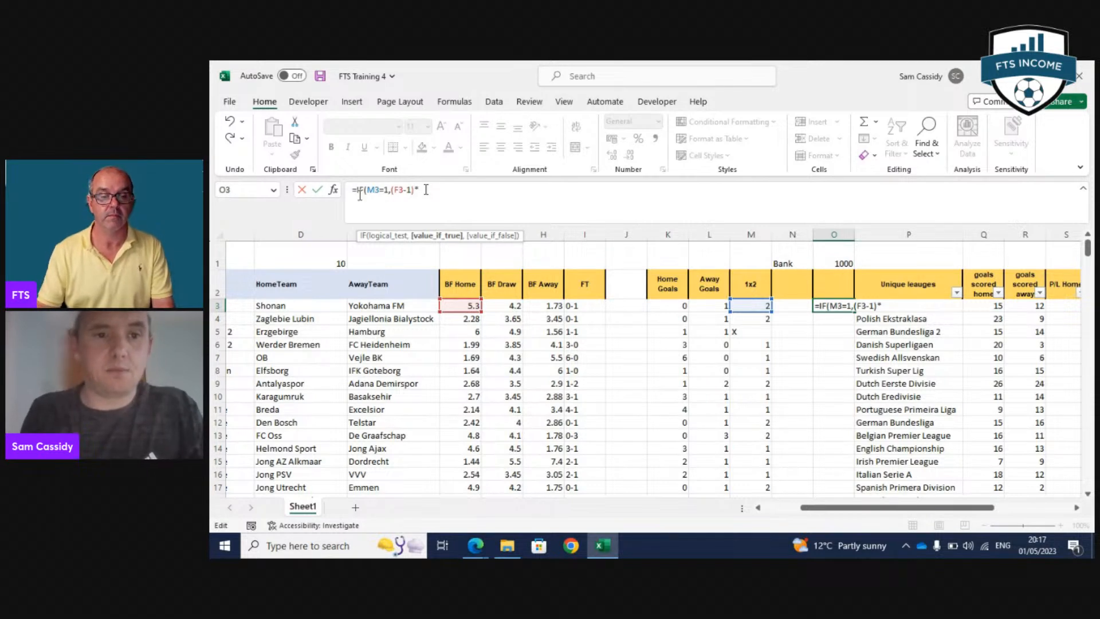
left_click(314, 259)
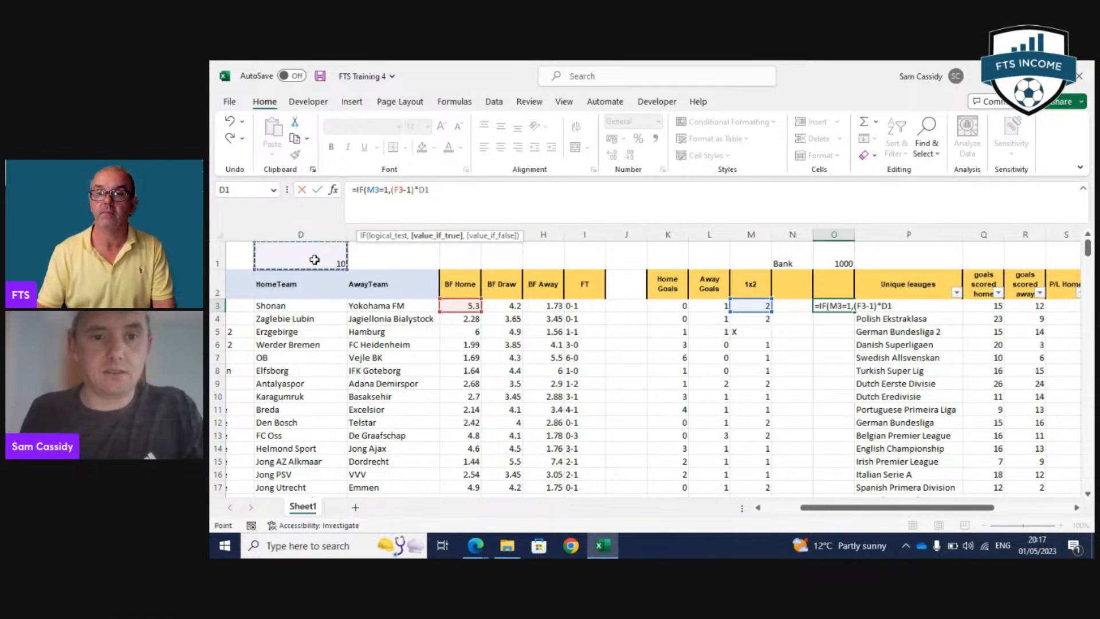
Complete the IF formula in O3 with the negative stake, -D1, as its value-if-false.
type(",")
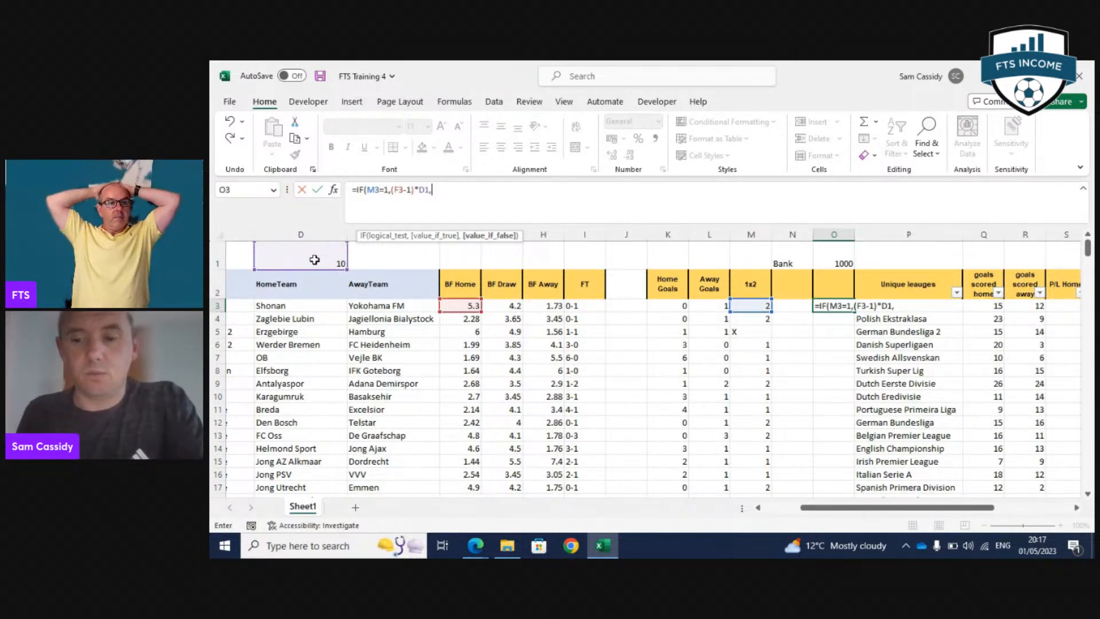
left_click(466, 189)
type("-")
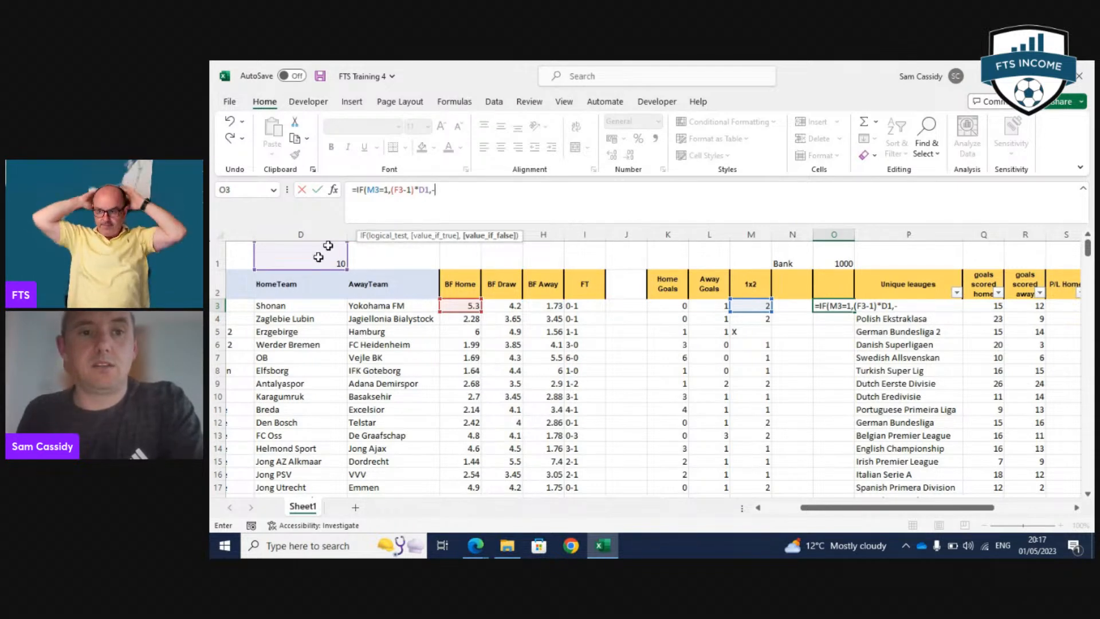
left_click(318, 257)
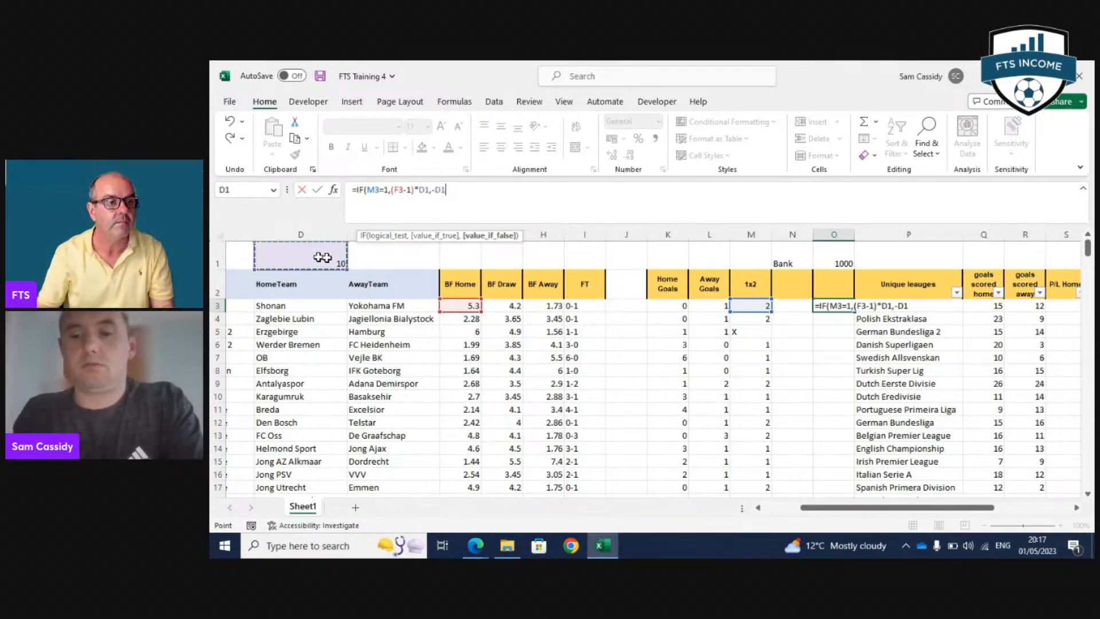
key("Return")
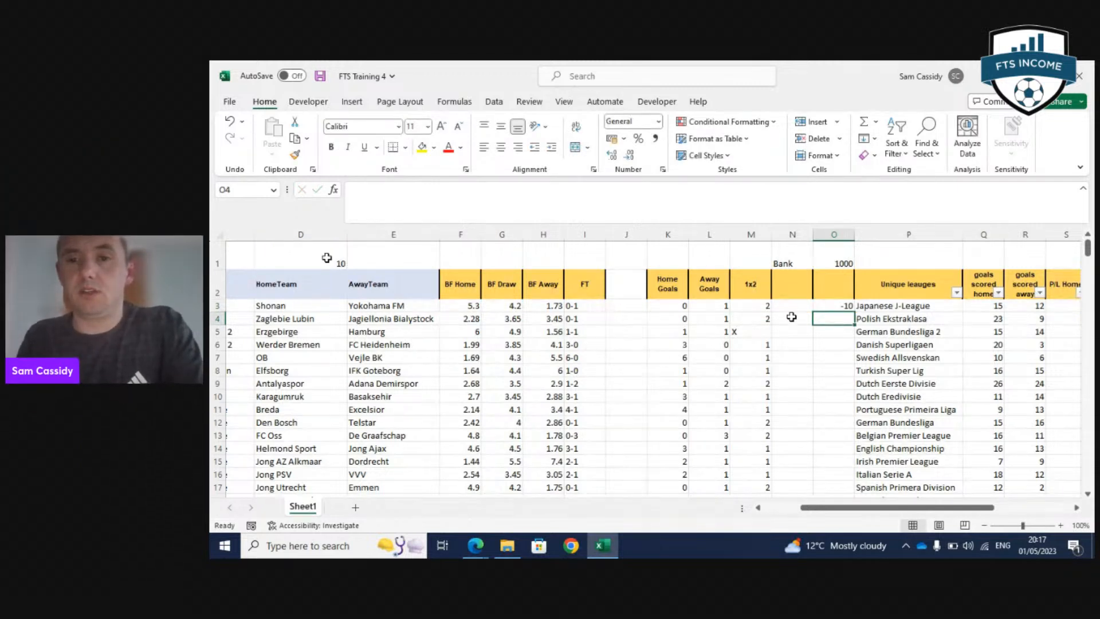
Review the completed profit formula in O3 and move it to N3.
left_click(834, 302)
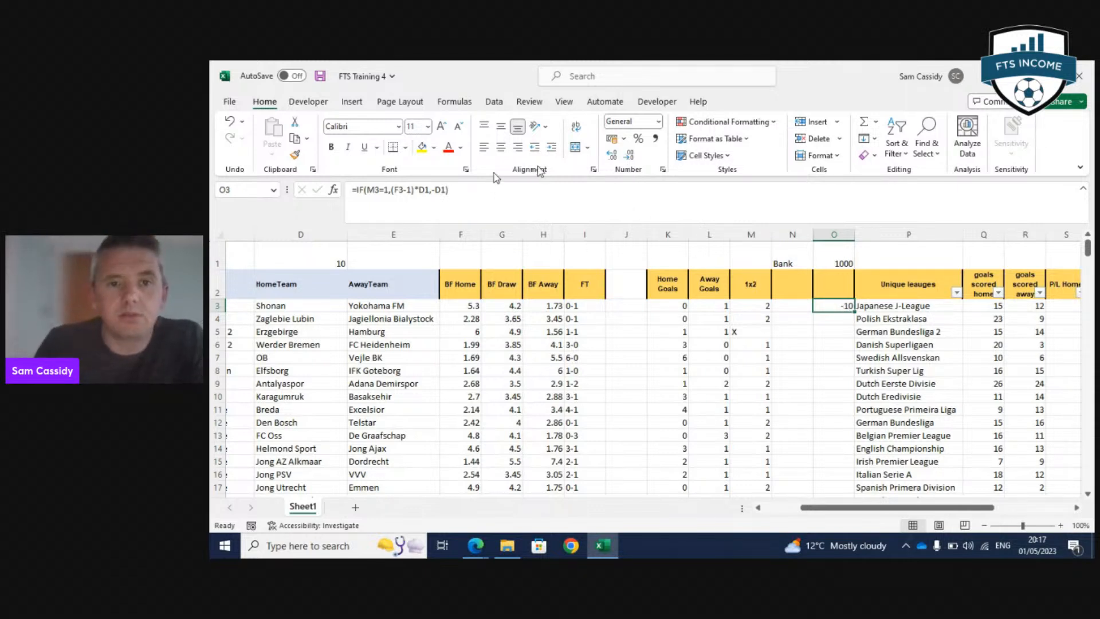
left_click(493, 192)
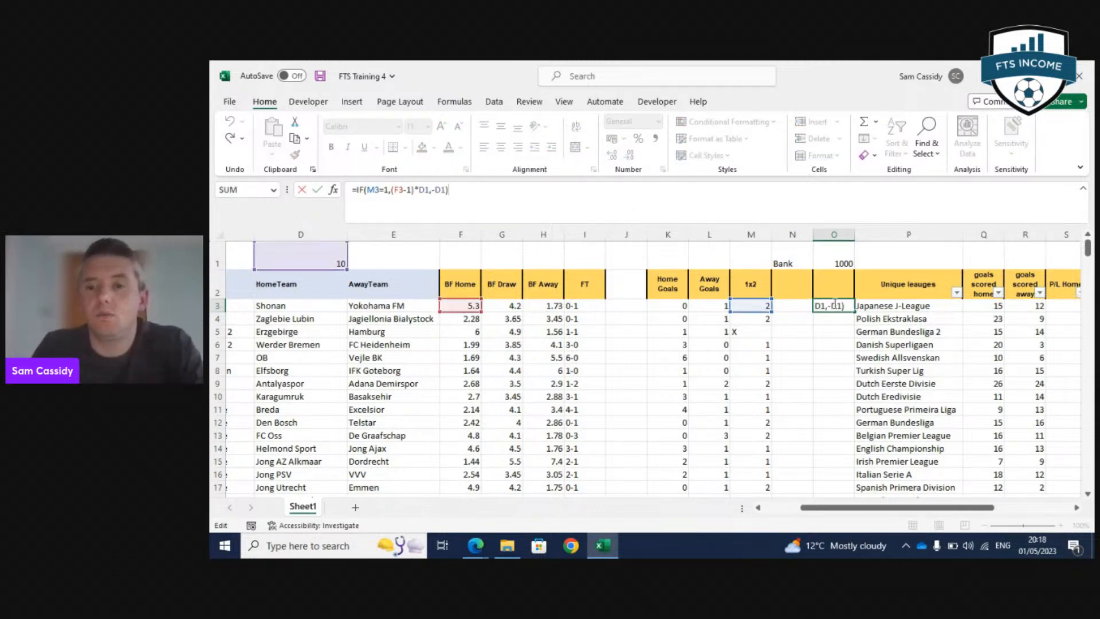
key("ctrl+Return")
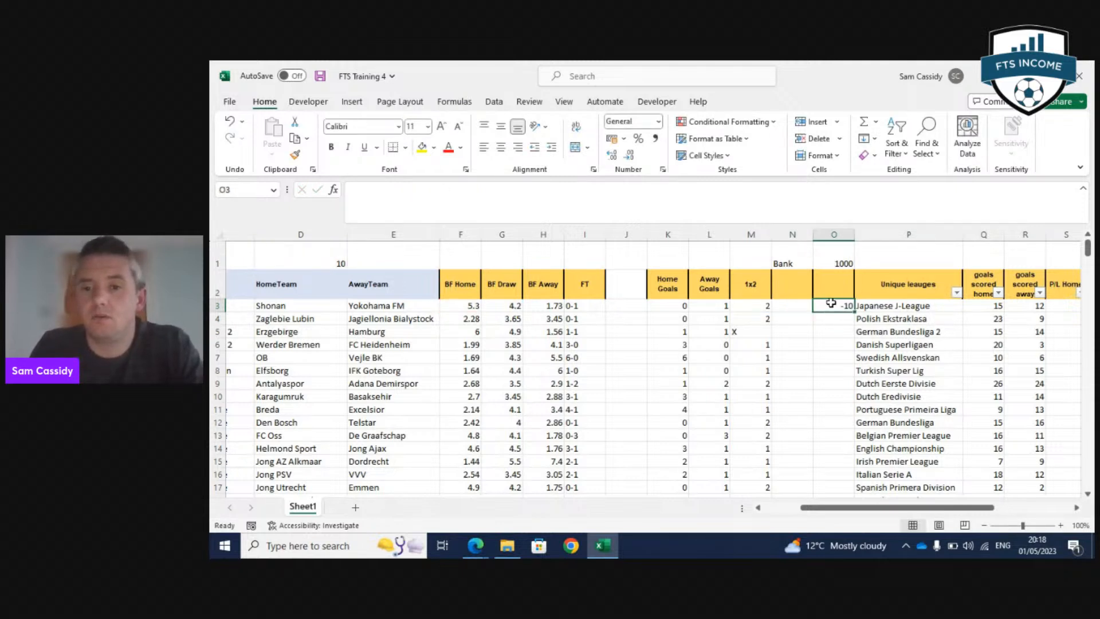
left_click_drag(831, 304, 794, 304)
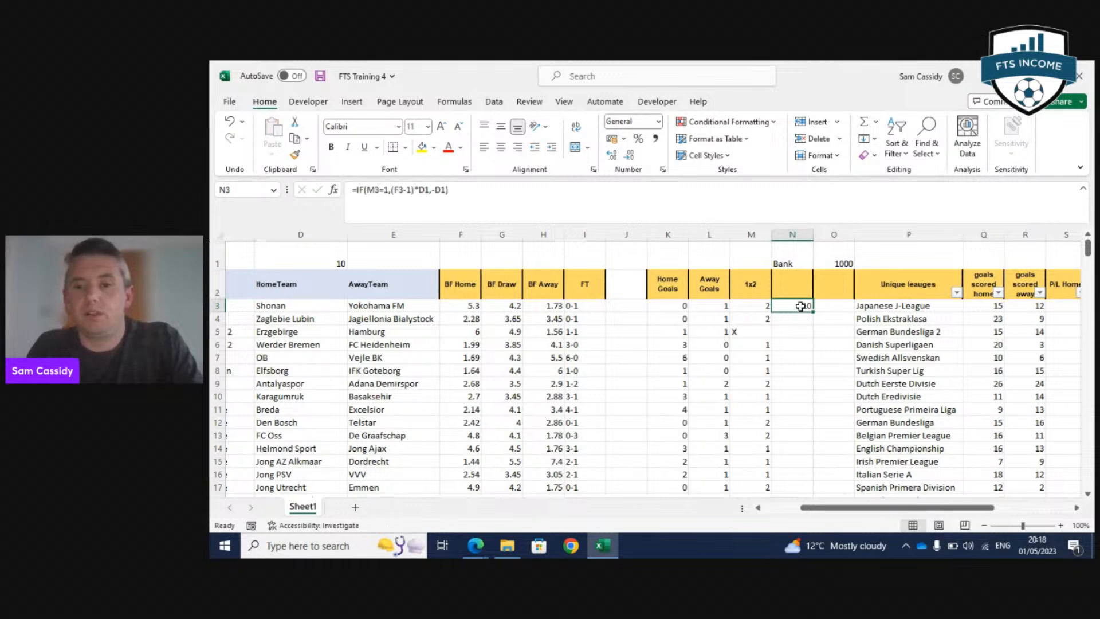
Enter =SUM(O1-N3) in O3 to calculate the bank after the first match.
left_click(830, 304)
type("=")
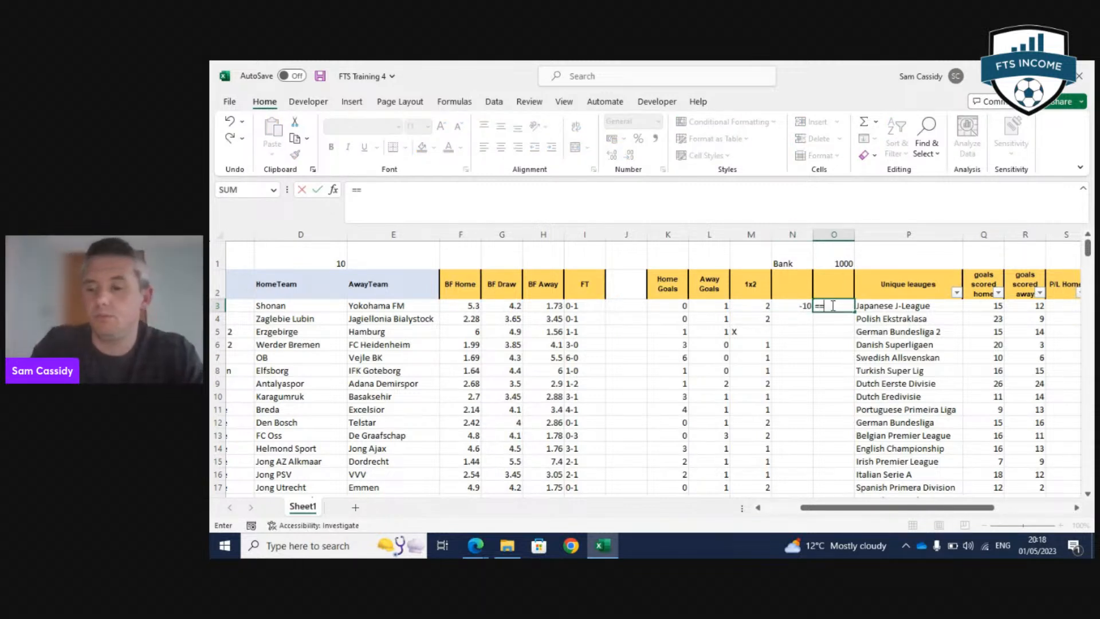
type("sum")
key("Tab")
left_click(834, 259)
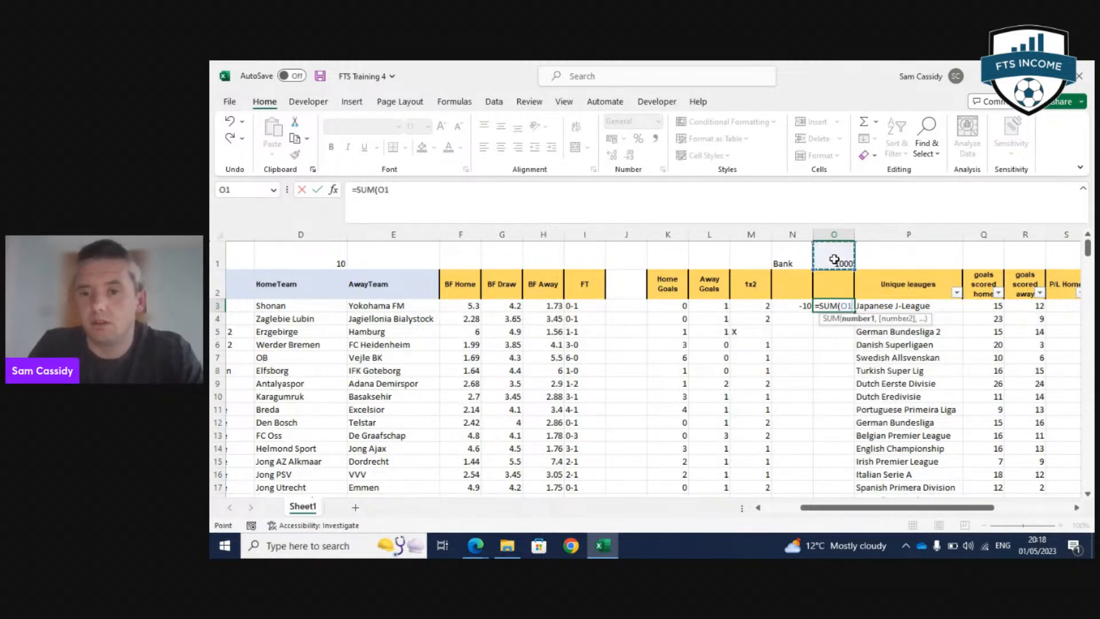
type("-")
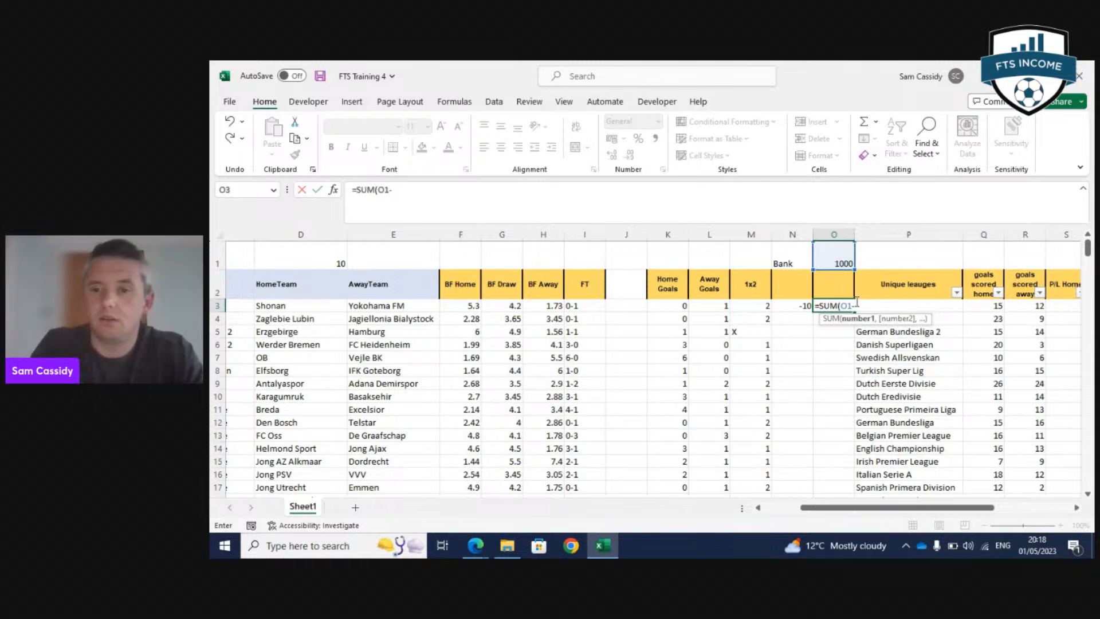
left_click(789, 308)
key("Return")
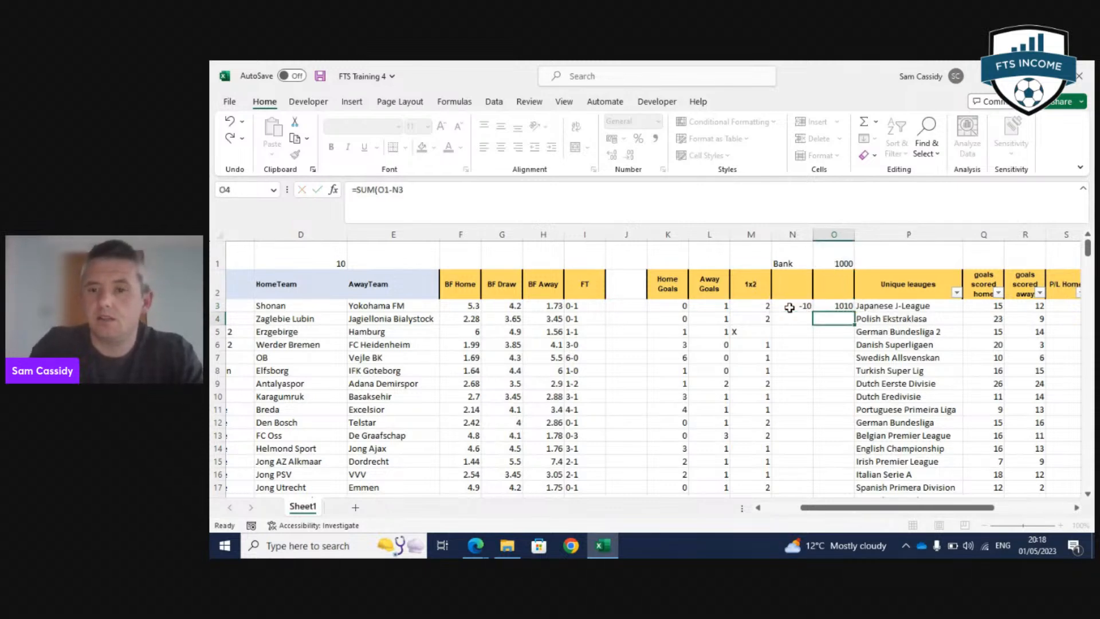
Try changing the bank formula in O3 to sum the range O1:N3.
scroll(797, 307, "down", 1)
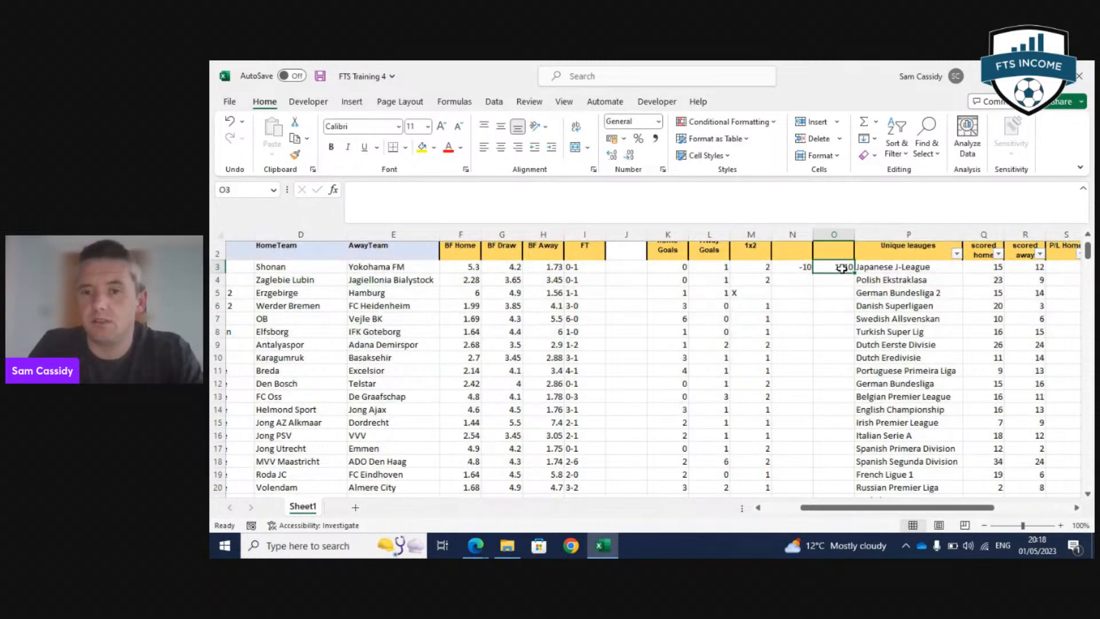
left_click(843, 263)
scroll(843, 263, "up", 1)
left_click(840, 262)
left_click(845, 305)
left_click(394, 190)
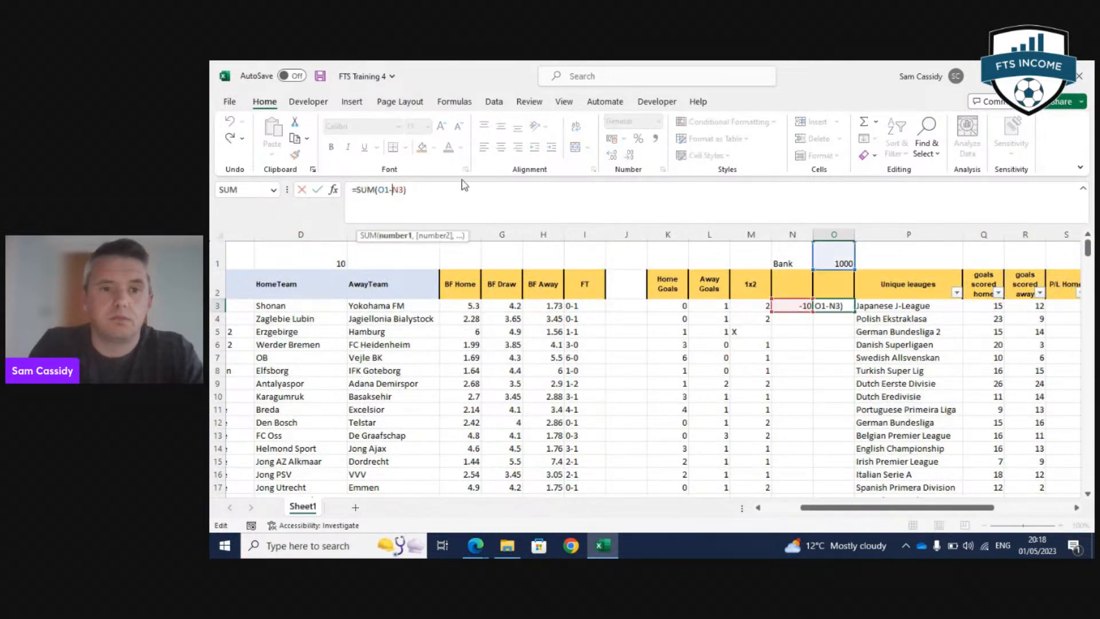
key("BackSpace")
type(":")
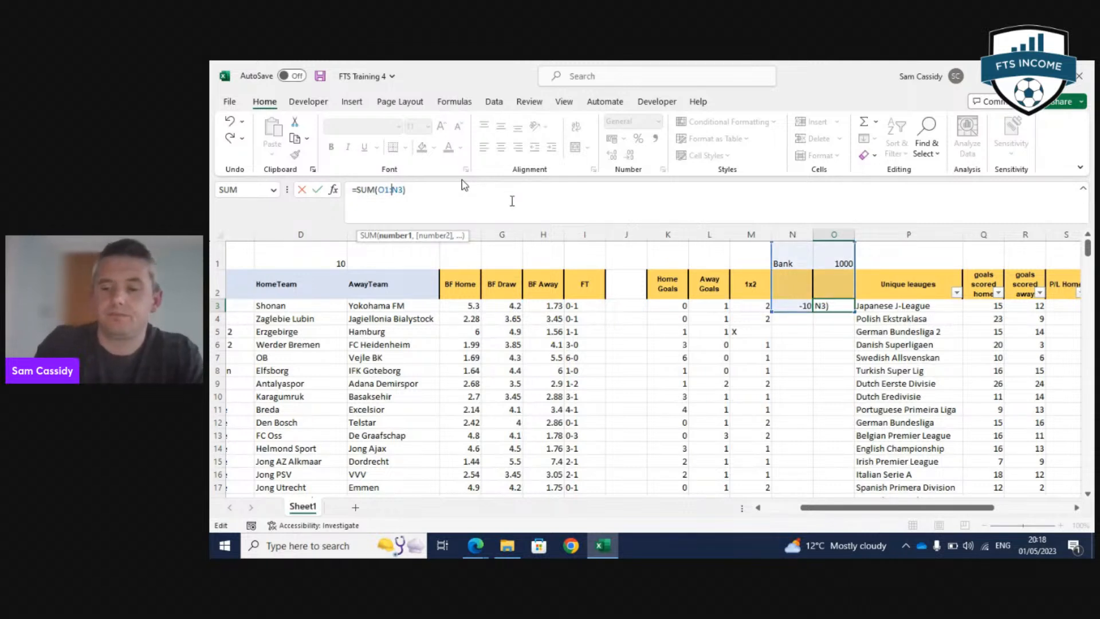
Rewrite the bank formula in O3 as =SUM(N3+O1), adding the profit or loss to the starting bank.
key("Delete")
key("Delete")
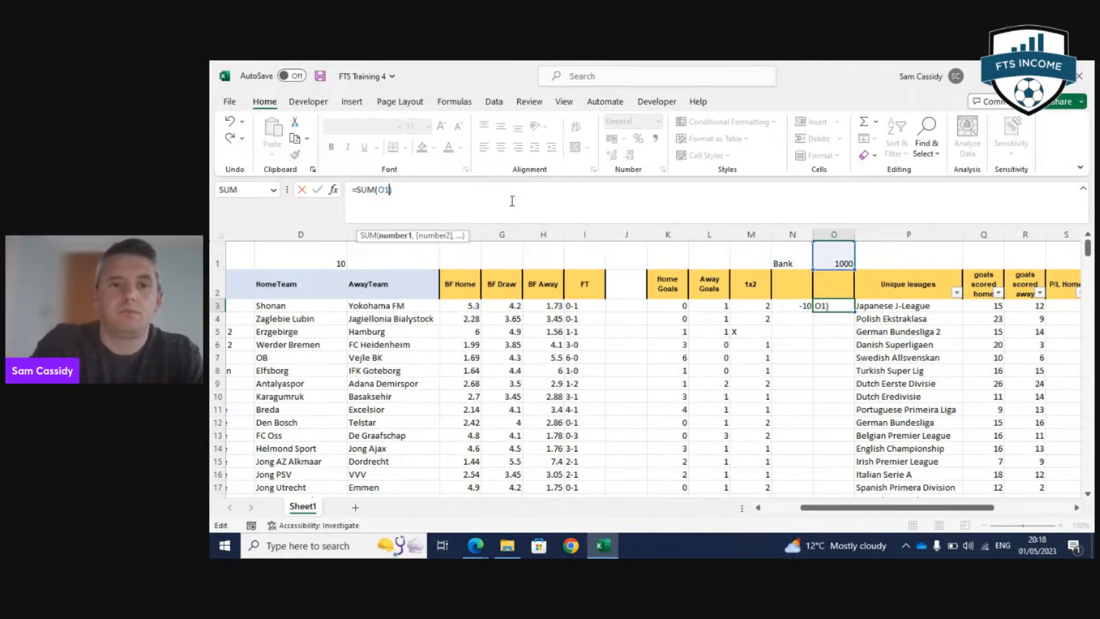
key("BackSpace")
key("BackSpace")
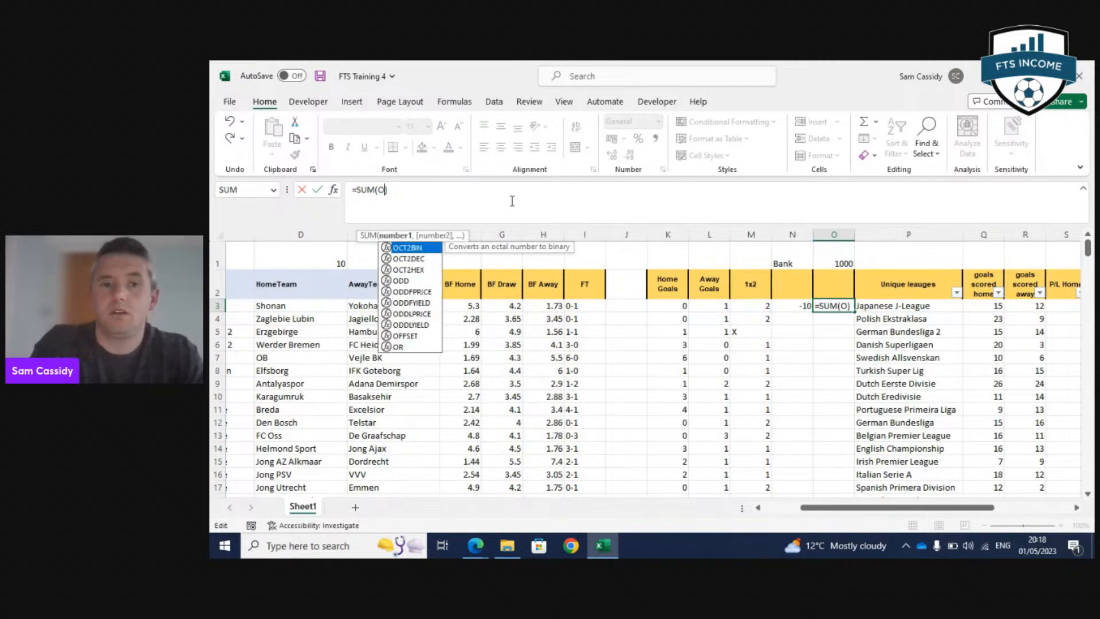
key("BackSpace")
left_click(786, 306)
type("+")
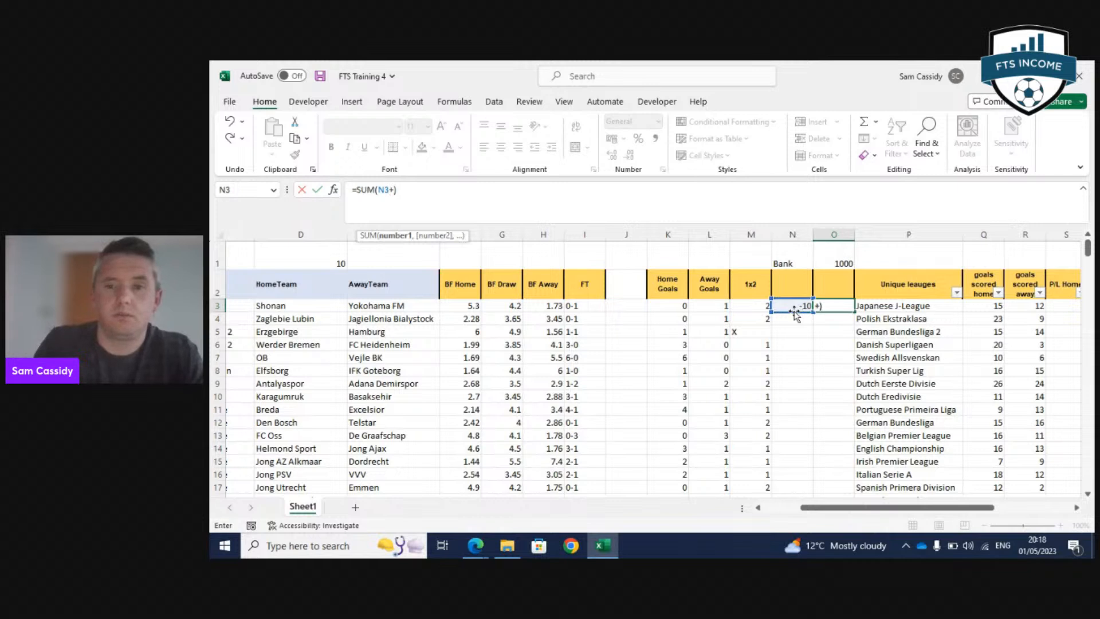
left_click(847, 261)
key("Return")
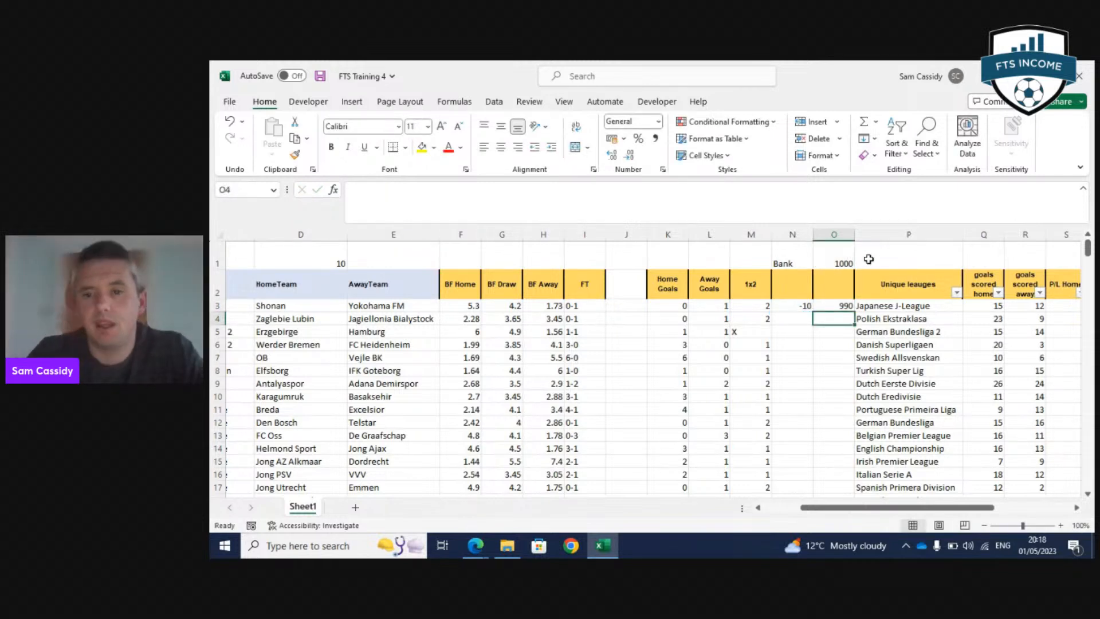
Review the cells referenced by the profit formula in N3, and set the stake in D1 to 100.
key("Up")
key("Left")
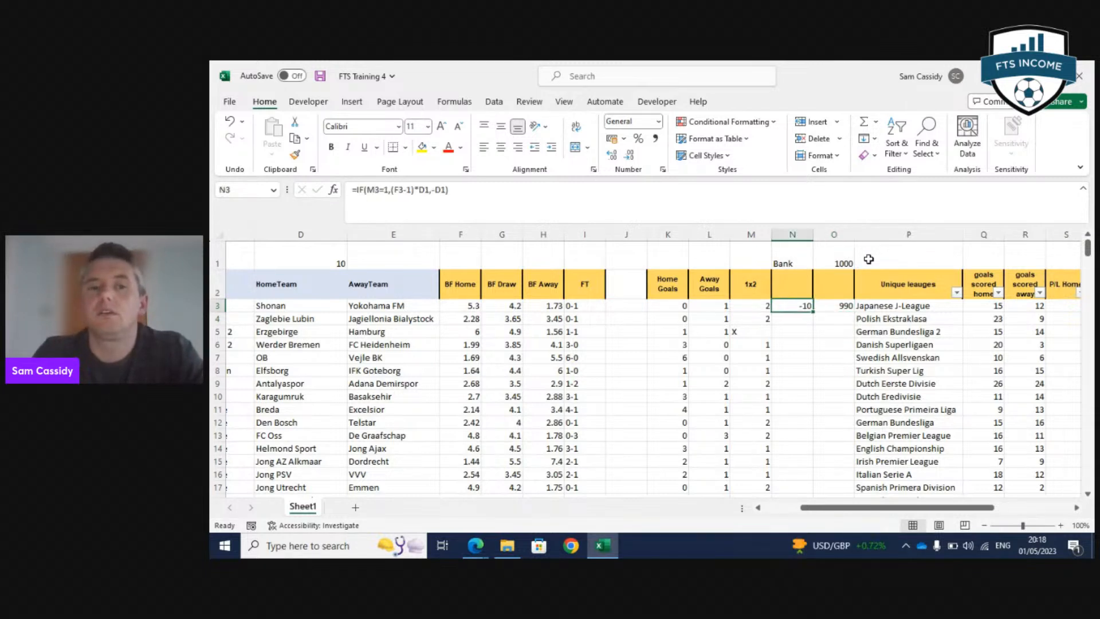
left_click(650, 204)
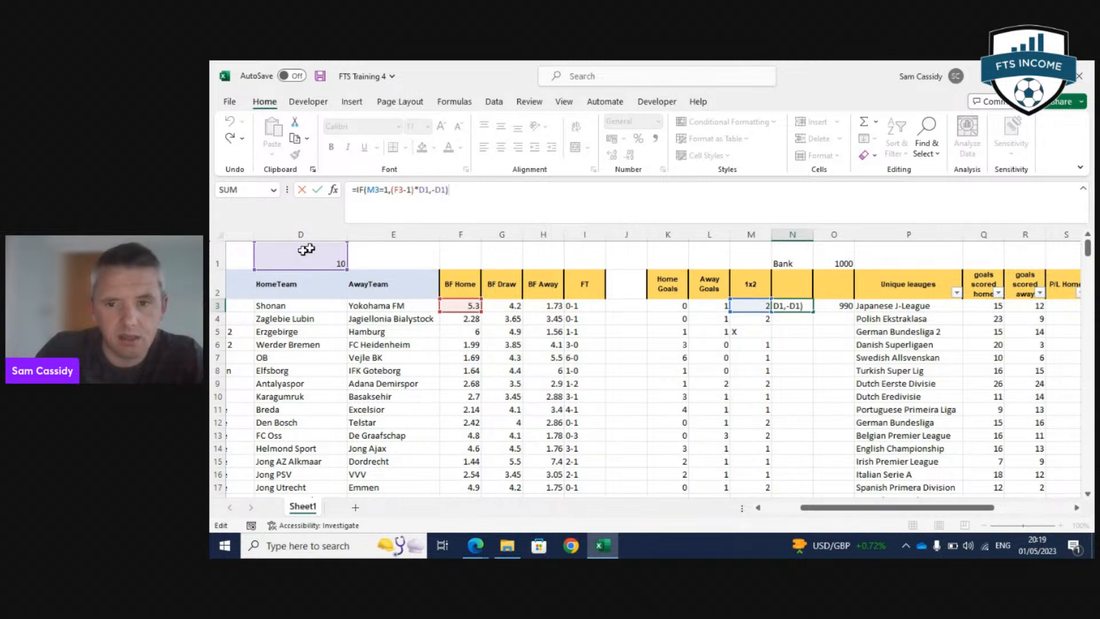
key("ctrl+Return")
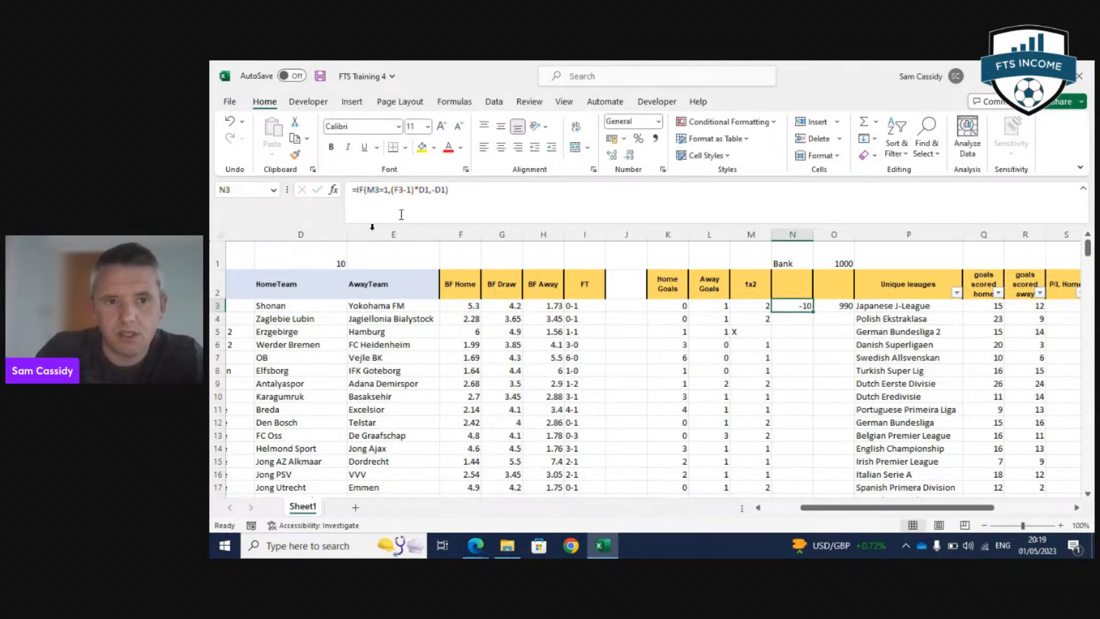
left_click(338, 259)
type("100")
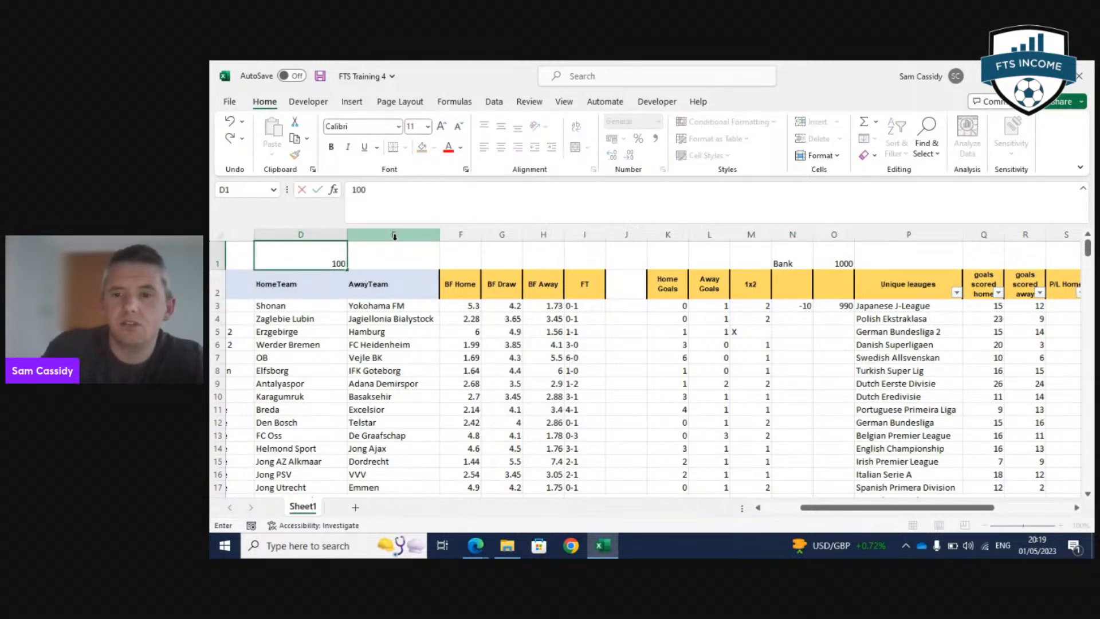
key("Return")
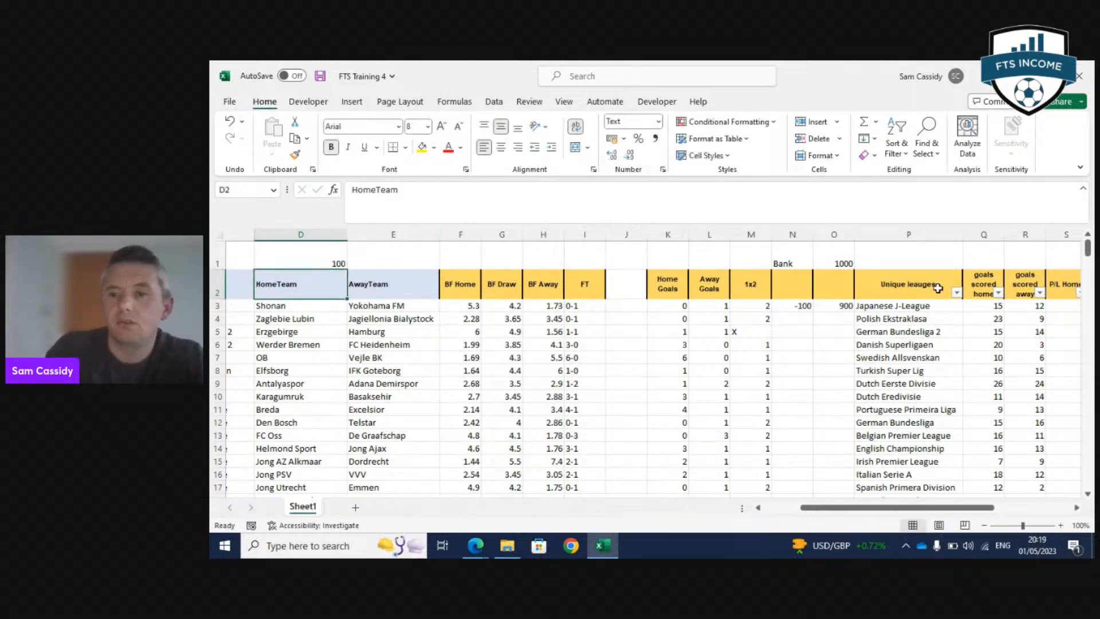
Check which cells the bank formula in O3 references, and select the stake cell D1.
left_click(840, 306)
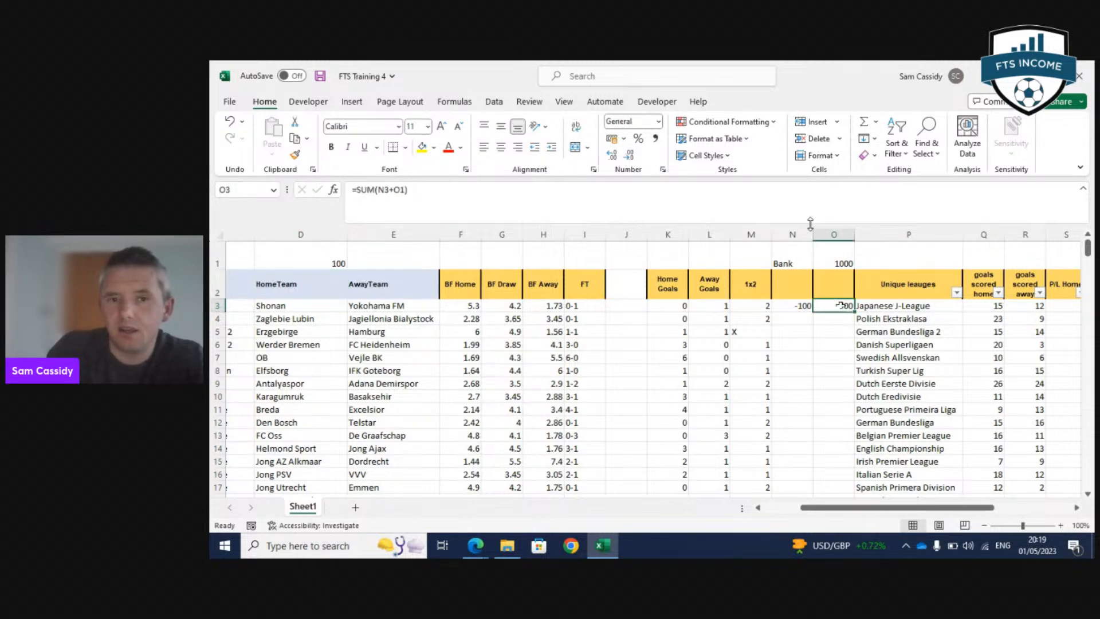
left_click(801, 195)
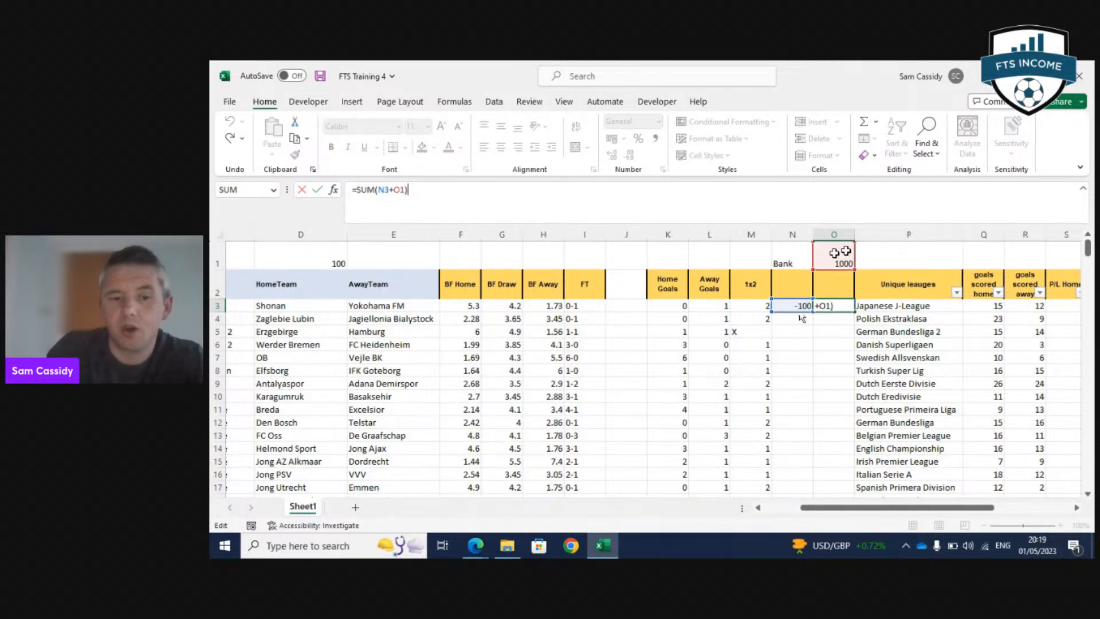
key("ctrl+Return")
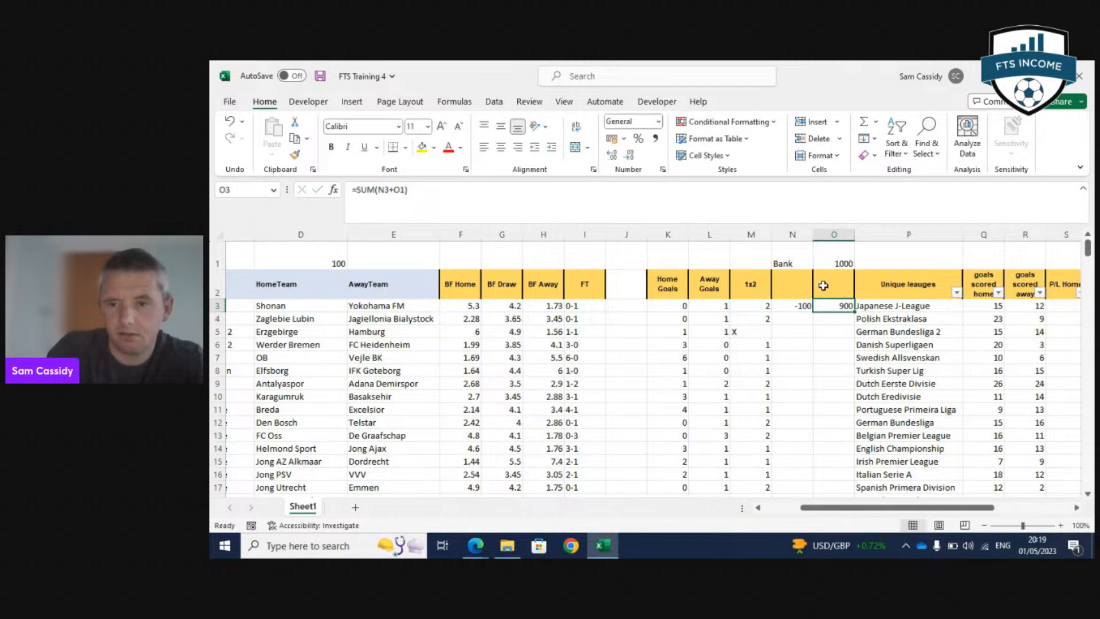
left_click(341, 257)
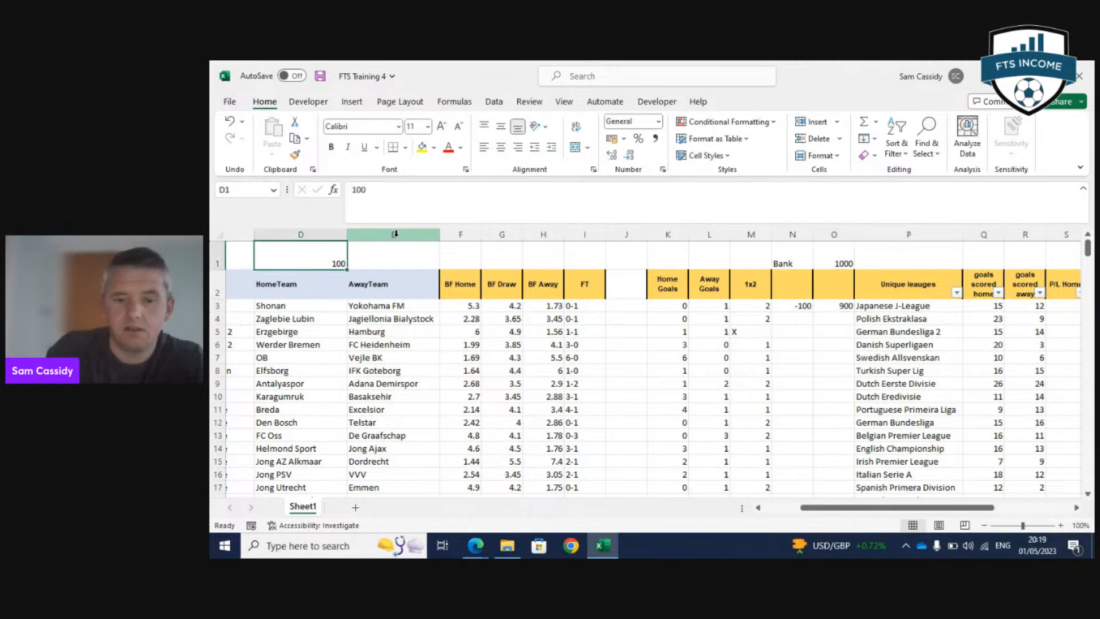
Set the stake in D1 to 10 and copy the profit formula from N3 down to N4.
type("10")
key("Return")
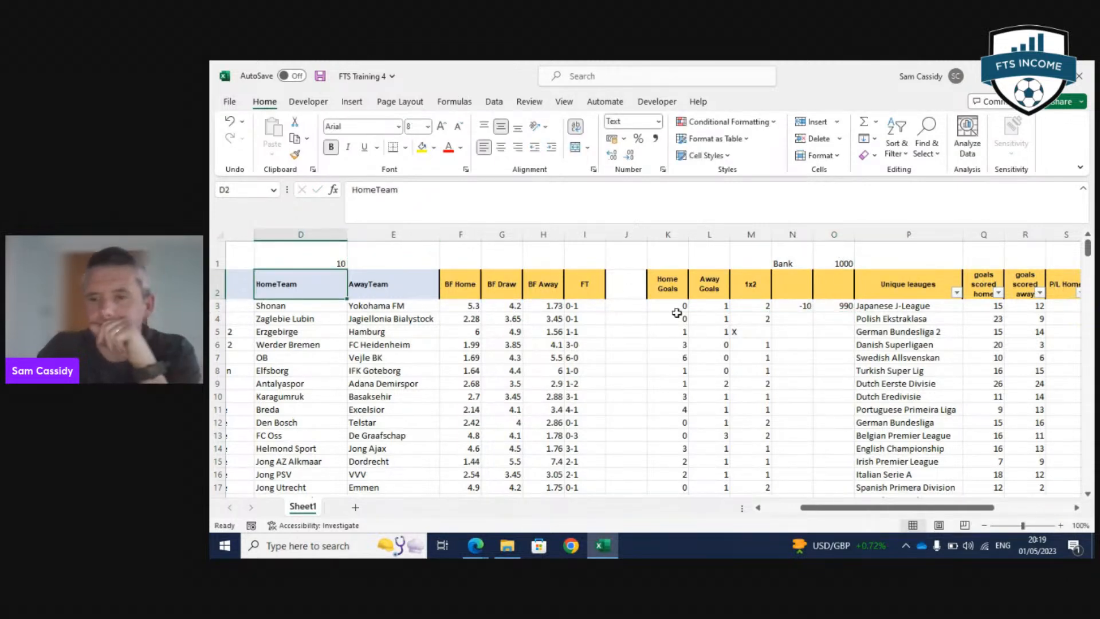
left_click(793, 307)
left_click_drag(820, 314, 820, 327)
left_click(792, 319)
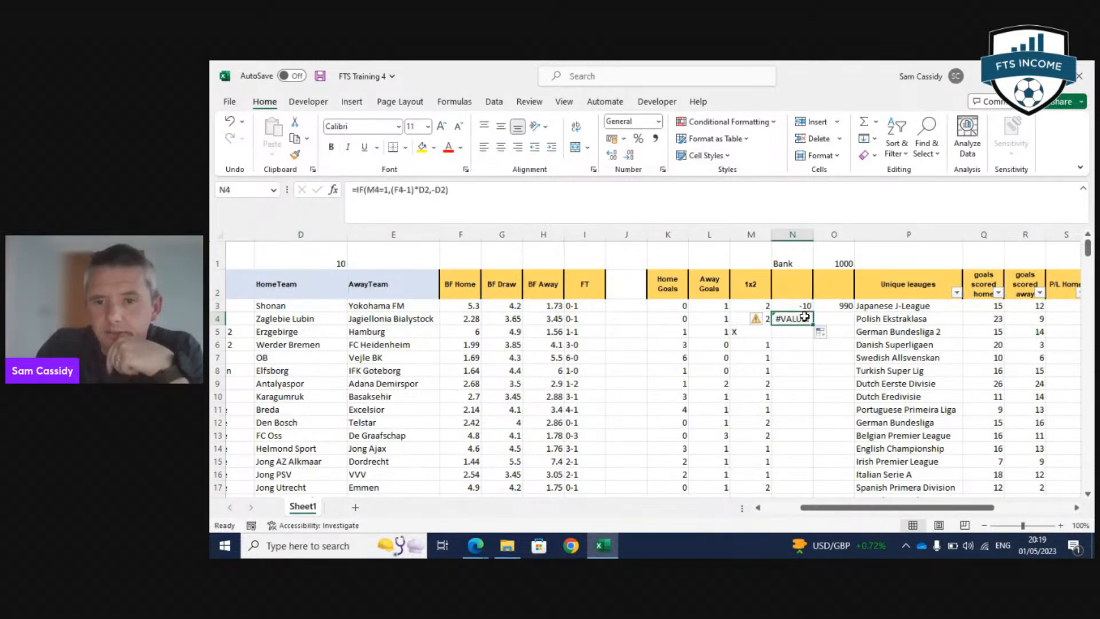
left_click(646, 204)
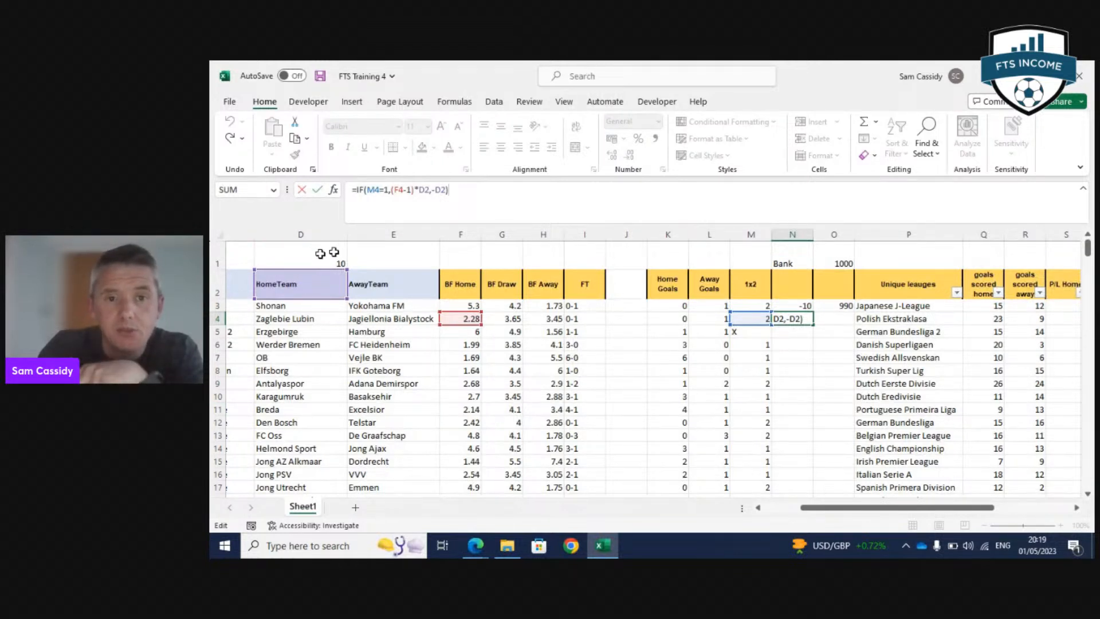
left_click(314, 266)
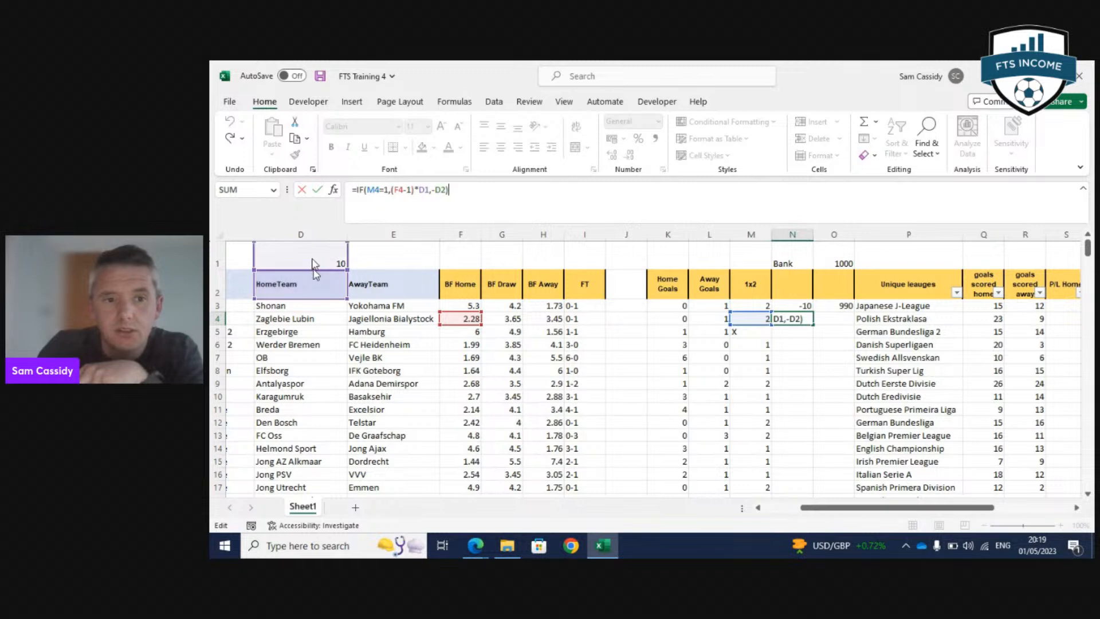
key("Escape")
Make both stake references in the N3 profit formula absolute, giving =IF(M3=1,(F3-1)*$D$1,-$D$1).
left_click(790, 306)
left_click(509, 198)
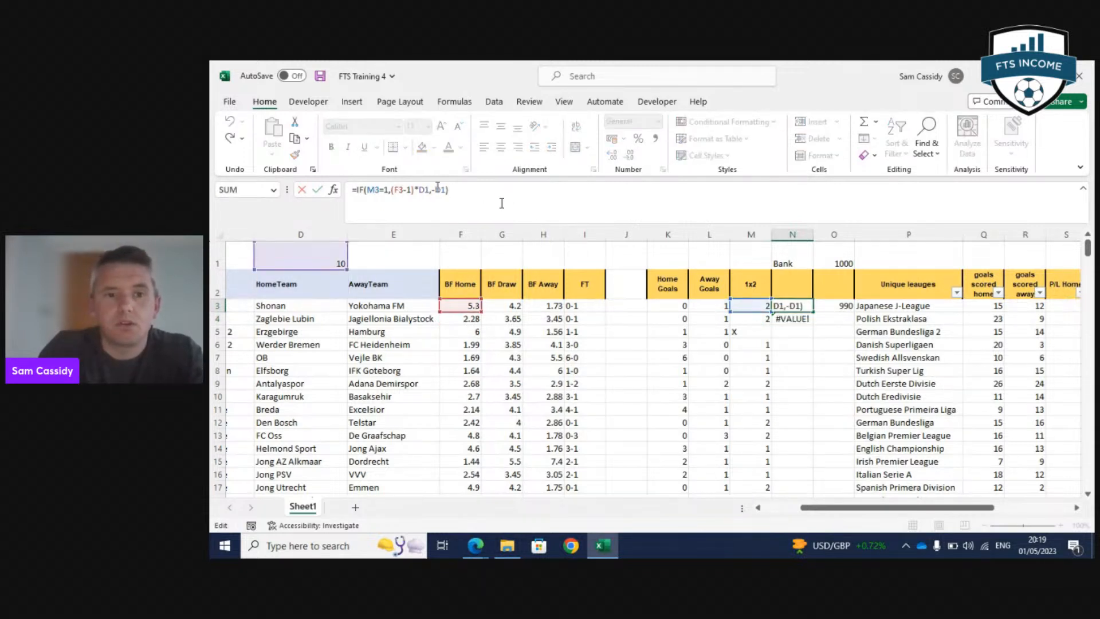
left_click(419, 190)
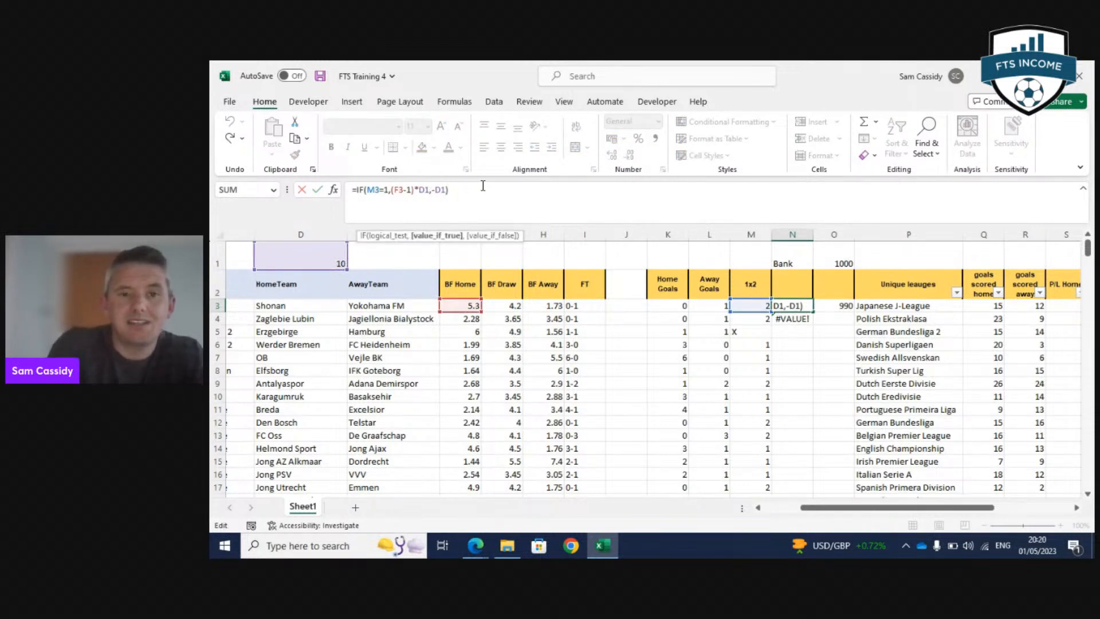
key("F4")
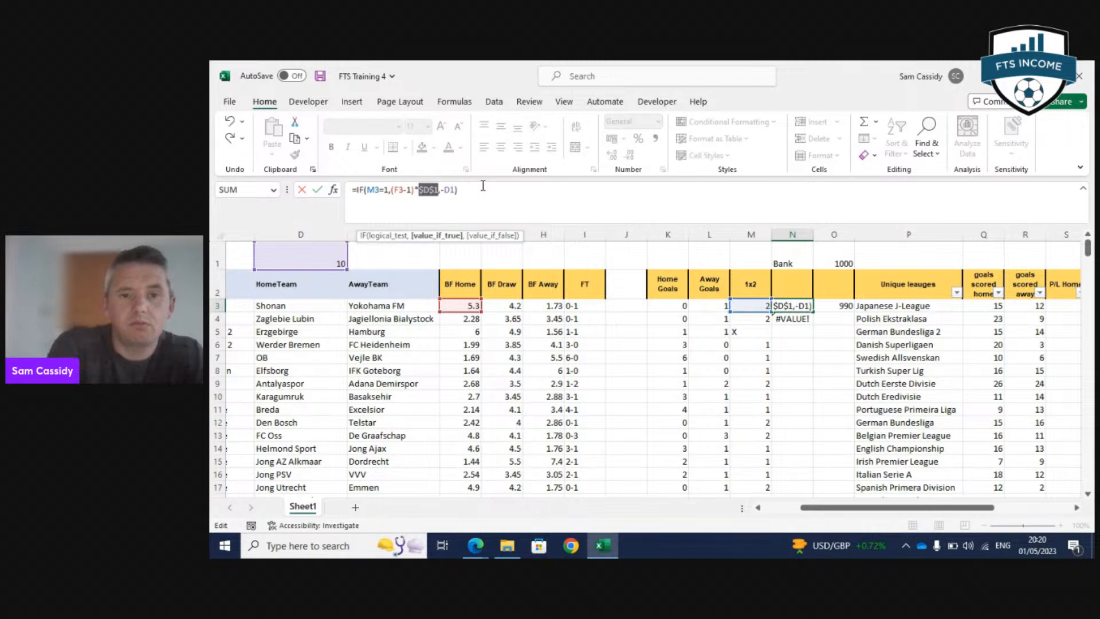
key("Right")
key("Right")
key("Right")
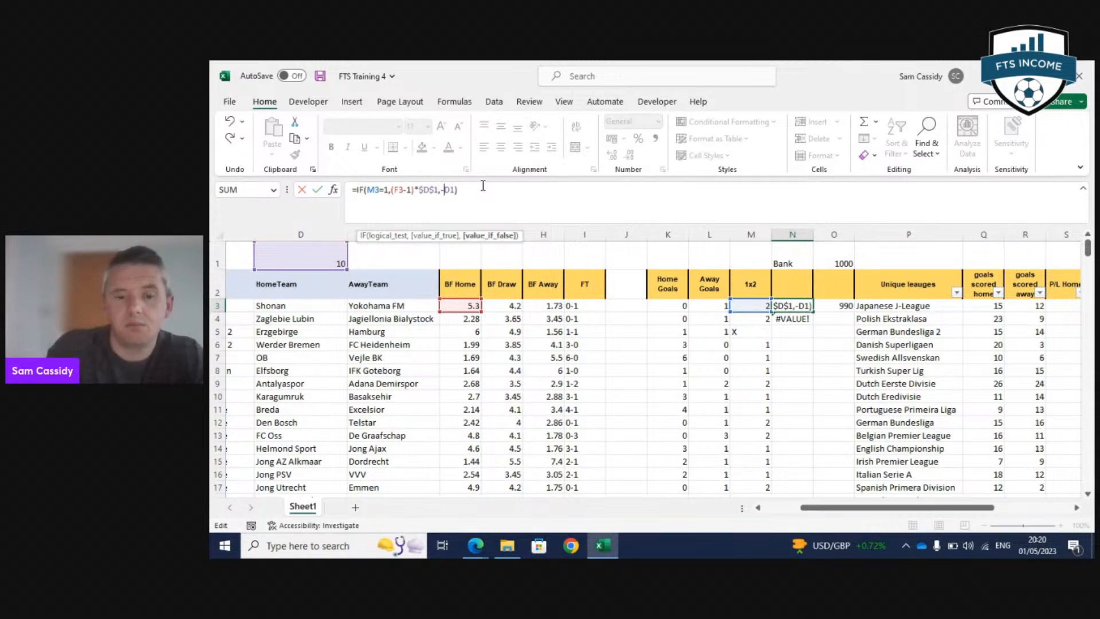
key("F4")
key("Return")
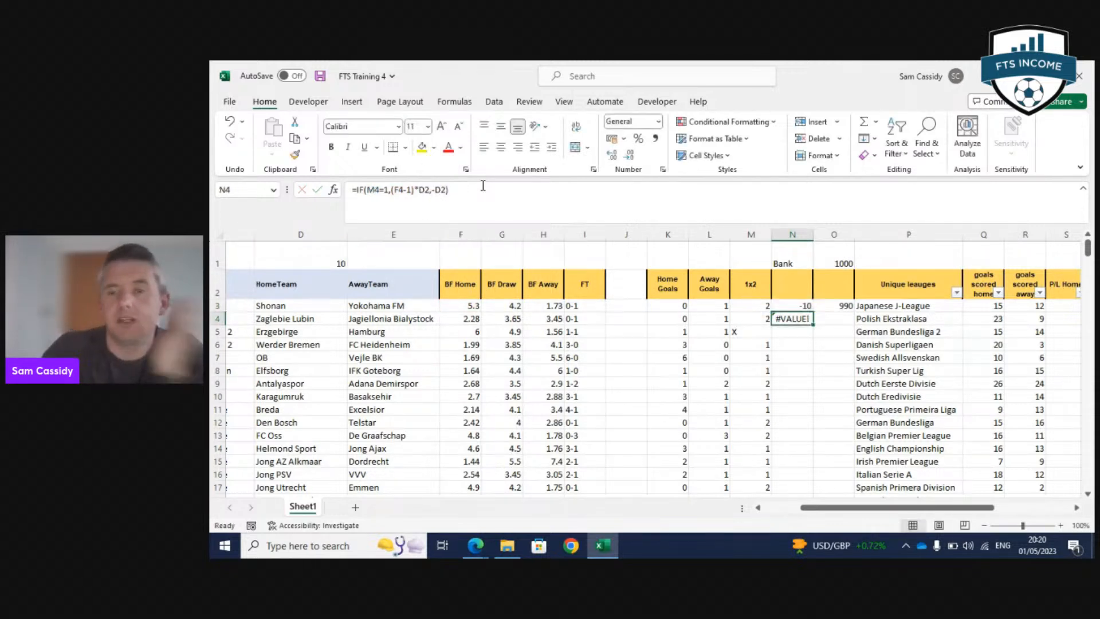
Copy the profit formula from N3 down through N6.
left_click(805, 304)
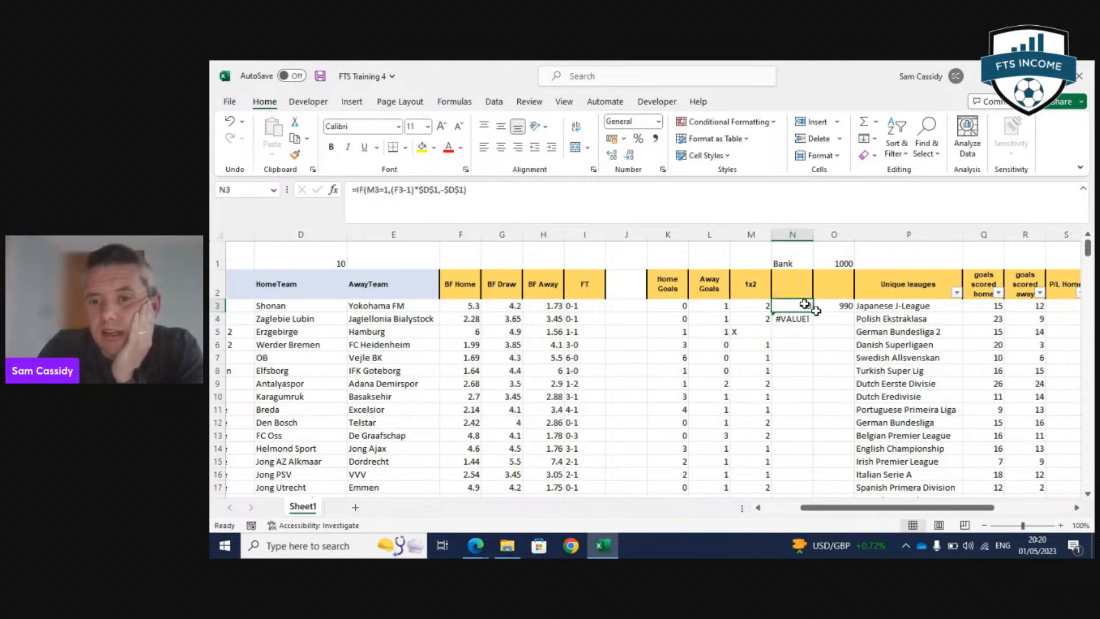
left_click_drag(814, 312, 814, 325)
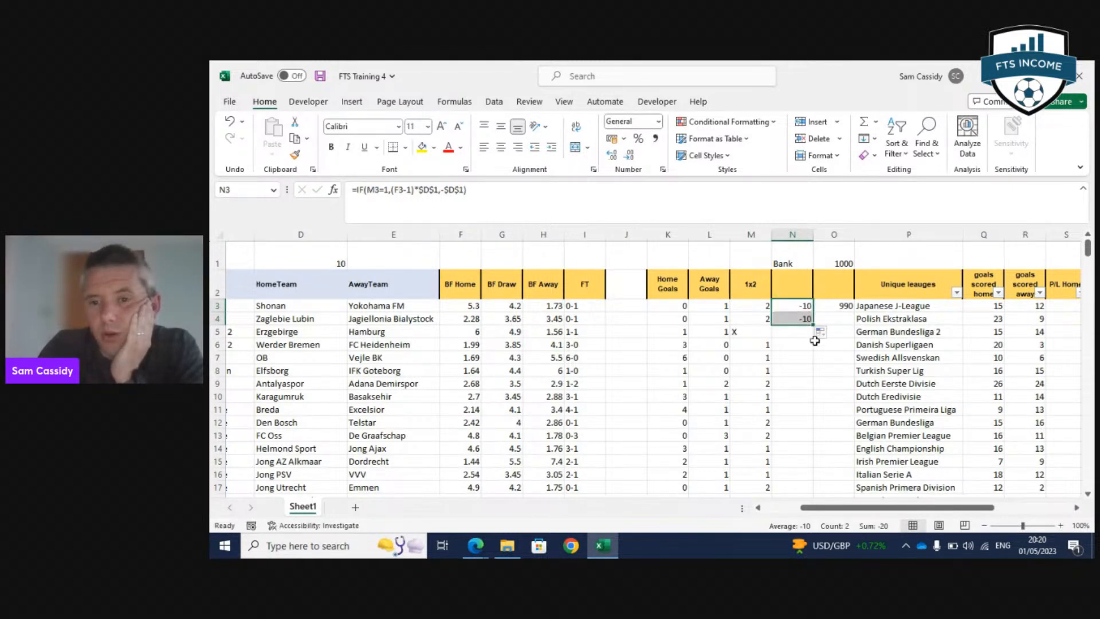
left_click(801, 316)
left_click_drag(813, 324, 812, 350)
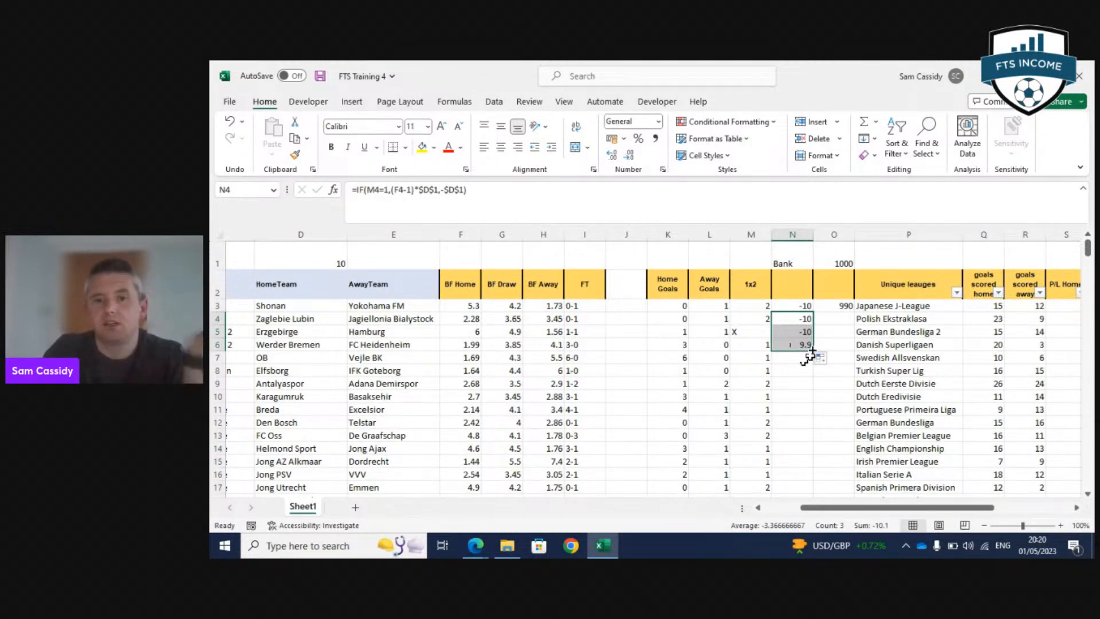
Examine the cell references and the IF function arguments of the profit formula in N6.
left_click(796, 344)
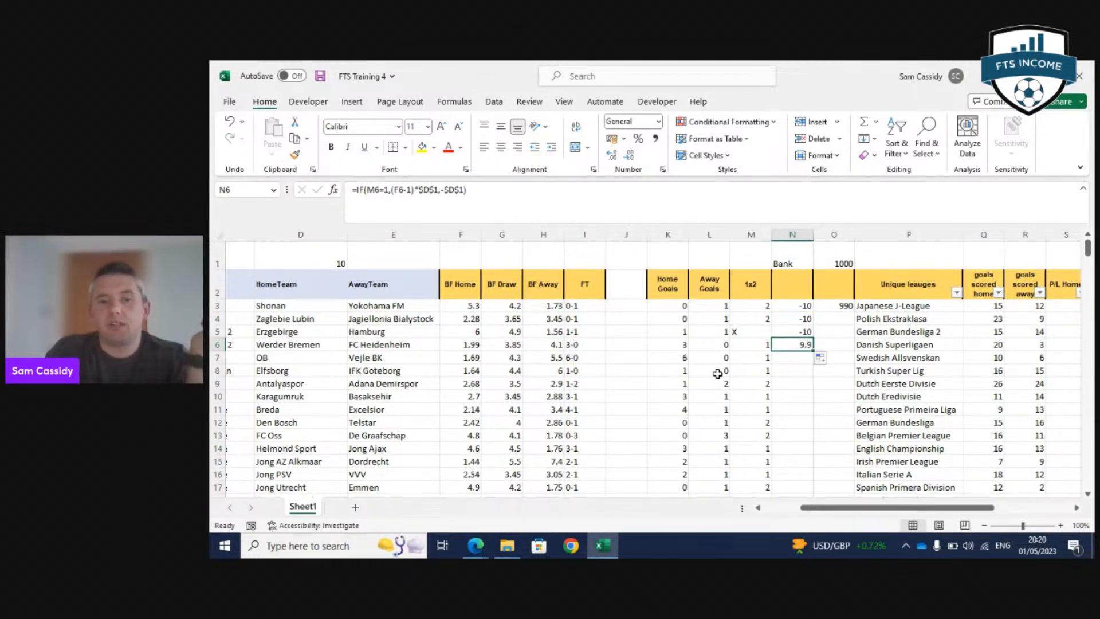
left_click(685, 199)
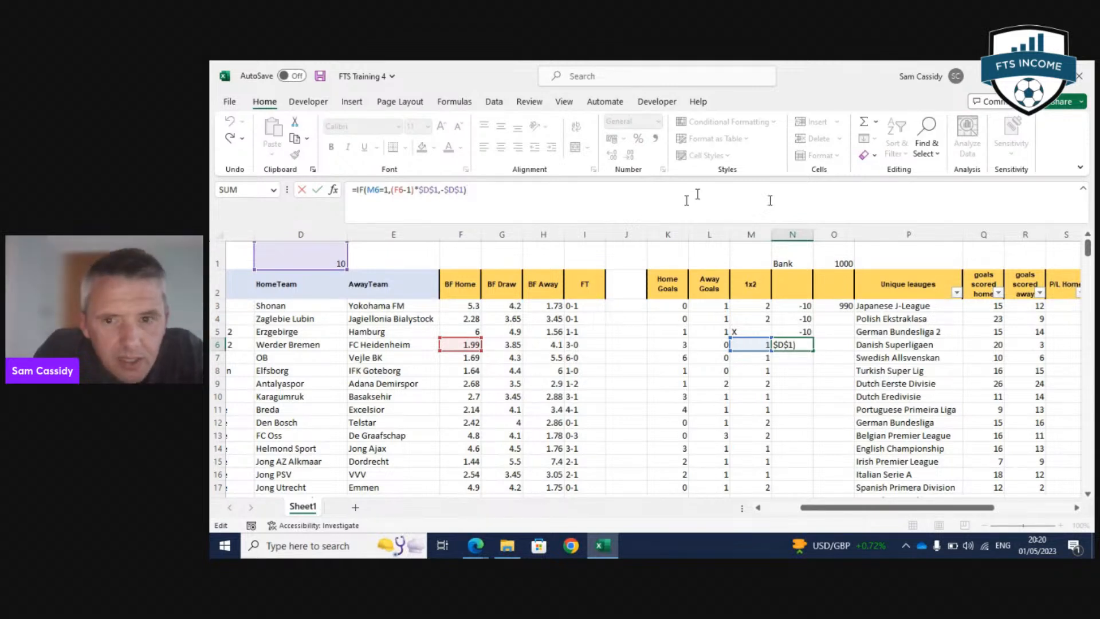
left_click(802, 344)
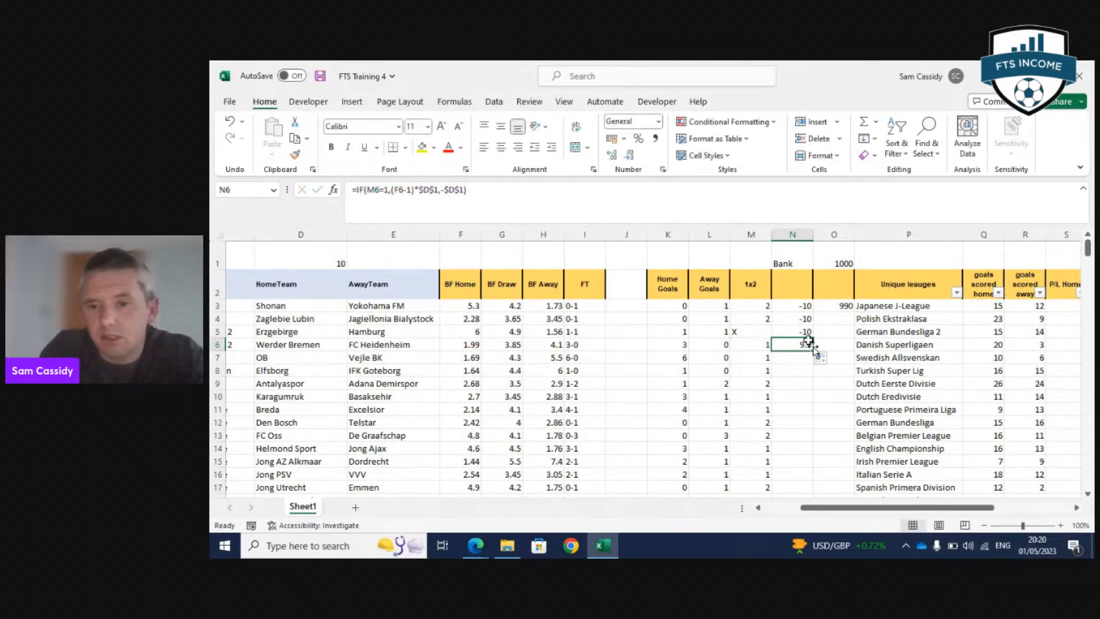
left_click(675, 195)
left_click(333, 189)
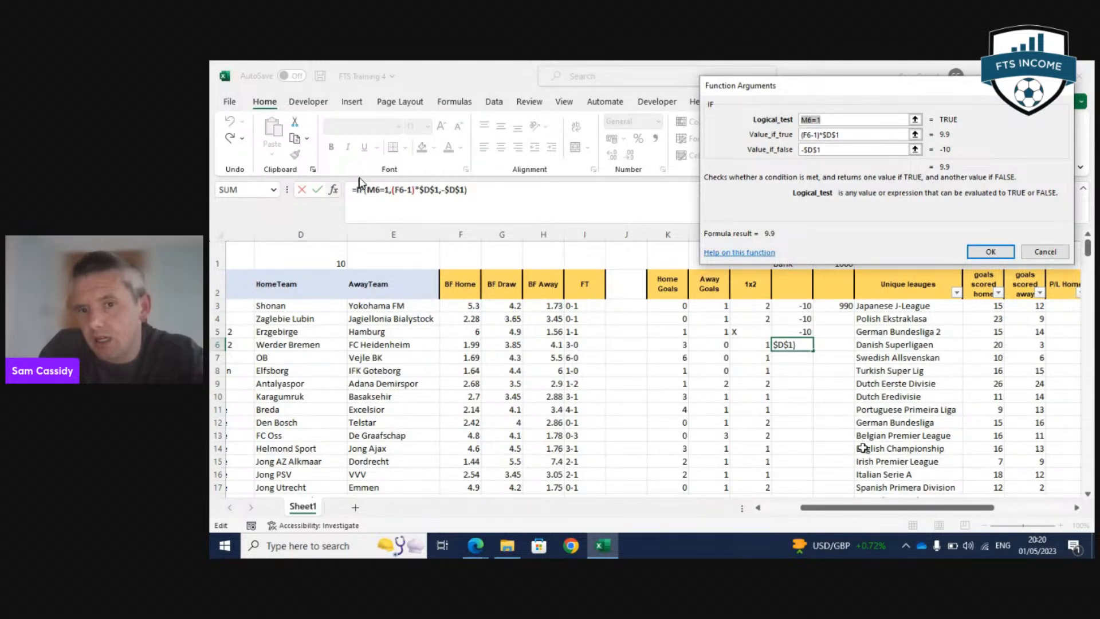
key("Escape")
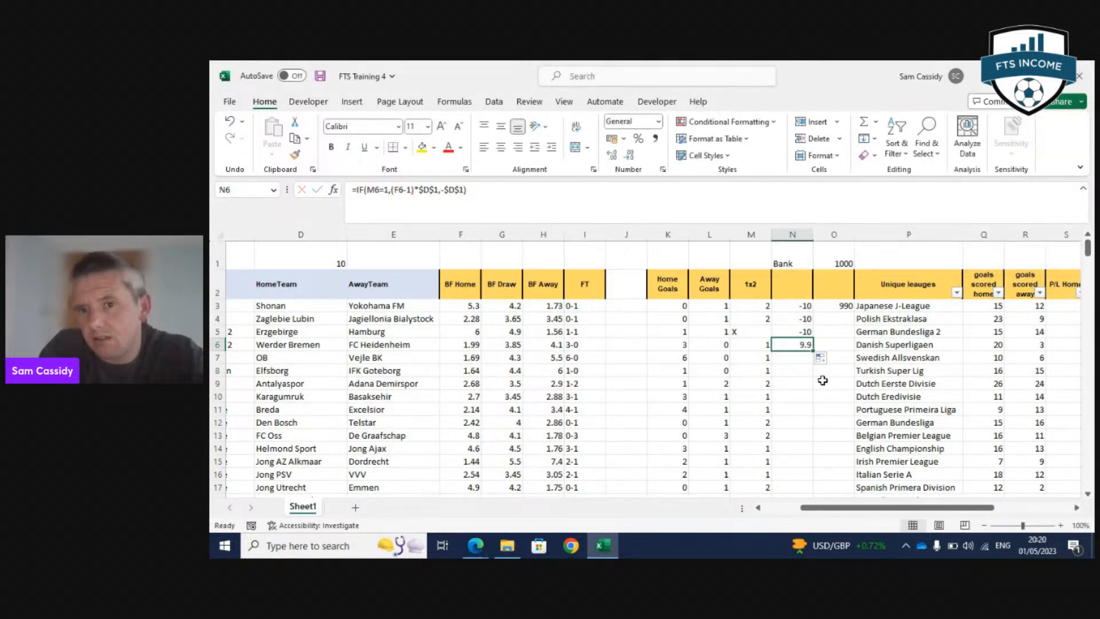
left_click(501, 197)
key("ctrl+Return")
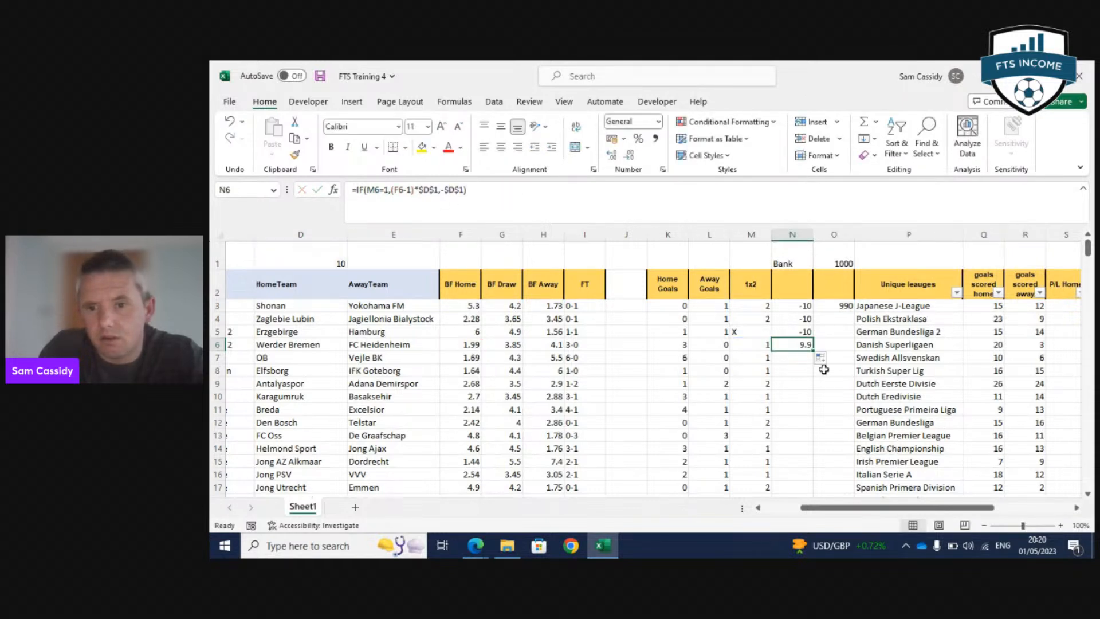
Extend the profit formula from N6 down through N15.
left_click_drag(814, 351, 802, 474)
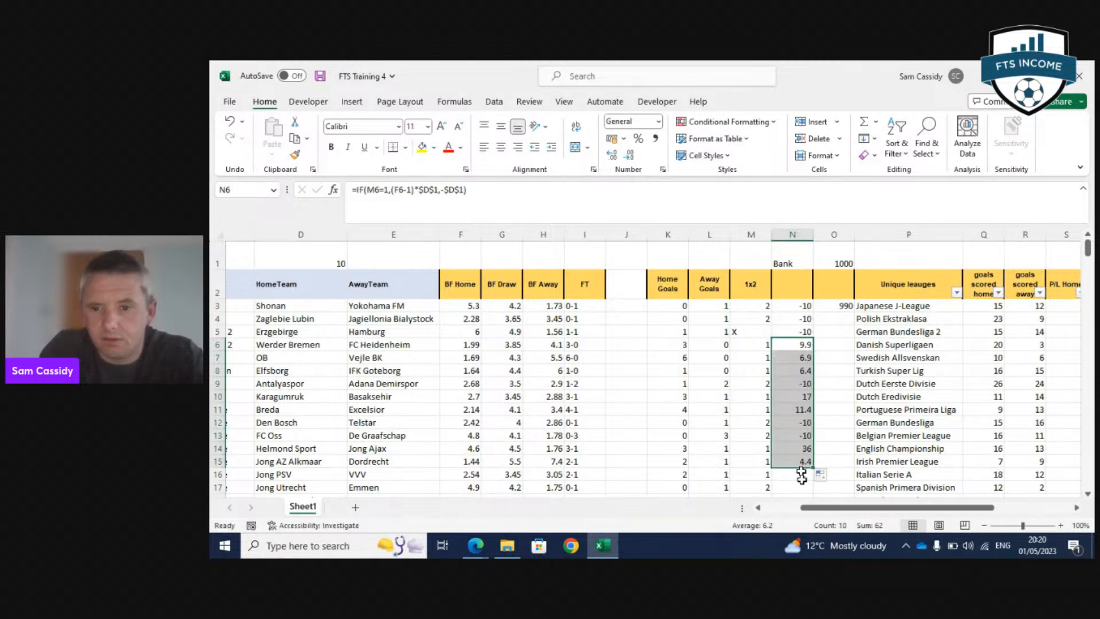
left_click(795, 449)
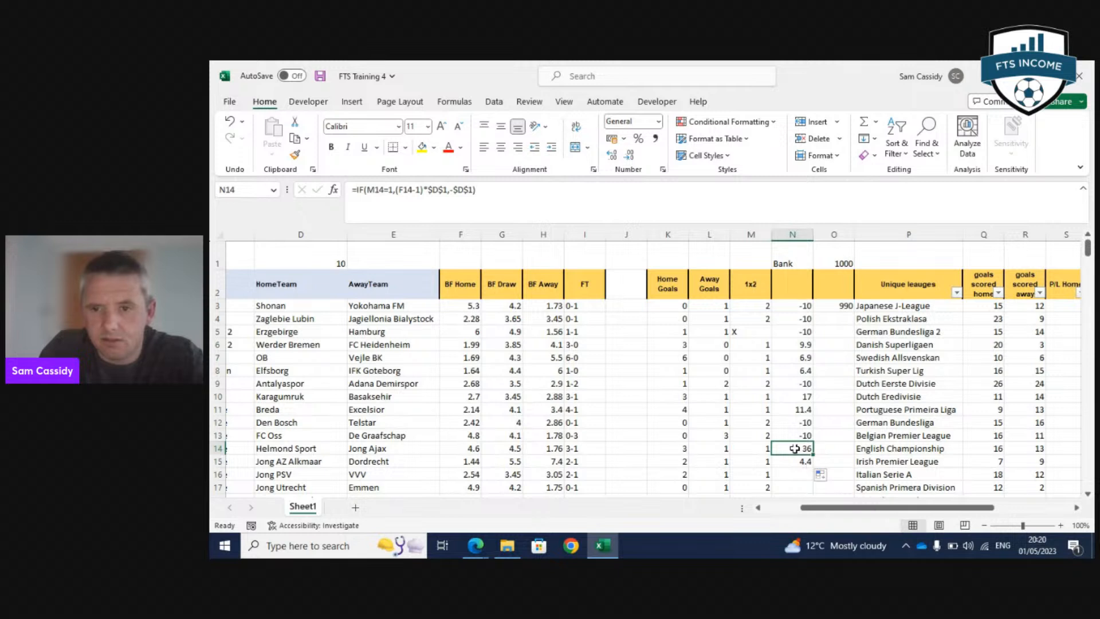
Clear the copied profit formulas from N4:N15, keeping only the one in N3.
left_click(802, 304)
left_click_drag(806, 461, 808, 318)
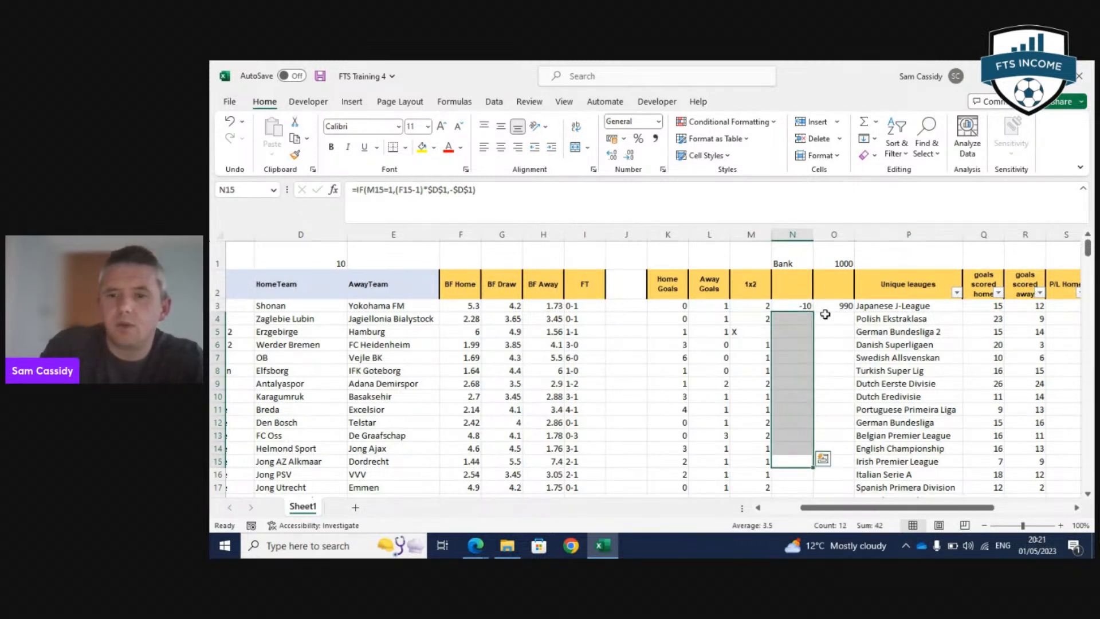
key("Delete")
Enclose the negative stake in the N3 formula in parentheses, giving =IF(M3=1,(F3-1)*$D$1,(-$D$1)).
left_click(796, 305)
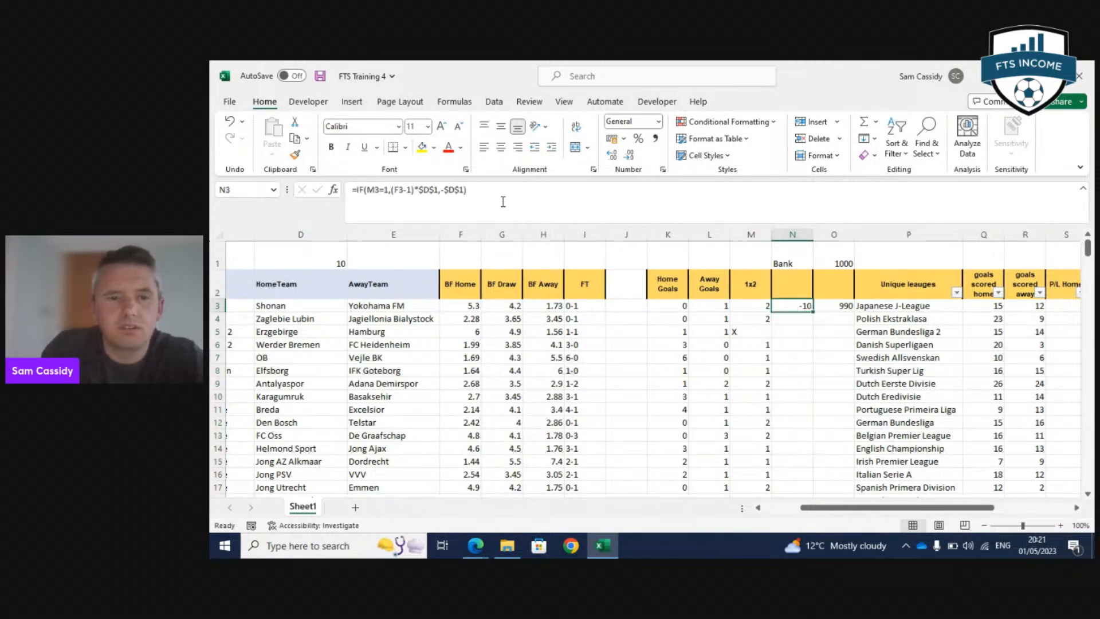
left_click(503, 201)
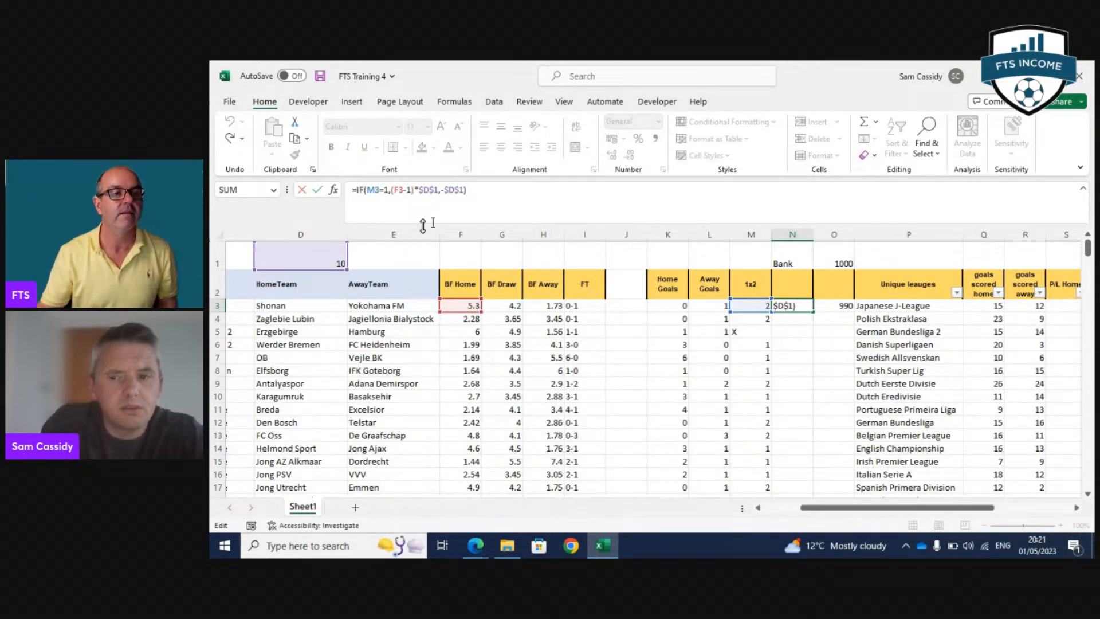
left_click(440, 190)
type(",")
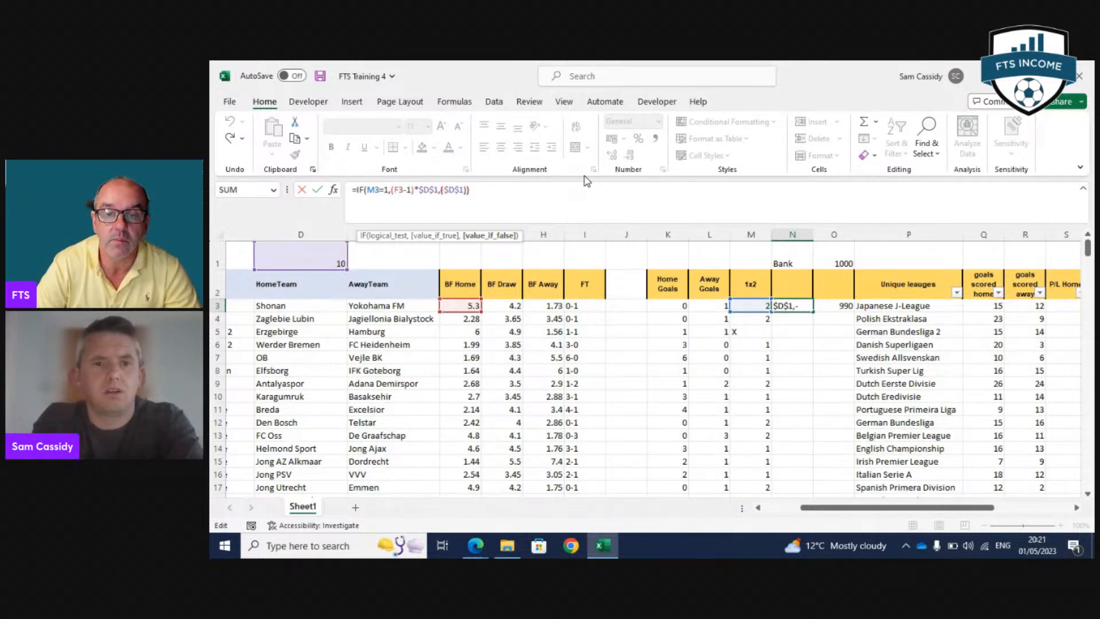
type(")")
key("Return")
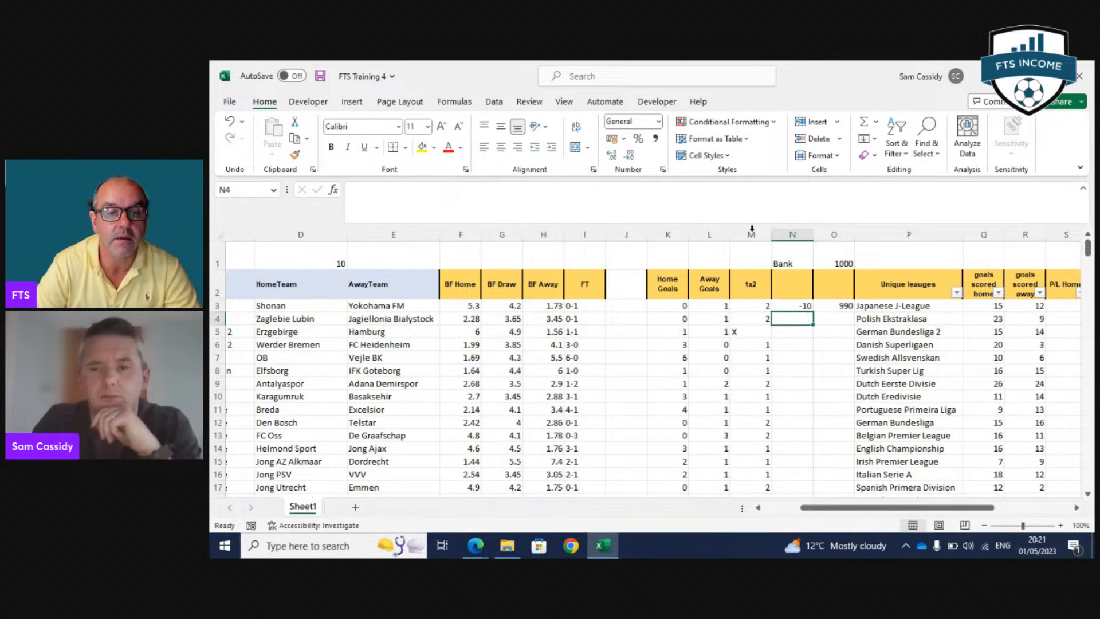
Test the profit formula by filling it from N3 down to N7, and undo the fill.
left_click(801, 306)
left_click_drag(813, 311, 813, 364)
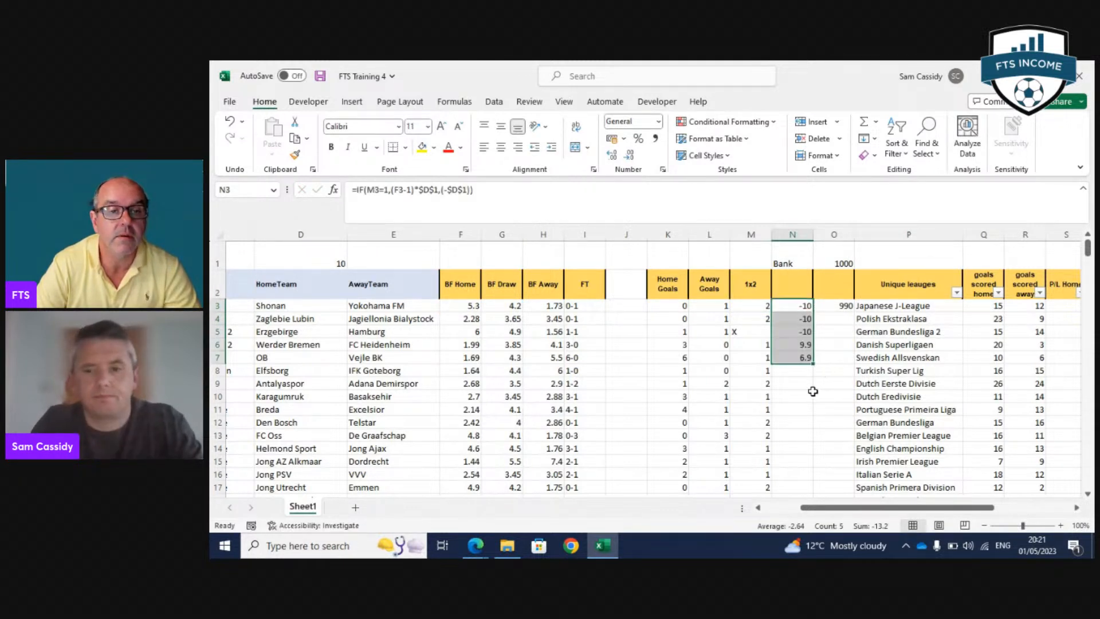
key("ctrl+z")
Move the minus sign outside the parentheses in N3, giving =IF(M3=1,(F3-1)*$D$1,-($D$1)).
left_click(563, 190)
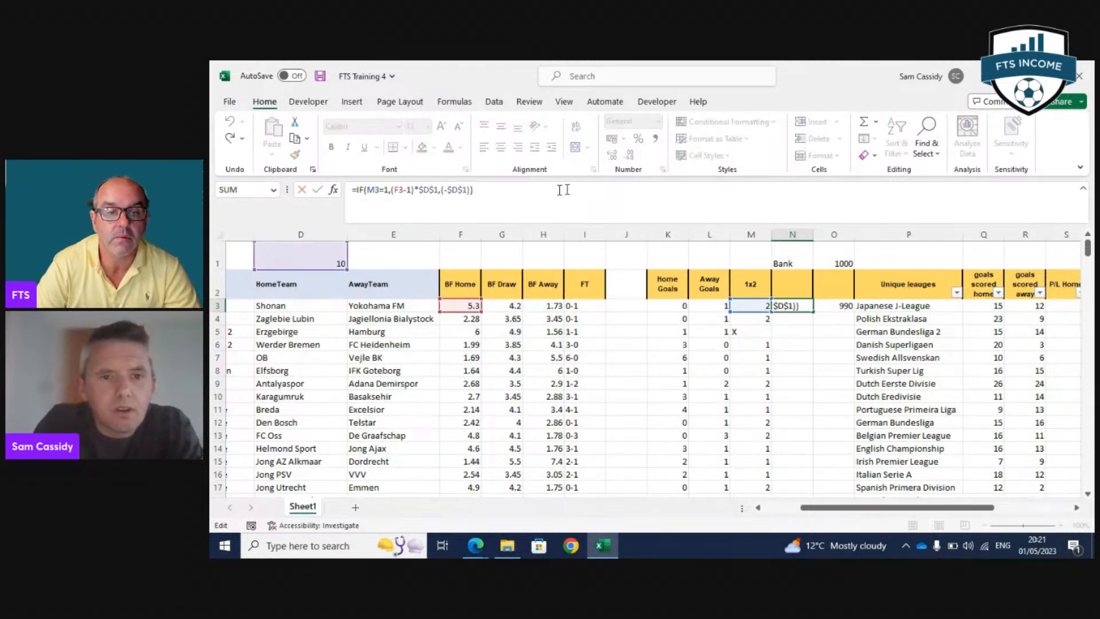
left_click(448, 190)
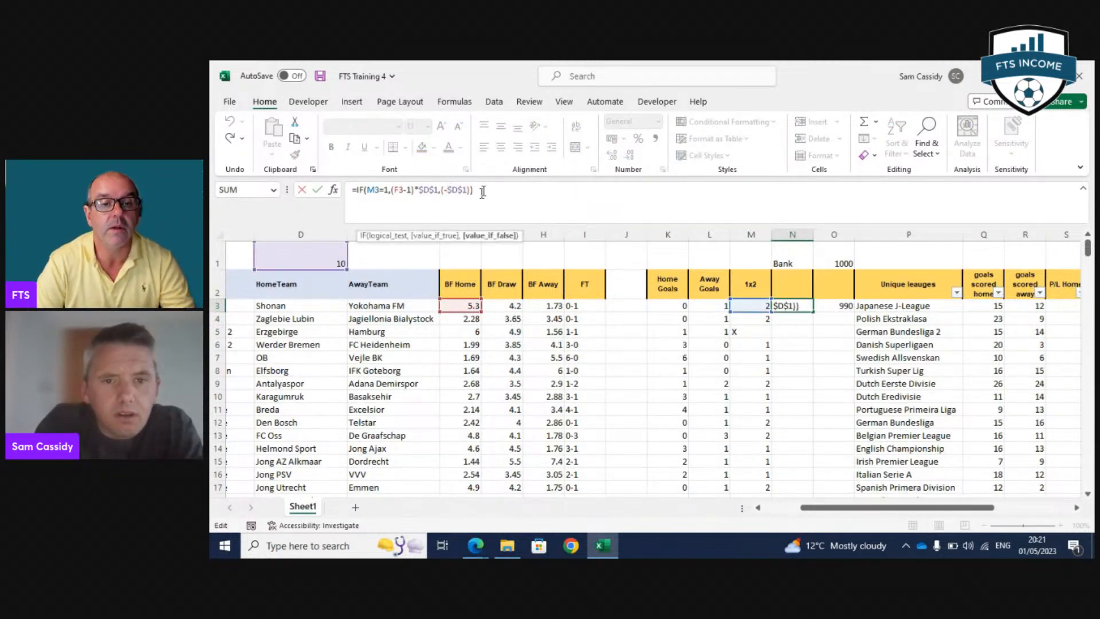
key("BackSpace")
key("Return")
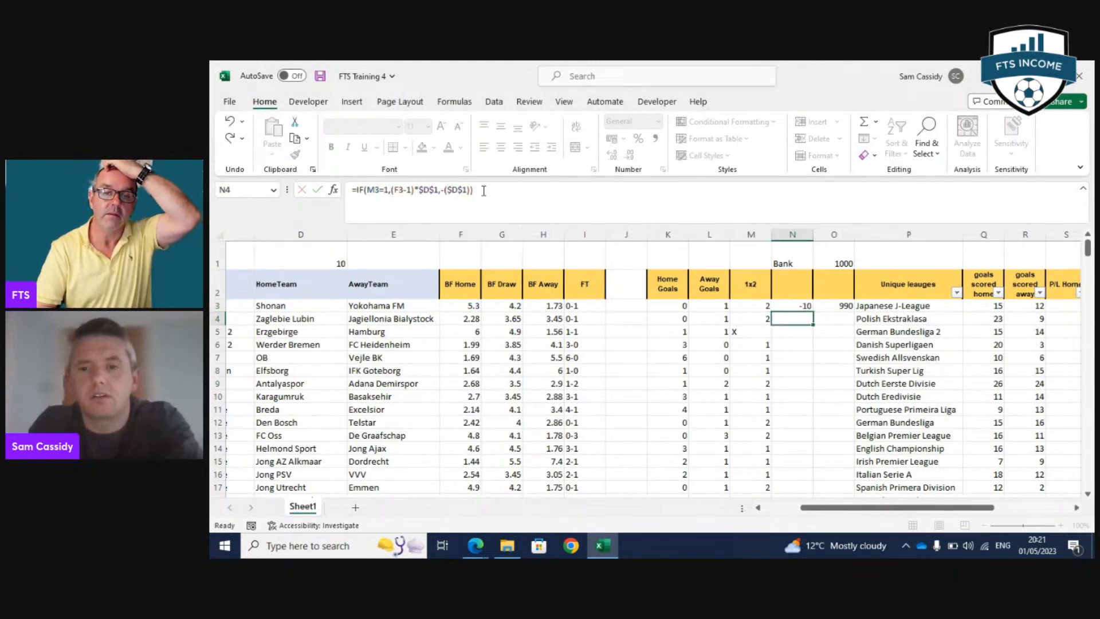
Try filling the revised profit formula from N3 down to N9, and undo the fill.
left_click(802, 306)
left_click_drag(813, 312, 821, 385)
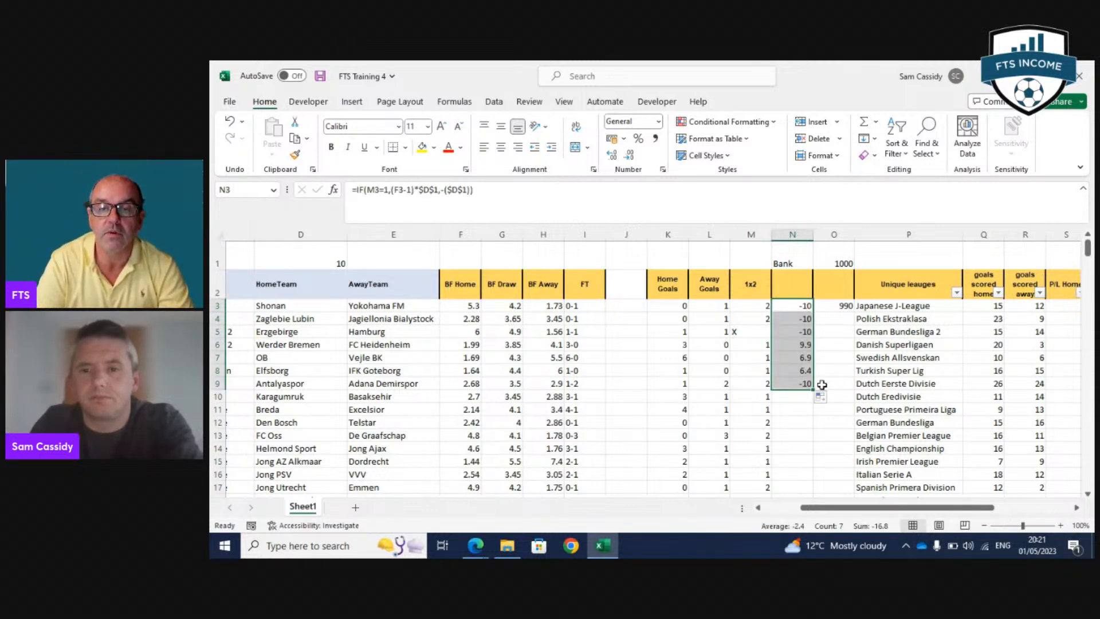
key("ctrl+z")
Review the cells behind the N3 profit formula: the stake in D1, the Bank label in N1 and the 1x2 formula in M3.
left_click(538, 199)
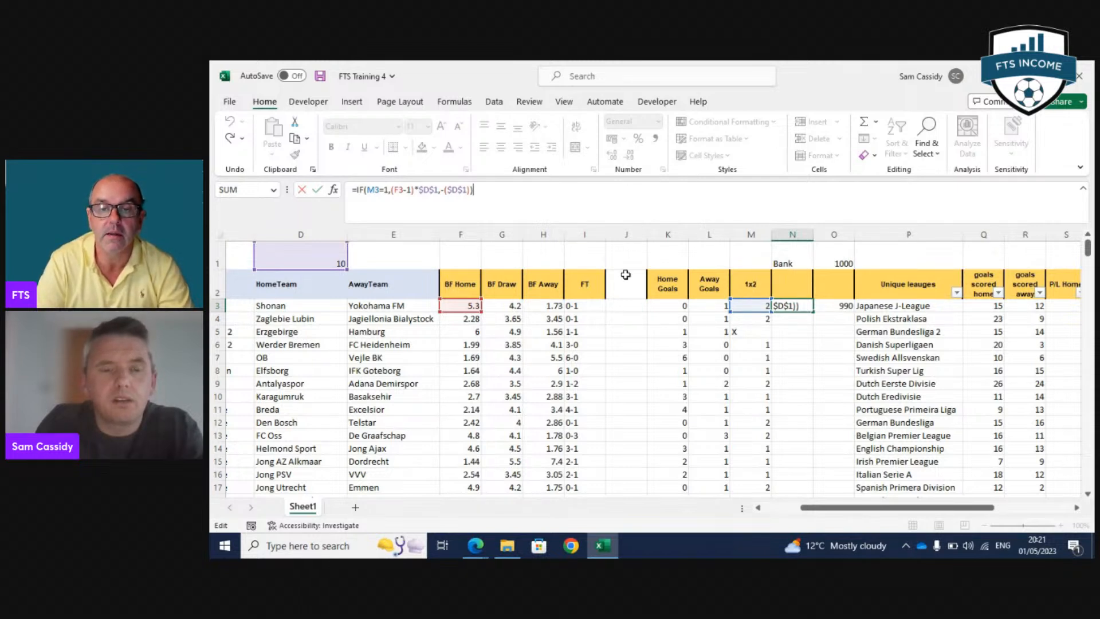
left_click(330, 252)
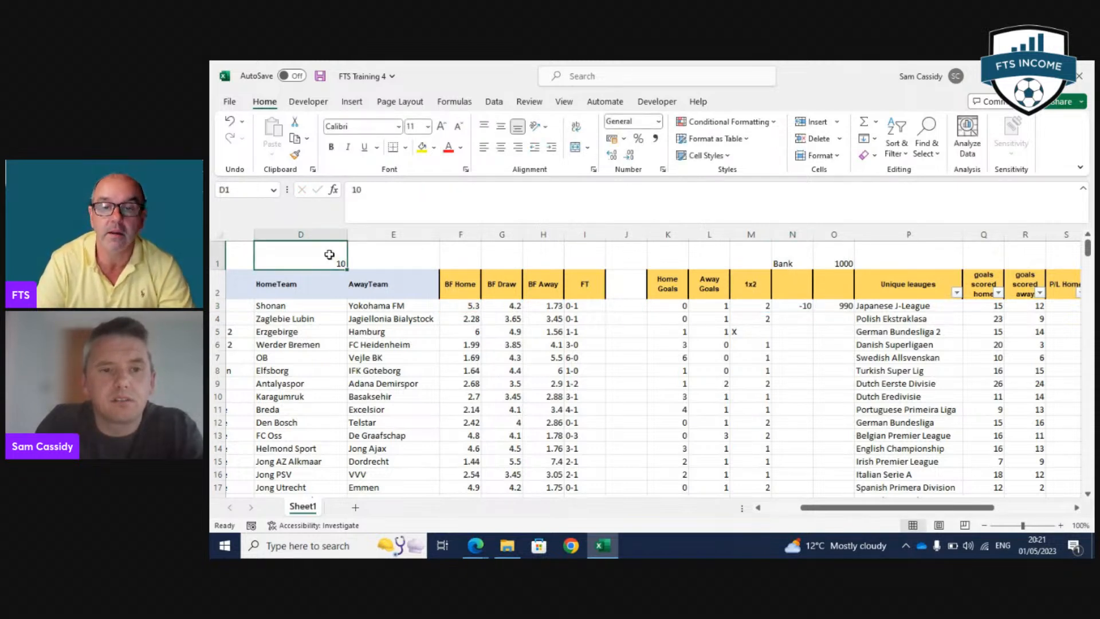
left_click(806, 251)
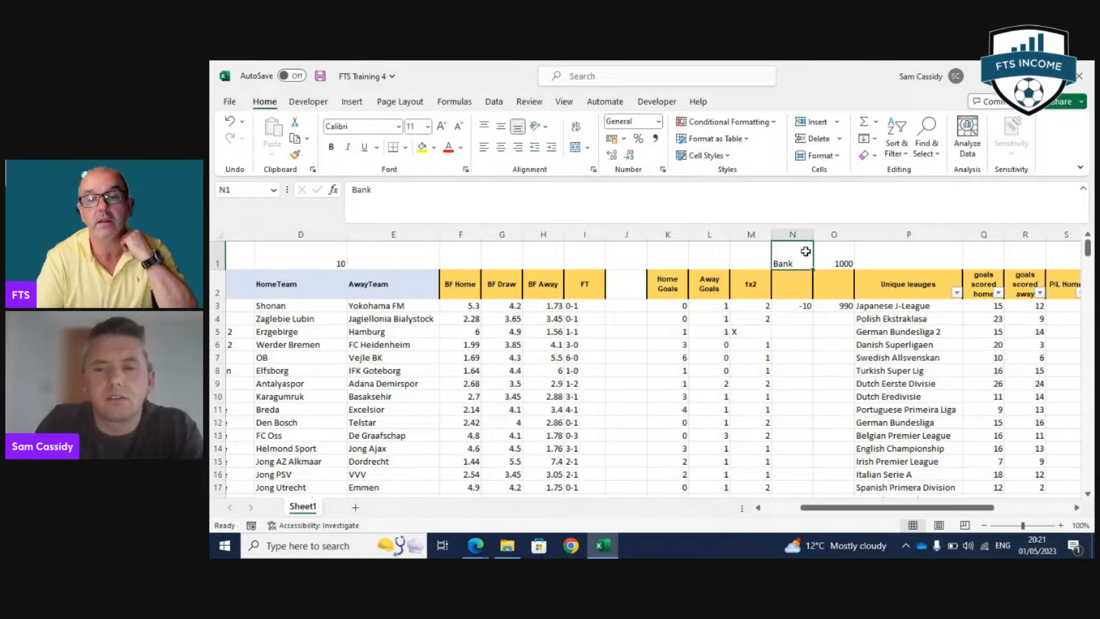
left_click(773, 309)
left_click(780, 205)
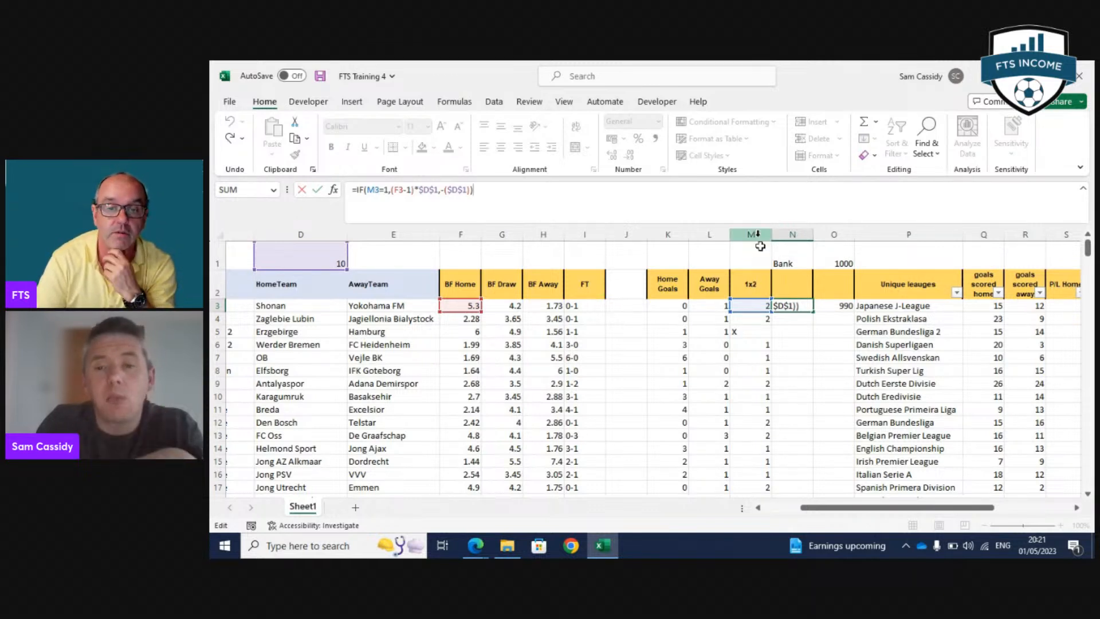
left_click(764, 308)
left_click(754, 307)
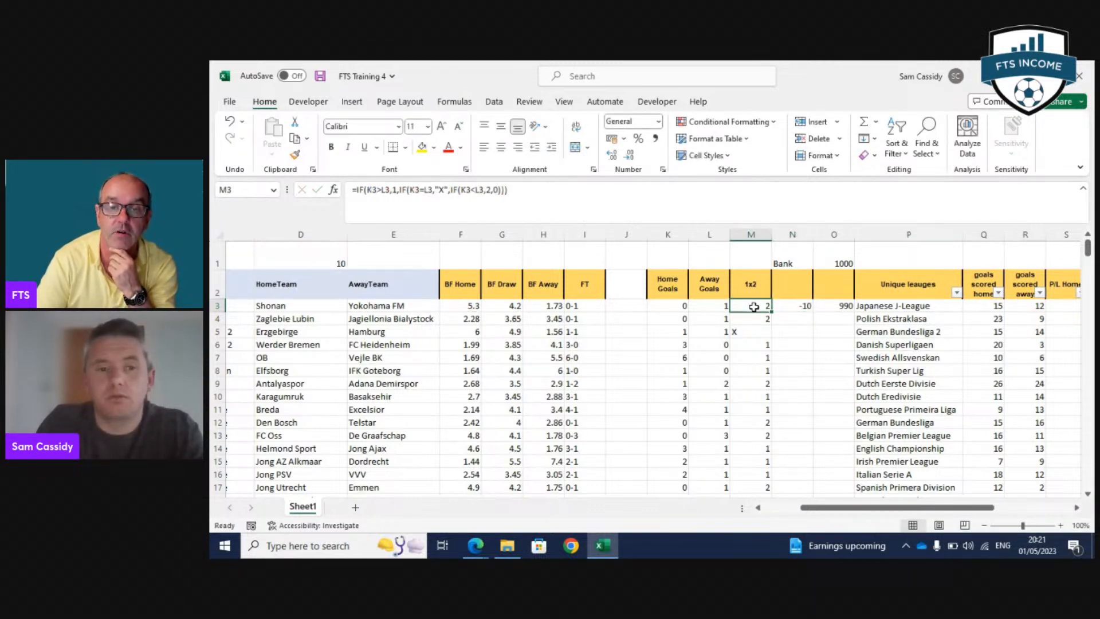
Set the home goals of the Shonan match in K3 to 2.
left_click(682, 305)
type("2")
key("Tab")
Fill the profit formula from N3 down to N6 and check the formulas in N6, N3 and O3.
left_click(798, 307)
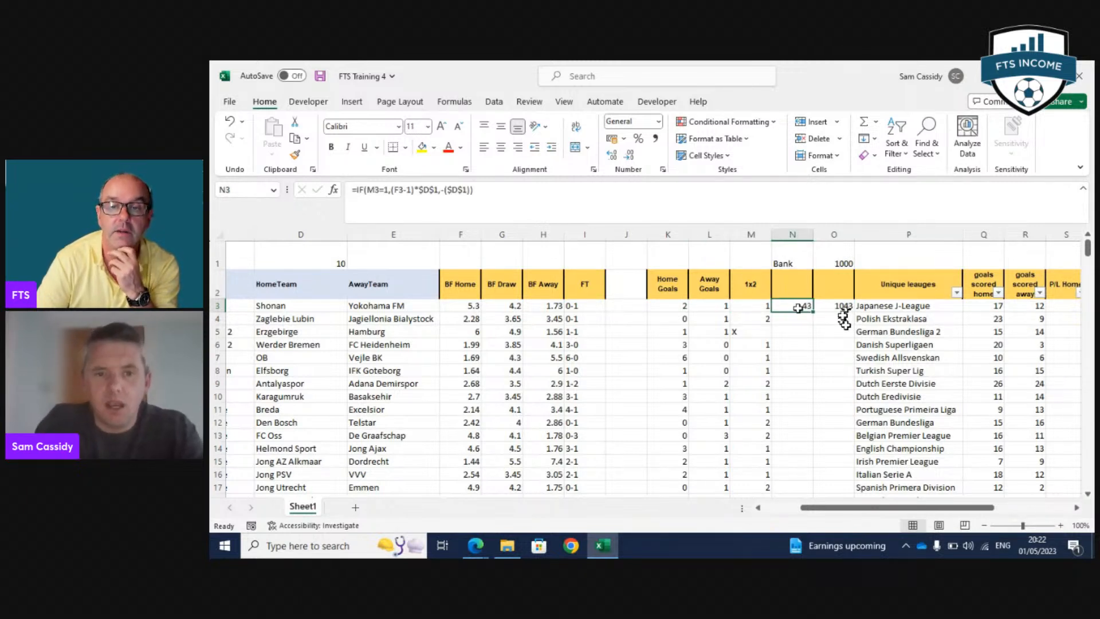
left_click_drag(812, 311, 811, 350)
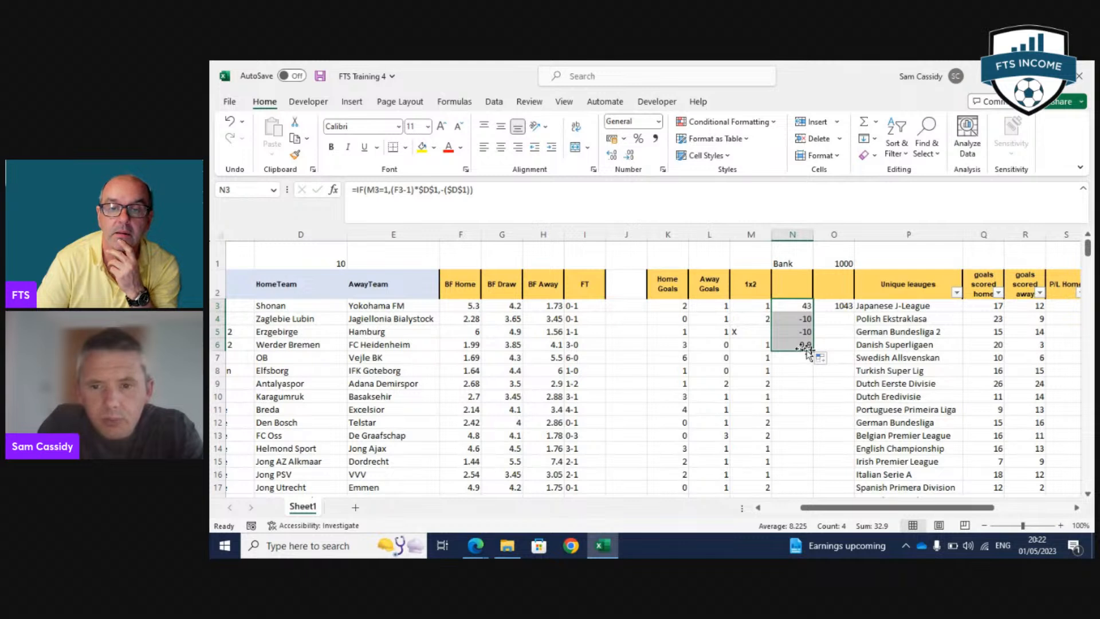
left_click(805, 347)
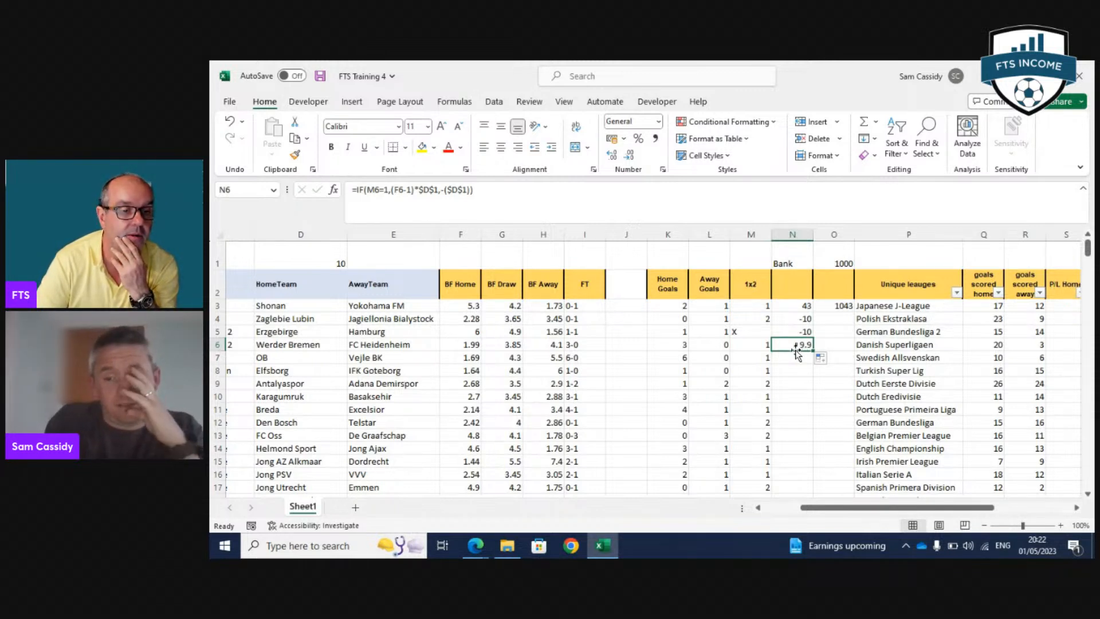
left_click(792, 307)
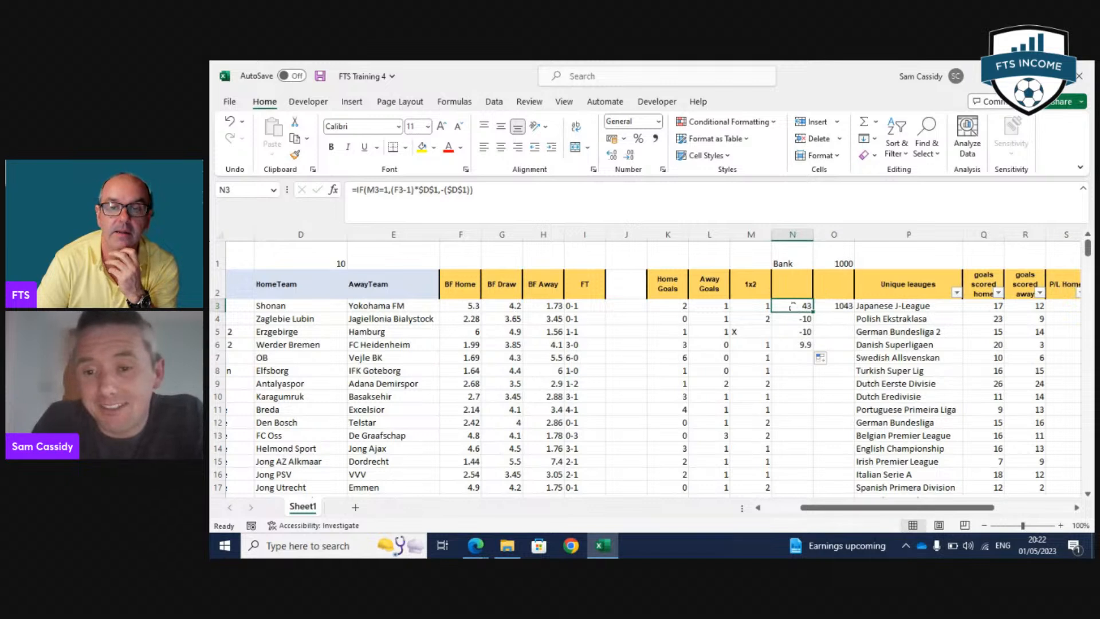
left_click(845, 305)
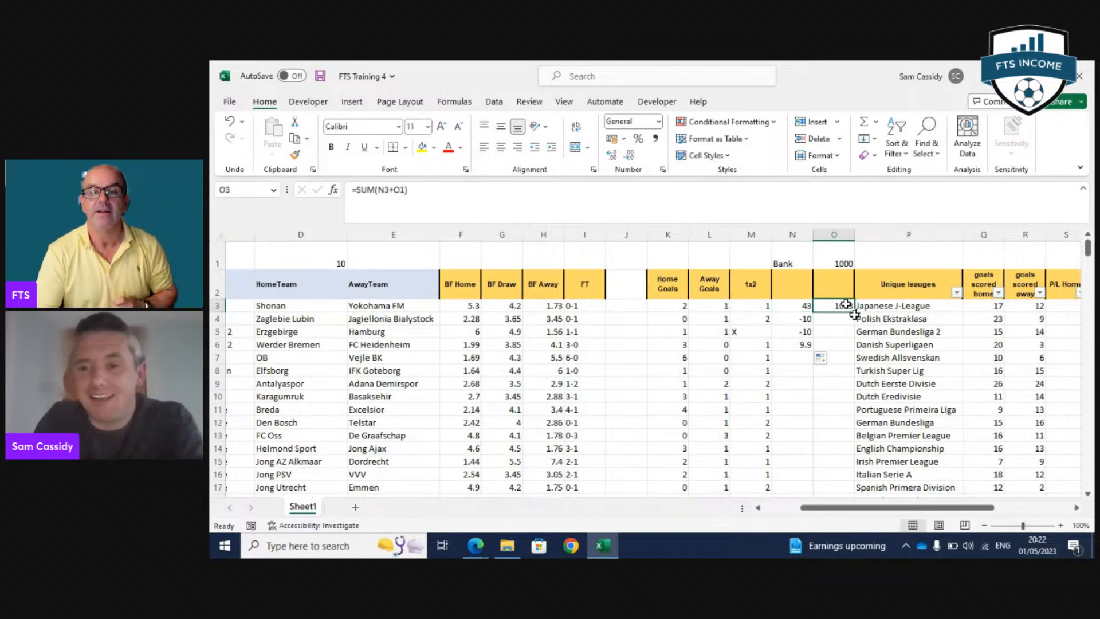
Fill the profit and bank formulas in N3:O3 together down to the last match in row 288.
left_click_drag(792, 306, 846, 486)
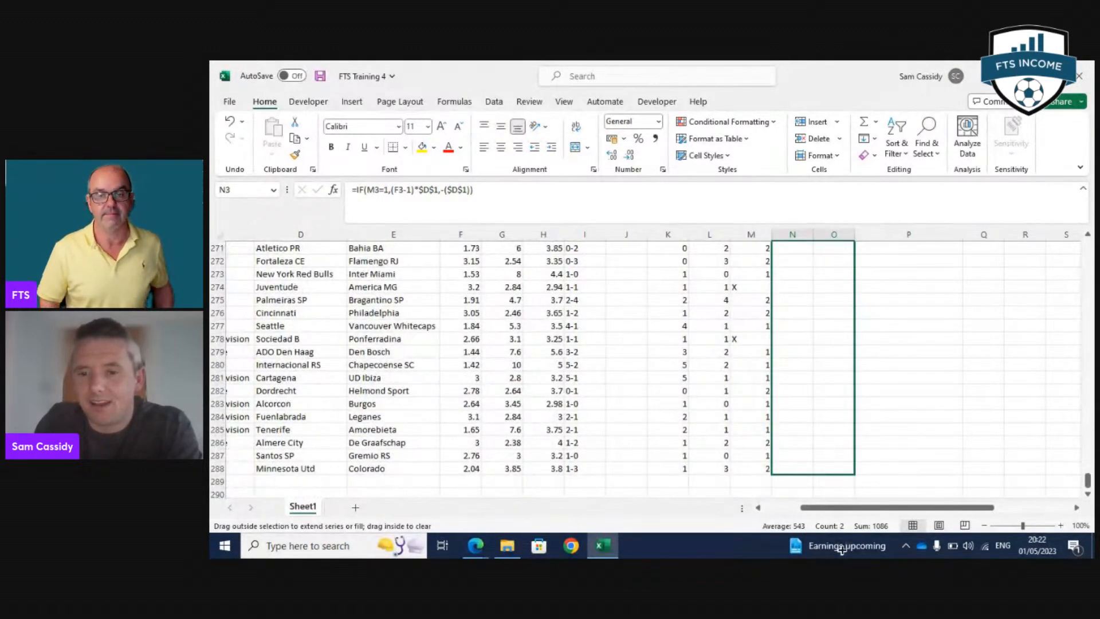
left_click_drag(840, 549, 848, 476)
mouse_move(1087, 481)
left_mouse_down()
mouse_move(1089, 228)
mouse_move(1087, 480)
left_mouse_up()
scroll(852, 469, "up", 18)
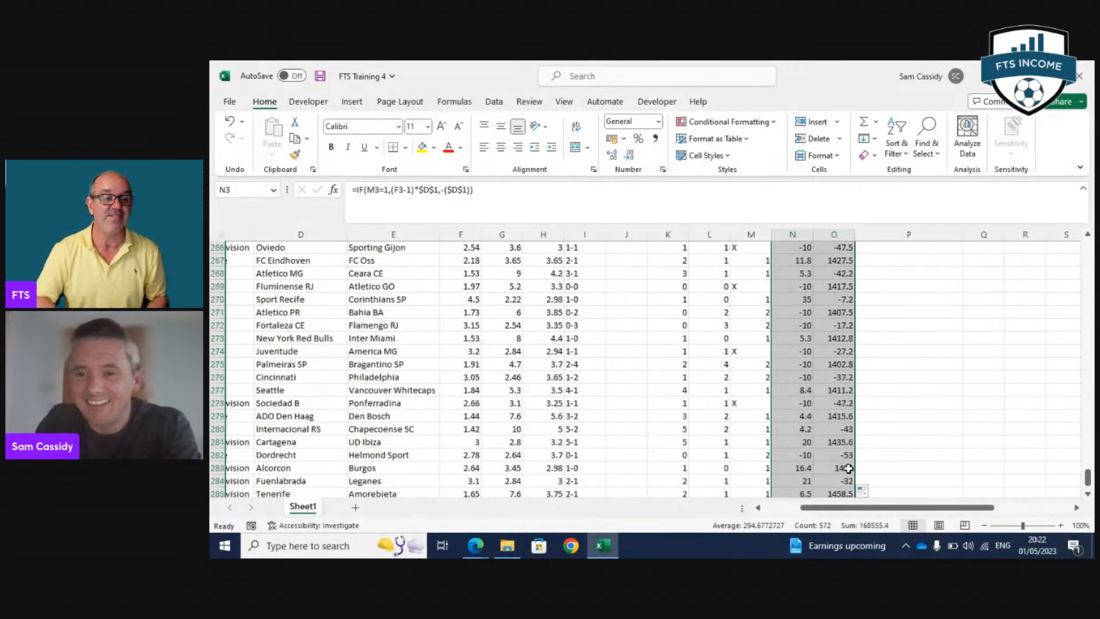
scroll(854, 464, "up", 15)
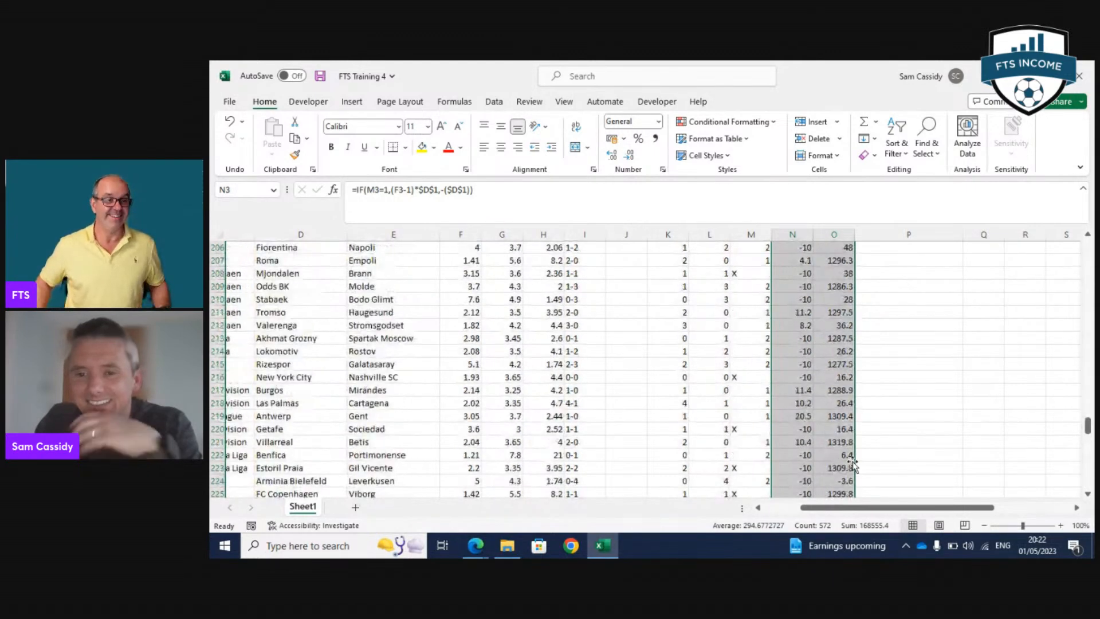
scroll(850, 446, "up", 19)
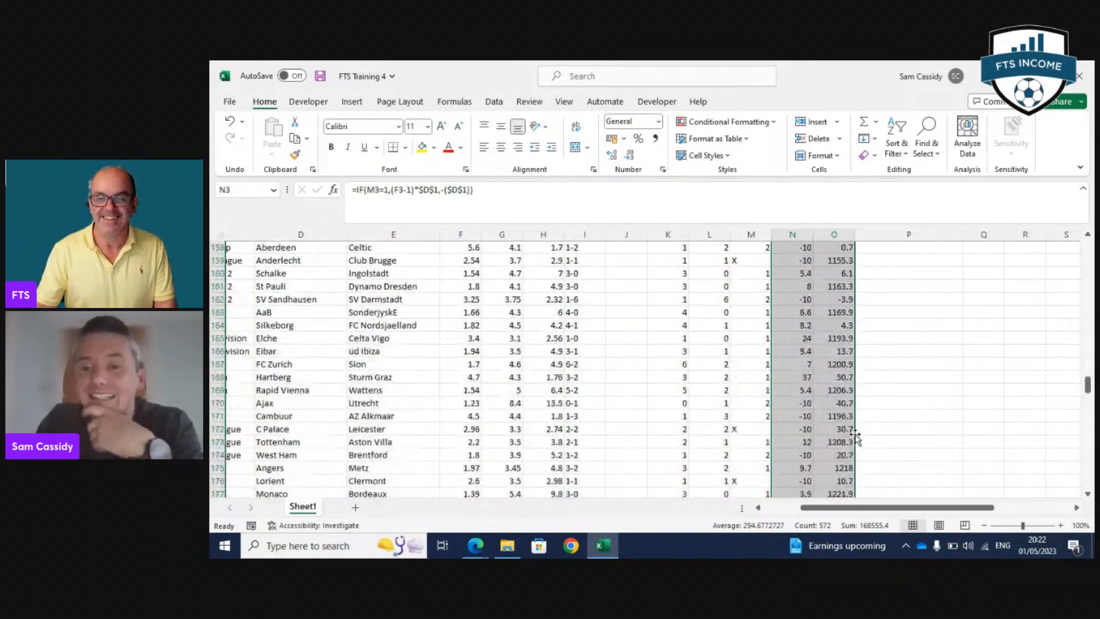
left_click_drag(1087, 352, 1087, 245)
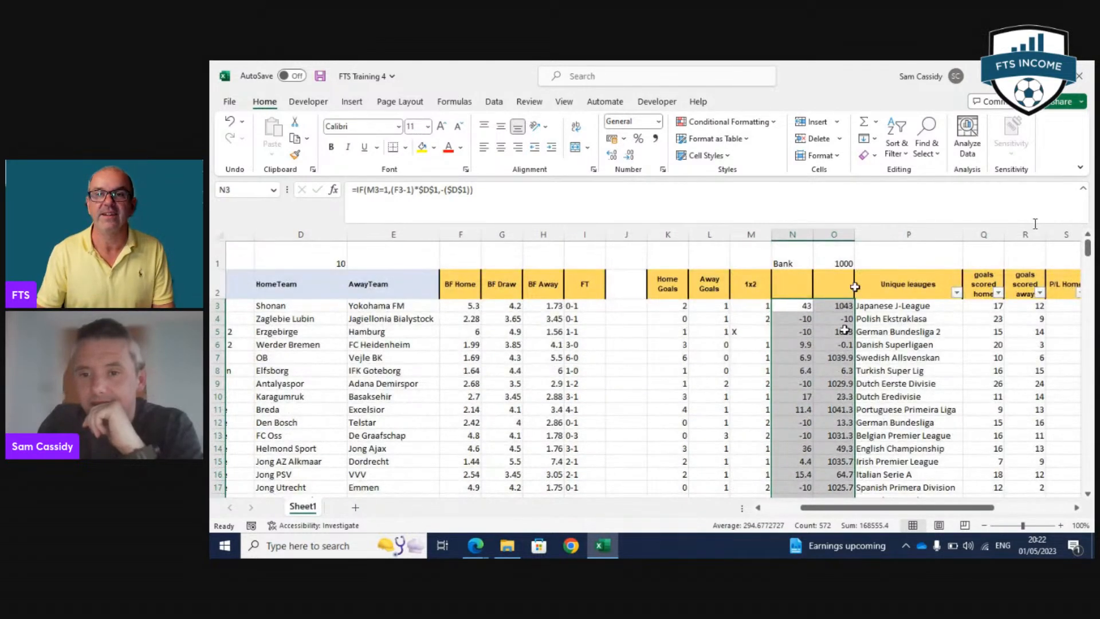
Insert a blank column before the Unique leagues column.
left_click(866, 234)
right_click(867, 235)
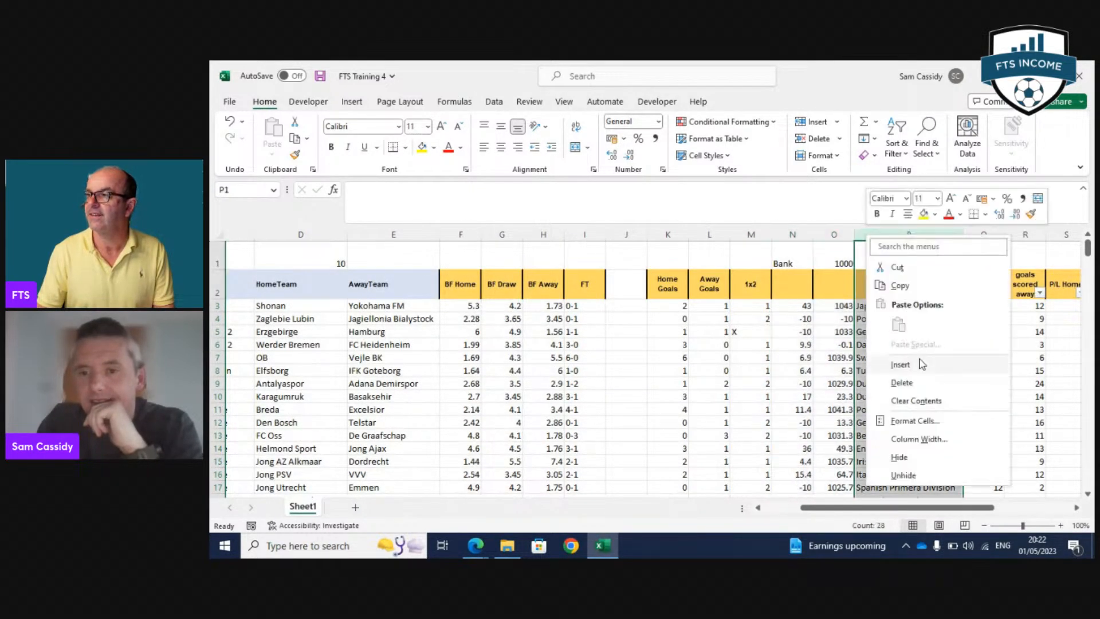
left_click(917, 362)
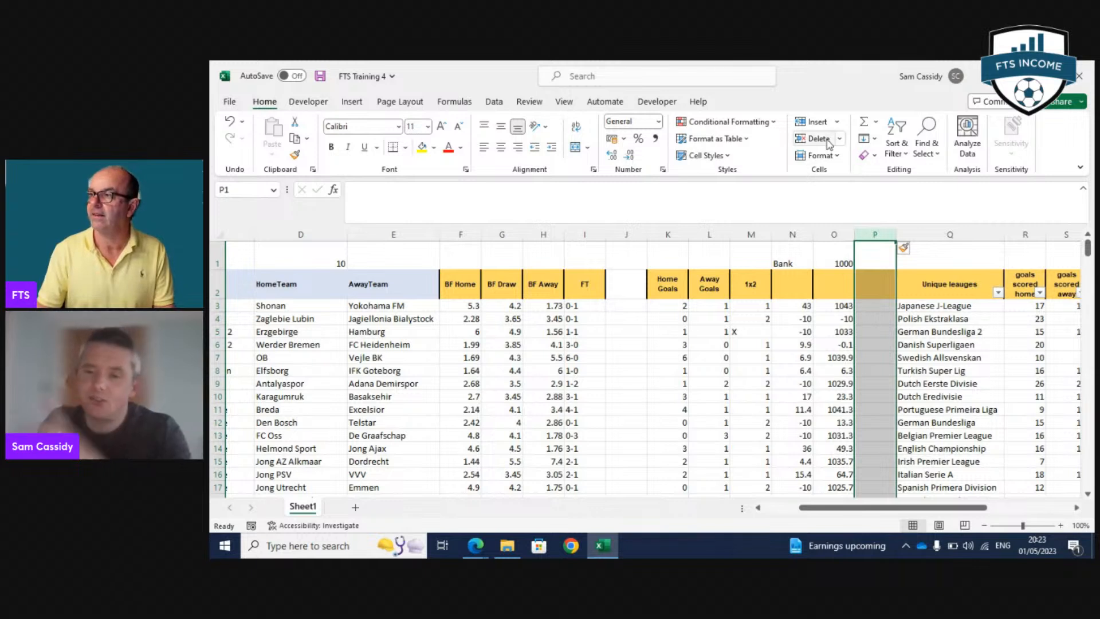
Enter the formula =O4+O3 in P4 of the new column.
left_click(881, 309)
left_click(885, 330)
left_click(884, 318)
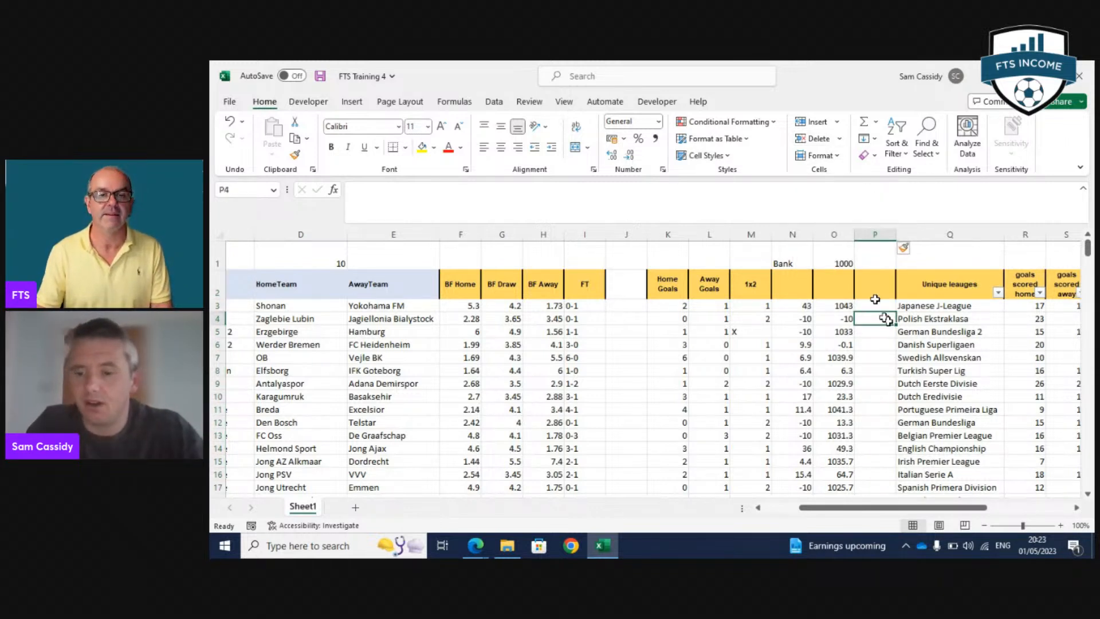
type("=")
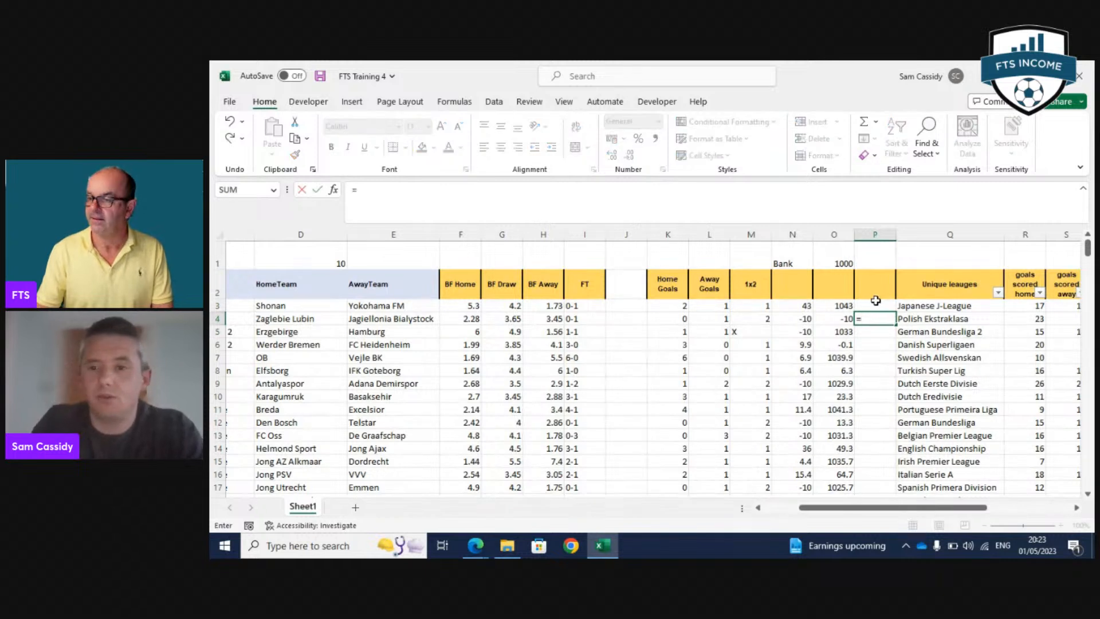
left_click(838, 317)
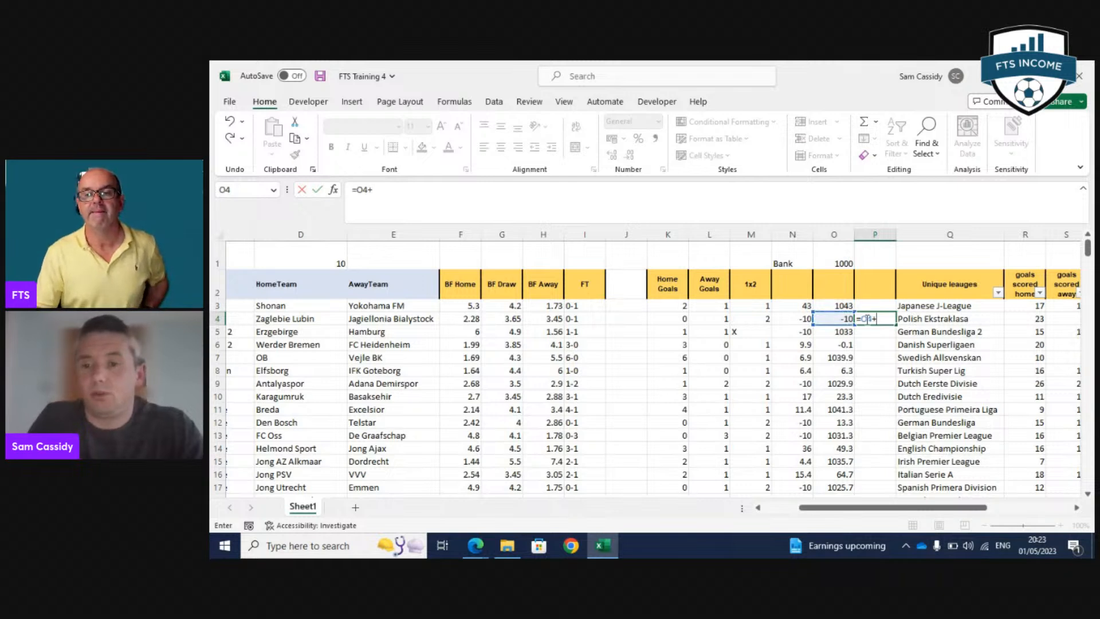
left_click(845, 307)
key("Return")
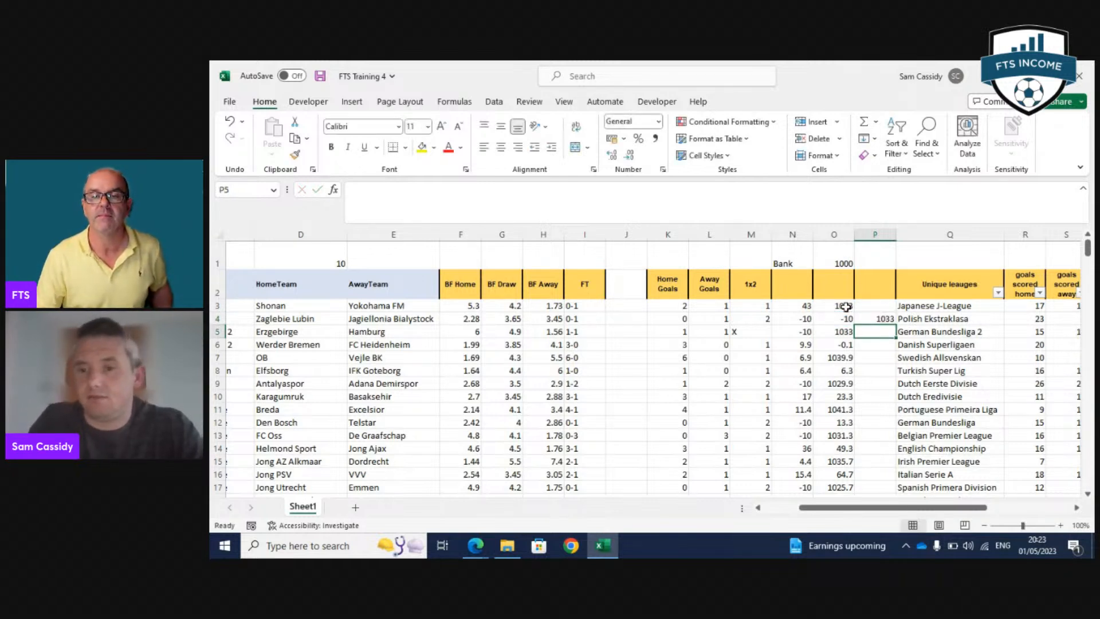
Fill the P4 formula down column P to row 288, checking the references in P10 on the way.
left_click(888, 323)
left_click_drag(898, 326, 895, 404)
left_click(839, 395)
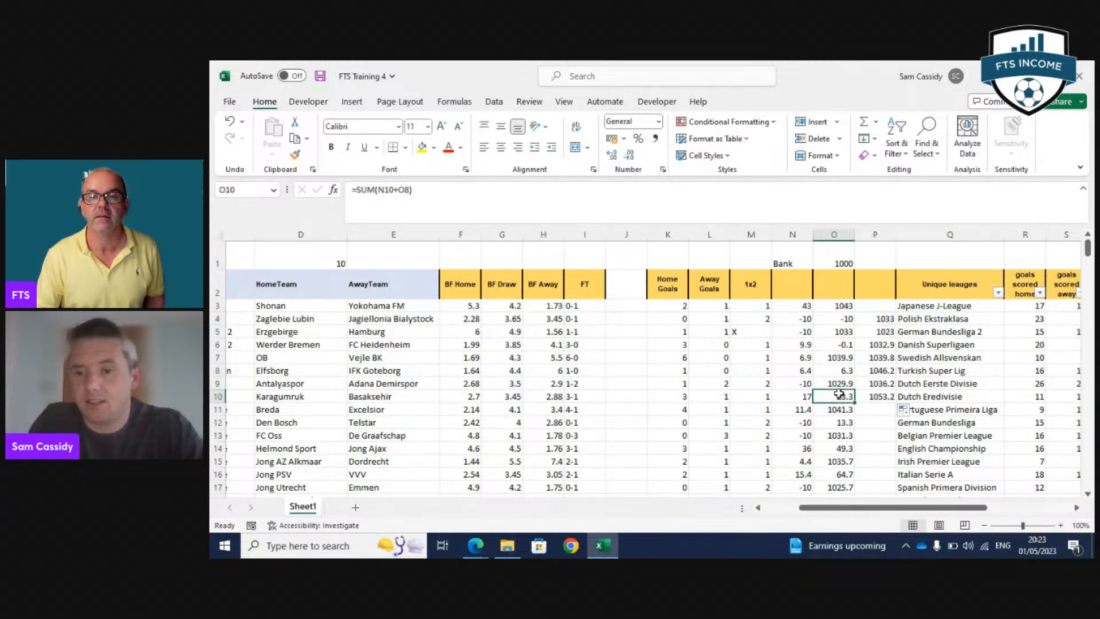
left_click(887, 395)
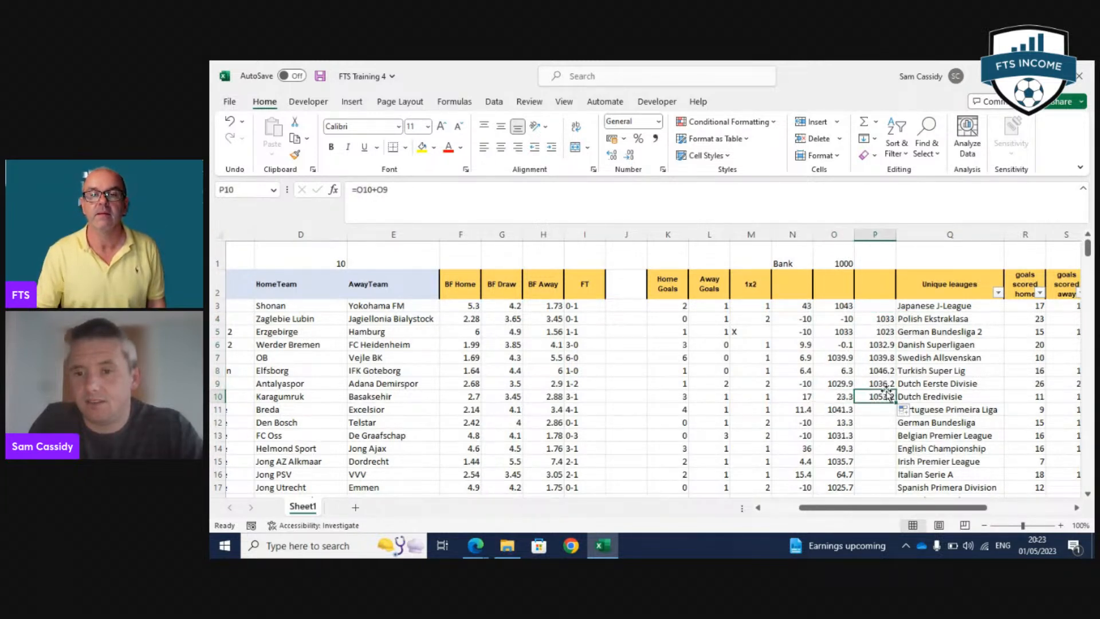
left_click(841, 209)
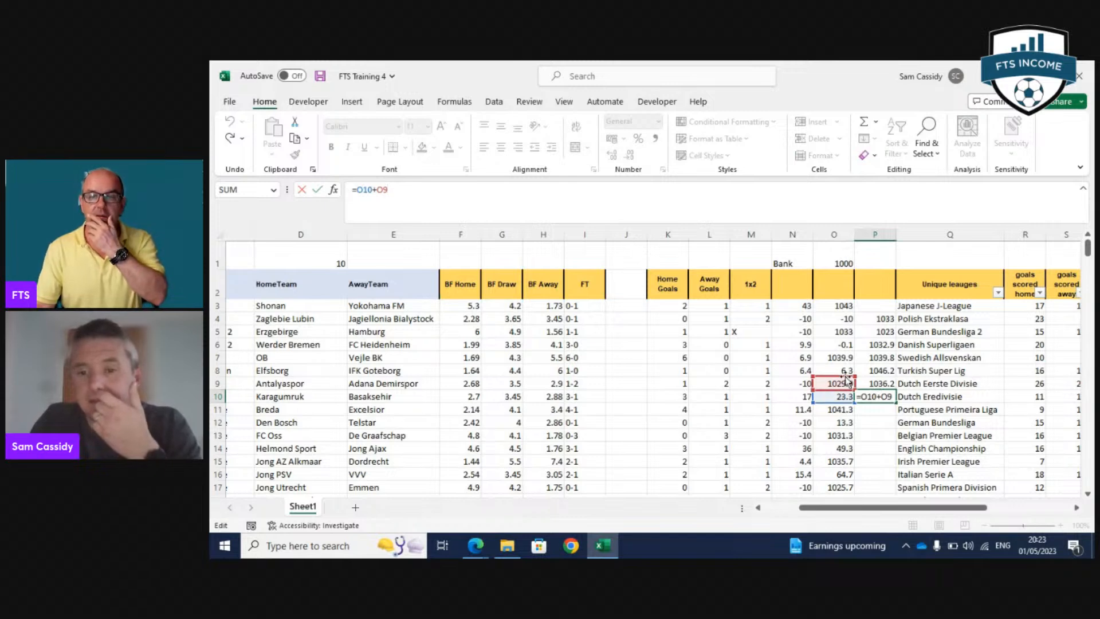
left_click(897, 403)
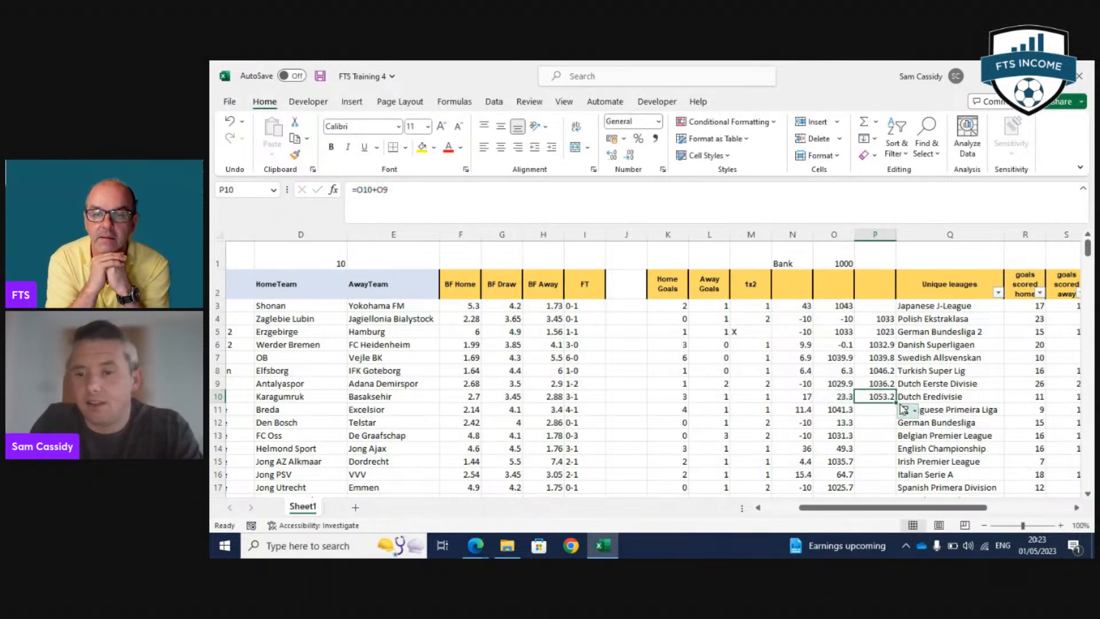
left_click_drag(896, 404, 882, 478)
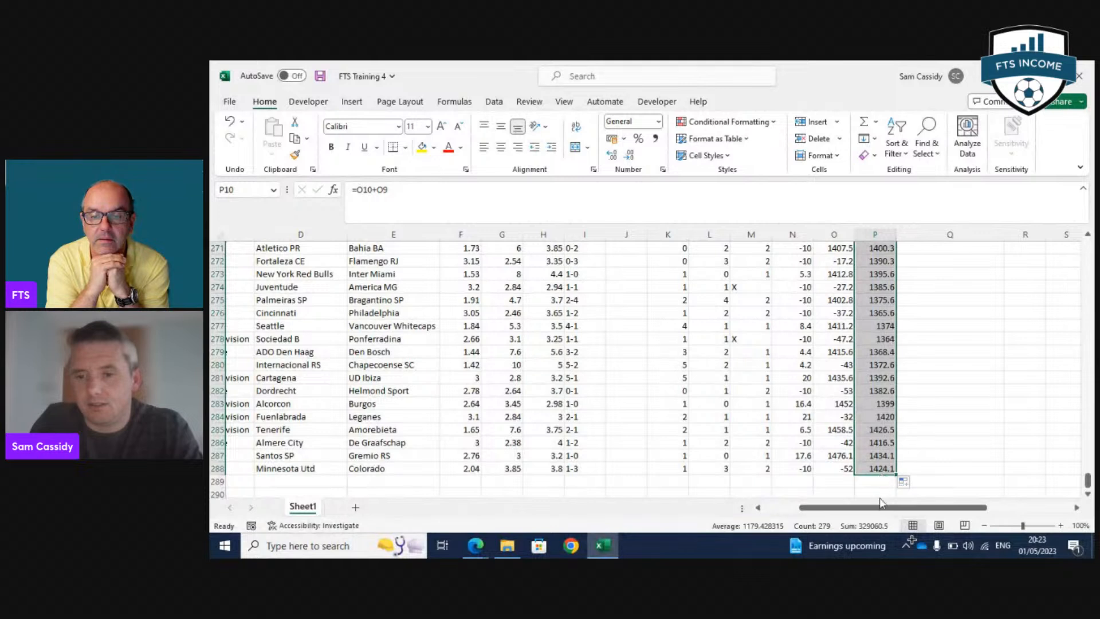
Review the balances in column P from row 288 back up to the first match, and the league columns beside it.
left_click(878, 466)
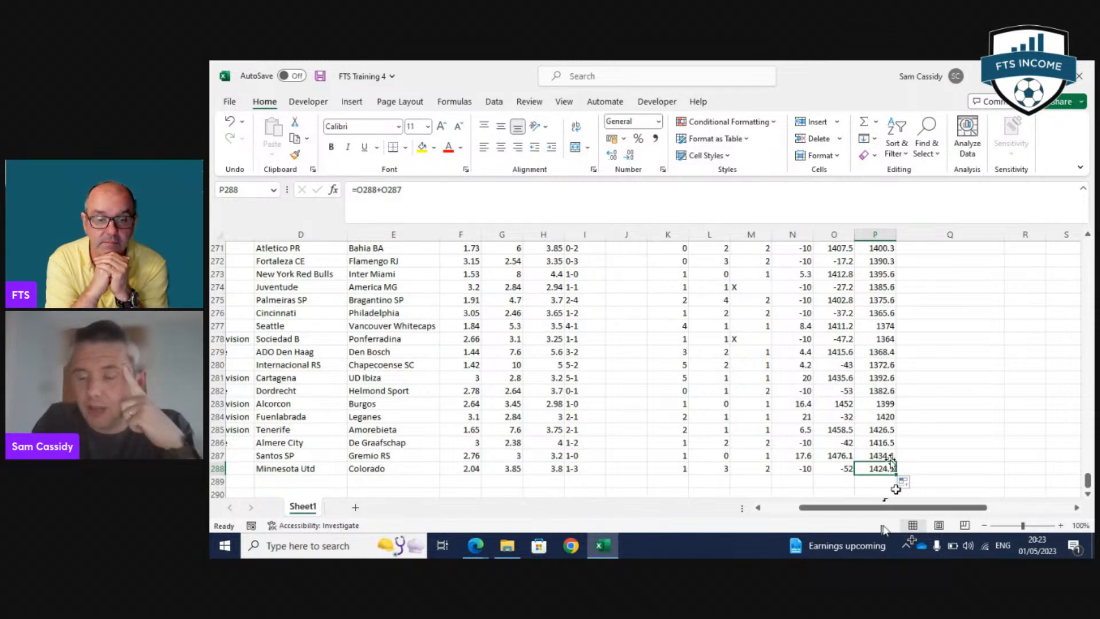
mouse_move(889, 507)
left_mouse_down()
mouse_move(814, 520)
mouse_move(881, 519)
left_mouse_up()
scroll(882, 508, "up", 5)
scroll(885, 511, "up", 14)
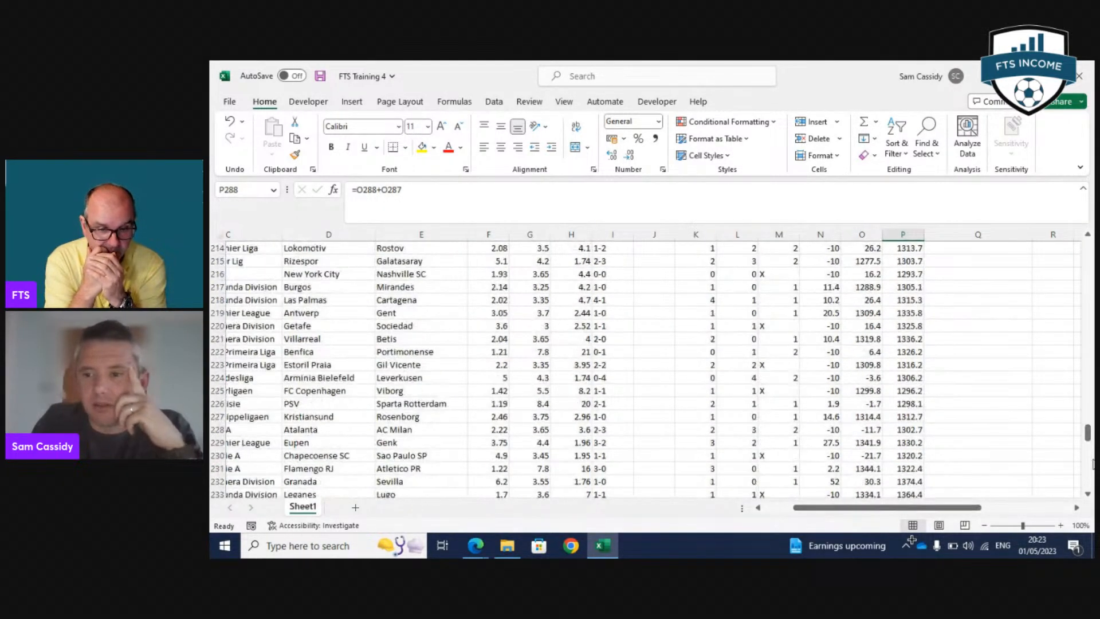
left_click_drag(1088, 435, 1069, 252)
left_click_drag(911, 507, 1066, 518)
left_click(1077, 508)
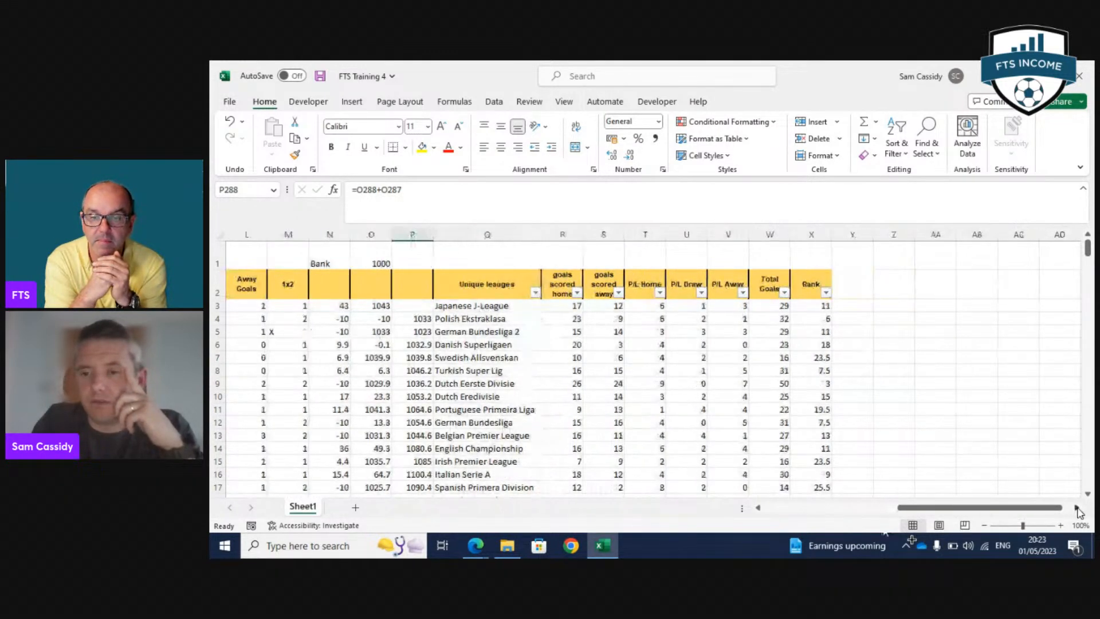
left_click(1077, 508)
left_click_drag(1007, 510, 885, 528)
Try adding the header Bank in O2, and undo the entry.
left_click(780, 303)
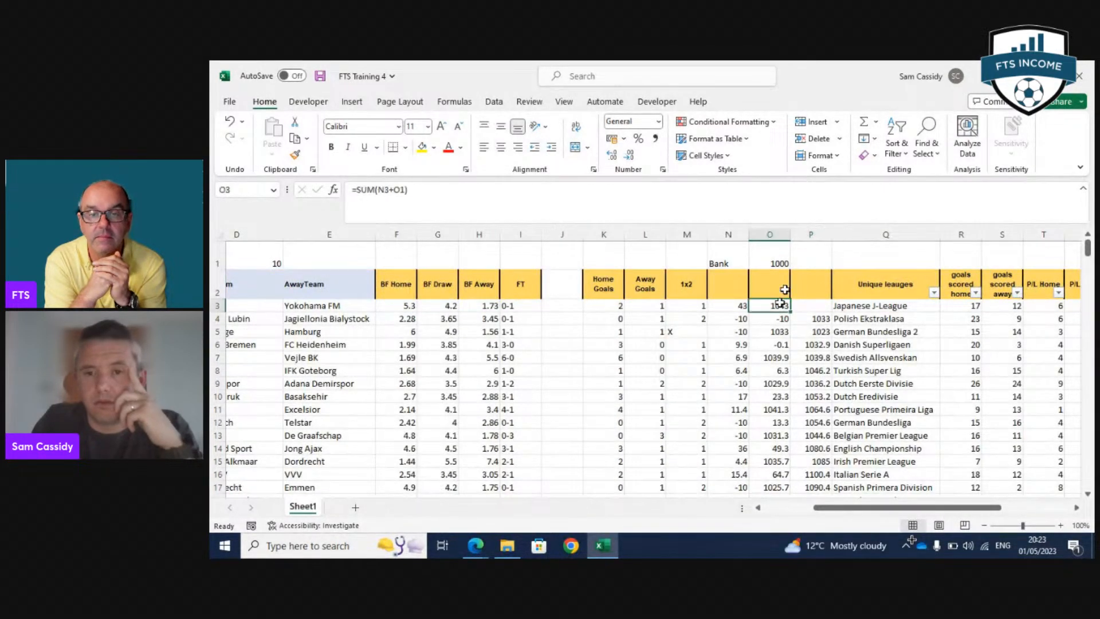
left_click(784, 289)
type("B")
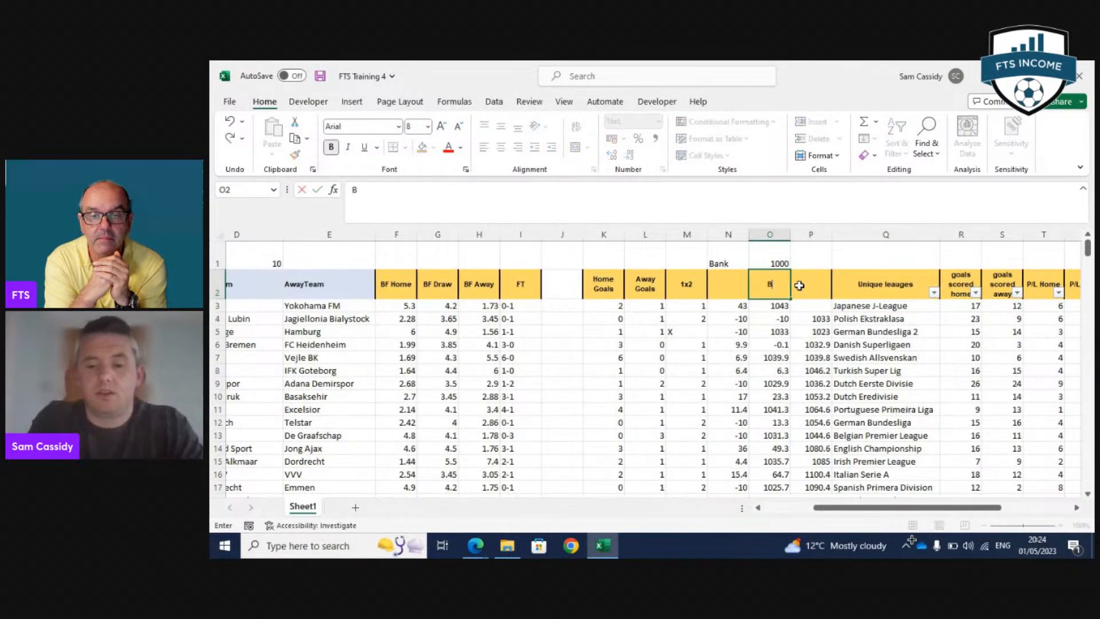
left_click(799, 286)
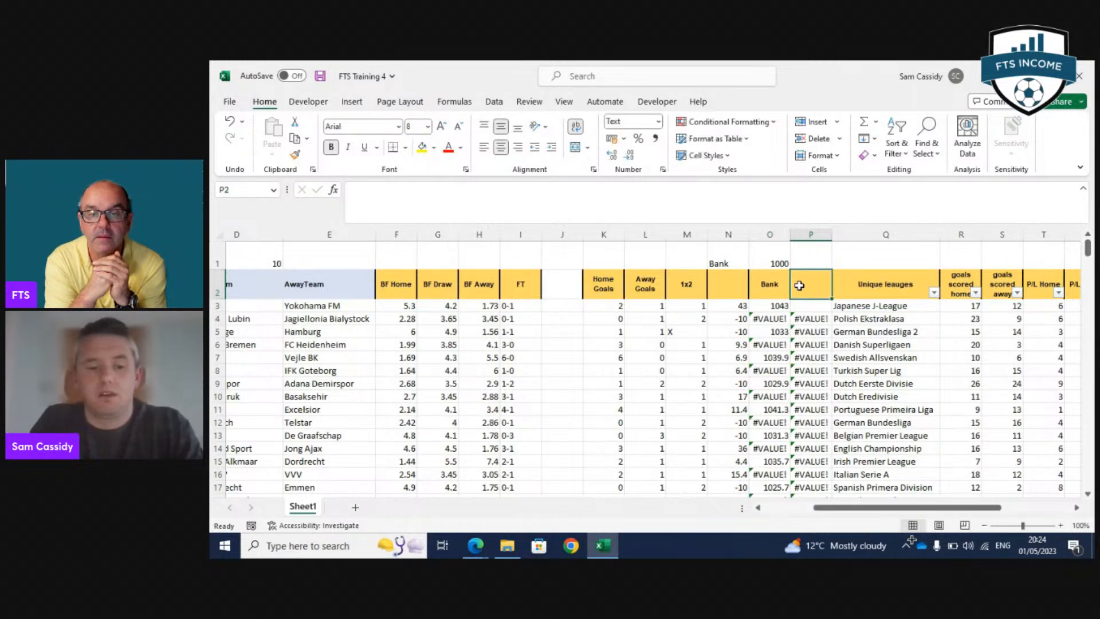
key("ctrl+z")
Insert a basic 2-D line chart of the running balances in P4:P288.
left_click(814, 320)
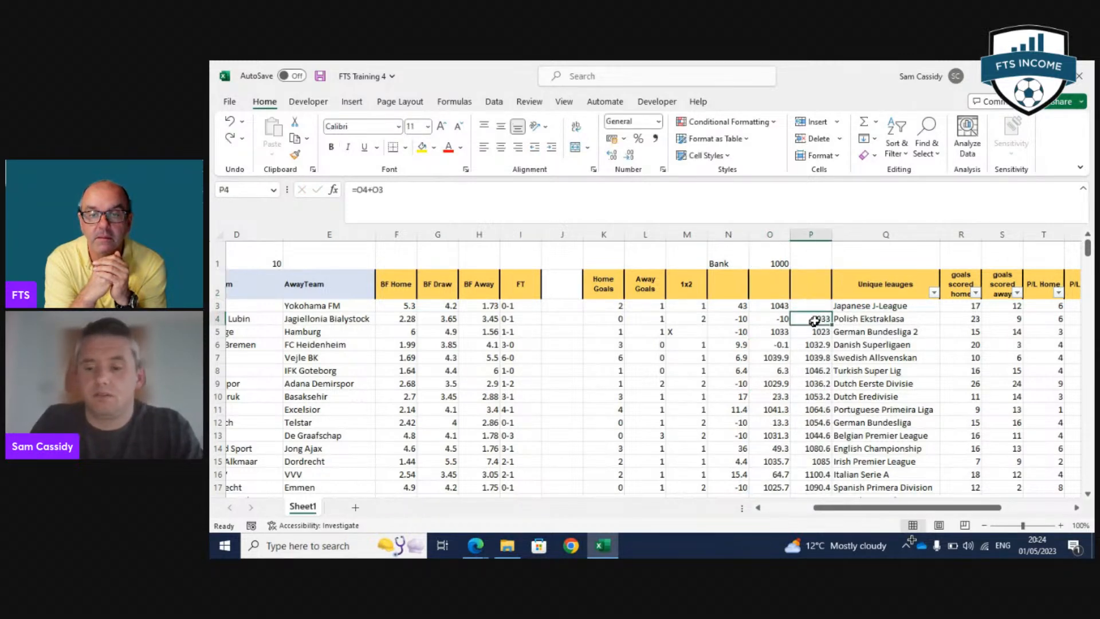
key("ctrl+shift+Down")
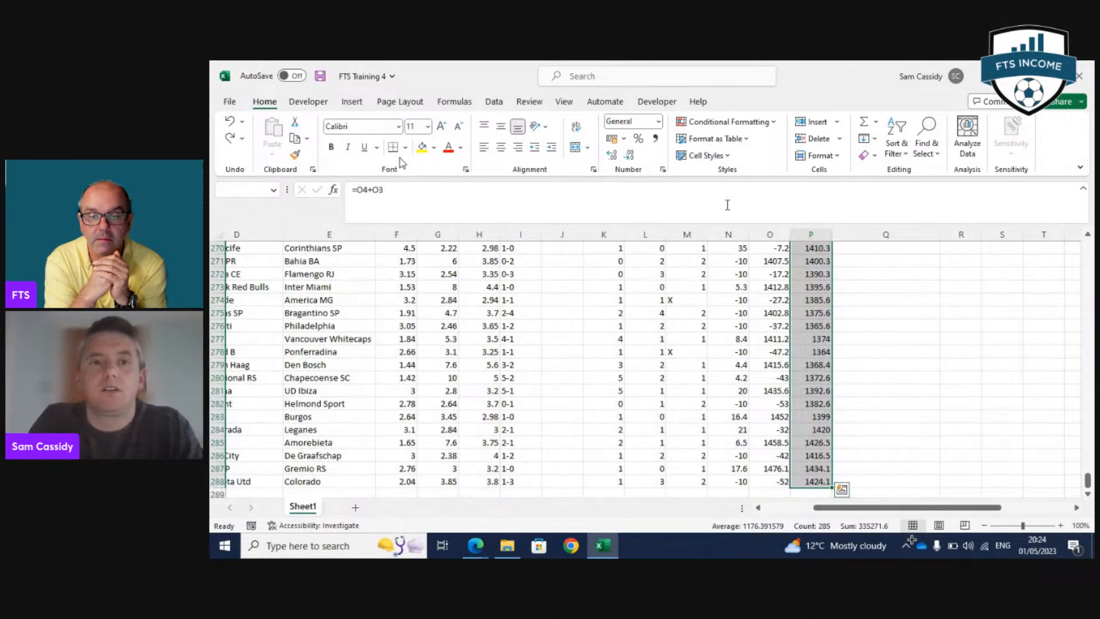
left_click(352, 103)
left_click(575, 139)
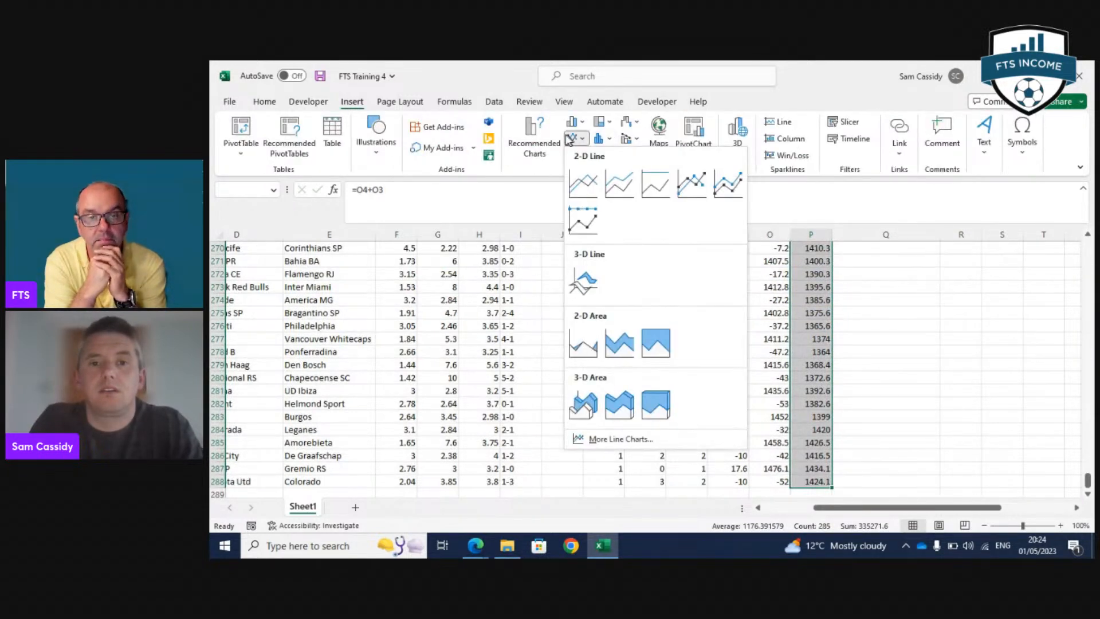
left_click(583, 179)
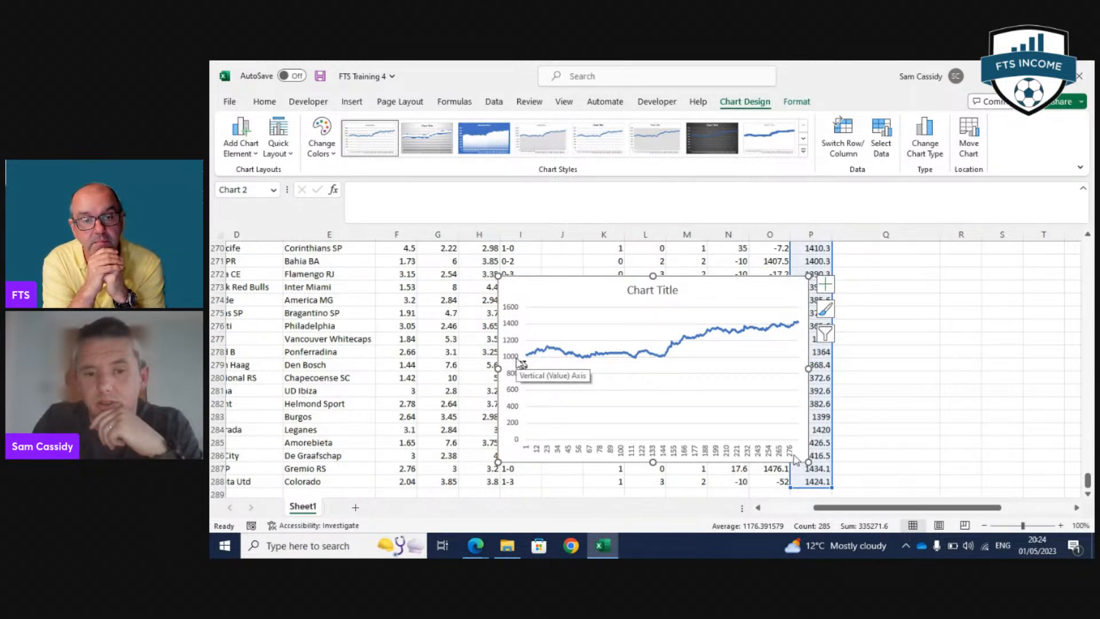
left_click(664, 290)
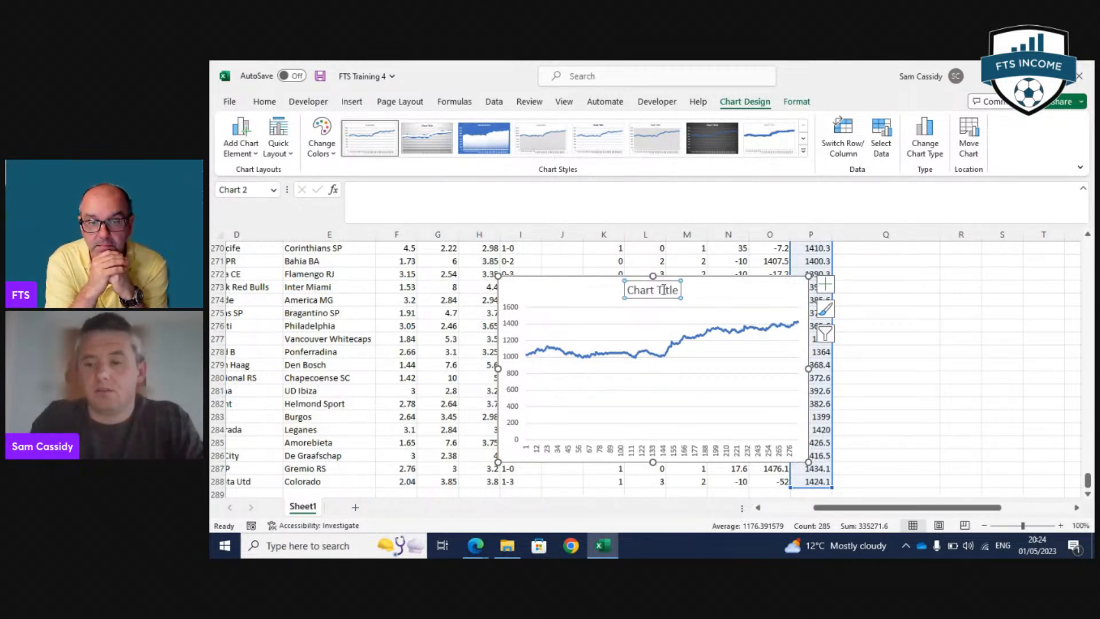
key("Delete")
key("ctrl+z")
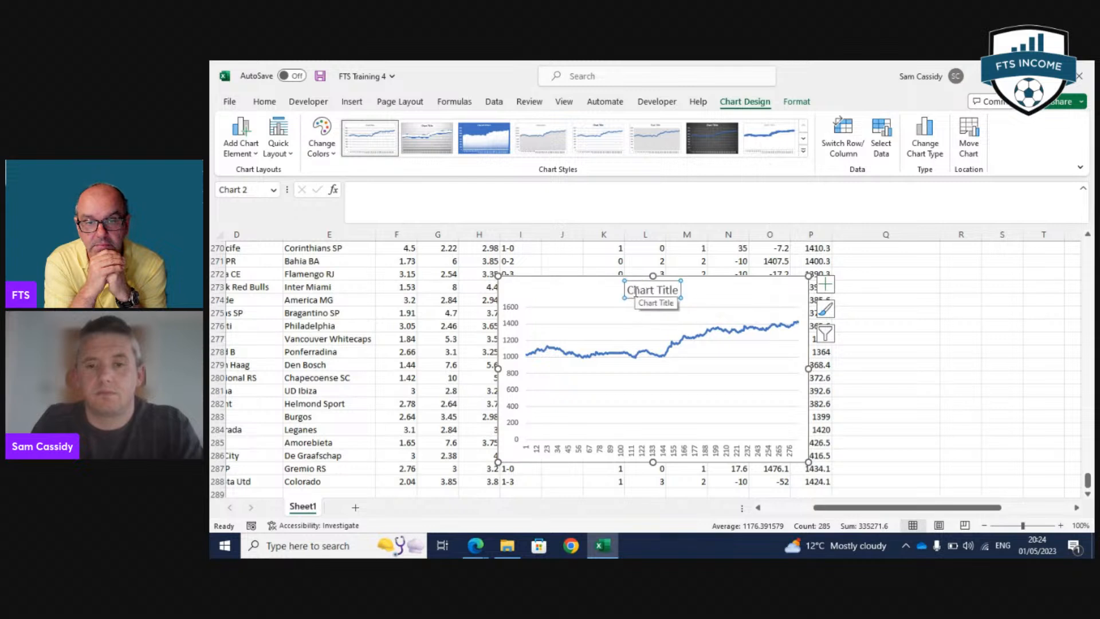
Title the running-balance line chart "Bank Increase in £", with "Increase in £" on a second line.
left_click_drag(630, 288, 673, 290)
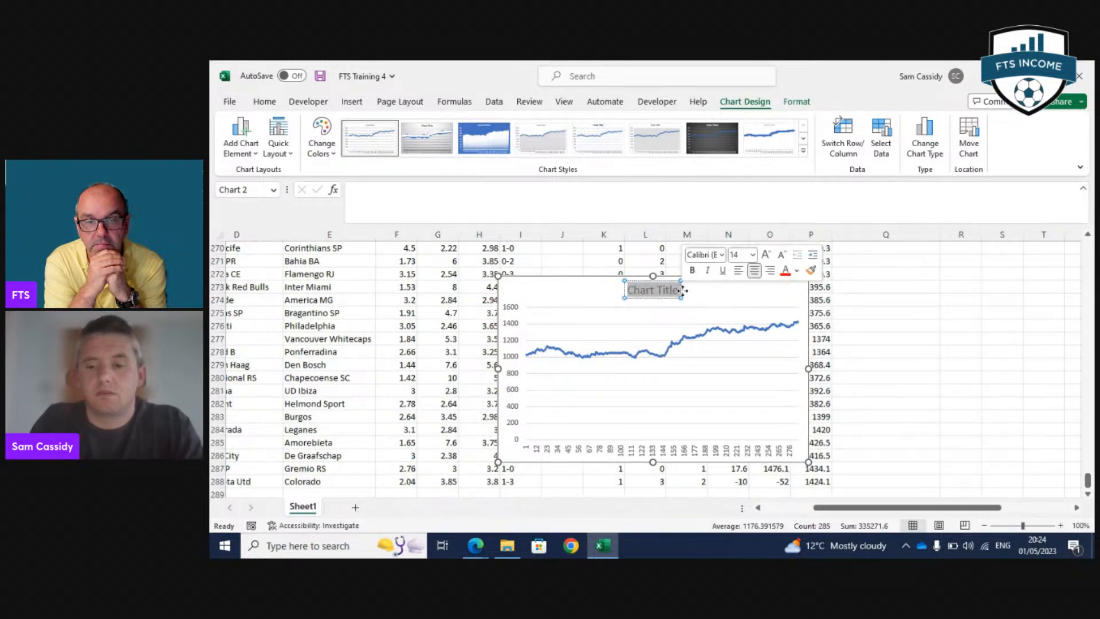
type("Bank")
type(" Sl")
type("ncr")
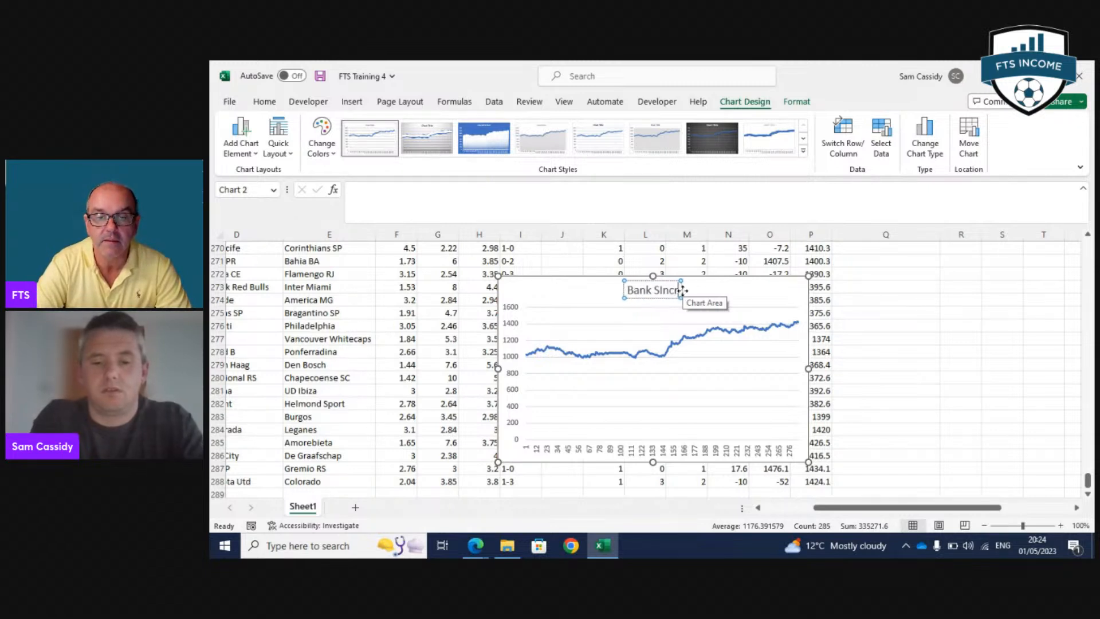
type("ease in")
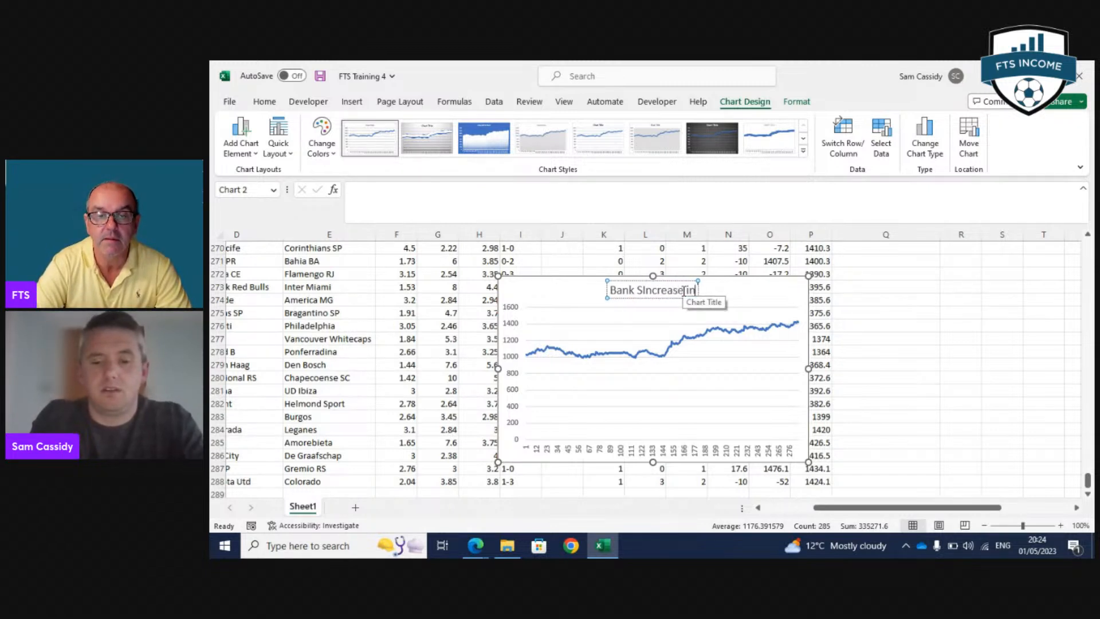
type(" £")
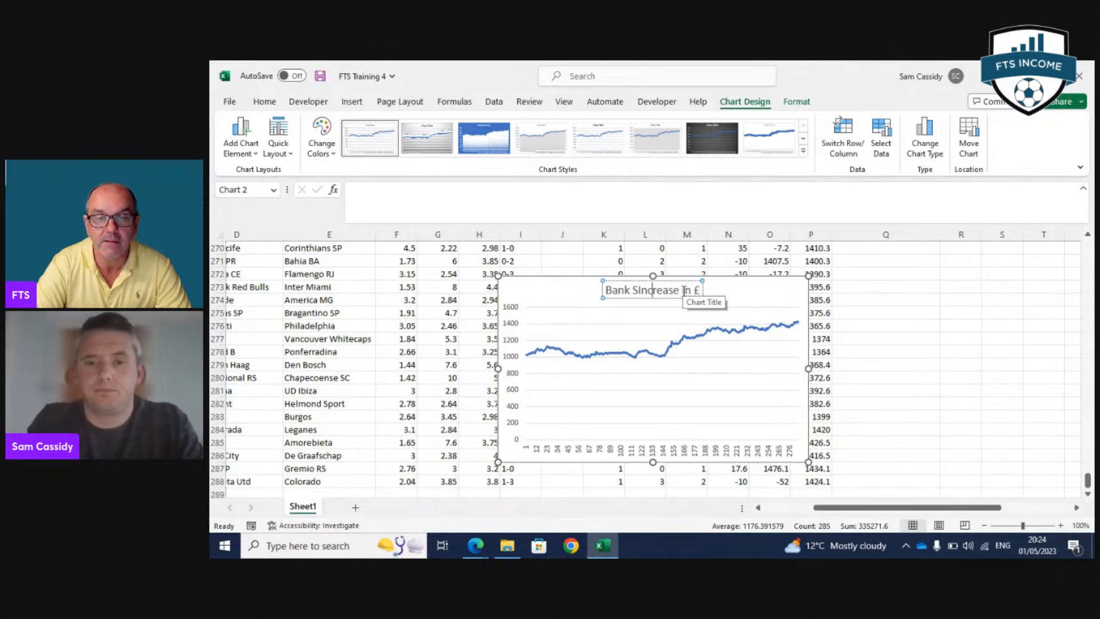
key("BackSpace")
key("BackSpace")
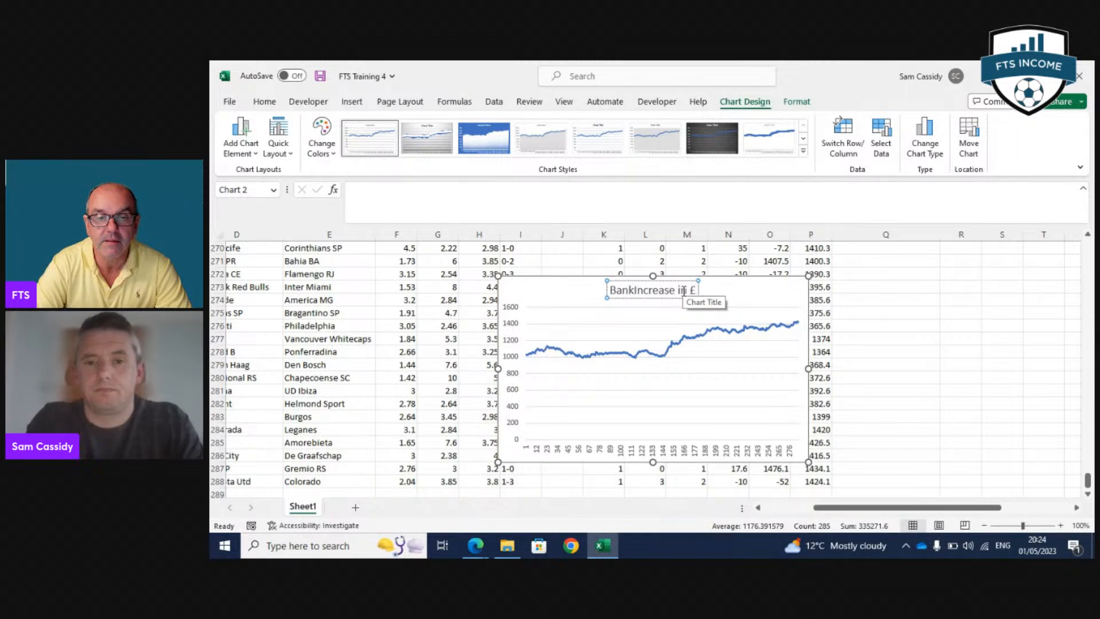
key("Return")
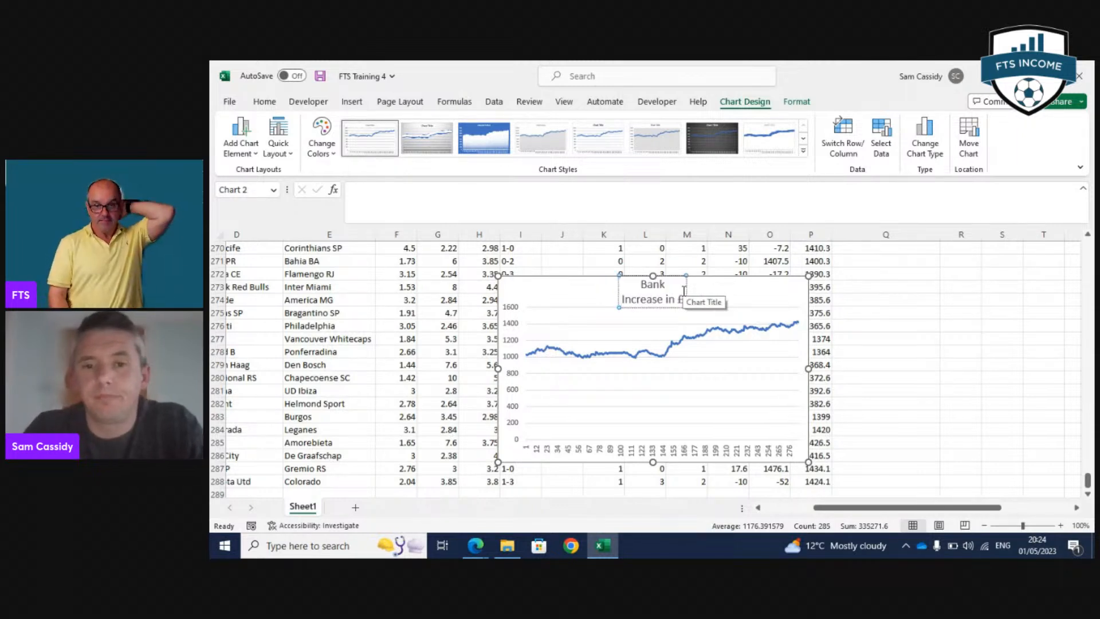
left_click(724, 409)
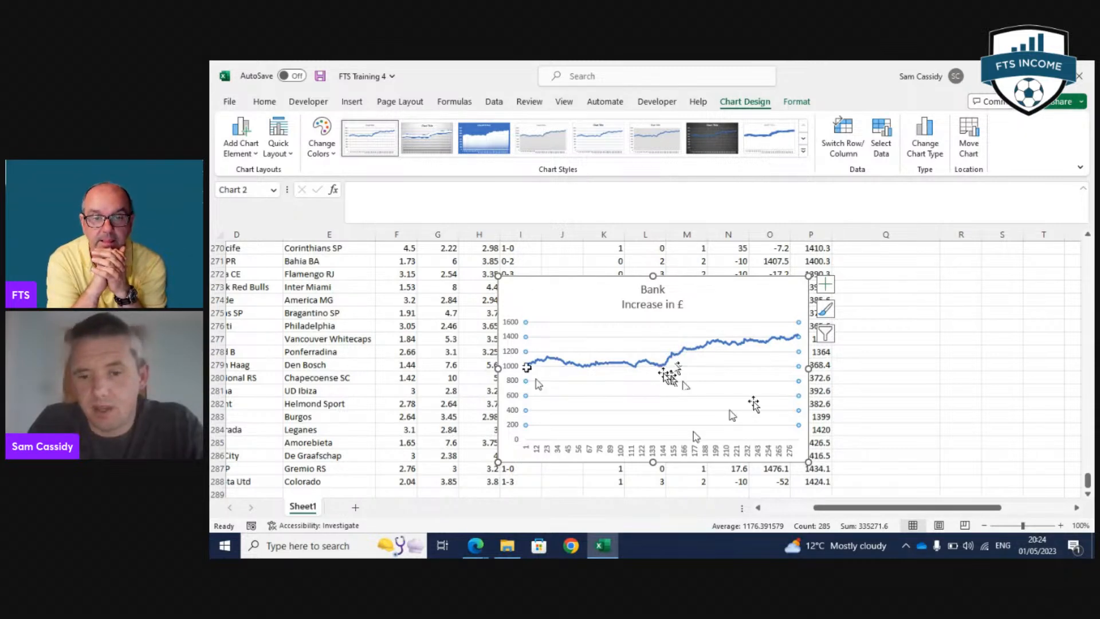
mouse_move(670, 362)
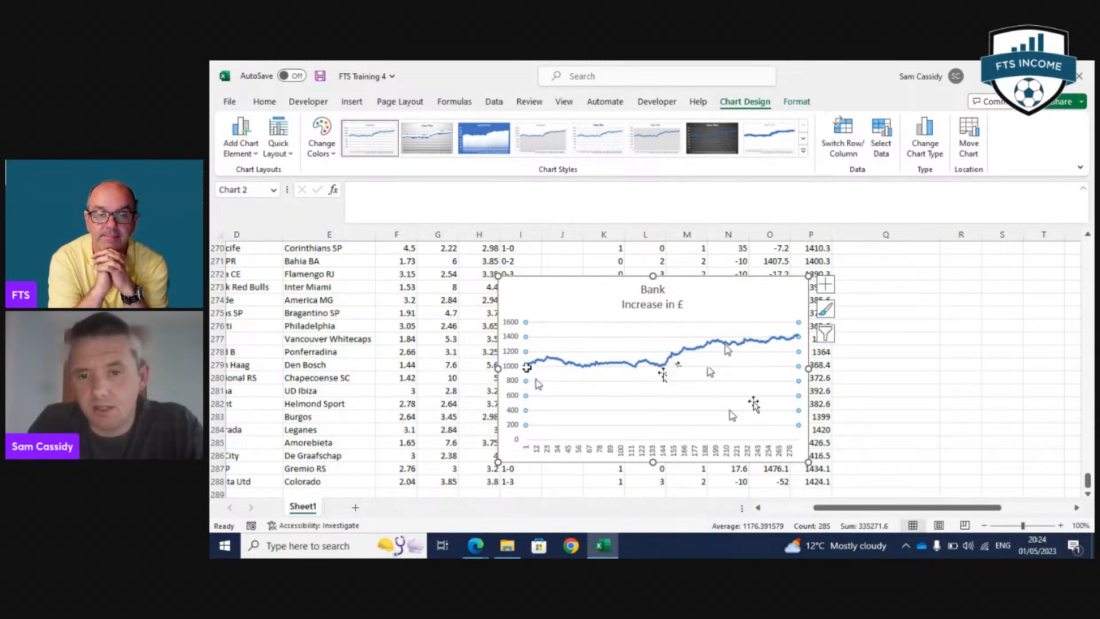
Set the stake in cell D1 to 50.
left_click(913, 363)
scroll(959, 388, "up", 4)
scroll(959, 388, "up", 10)
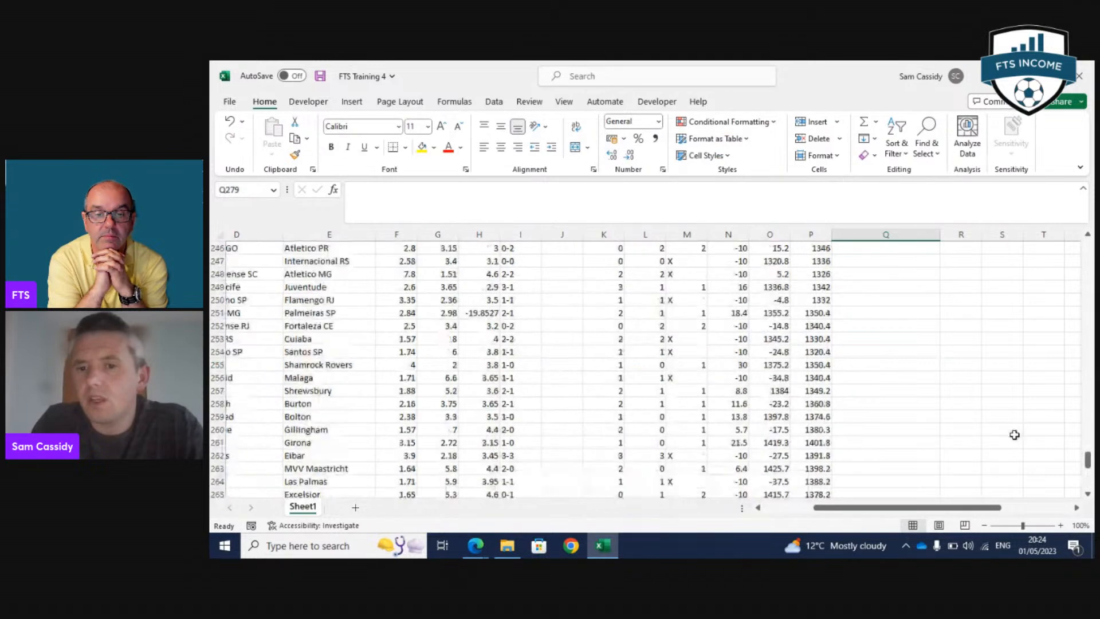
left_click_drag(1087, 450, 1087, 247)
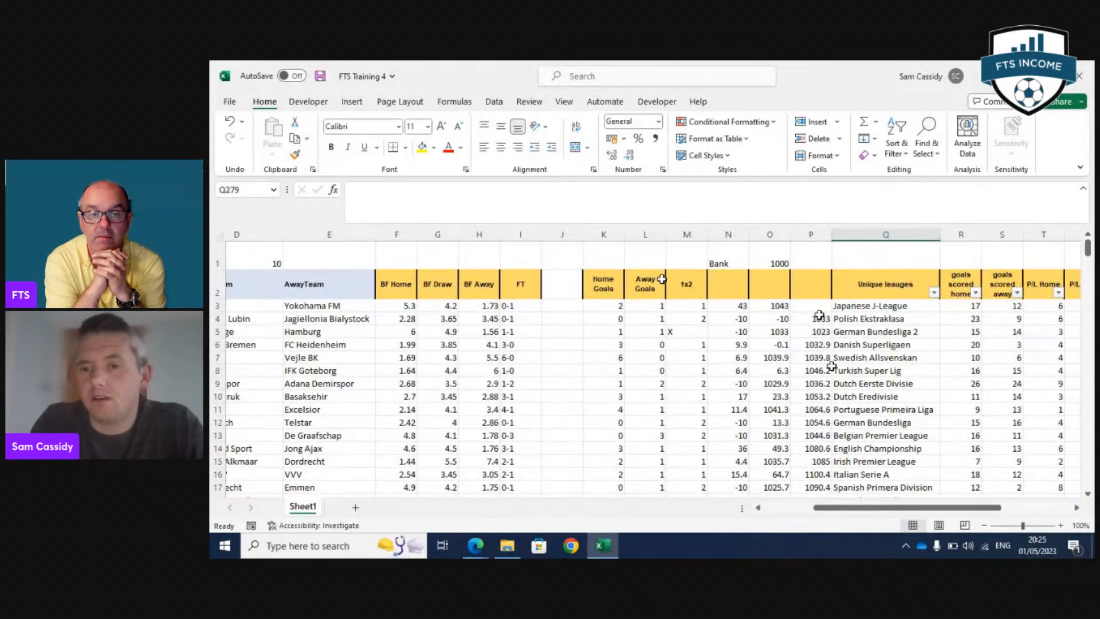
left_click(263, 262)
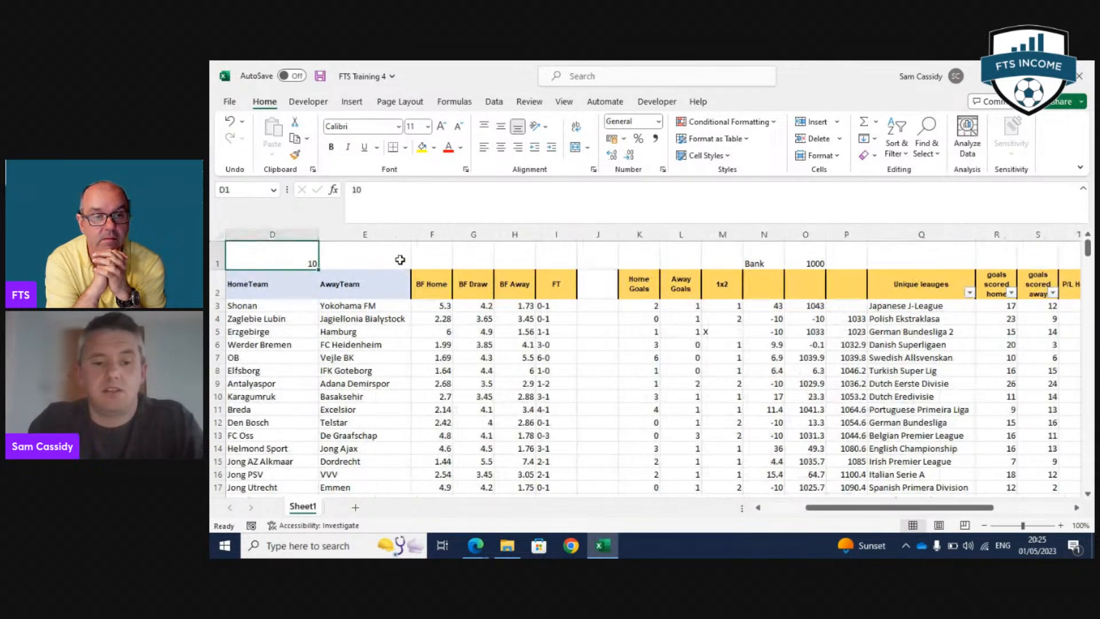
type("50")
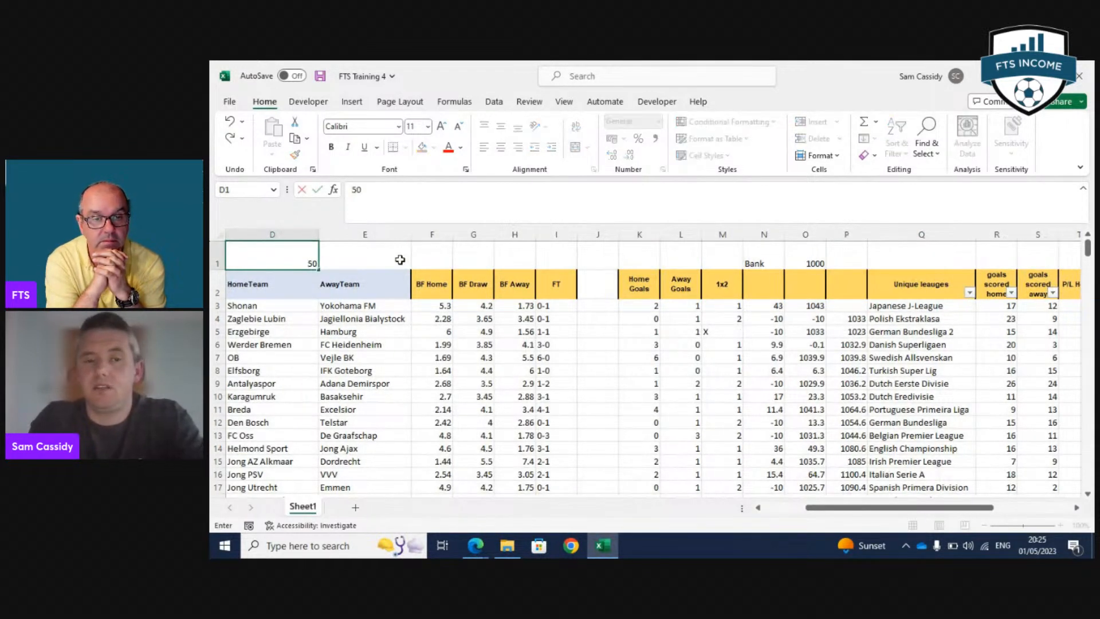
key("Return")
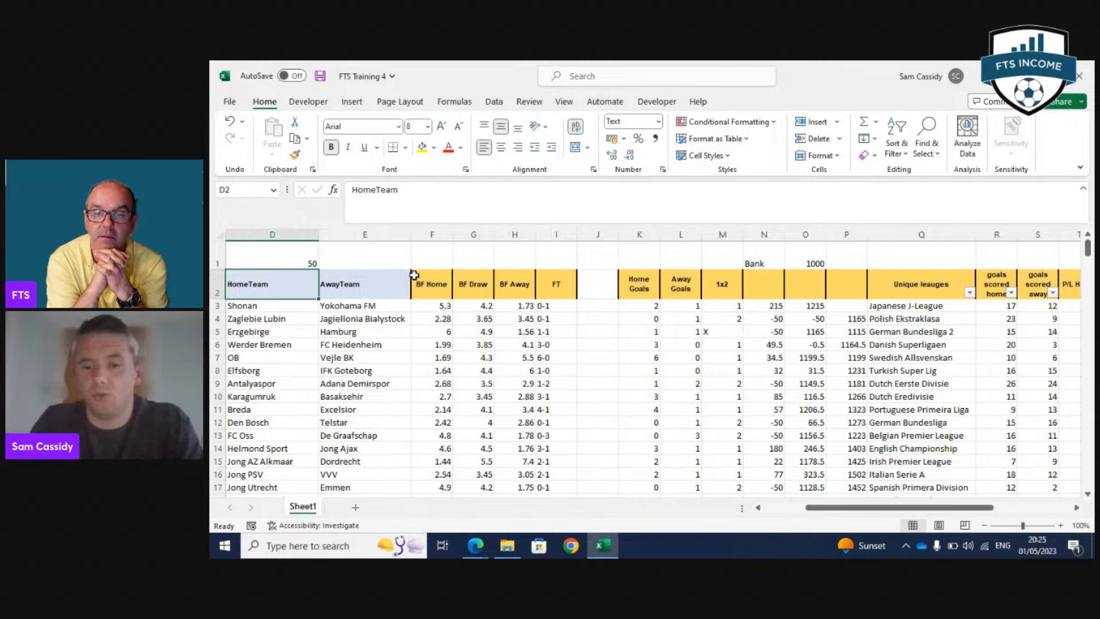
Move the Bank Increase chart clear of the match data to the empty columns beyond Q, and widen it.
scroll(837, 463, "down", 14)
scroll(837, 463, "down", 20)
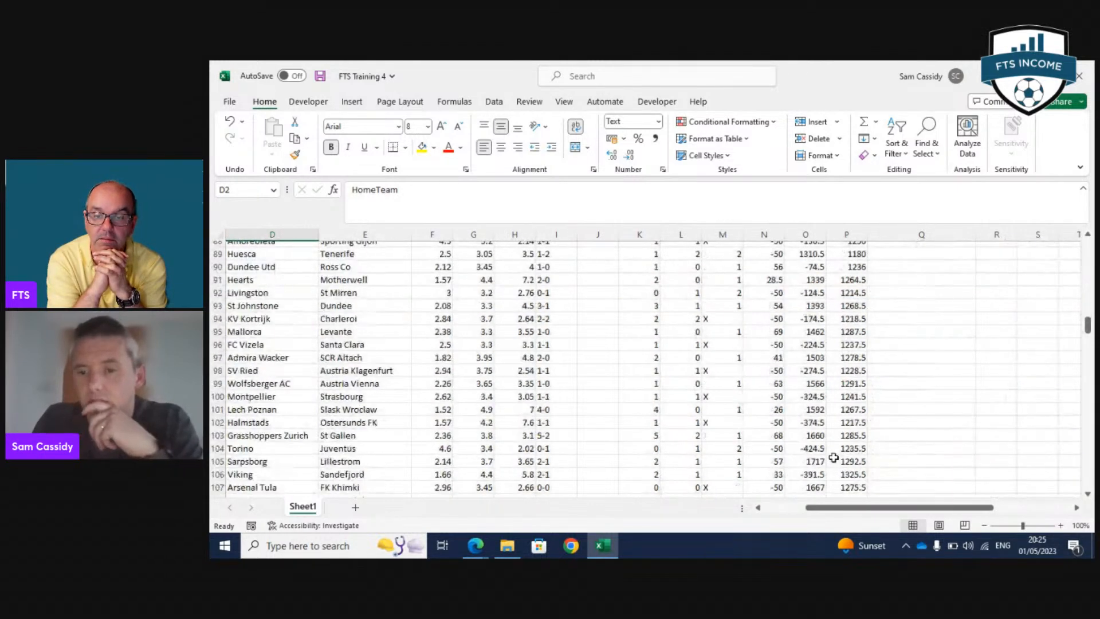
scroll(853, 480, "down", 20)
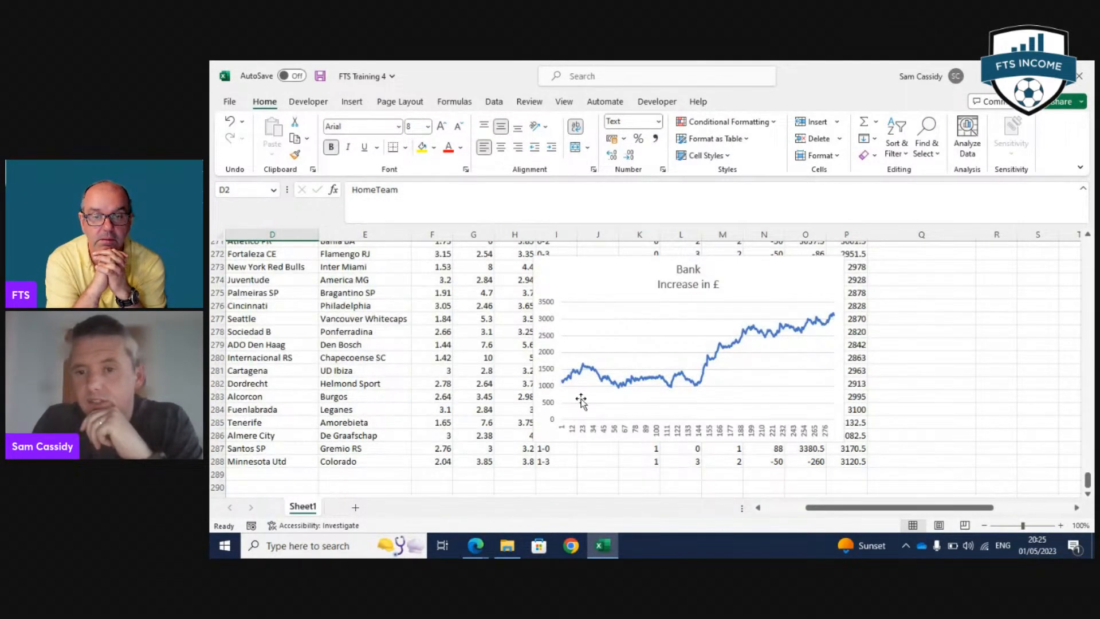
left_click(758, 275)
left_click_drag(758, 275, 1077, 321)
left_click_drag(913, 310, 853, 283)
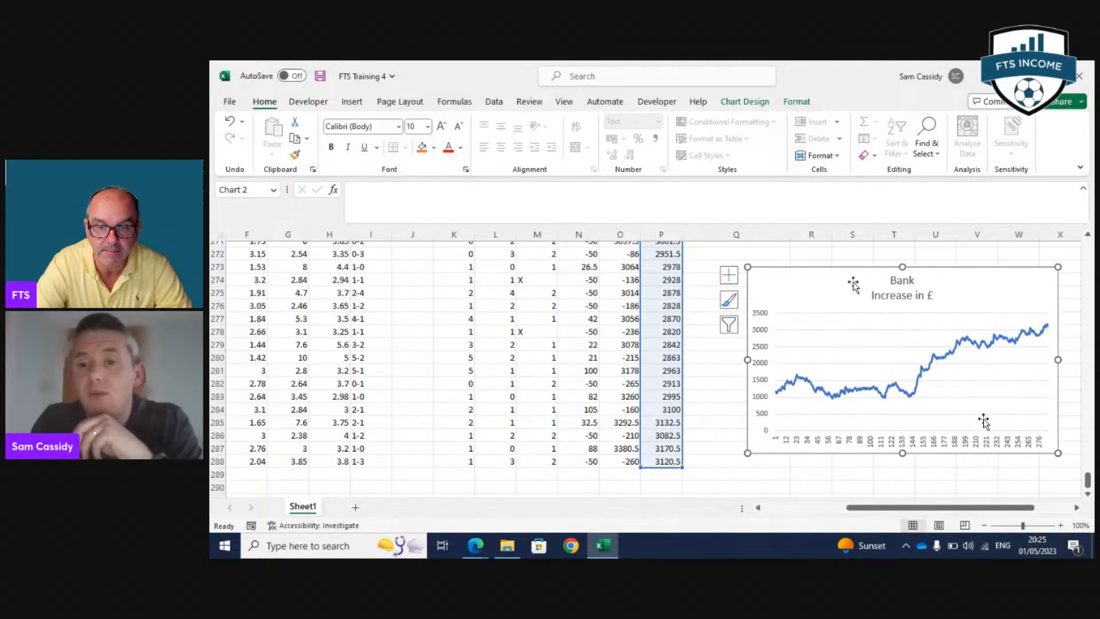
left_click_drag(1020, 508, 1058, 511)
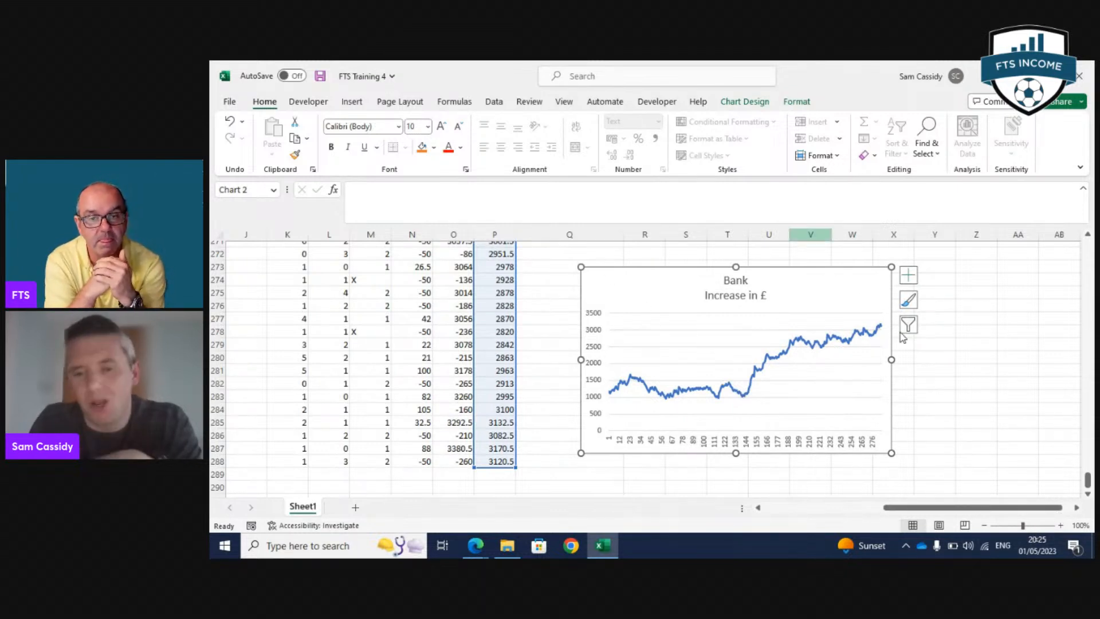
left_click_drag(891, 452, 960, 456)
left_click_drag(991, 515, 963, 512)
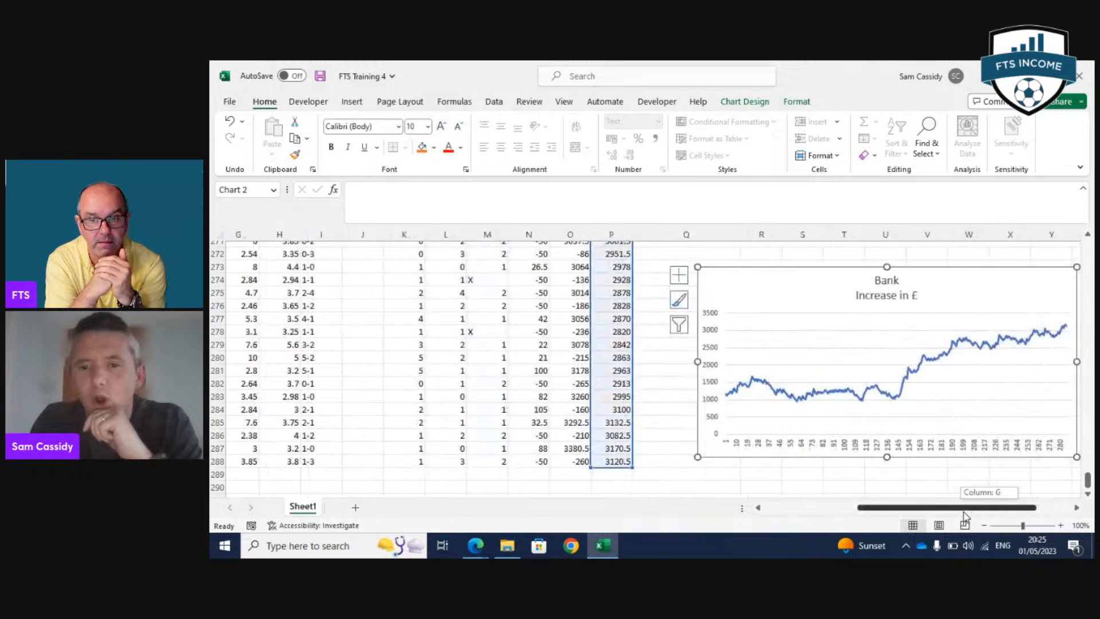
Clear the unique leagues header text from cell Q2.
scroll(963, 475, "up", 10)
left_click_drag(654, 372, 711, 356)
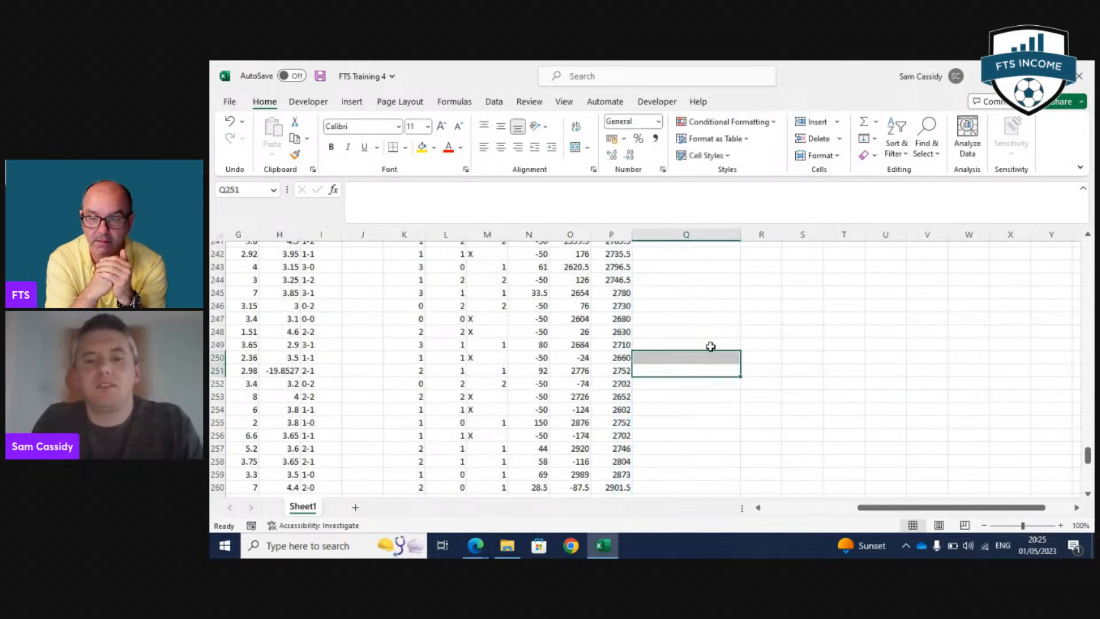
key("ctrl+Up")
key("Up")
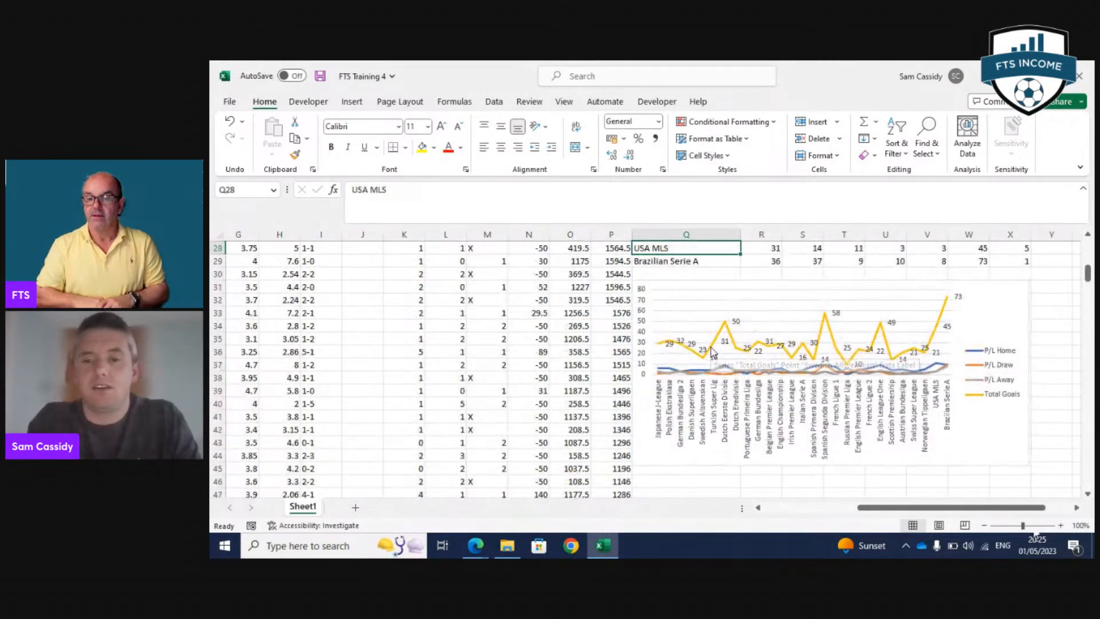
key("ctrl+Up")
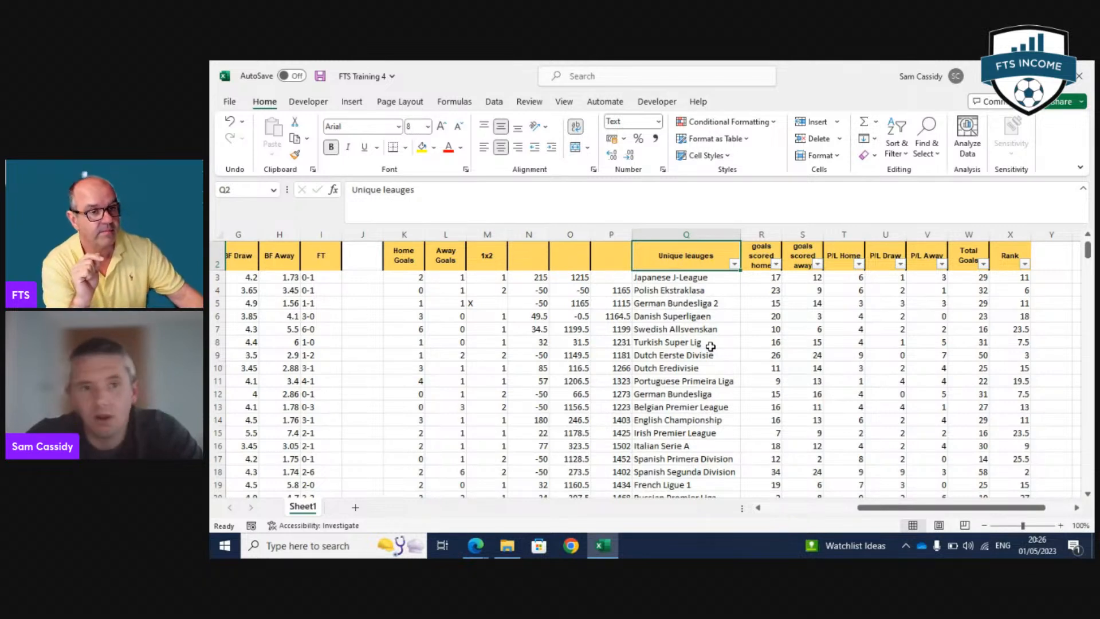
left_click_drag(441, 192, 336, 200)
key("BackSpace")
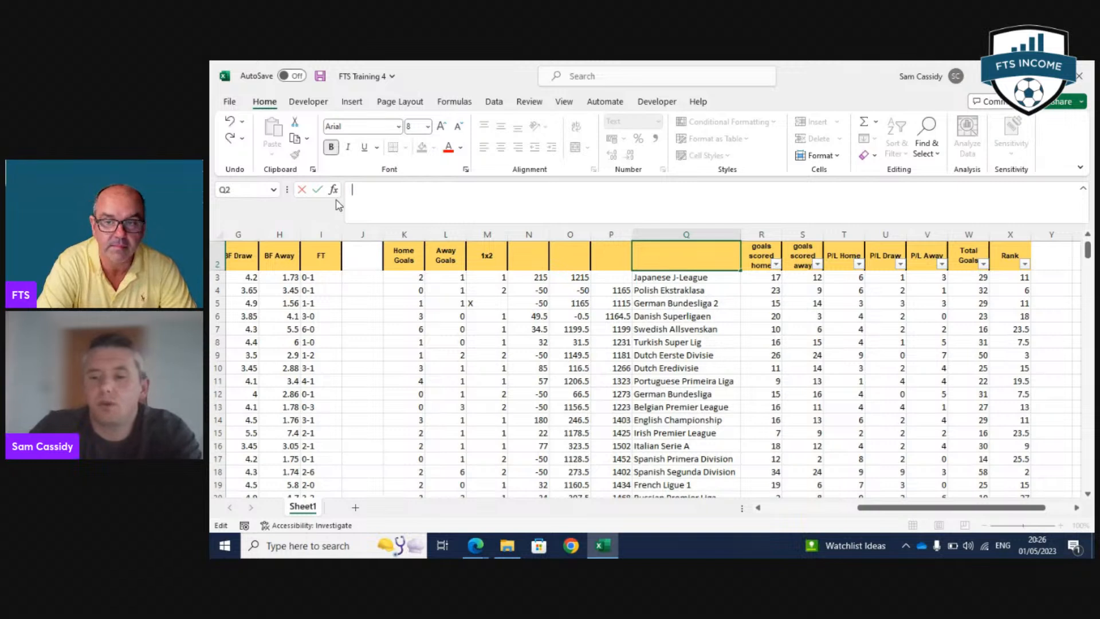
Try starting a Poisson formula with =poi in Q2, and erase it.
type("=poi")
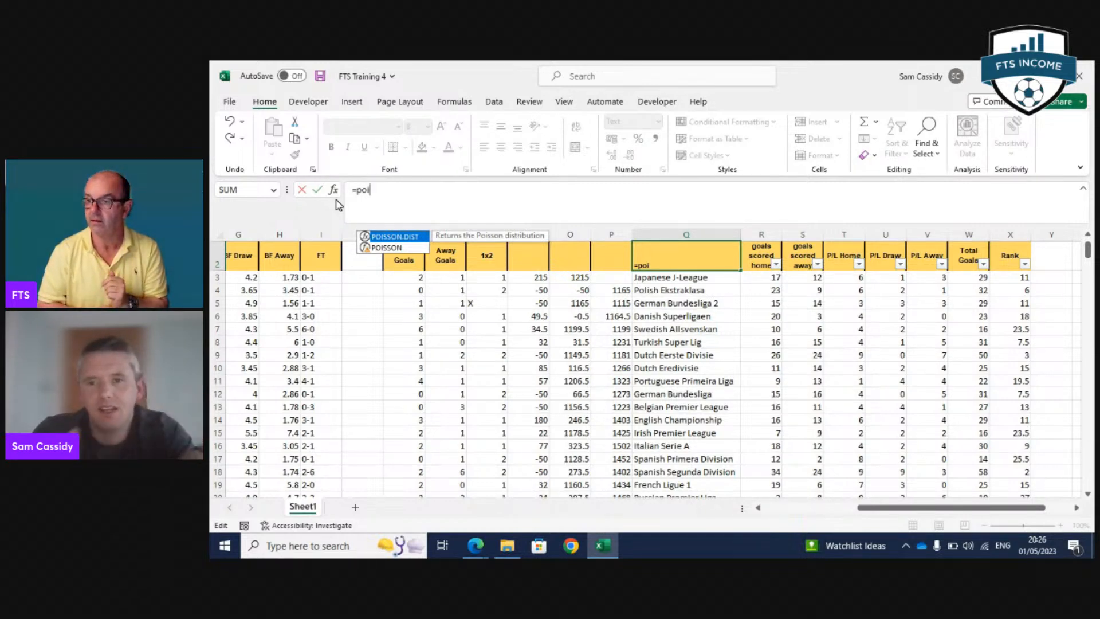
key("BackSpace")
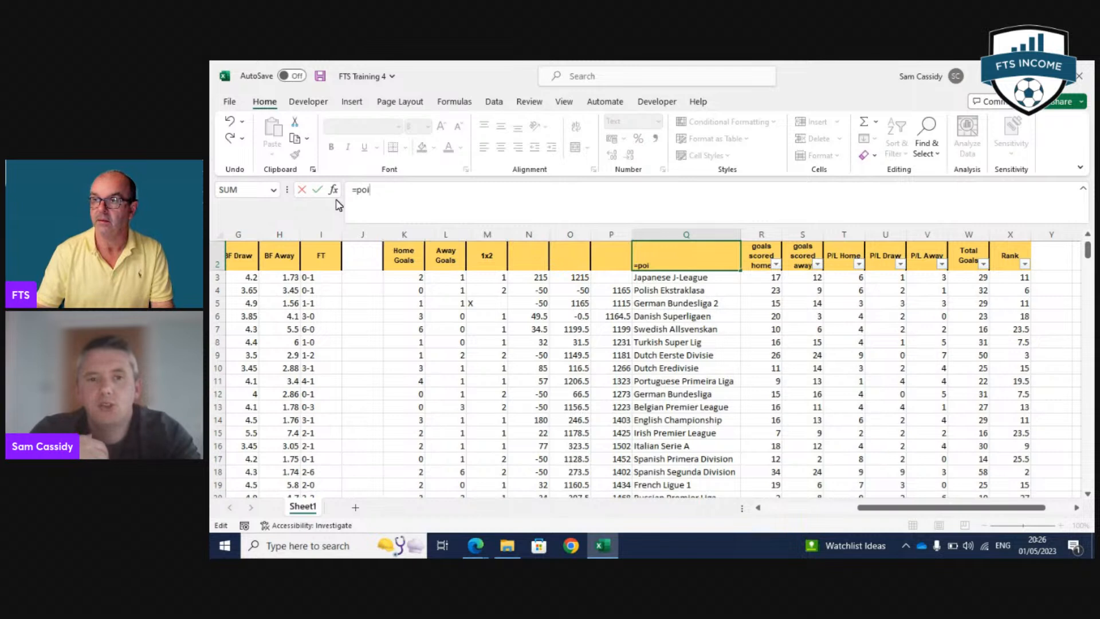
key("BackSpace")
key("BackSpace")
key("BackSpace")
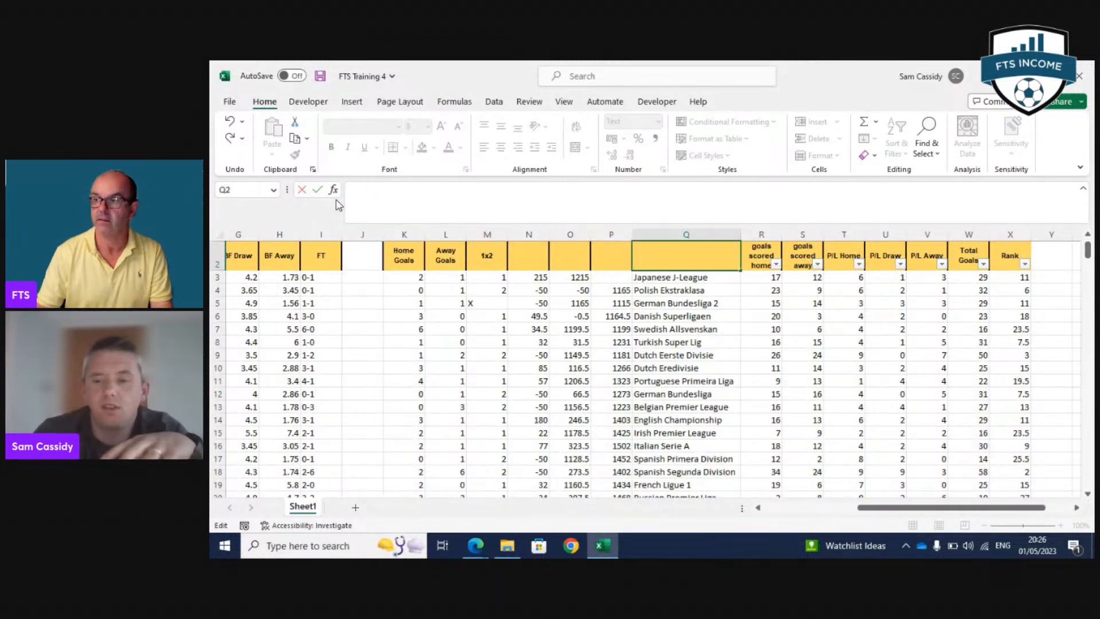
left_click(504, 381)
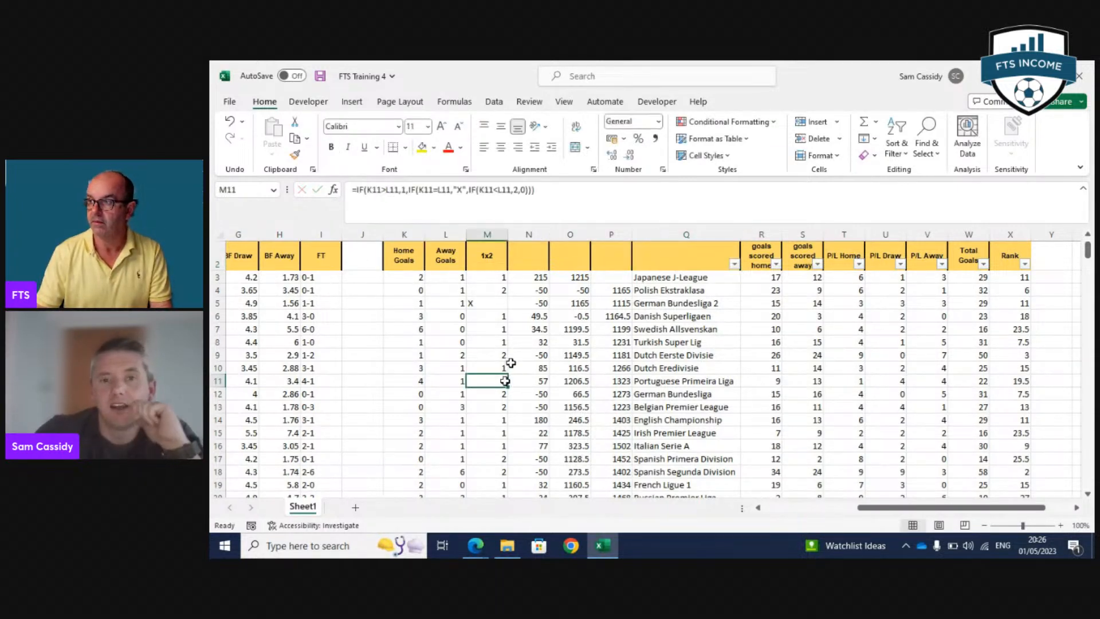
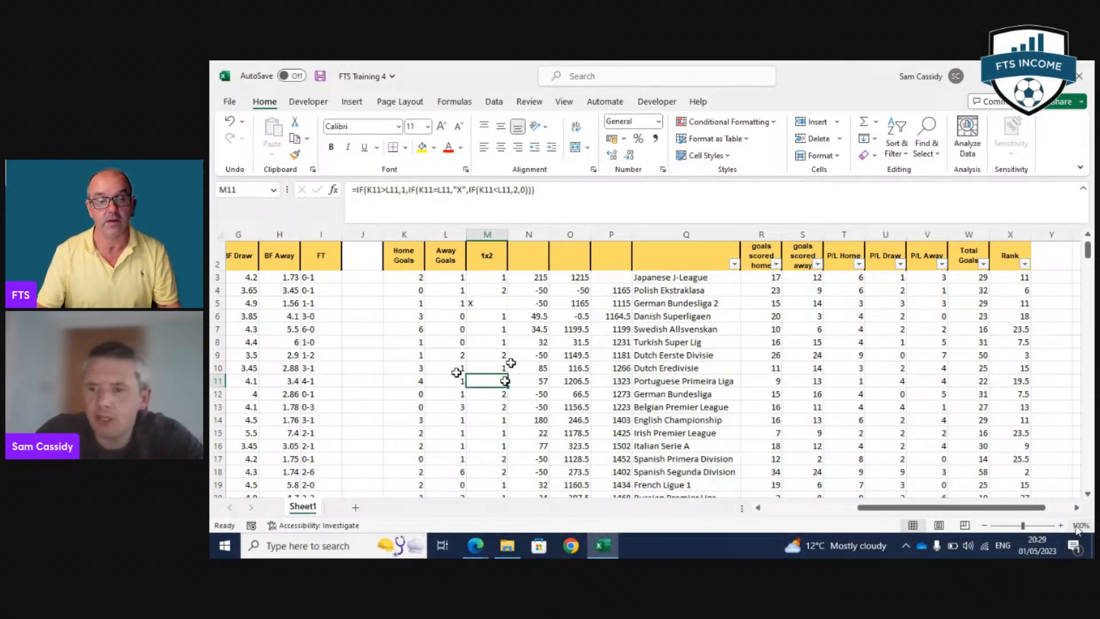
Open data validation for the empty cell AA4 and set it to allow a List with an in-cell dropdown.
left_click(1076, 508)
left_click(1076, 508)
left_click(1077, 508)
left_click(1077, 509)
left_click(1077, 508)
left_click(1077, 509)
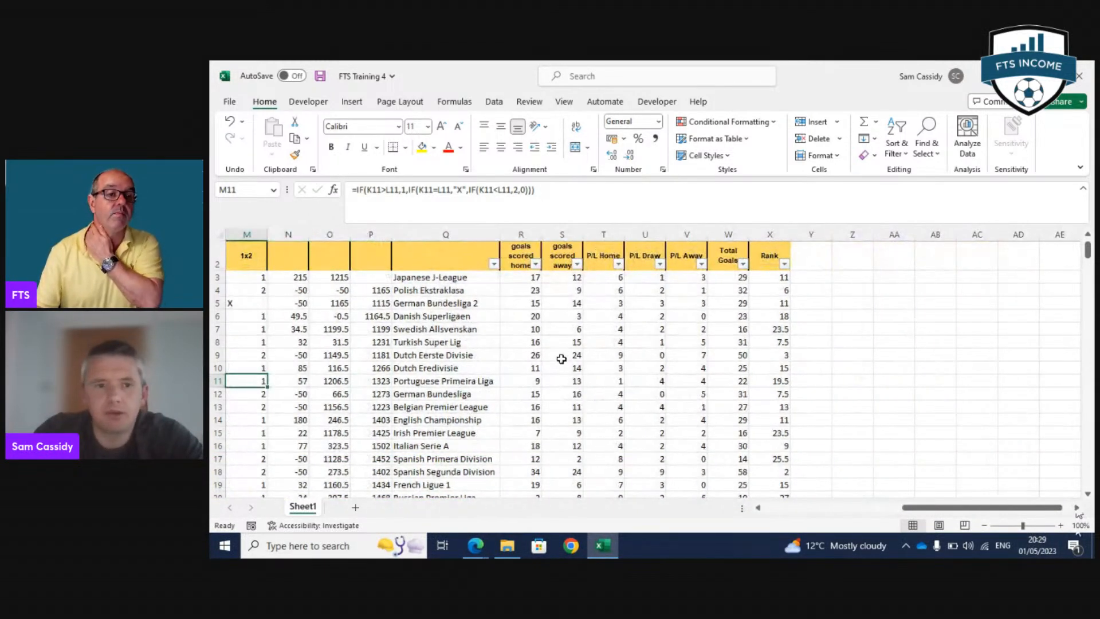
left_click(904, 288)
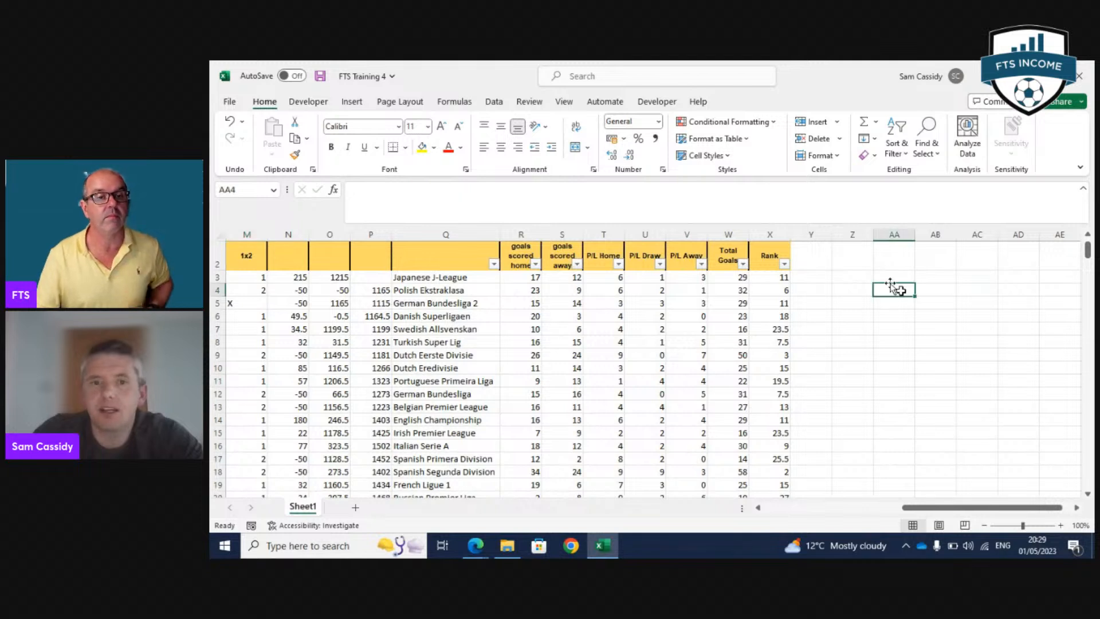
left_click(495, 103)
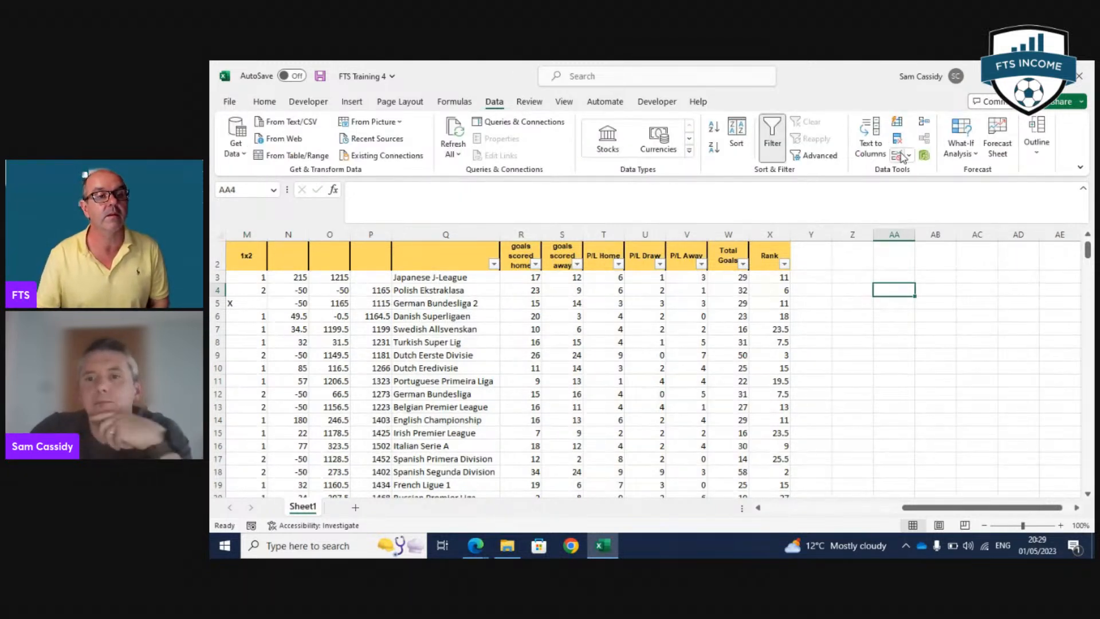
left_click(901, 155)
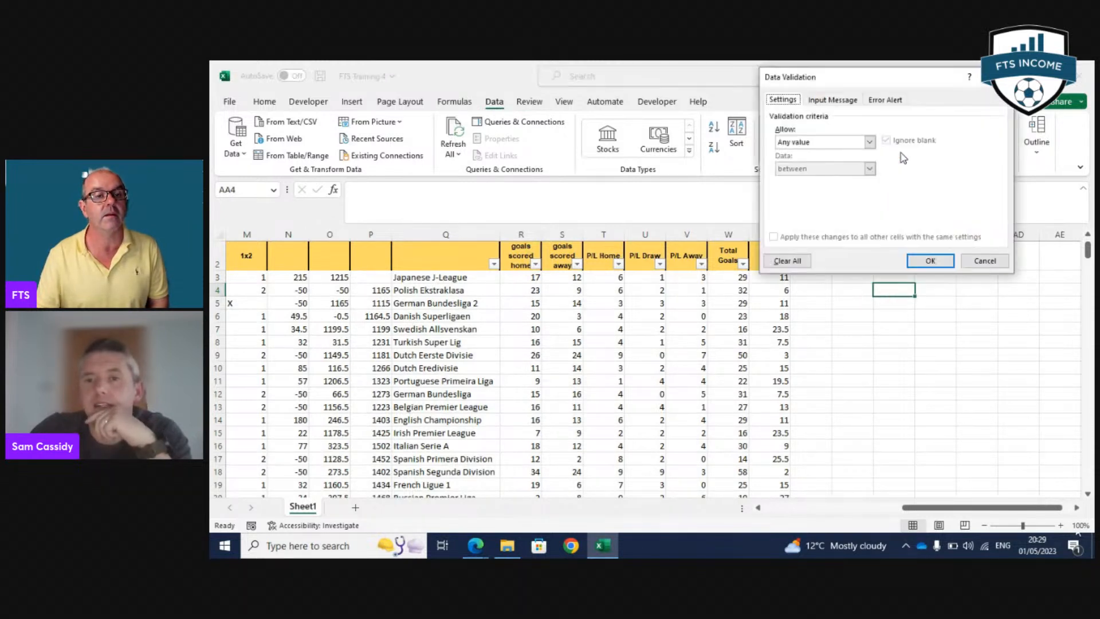
left_click(868, 143)
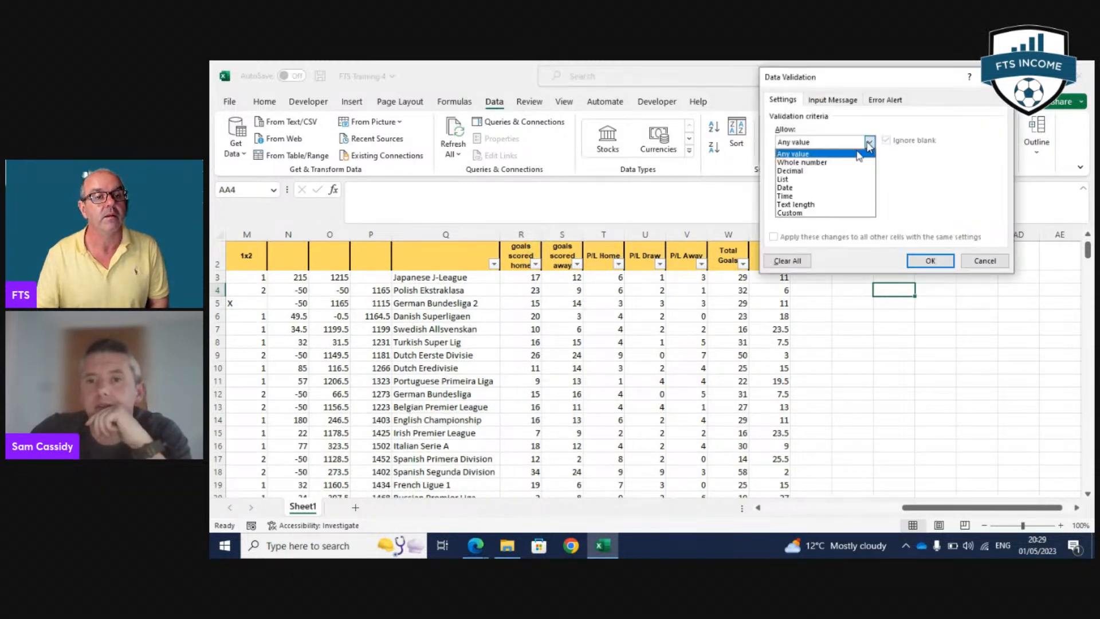
left_click(834, 184)
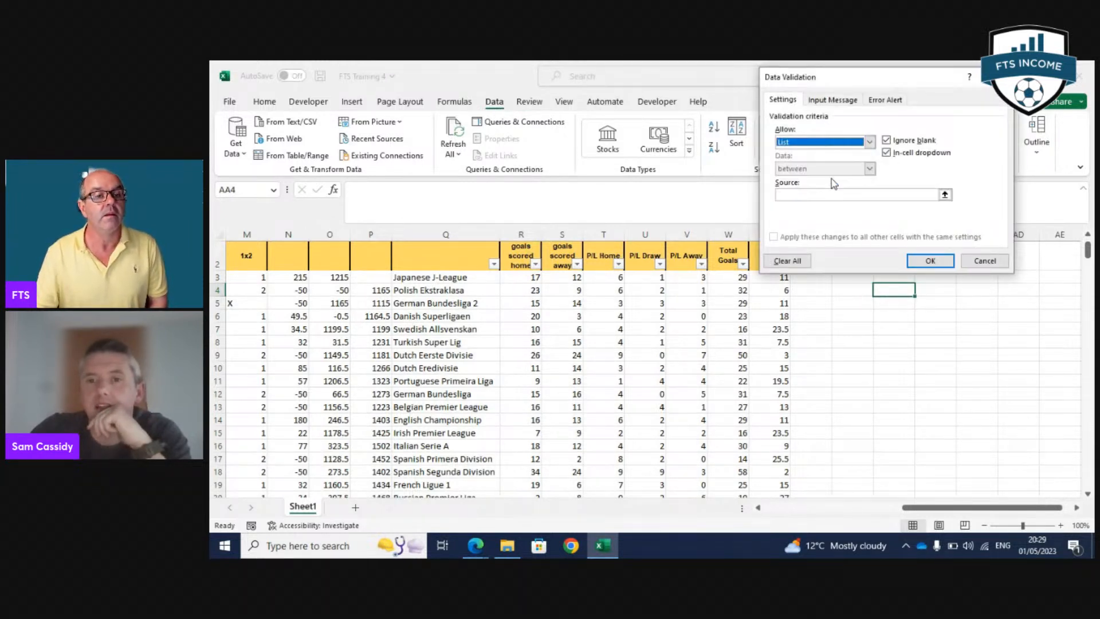
Set the source of AA4's dropdown list to the league names in Q3:Q29 and apply the validation.
left_click(945, 194)
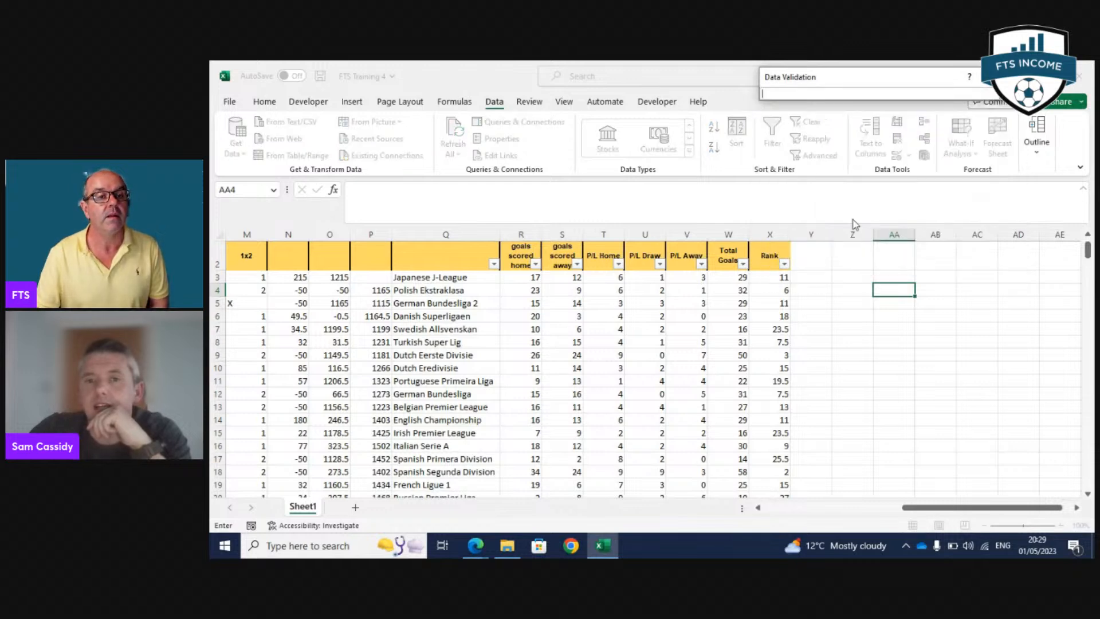
left_click(423, 279)
key("ctrl+shift+Down")
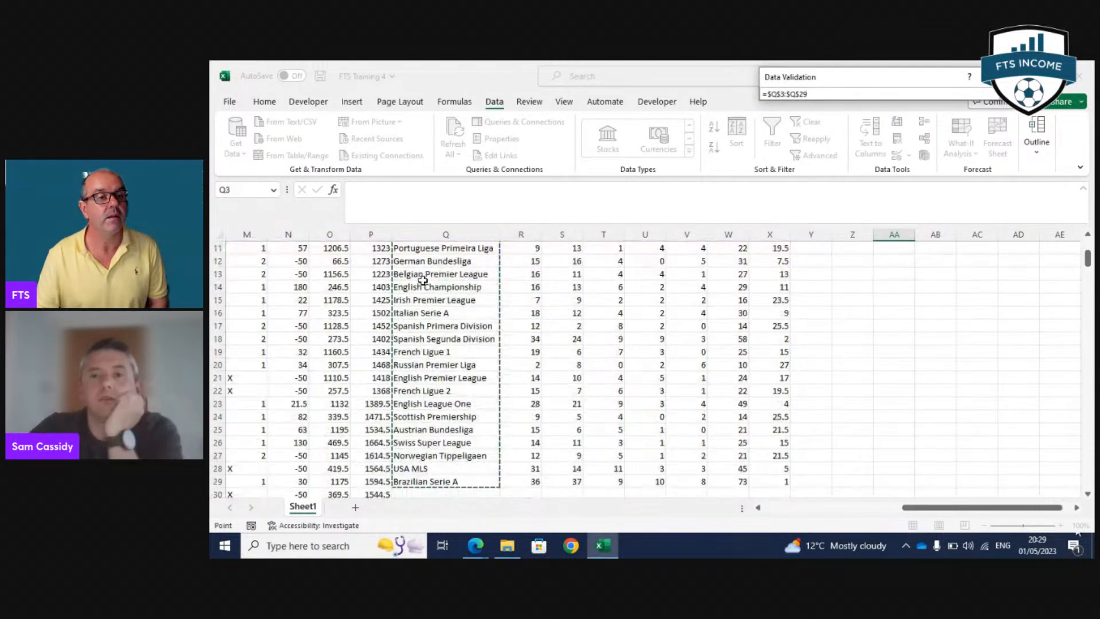
key("Return")
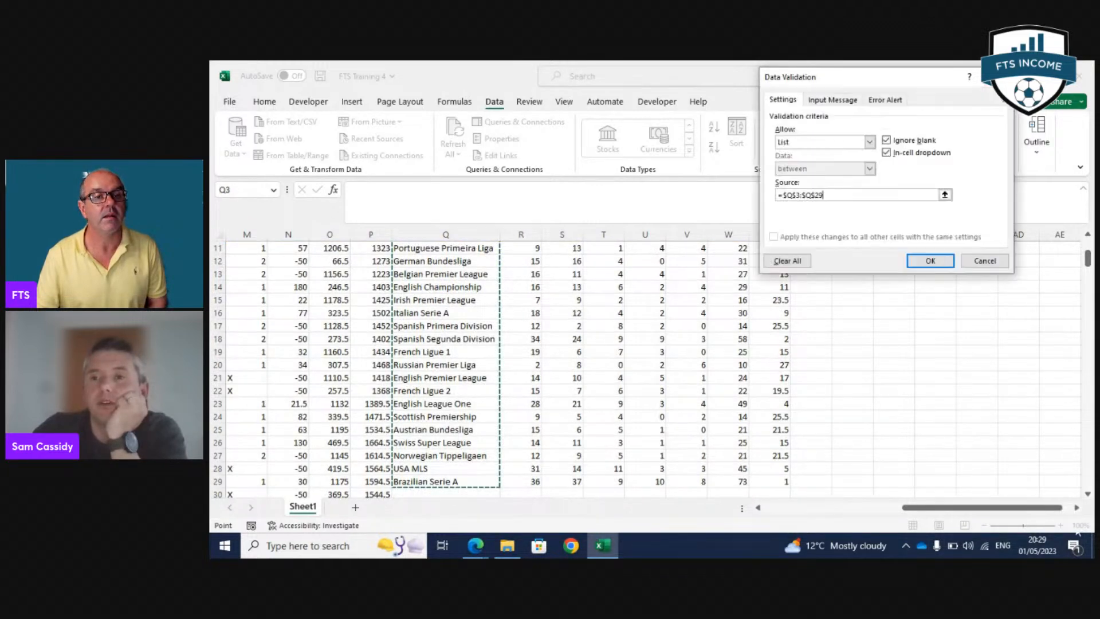
left_click(943, 259)
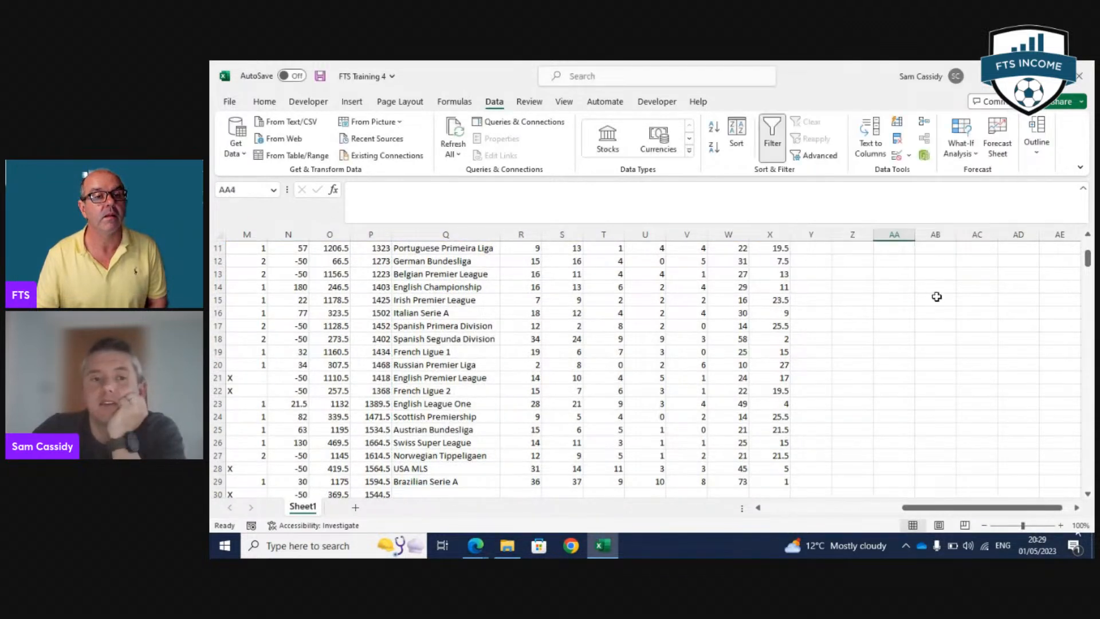
Widen column AA to fit the full league names, and choose Japanese J-League from the dropdown in AA4.
left_click(920, 279)
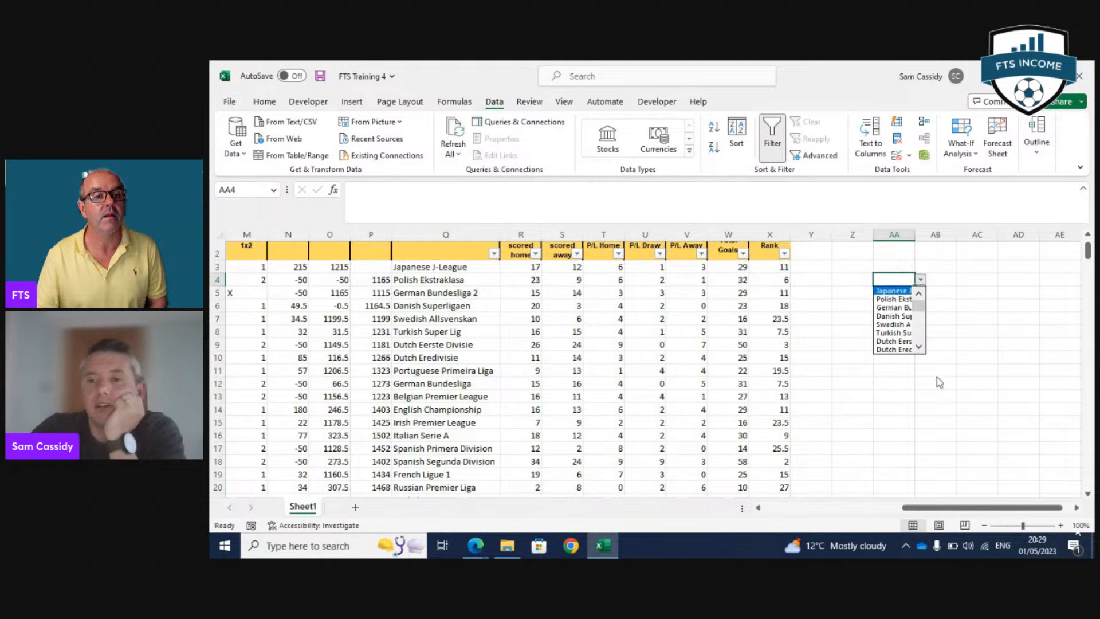
left_click(918, 244)
left_click_drag(917, 237, 1051, 236)
left_click(948, 276)
left_click(1002, 299)
left_click(1000, 291)
key("alt+Down")
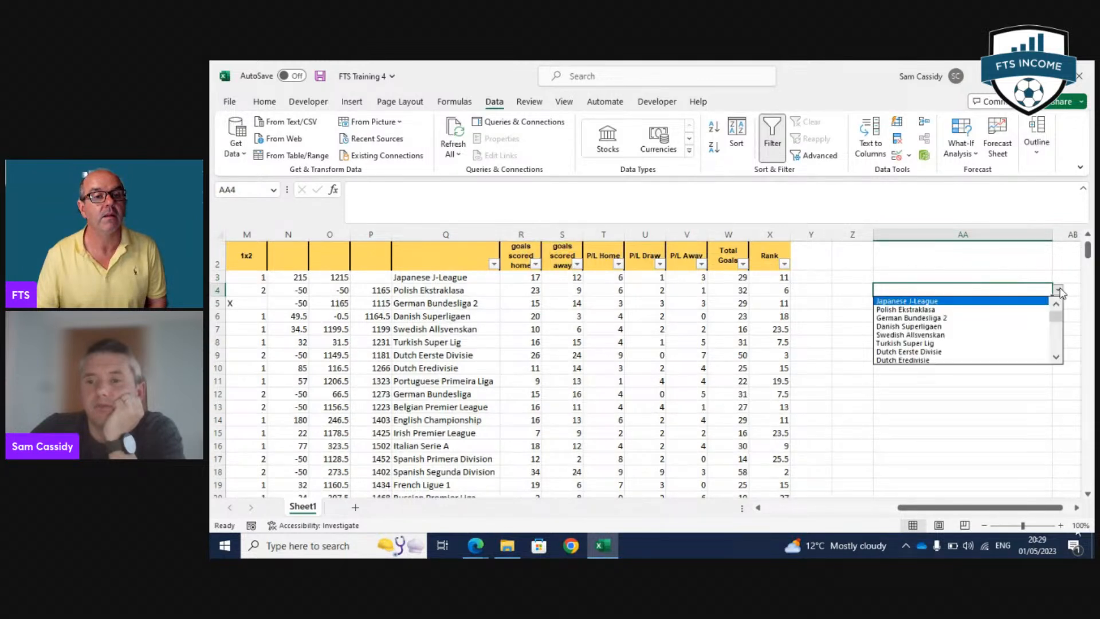
left_click(974, 305)
left_click_drag(974, 508, 981, 510)
left_click(1077, 508)
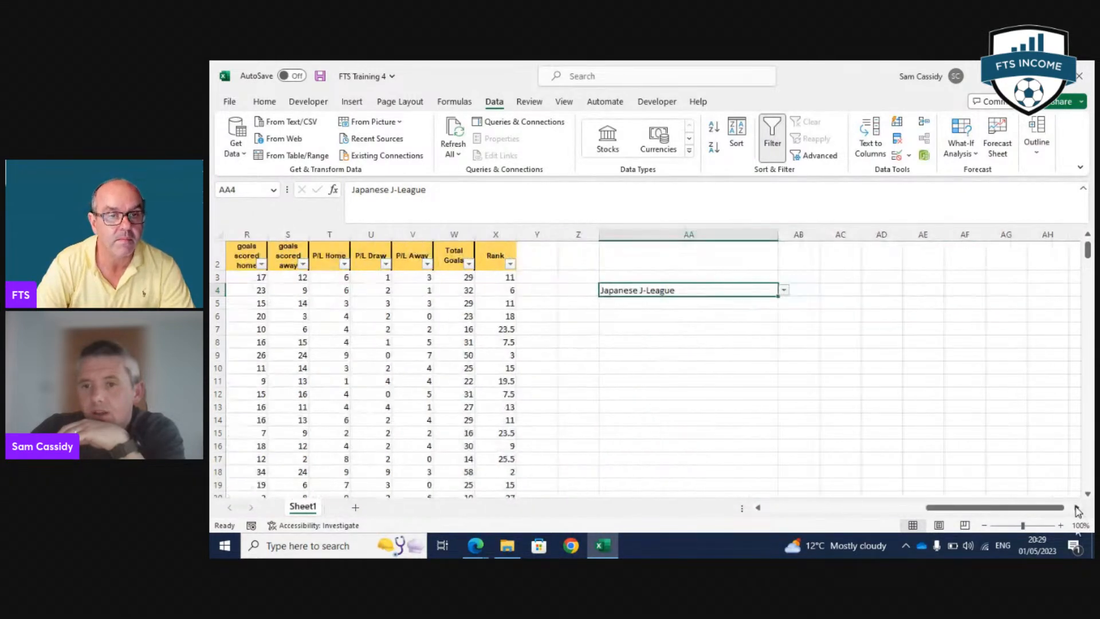
left_click_drag(749, 235, 963, 365)
left_click(962, 366)
left_click(686, 294)
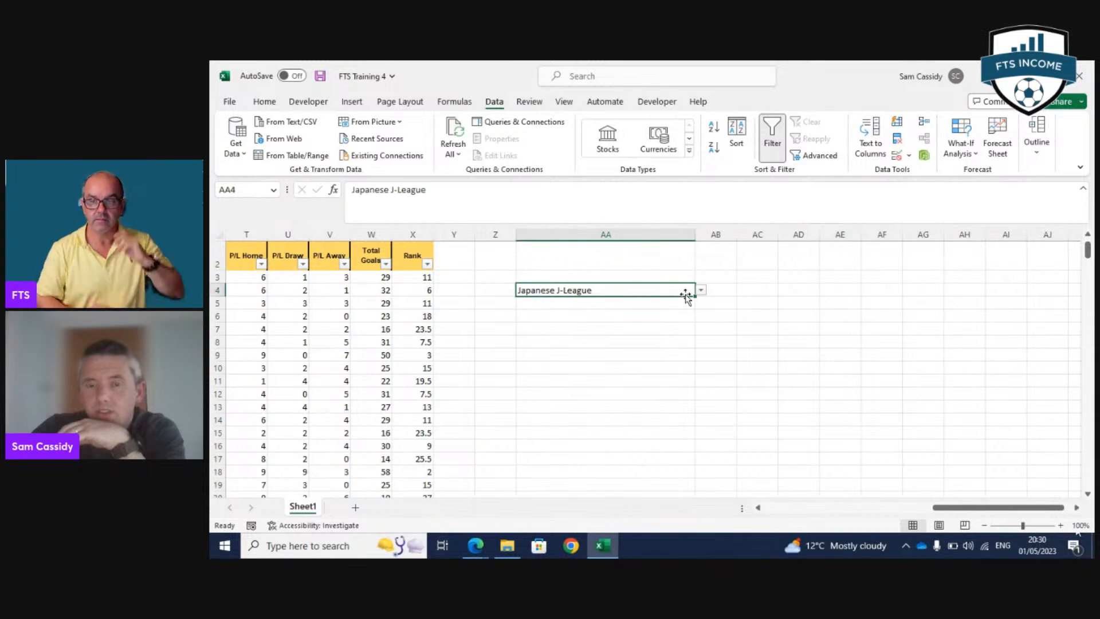
left_click(764, 289)
left_click(381, 275)
Examine which cells the SUMIF formula for goals scored away in S3 refers to.
left_click_drag(975, 508, 892, 509)
left_click(690, 276)
left_click(658, 201)
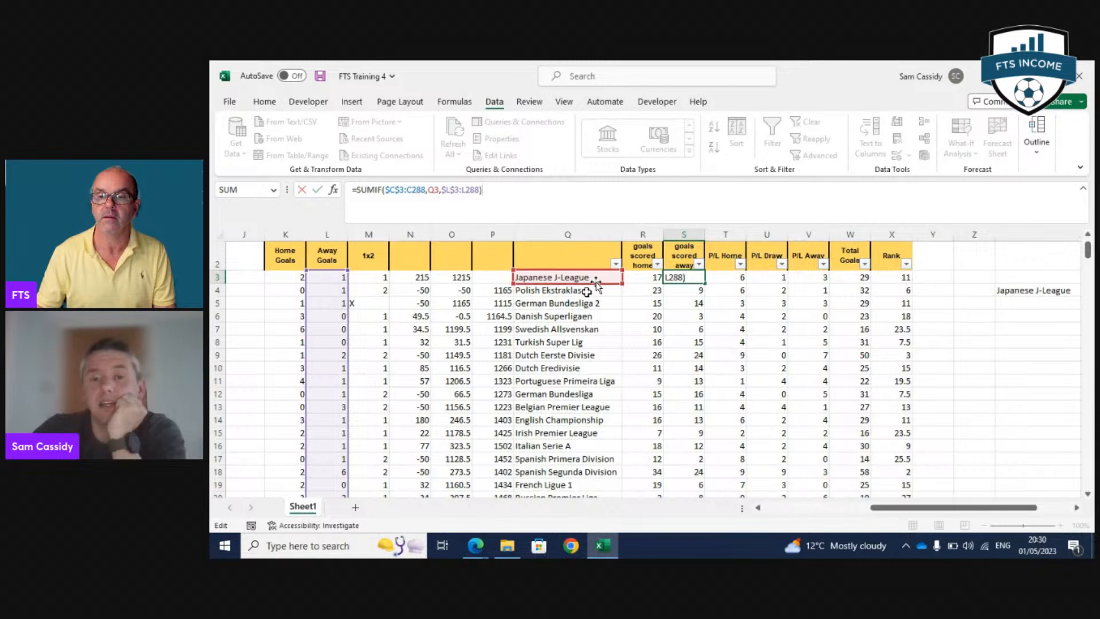
left_click(1068, 287)
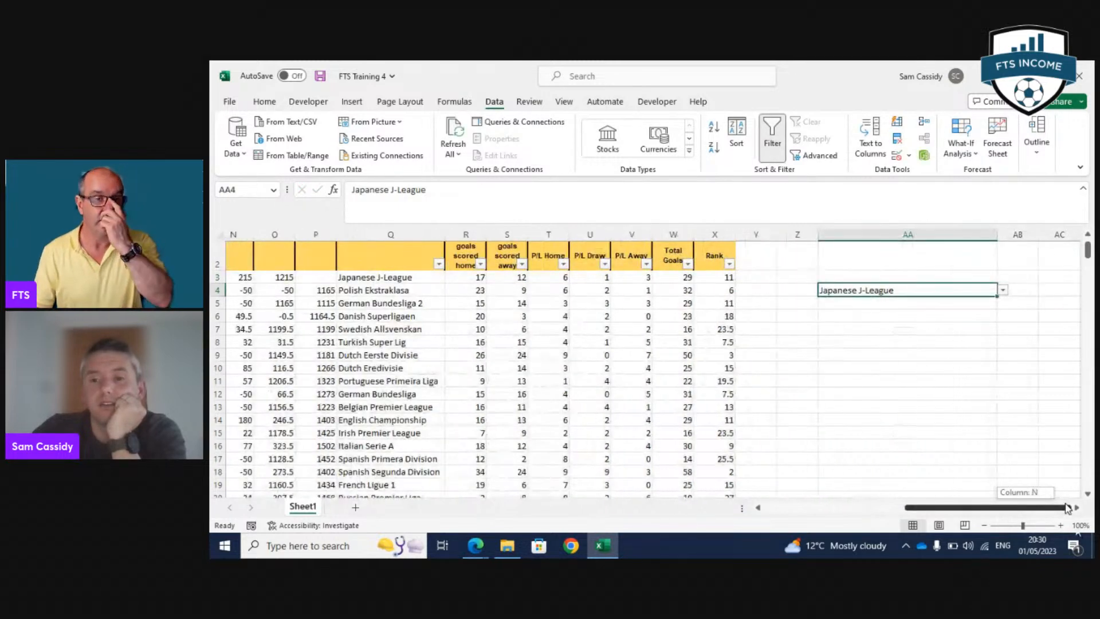
Point the criterion of the goals scored away SUMIF formula in S3 at the dropdown cell AA4.
left_click(510, 278)
left_click(525, 195)
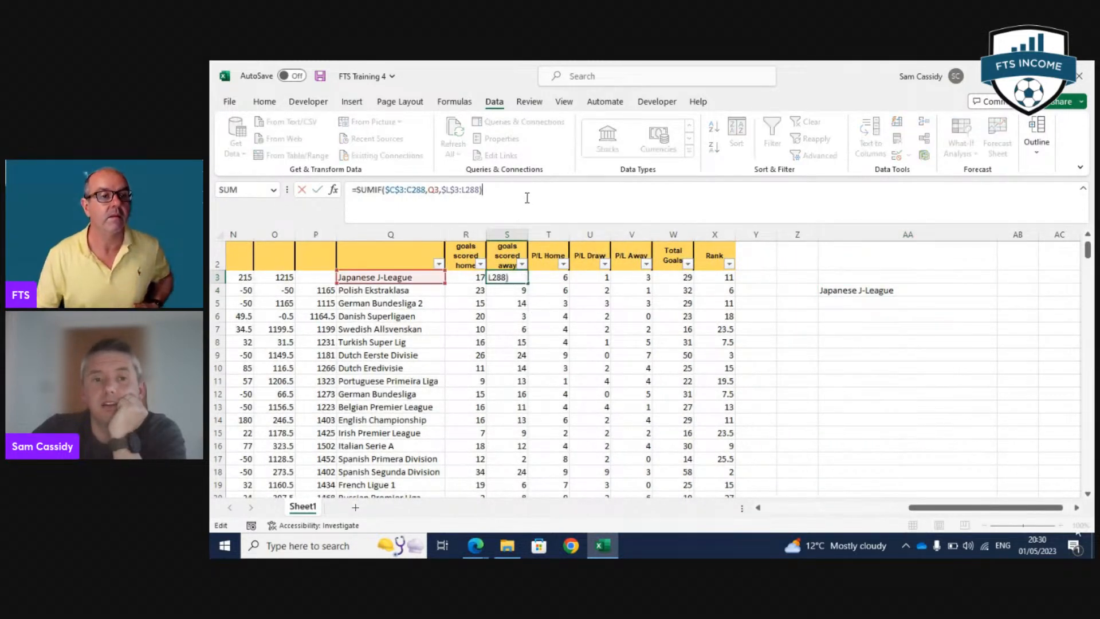
left_click_drag(425, 278, 866, 291)
key("Return")
Test the linked formula in S3 by choosing Polish Ekstraklasa, Danish Superligaen and finally Turkish Super Lig from AA4's dropdown.
left_click(900, 293)
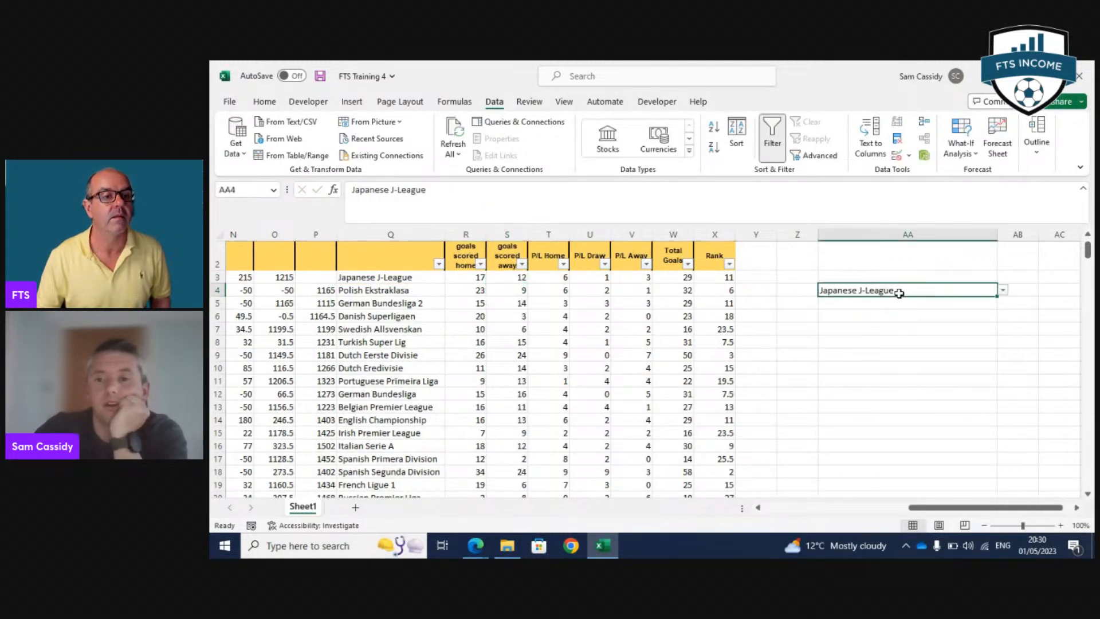
left_click(1004, 289)
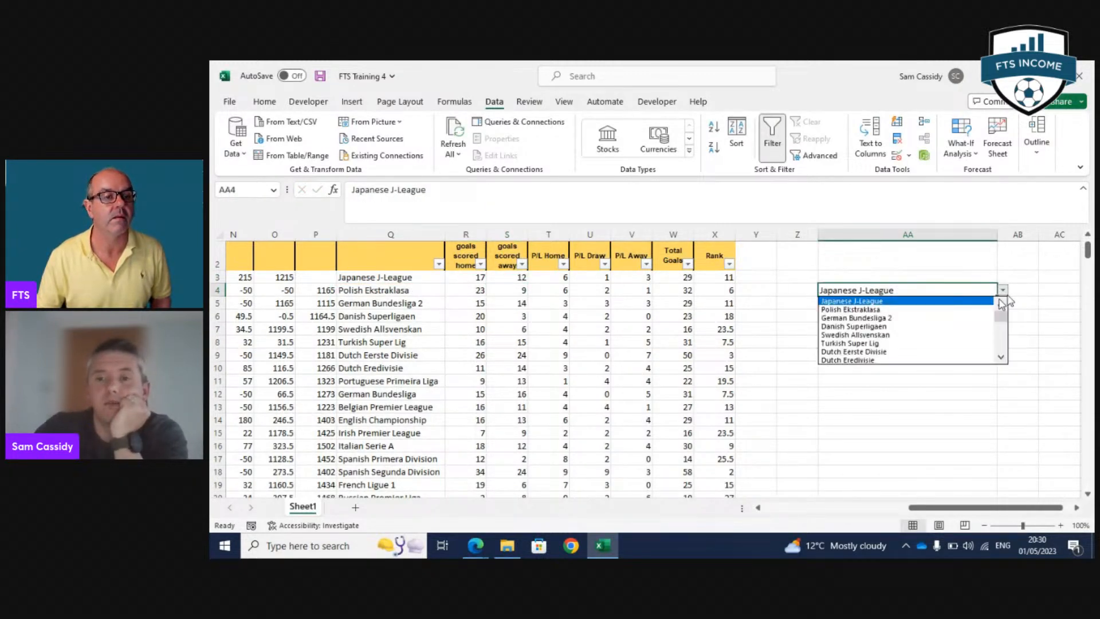
left_click(973, 309)
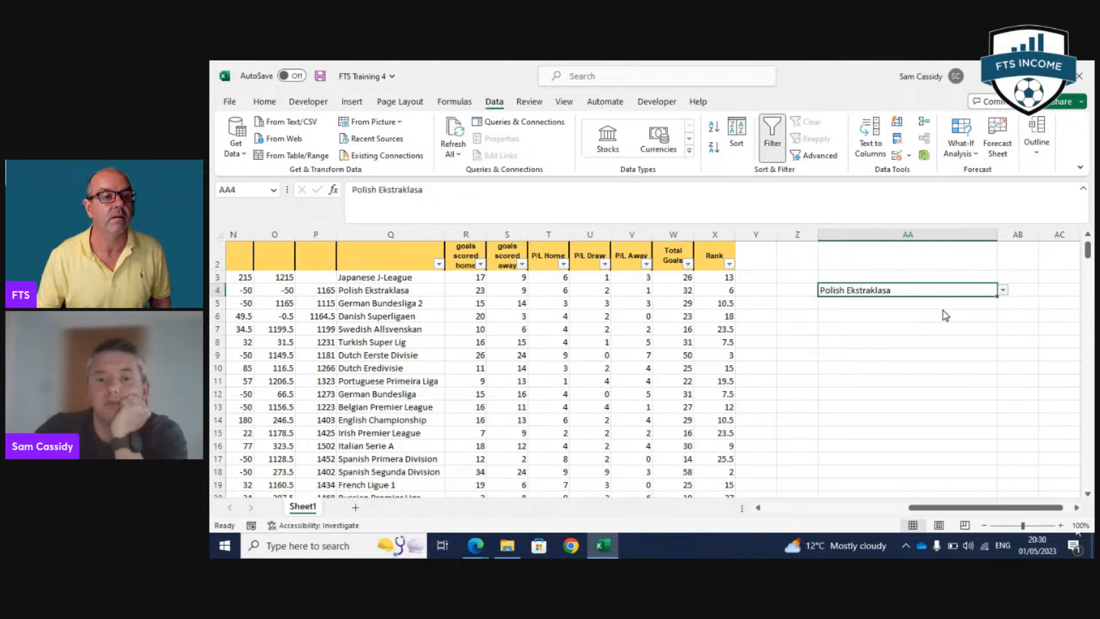
left_click(523, 276)
left_click(934, 283)
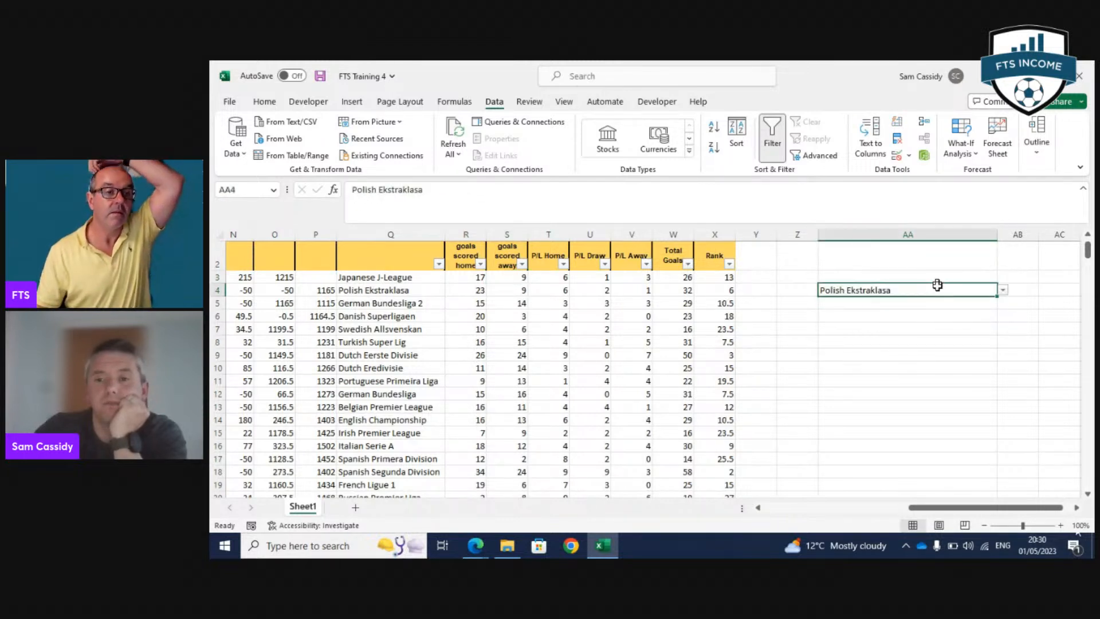
left_click(1003, 290)
left_click(996, 325)
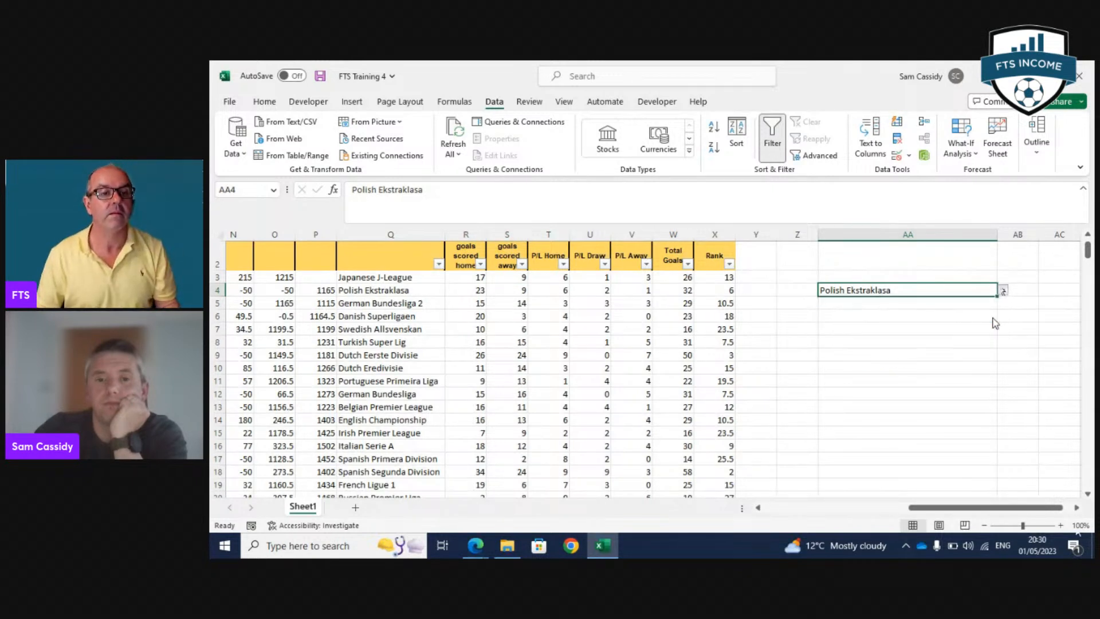
left_click(1003, 290)
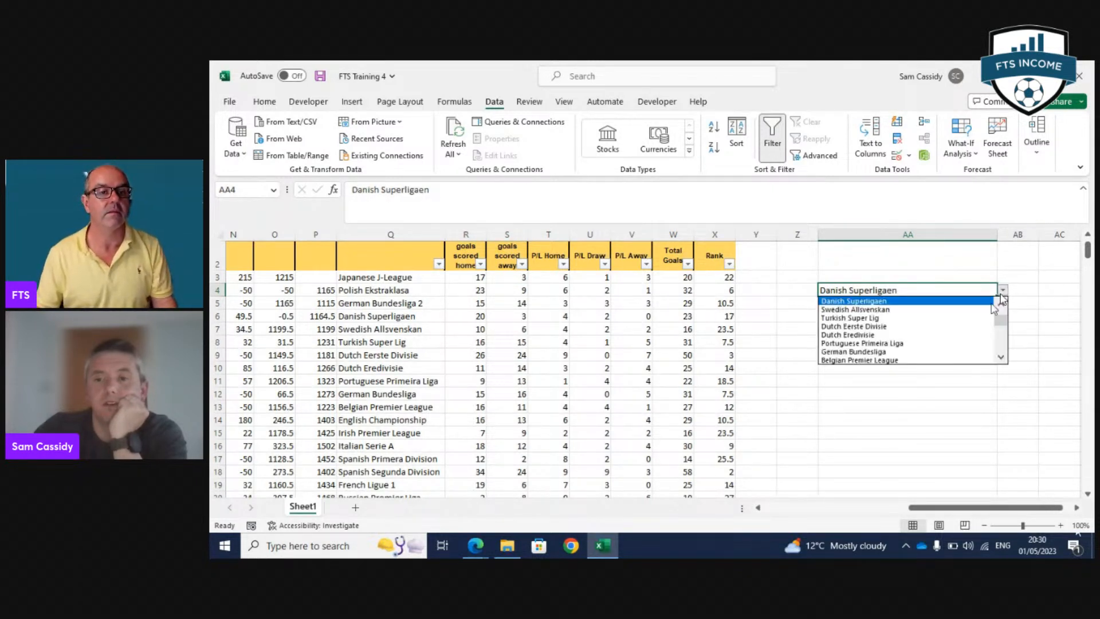
left_click(985, 319)
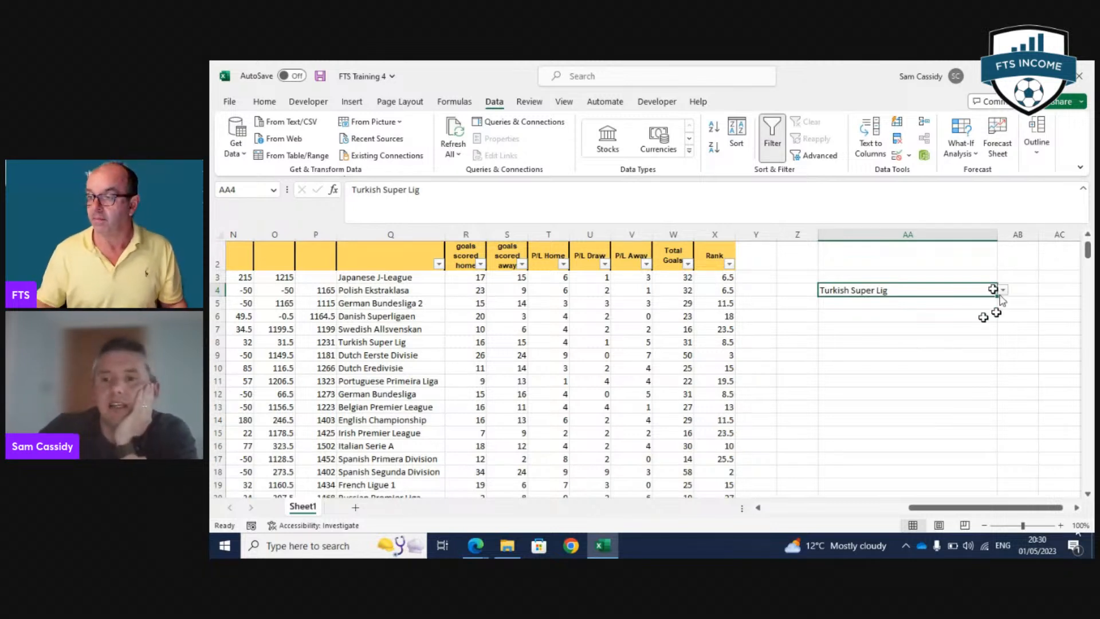
Reopen the data validation of AA4, examine its source range on the sheet, and close the settings.
left_click(897, 155)
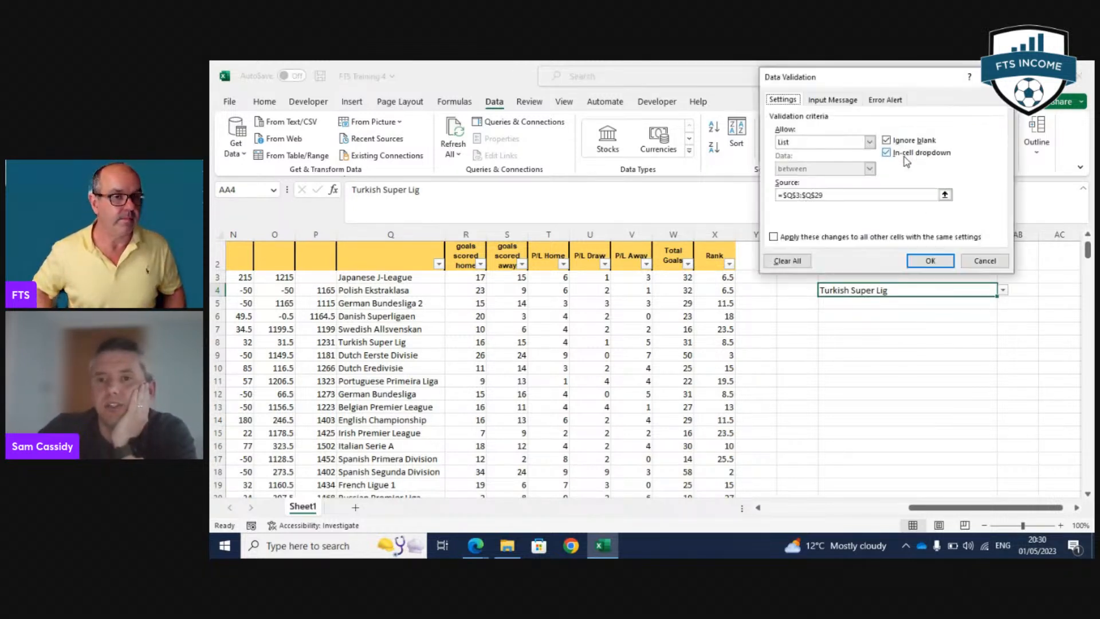
left_click(945, 195)
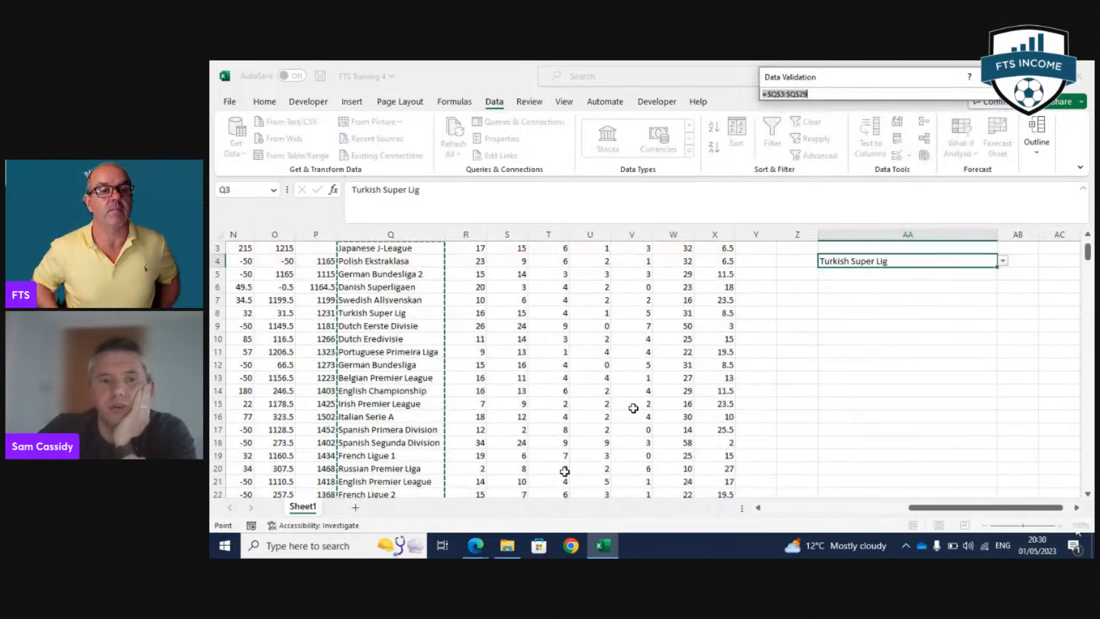
scroll(445, 459, "down", 4)
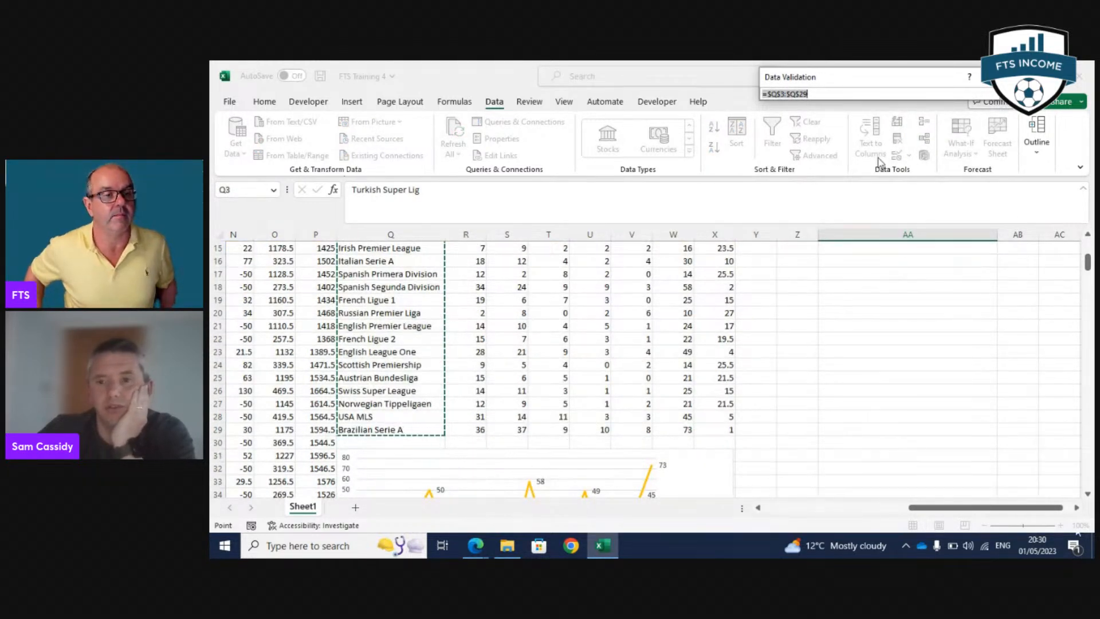
scroll(439, 455, "up", 3)
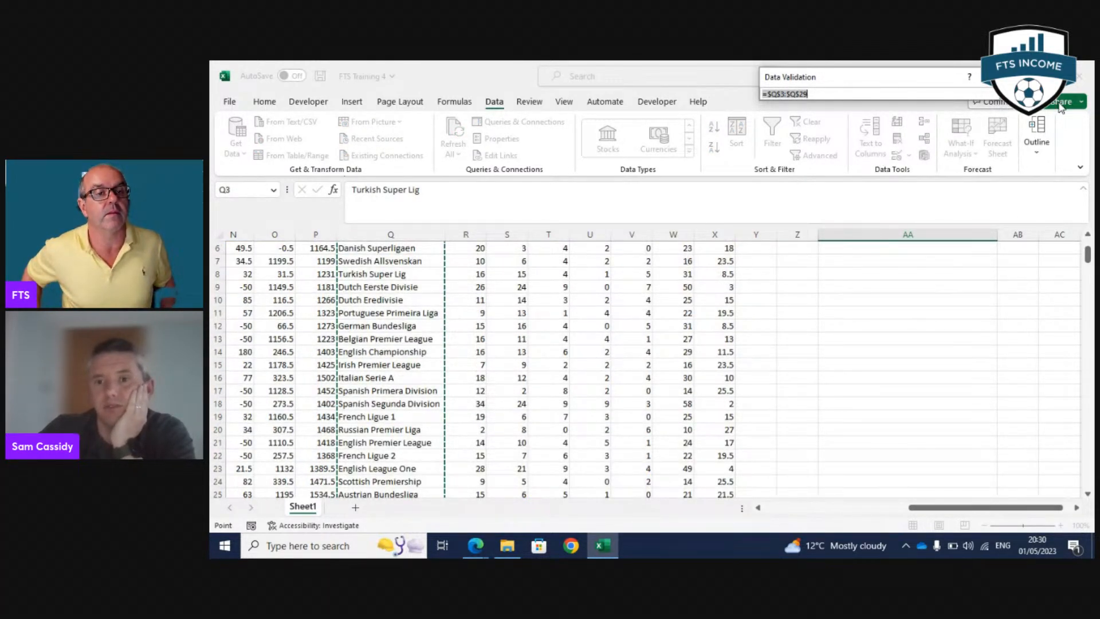
left_click(1002, 94)
left_click(977, 257)
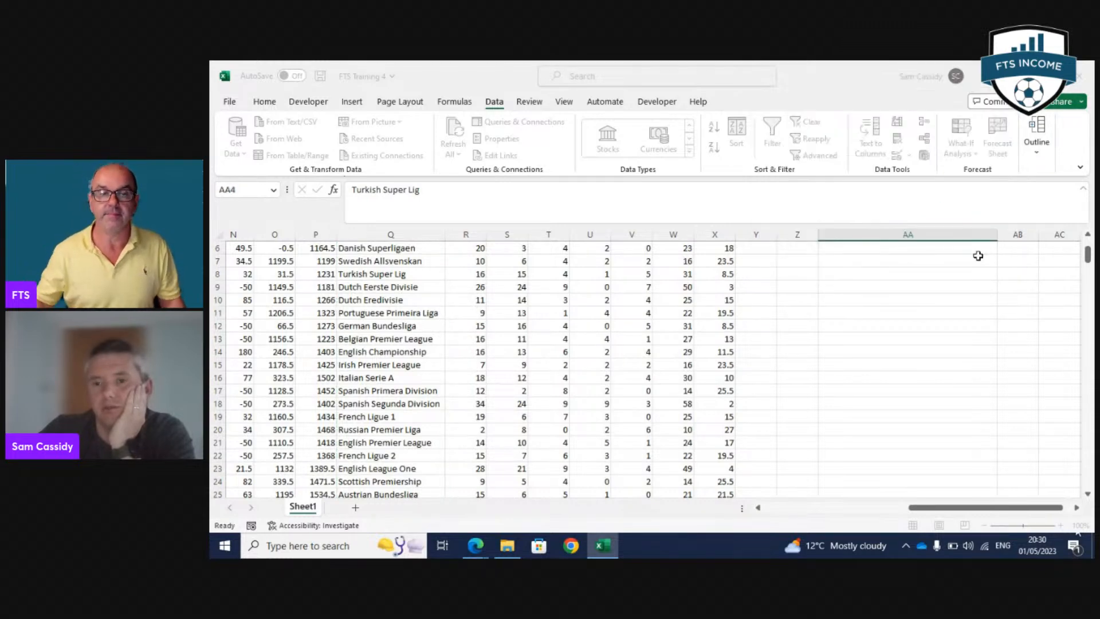
scroll(939, 350, "up", 2)
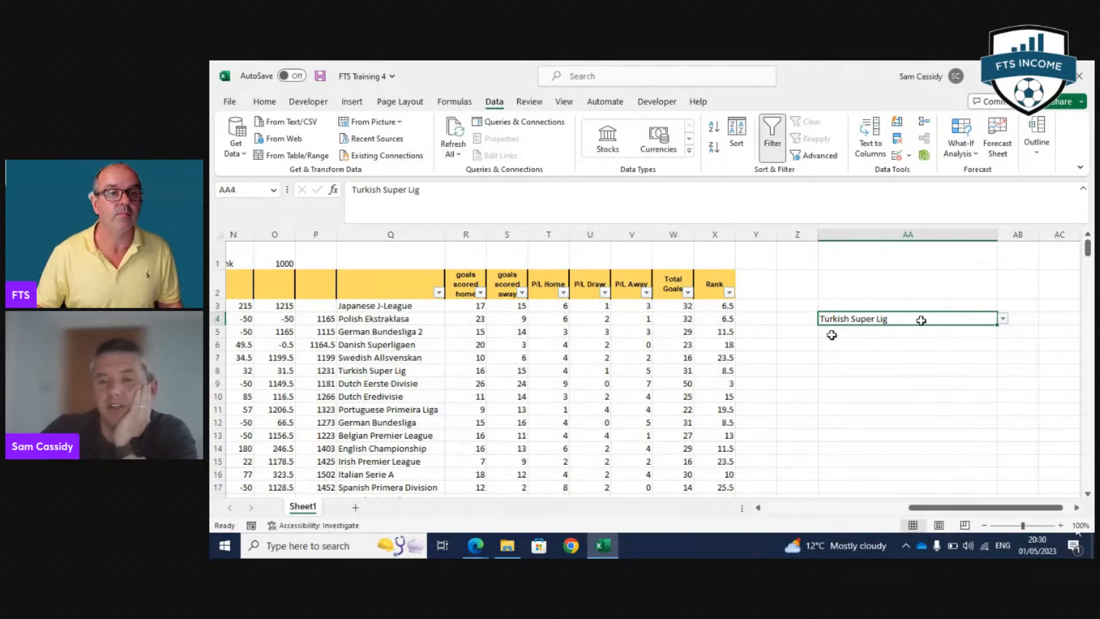
scroll(748, 466, "down", 1)
scroll(753, 450, "up", 1)
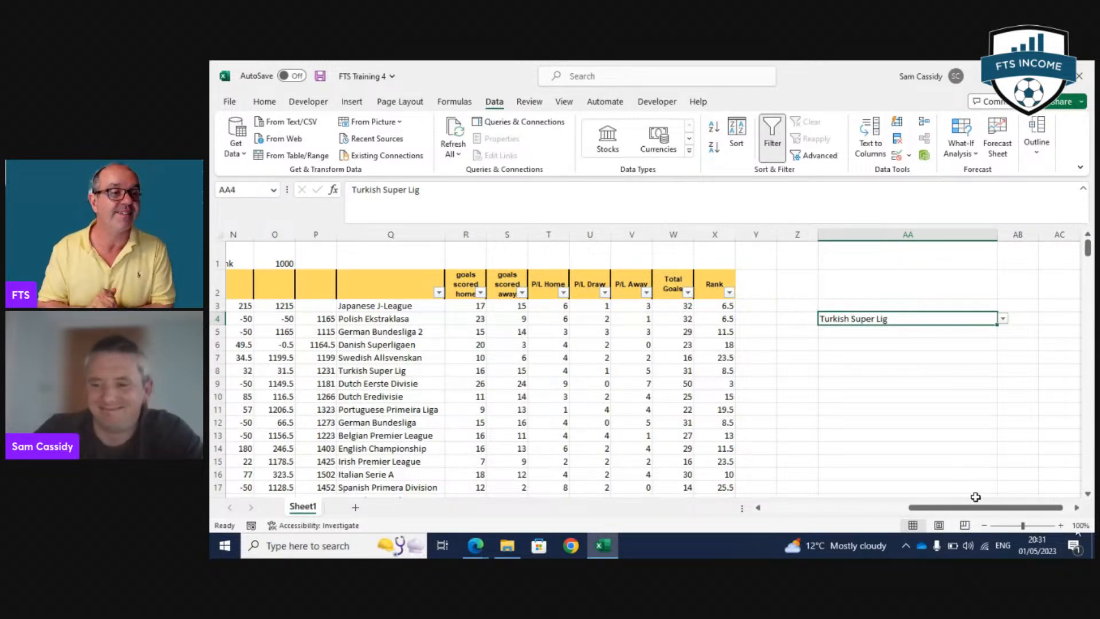
left_click_drag(986, 513, 841, 513)
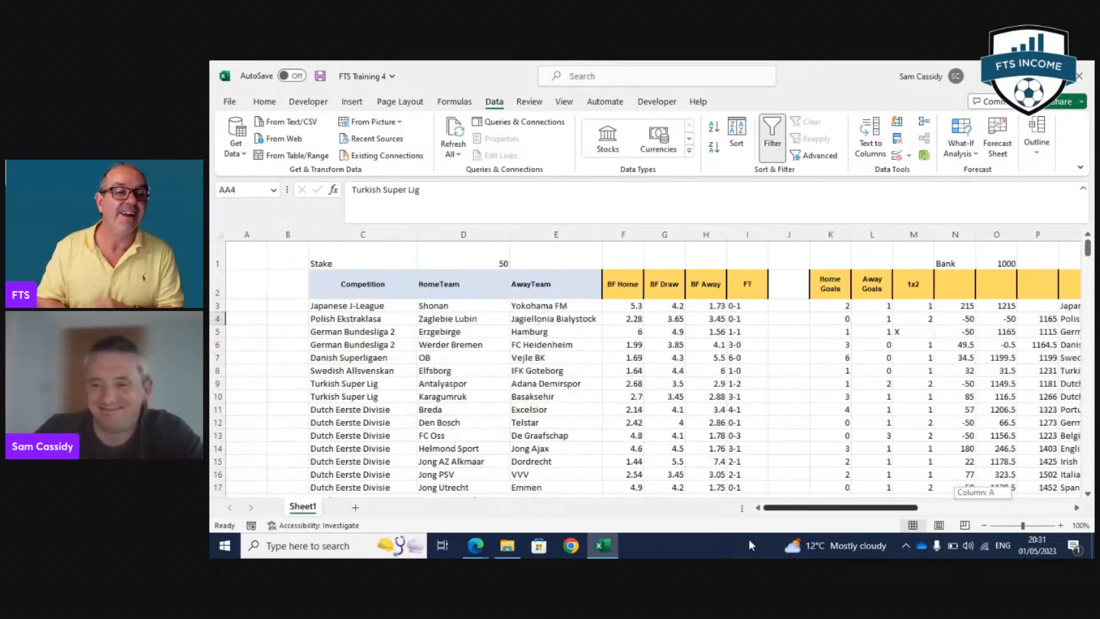
Switch to the StreamYard screen-sharing notice in Edge and stop sharing the screen.
left_click(486, 546)
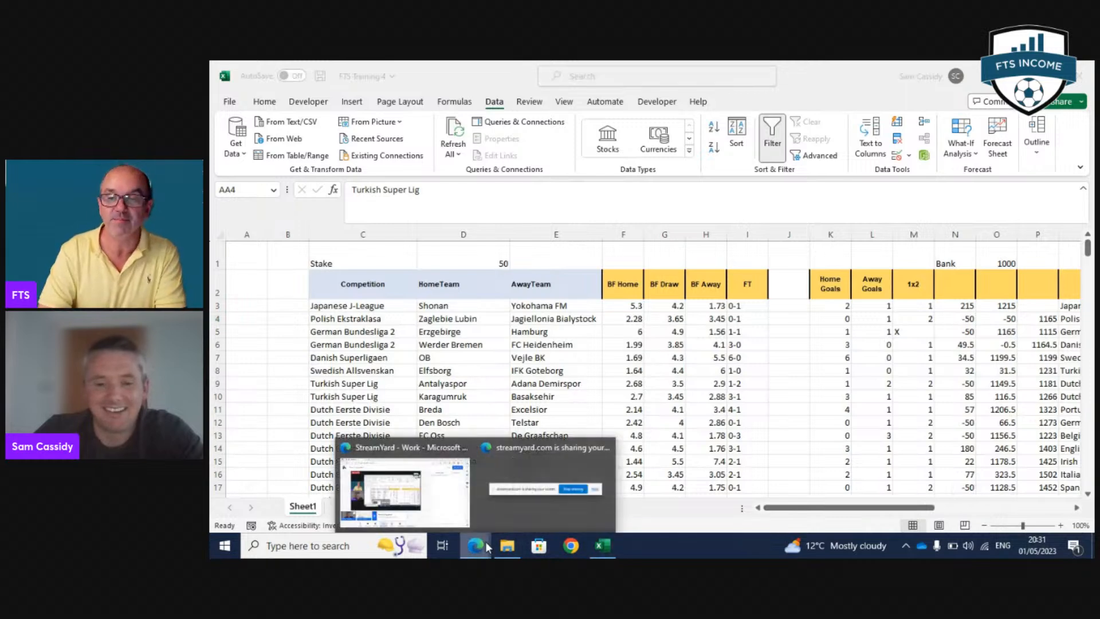
left_click(570, 513)
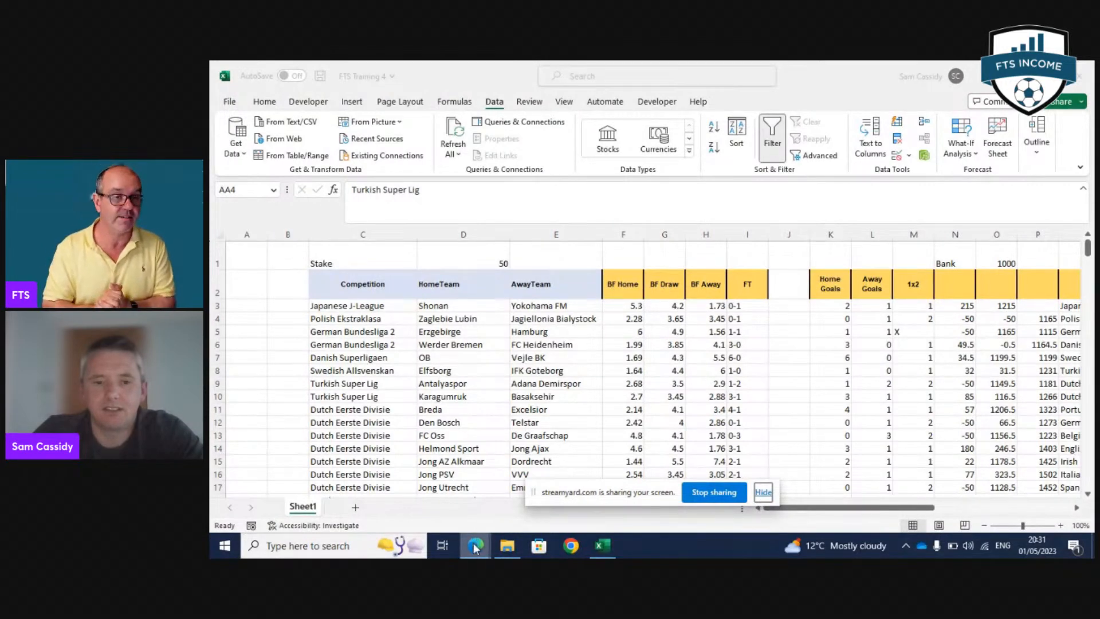
mouse_move(474, 549)
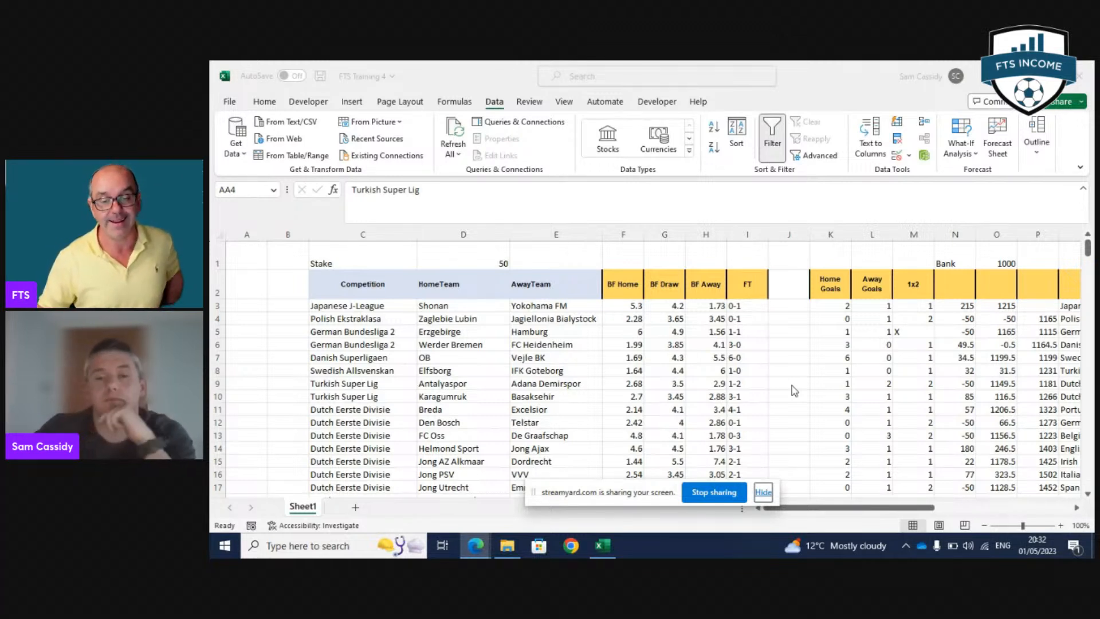
left_click(715, 492)
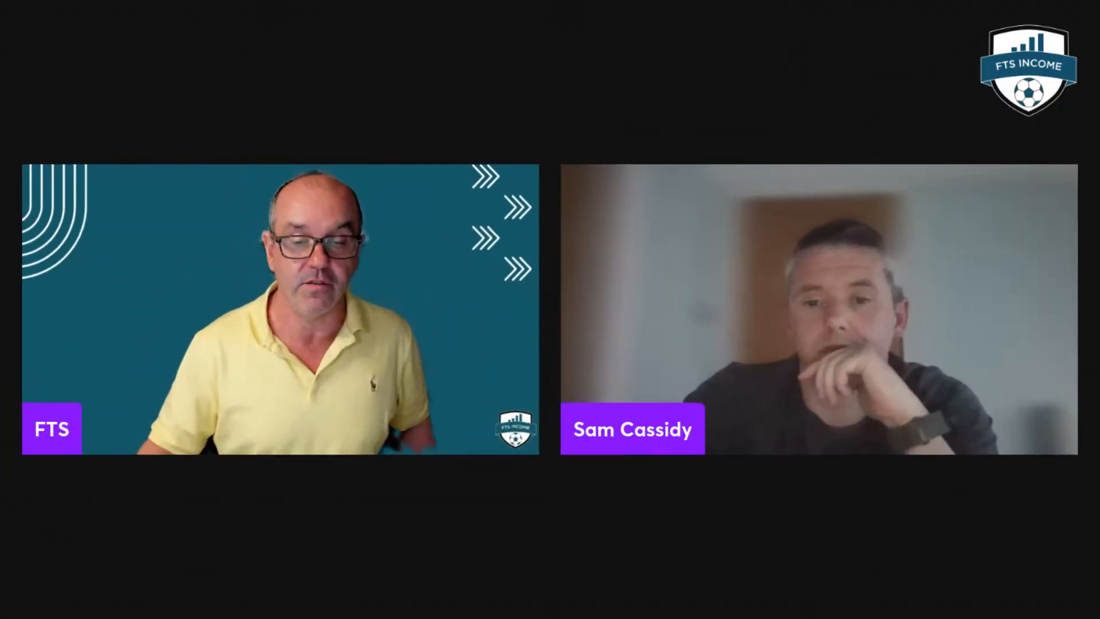